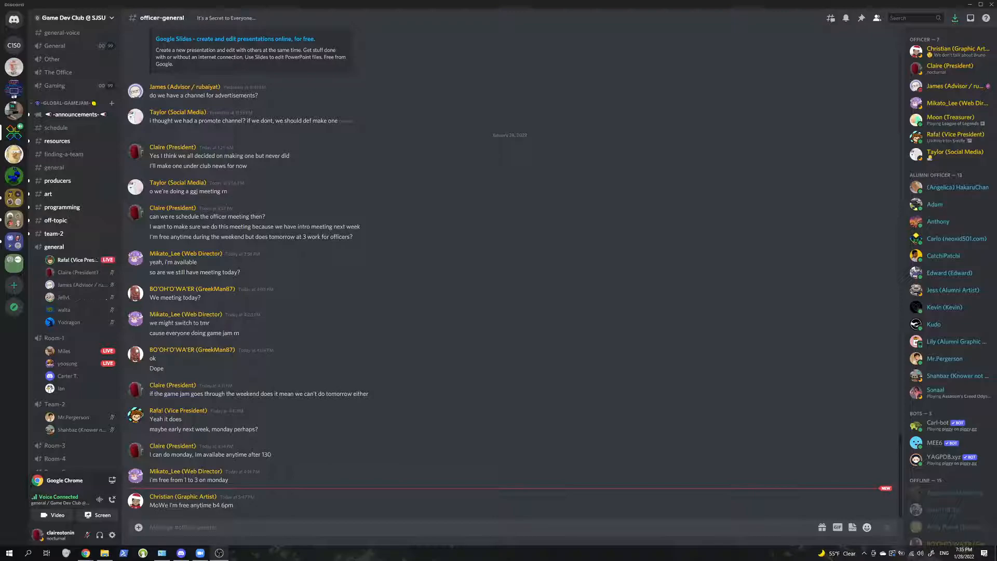
Watch the Vice President's live stream in the general voice channel and expand it to full screen.
left_click(76, 260)
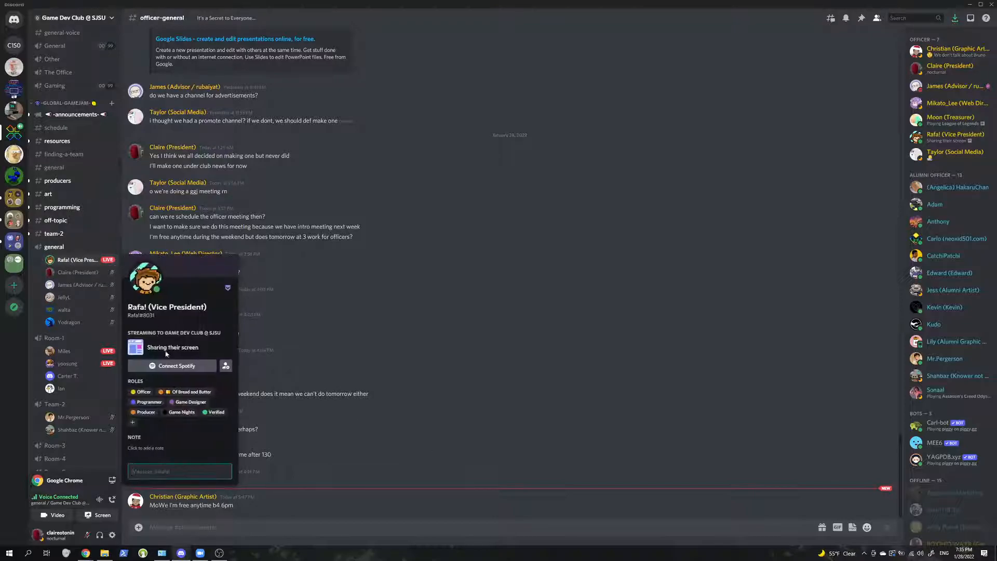
left_click(76, 261)
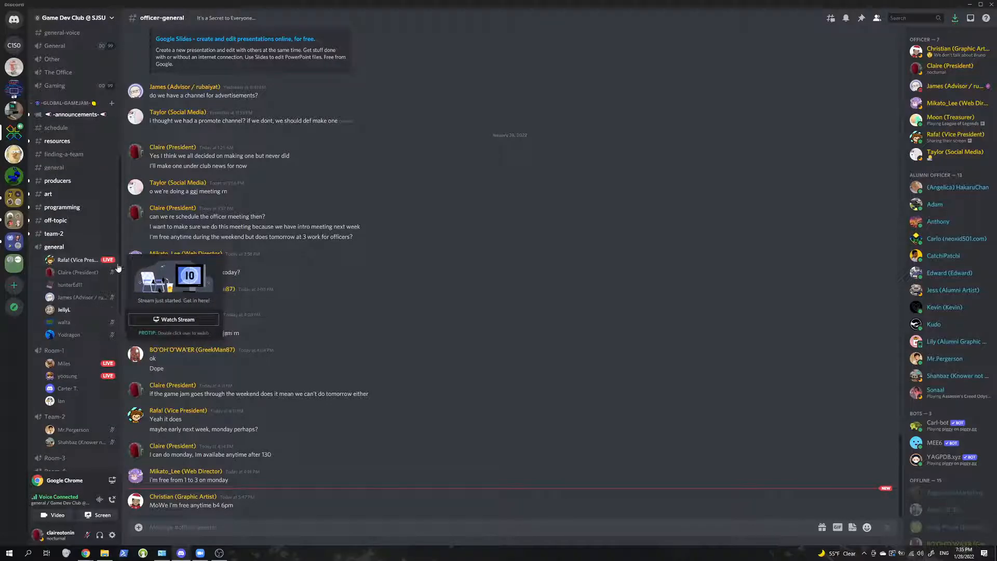
left_click(166, 321)
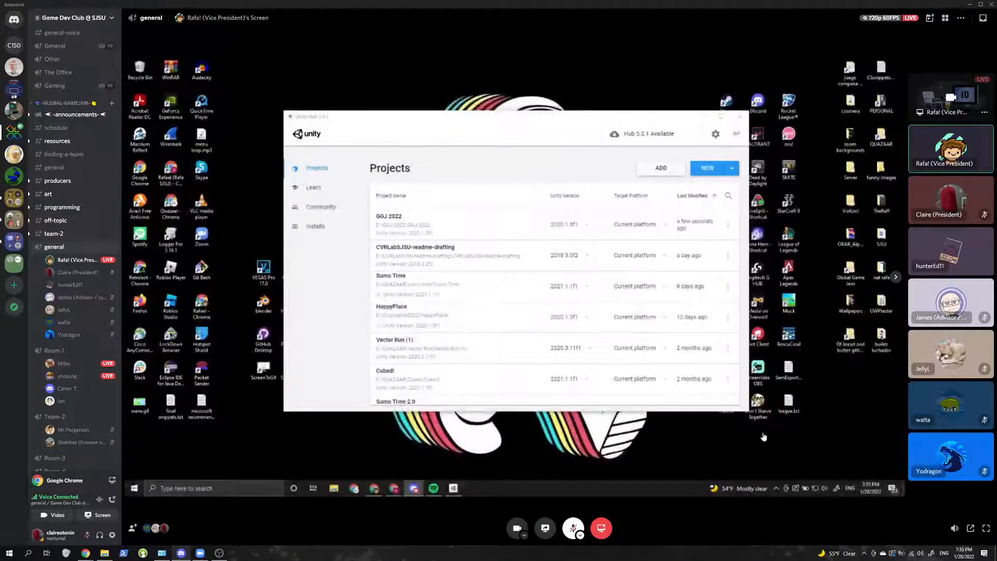
left_click(986, 528)
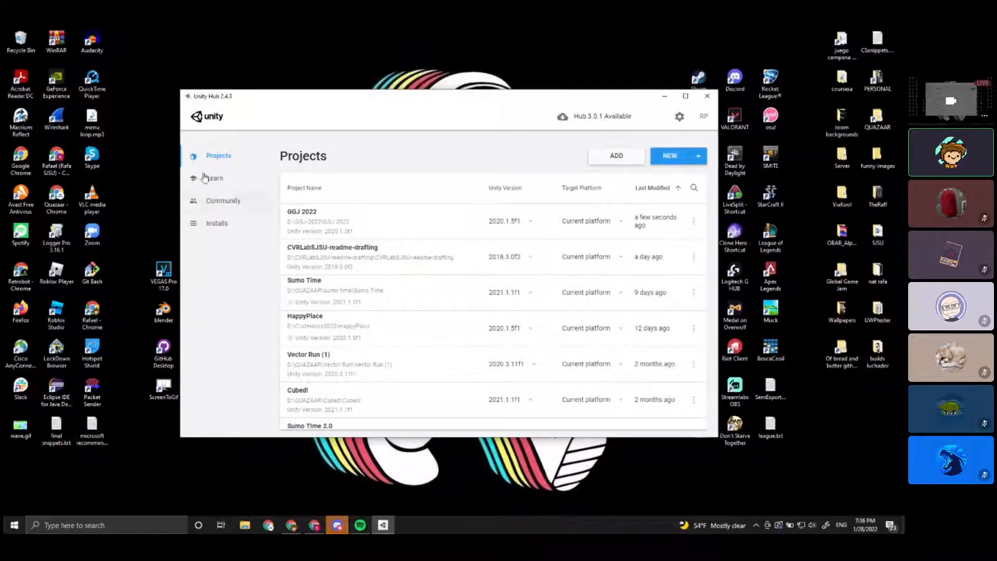
Look through Unity Hub's Learn, Community, Installs and Projects pages and the account options.
left_click(227, 178)
left_click(224, 201)
left_click(223, 222)
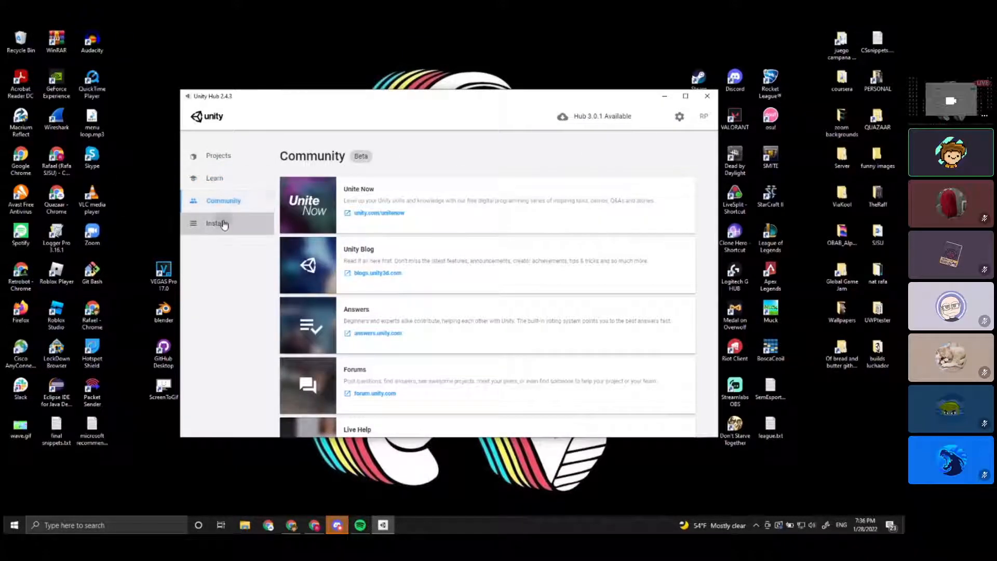
left_click(220, 160)
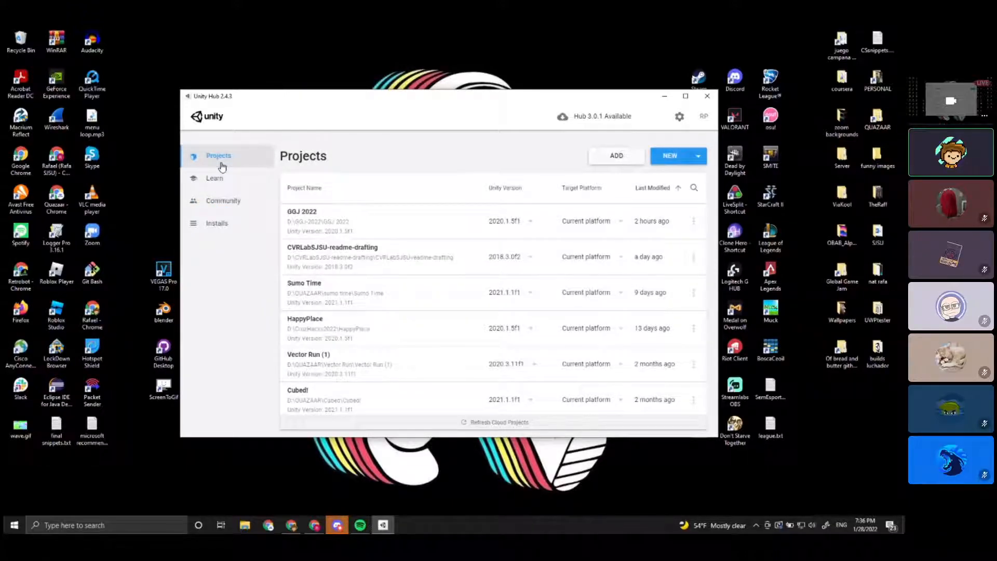
left_click(703, 117)
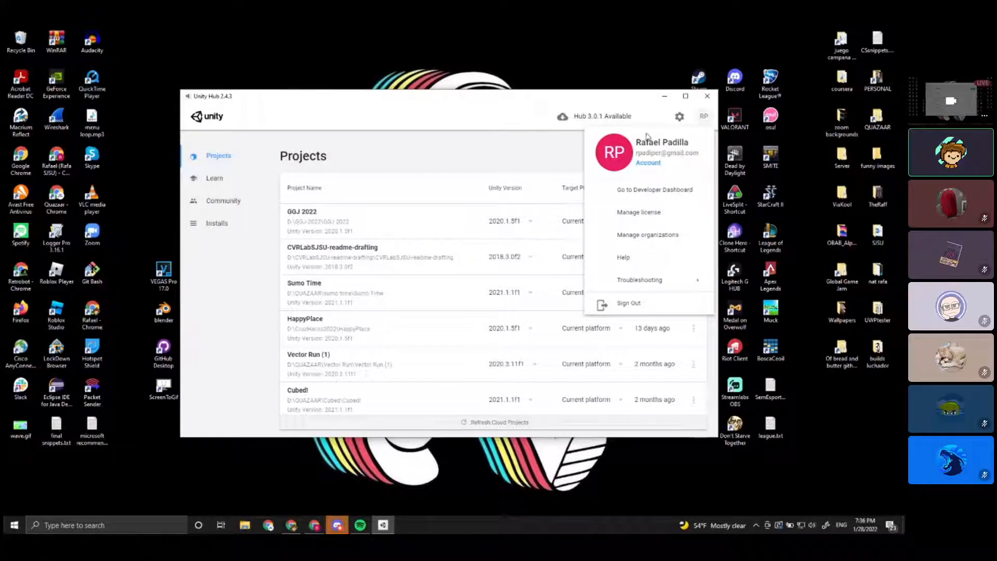
left_click(543, 161)
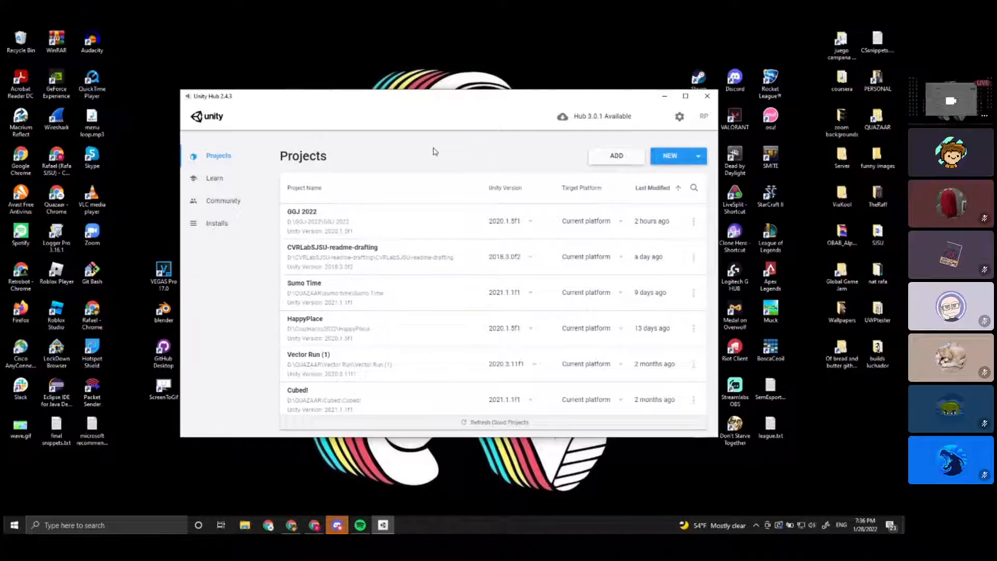
Start a new Unity project and choose the 2D template.
left_click(674, 156)
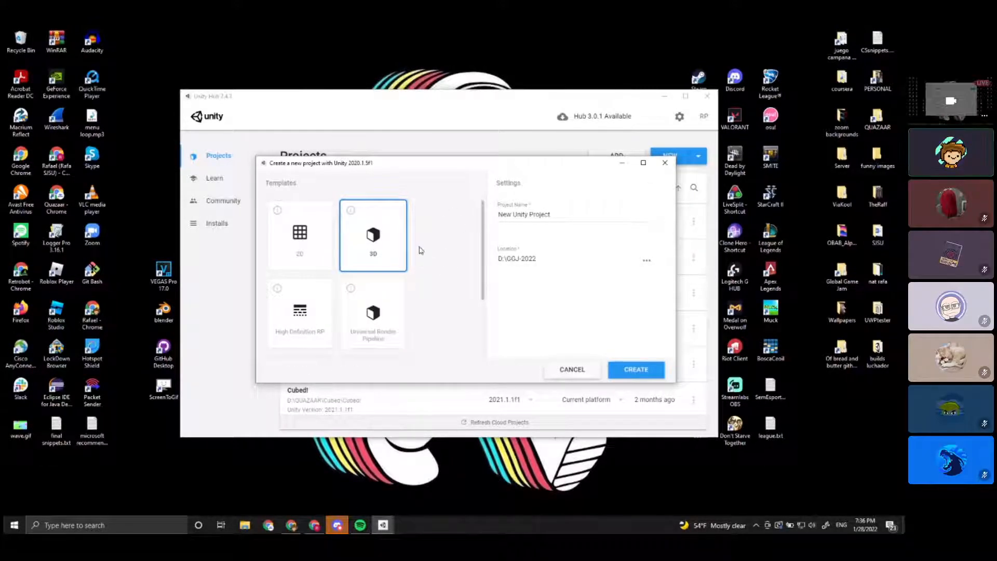
scroll(422, 257, "down", 2)
left_click(407, 282)
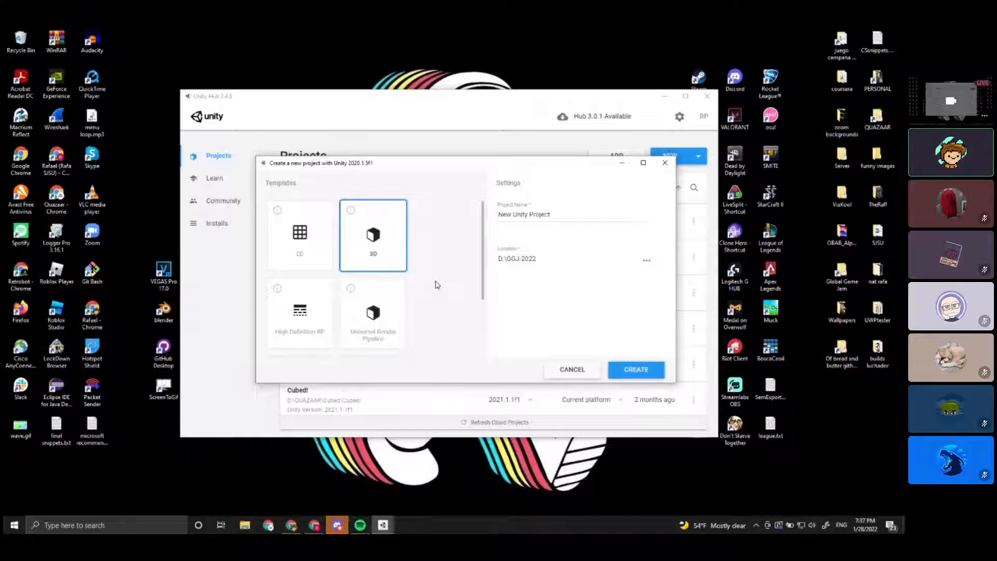
left_click(309, 240)
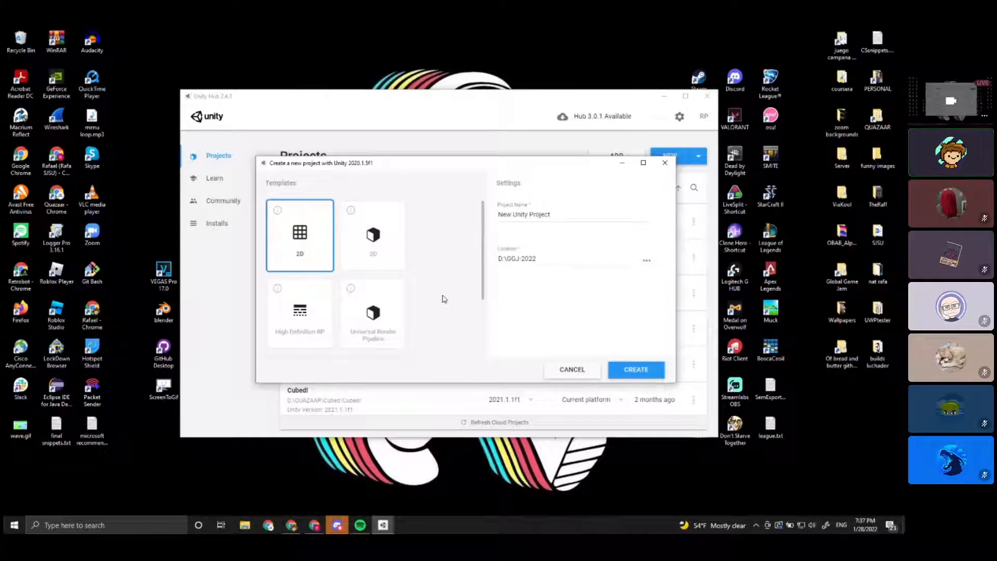
Name the project "Unity Workshop Demo", set its location to D:\ and create it.
left_click_drag(550, 214, 495, 216)
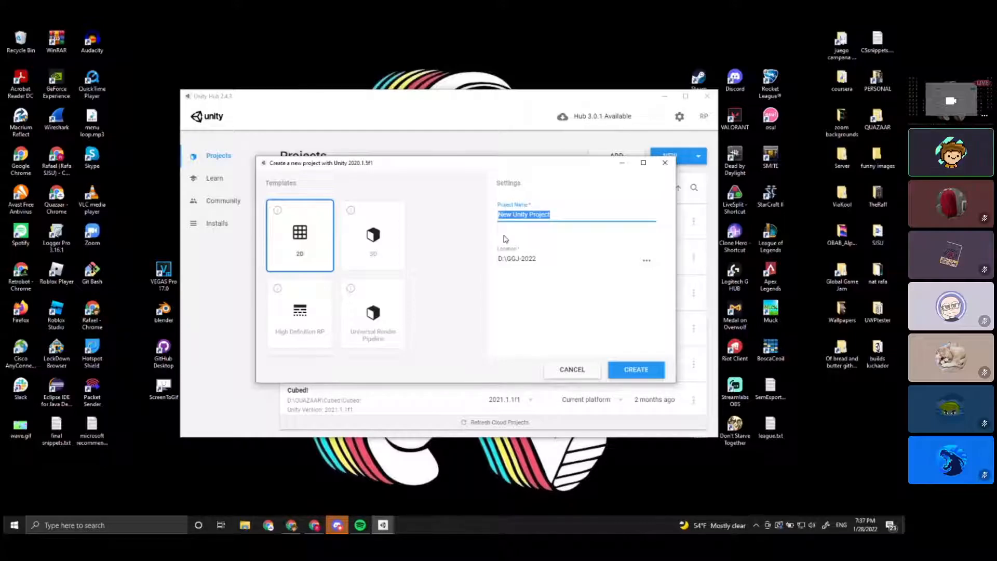
key("BackSpace")
type("Unity Workshop Demo")
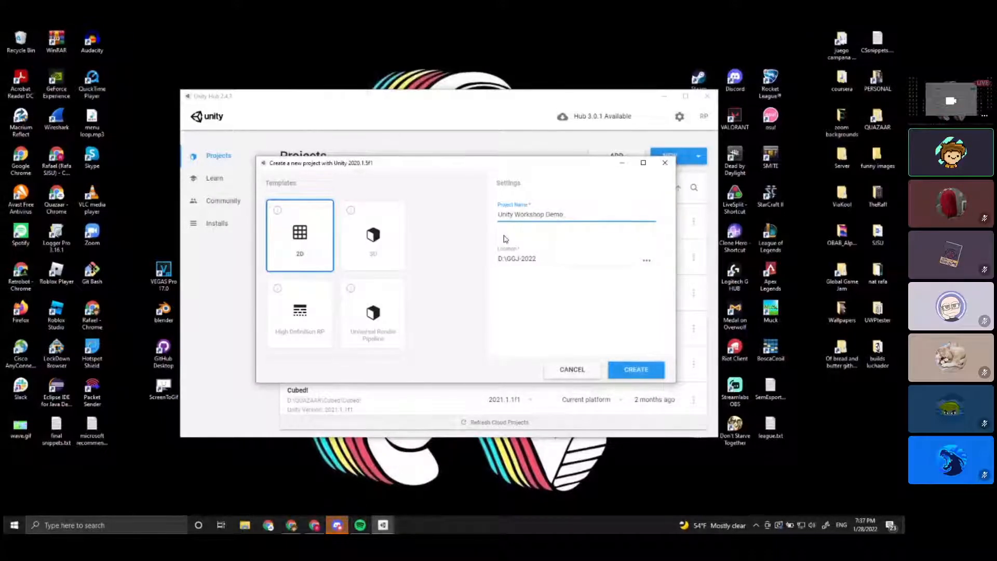
left_click(645, 259)
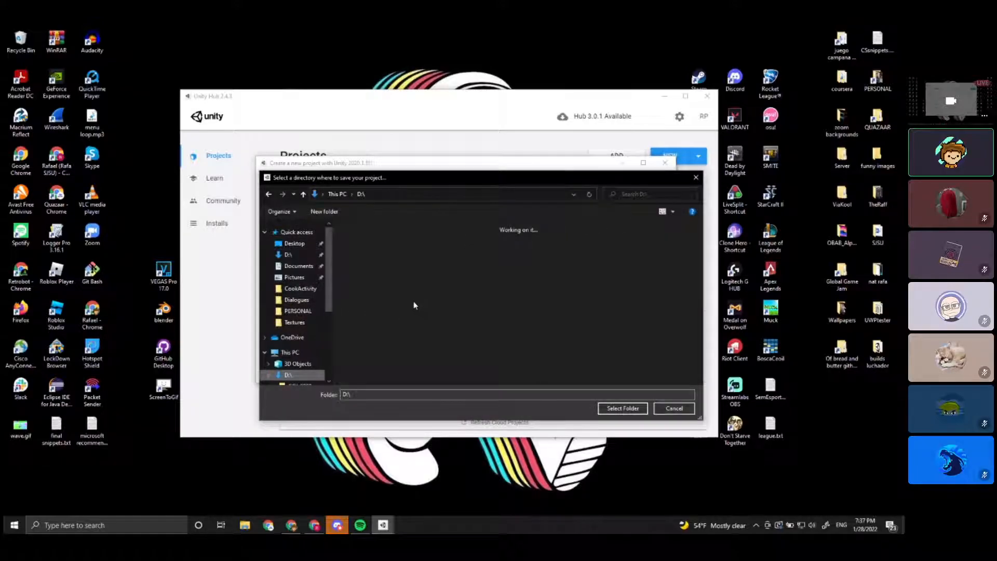
left_click(615, 408)
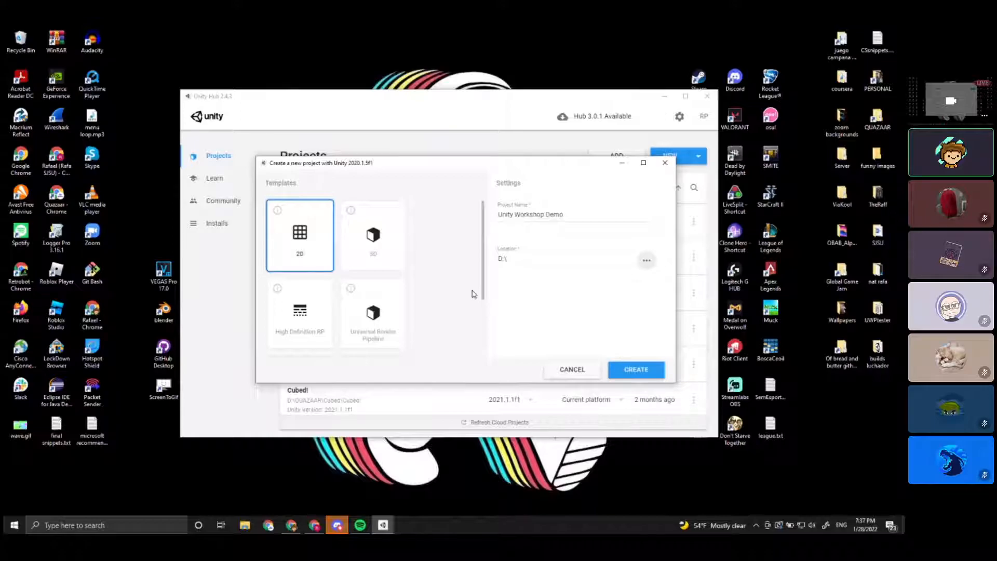
left_click(637, 370)
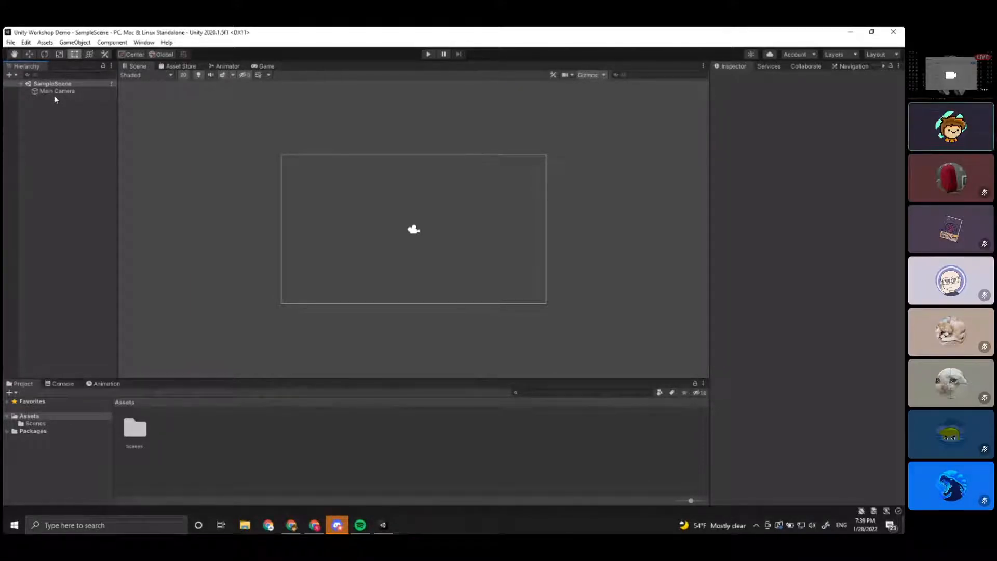
Examine the Main Camera's components and compare its Scene and Game views.
left_click(73, 93)
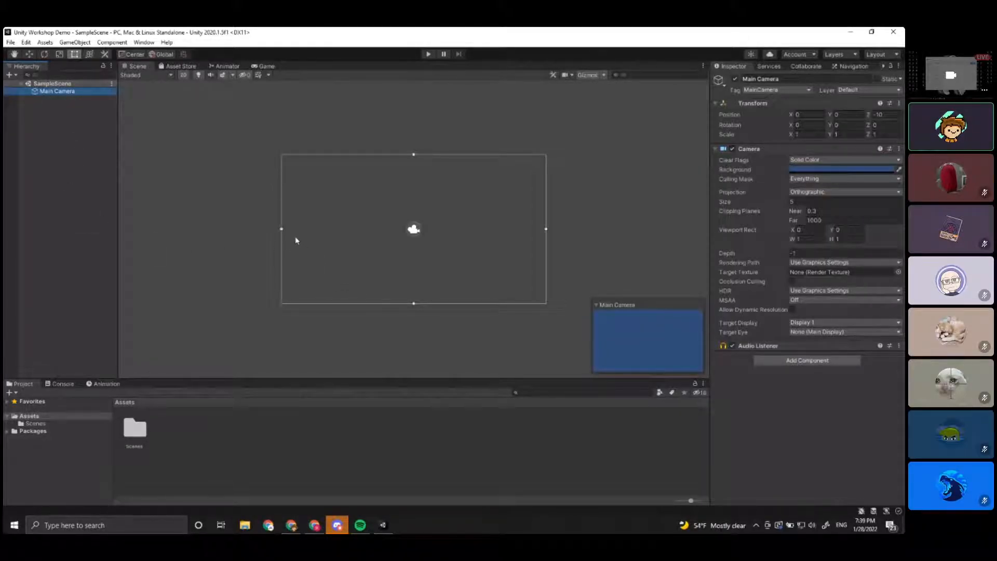
left_click(266, 66)
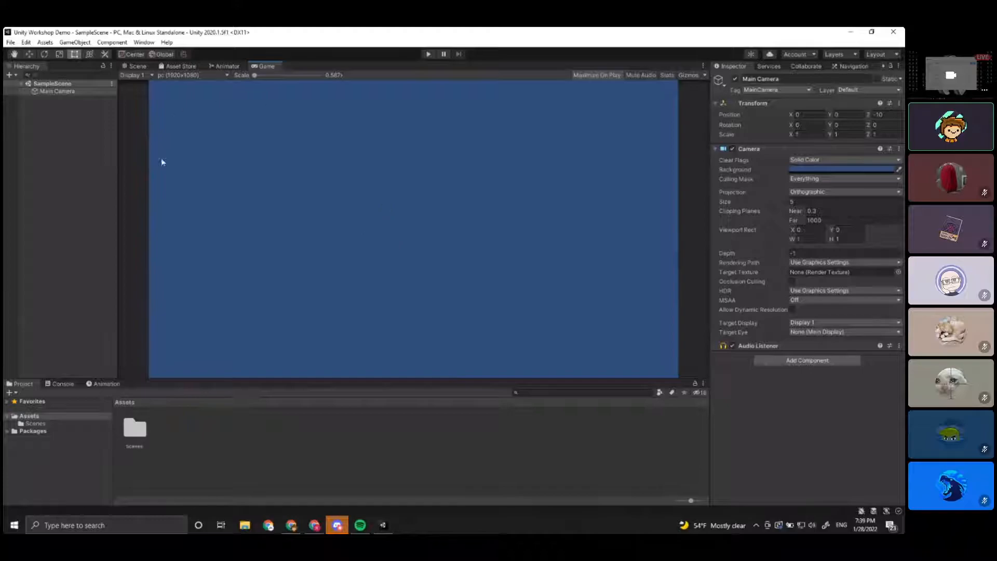
left_click(137, 67)
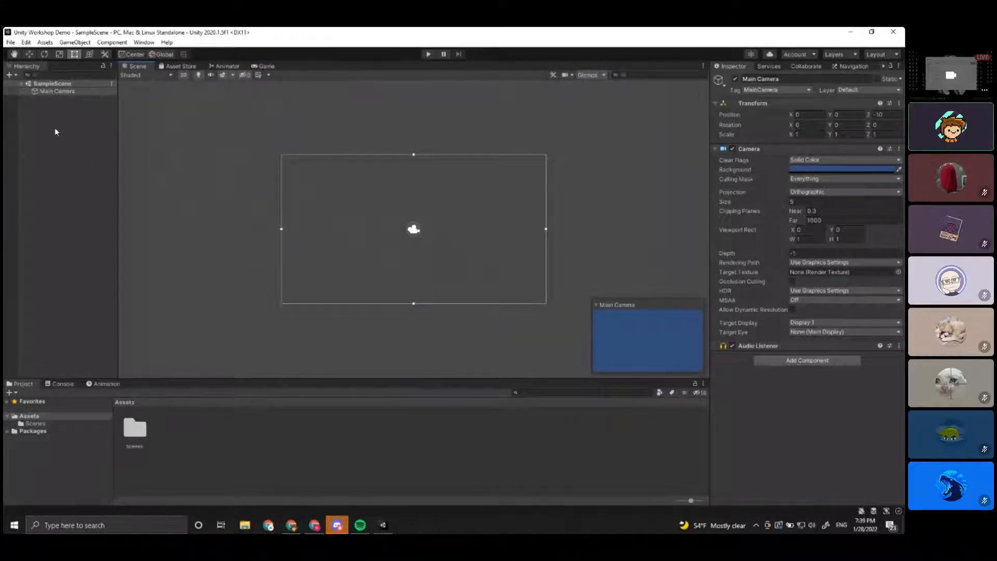
left_click(71, 97)
left_click(70, 142)
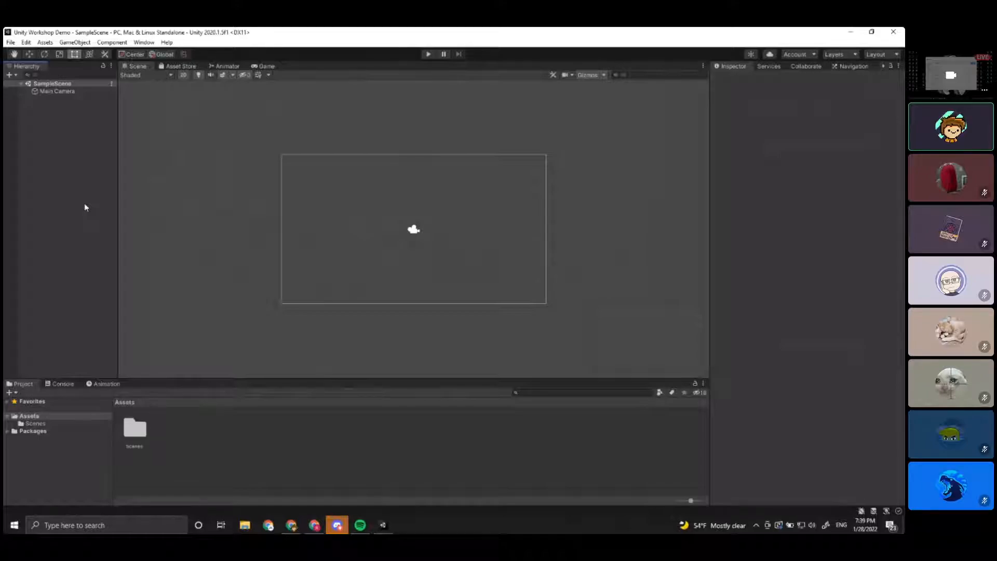
Look over the Scene, Asset Store and Animator views of the new project.
left_click(137, 65)
scroll(373, 205, "up", 2)
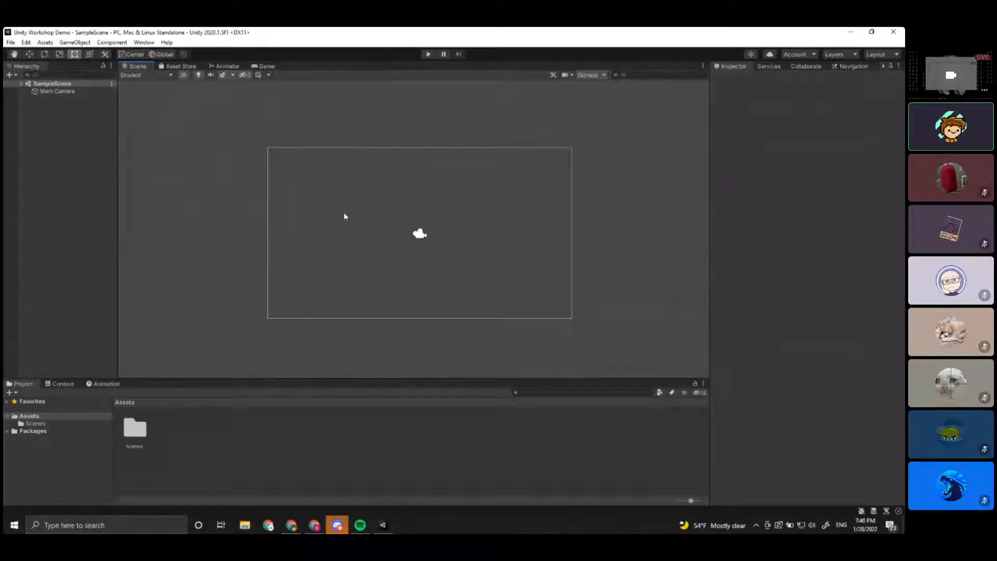
left_click(183, 66)
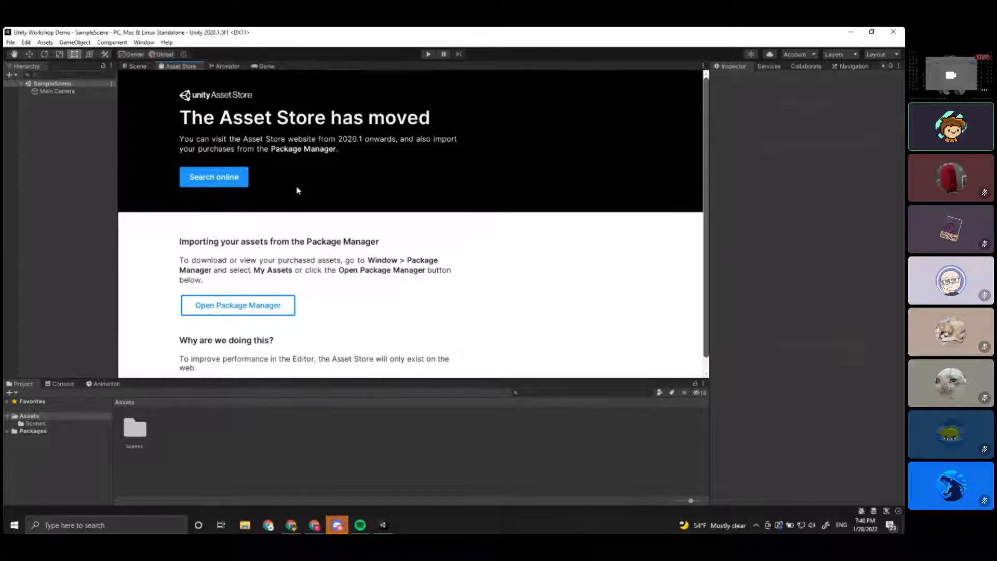
left_click(227, 68)
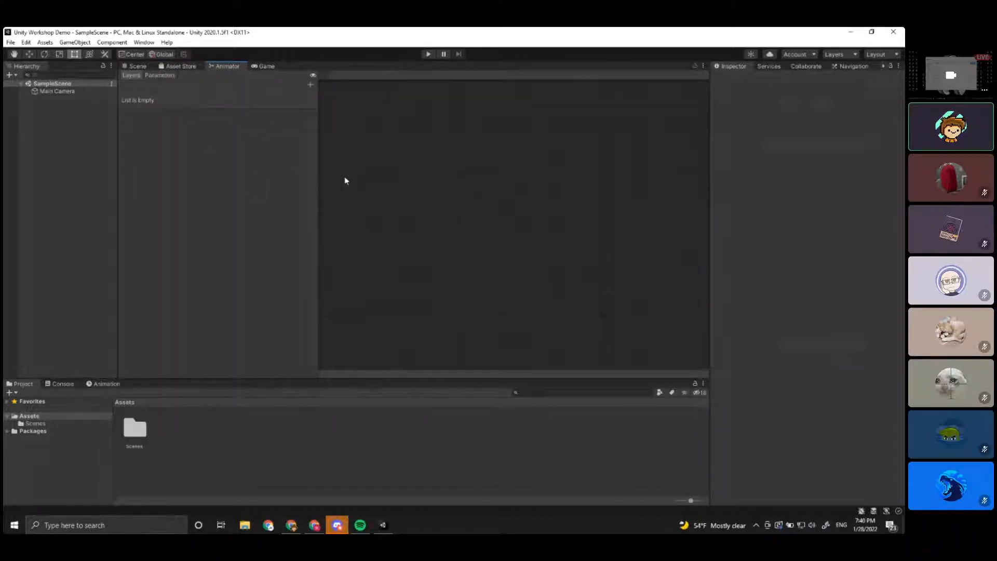
Test-run the empty scene in the Game view and stop playback.
left_click(267, 66)
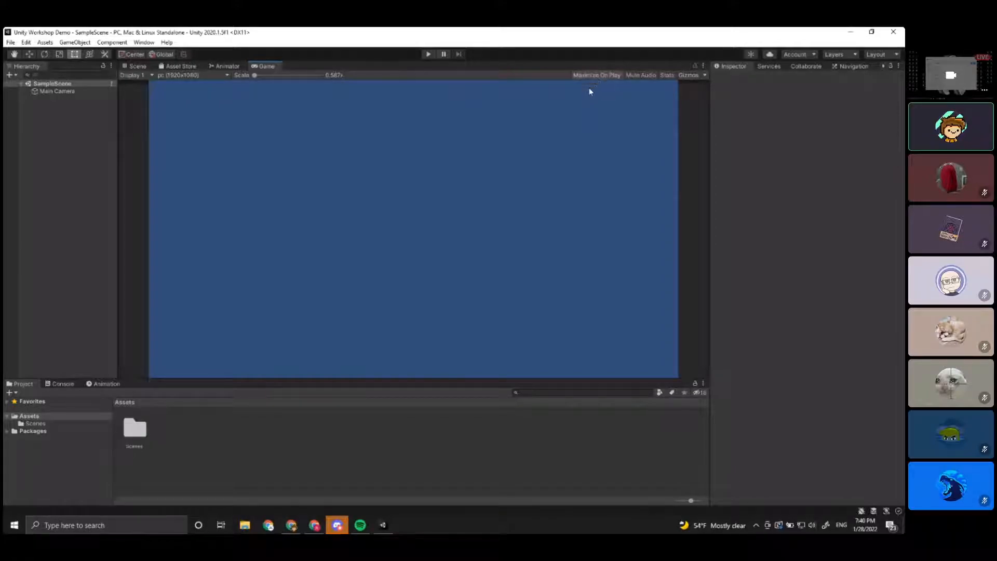
left_click(430, 54)
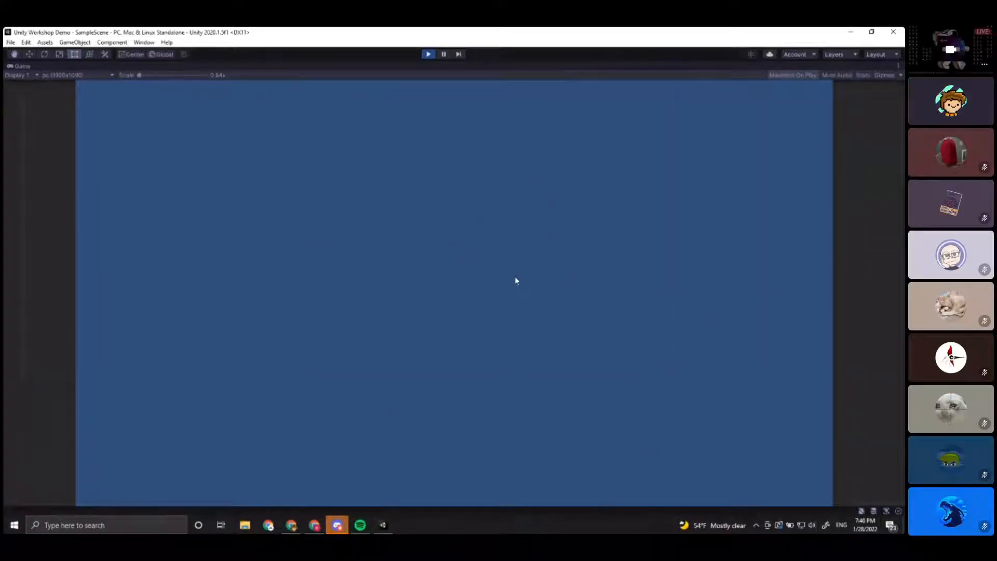
left_click(428, 54)
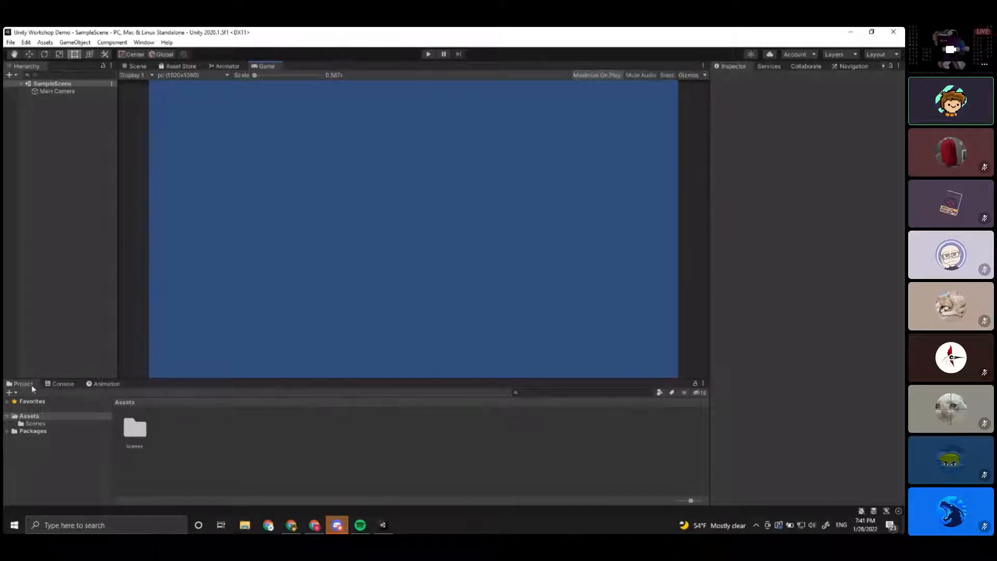
Examine the Console, the Animation timeline and the project's assets, including the Scenes folder.
left_click(52, 383)
left_click(99, 383)
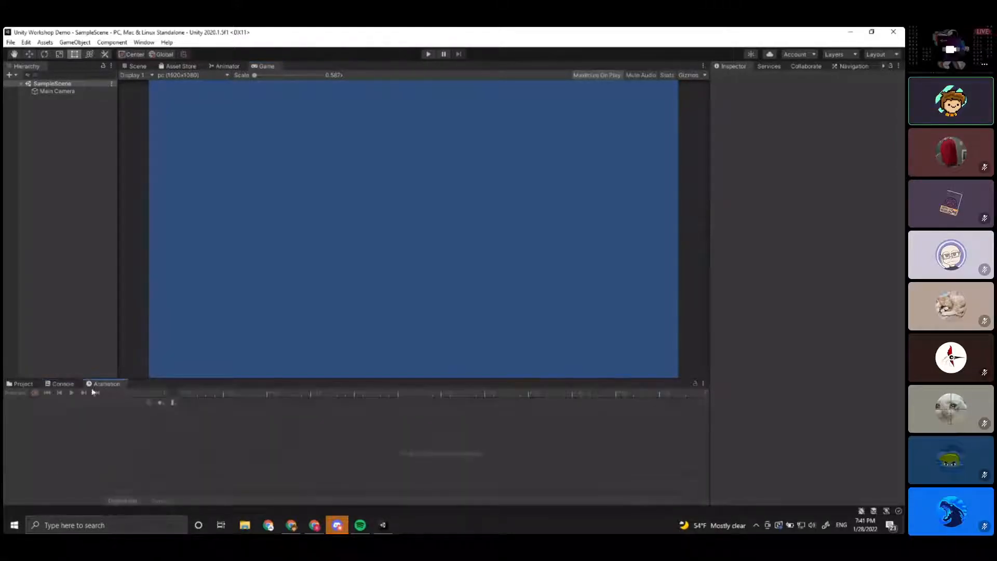
left_click(21, 383)
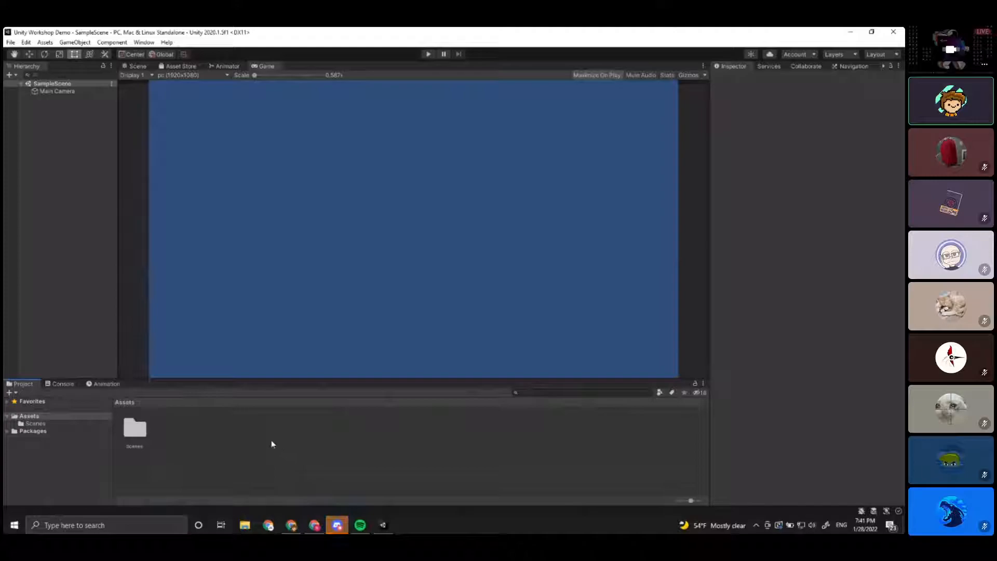
left_click(133, 433)
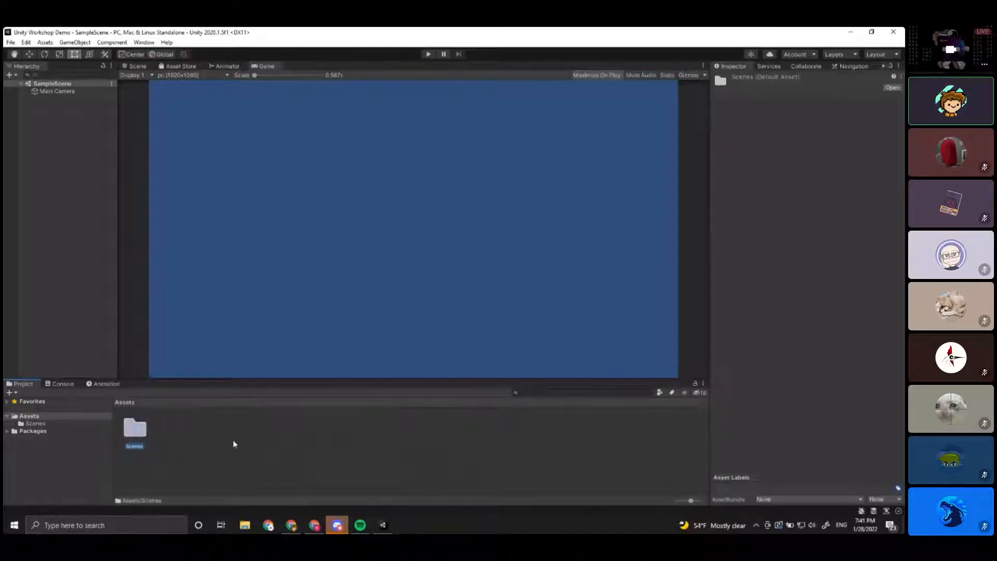
left_click(225, 431)
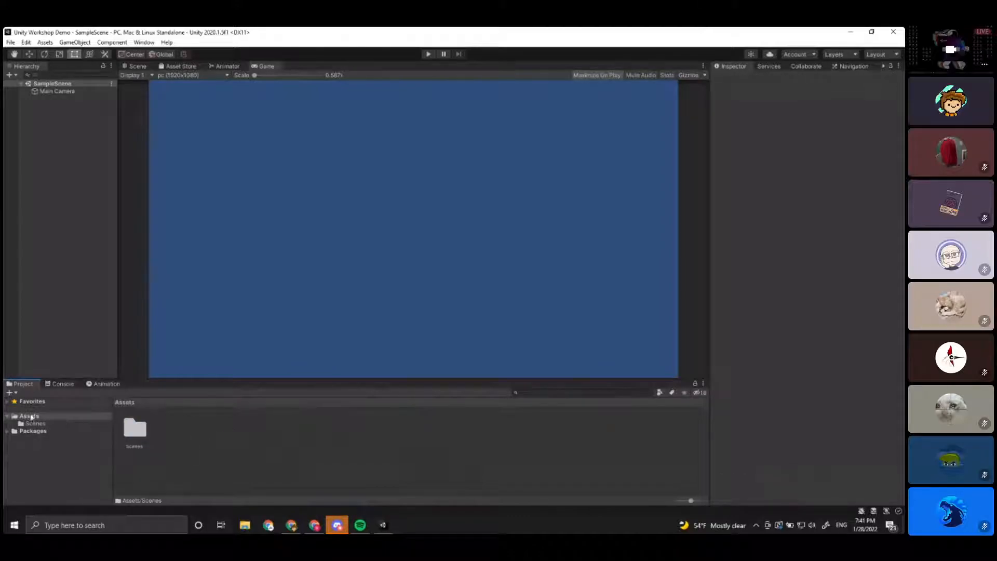
left_click(61, 384)
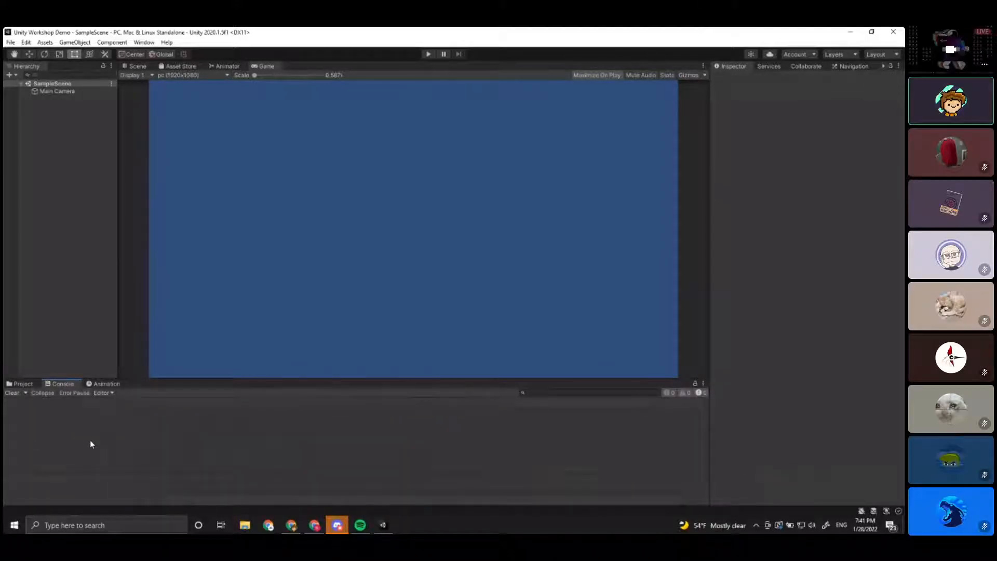
left_click(107, 384)
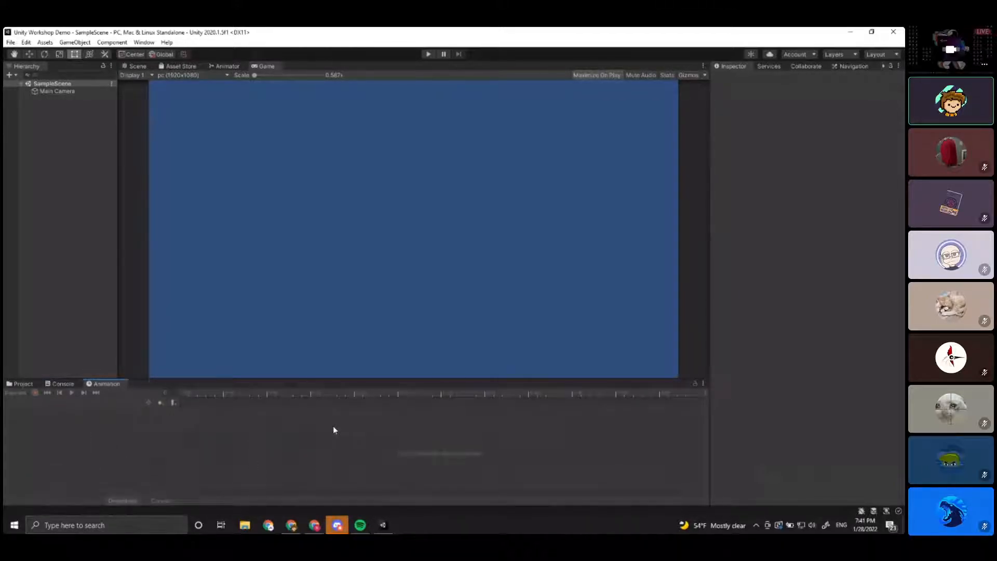
left_click(30, 387)
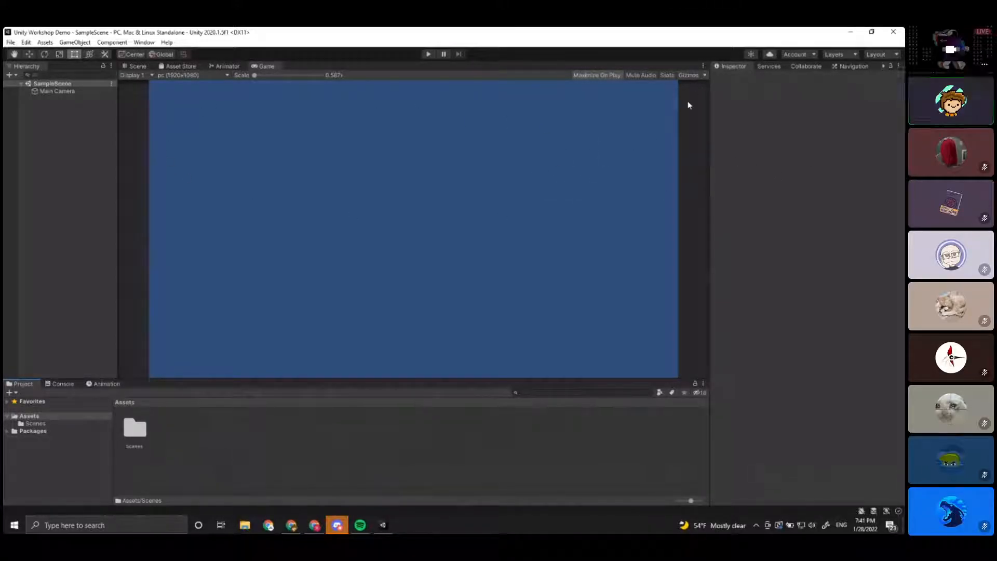
Inspect the Main Camera's X, Y and Z position values in its Transform.
left_click(64, 91)
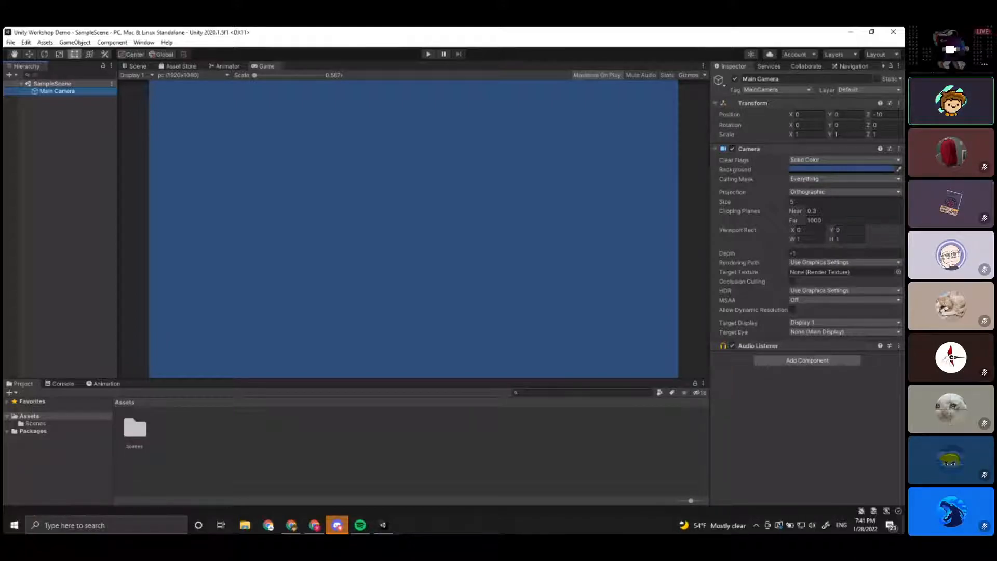
left_click(822, 116)
key("Tab")
key("Tab")
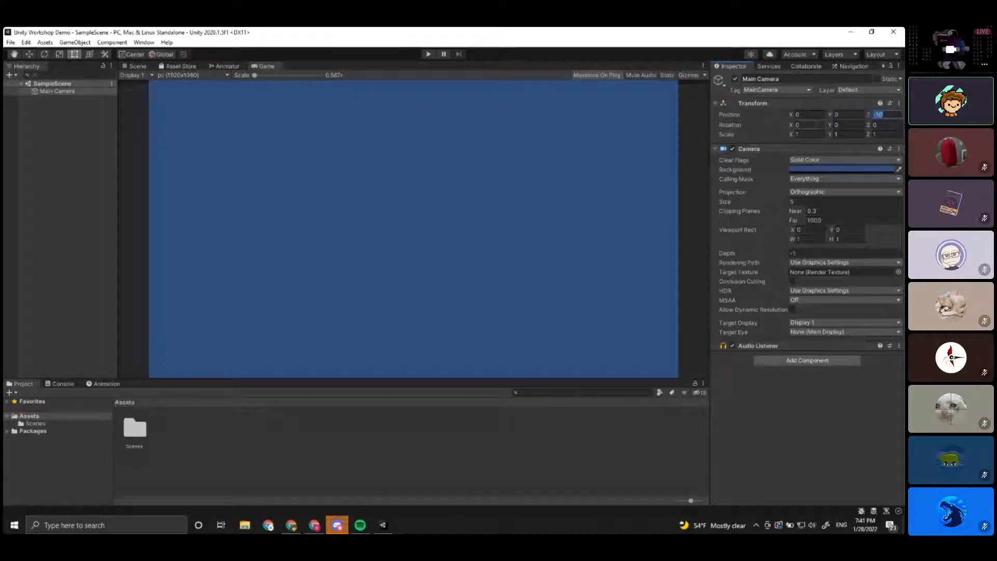
Inspect the Main Camera's rotation and scale values in its Transform.
left_click(816, 125)
left_click(809, 134)
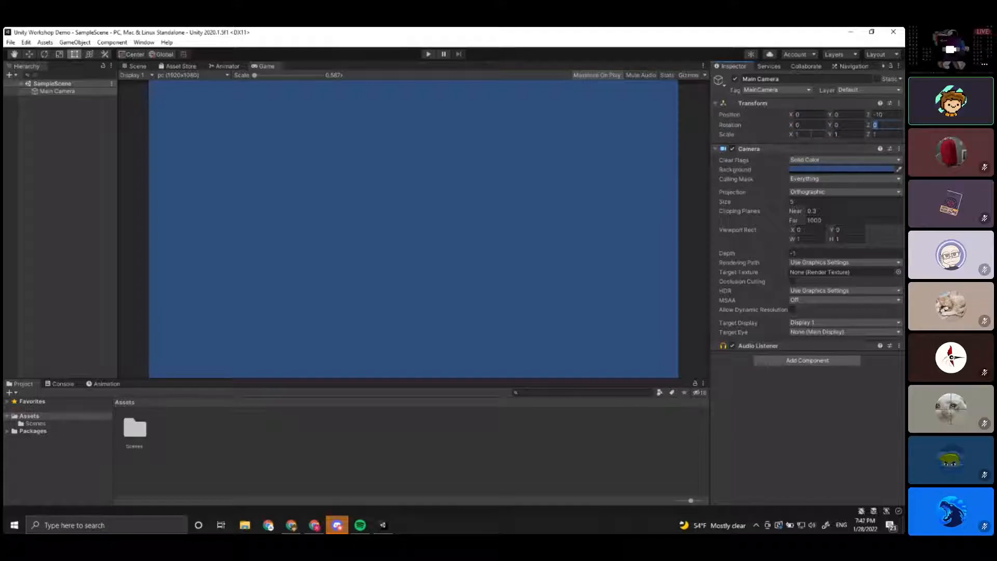
left_click(837, 134)
left_click(876, 134)
Examine the Main Camera's frame in the Scene view.
left_click(138, 66)
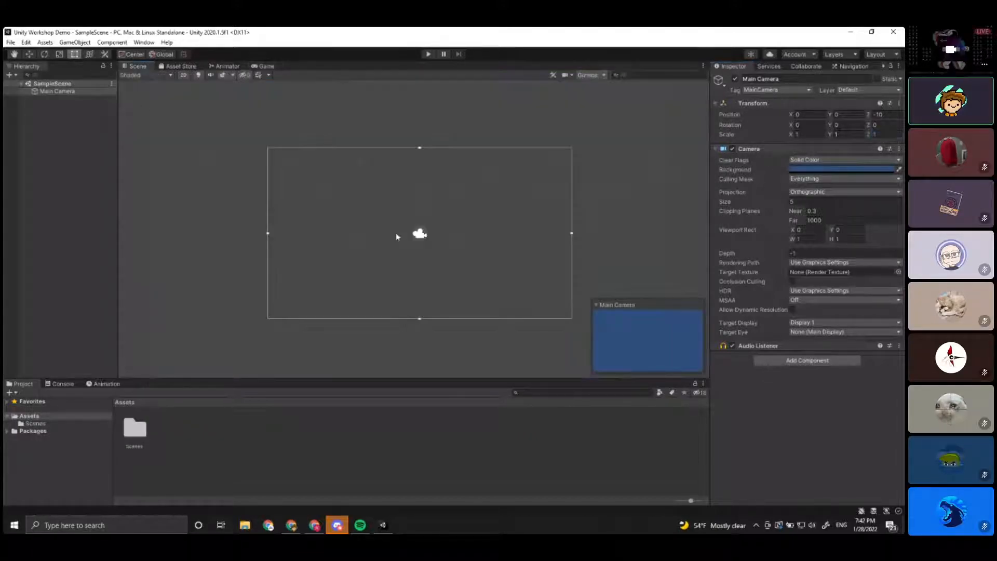
scroll(457, 301, "up", 3)
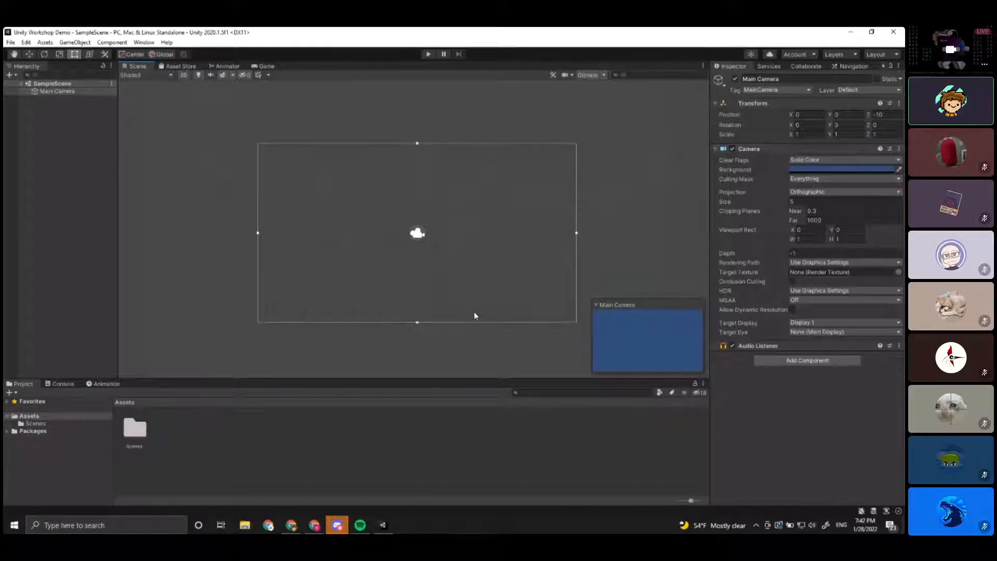
middle_click_drag(423, 283, 441, 275)
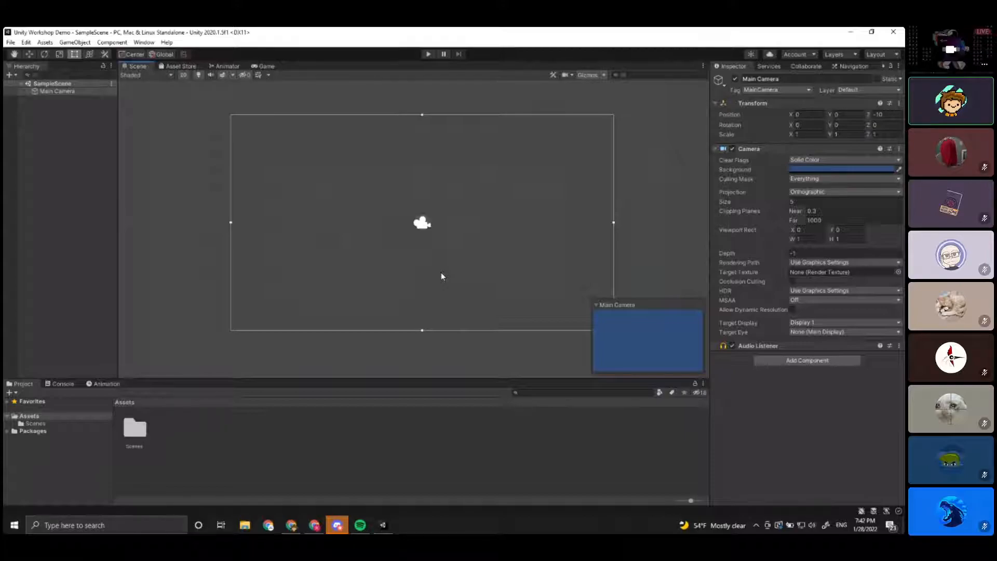
Change the Main Camera's background color to a light green and check the result in the Game view.
left_click(52, 93)
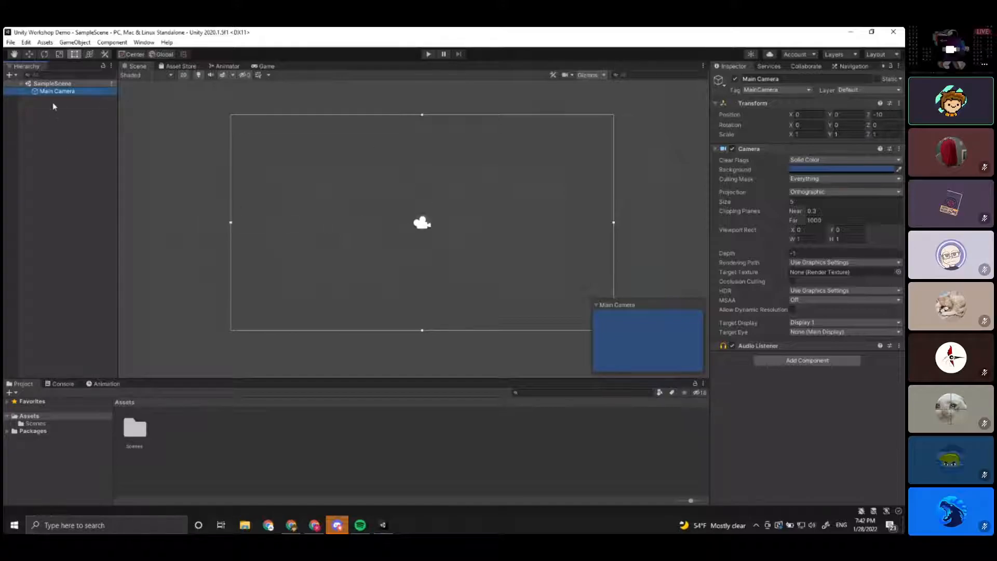
left_click(811, 160)
left_click(819, 176)
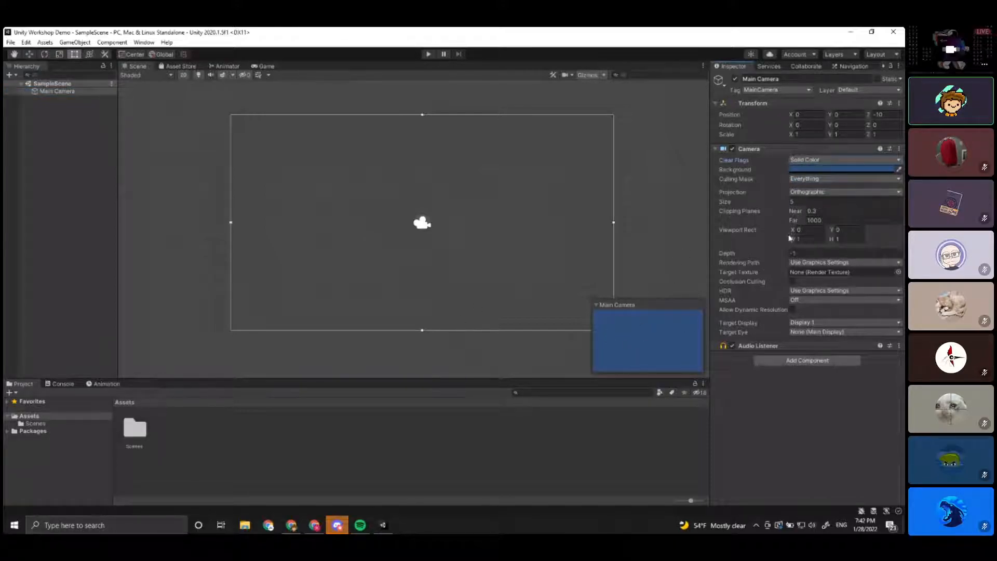
left_click(798, 170)
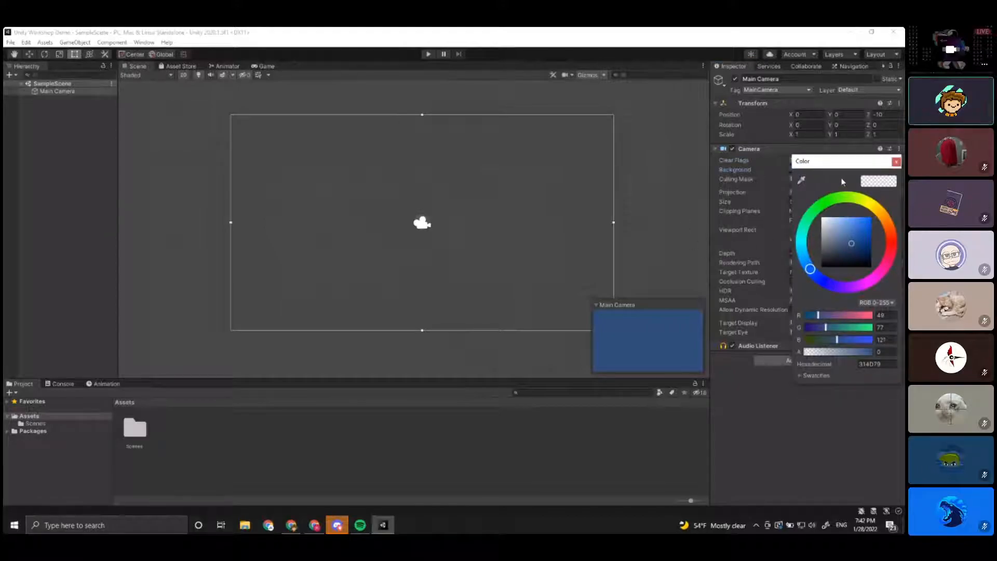
left_click_drag(838, 165, 489, 173)
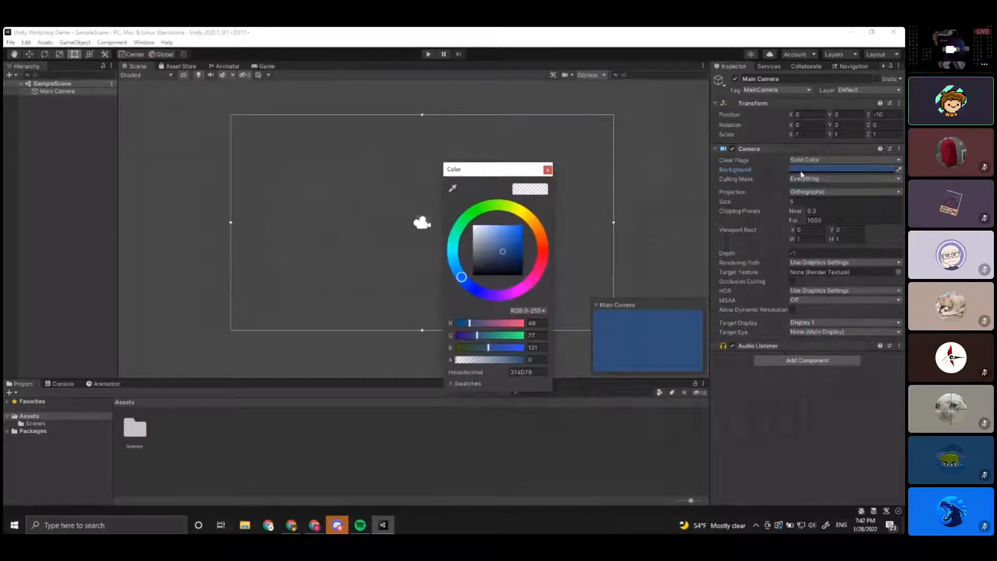
mouse_move(503, 252)
left_mouse_down()
mouse_move(495, 261)
mouse_move(480, 250)
mouse_move(506, 239)
mouse_move(490, 235)
mouse_move(511, 211)
mouse_move(500, 210)
mouse_move(491, 237)
left_mouse_up()
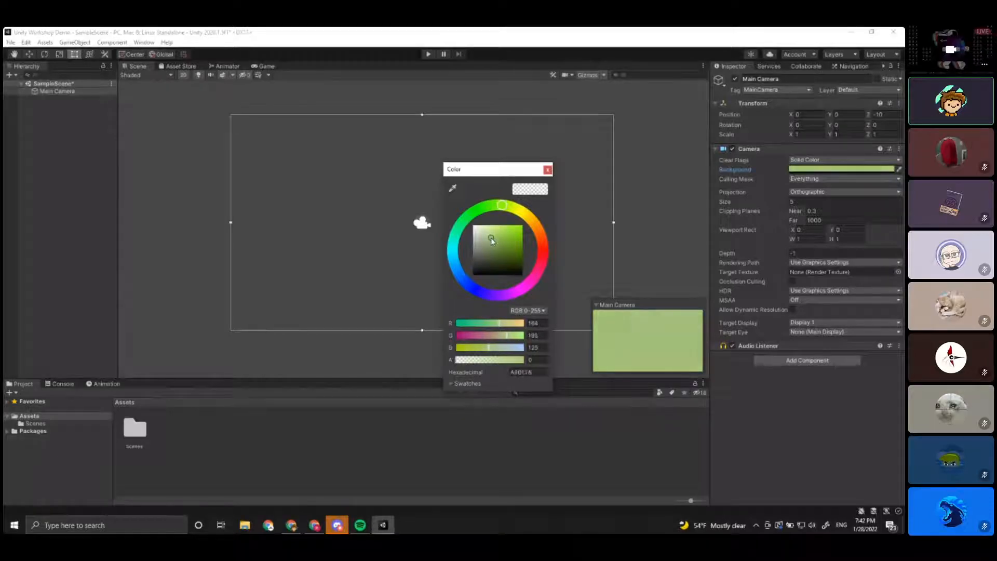
left_click(547, 170)
left_click(266, 66)
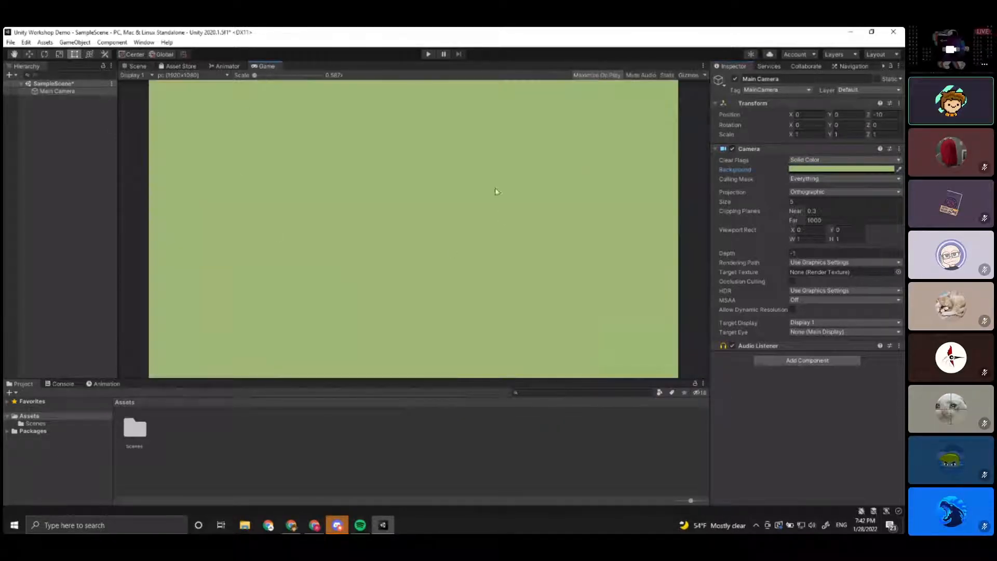
left_click(136, 66)
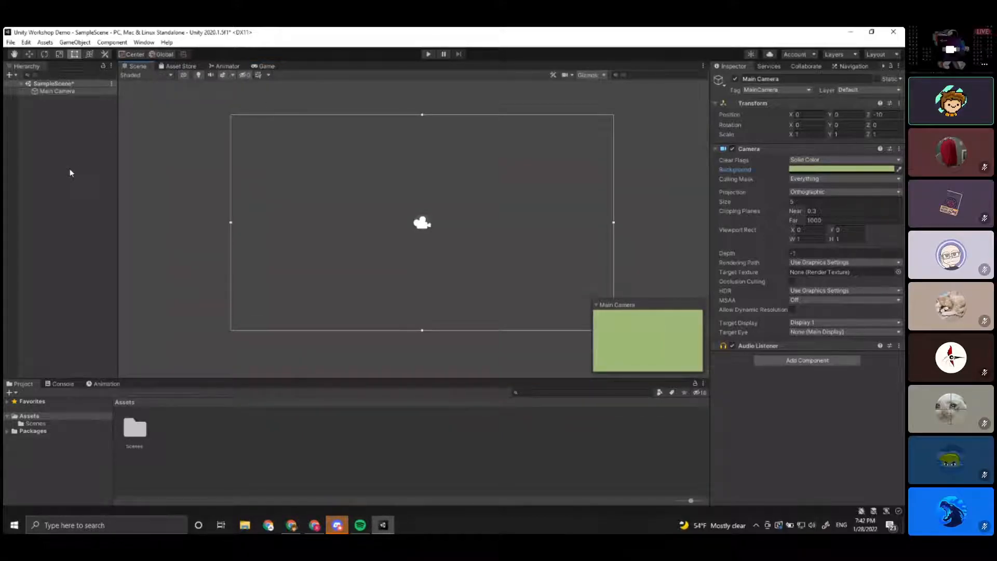
Create a new 2D sprite object in SampleScene.
right_click(78, 156)
left_click(31, 152)
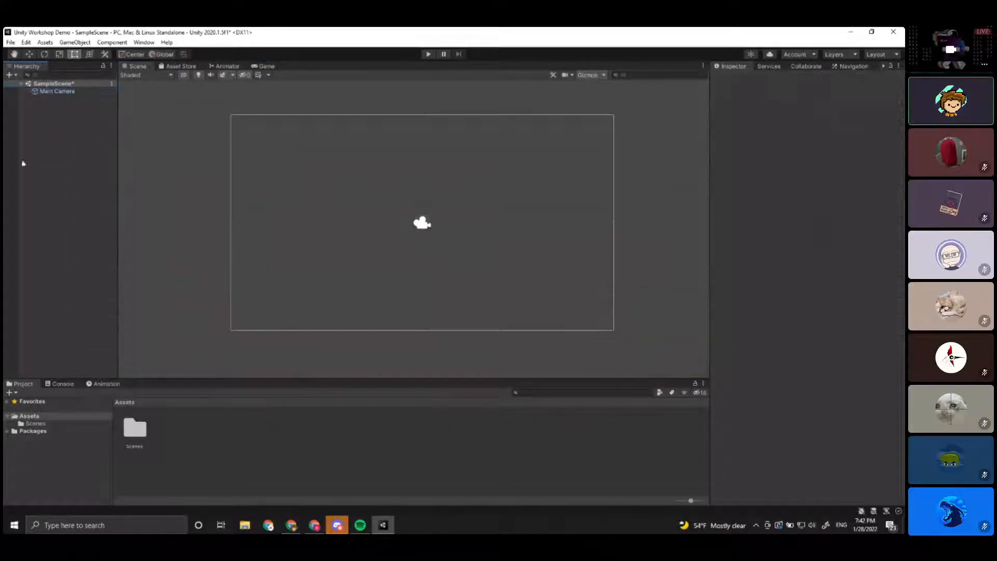
right_click(73, 128)
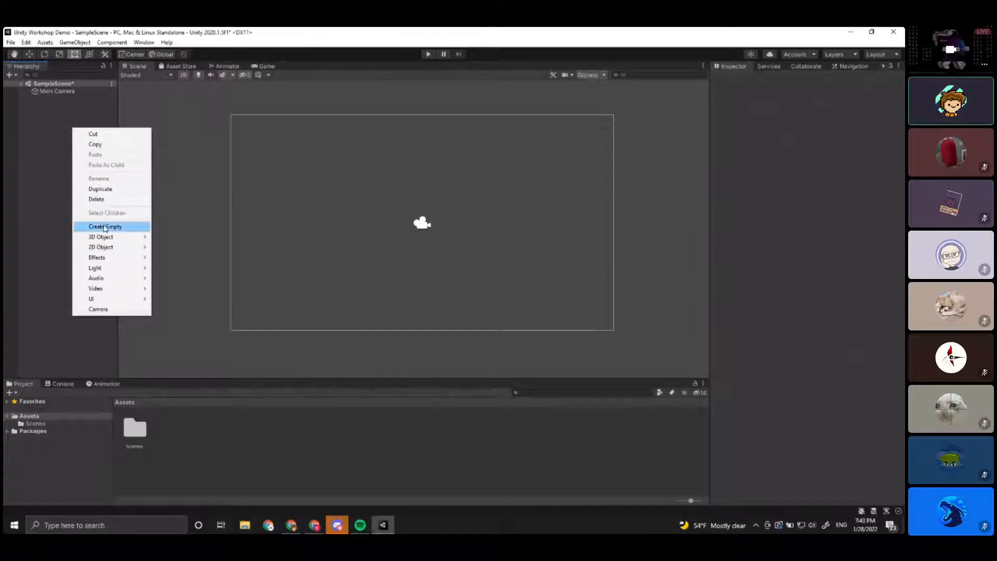
mouse_move(110, 238)
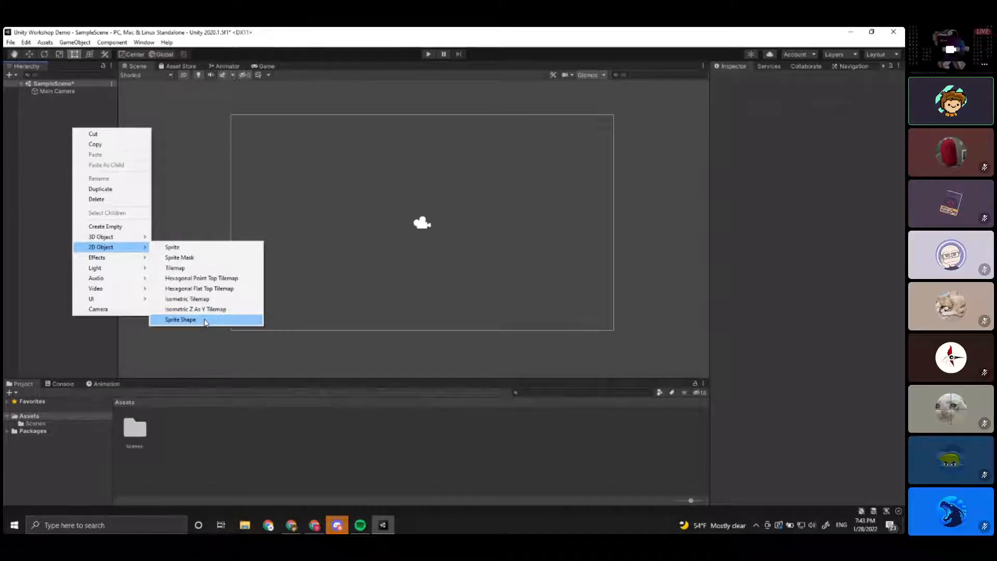
left_click(196, 249)
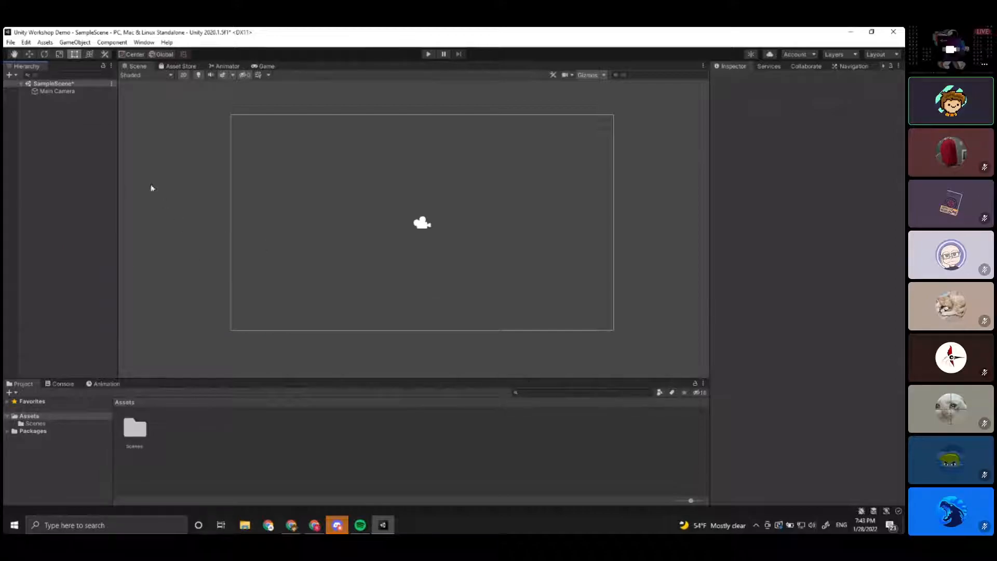
right_click(74, 129)
left_click(54, 146)
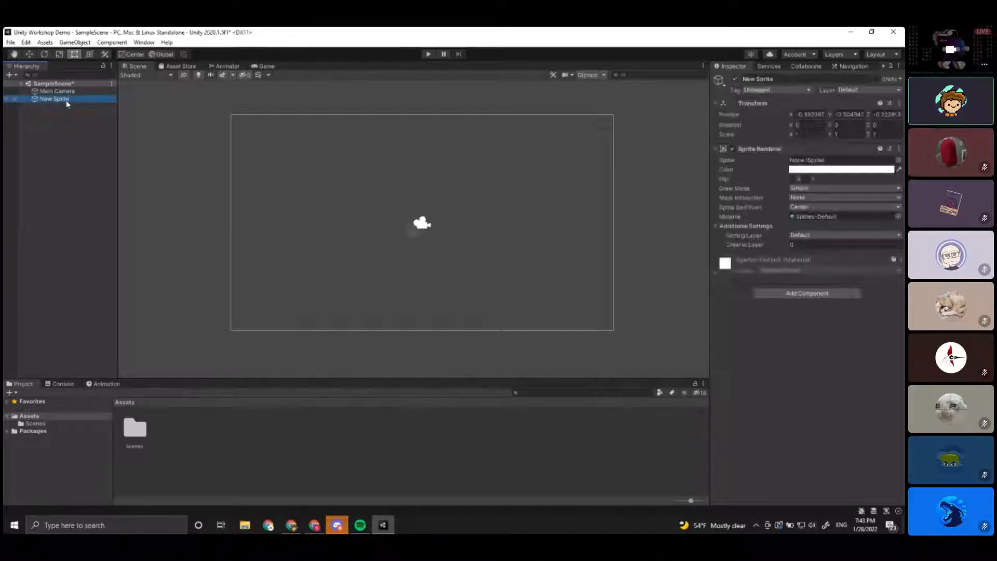
Rename the new sprite object to Player and look over the sprites available for its Sprite Renderer.
left_click(71, 92)
left_click(61, 99)
left_click(761, 78)
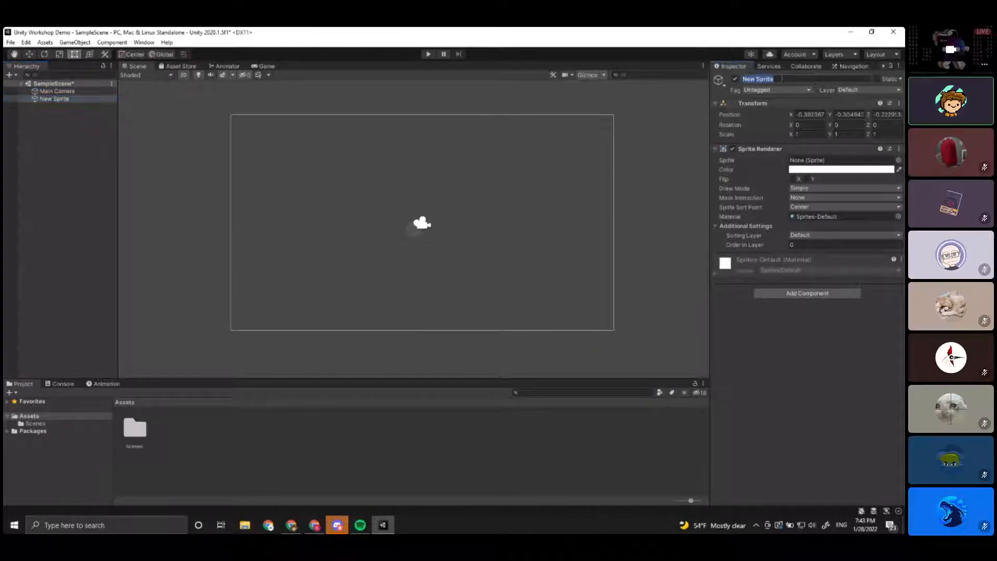
key("BackSpace")
type("Player")
key("Return")
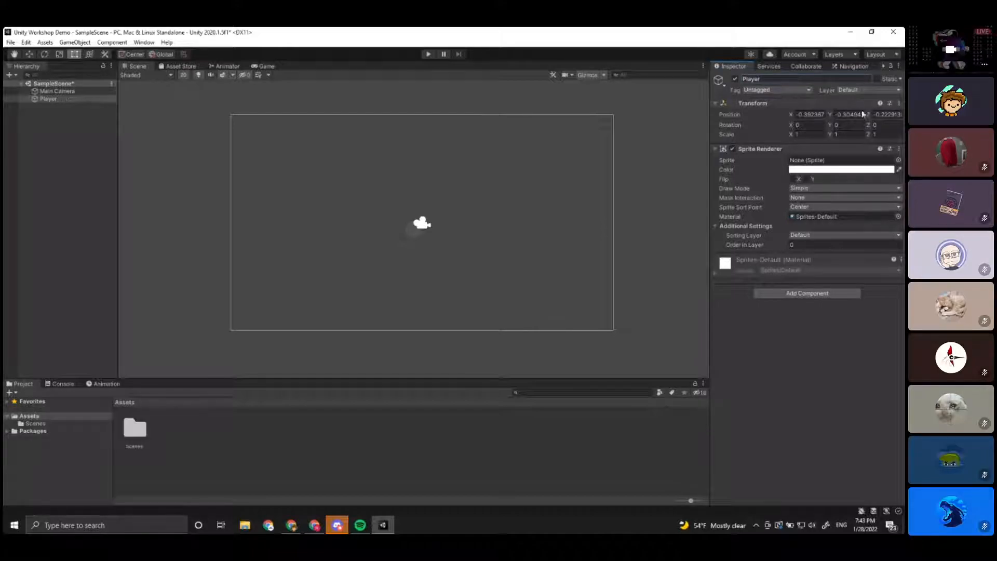
left_click(899, 160)
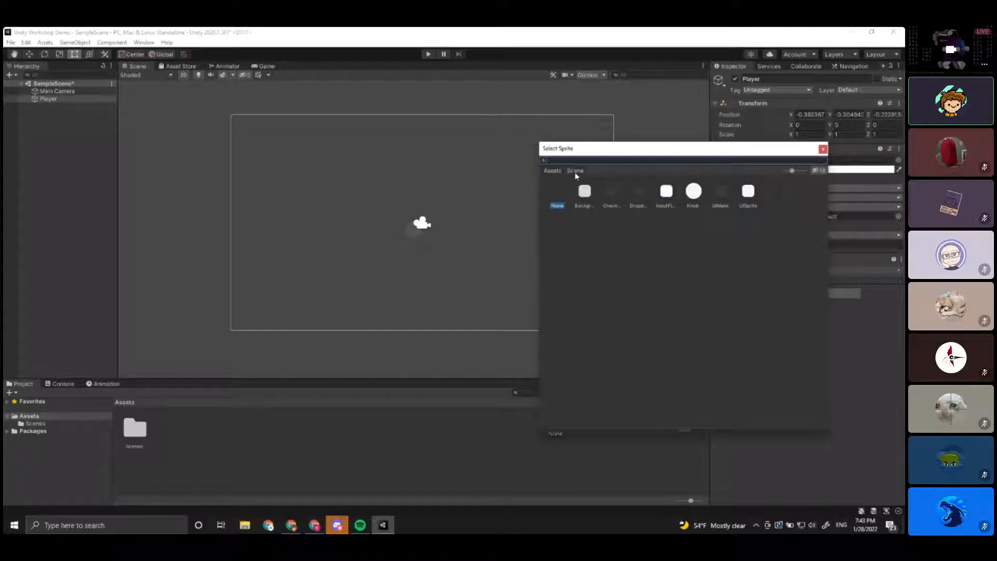
left_click(823, 150)
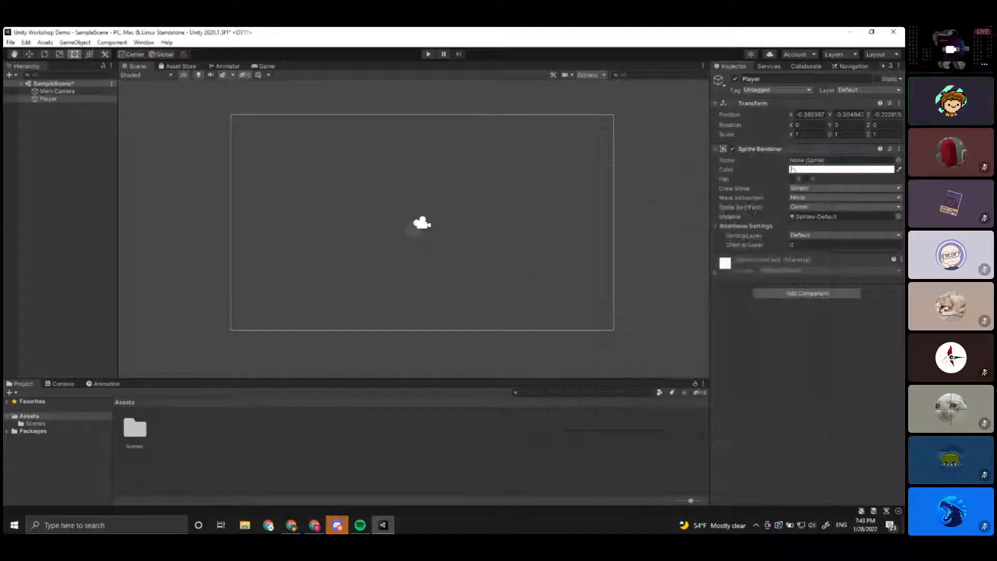
Import unknown.png from File Explorer into the project's Assets folder and select the imported image.
left_click(376, 472)
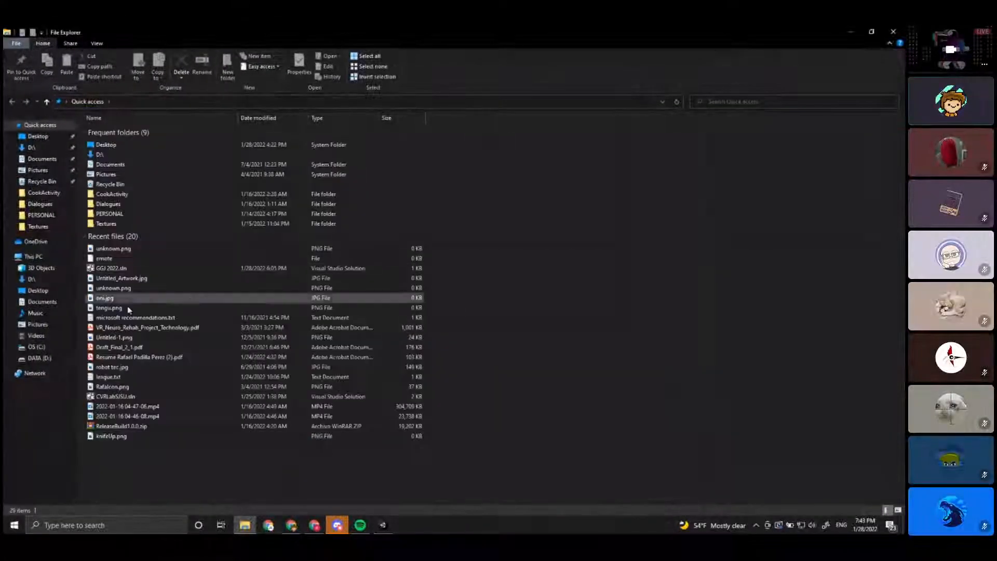
left_click(872, 31)
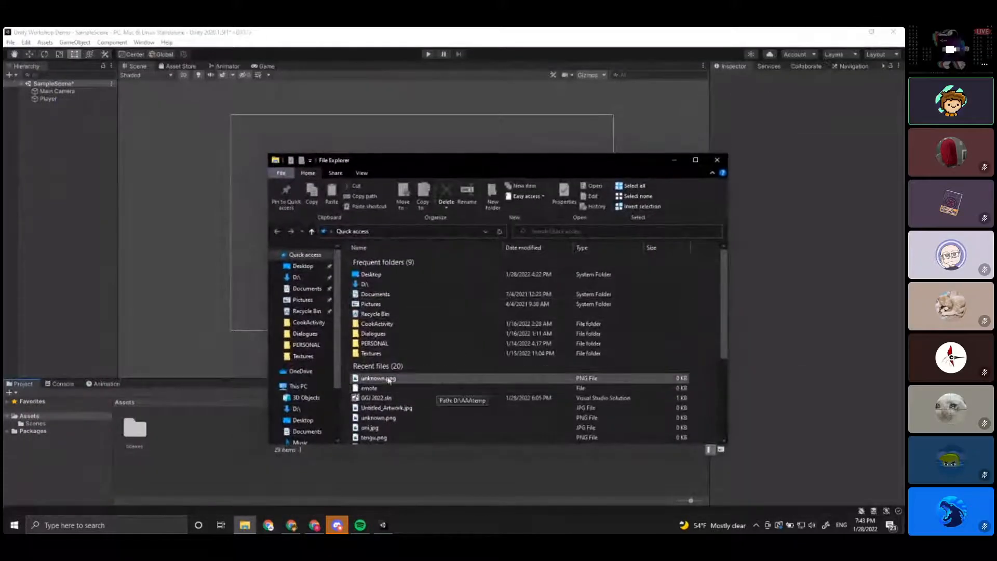
left_click_drag(383, 381, 203, 459)
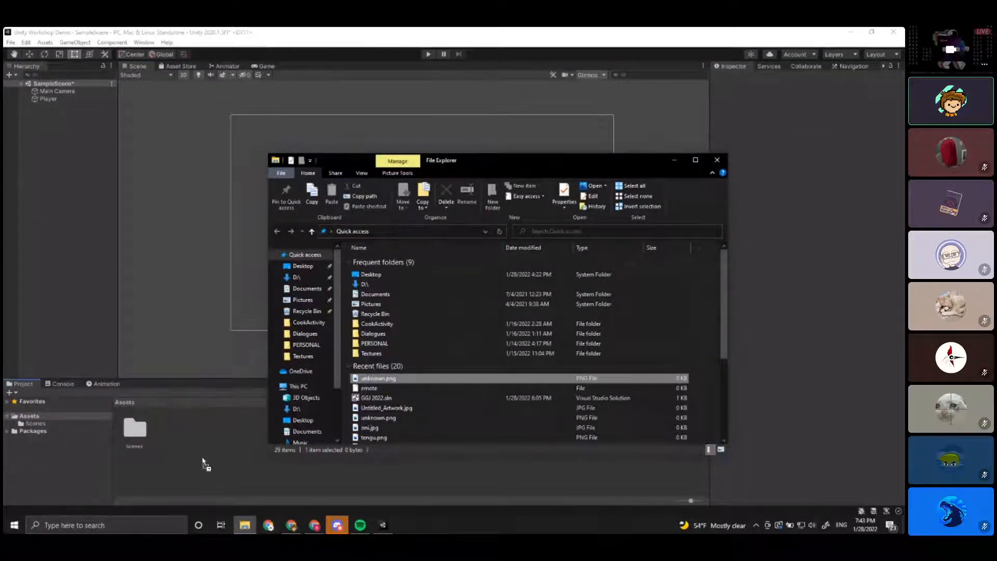
left_click(675, 161)
left_click(169, 431)
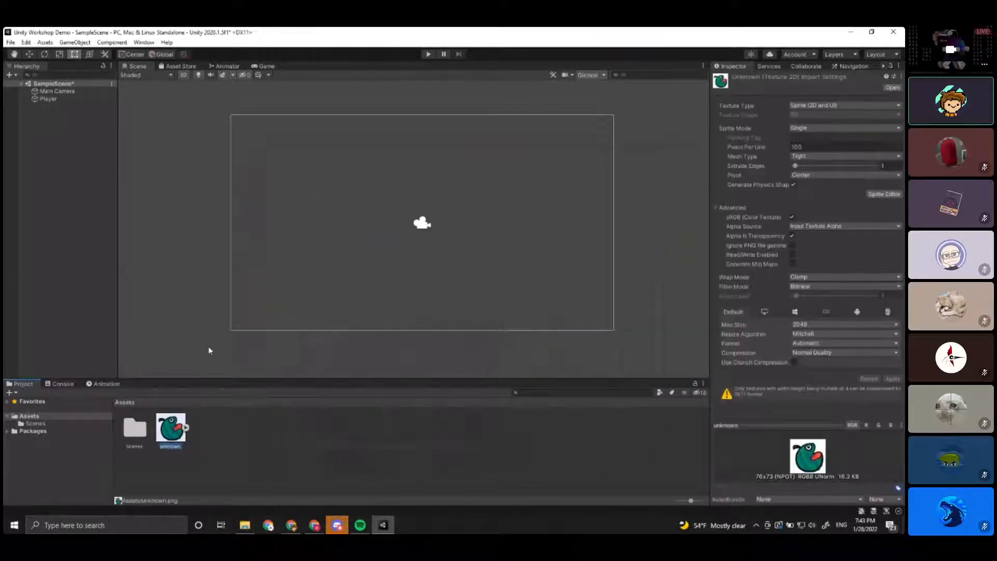
Place the unknown image in the scene as its own object and assign the same image as Player's sprite.
left_click_drag(174, 432, 300, 263)
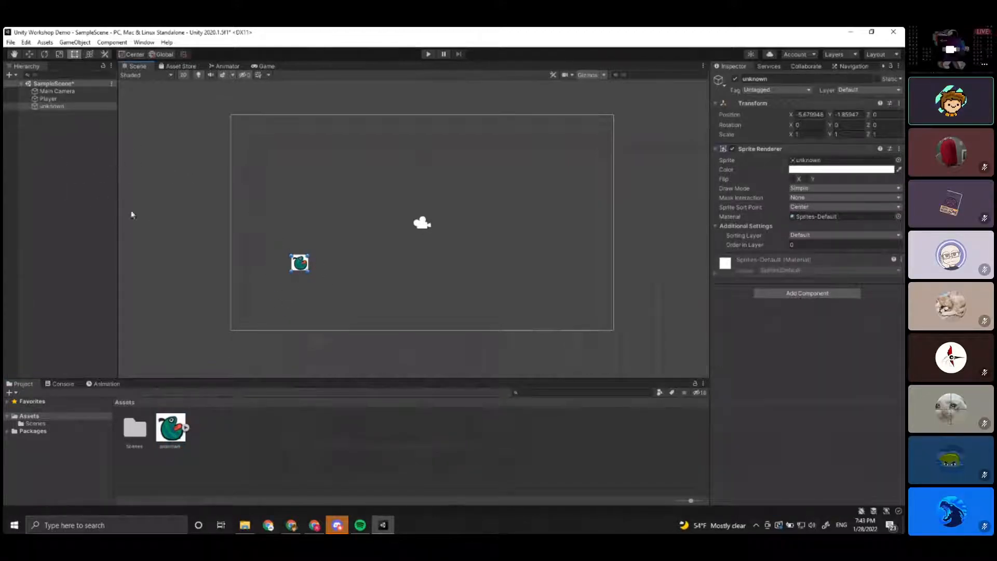
scroll(259, 272, "up", 2)
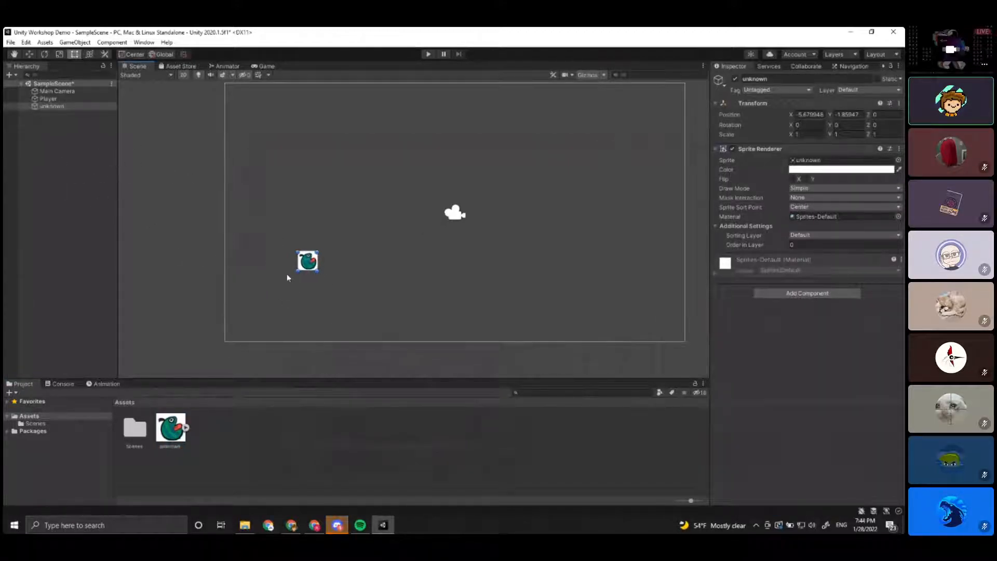
left_click(62, 99)
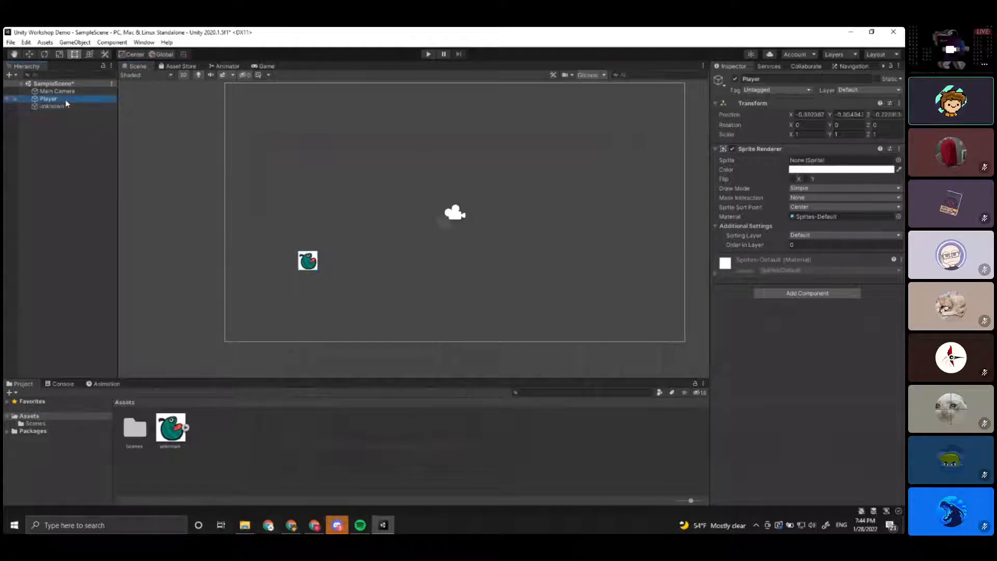
left_click(898, 160)
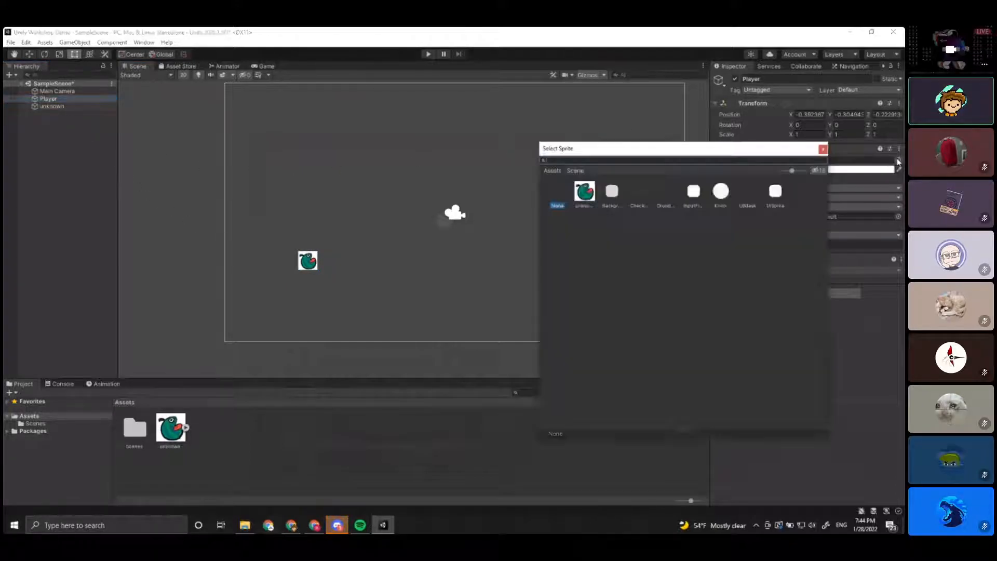
left_click(585, 192)
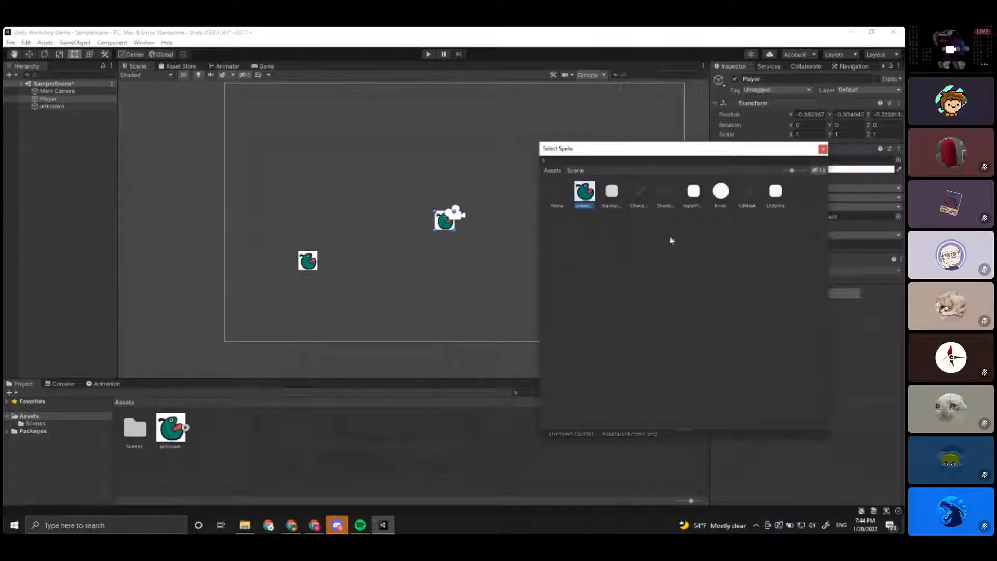
left_click(823, 149)
Delete the unknown and Player objects from the scene.
left_click(75, 106)
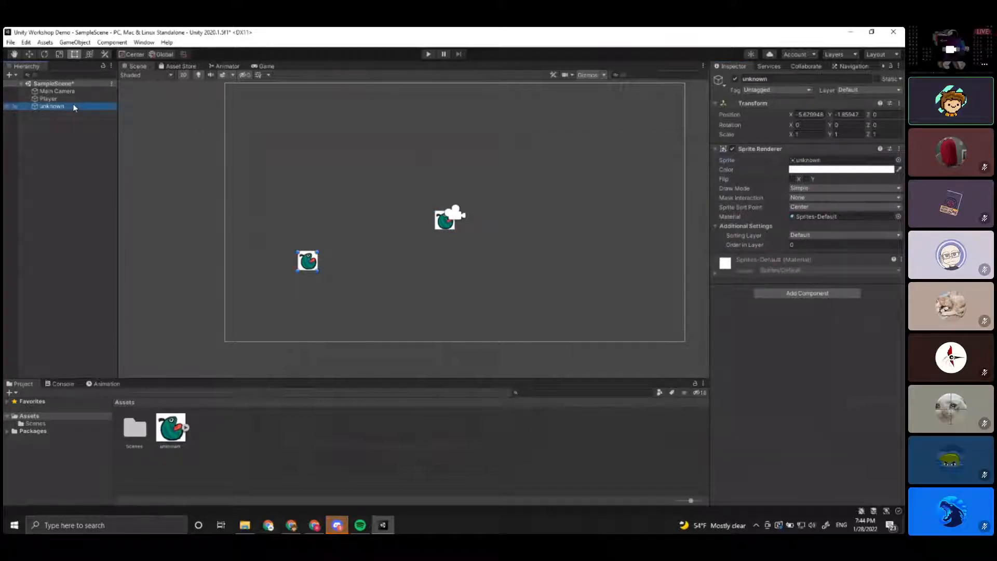
key("Delete")
left_click(69, 98)
key("Delete")
Add the unknown image from Assets directly to the scene as a sprite object, and delete that object.
left_click(176, 426)
left_click_drag(178, 425, 326, 268)
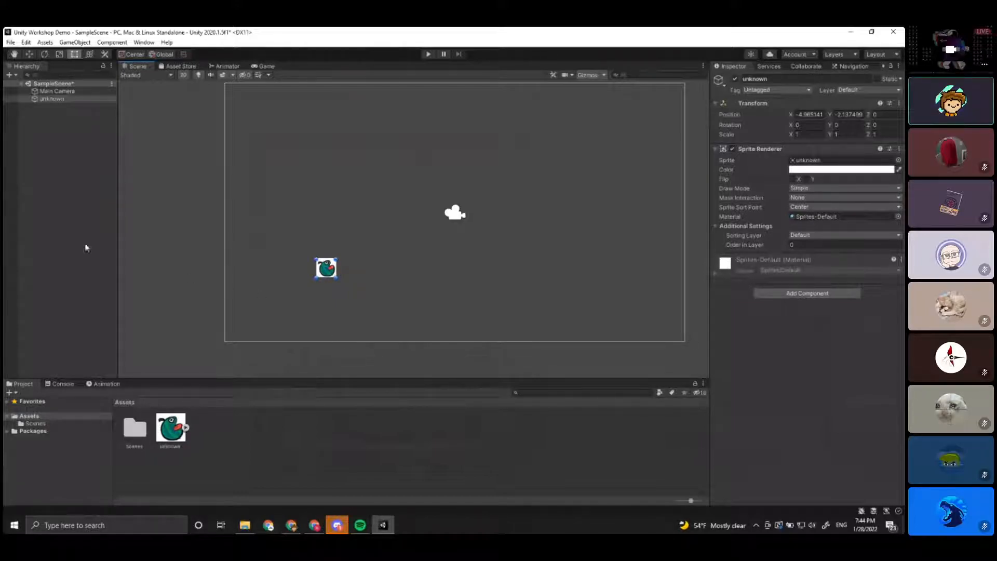
left_click(70, 92)
left_click(74, 98)
left_click(73, 93)
left_click(70, 99)
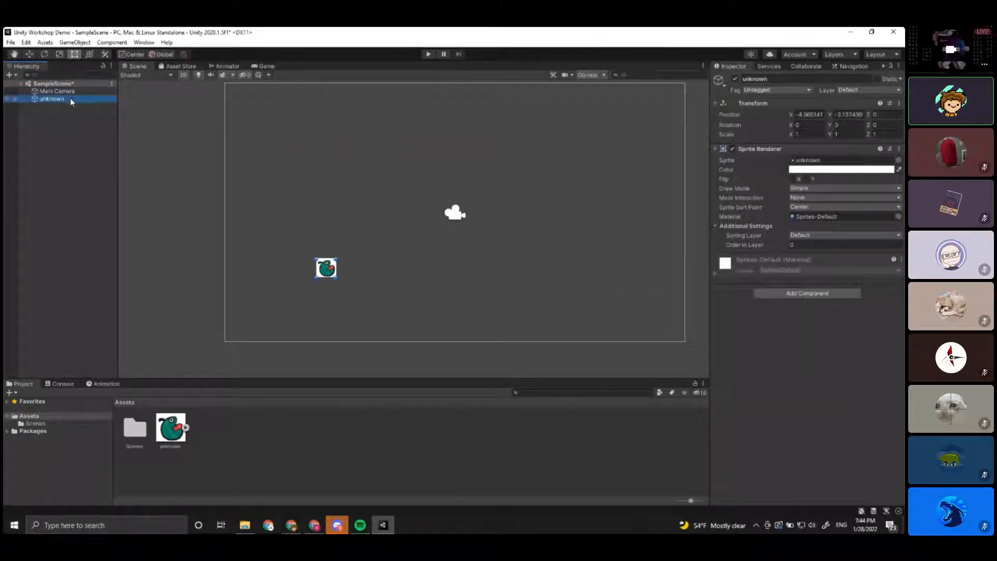
key("Delete")
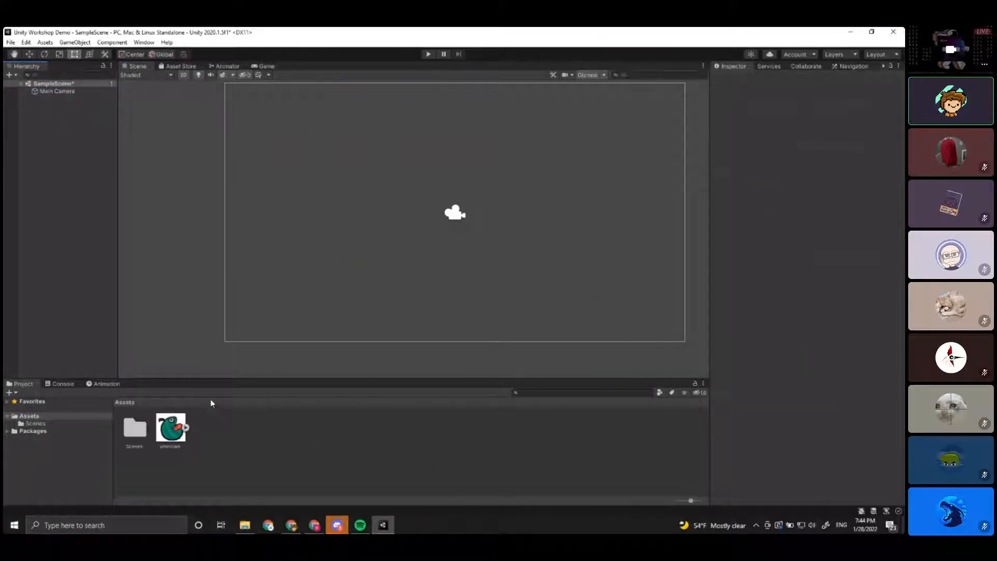
Place the unknown image inside the camera frame once more and remove the object from the hierarchy.
left_click_drag(172, 428, 347, 254)
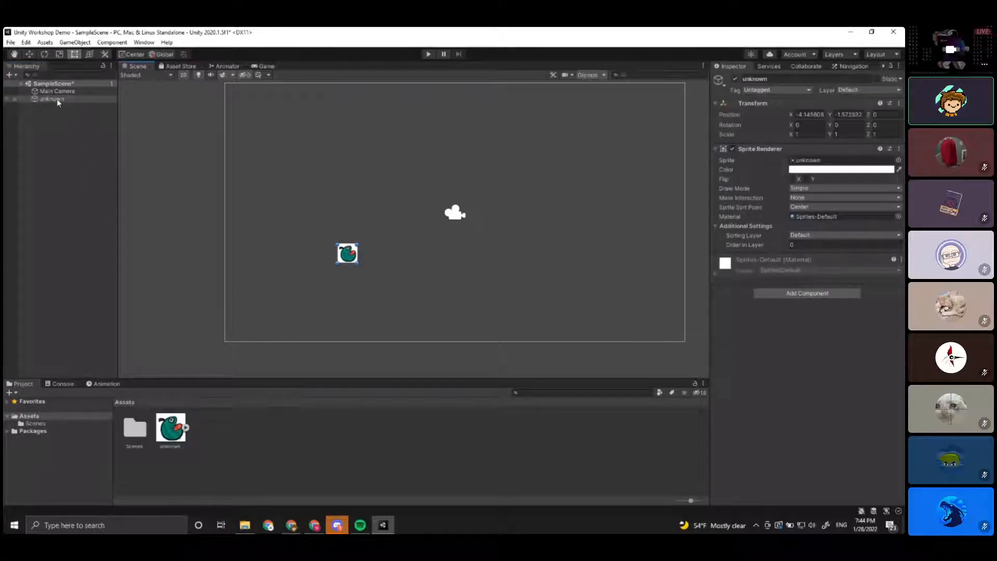
right_click(58, 102)
left_click(89, 171)
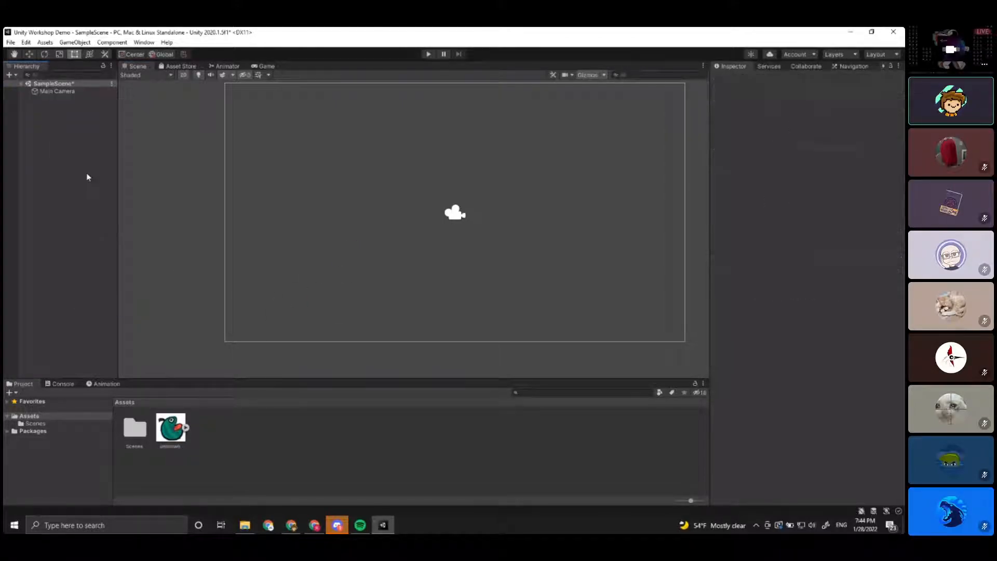
Restore the deleted unknown sprite object and rename it Player.
key("ctrl+z")
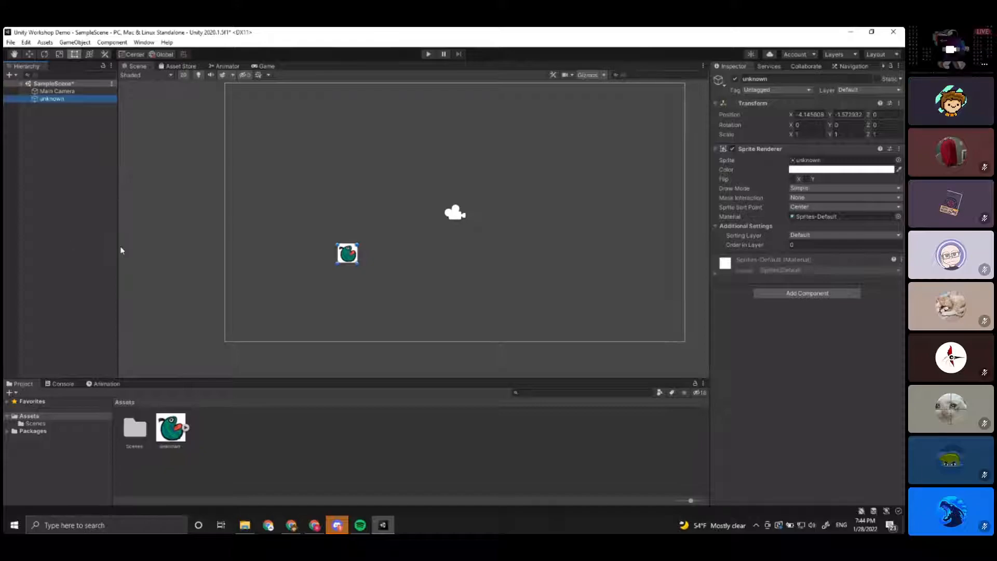
left_click(774, 79)
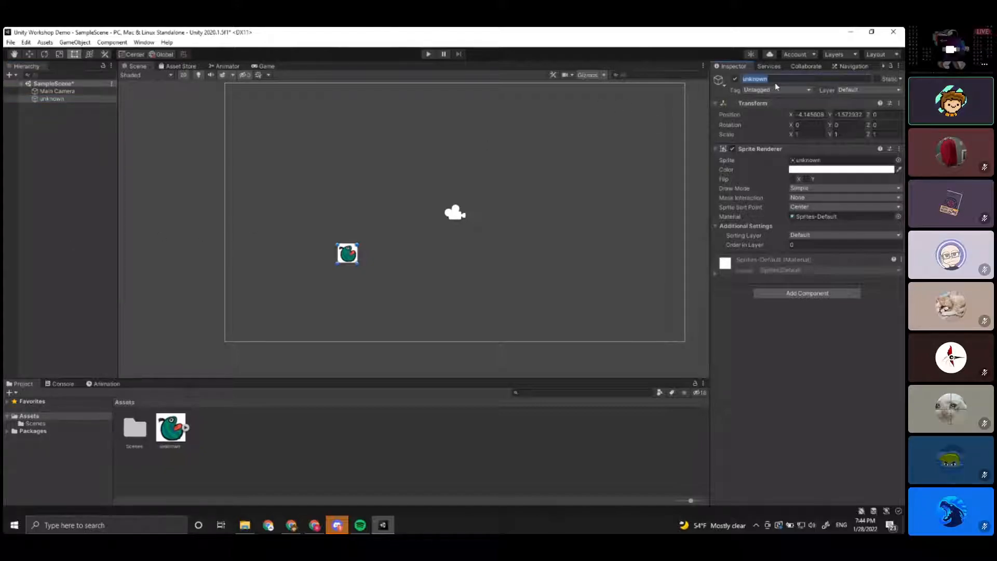
left_click(61, 210)
left_click(56, 100)
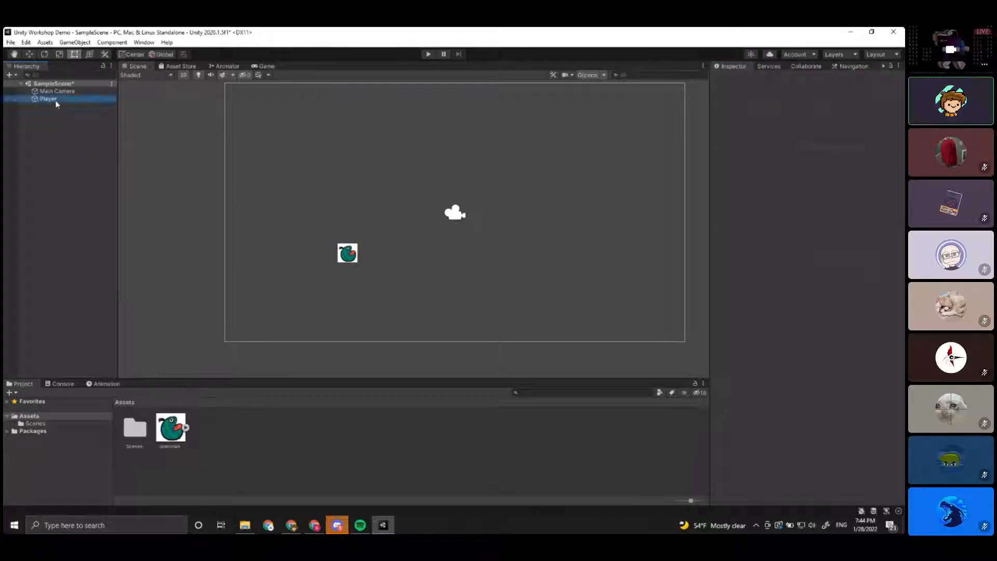
Move Player to about X -1.49, Y -1.68 and set its X and Y scale to 2.
left_click_drag(352, 260, 420, 262)
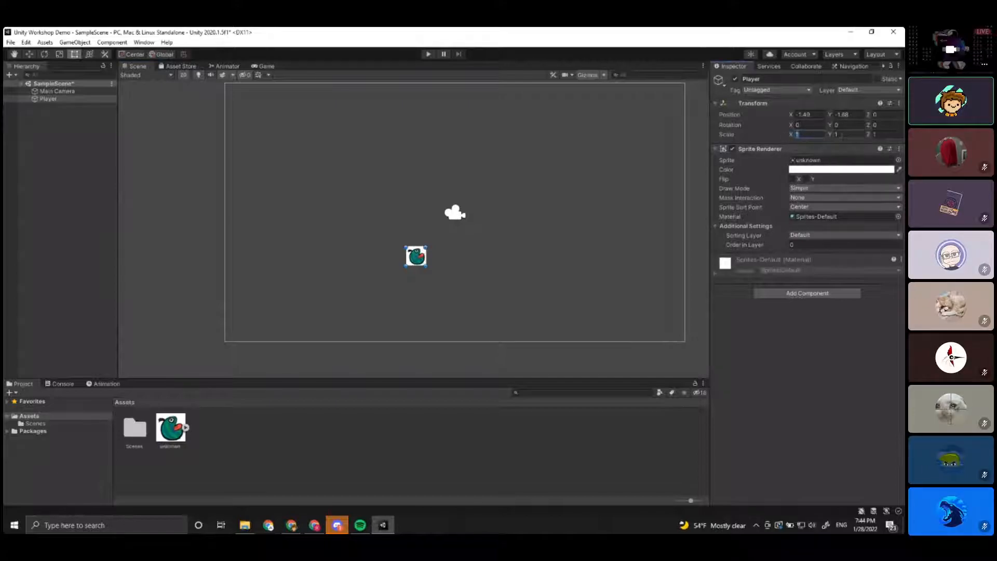
type("2")
left_click(842, 134)
type("2")
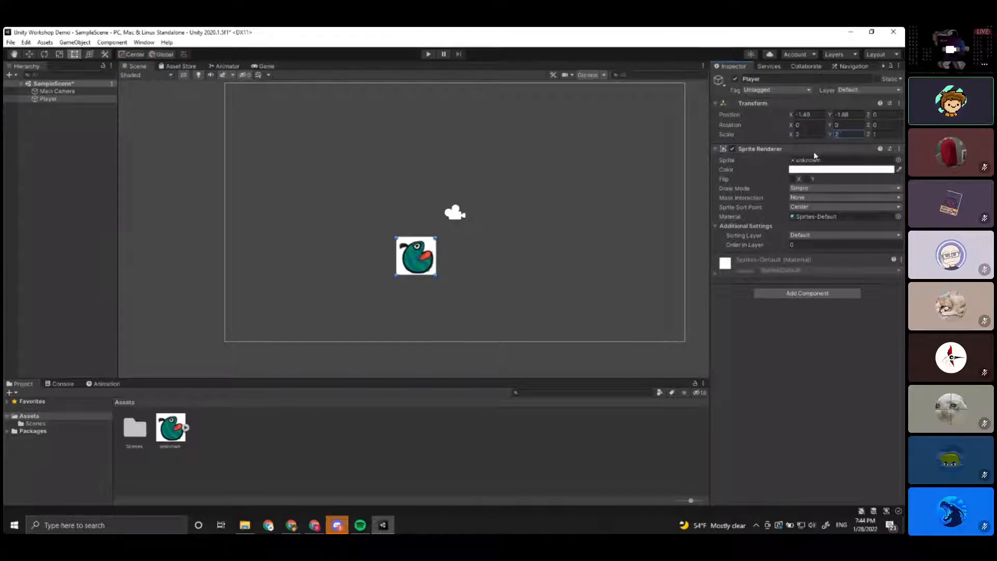
Move Player to about X -0.05, Y -1.57, check it in the Game view, and return to the Scene view.
middle_click_drag(538, 252, 495, 278)
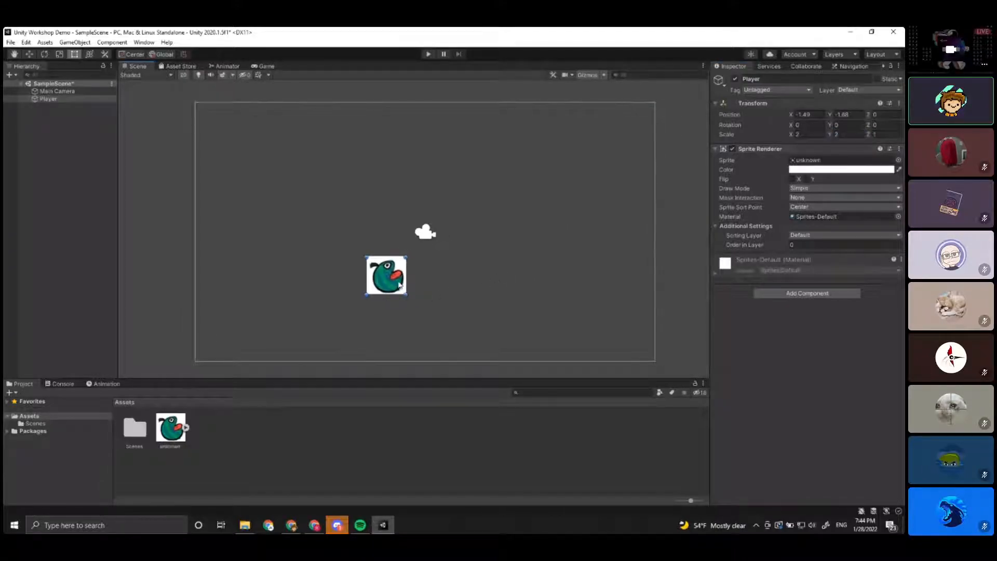
left_click_drag(399, 286, 436, 282)
left_click(266, 66)
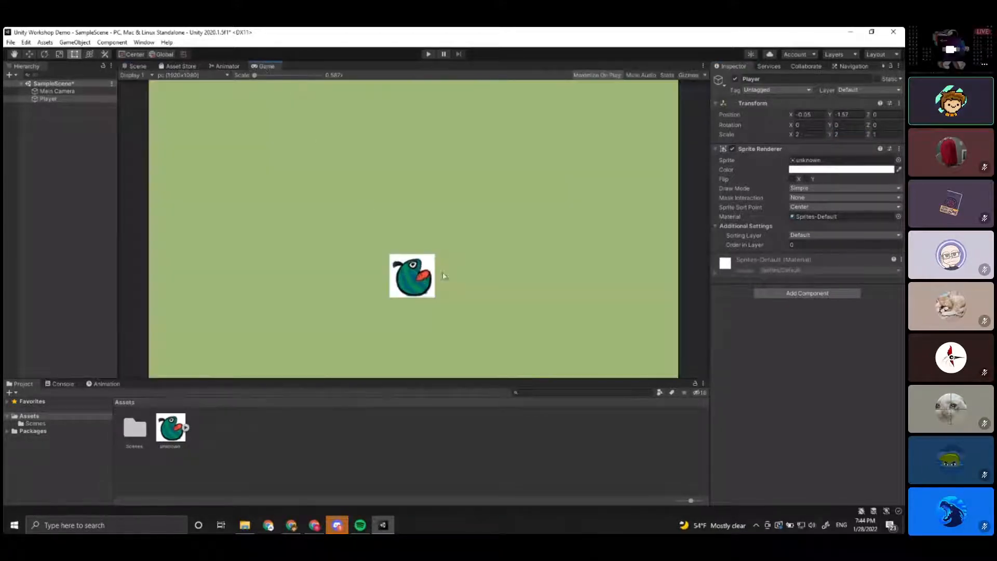
left_click(136, 65)
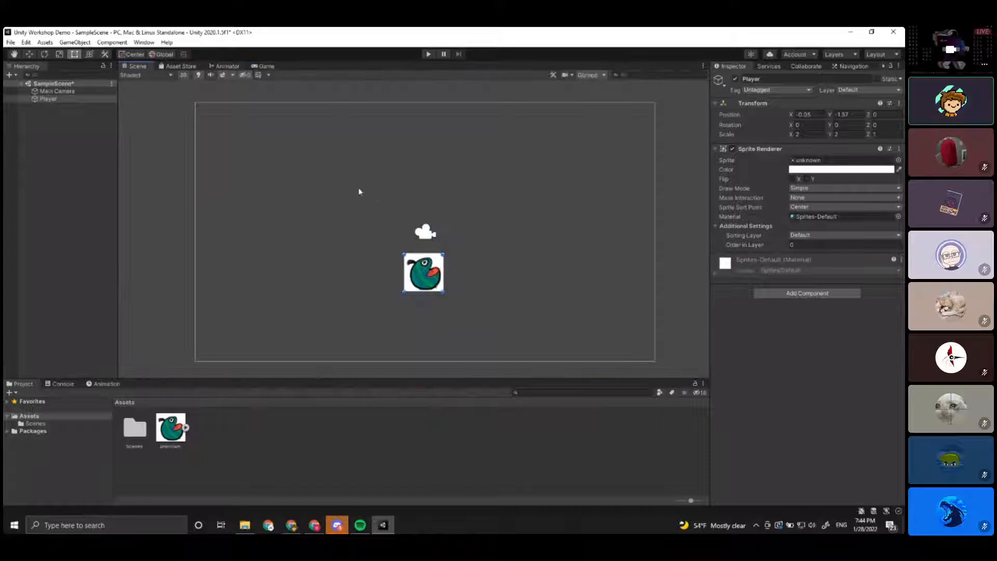
Dock the Game view beside the Scene view so both are shown at once.
left_click_drag(266, 66, 596, 229)
left_click_drag(512, 213, 458, 197)
left_click_drag(474, 67, 493, 244)
Reposition Player in the scene to about X -0.96, Y -0.93.
left_click_drag(318, 287, 331, 260)
left_click(85, 223)
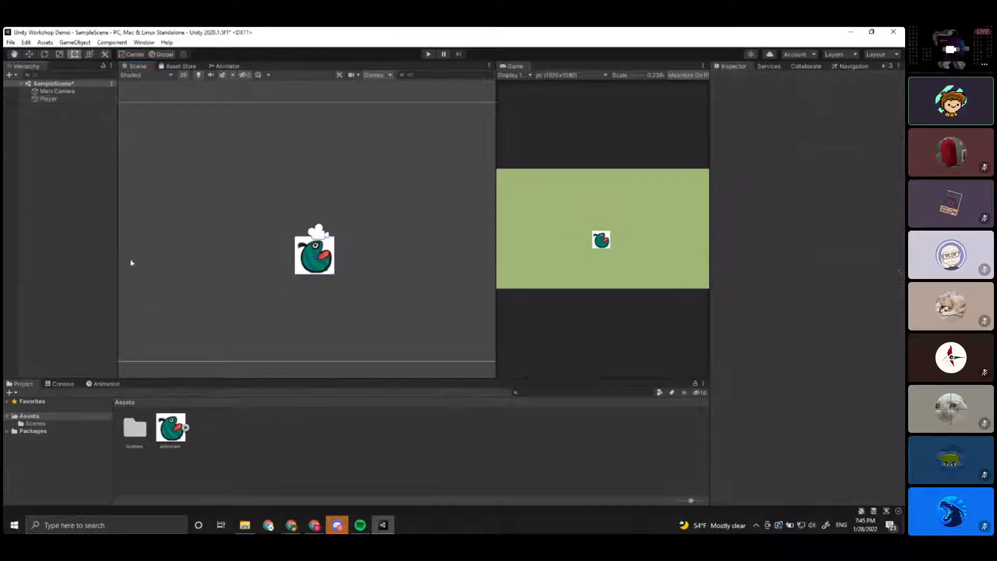
middle_click_drag(348, 302, 359, 269)
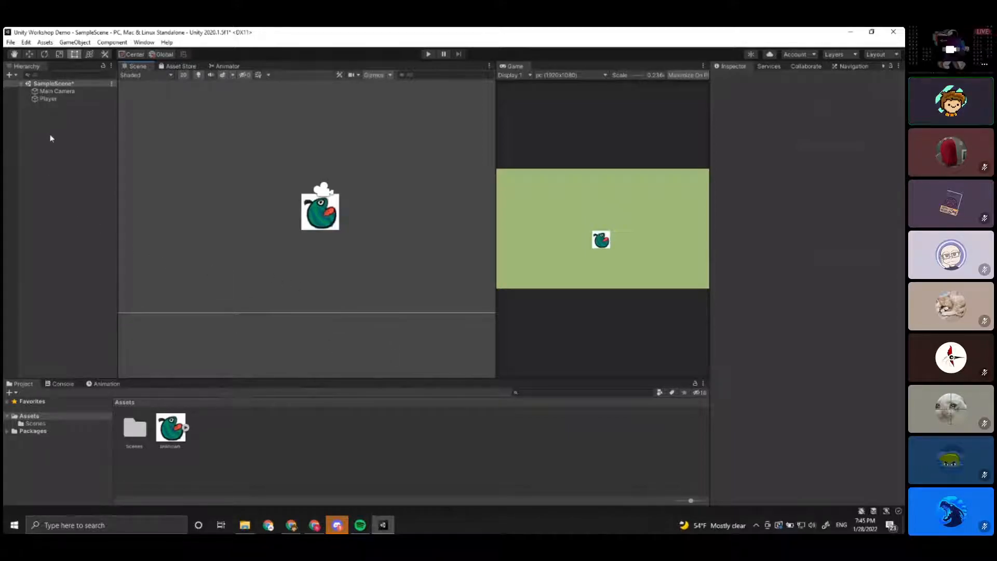
left_click(61, 99)
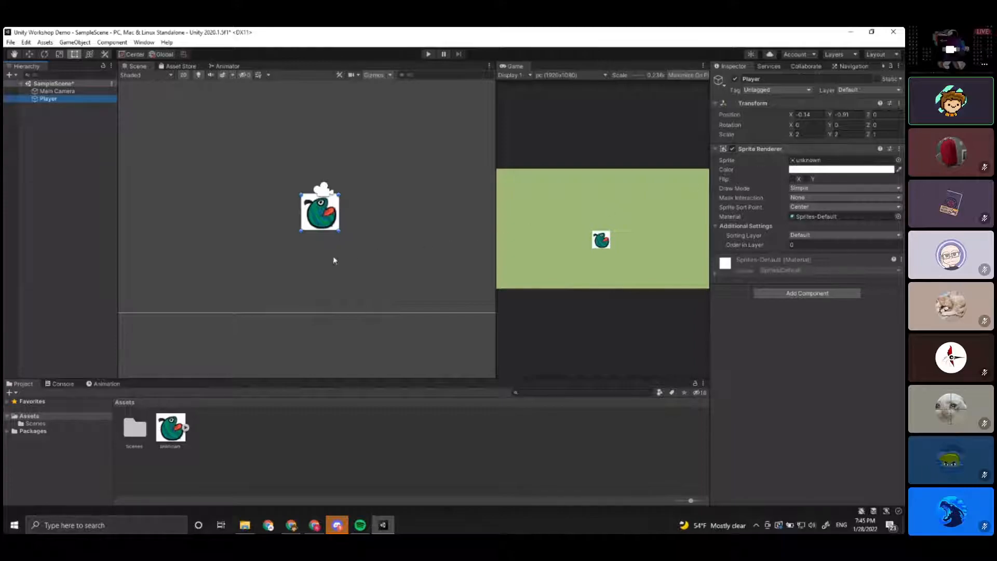
left_click_drag(320, 225, 300, 224)
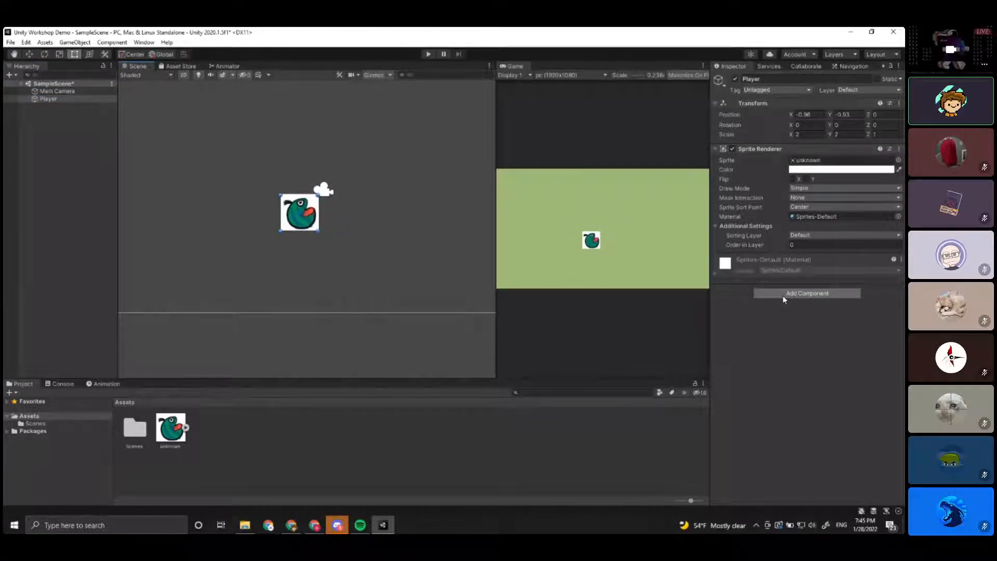
Open the list of components that can be added to Player, search it for colliders, and clear the search.
left_click(810, 294)
left_click(803, 294)
left_click(797, 296)
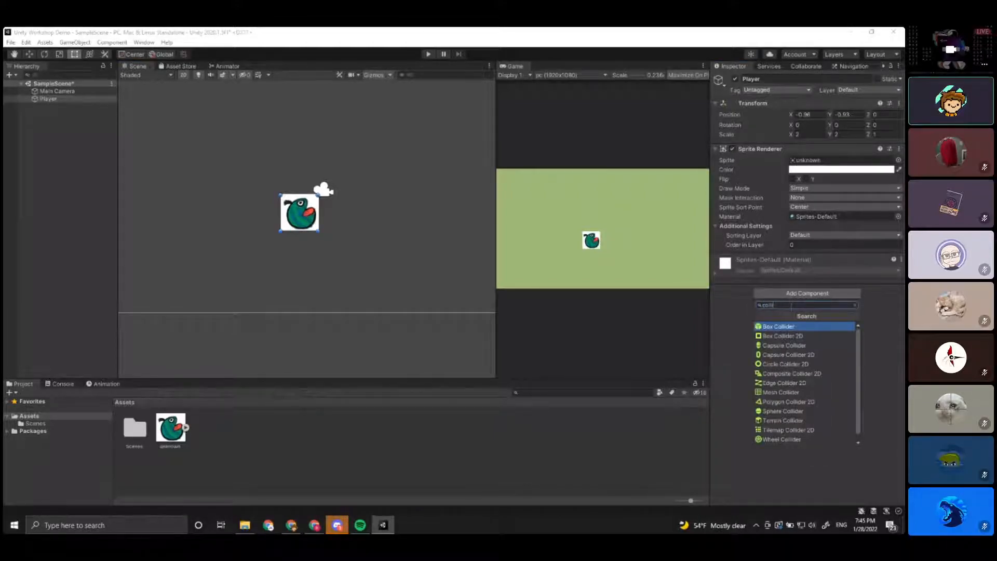
key("BackSpace")
key("BackSpace")
key("BackSpace")
key("BackSpace")
key("BackSpace")
key("BackSpace")
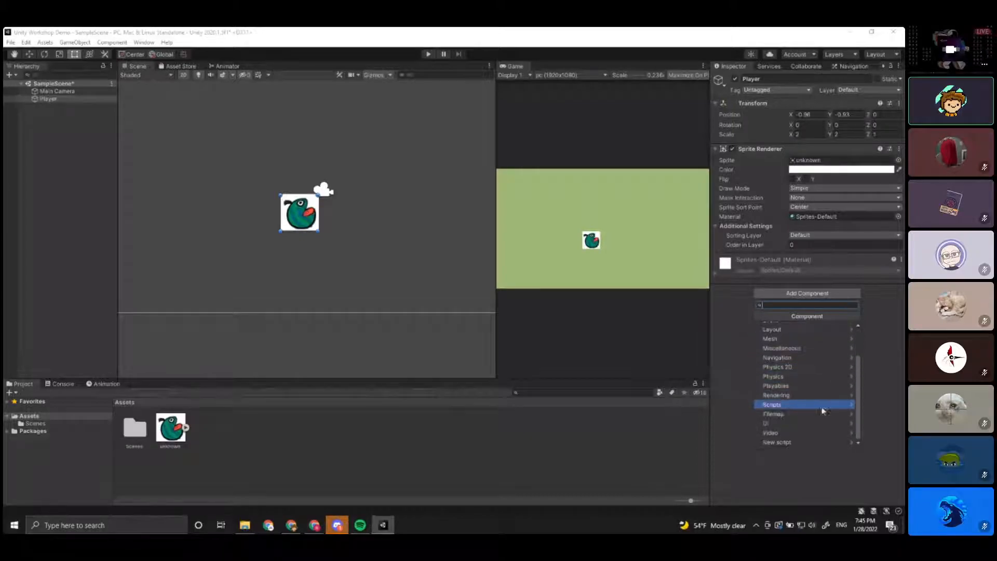
Add a Rigidbody 2D component from the Physics 2D category to Player and review its settings.
scroll(789, 384, "down", 2)
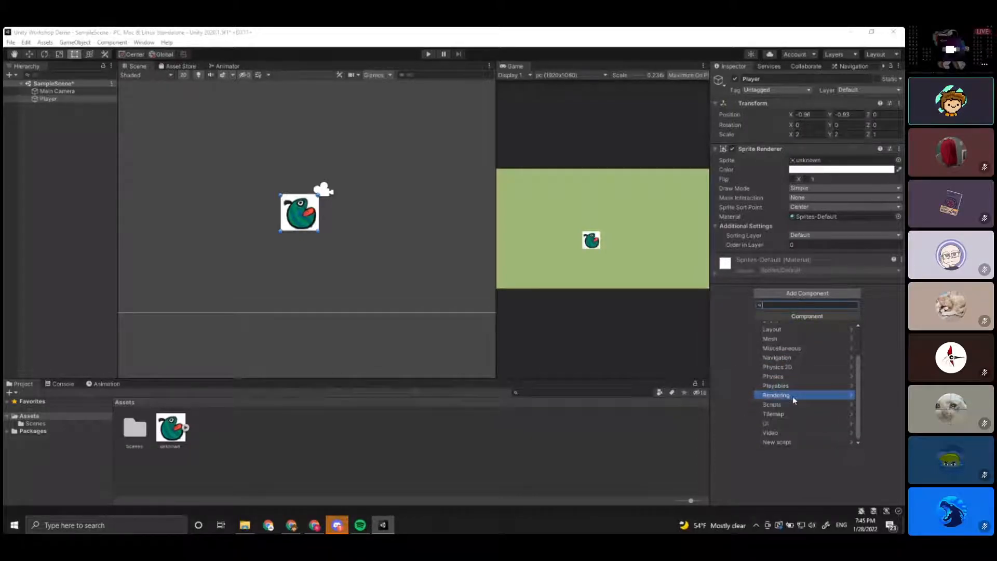
left_click(789, 367)
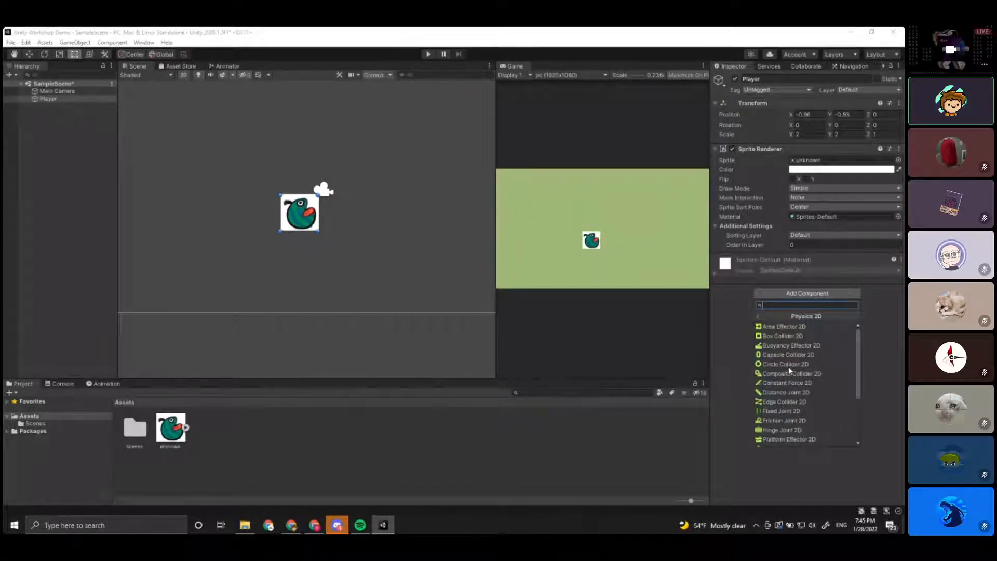
scroll(798, 367, "down", 3)
scroll(808, 385, "up", 3)
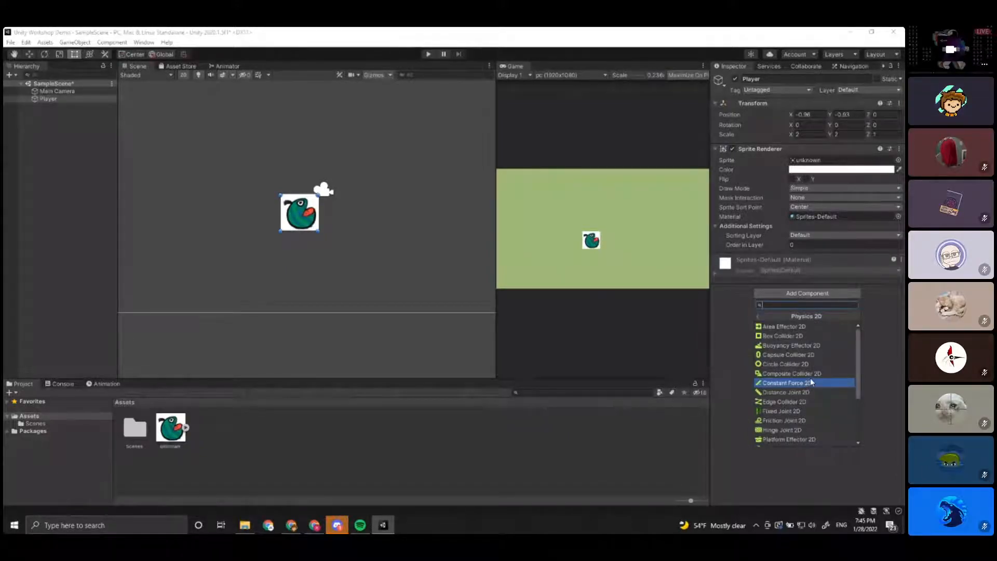
scroll(811, 382, "down", 3)
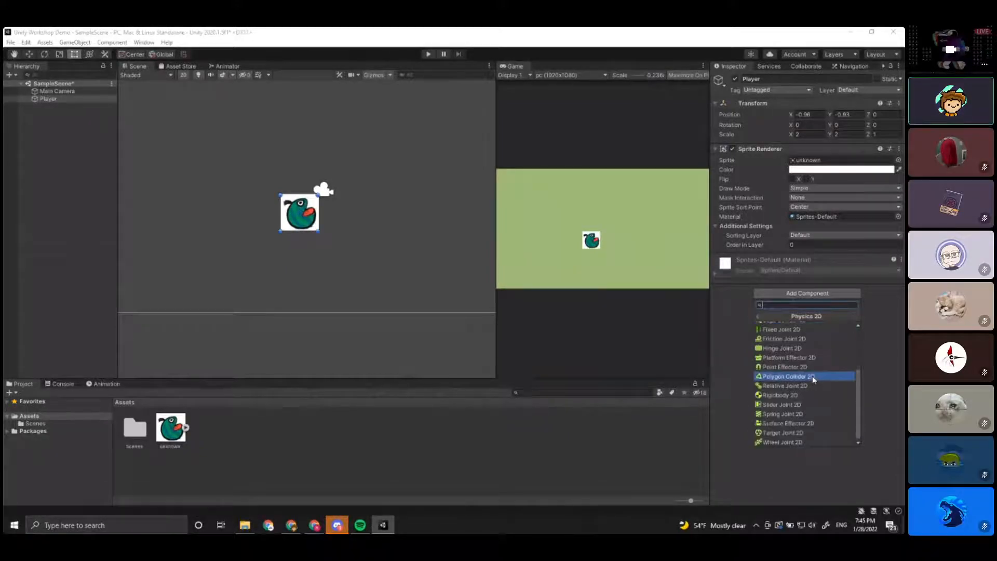
left_click(774, 396)
scroll(775, 398, "down", 1)
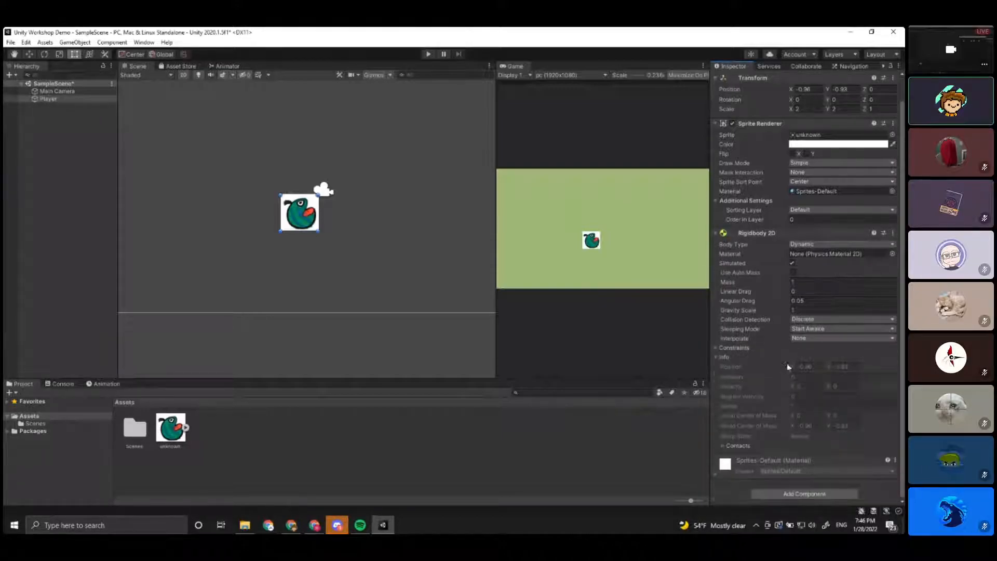
scroll(391, 261, "up", 2)
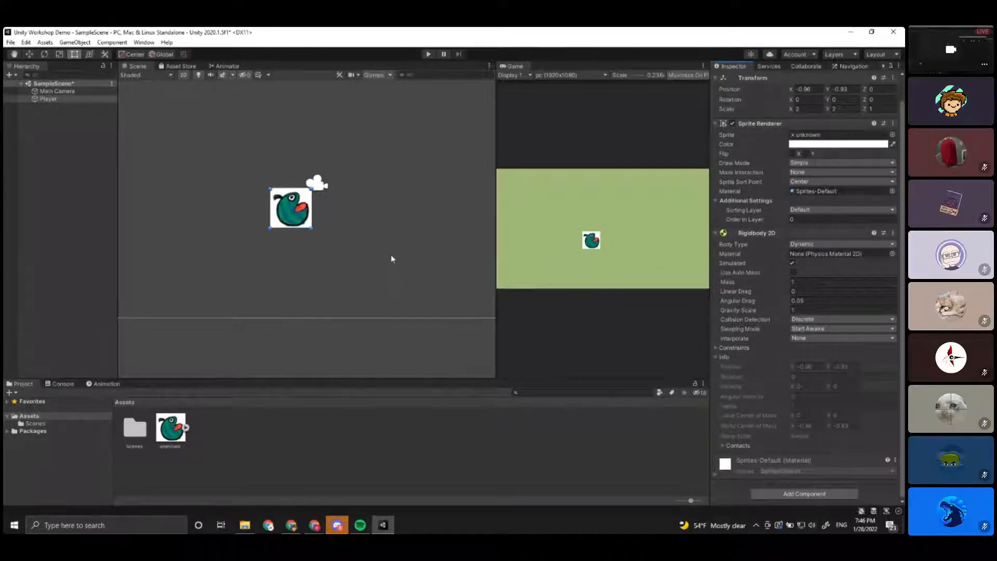
Widen the Game view and run the game to test Player's Rigidbody 2D, stopping playback after each run.
middle_click_drag(338, 226, 346, 269)
left_click_drag(497, 243, 450, 259)
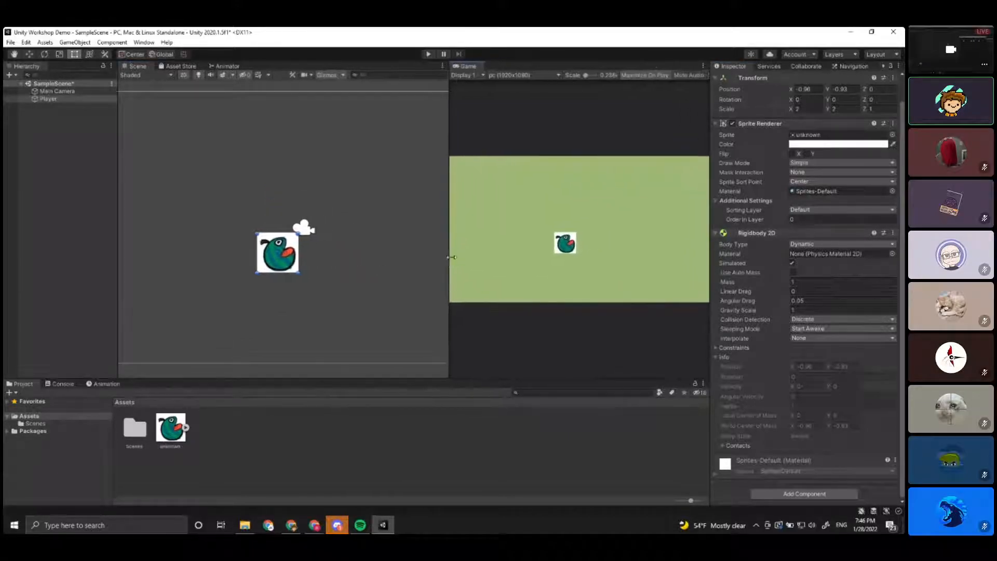
left_click(428, 55)
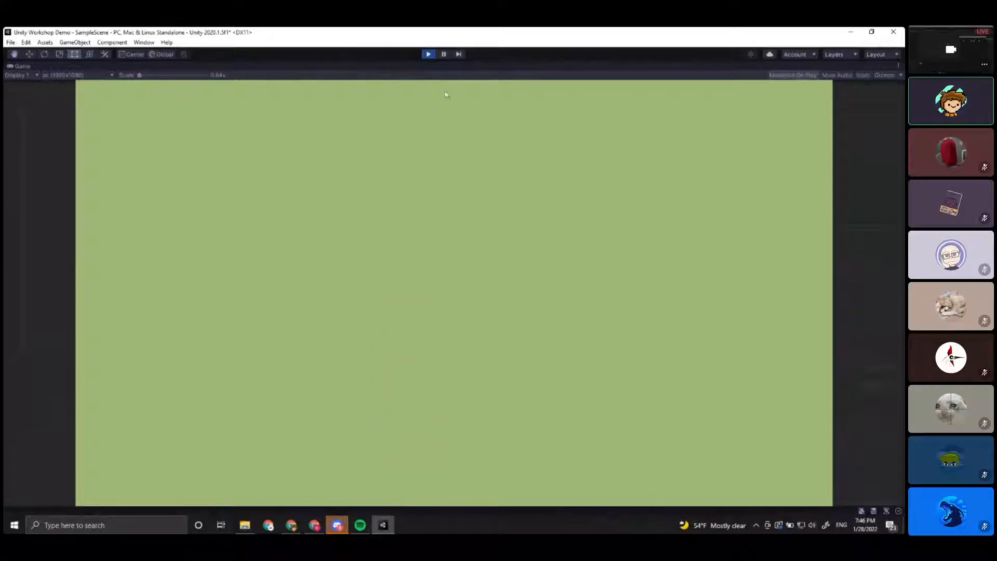
left_click(428, 54)
left_click(428, 55)
left_click(428, 54)
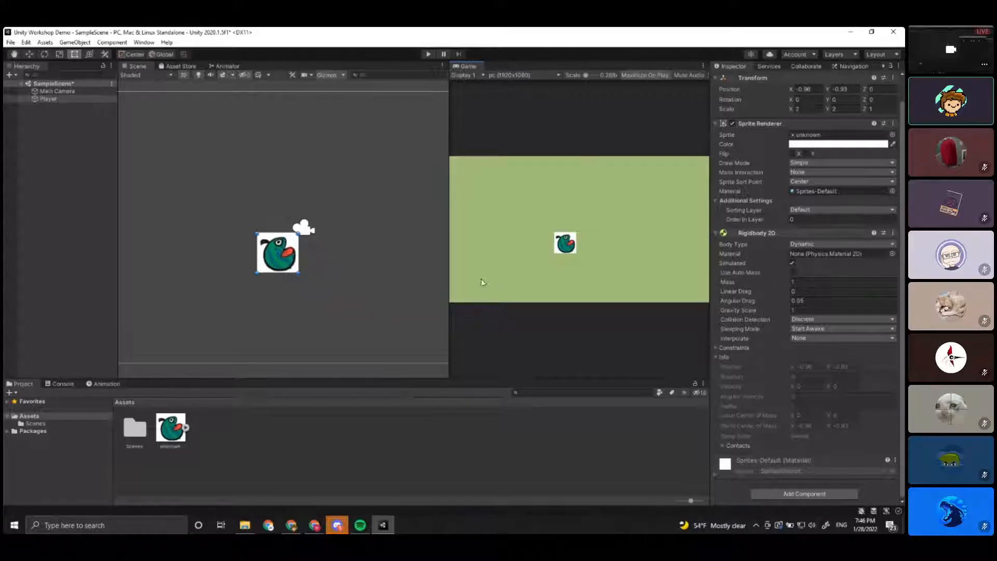
Add the unknown image below Player and stretch it into a wide platform at about scale 9.4 by 2.7, centred under Player.
left_click(225, 266)
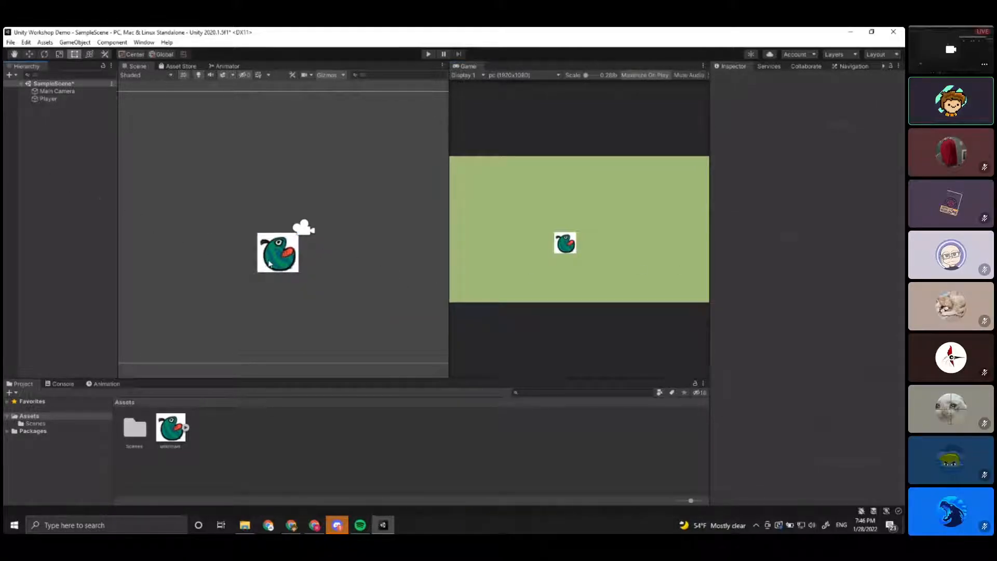
left_click(270, 263)
left_click_drag(183, 440, 464, 316)
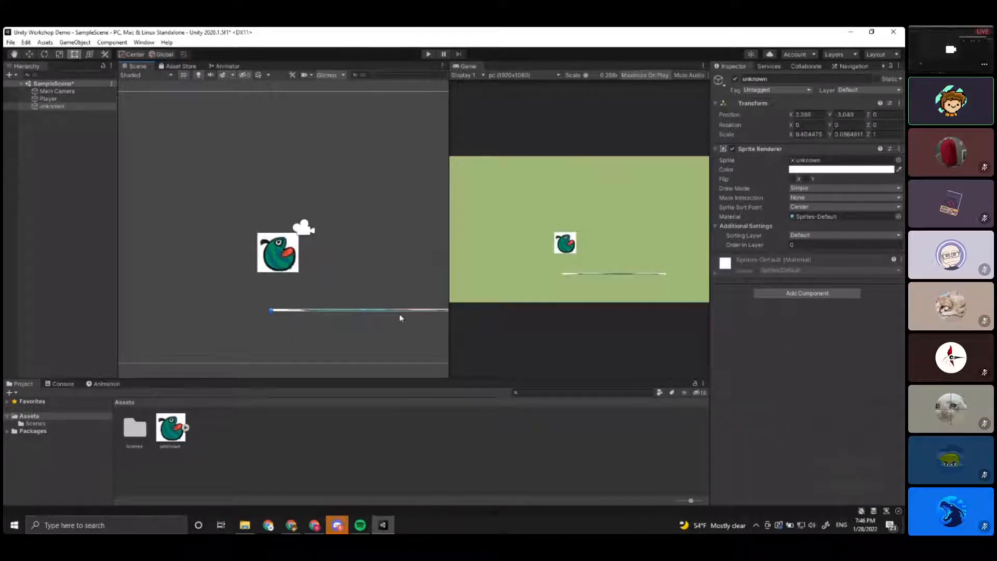
left_click_drag(400, 311, 400, 364)
left_click_drag(401, 338, 313, 331)
left_click(539, 264)
Run the game to test Player against the stretched sprite without colliders, stop playback, and delete that sprite.
left_click(428, 54)
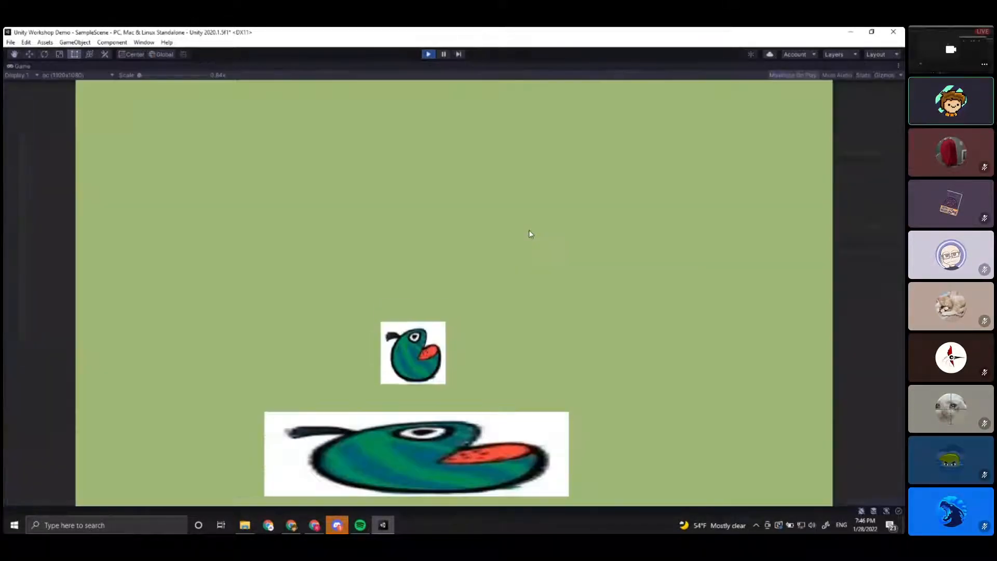
left_click(428, 54)
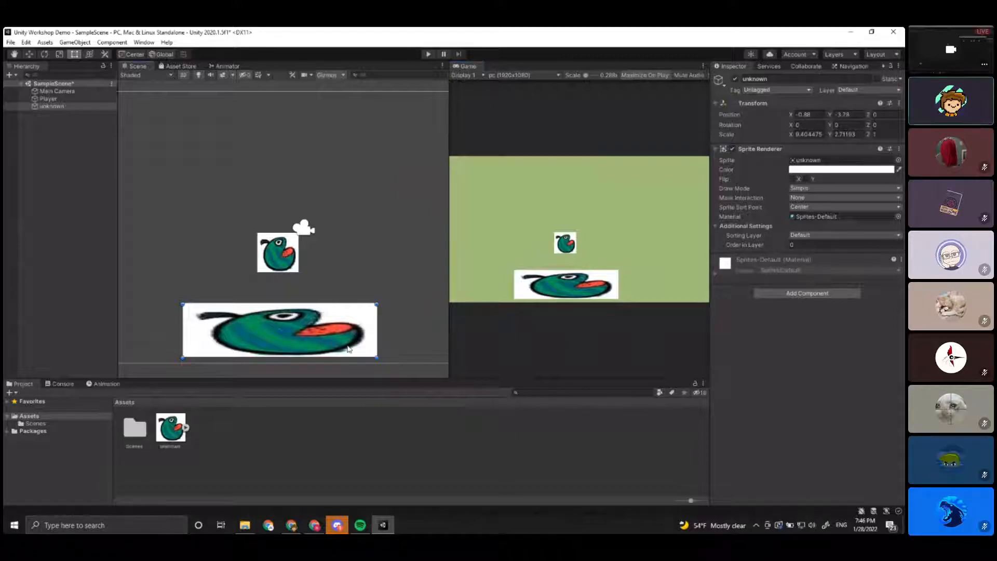
key("Delete")
Search Player's available components for "col", add a Box Collider 2D, and inspect the collider's settings.
left_click(284, 268)
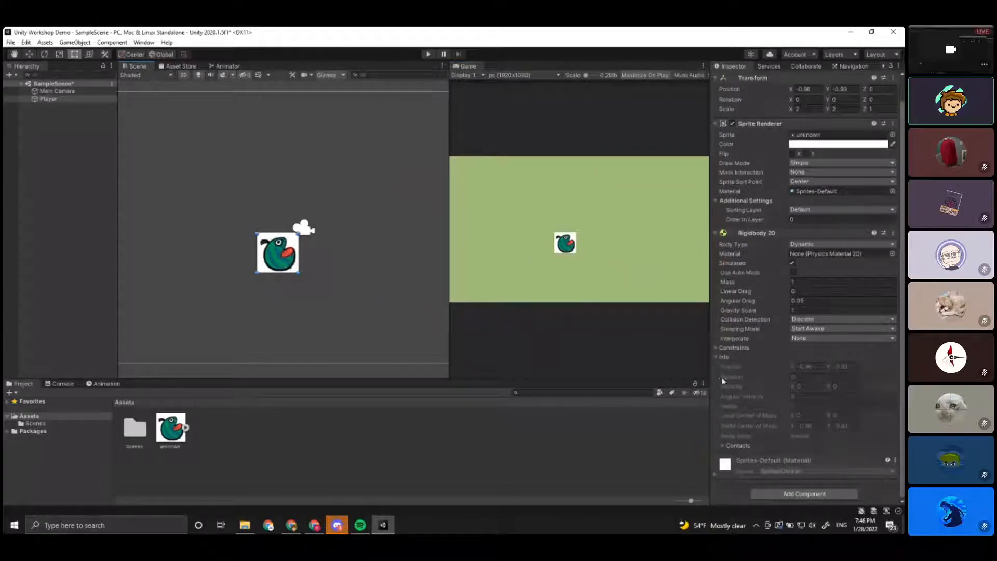
left_click(787, 494)
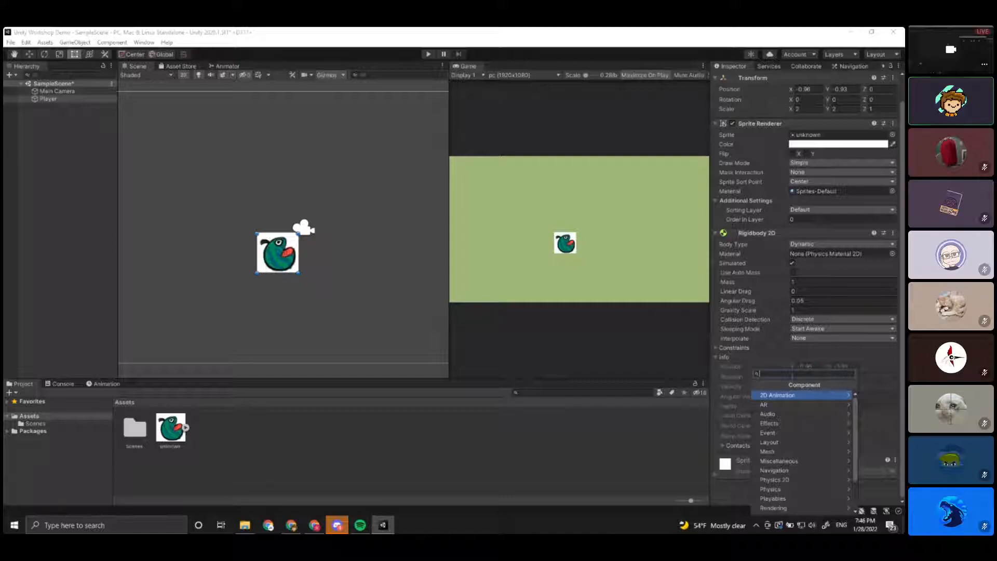
type("rigi")
key("BackSpace")
key("BackSpace")
key("BackSpace")
key("BackSpace")
type("col")
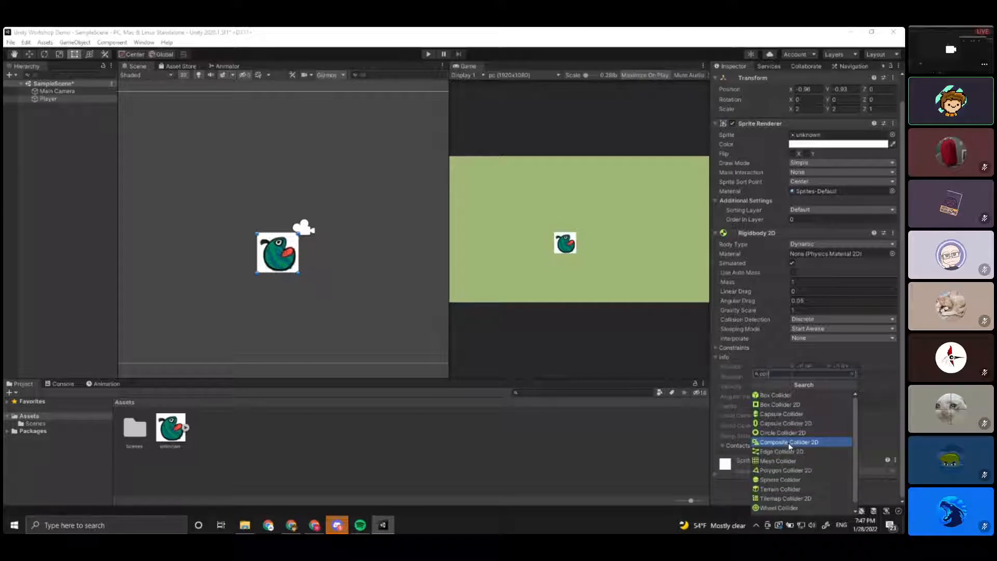
scroll(793, 464, "down", 1)
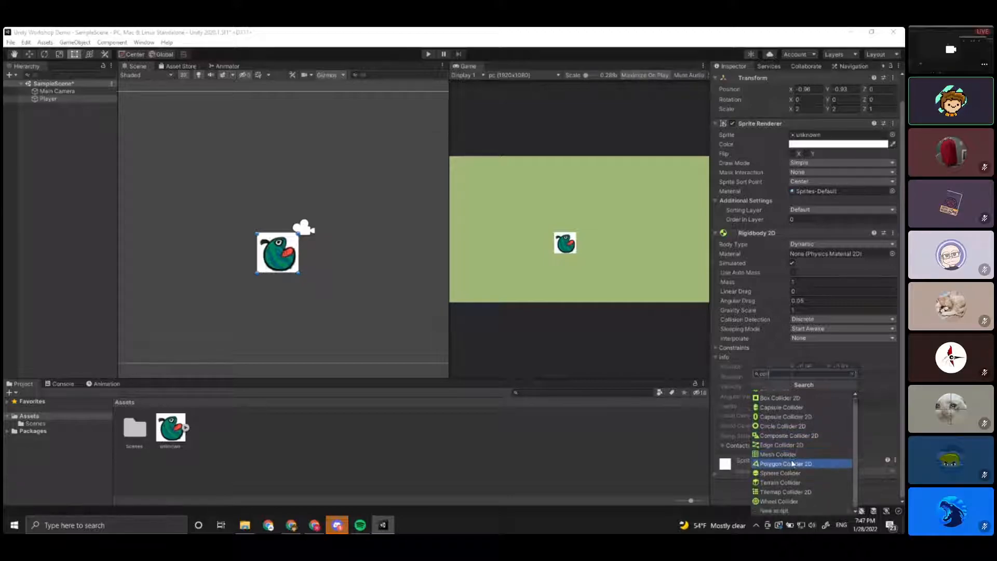
scroll(792, 442, "up", 1)
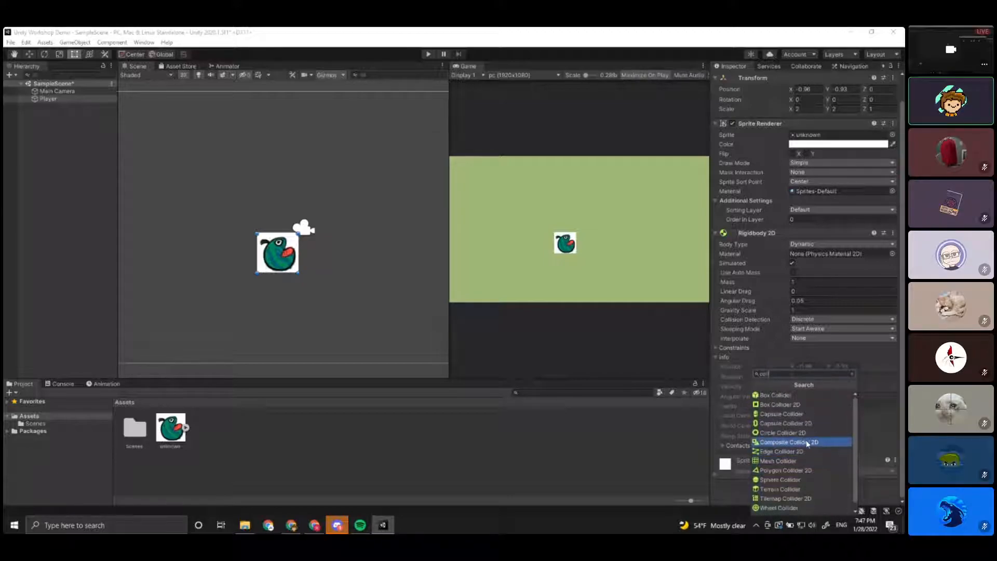
left_click(781, 405)
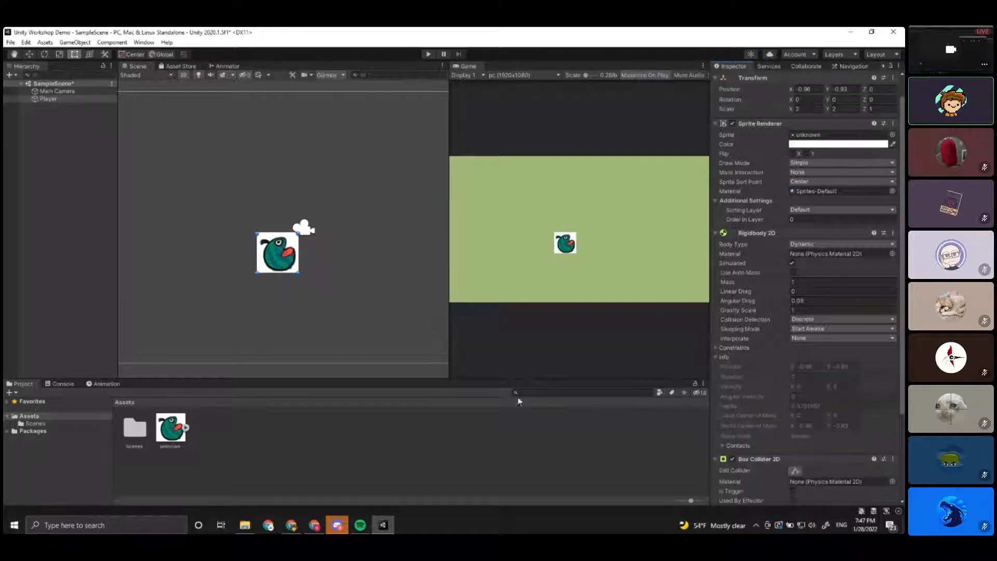
scroll(344, 306, "up", 4)
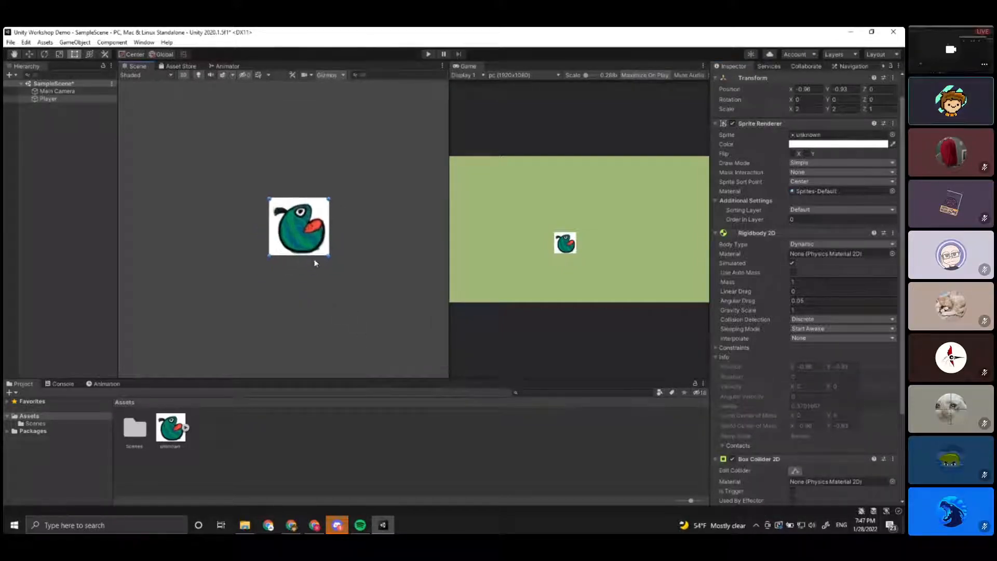
scroll(800, 363, "down", 4)
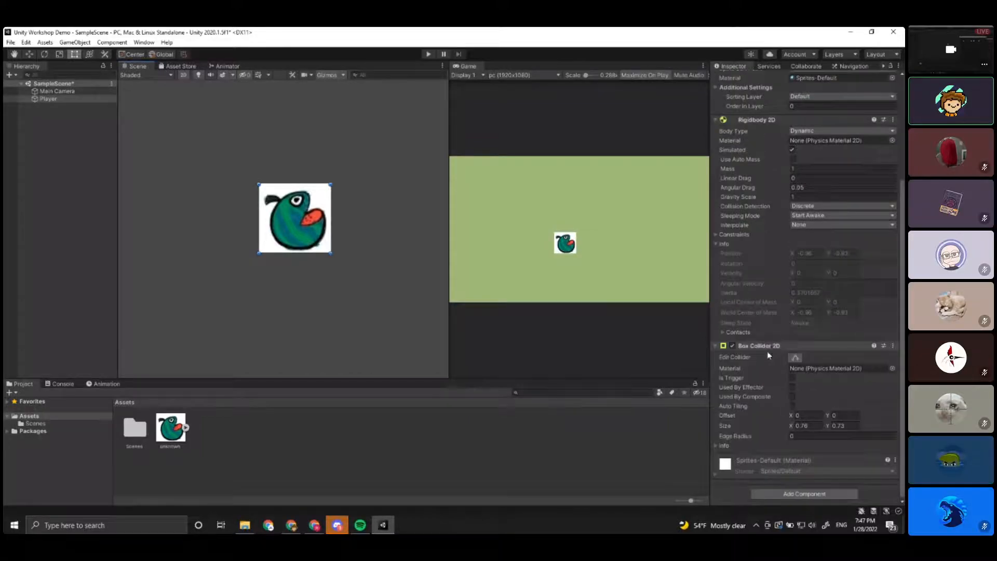
Turn on collider editing for Player's Box Collider 2D and examine the collider's outline around the sprite up close.
left_click(797, 358)
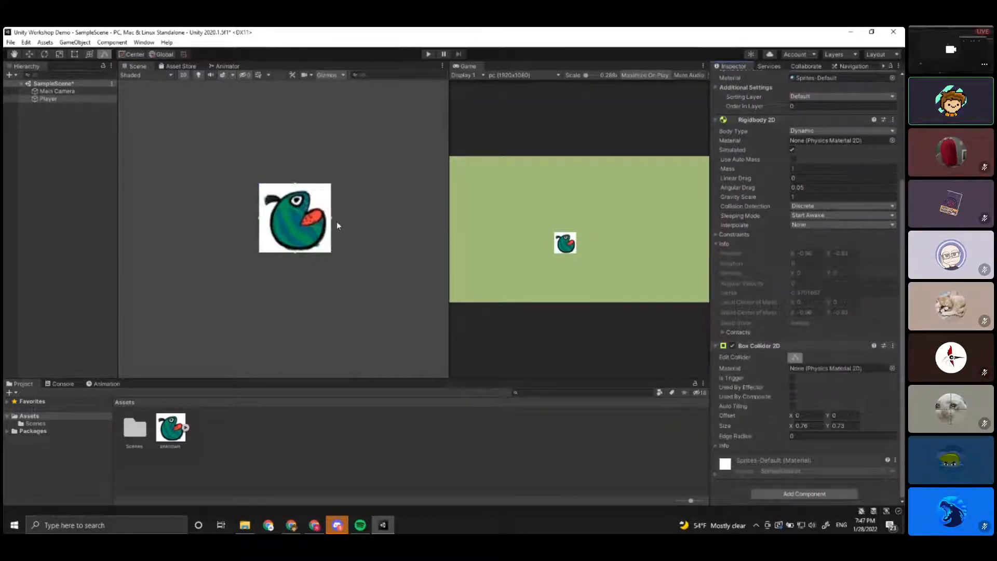
scroll(336, 223, "up", 2)
scroll(322, 267, "up", 3)
middle_click_drag(256, 234, 304, 286)
scroll(311, 285, "down", 1)
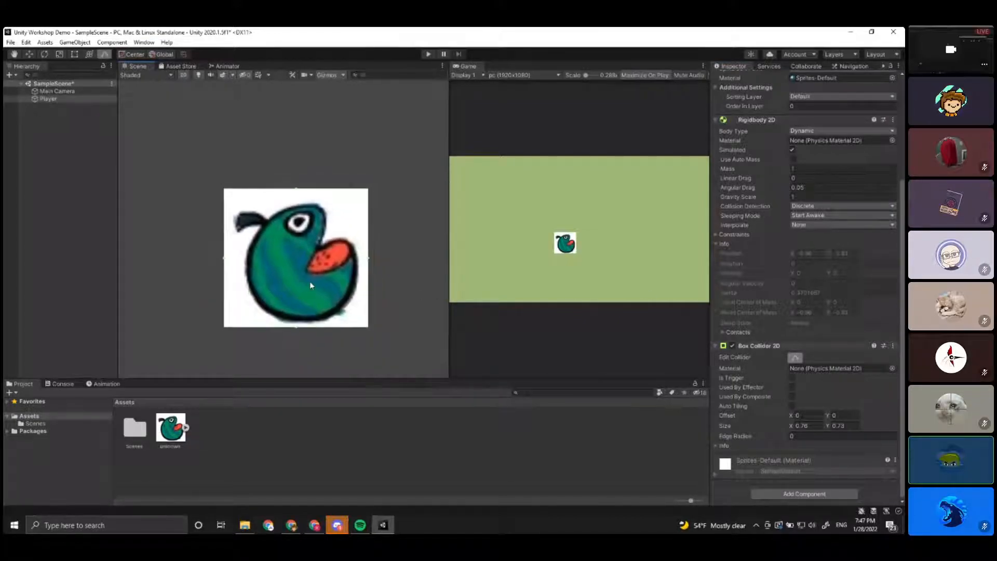
scroll(278, 272, "up", 1)
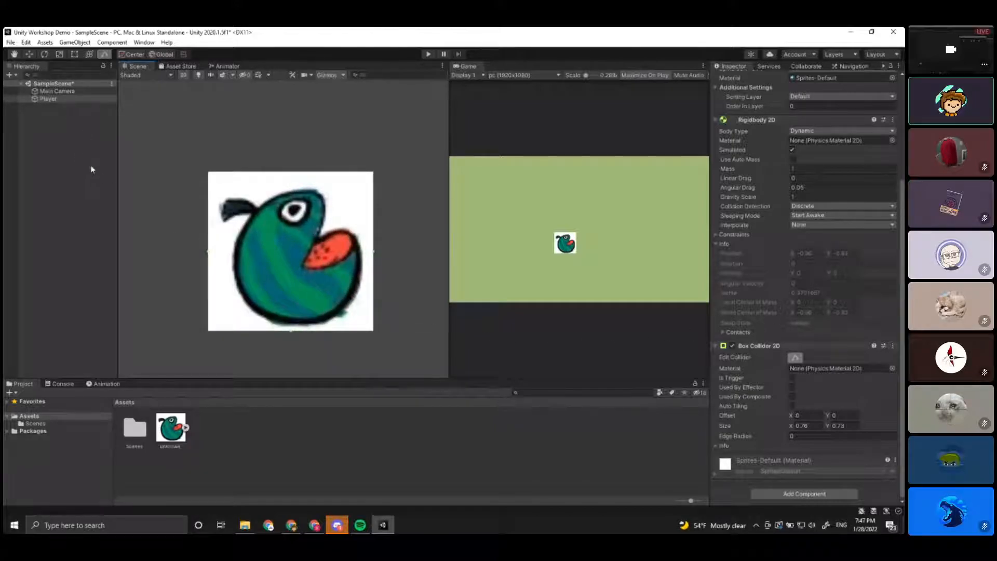
Review Player's components and the import settings of the unknown image, and clear the selection.
left_click(48, 99)
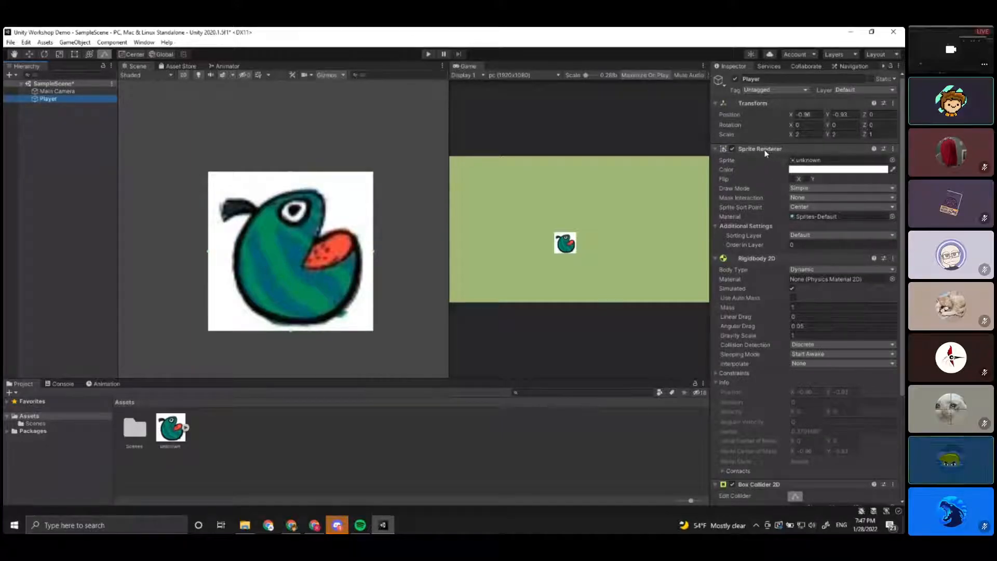
left_click(171, 429)
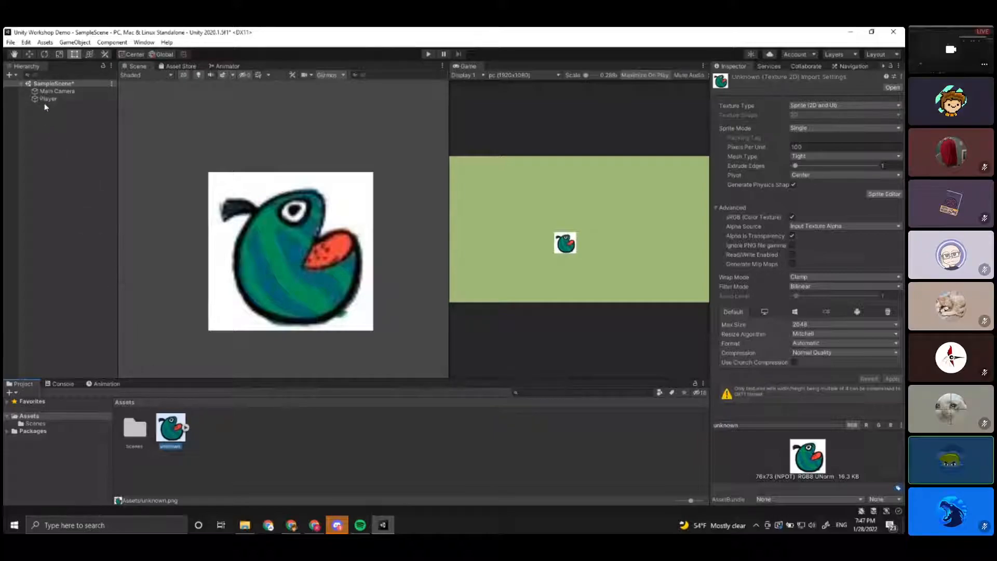
scroll(318, 230, "down", 5)
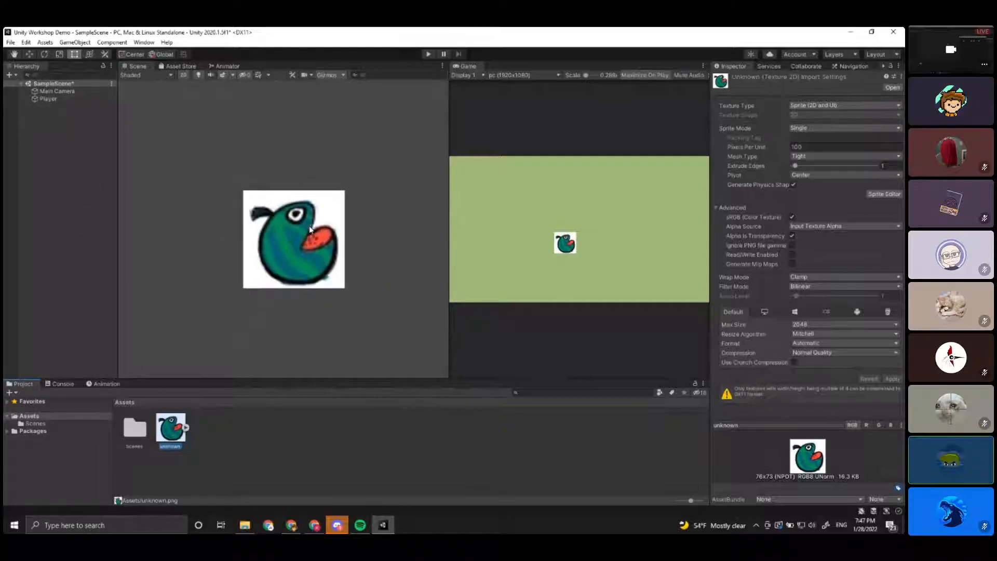
scroll(317, 230, "down", 5)
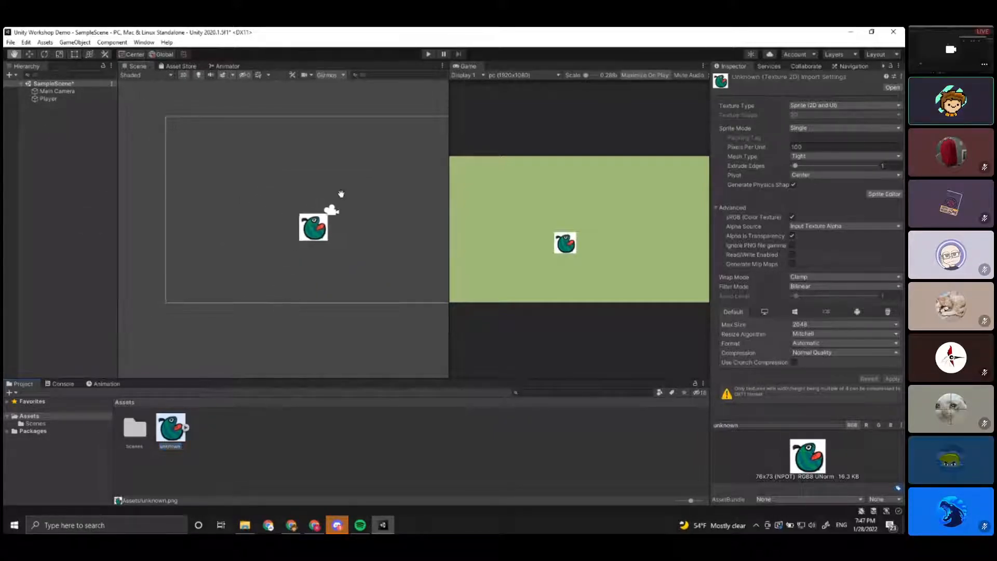
left_click(52, 98)
left_click(64, 135)
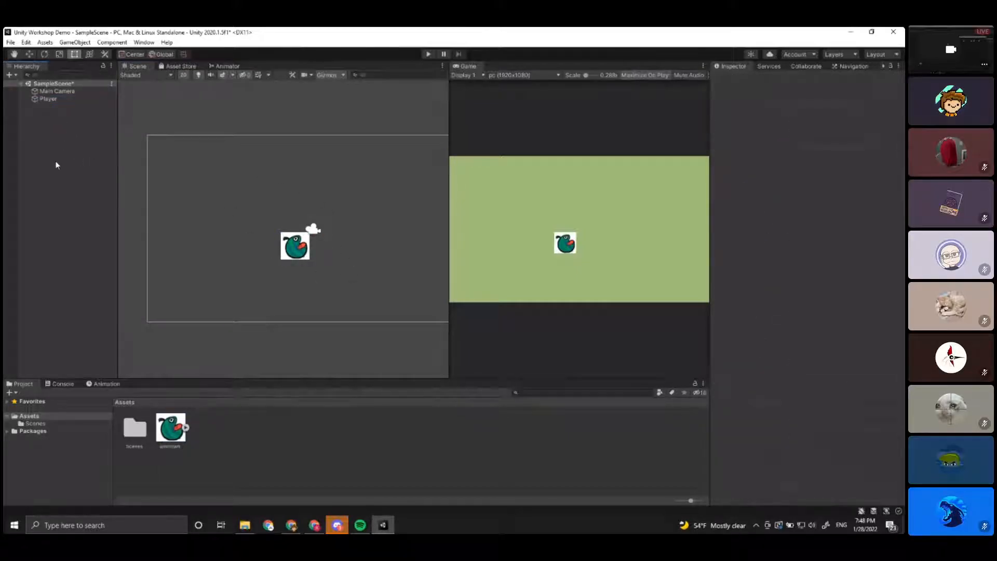
Reopen collider editing on Player's Box Collider 2D, try pulling its lower edge downward, and undo the change.
left_click(52, 98)
scroll(760, 313, "down", 3)
scroll(334, 247, "up", 3)
mouse_move(300, 285)
middle_mouse_down()
mouse_move(275, 301)
mouse_move(281, 308)
mouse_move(293, 298)
middle_mouse_up()
scroll(316, 298, "up", 5)
left_click(796, 358)
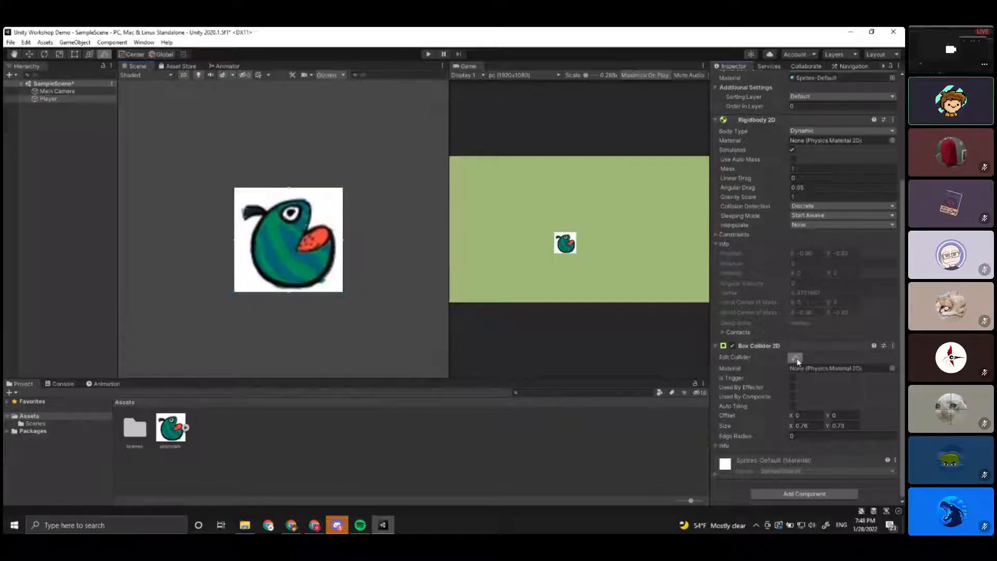
scroll(342, 330, "up", 2)
scroll(337, 286, "up", 1)
mouse_move(351, 206)
left_mouse_down()
mouse_move(385, 211)
mouse_move(328, 214)
mouse_move(418, 217)
mouse_move(352, 226)
left_mouse_up()
left_click_drag(264, 285, 295, 367)
key("ctrl+z")
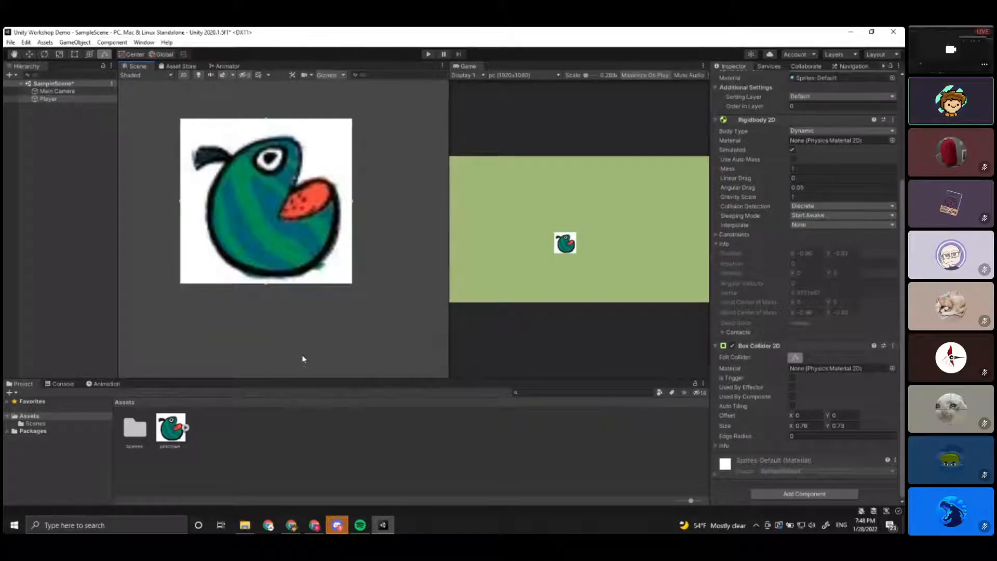
scroll(330, 284, "down", 5)
scroll(311, 272, "down", 3)
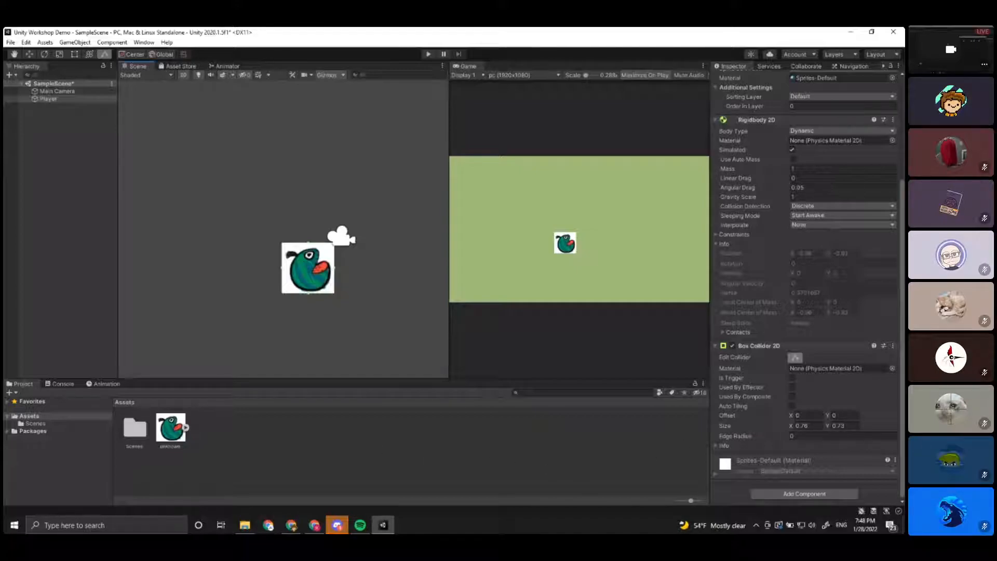
key("alt+Tab")
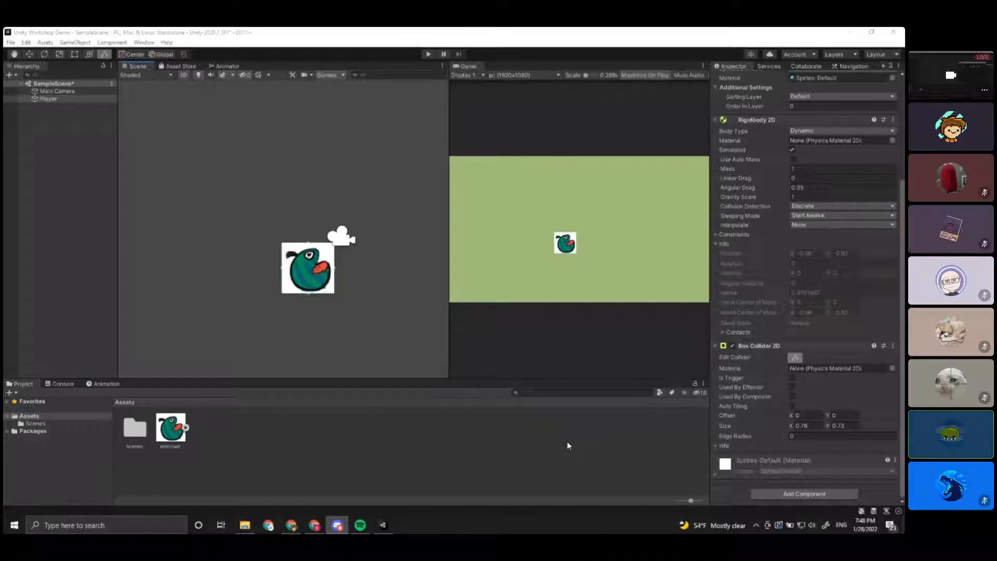
scroll(777, 244, "up", 5)
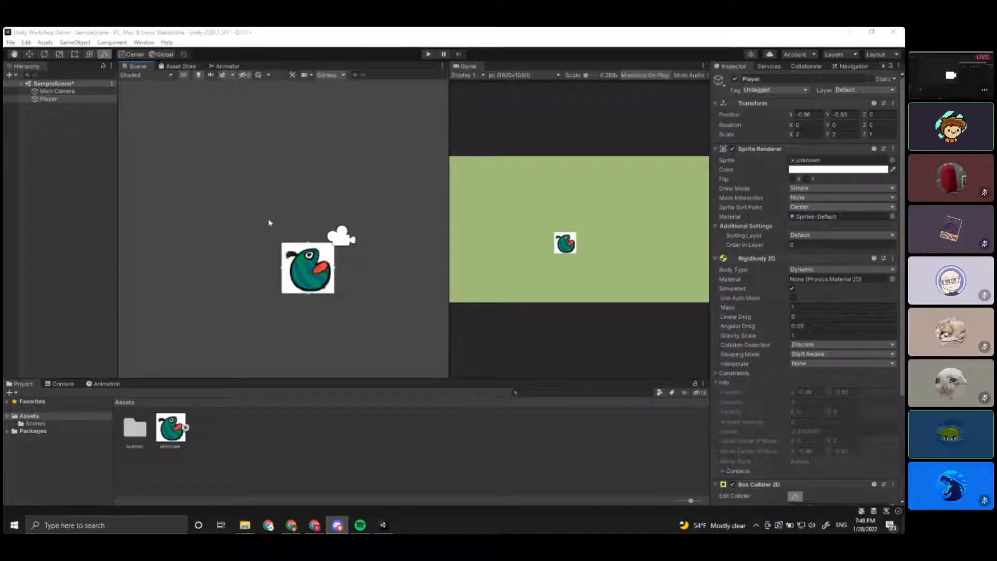
Create an empty 2D sprite object in SampleScene's hierarchy, at the same level as Player.
left_click(61, 127)
right_click(58, 128)
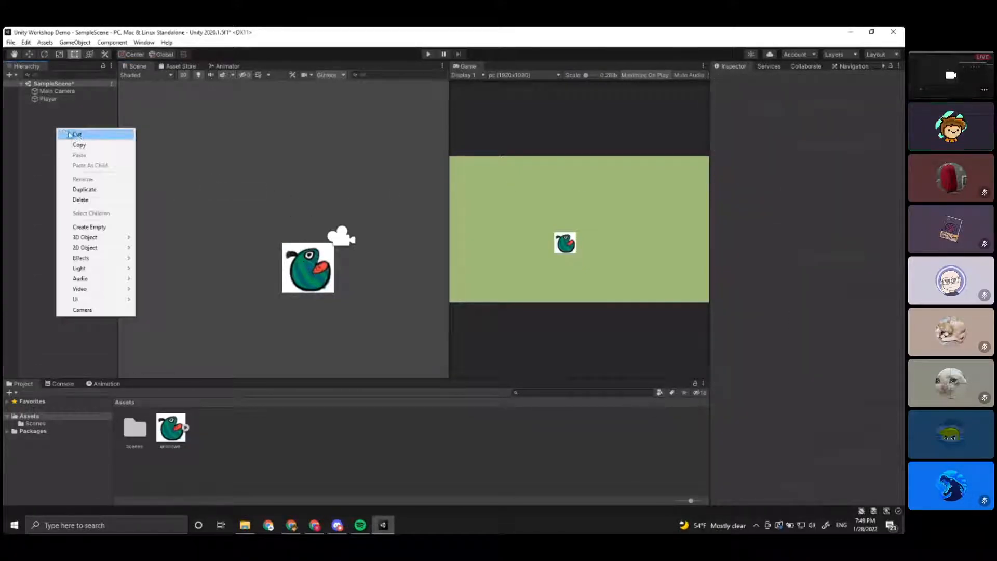
mouse_move(100, 248)
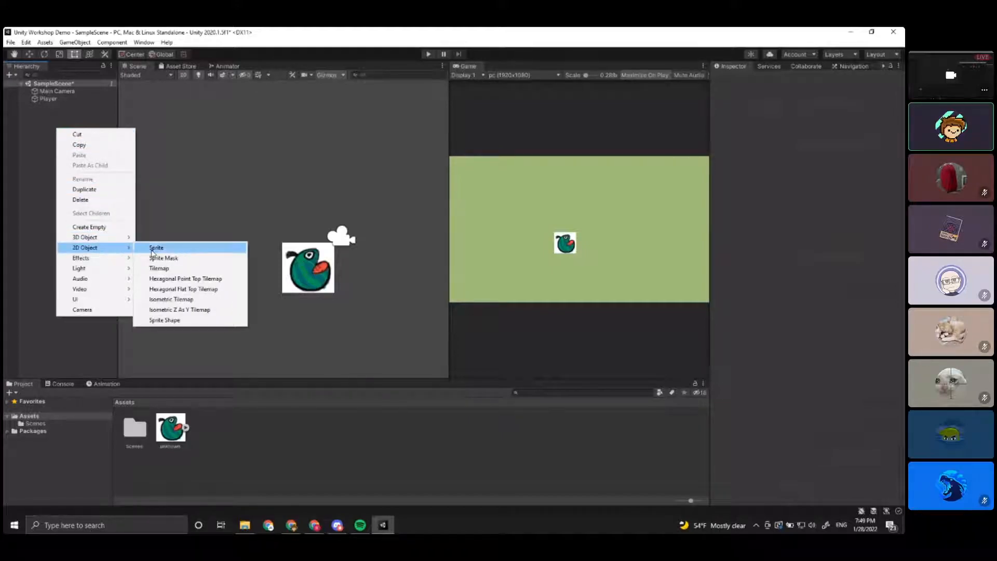
left_click(152, 249)
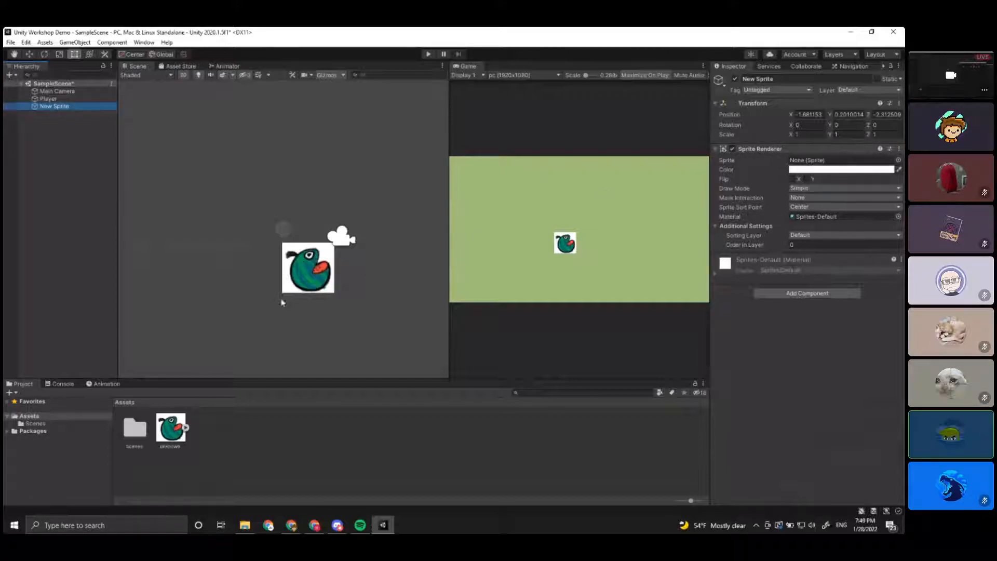
Place the unknown image in the scene to the left of Player as another sprite, and delete it again.
scroll(288, 301, "down", 1)
left_click_drag(174, 435, 228, 289)
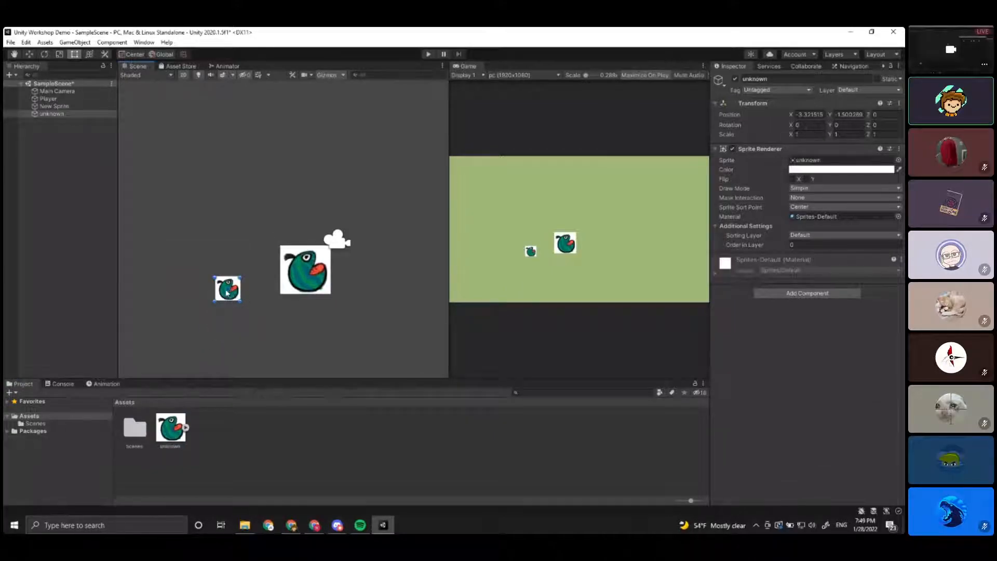
left_click(172, 438)
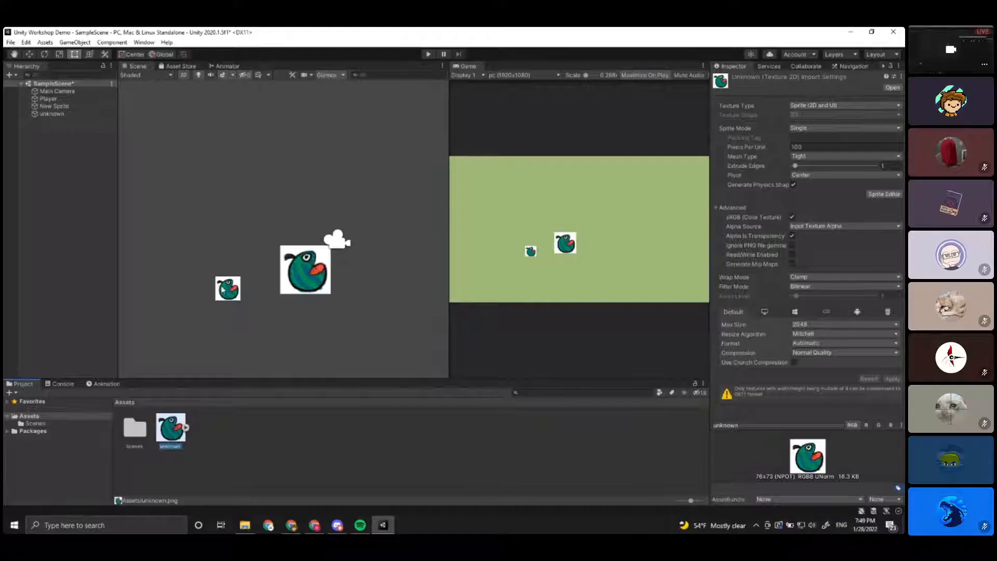
left_click(229, 290)
key("Delete")
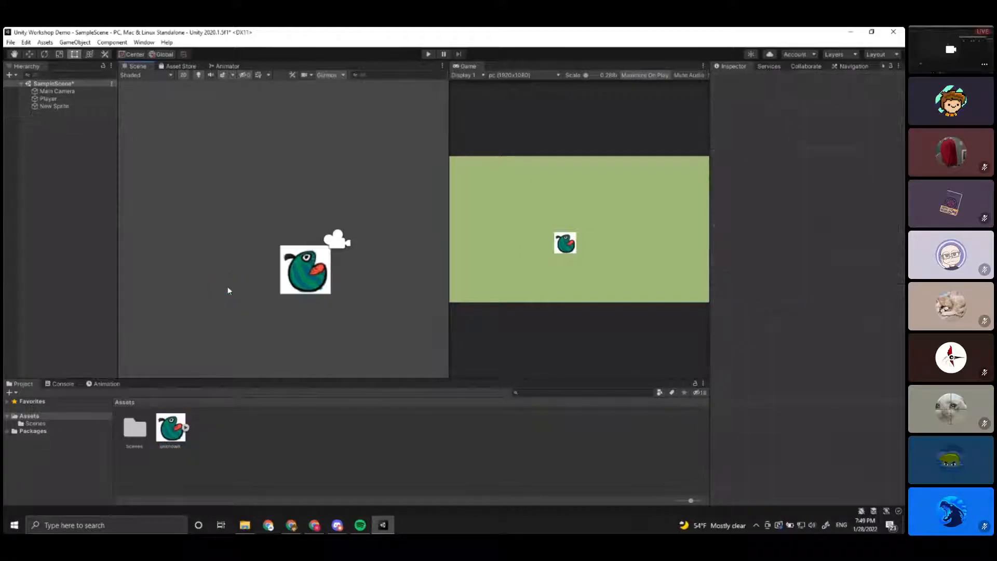
Examine the Transform and Sprite Renderer settings of New Sprite, the object without an image.
left_click(61, 106)
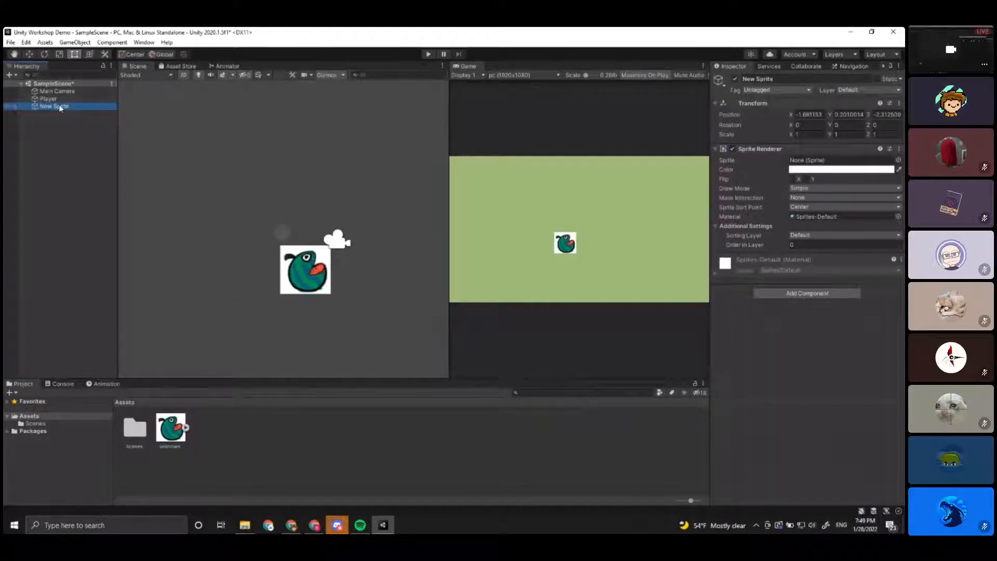
scroll(234, 208, "down", 3)
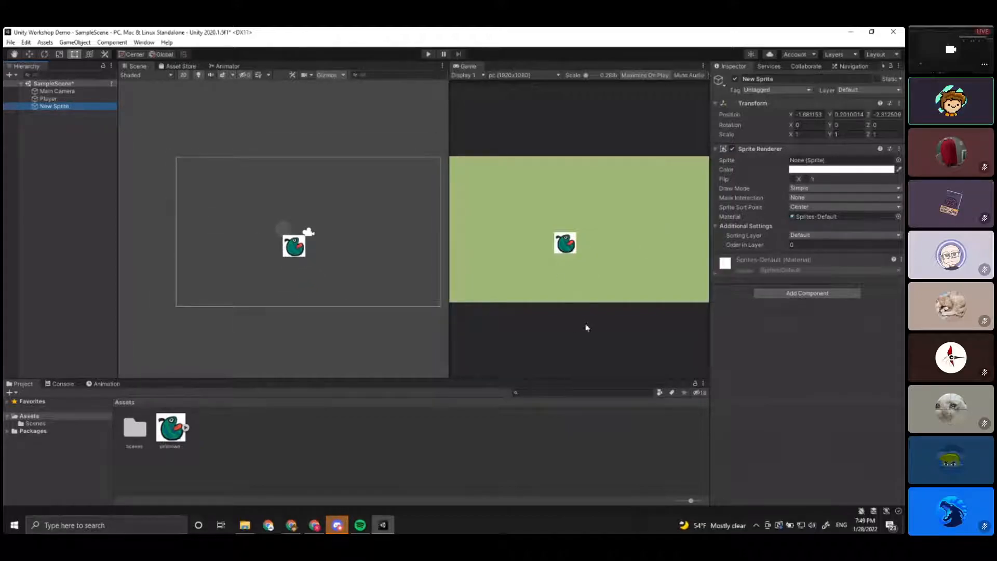
scroll(304, 276, "up", 4)
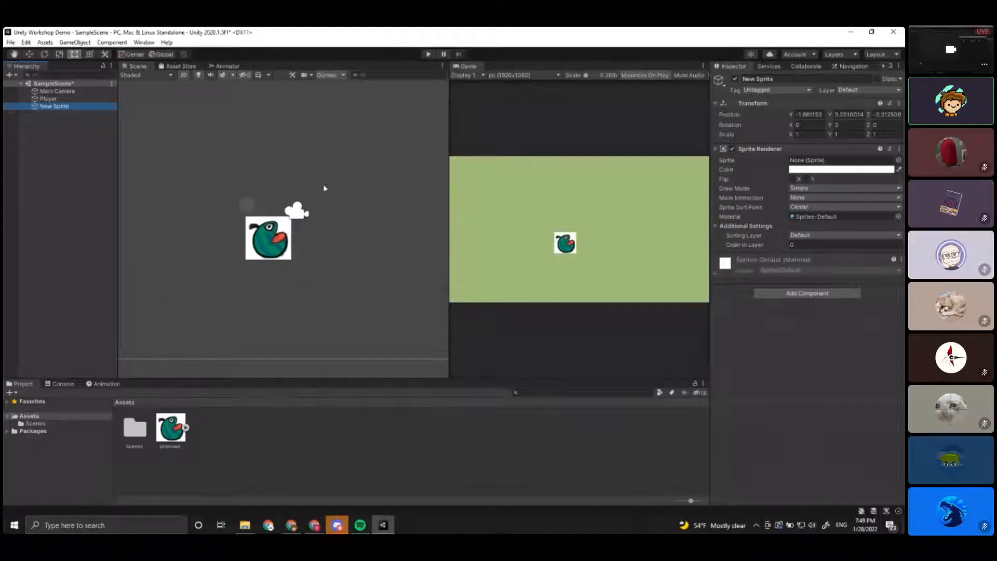
Set the mass of Player's Rigidbody 2D to 10.
left_click(59, 98)
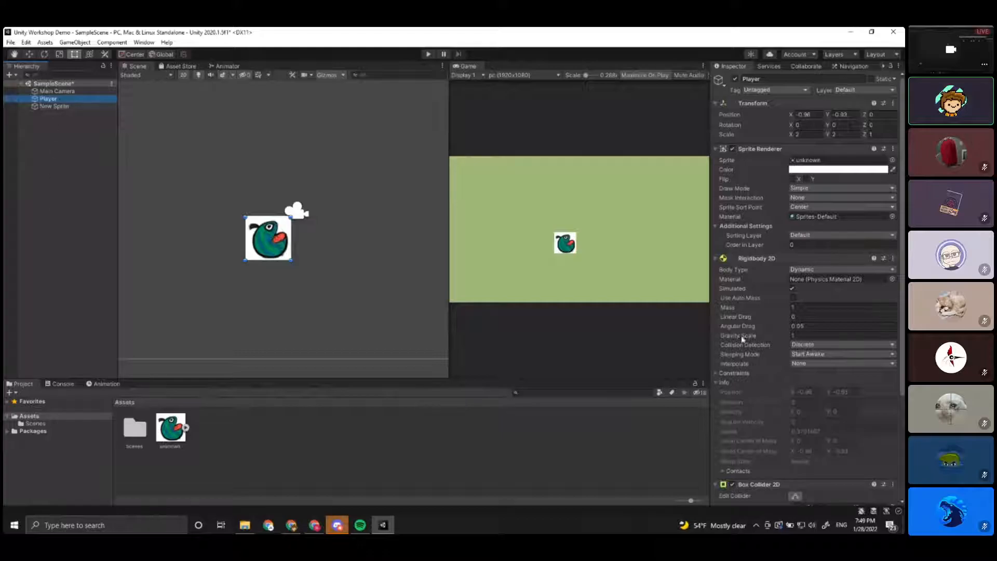
scroll(747, 312, "down", 3)
scroll(743, 281, "up", 2)
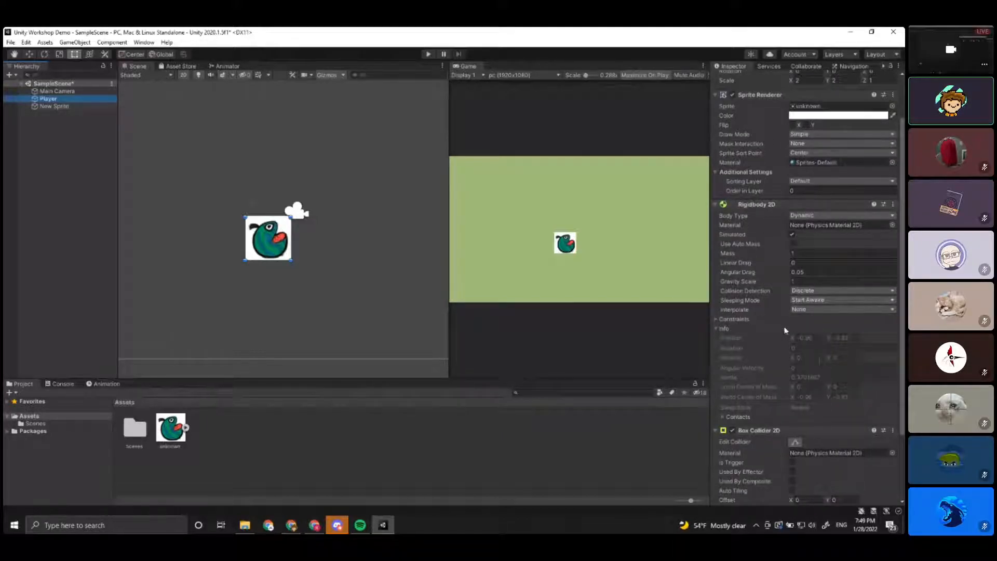
left_click(810, 281)
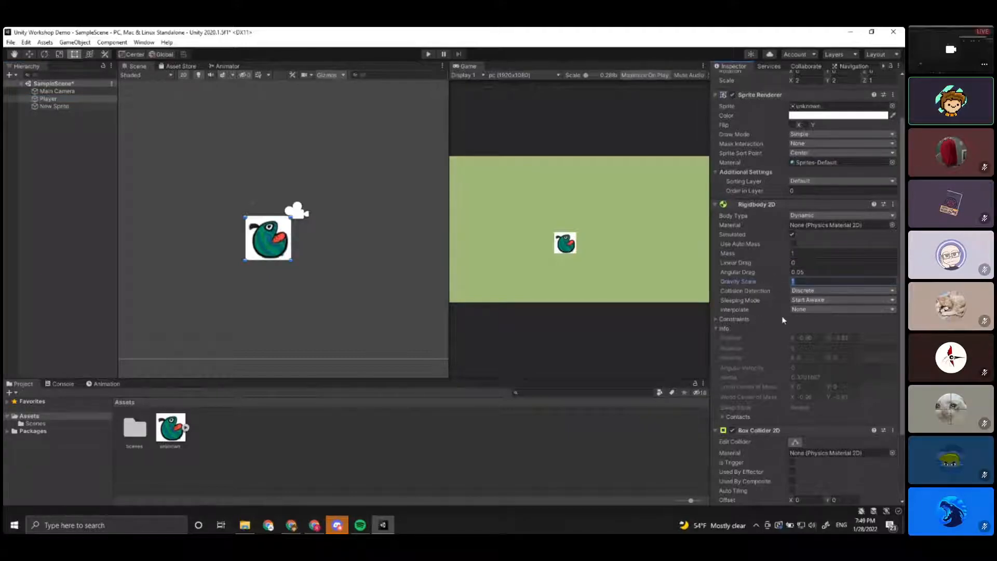
left_click(793, 253)
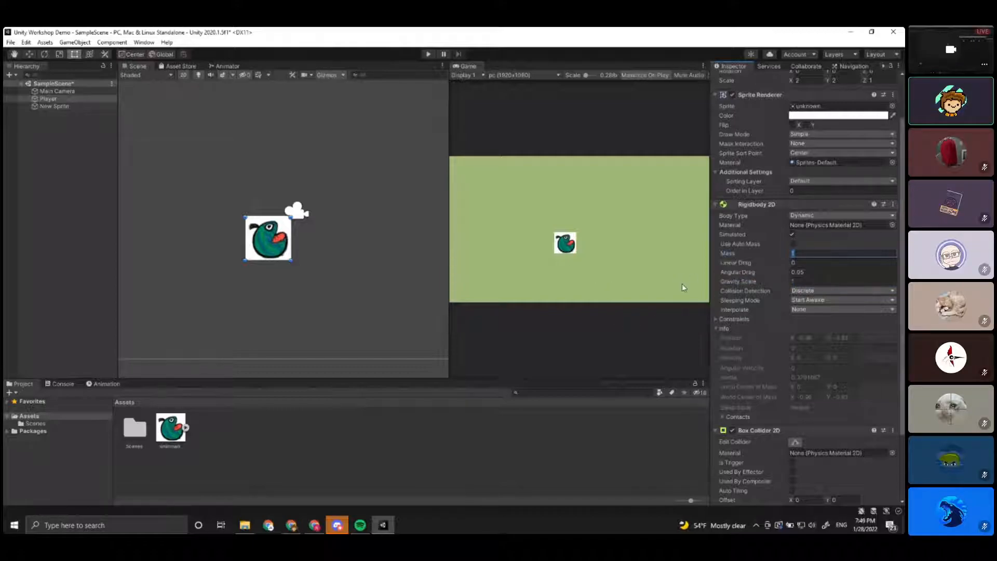
type("10")
Run the game to test Player's fall with the changed mass, stop playback, and save the scene.
left_click(503, 108)
left_click(432, 53)
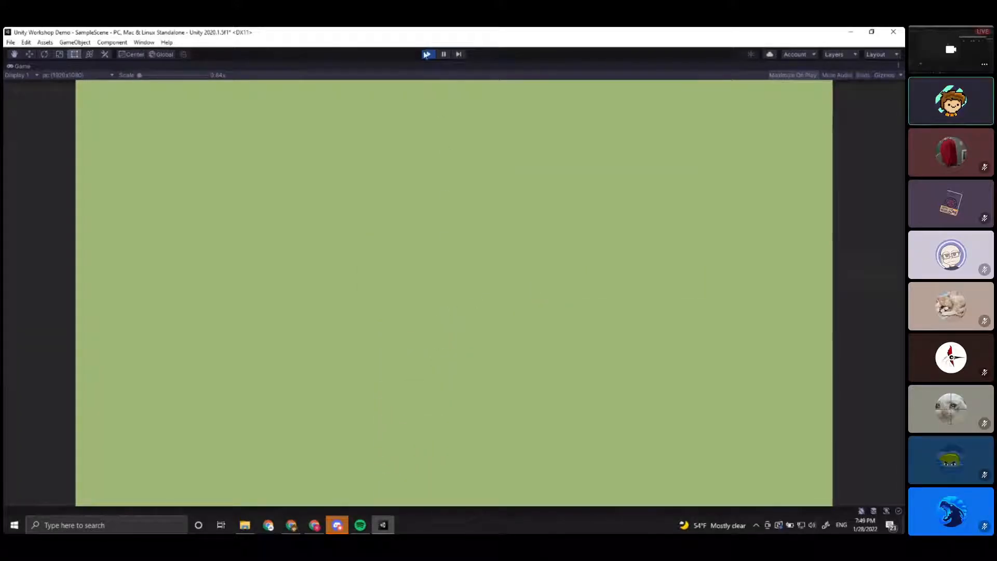
left_click(427, 54)
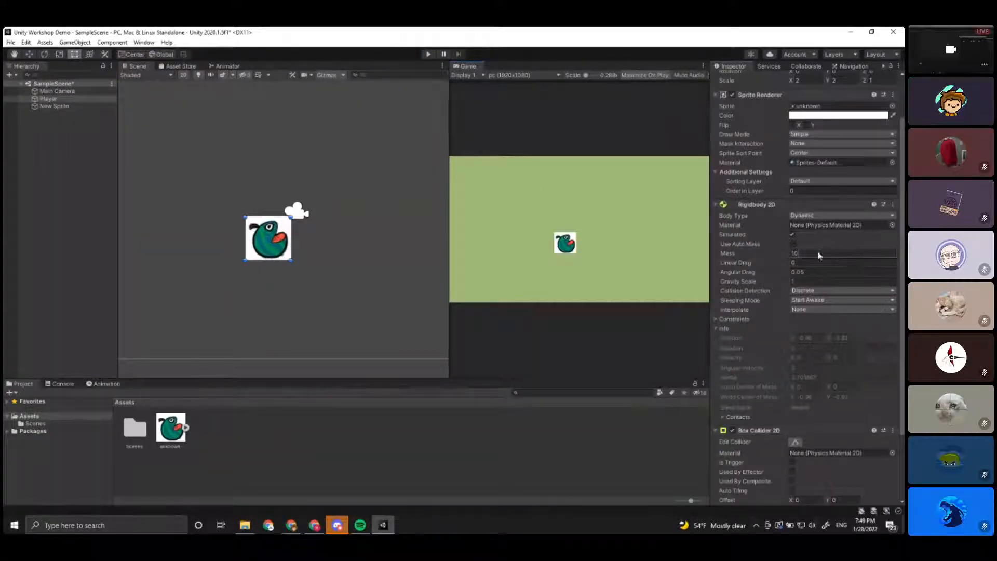
left_click(592, 438)
key("ctrl+s")
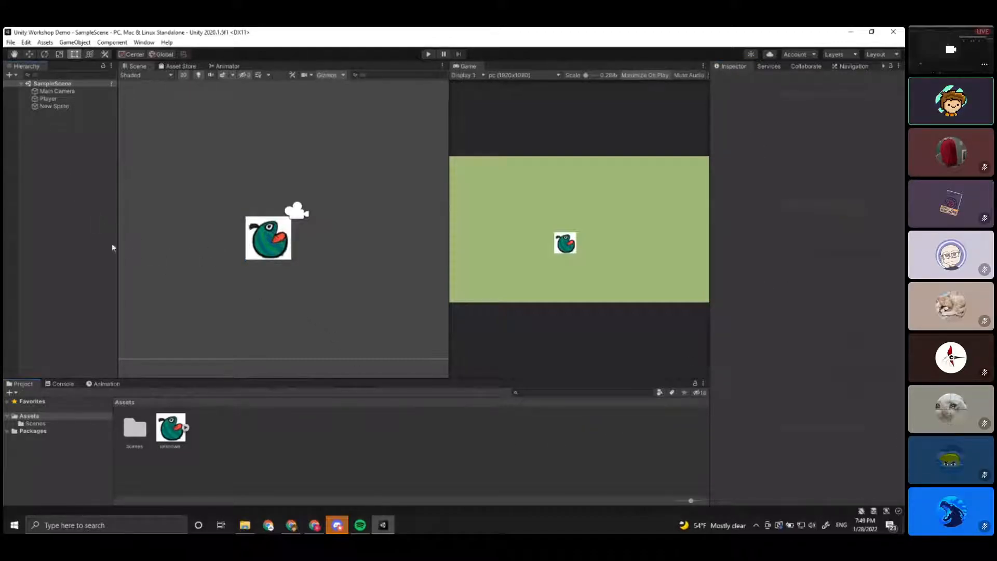
Create a 2D Sprite Shape object and move it directly below Player, to about X -0.52, Y -4.08.
right_click(52, 151)
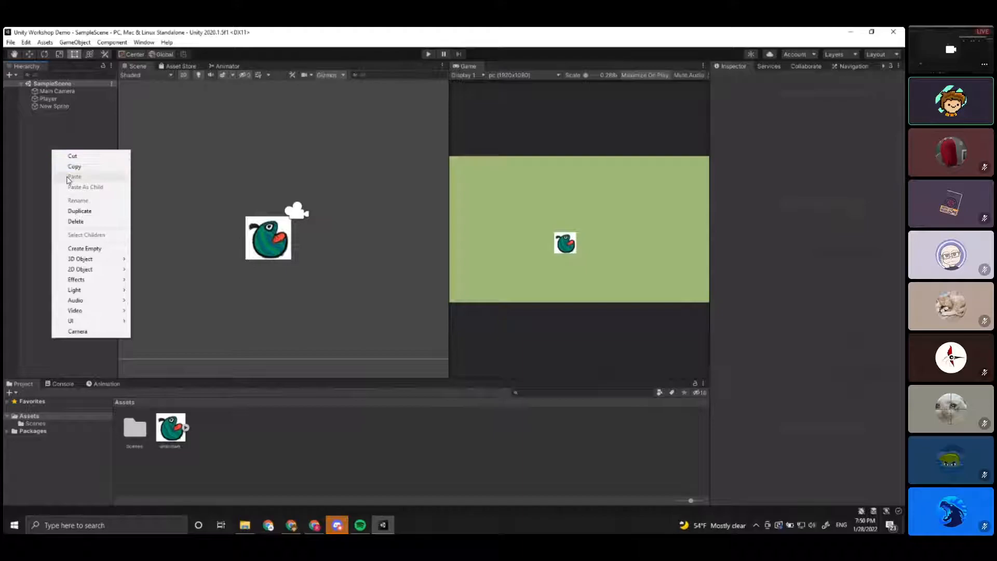
mouse_move(91, 276)
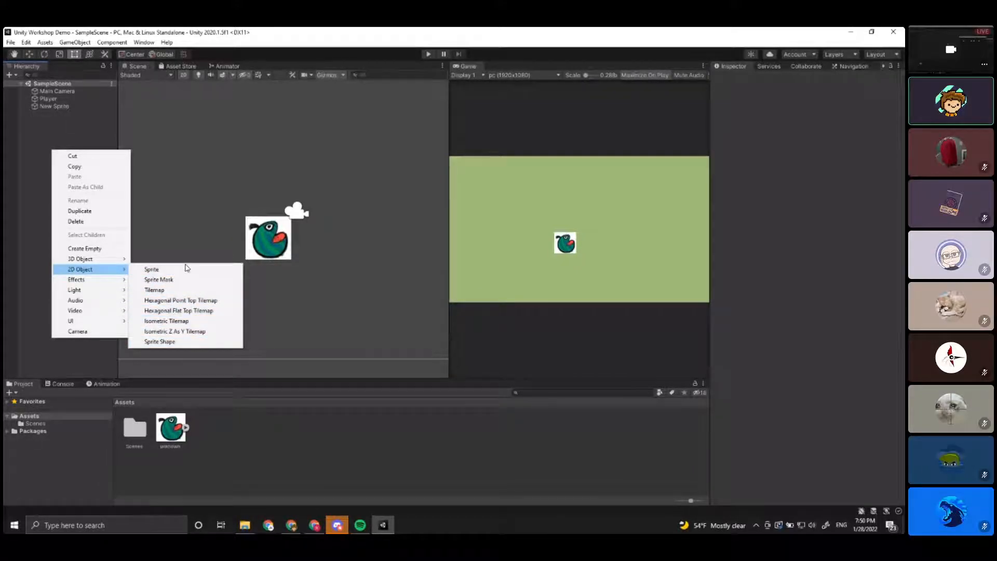
left_click(174, 341)
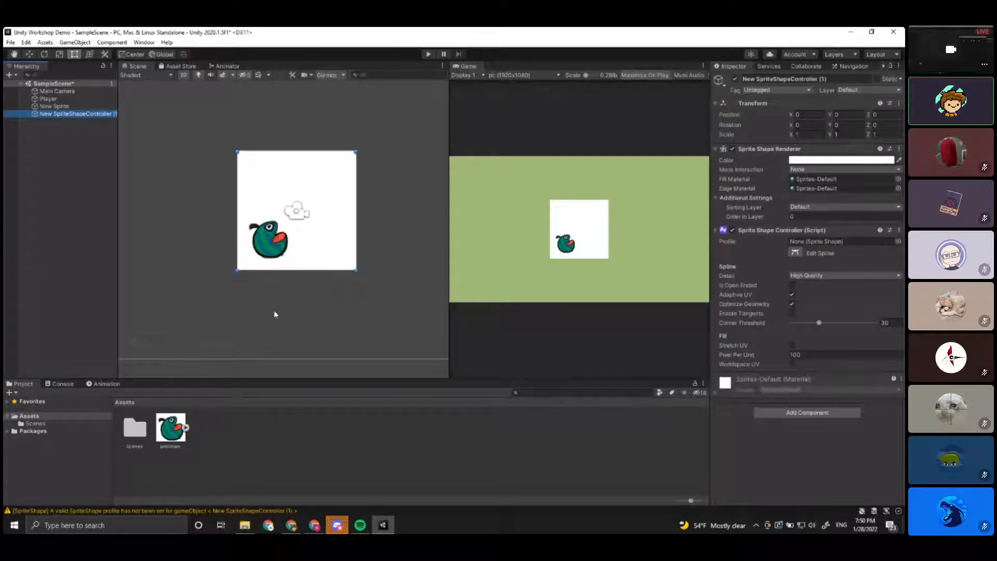
scroll(295, 298, "down", 3)
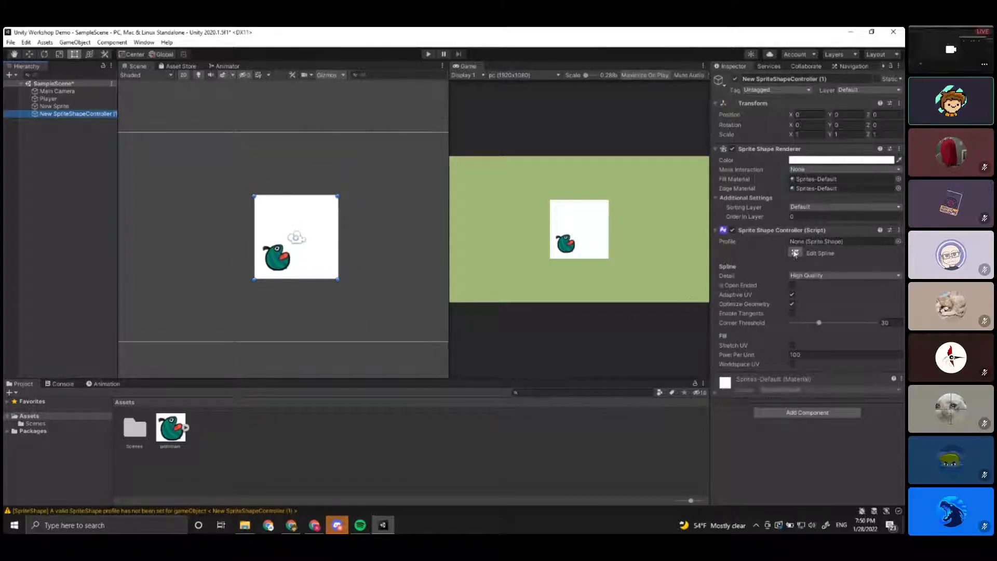
scroll(331, 291, "down", 2)
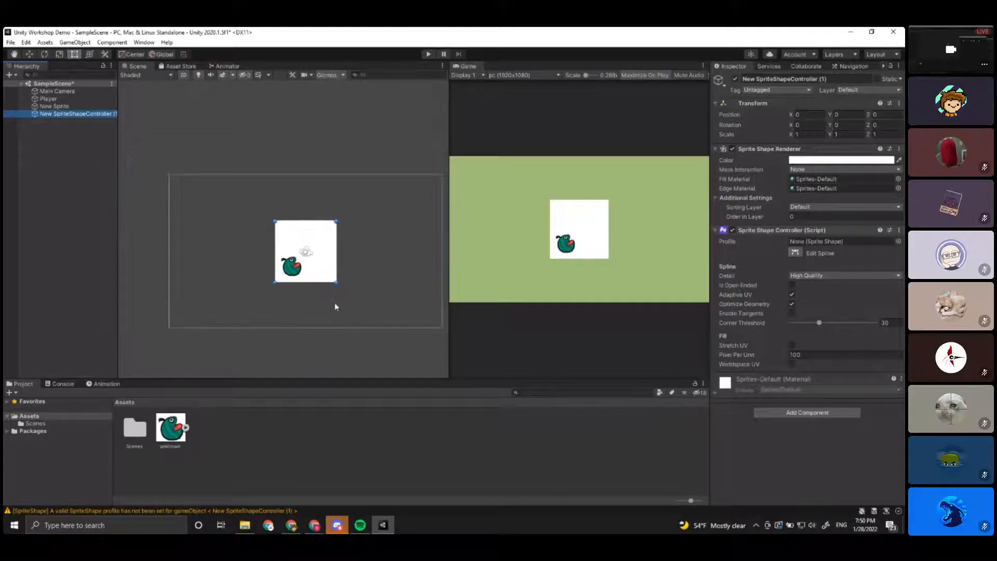
left_click_drag(318, 276, 311, 339)
middle_click_drag(354, 334, 365, 263)
scroll(363, 260, "up", 4)
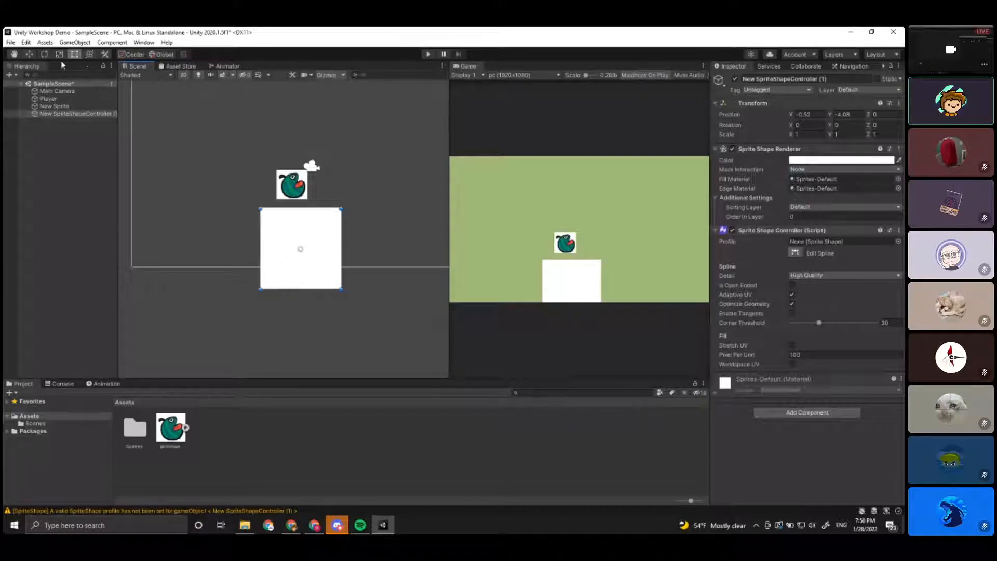
Move the sprite shape below Player with the Move tool to about X -0.66, Y -4.5.
left_click(29, 55)
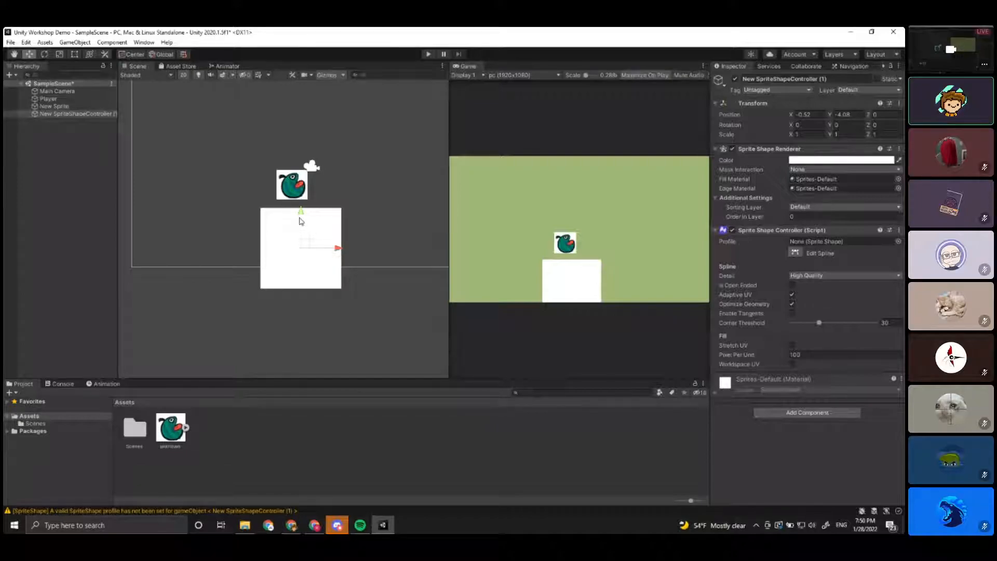
mouse_move(336, 249)
left_mouse_down()
mouse_move(220, 237)
mouse_move(378, 250)
mouse_move(225, 245)
mouse_move(336, 252)
left_mouse_up()
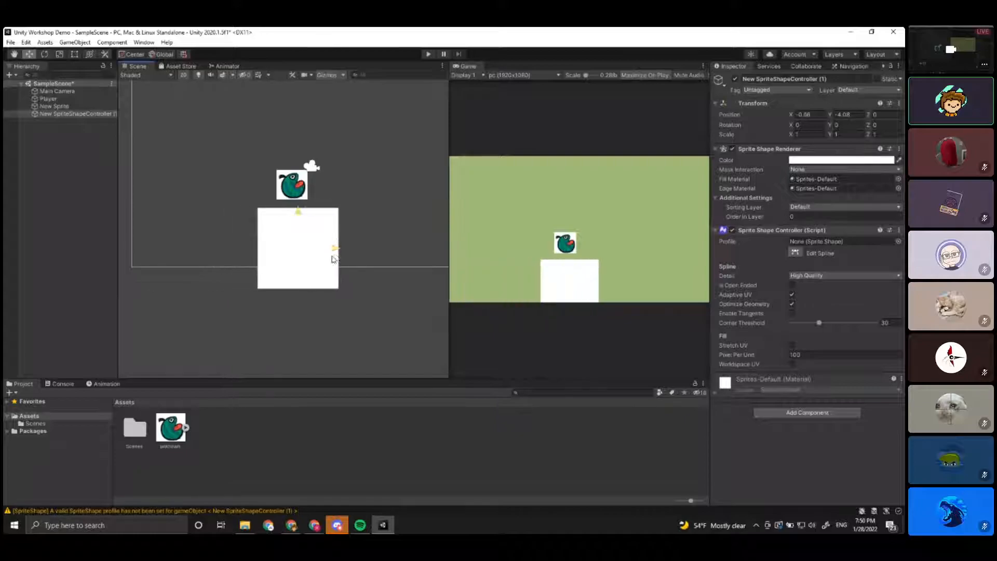
mouse_move(297, 215)
left_mouse_down()
mouse_move(296, 113)
mouse_move(292, 238)
mouse_move(292, 142)
mouse_move(291, 229)
left_mouse_up()
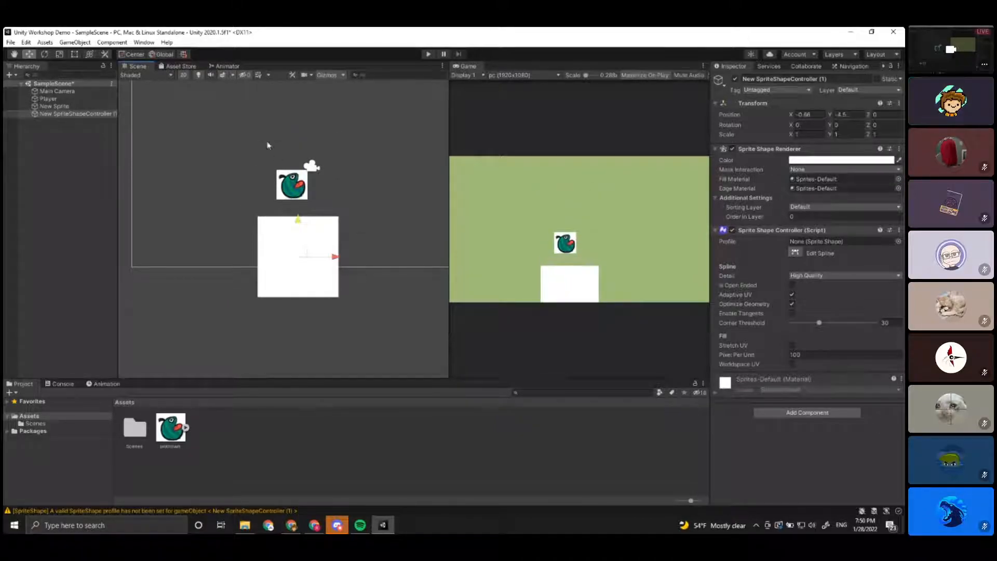
Try rotating the sprite shape about Z to about -38.5 degrees, and undo the rotation.
left_click(45, 55)
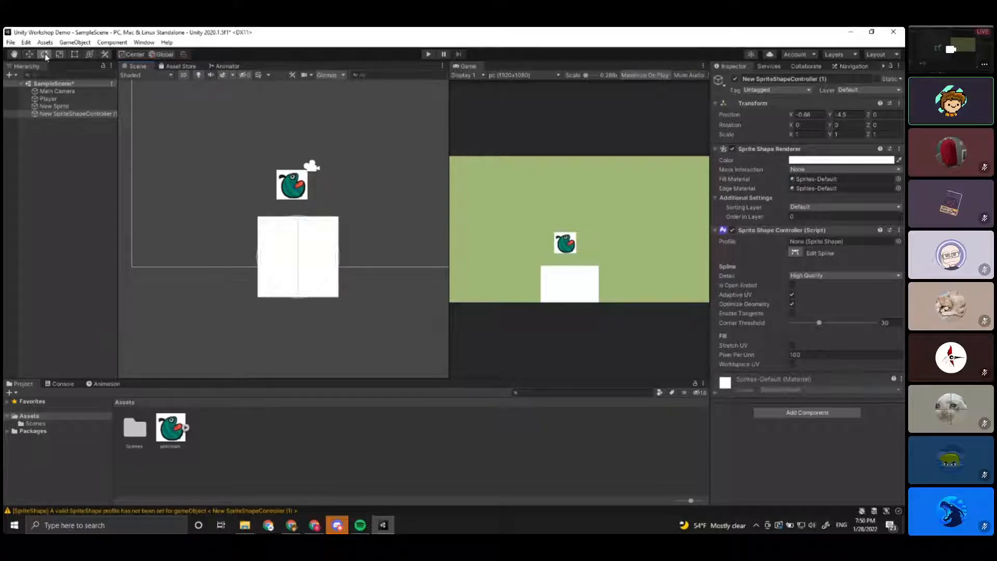
scroll(357, 251, "up", 4)
scroll(356, 255, "up", 2)
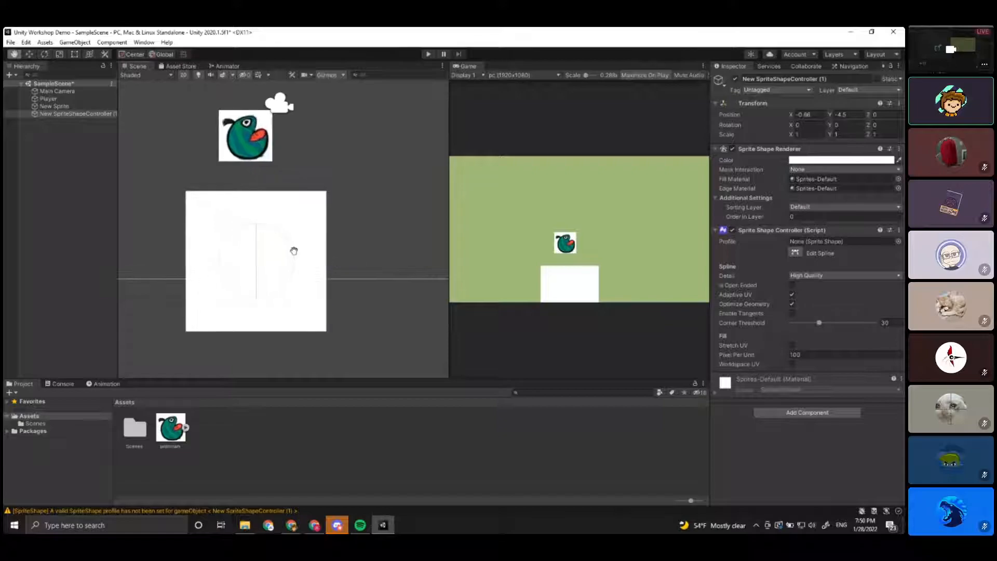
middle_click_drag(294, 249, 347, 220)
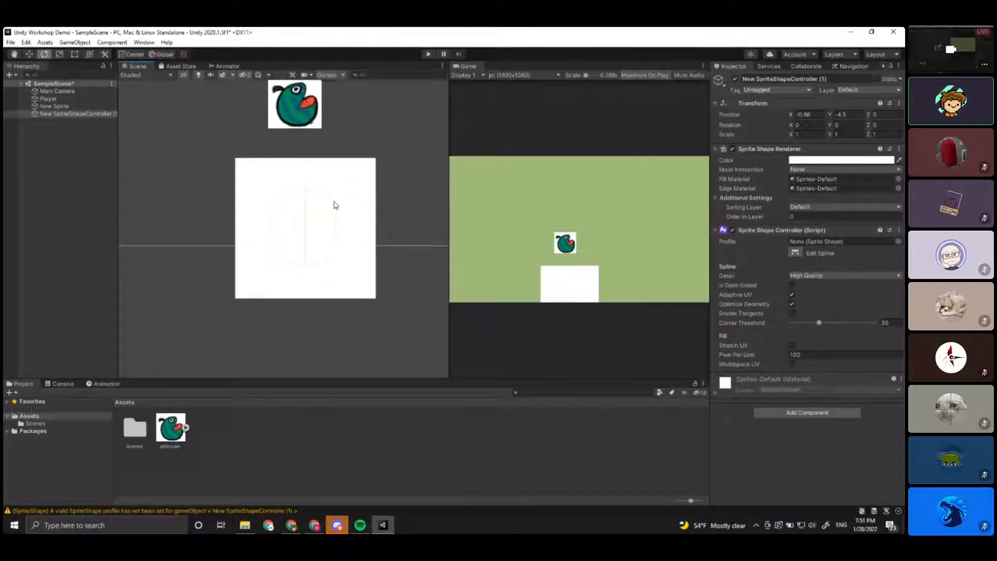
left_click_drag(329, 201, 347, 255)
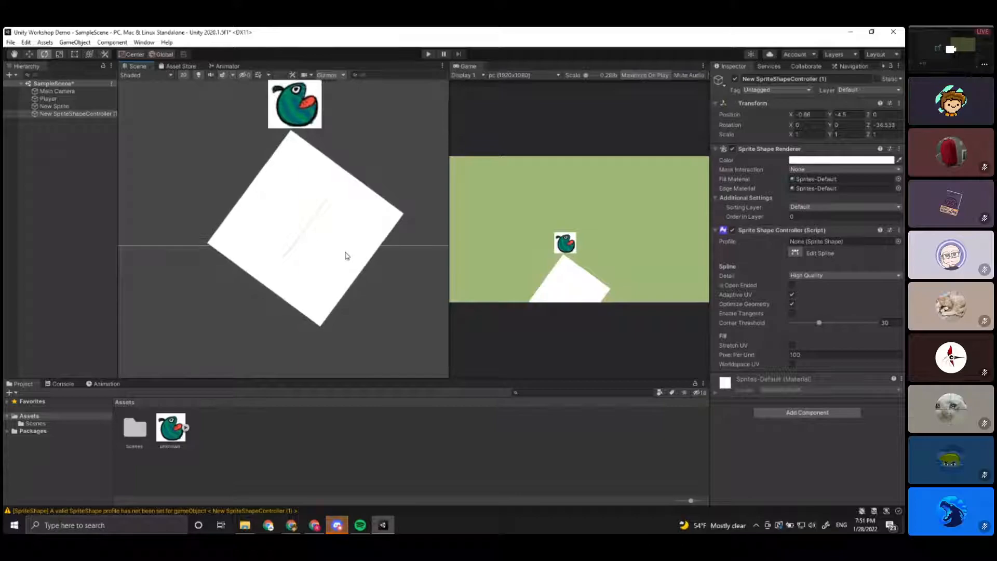
key("ctrl+z")
Examine the scene in 3D from the side, comparing Main Camera's position with the flat Player and sprite shape.
scroll(355, 244, "down", 2)
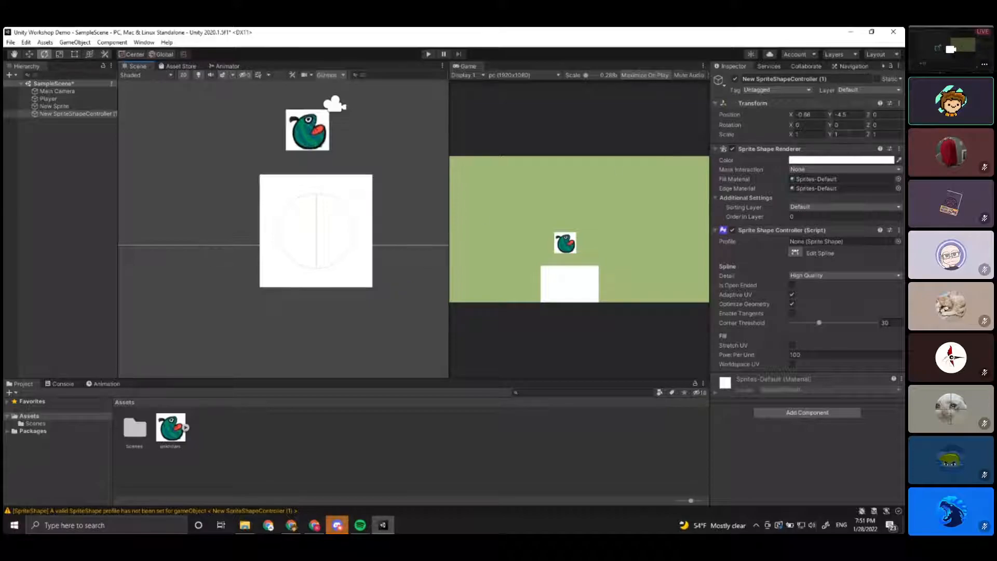
scroll(356, 236, "down", 1)
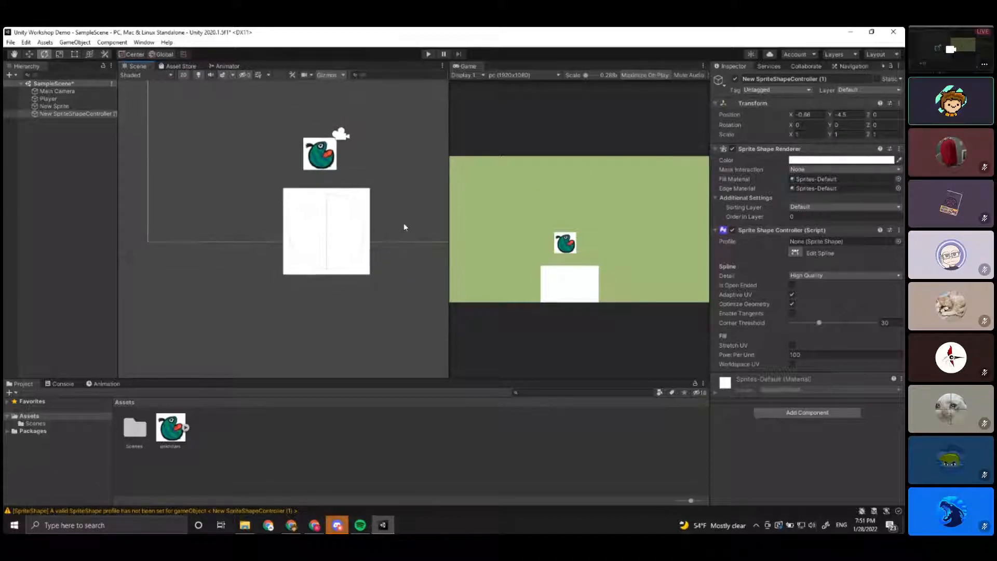
middle_click_drag(405, 225, 359, 239)
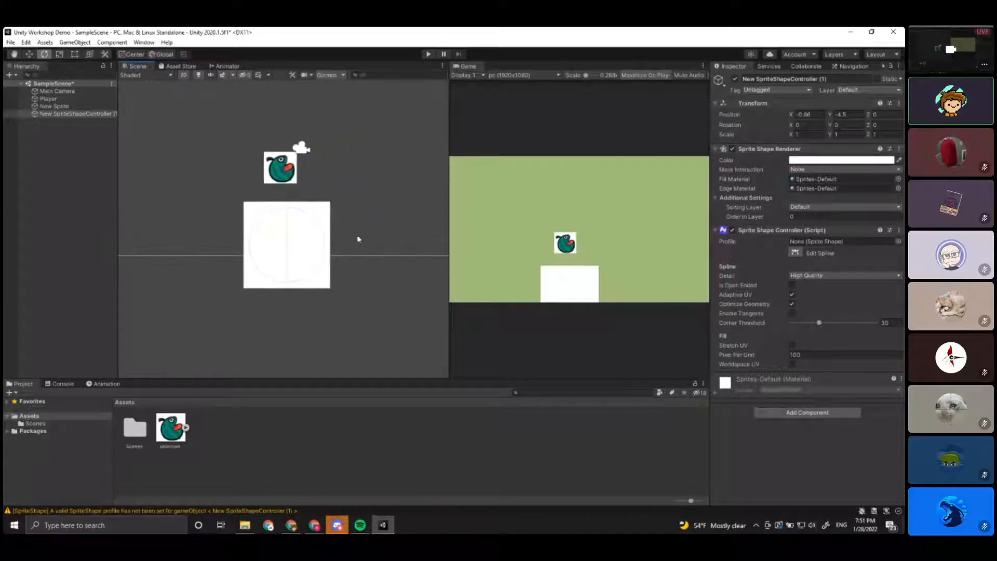
left_click(184, 76)
left_click_drag(305, 205, 238, 201, "alt")
left_click(167, 175)
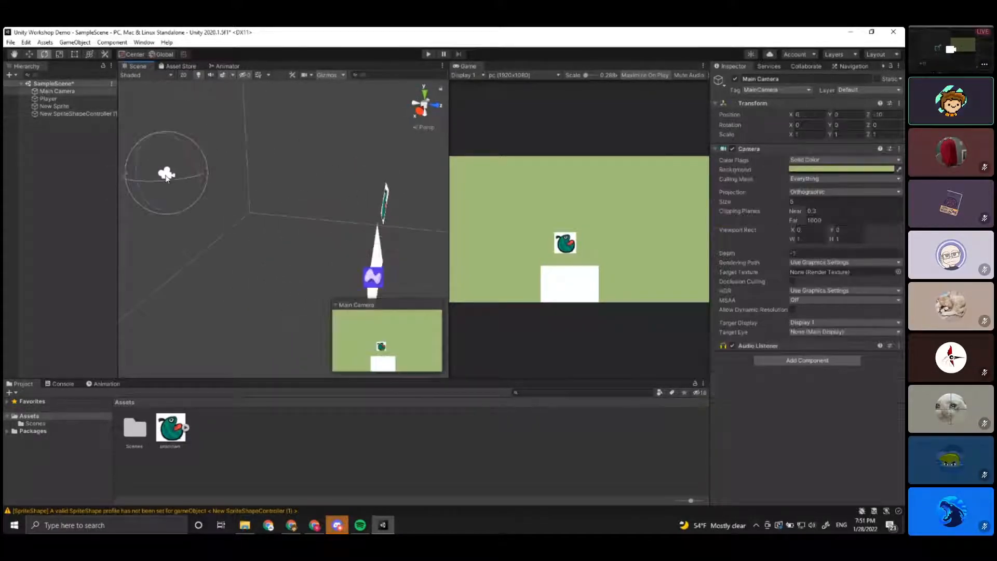
left_click(75, 54)
left_click(29, 54)
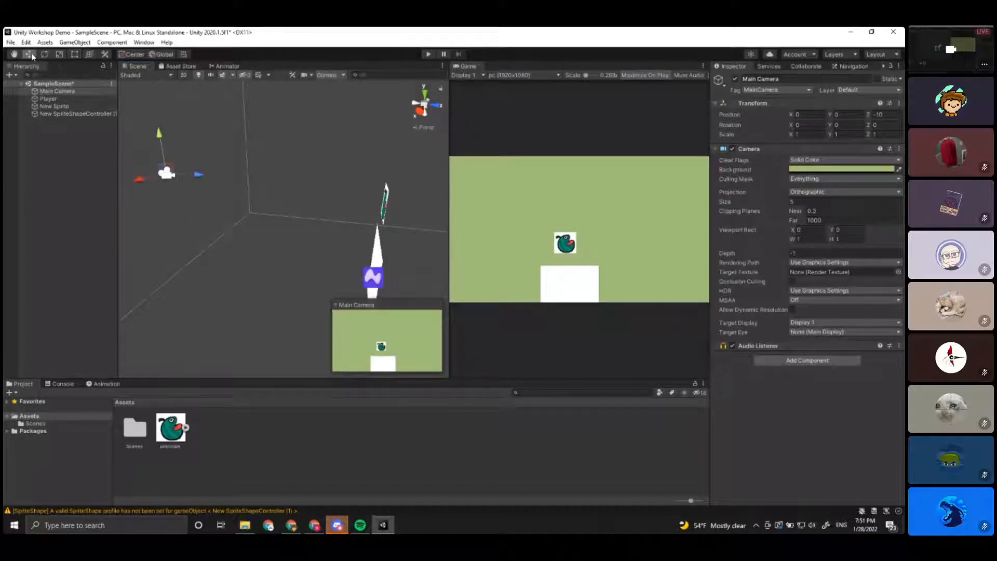
right_click_drag(222, 181, 256, 182)
middle_click_drag(255, 182, 335, 198)
left_click(75, 54)
middle_click_drag(445, 276, 332, 242)
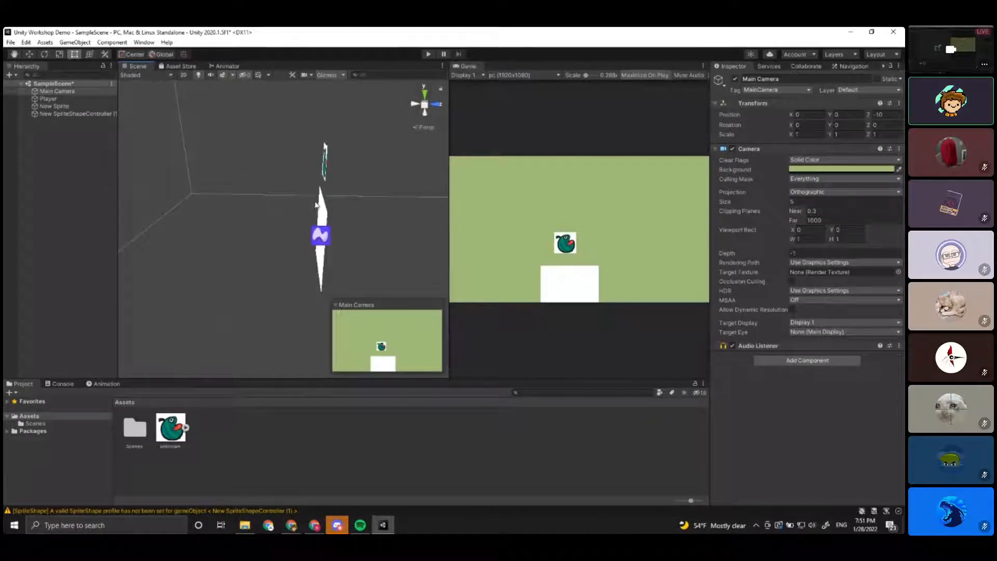
scroll(332, 209, "up", 3)
middle_click_drag(349, 207, 311, 211)
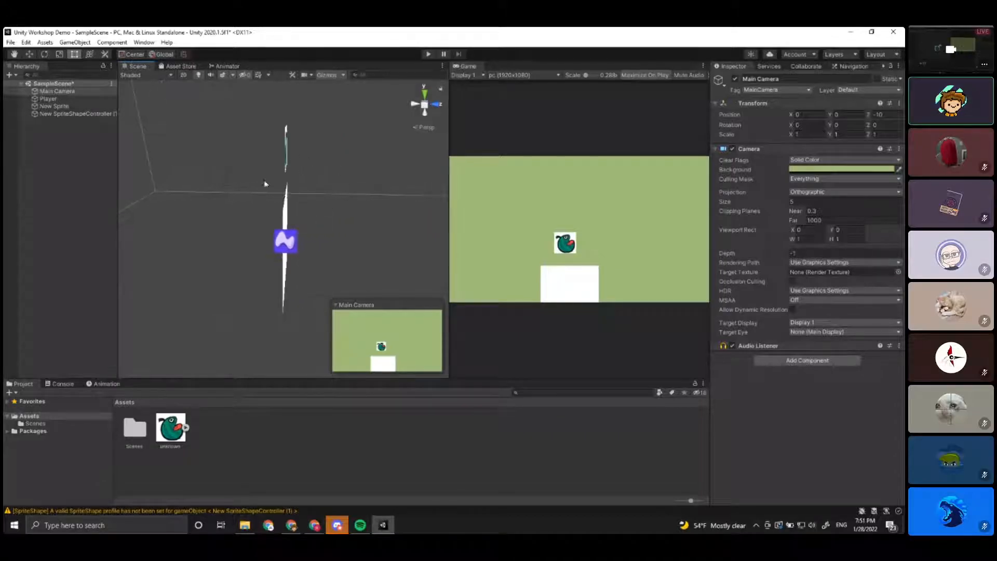
Try rotating Player about X to about 66.7 degrees in the 3D view, and undo the rotations.
right_click_drag(289, 185, 216, 199)
left_click(216, 199)
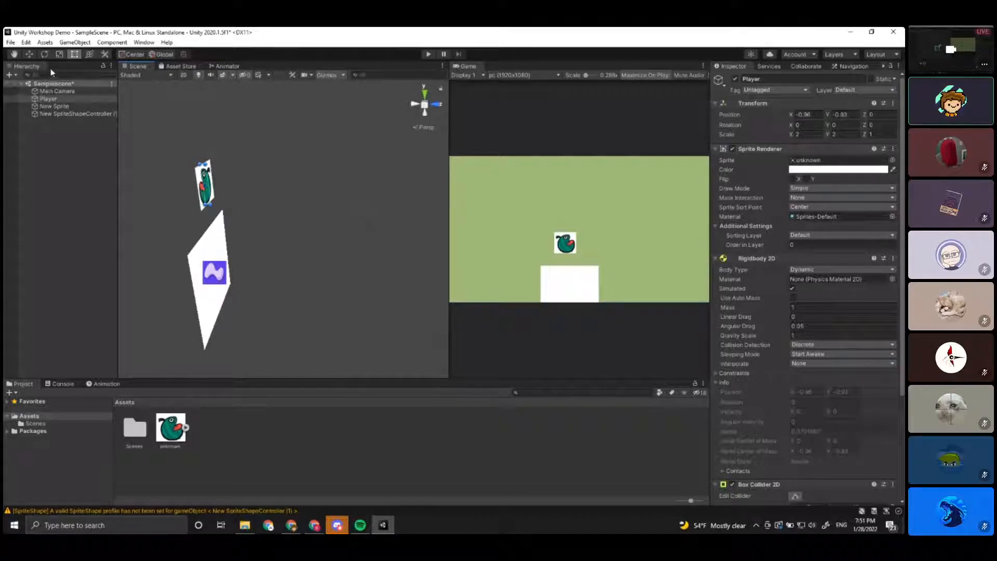
left_click(45, 54)
middle_click_drag(252, 162, 279, 166)
left_click_drag(267, 166, 291, 224)
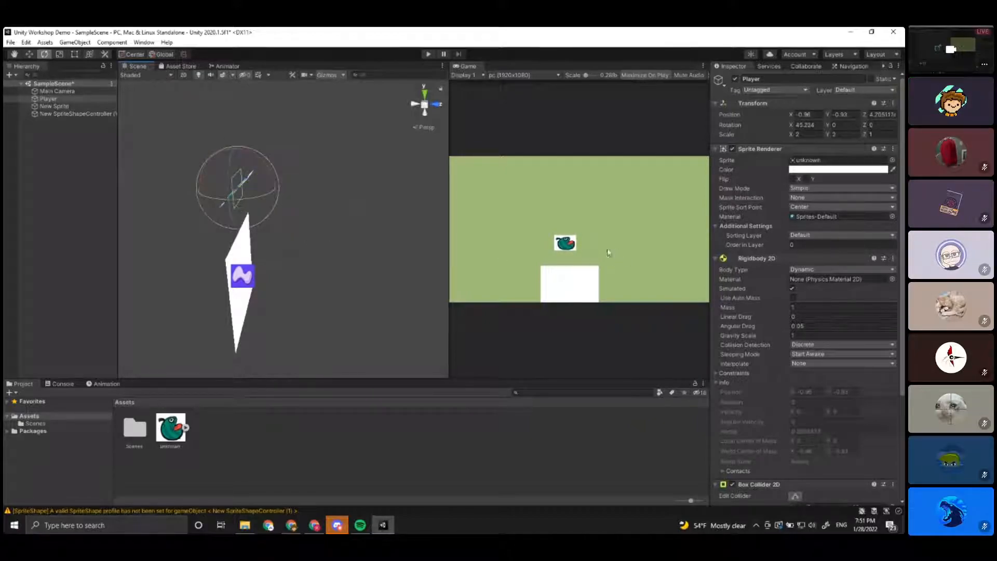
left_click_drag(269, 174, 285, 201)
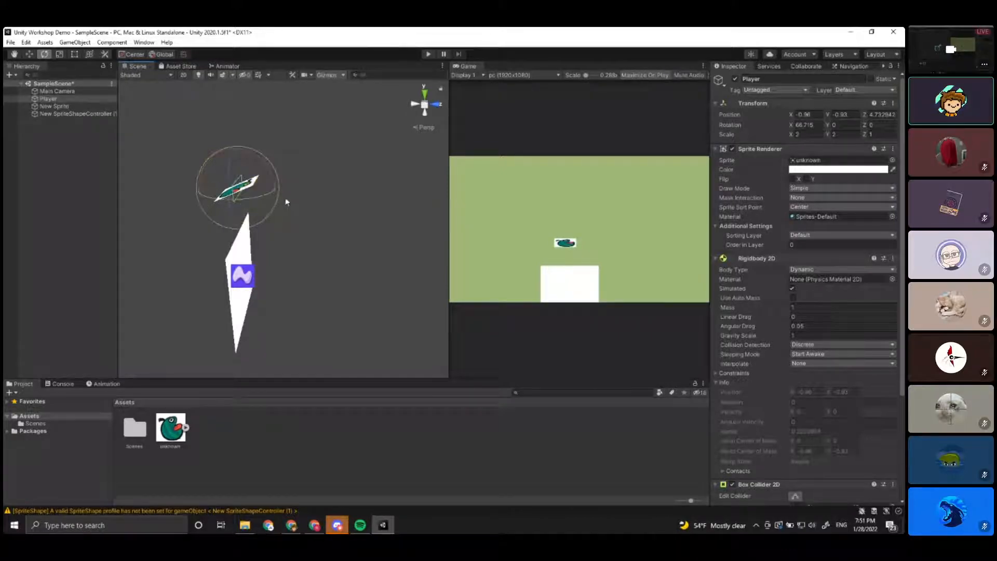
key("ctrl+z")
key("ctrl+z")
Return the Scene view to 2D and activate the Rect tool.
middle_click_drag(245, 178, 265, 206)
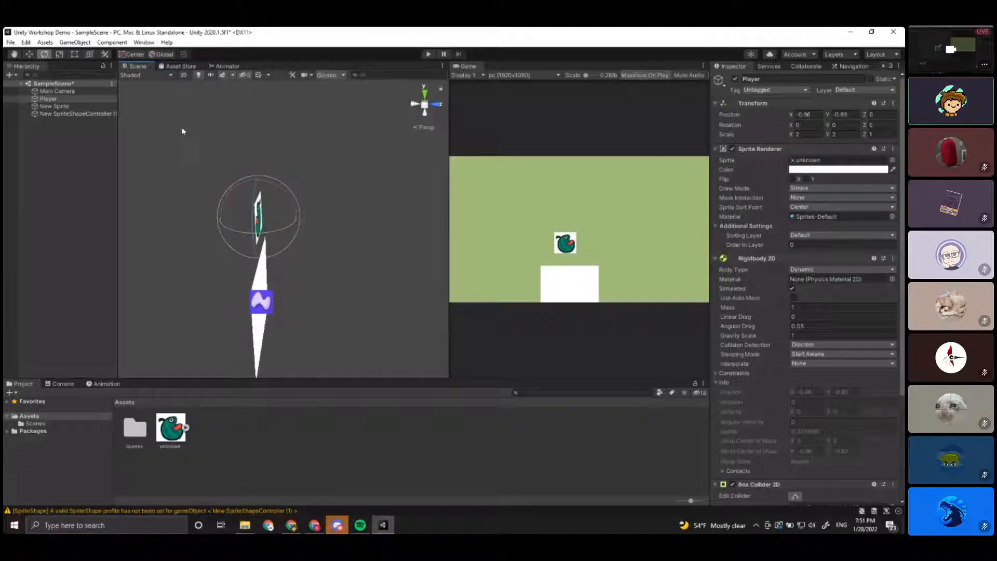
left_click(183, 75)
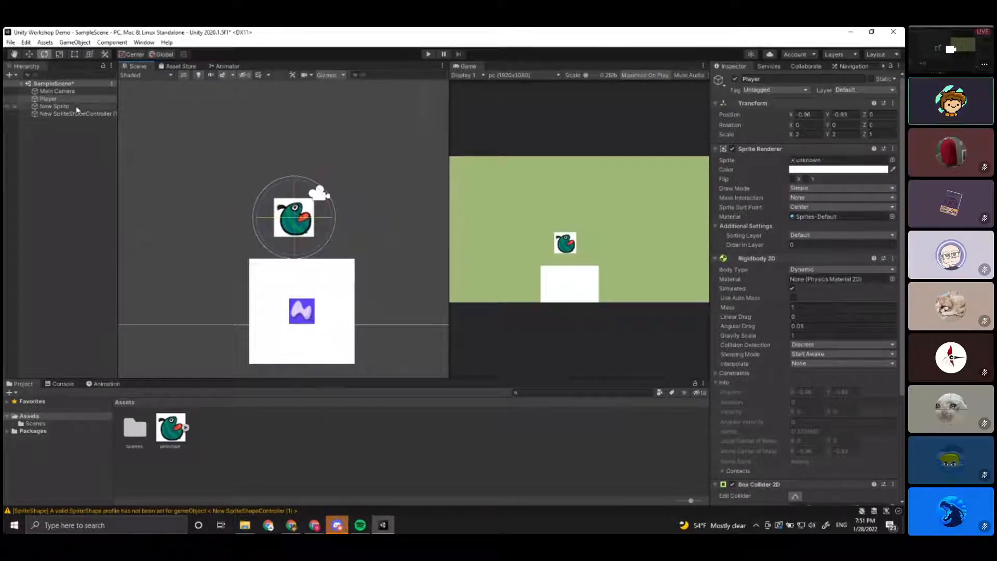
left_click(61, 107)
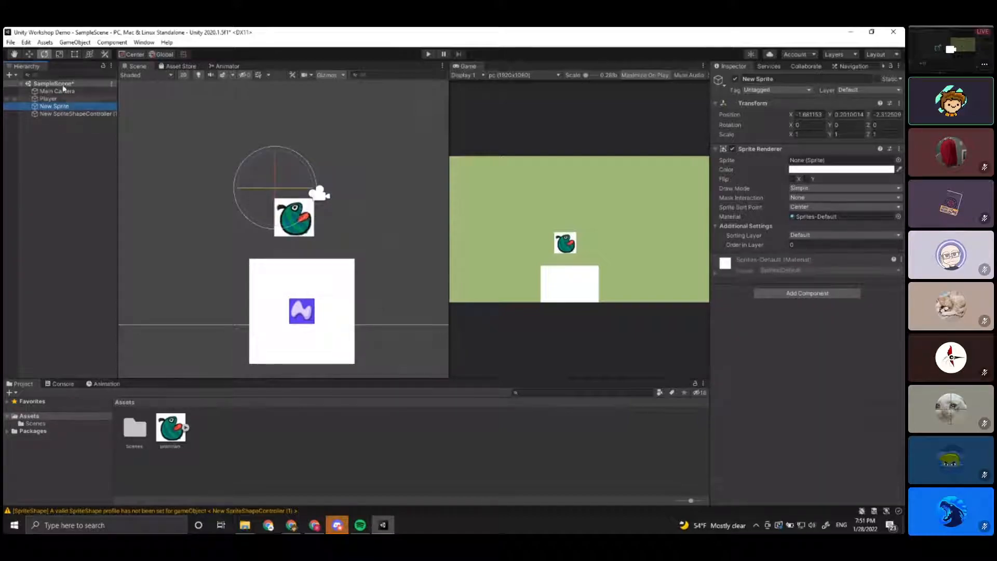
left_click(29, 54)
left_click(45, 54)
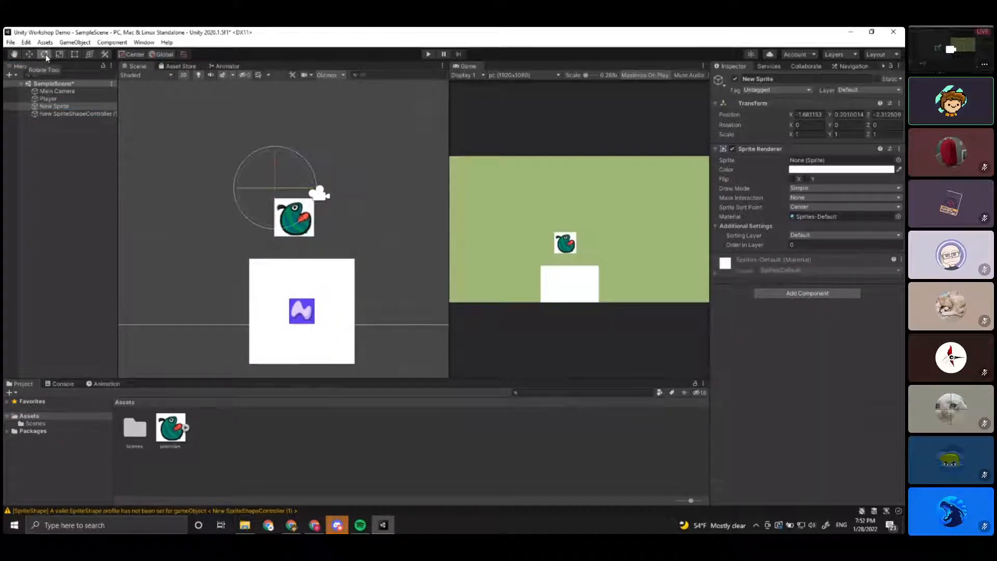
left_click(74, 55)
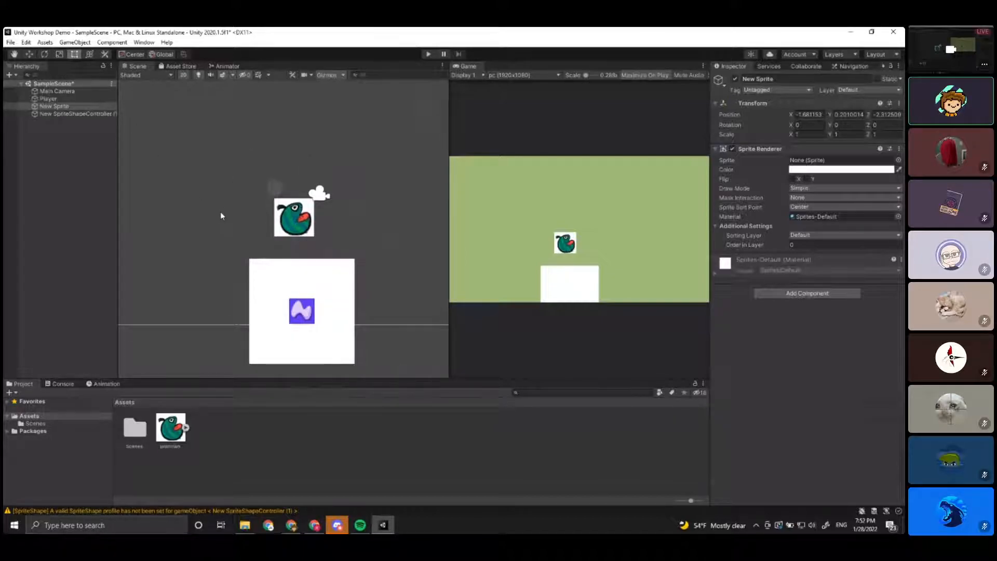
Try resizing and moving Player with the Rect tool, undoing the changes.
left_click(296, 225)
scroll(332, 229, "up", 4)
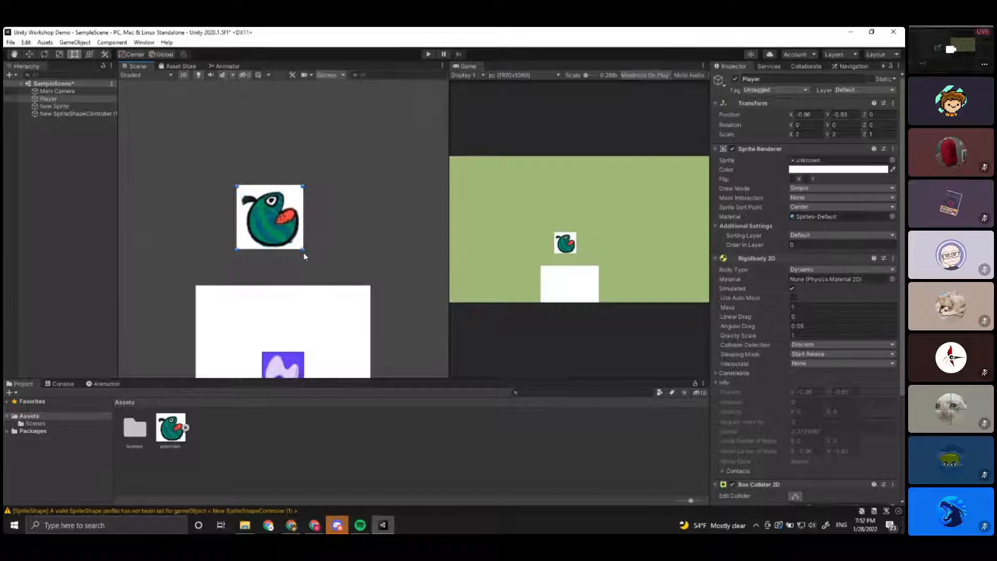
left_click_drag(303, 250, 390, 321)
left_click_drag(281, 239, 327, 279)
key("ctrl+z")
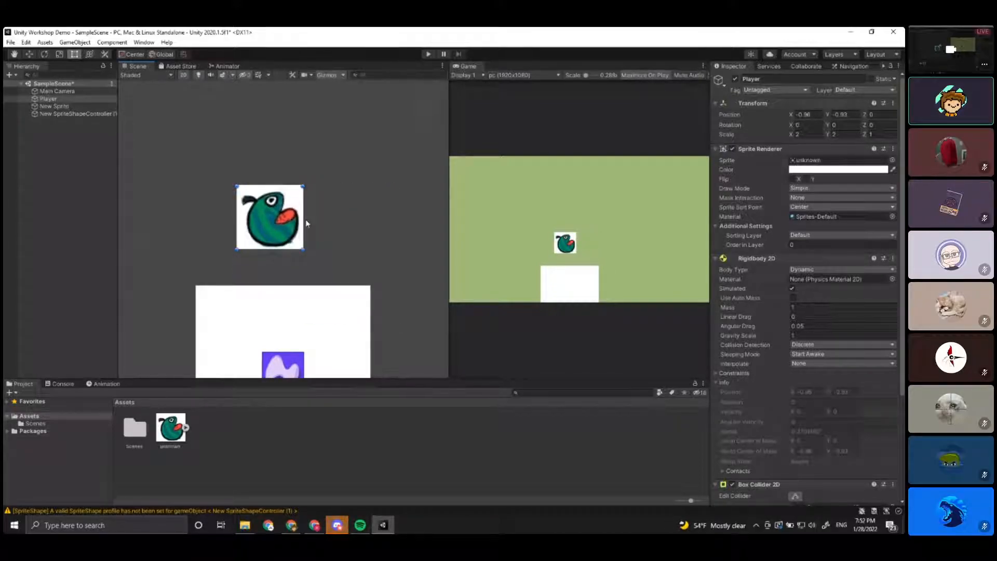
left_click_drag(305, 223, 341, 230)
key("ctrl+z")
left_click_drag(273, 238, 266, 218)
key("ctrl+z")
Stretch the sprite shape into a wide, flat ground strip across the camera frame's lower edge, scaled to about X 4.49, Y 0.45.
scroll(300, 197, "down", 6)
middle_click_drag(344, 205, 350, 140)
scroll(359, 159, "down", 4)
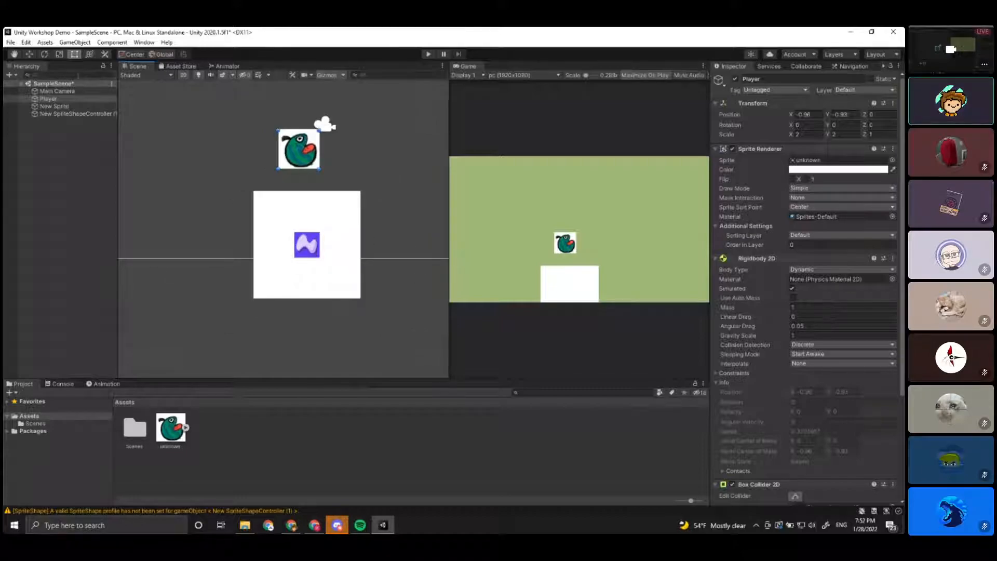
scroll(280, 210, "down", 3)
left_click(325, 223)
middle_click_drag(359, 218, 319, 276)
scroll(271, 222, "down", 4)
left_click_drag(318, 276, 438, 278)
left_click_drag(385, 296, 394, 266)
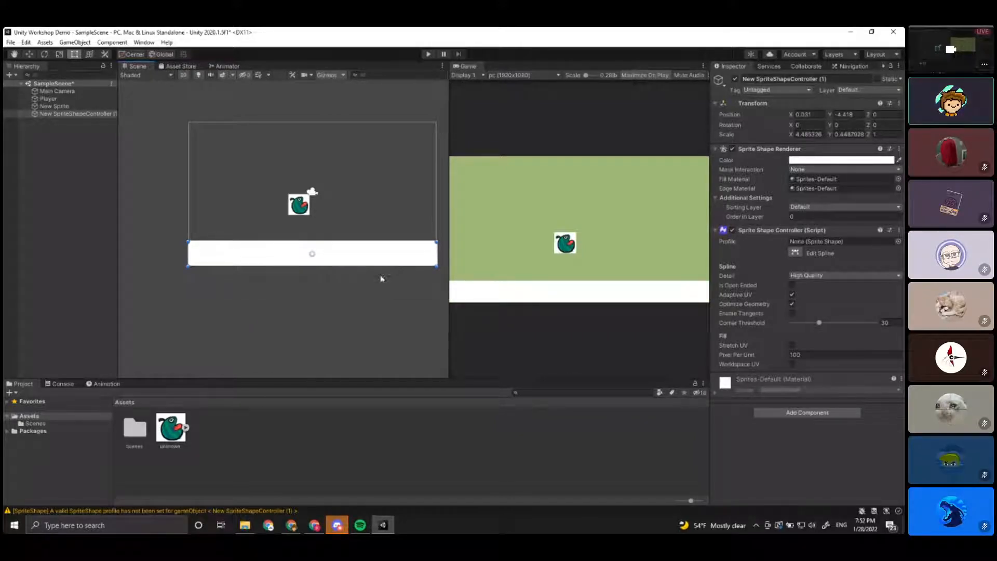
Set the ground shape's Sprite Shape Renderer color to dark green, RGB 38, 109, 0.
middle_click_drag(383, 278, 336, 286)
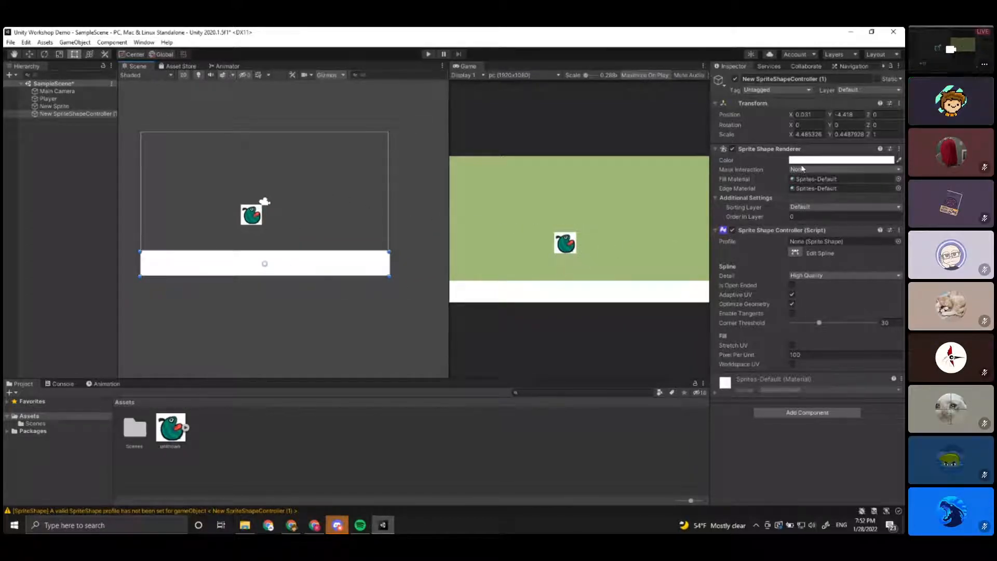
left_click(842, 160)
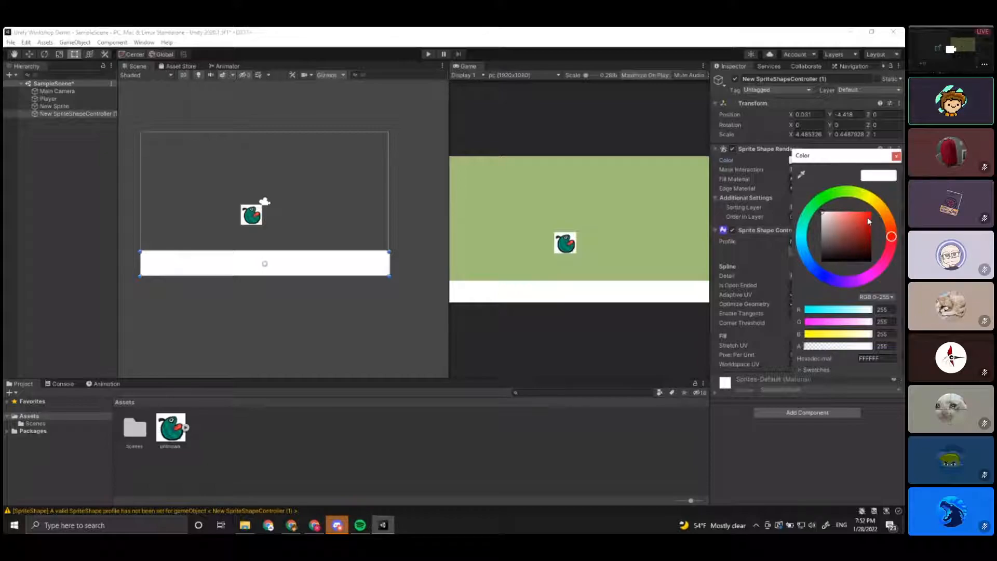
mouse_move(860, 199)
left_mouse_down()
mouse_move(839, 192)
mouse_move(882, 244)
left_mouse_up()
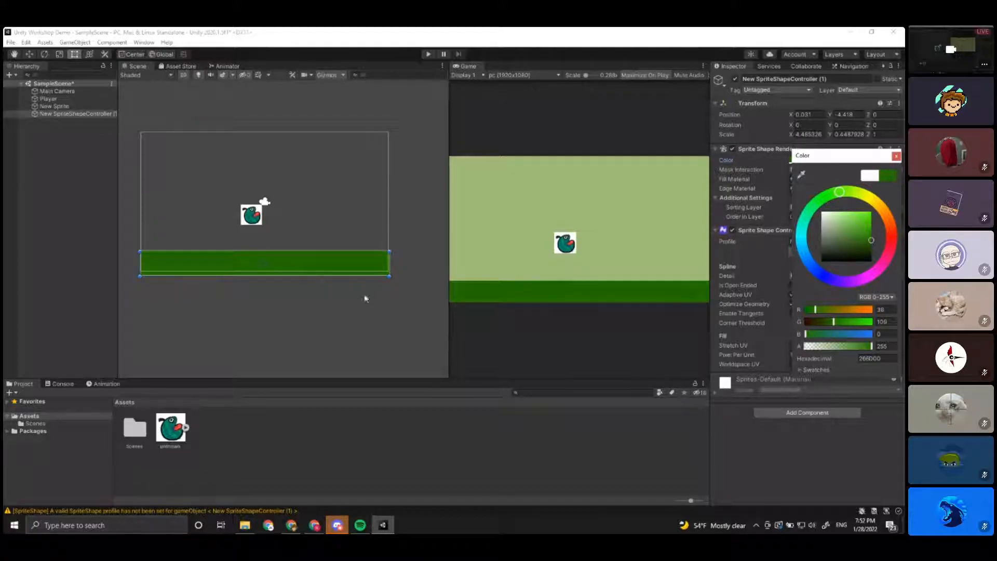
left_click(41, 203)
left_click(82, 113)
Run the game to test whether Player lands on the green ground, and stop playback.
scroll(328, 297, "up", 1)
scroll(327, 297, "up", 1)
middle_click_drag(297, 235, 332, 277)
left_click(494, 158)
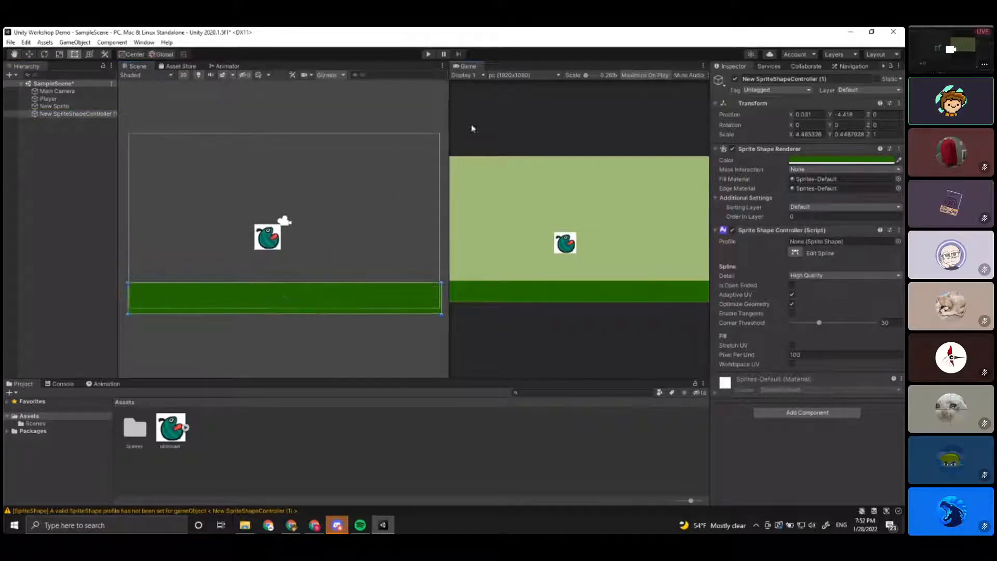
left_click(428, 54)
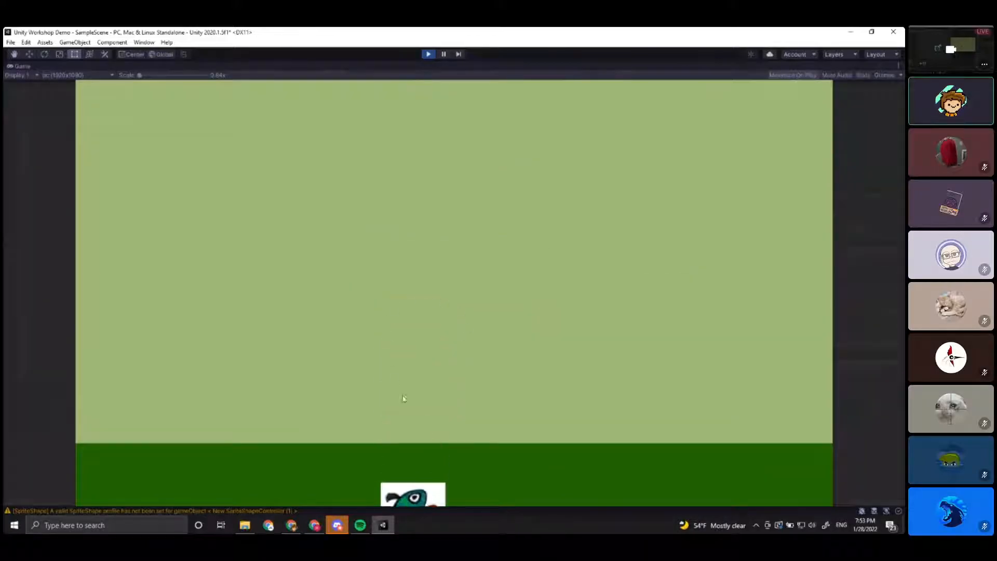
left_click(428, 54)
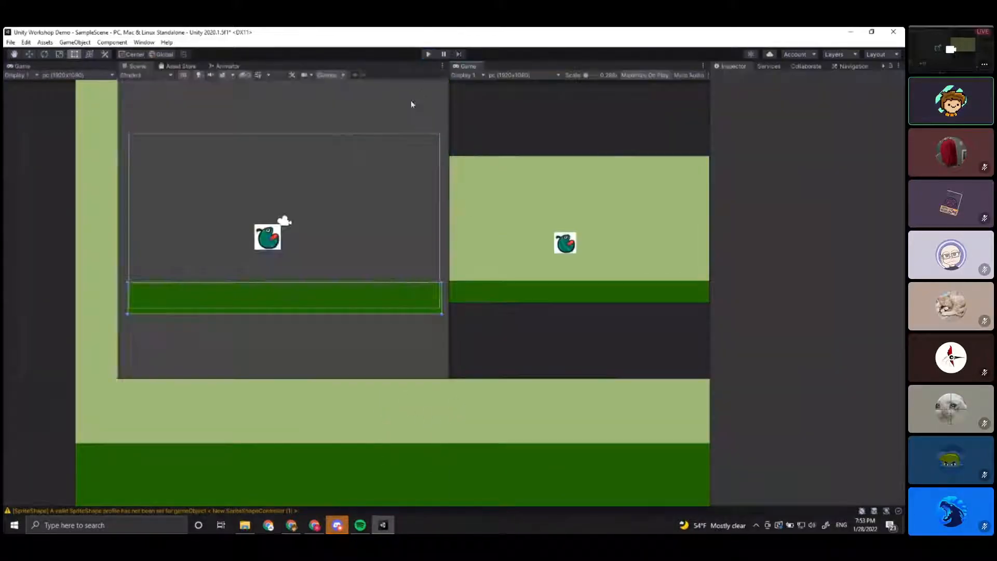
Add a Box Collider 2D component to the green ground shape.
left_click(74, 114)
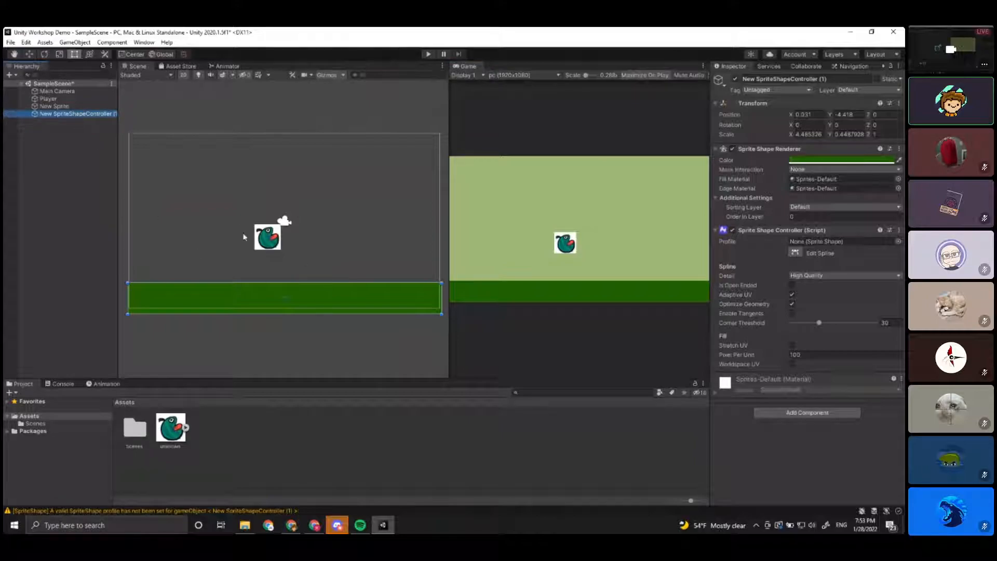
left_click(791, 414)
key("Escape")
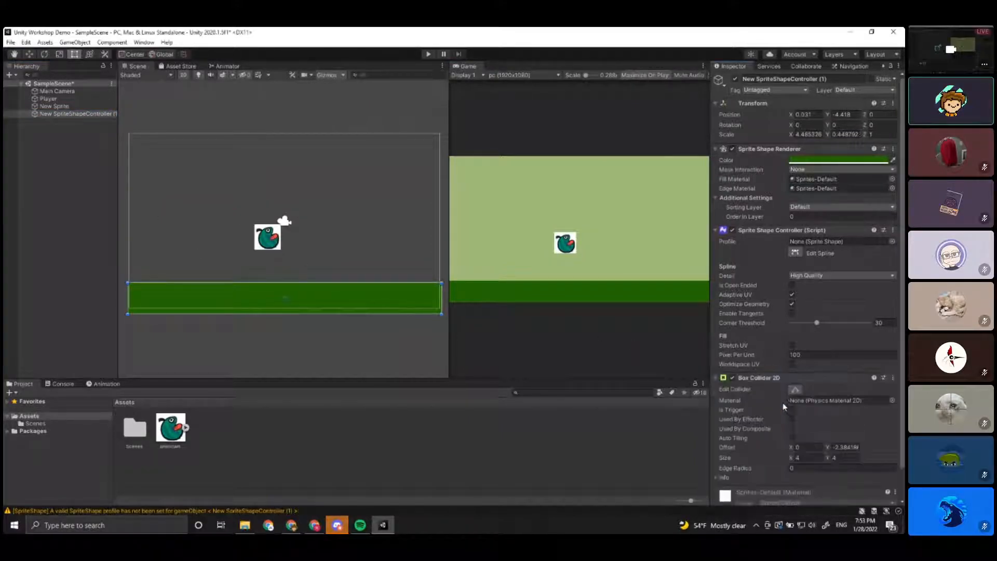
middle_click_drag(378, 284, 375, 251)
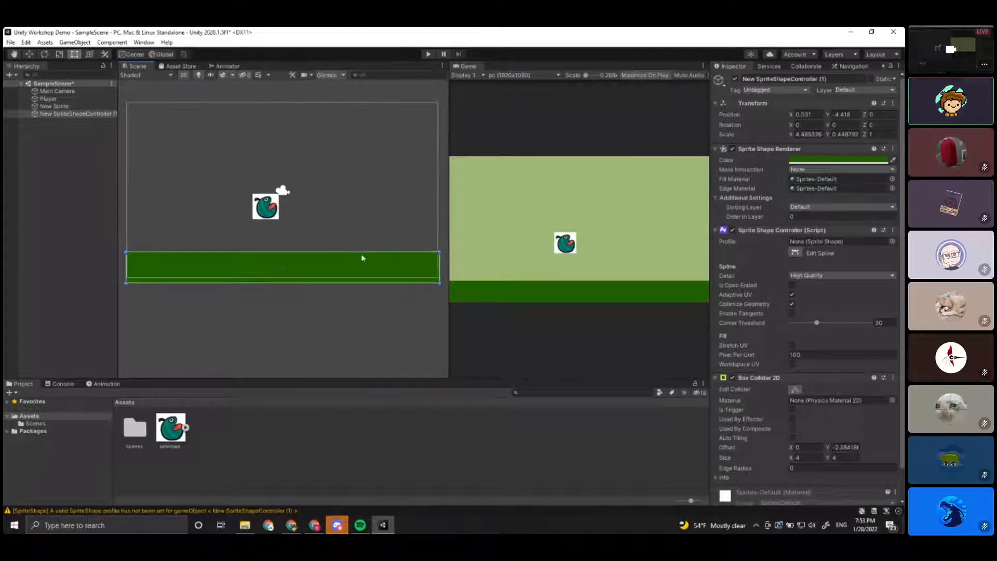
Try extending the ground's Box Collider 2D upward to a Y size of about 6.7, and undo the change.
left_click(794, 390)
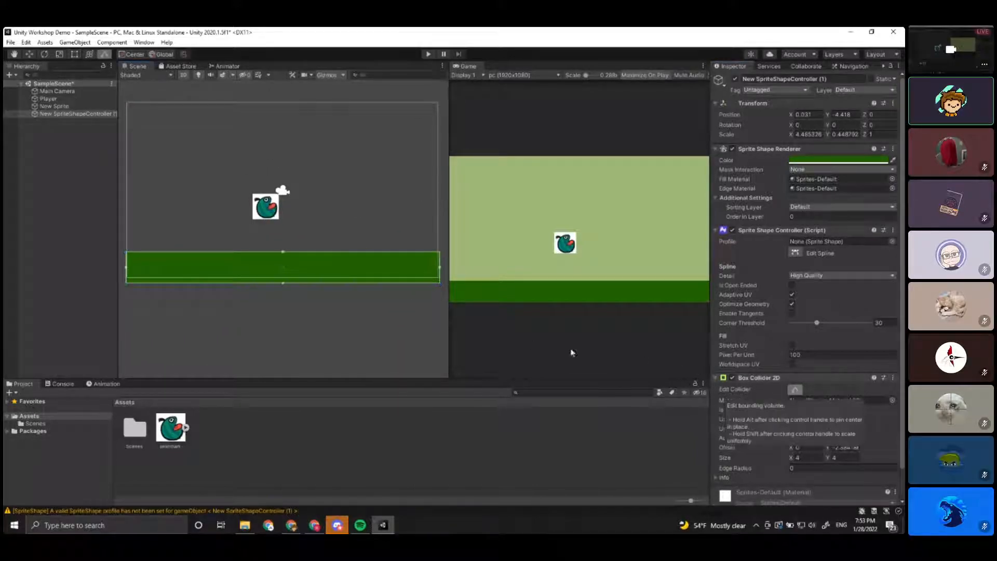
left_click_drag(285, 252, 302, 232)
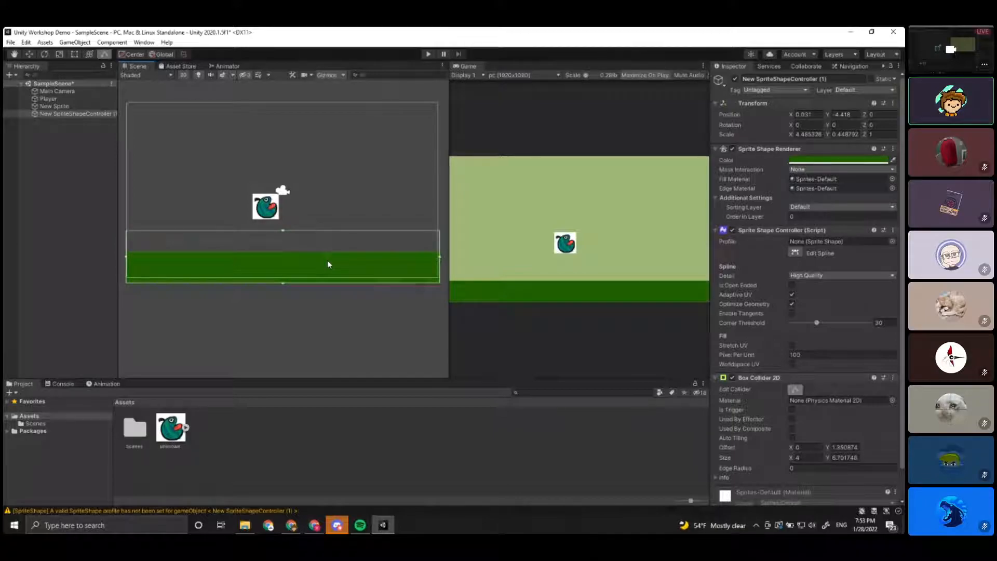
key("ctrl+z")
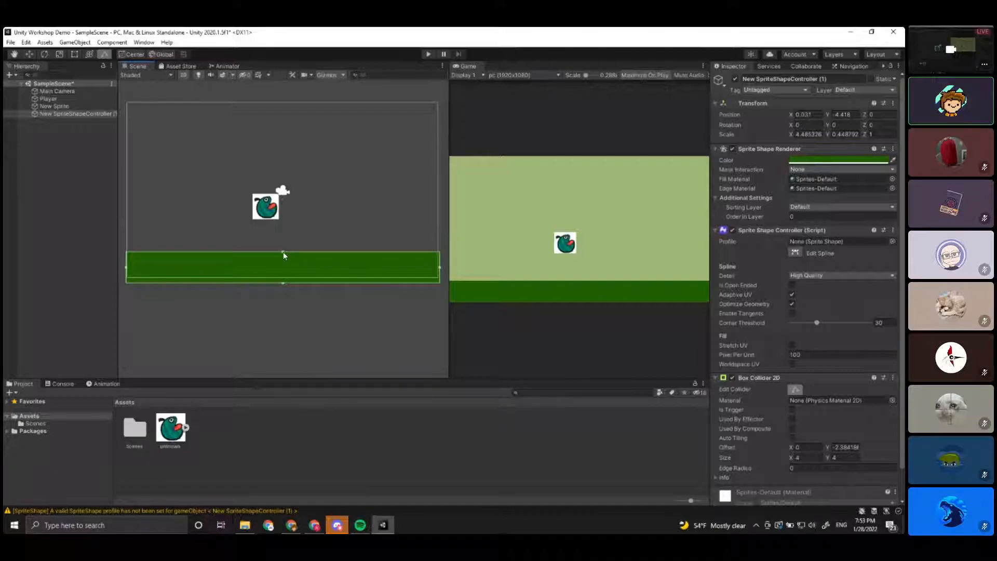
Try stretching the ground's collider up past Player to a Y size of about 15, toggling between undo and redo before restoring the original bounds.
left_click_drag(283, 251, 282, 165)
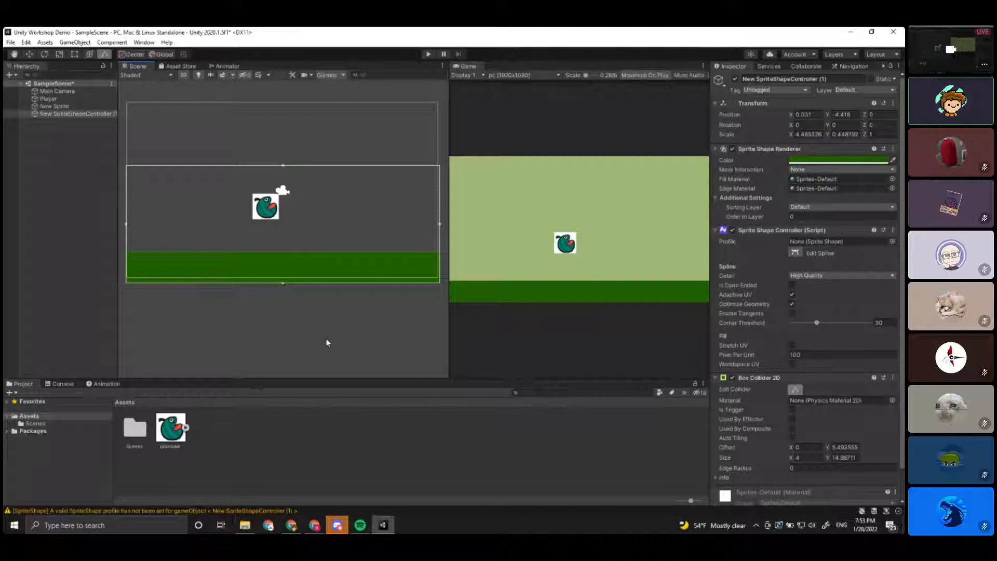
key("ctrl+z")
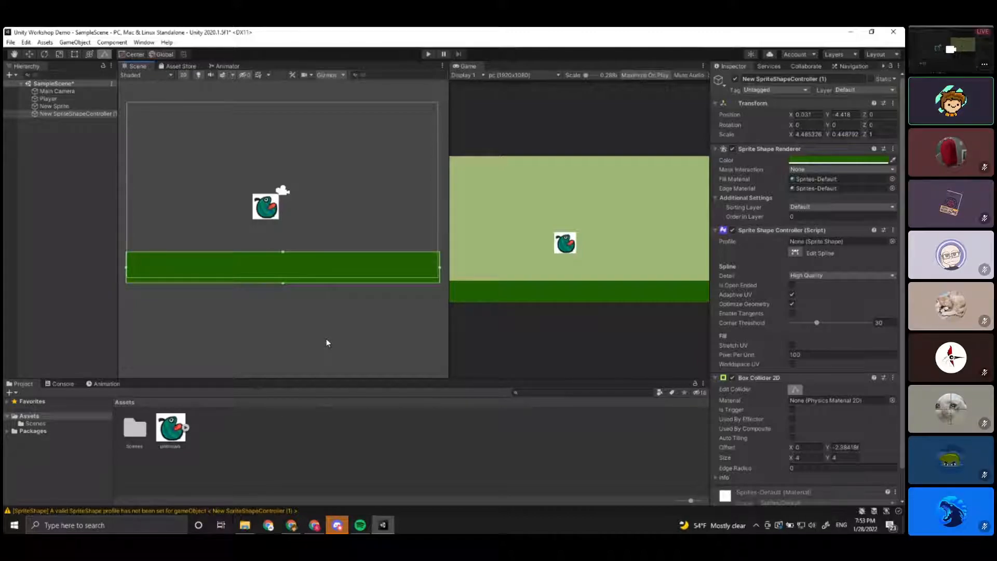
key("ctrl+y")
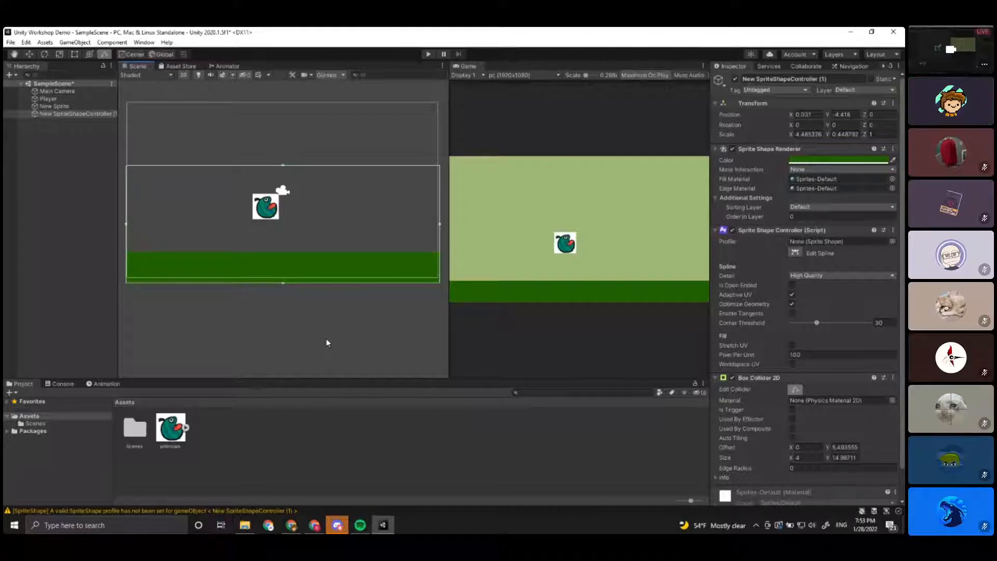
key("ctrl+z")
key("ctrl+y")
key("ctrl+z")
key("ctrl+y")
key("ctrl+z")
key("ctrl+y")
key("ctrl+z")
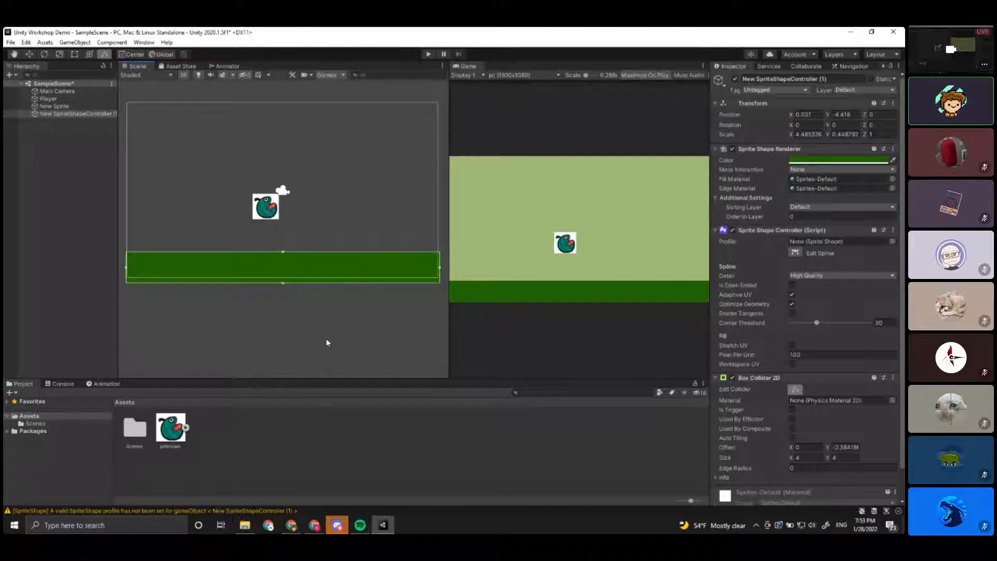
Run the game to test whether Player lands on the ground's new collider, and stop playback.
middle_click_drag(357, 287, 343, 307)
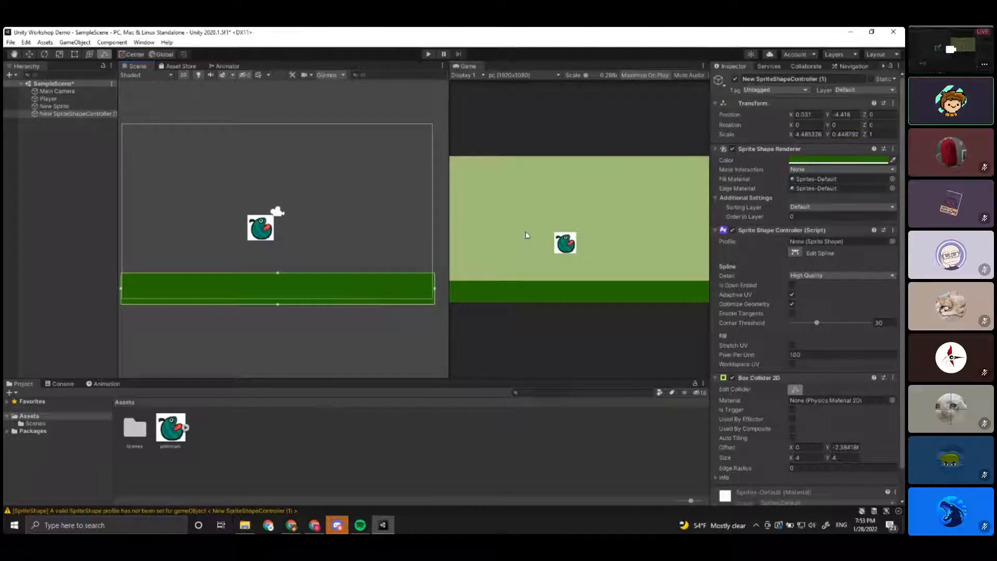
left_click(427, 54)
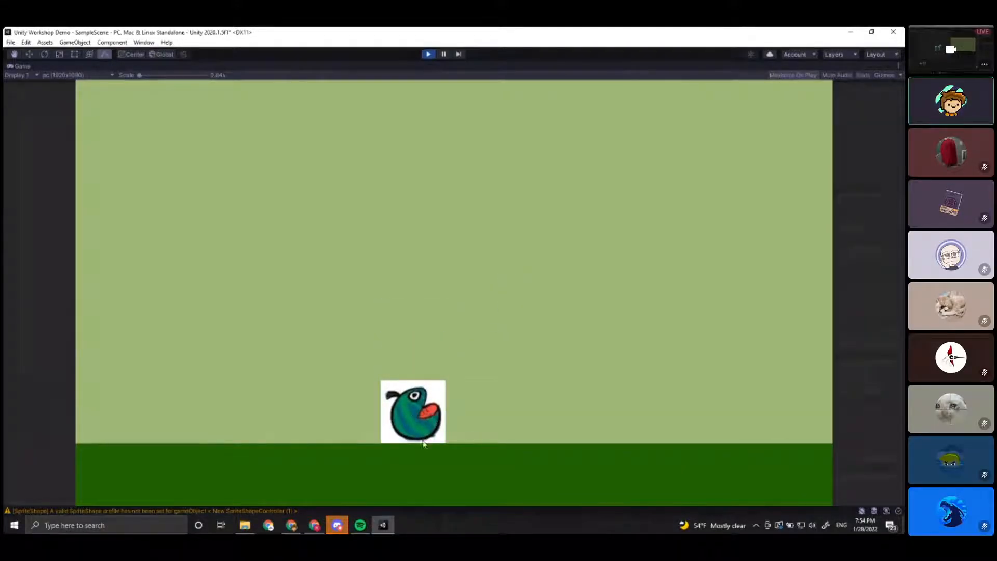
left_click(433, 54)
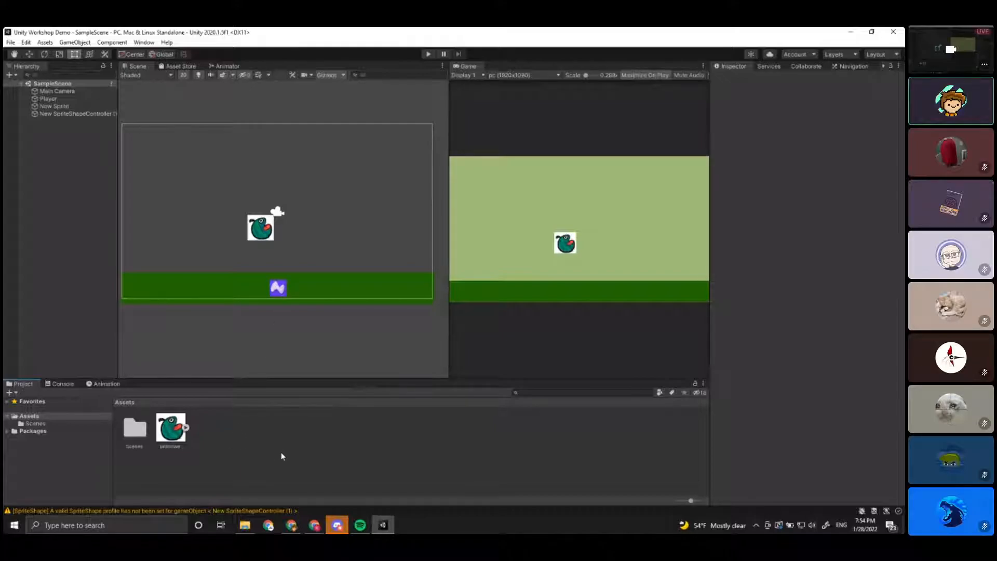
left_click(133, 435)
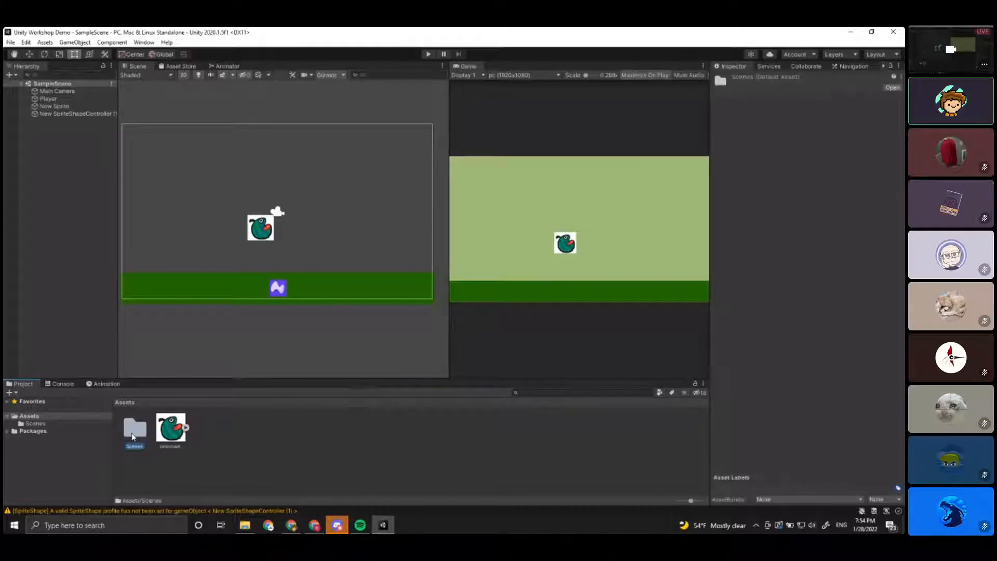
left_click(256, 451)
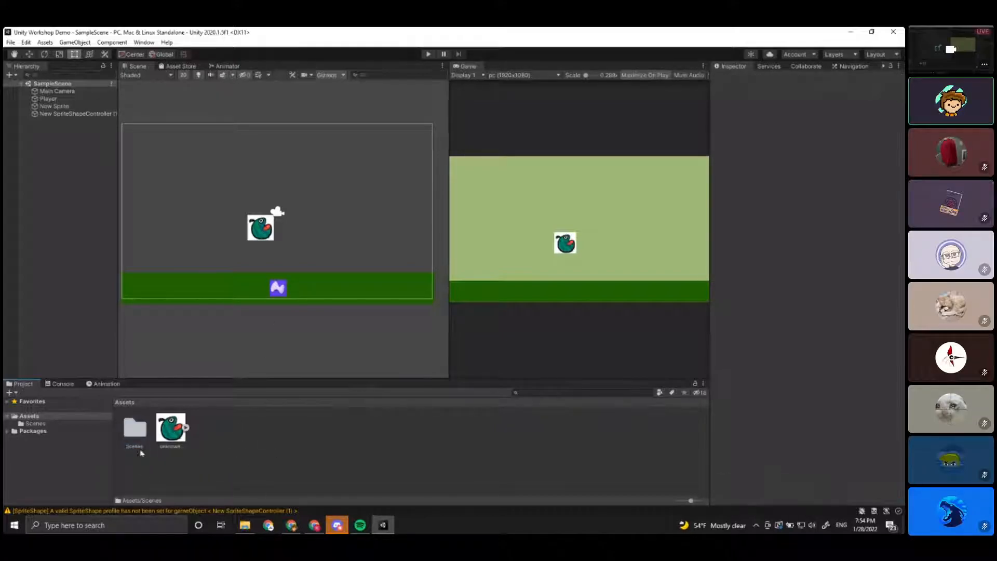
right_click(259, 426)
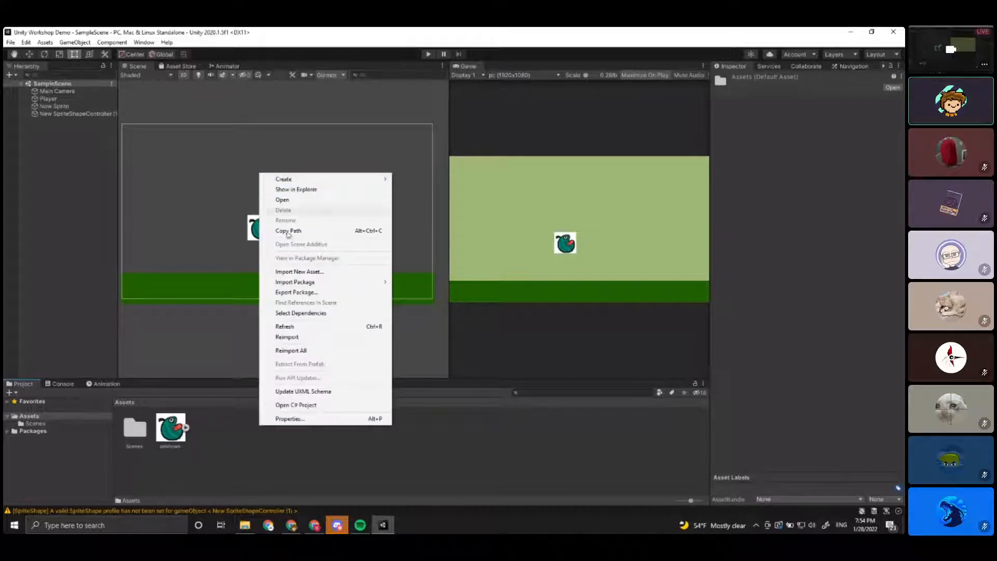
left_click(225, 363)
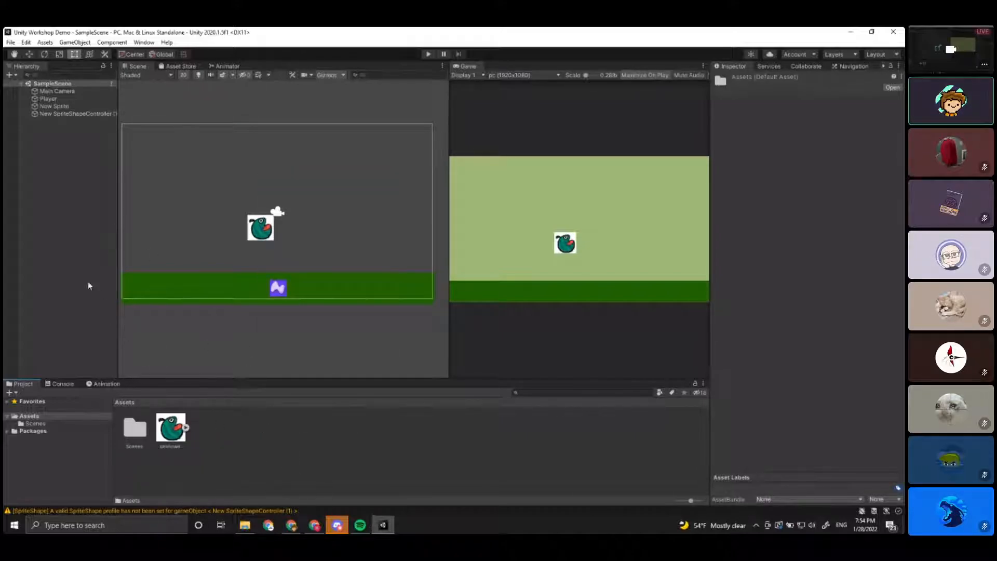
right_click(69, 211)
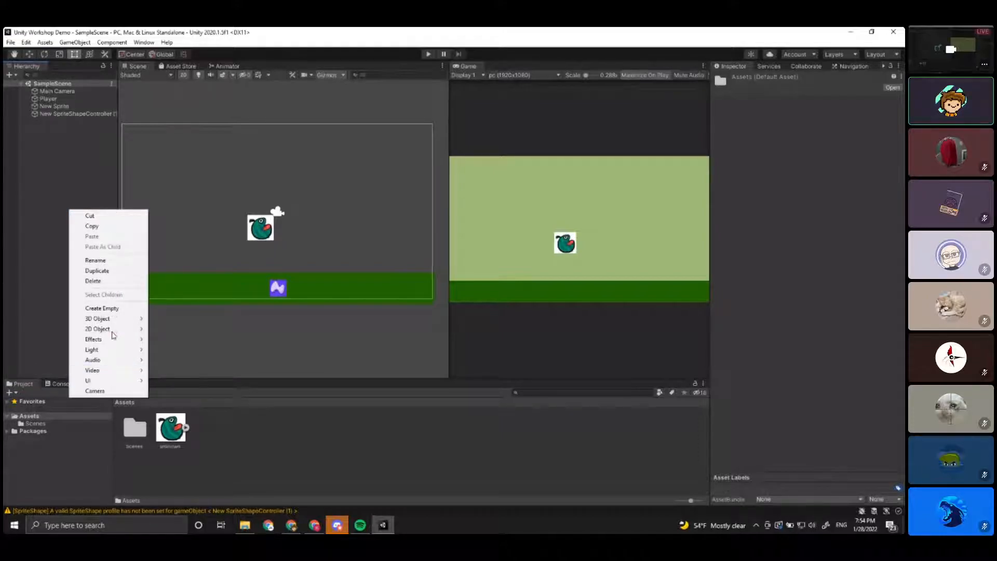
left_click(293, 444)
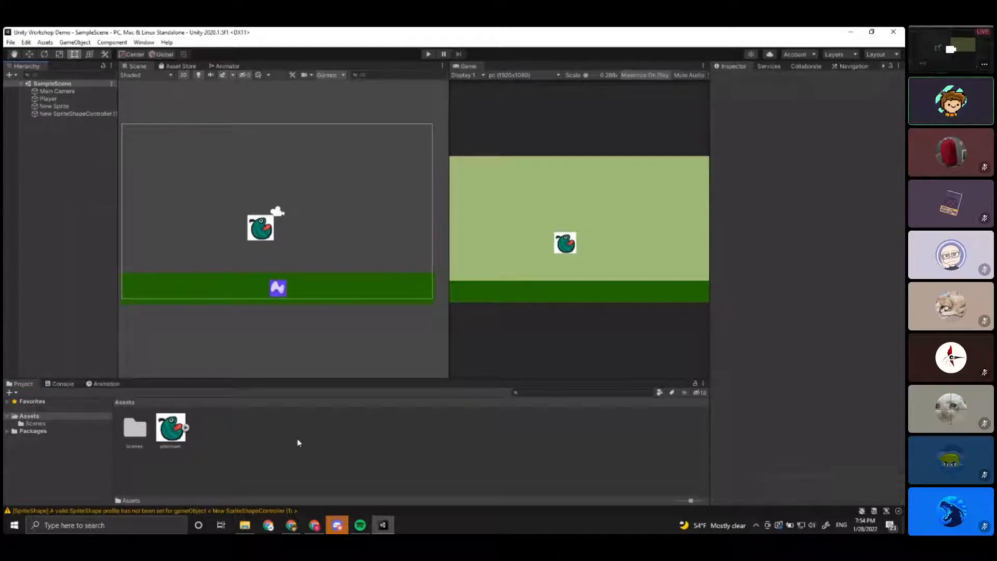
Create a new folder named Sprites in the project's Assets folder.
right_click(299, 441)
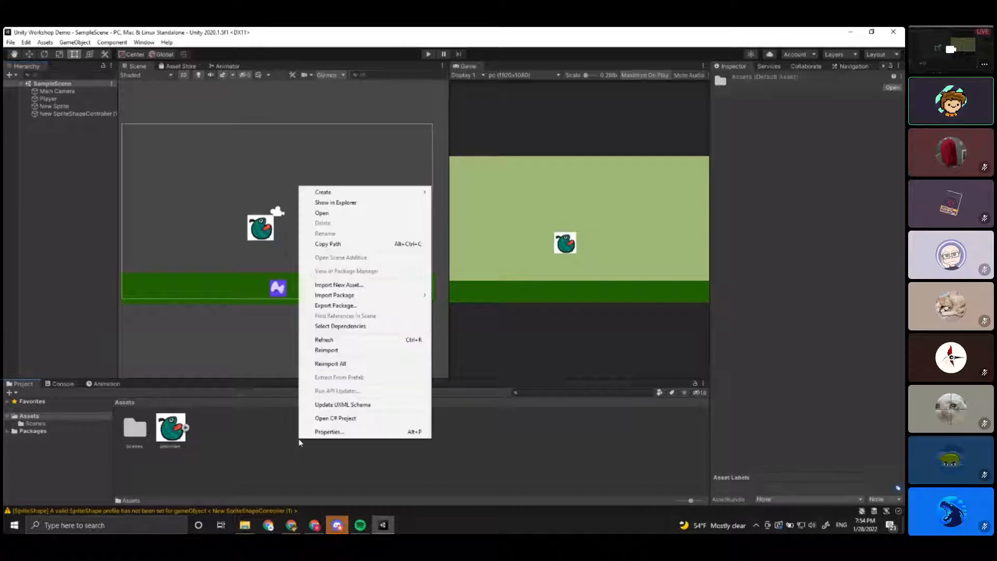
mouse_move(383, 192)
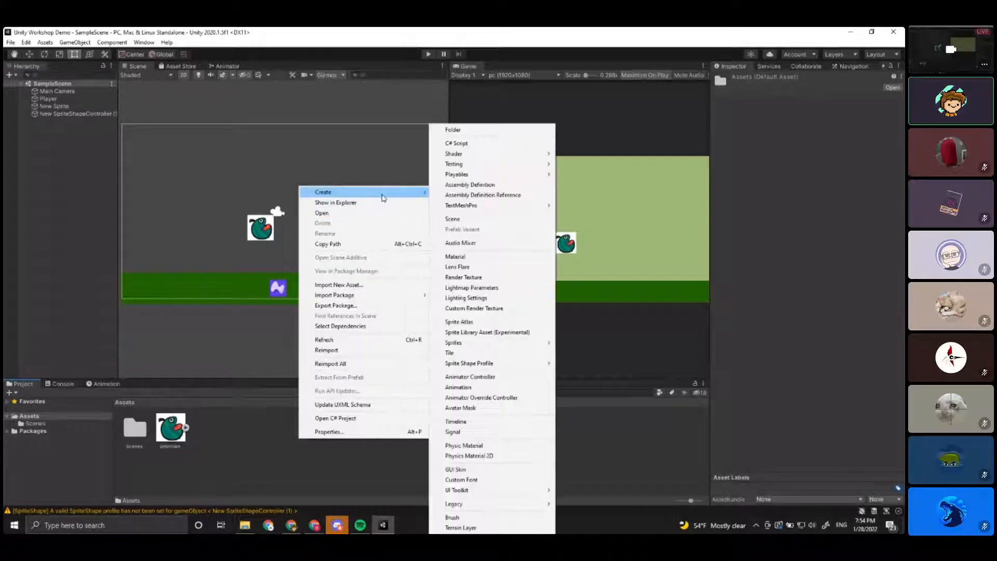
left_click(467, 135)
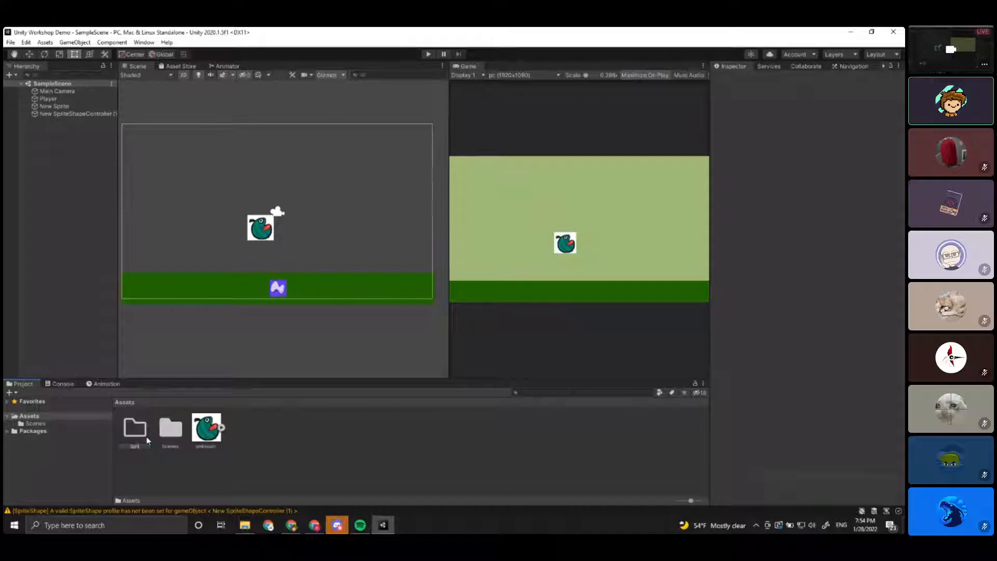
type("Sprites")
key("Return")
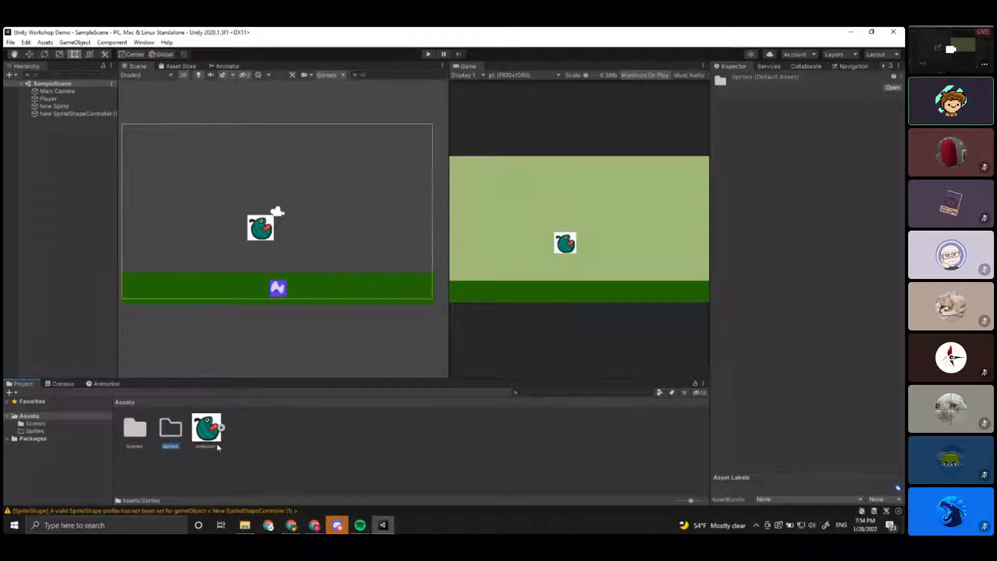
Rename the unknown image asset as Watermelon and move it into the Sprites folder.
left_click(205, 436)
left_click(331, 449)
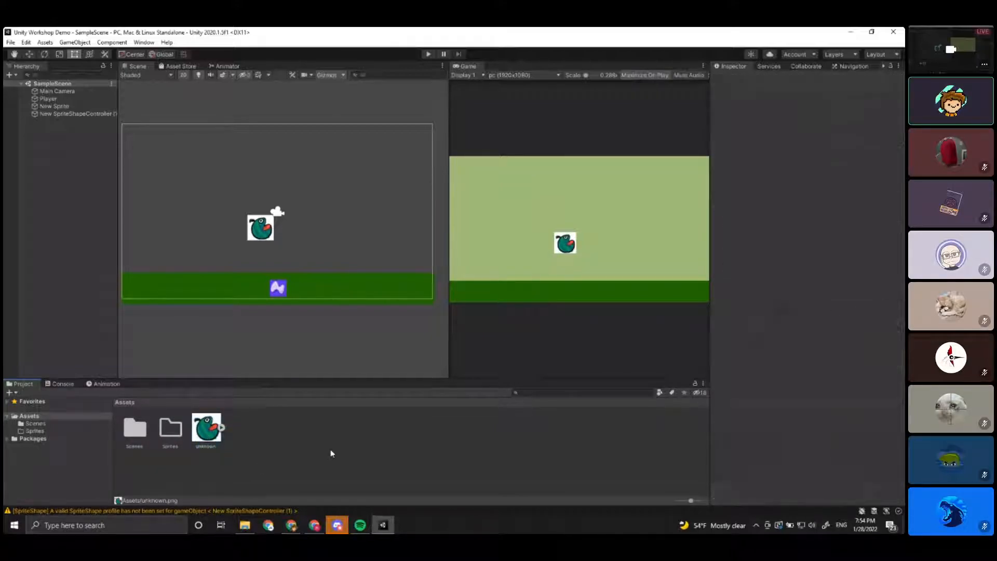
left_click(206, 435)
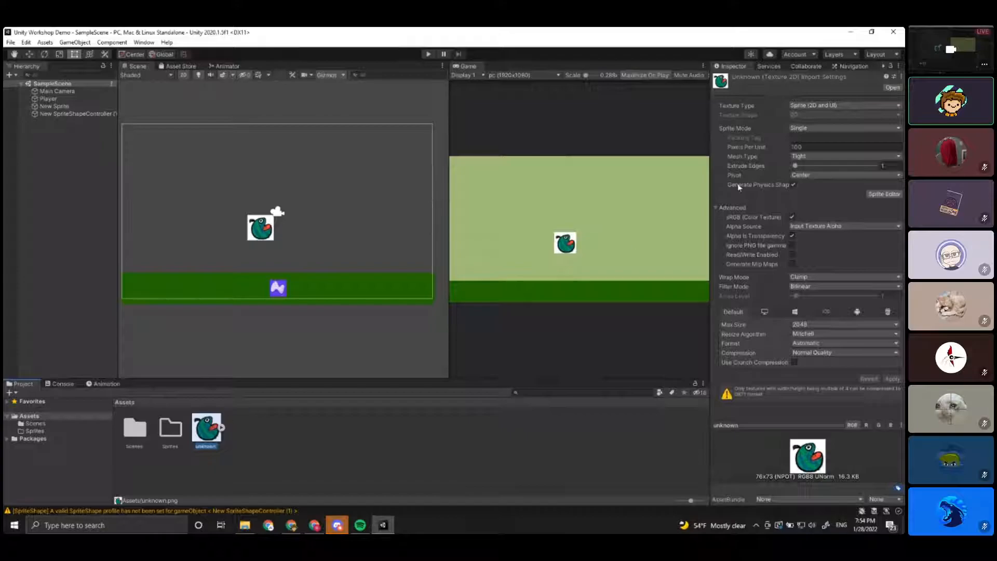
right_click(208, 431)
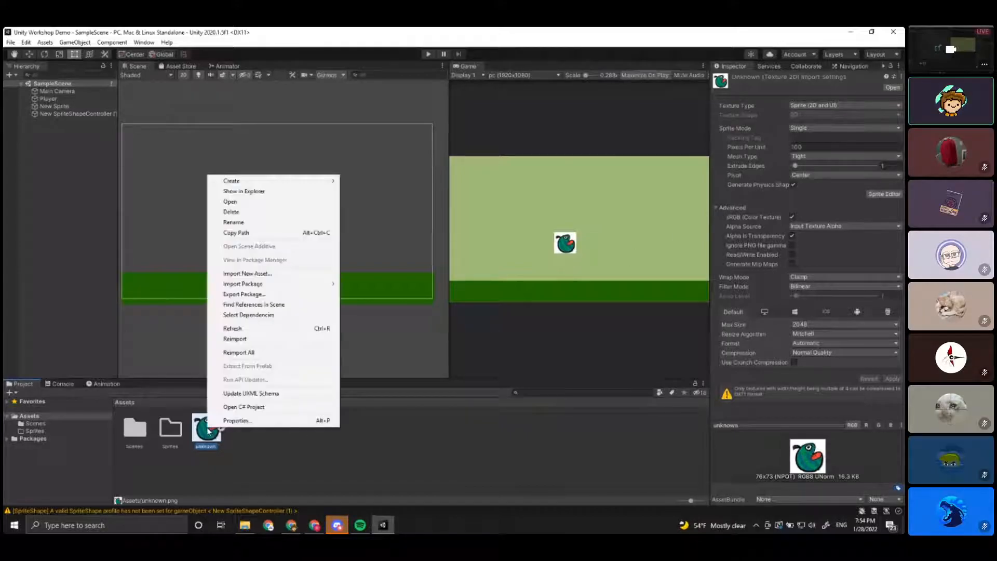
left_click(240, 223)
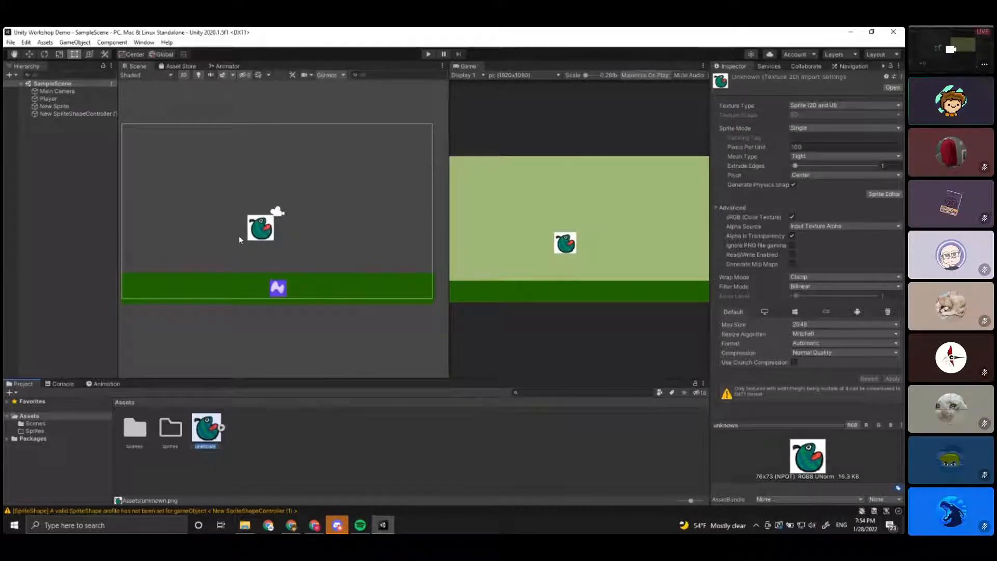
type("Wall")
type("on")
key("Return")
left_click(207, 439)
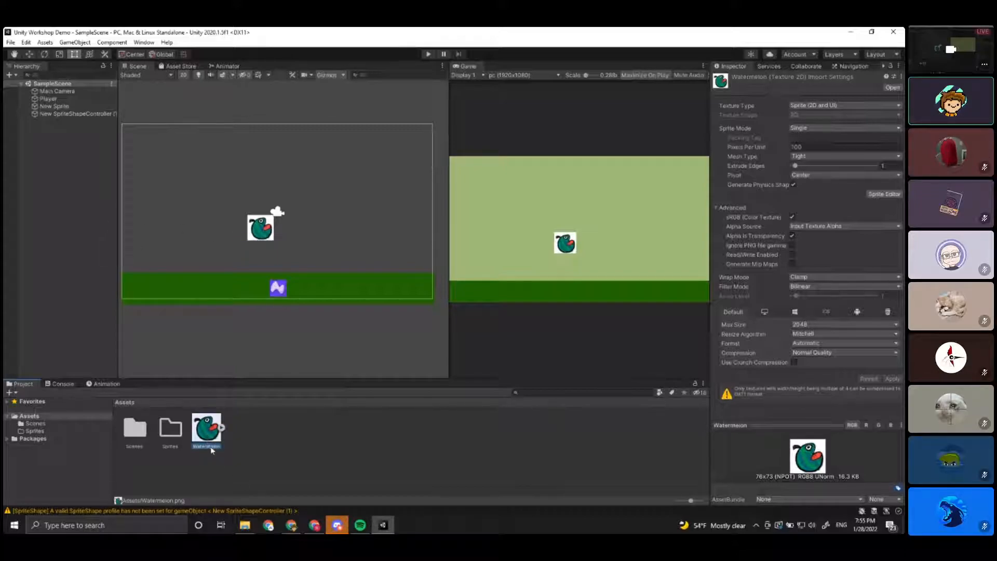
left_click_drag(204, 438, 171, 431)
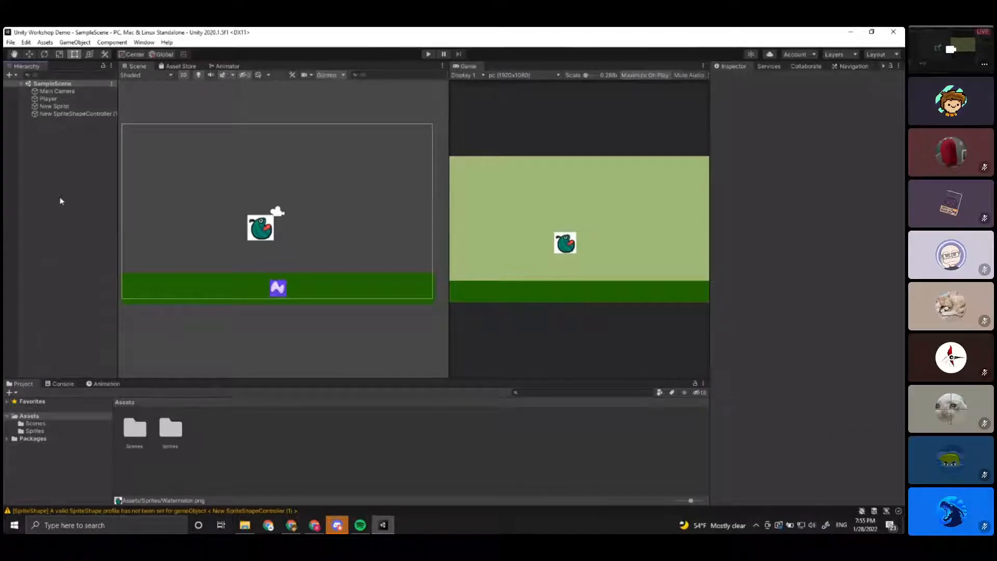
Delete the unused New Sprite object from SampleScene.
left_click(58, 99)
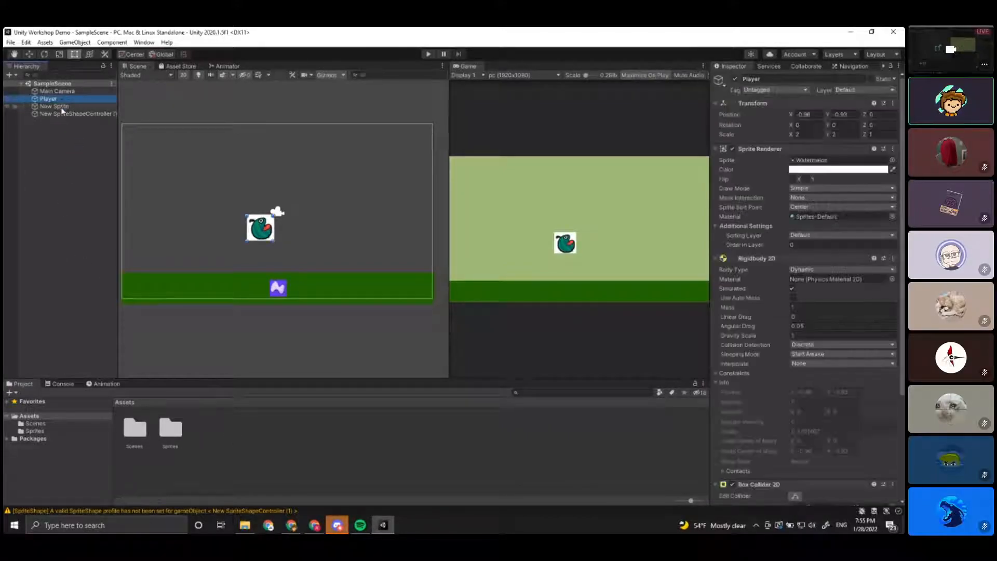
left_click(54, 106)
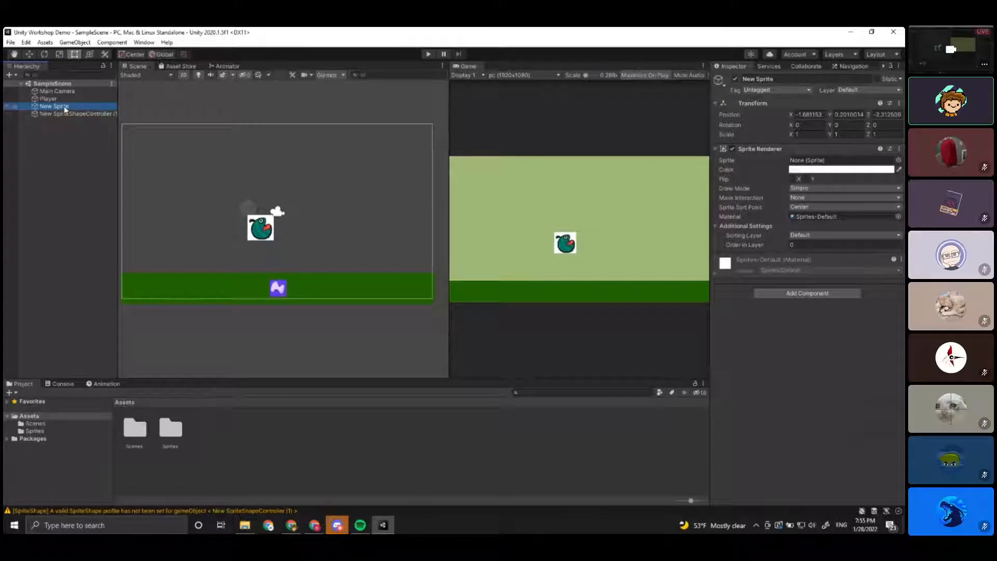
key("Delete")
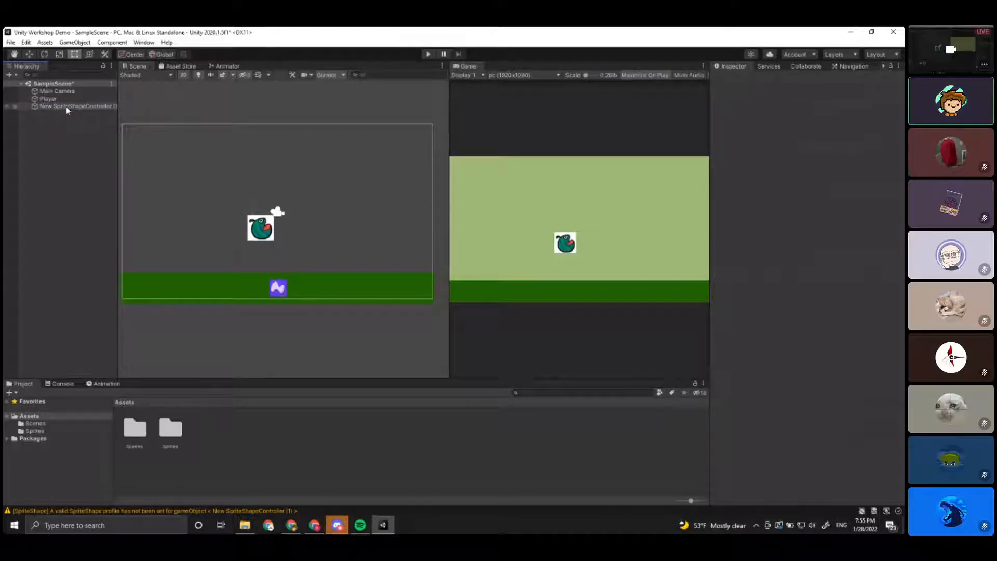
Rename the green sprite shape object as Ground.
left_click(87, 105)
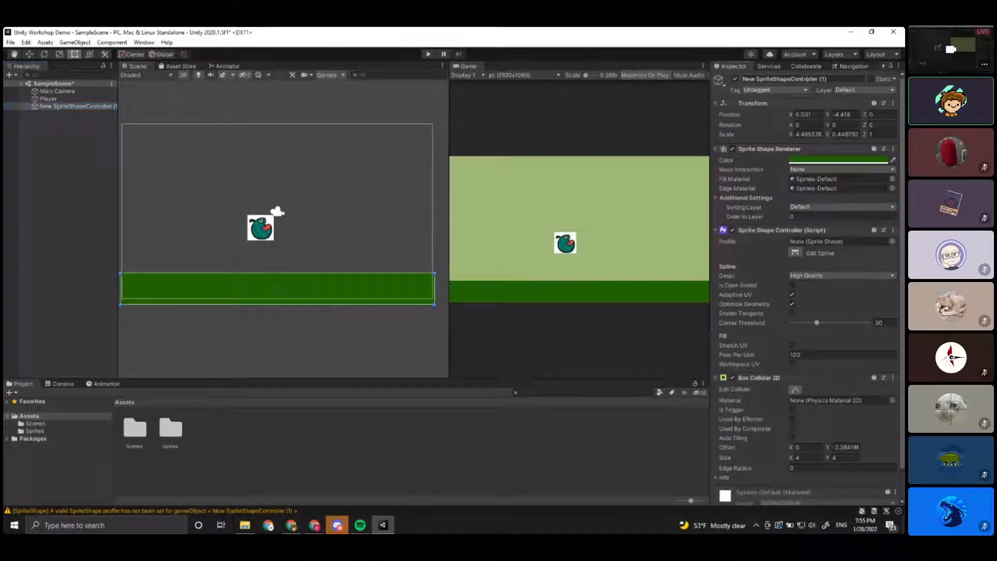
left_click(815, 78)
type("Ground")
key("Return")
left_click(12, 186)
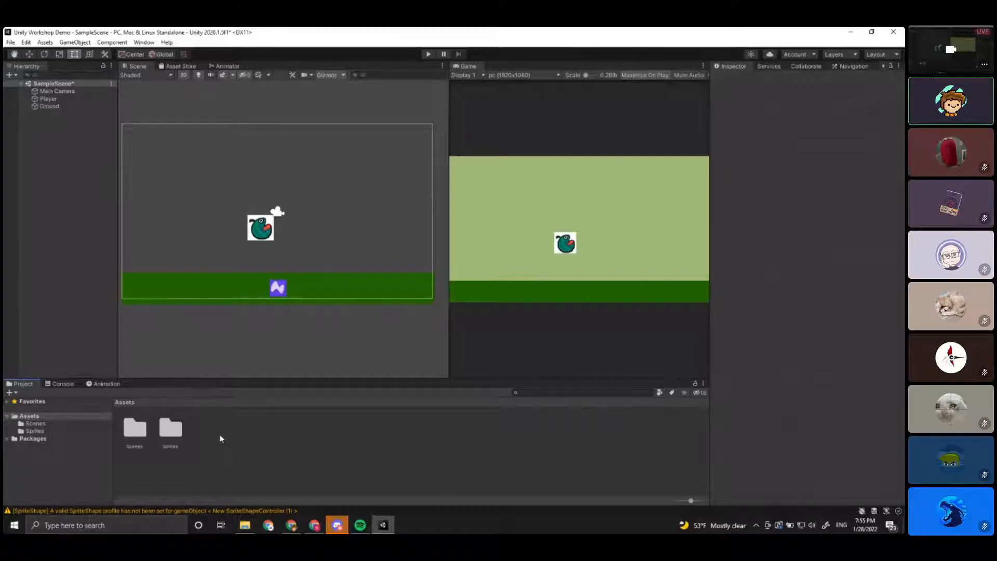
Create a new folder named Code in the project's Assets folder.
right_click(254, 436)
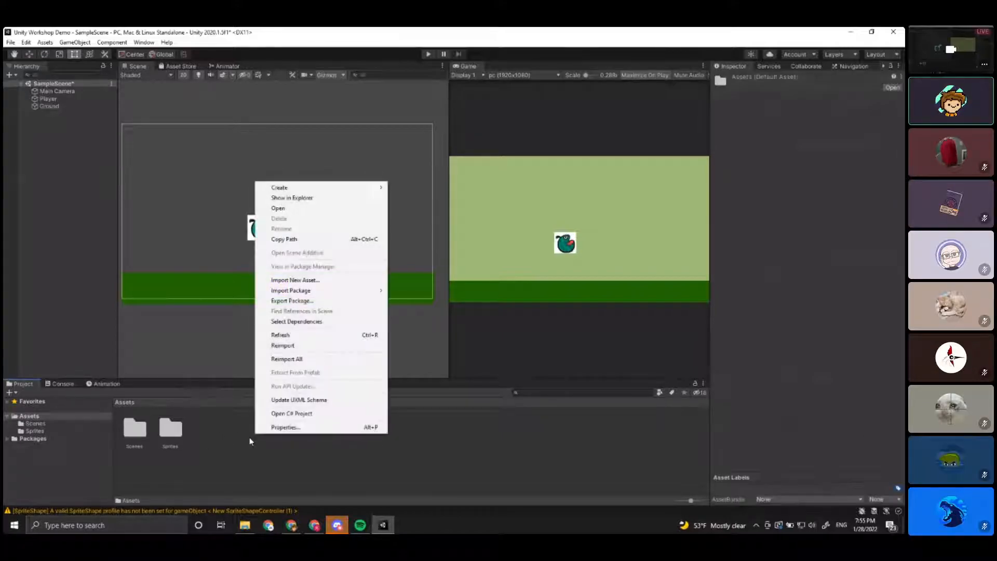
mouse_move(279, 188)
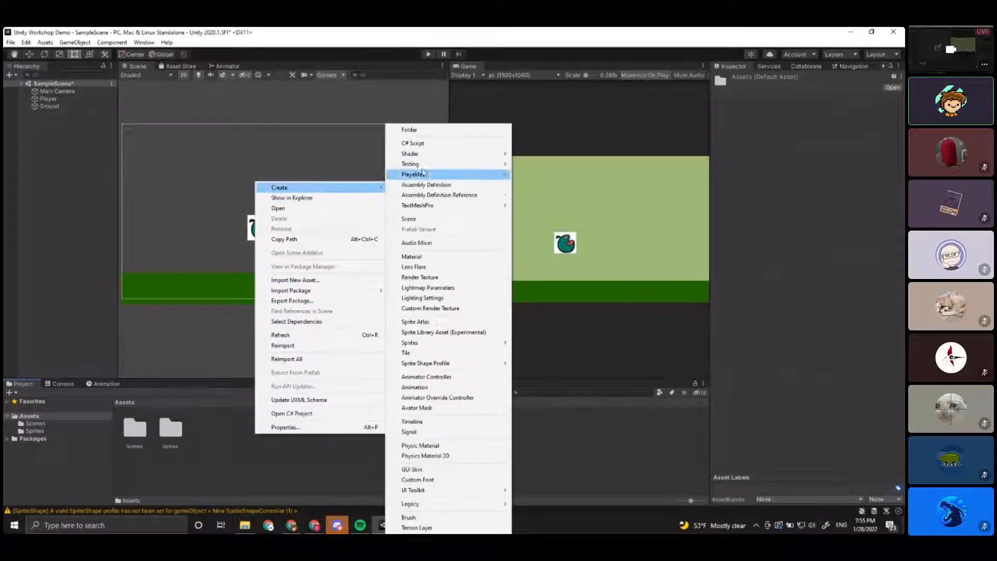
left_click(430, 134)
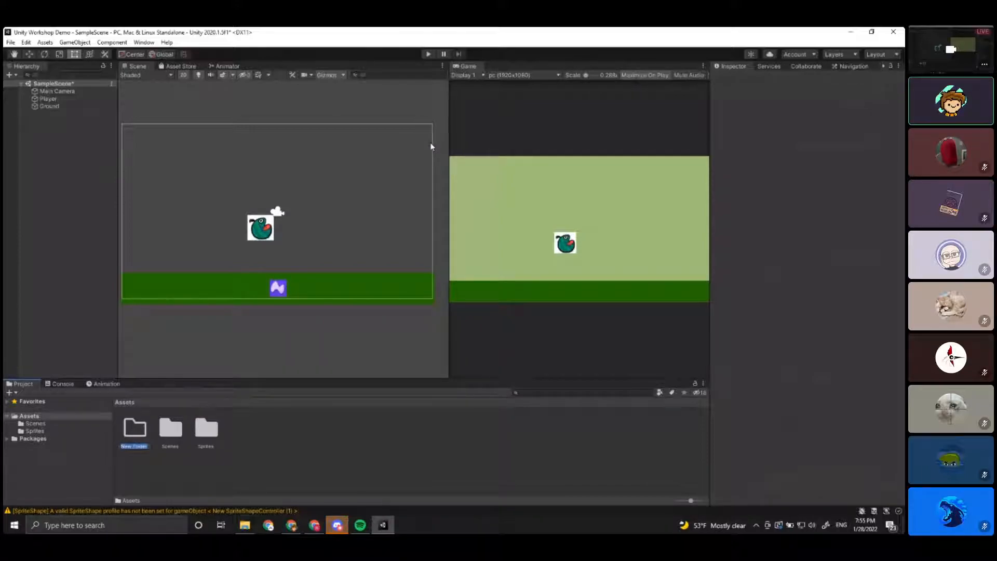
key("Return")
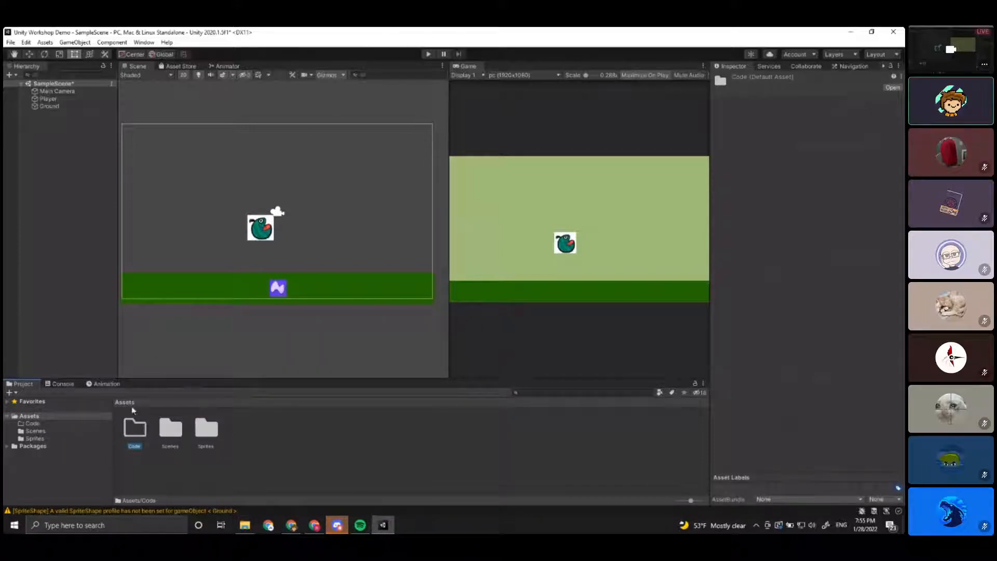
Create a C# script named PlayerController inside the Code folder.
double_click(139, 431)
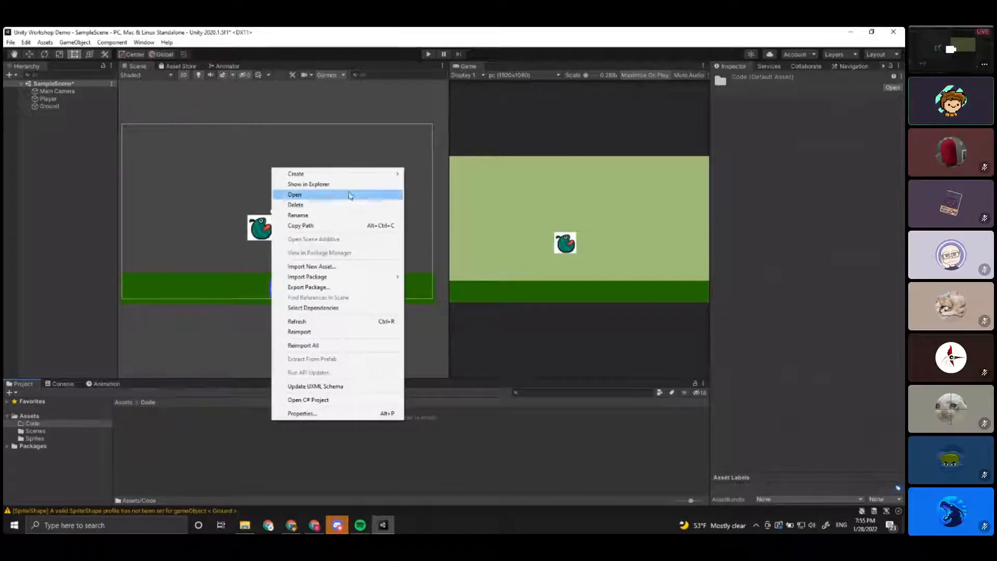
mouse_move(346, 177)
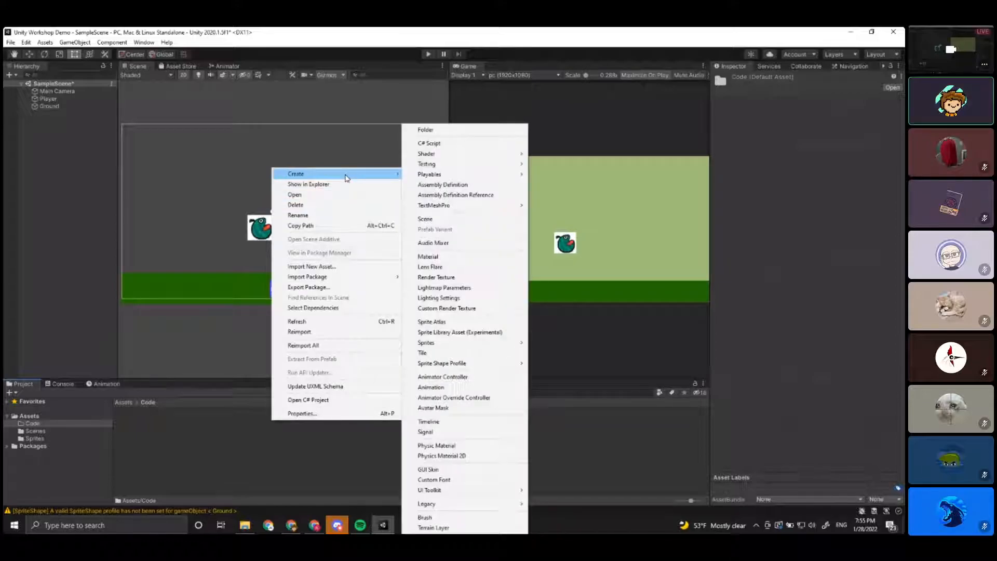
left_click(444, 145)
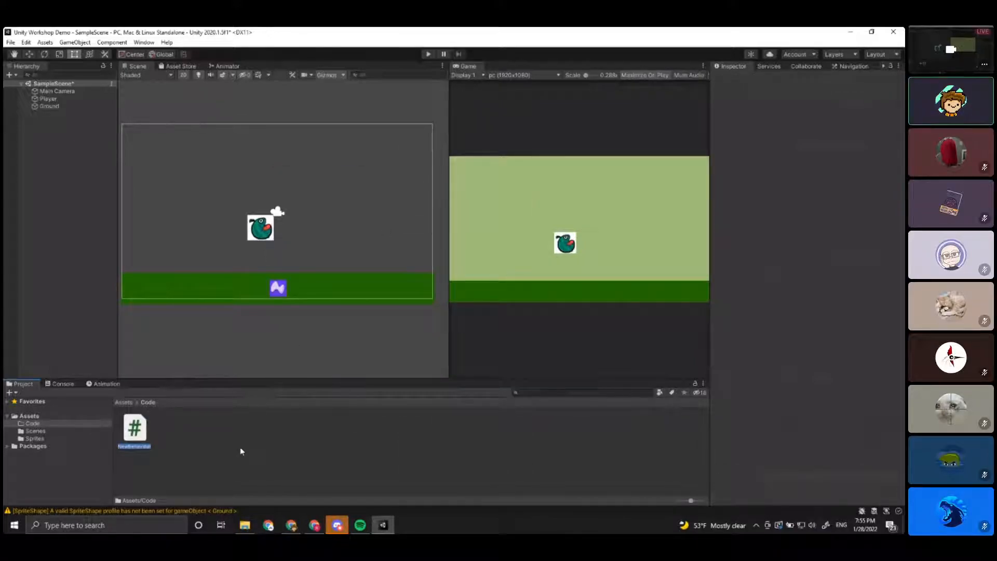
type("PlayerControll")
type("er")
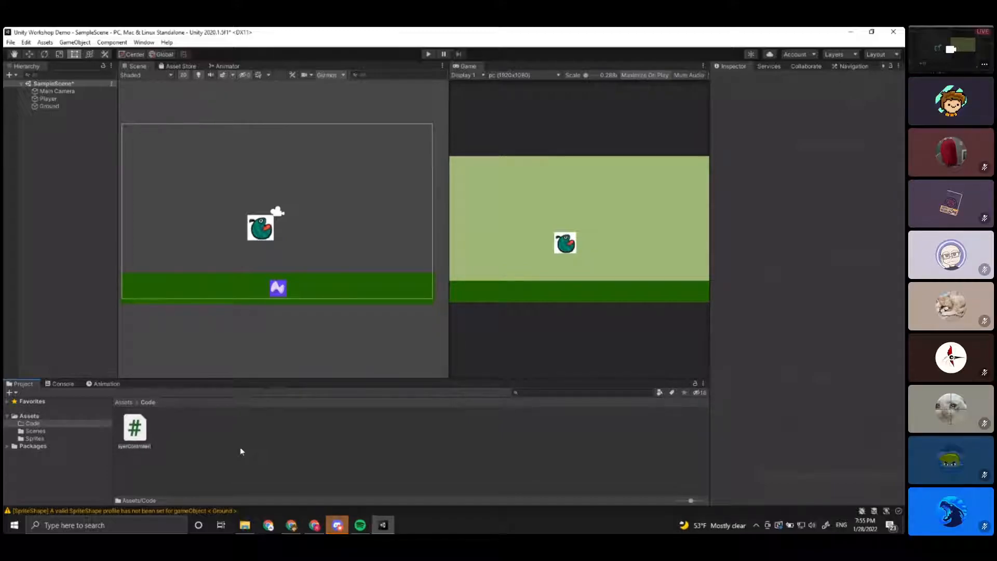
key("Return")
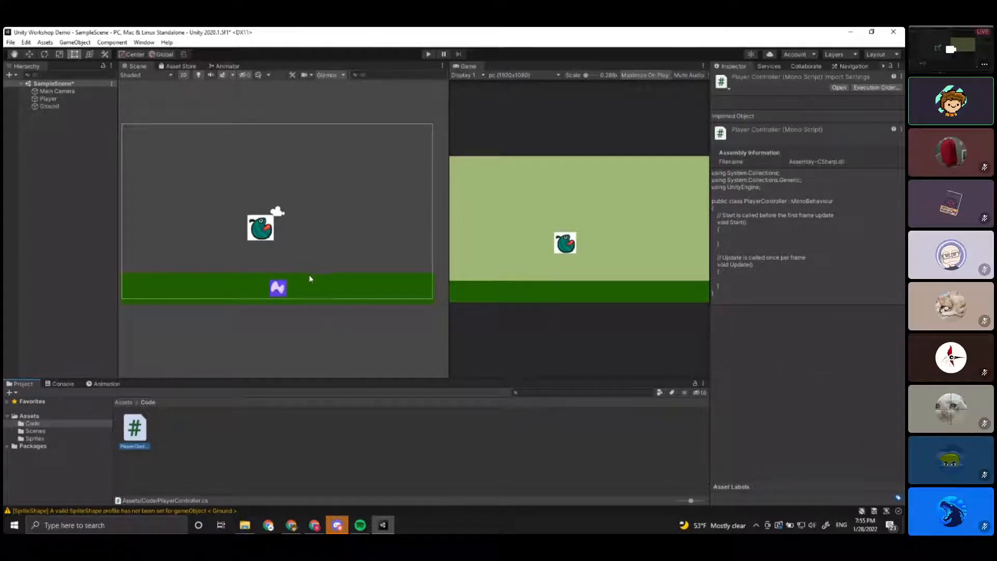
Open the PlayerController script in Visual Studio and maximize the editor window.
middle_click_drag(313, 278, 328, 310)
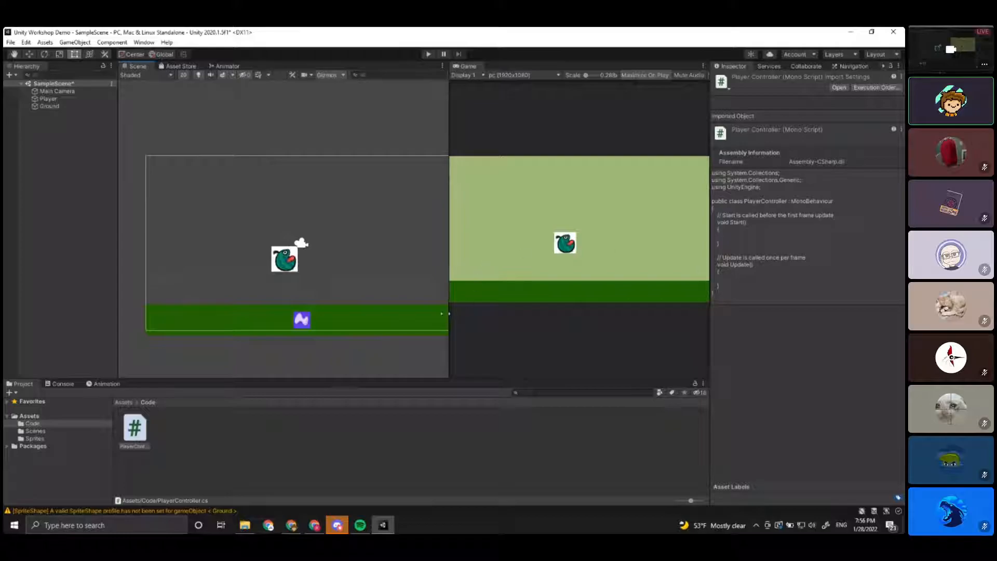
left_click(242, 460)
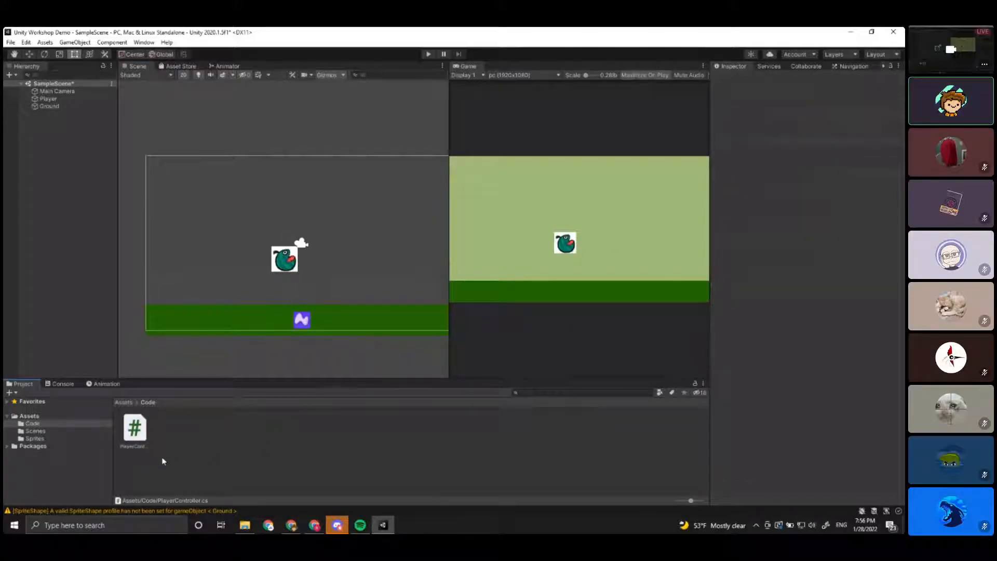
left_click(134, 428)
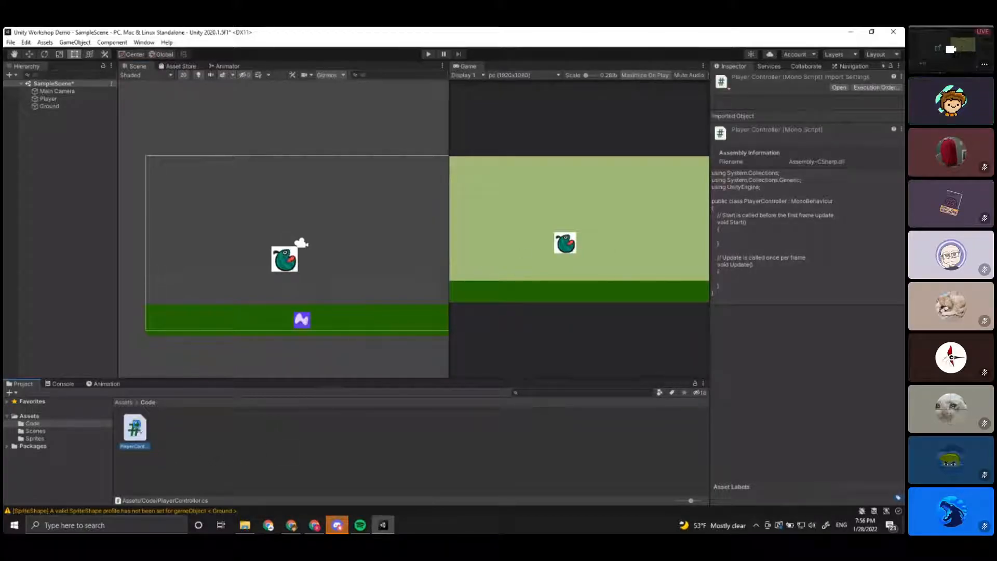
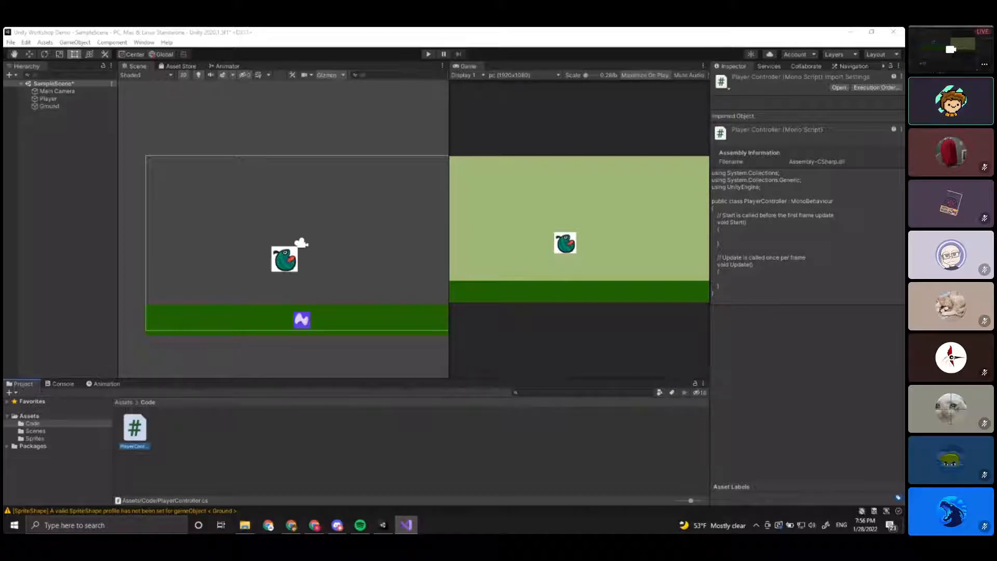
left_click_drag(722, 334, 400, 196)
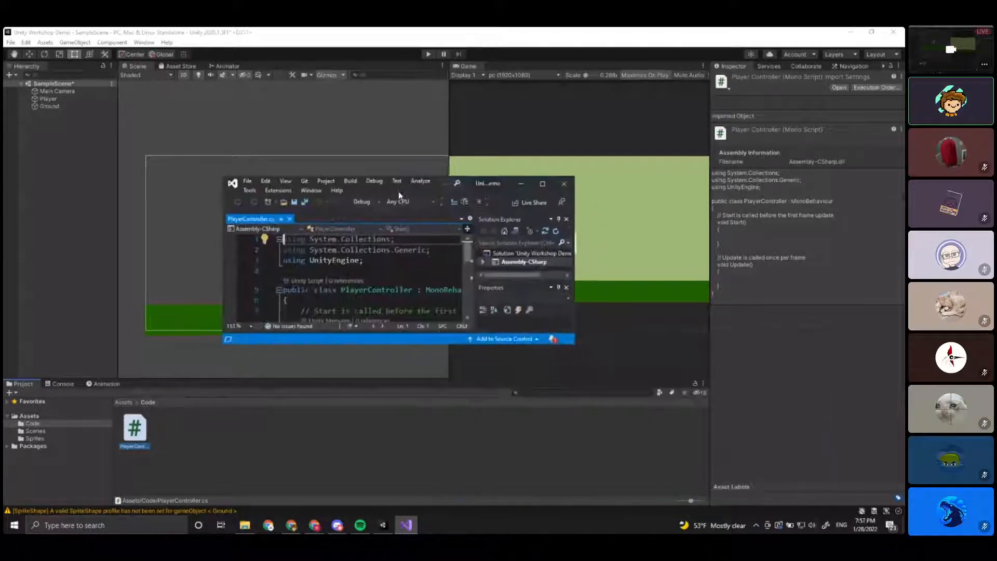
left_click(543, 184)
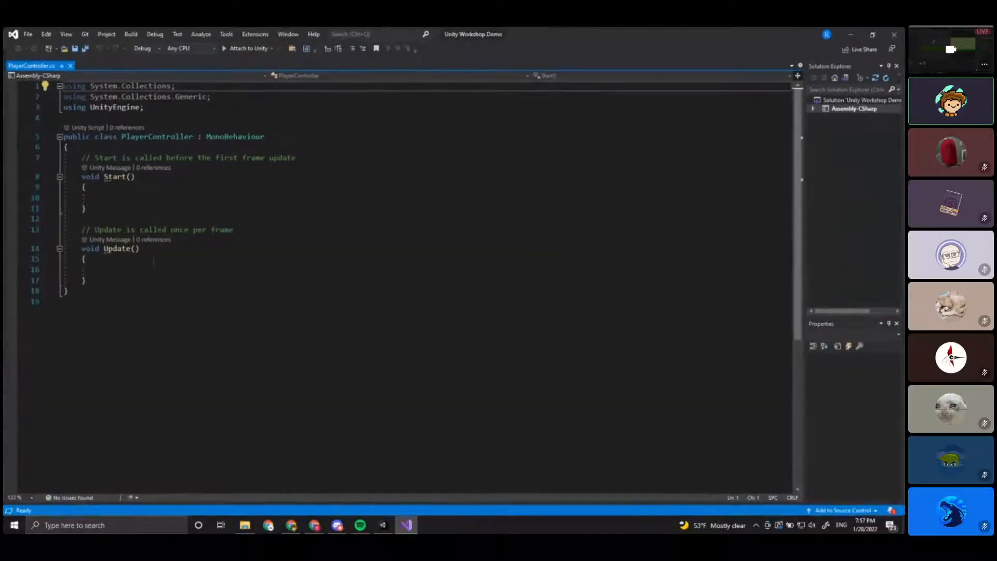
Examine the default Start and Update methods and the comment above Start in the PlayerController class.
left_click(193, 200)
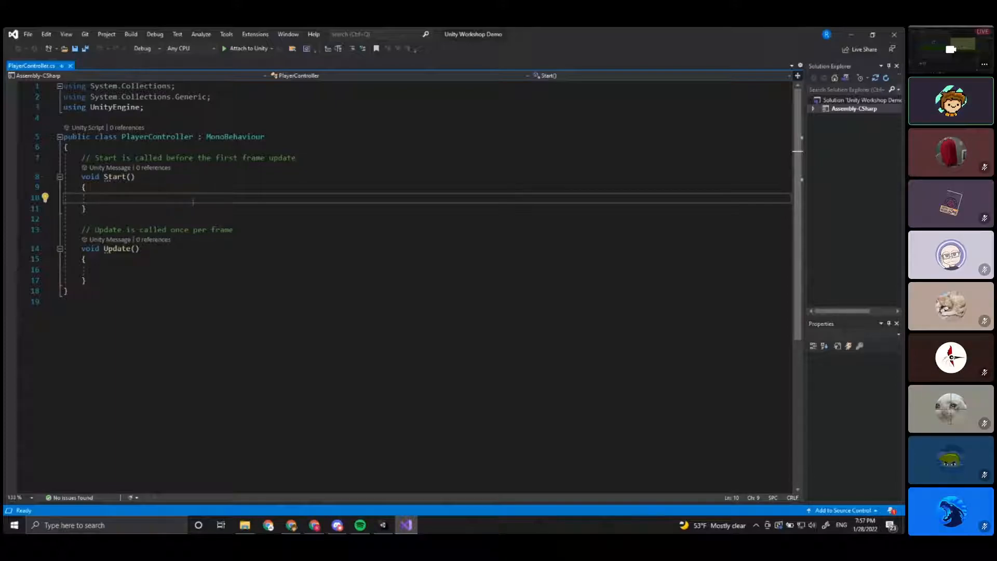
left_click(124, 275)
left_click_drag(123, 276, 83, 158)
left_click(102, 202)
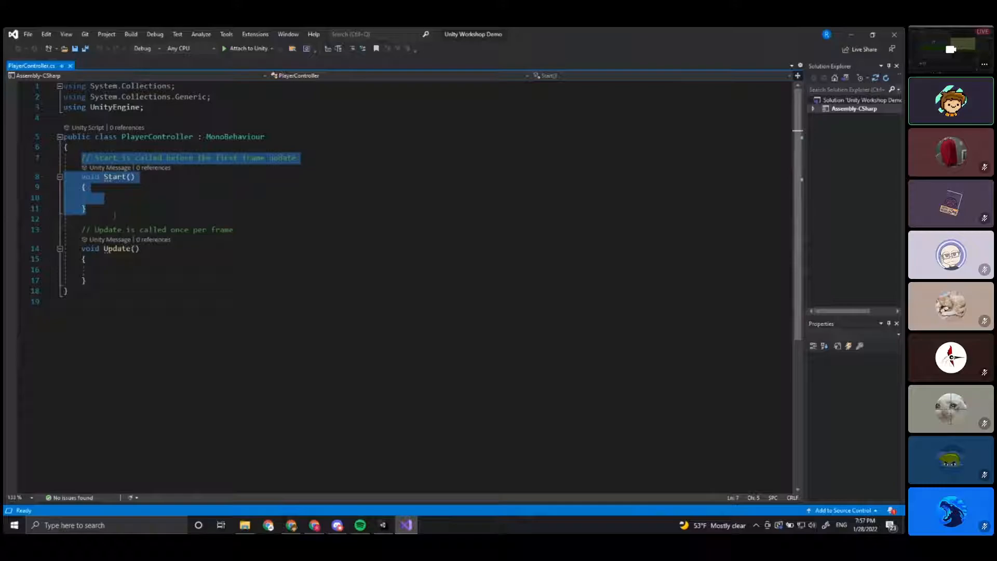
left_click_drag(102, 280, 82, 230)
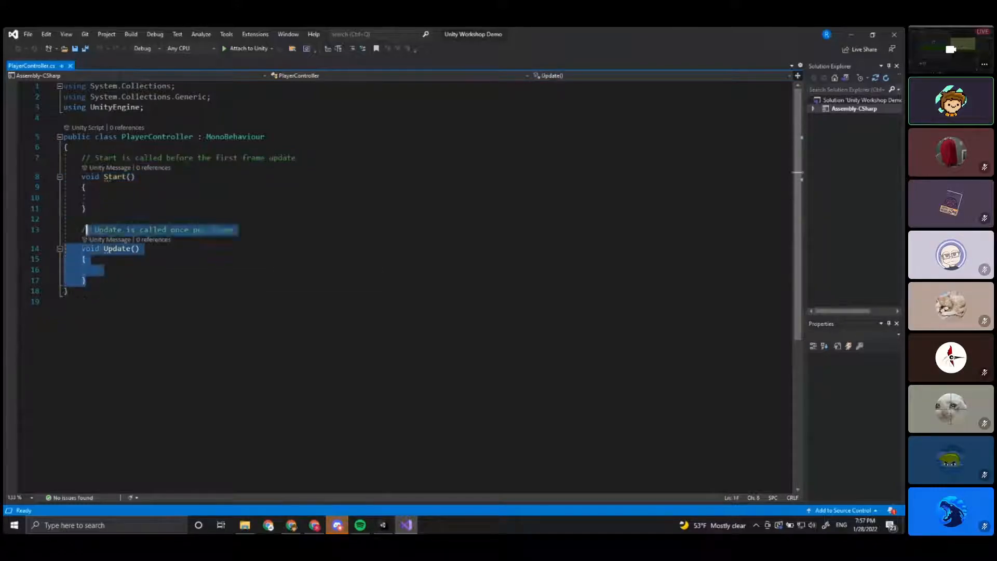
left_click(99, 198)
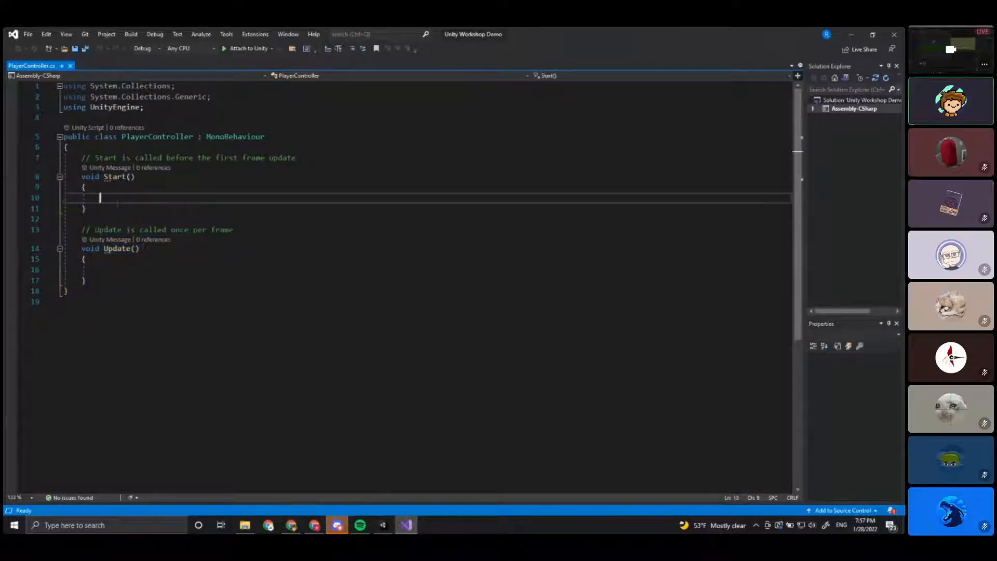
left_click_drag(325, 158, 100, 157)
Try out a throwaway comment line above the Start method's comment, and delete it again.
left_click(118, 148)
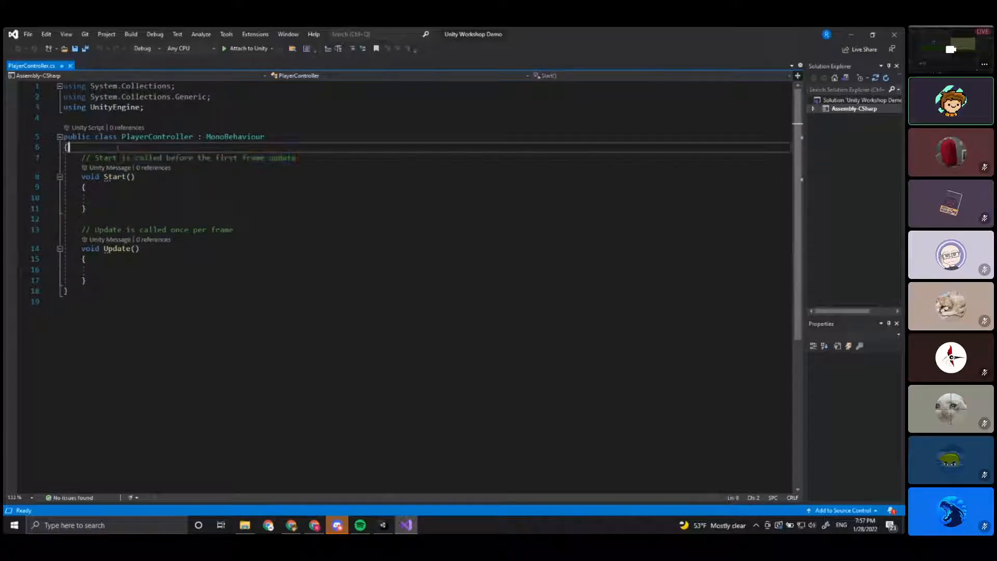
key("Return")
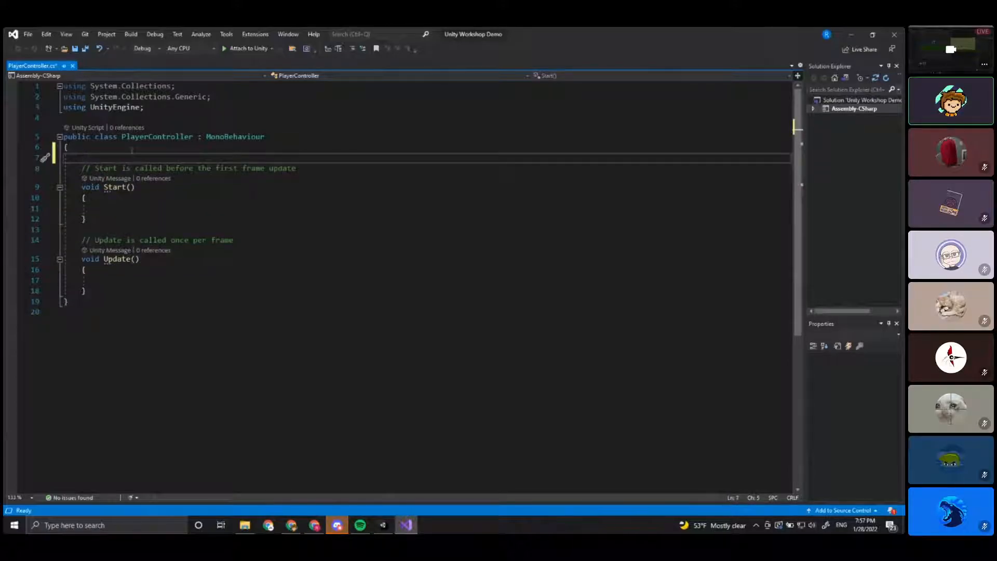
type("//")
type(" ads;lkfjalsdkfjkfjaa")
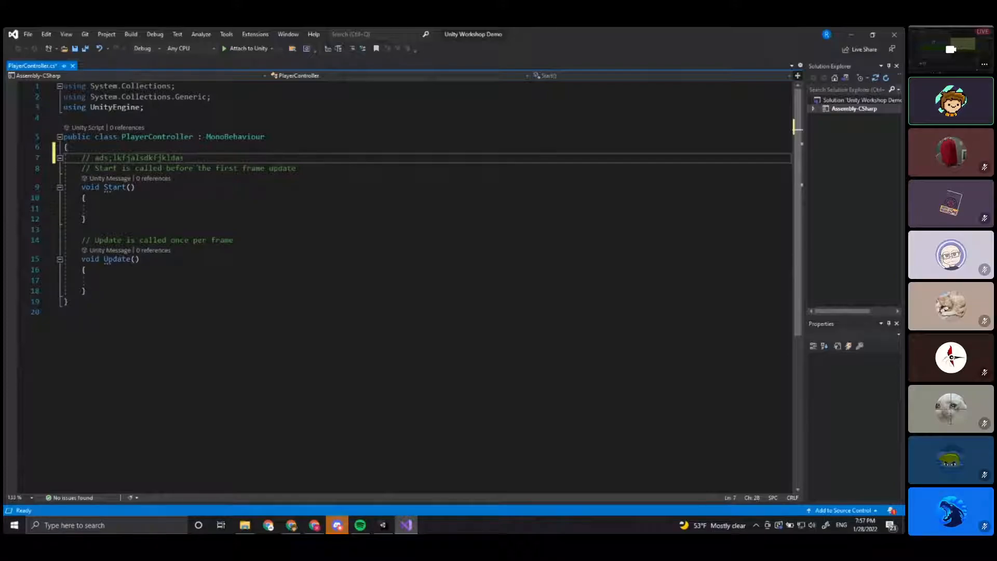
left_click_drag(193, 158, 82, 159)
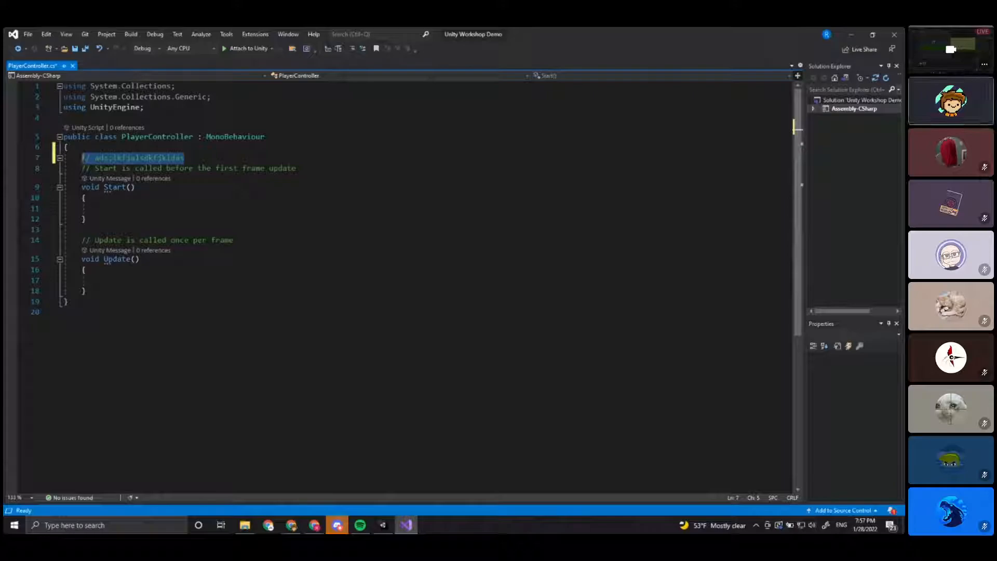
type("// asdfjlke")
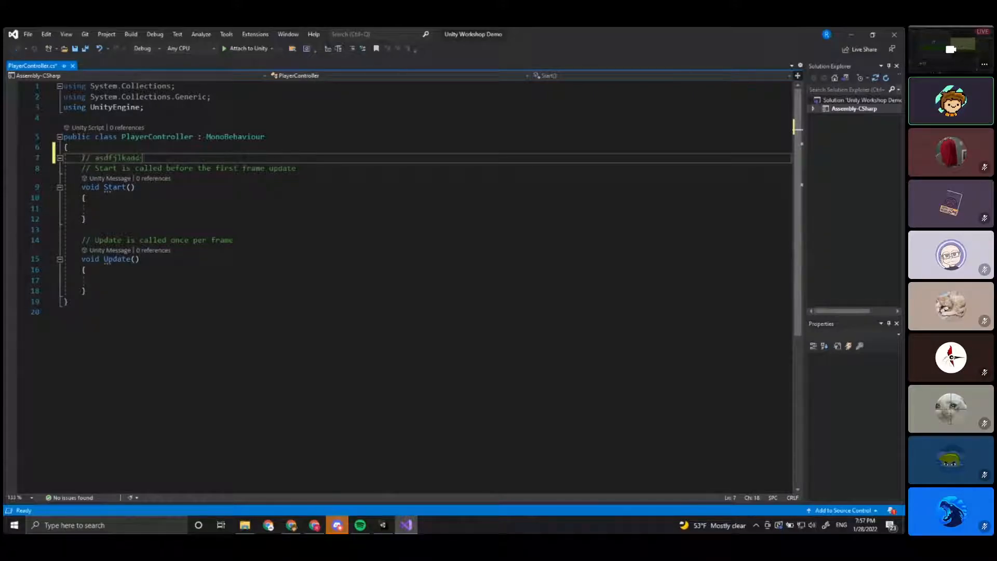
key("BackSpace")
key("shift+Up")
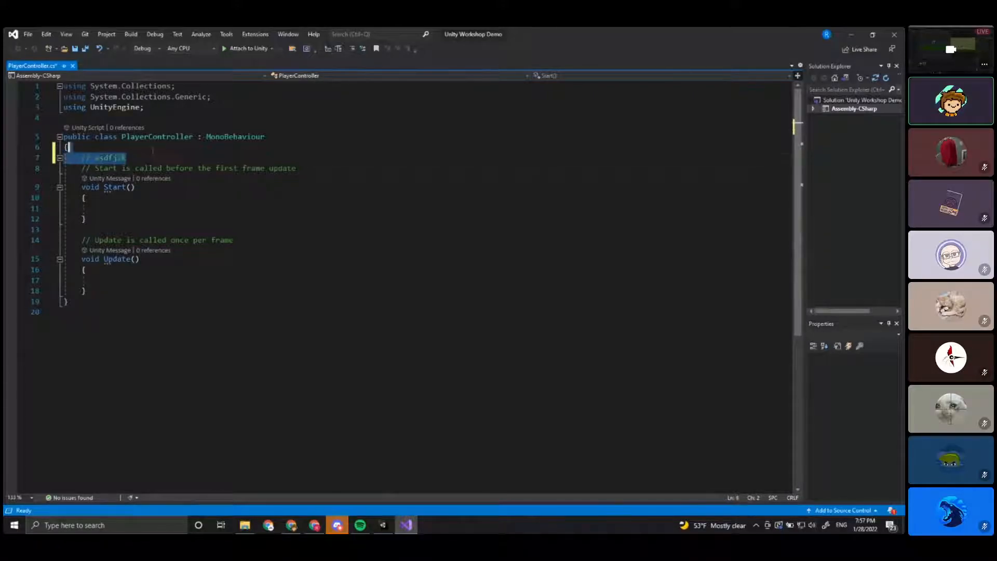
key("BackSpace")
key("Down")
key("End")
Review when Start and Update are called by reading their comments and method blocks through the class's closing brace.
left_click_drag(95, 157, 306, 157)
left_click(306, 159)
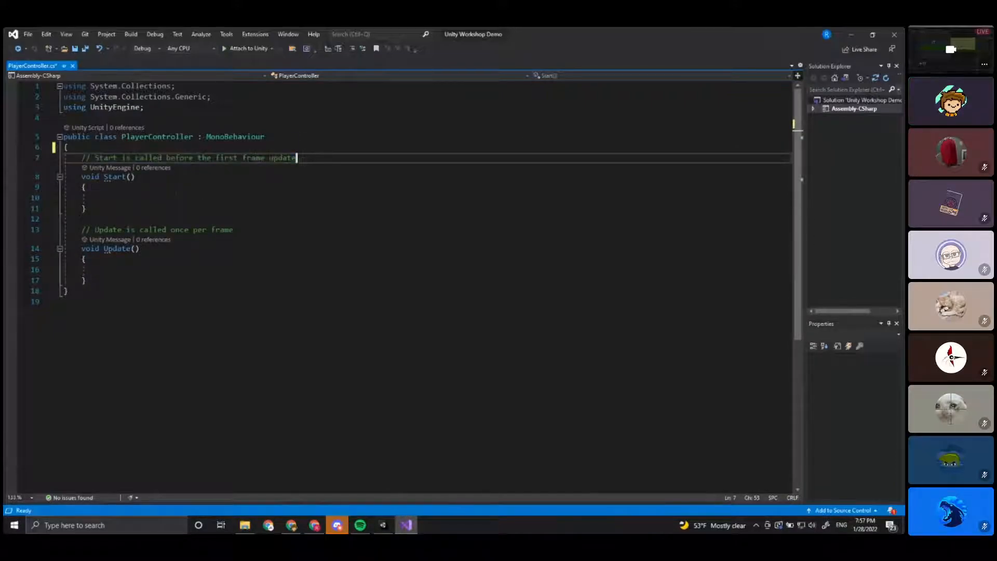
left_click_drag(86, 209, 82, 158)
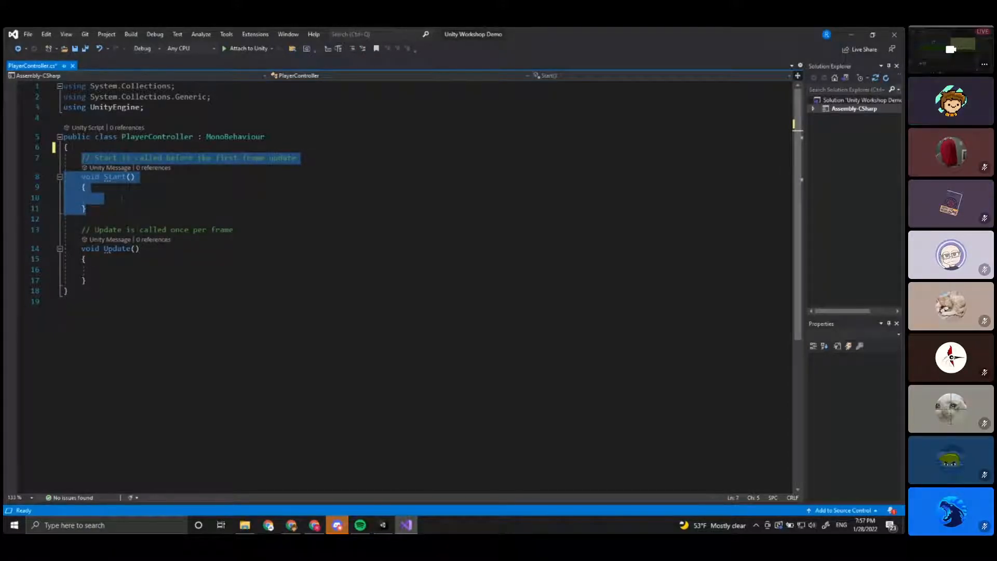
left_click_drag(233, 230, 82, 230)
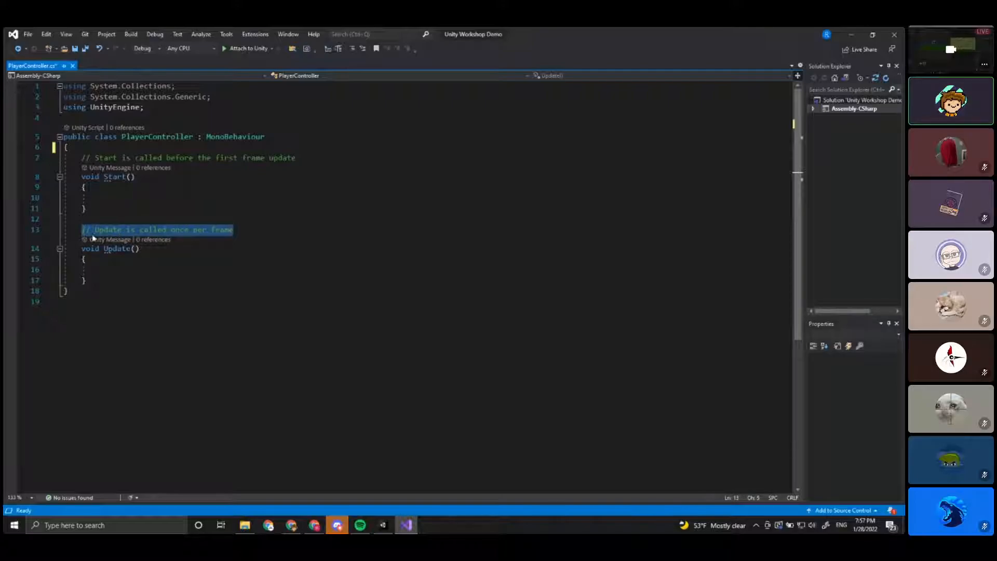
left_click_drag(114, 285, 87, 230)
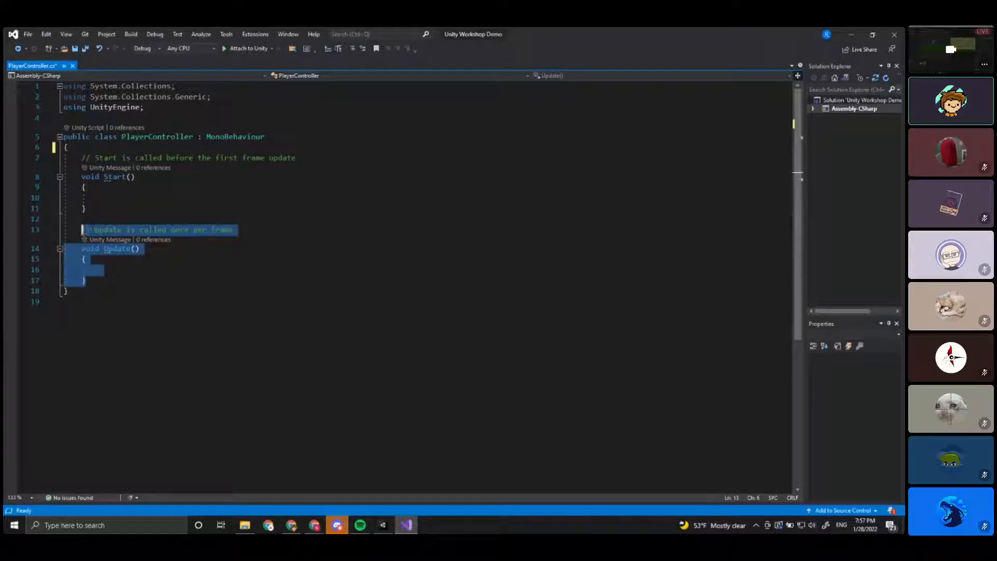
left_click(72, 291)
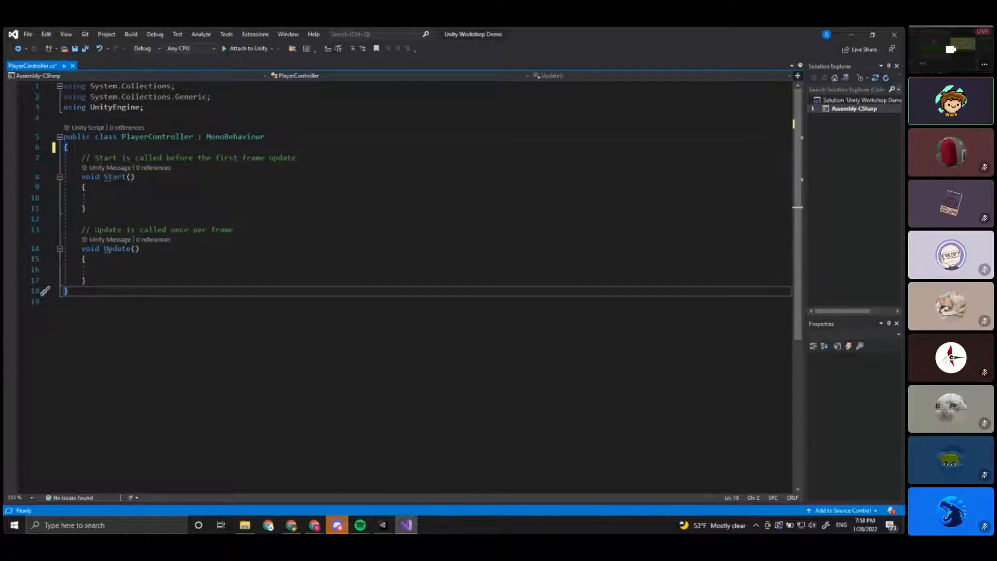
Examine the parts of the Start method: its void return type, name, parentheses and enclosing braces.
double_click(90, 177)
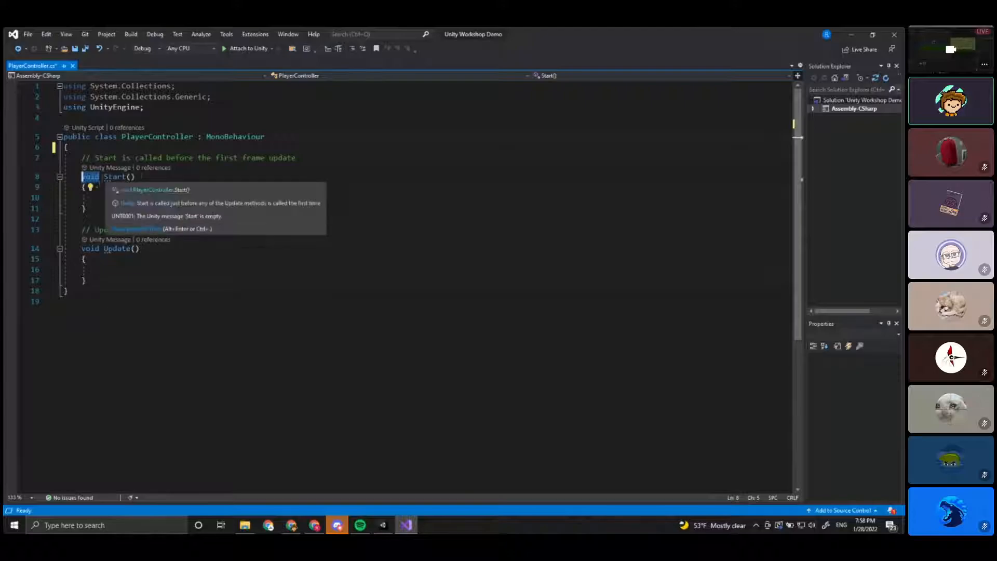
key("End")
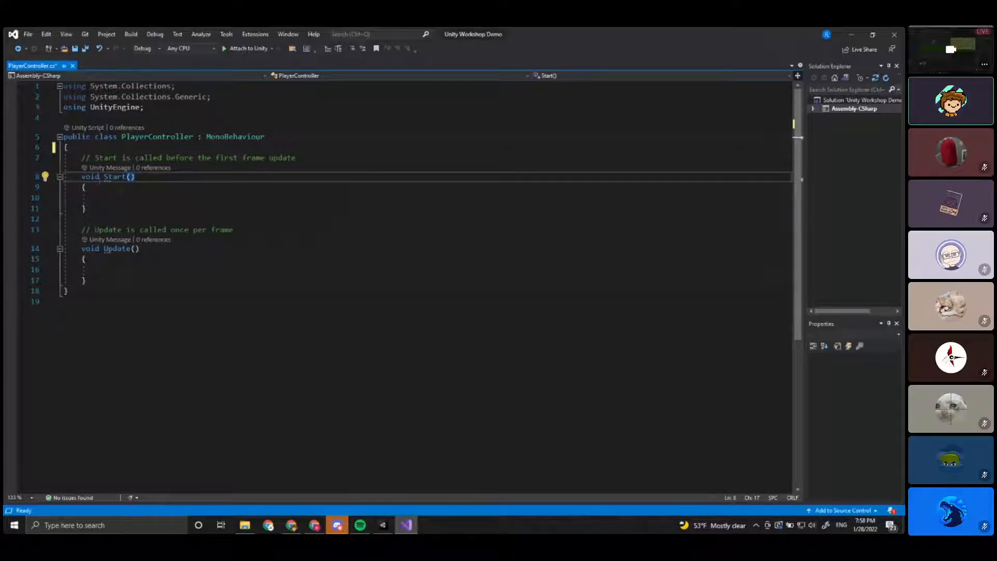
left_click_drag(135, 178, 104, 177)
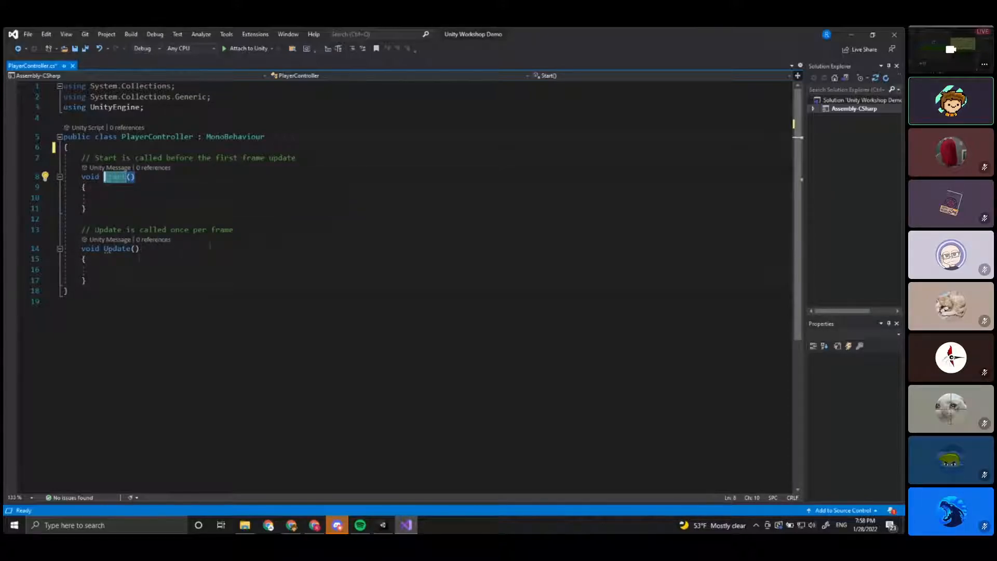
left_click(86, 209)
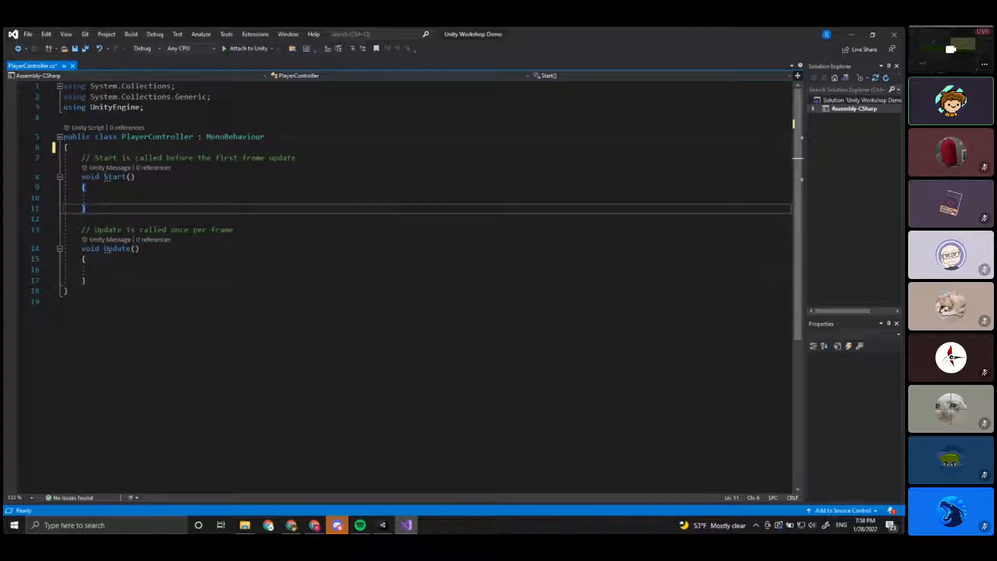
left_click_drag(99, 177, 127, 177)
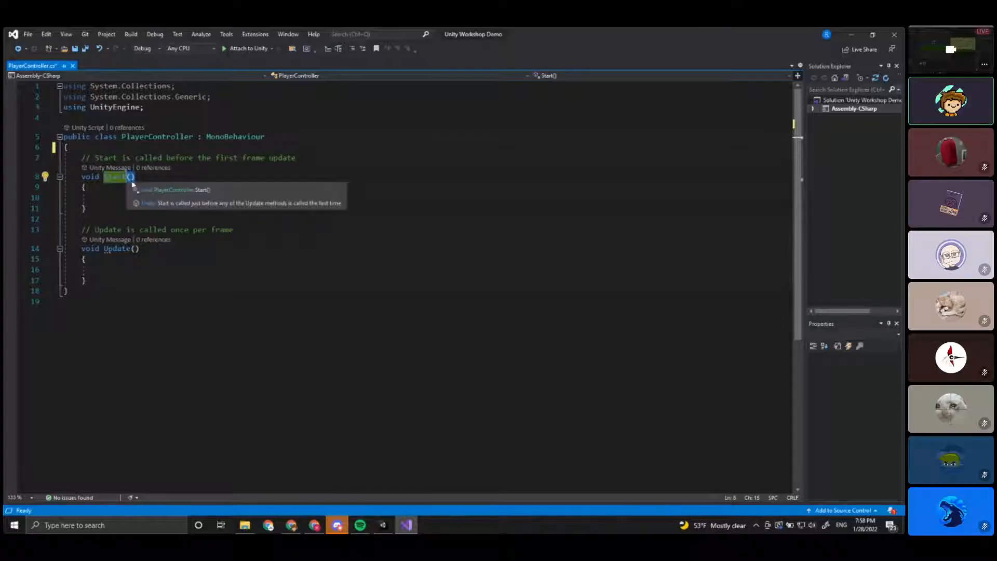
left_click(86, 188)
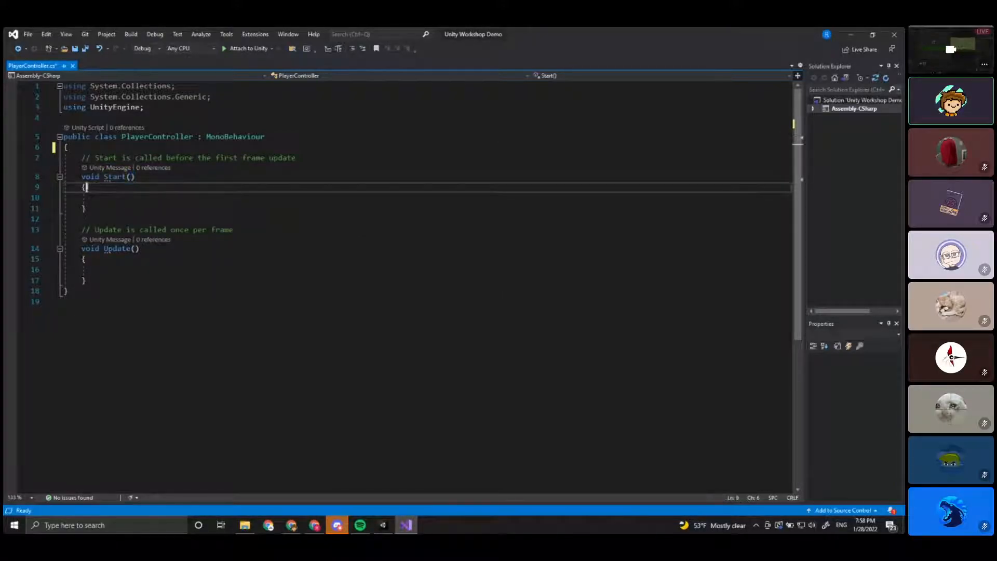
left_click(110, 207)
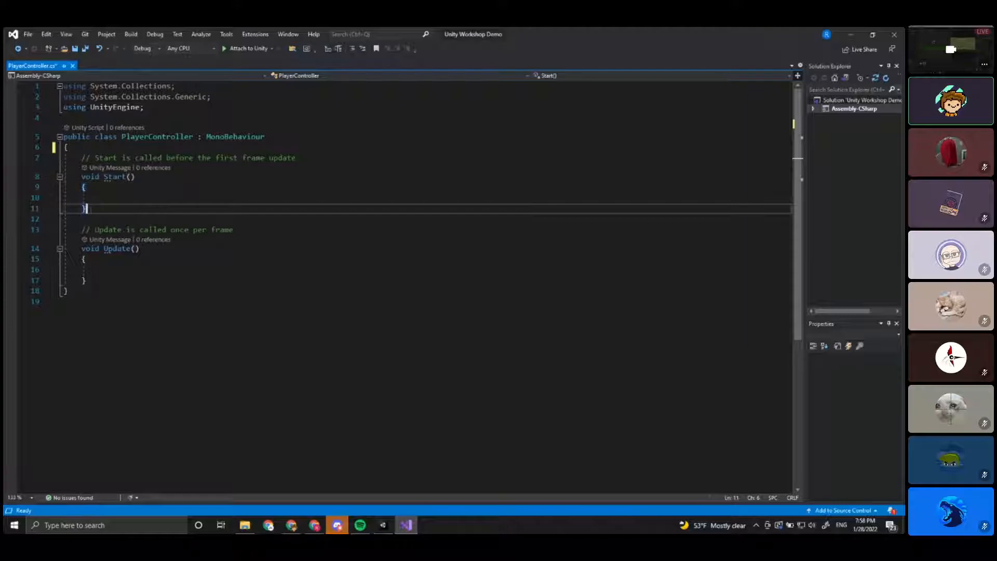
Try out two throwaway lines of random text inside the Start method's braces, and delete them again.
left_click(111, 198)
type("akfkadjs")
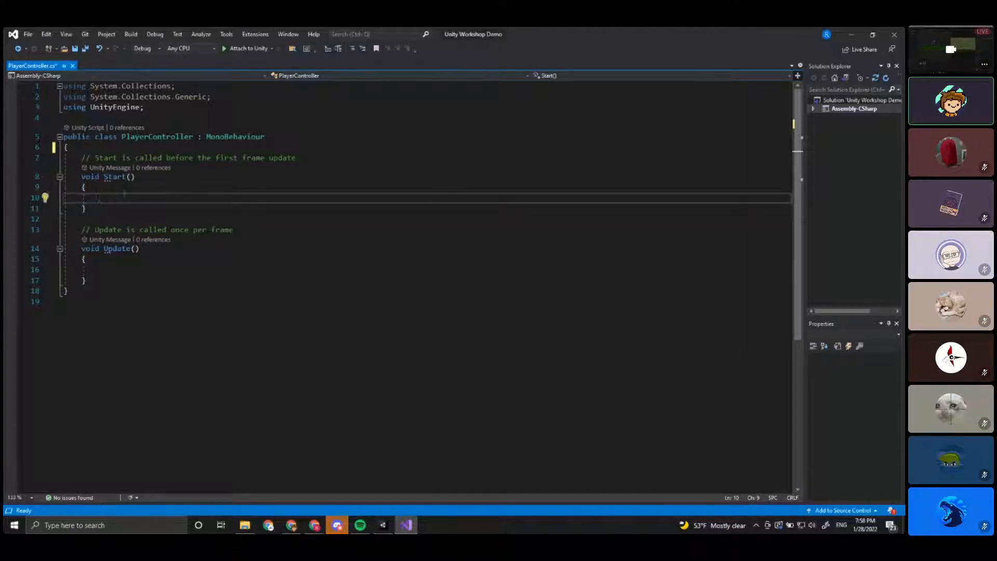
type("klfjdaskl")
key("Return")
type("klasjfdkldsa")
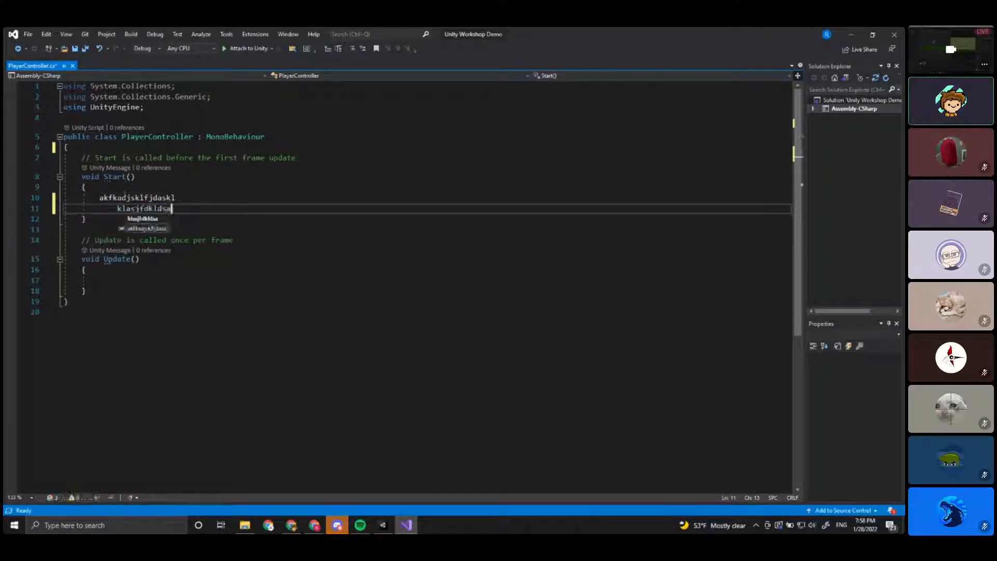
left_click_drag(171, 209, 100, 198)
key("BackSpace")
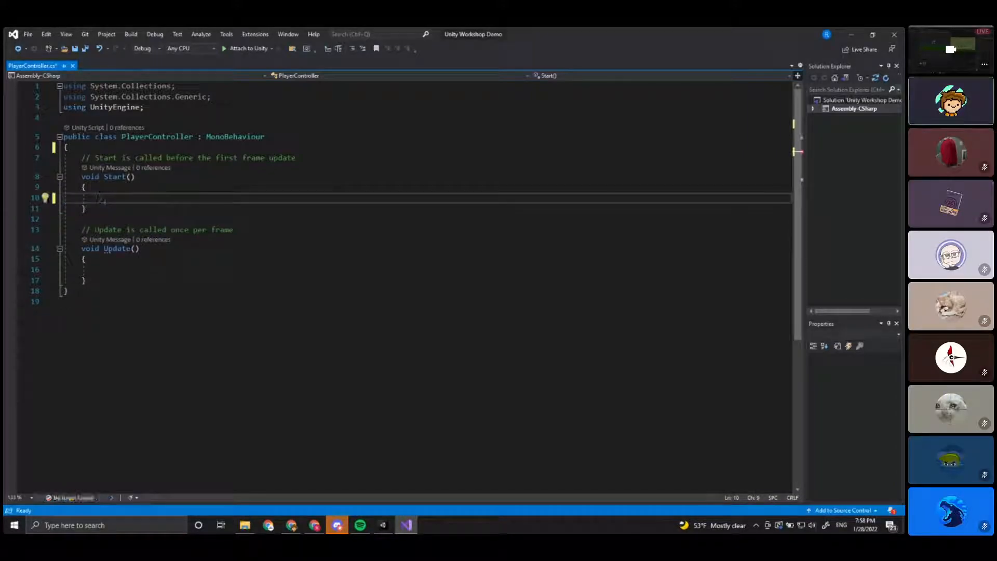
Save the PlayerController script and switch to Unity.
left_click(168, 248)
key("ctrl+s")
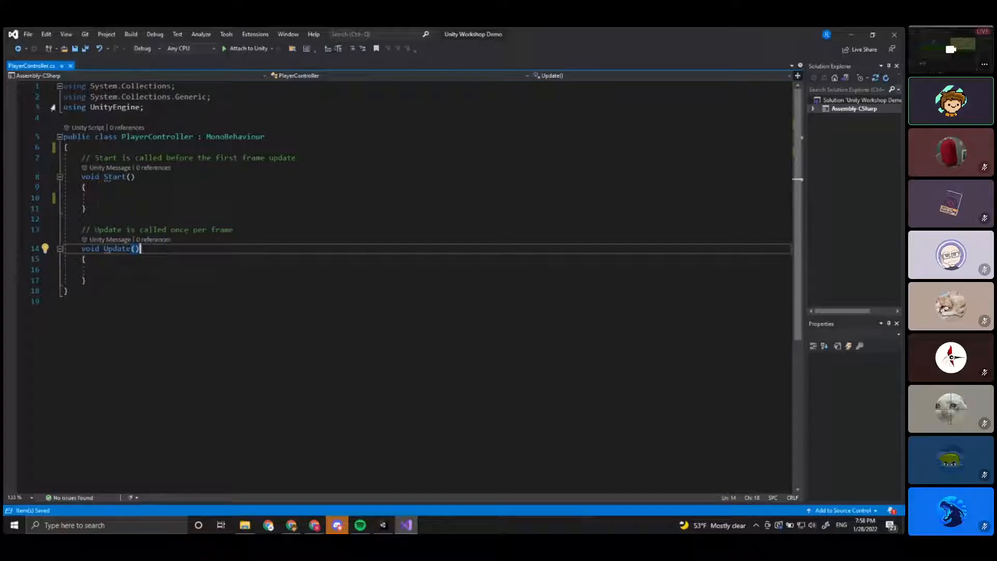
left_click(382, 525)
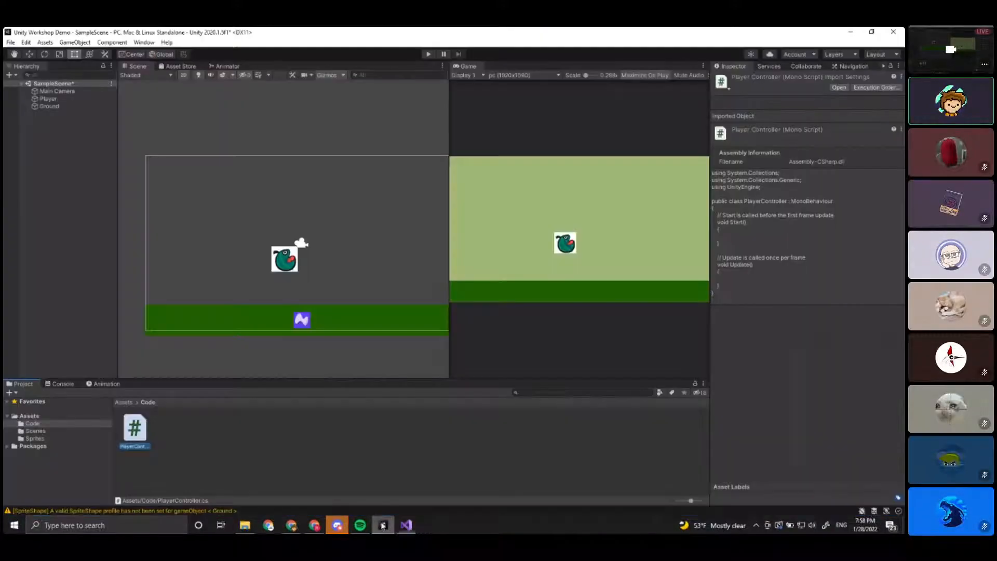
Collapse the Player's Rigidbody 2D, Sprite Renderer and Box Collider 2D components, and attach the PlayerController script to the Player.
left_click(52, 106)
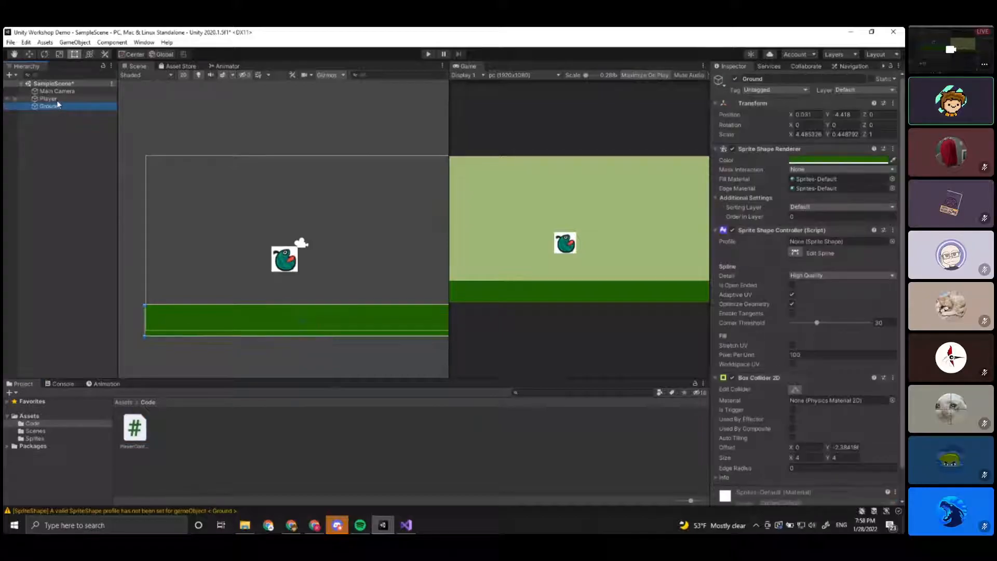
left_click(57, 100)
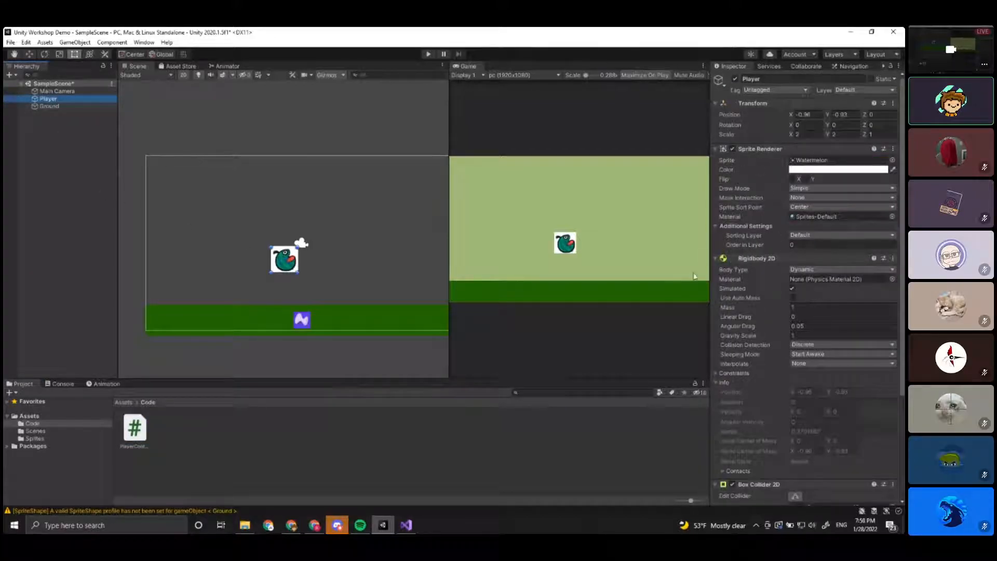
left_click(715, 258)
left_click(715, 149)
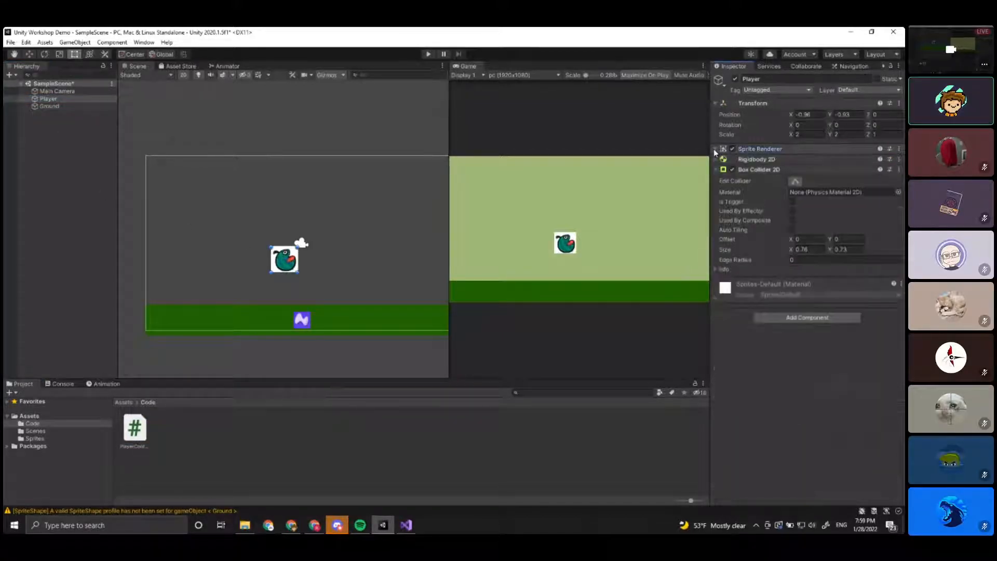
left_click(717, 170)
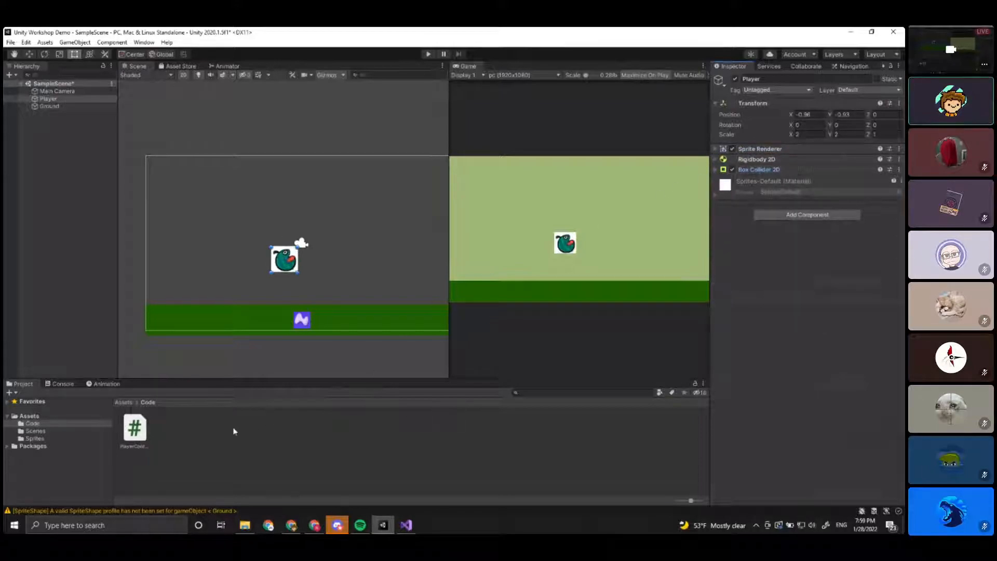
left_click_drag(141, 434, 67, 102)
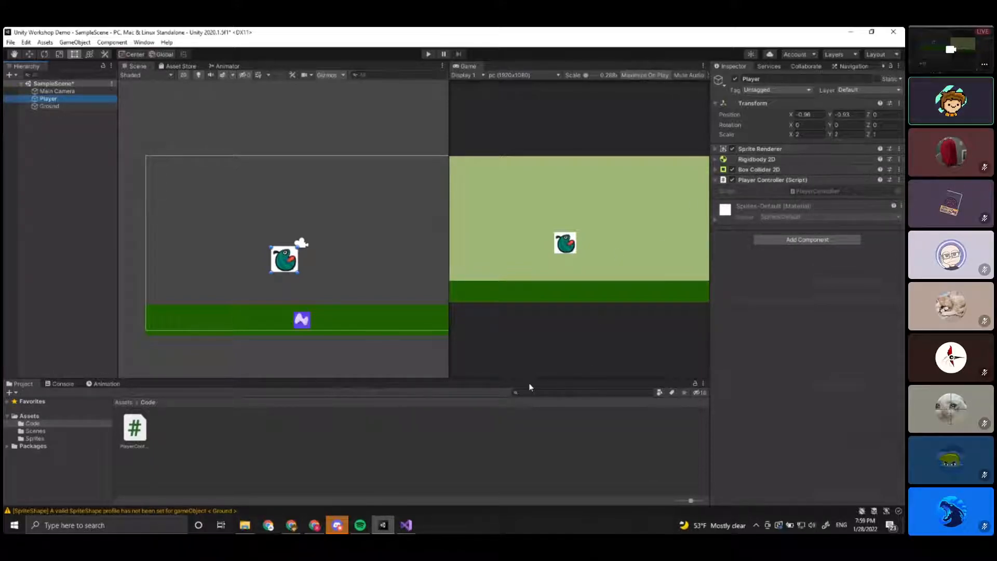
Examine the Player's Rigidbody 2D properties in Unity alongside the Start and Update method bodies in Visual Studio.
left_click(412, 526)
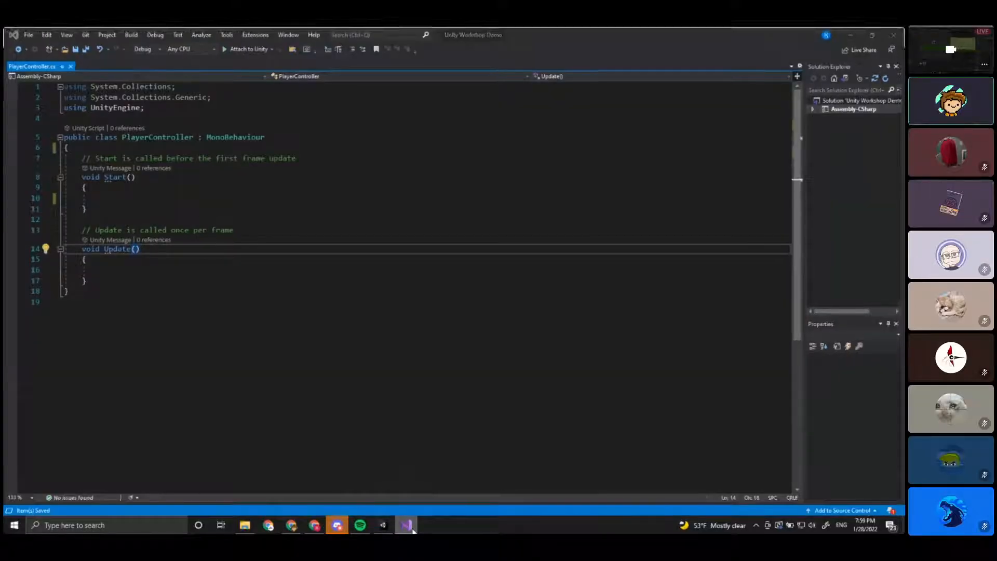
left_click(382, 525)
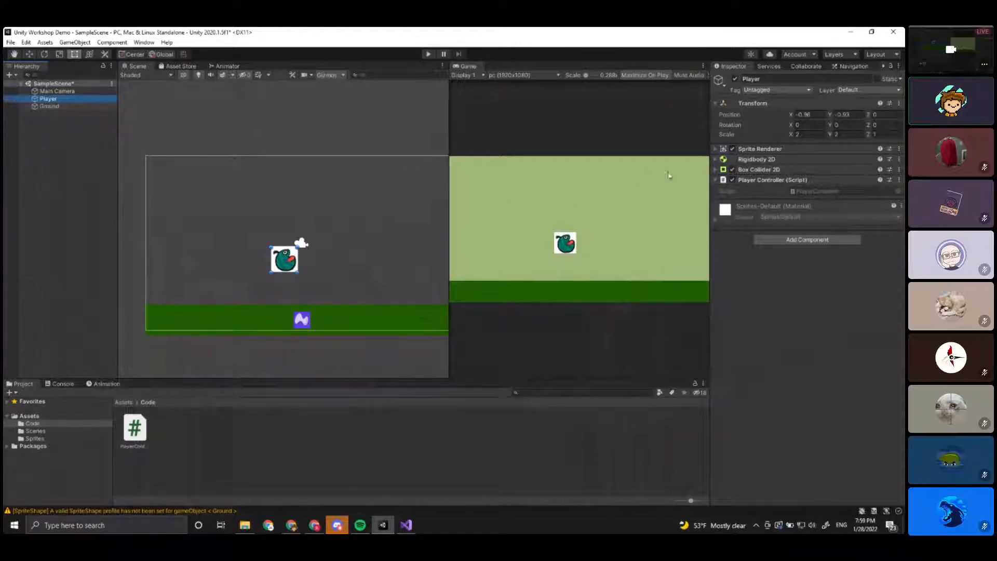
left_click(756, 159)
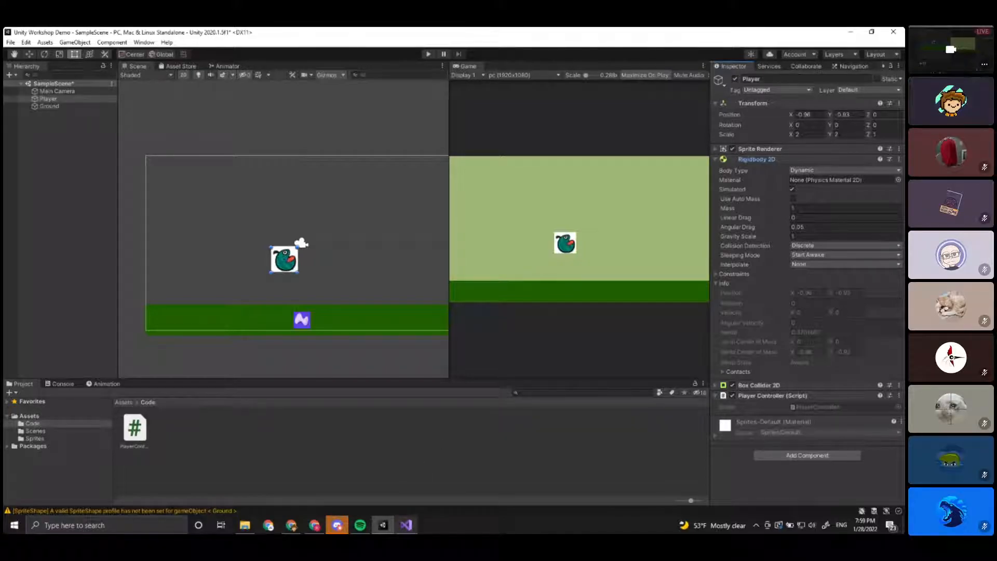
left_click(406, 524)
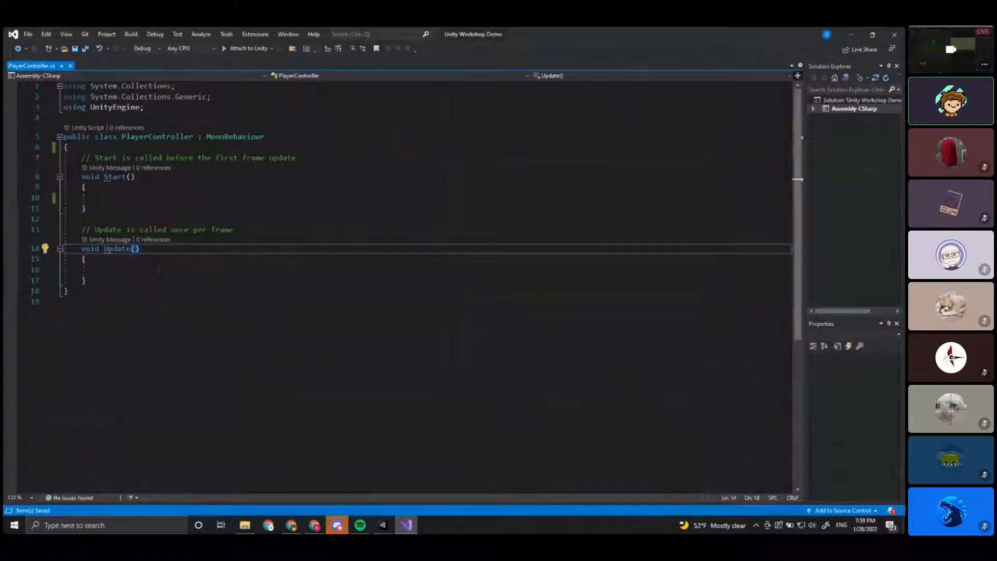
left_click(161, 269)
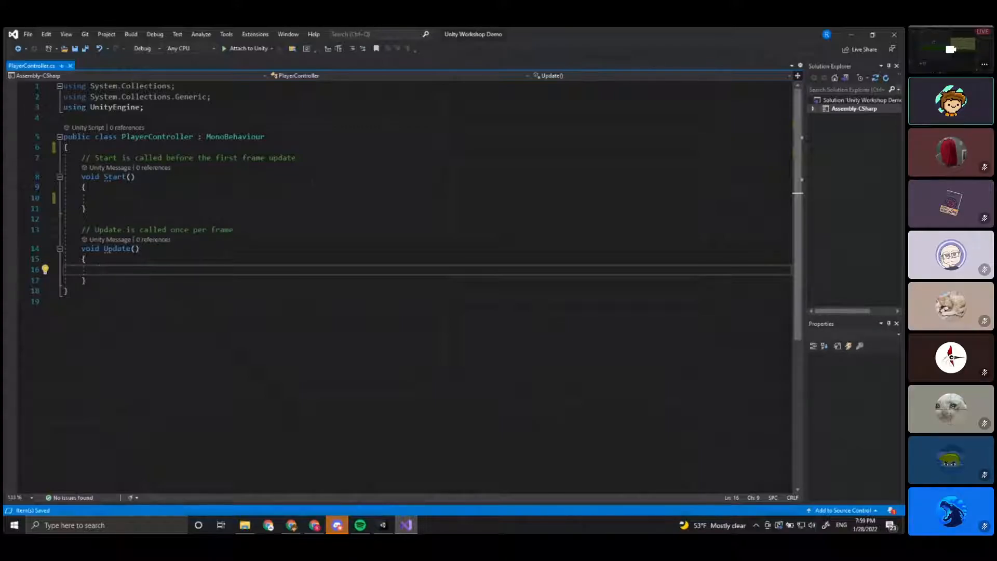
left_click(194, 197)
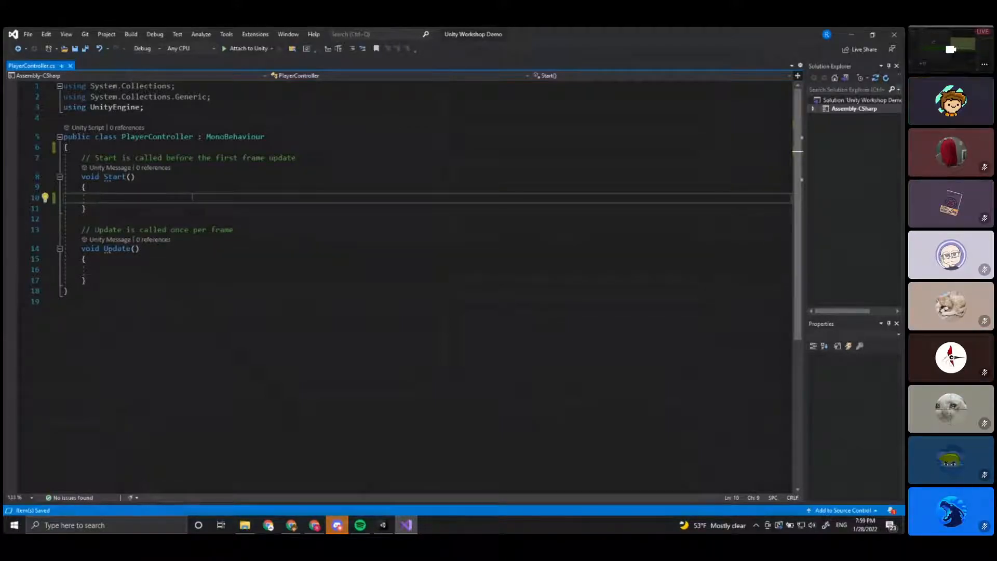
left_click(383, 524)
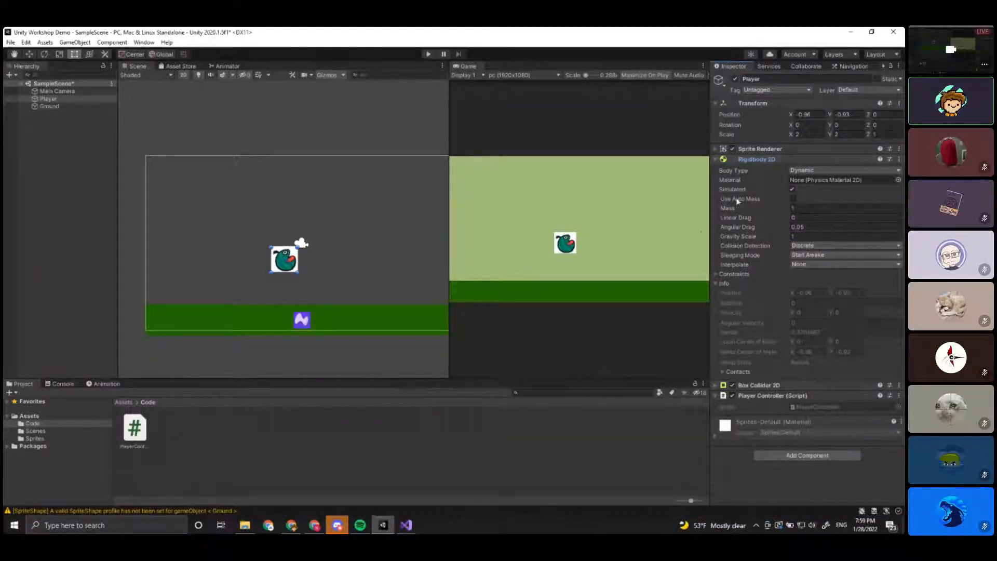
Switch to Visual Studio and begin a field declaration of type Rigidbody2D on a new line above the Start method's comment.
left_click(406, 524)
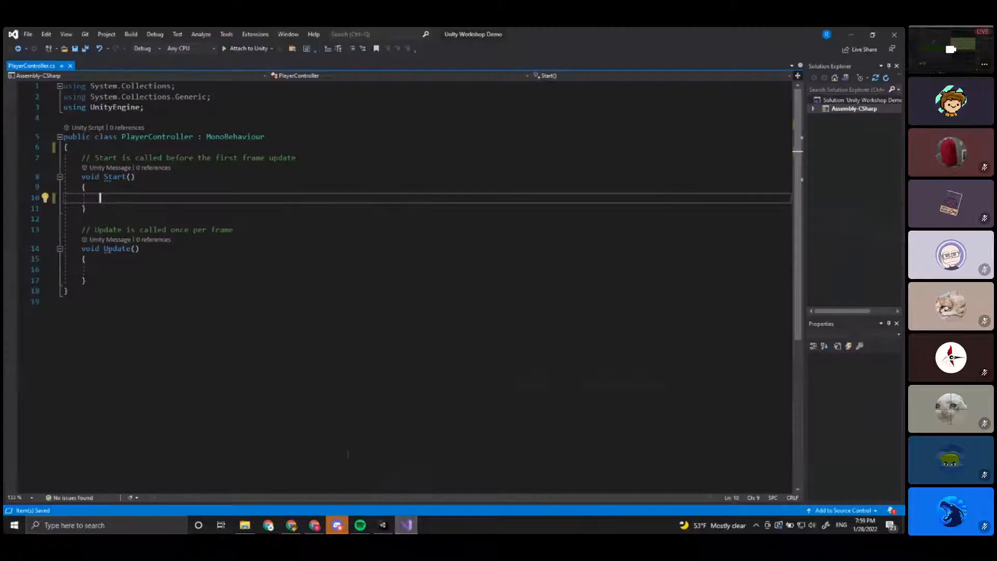
left_click(319, 149)
key("Return")
key("Return")
key("Up")
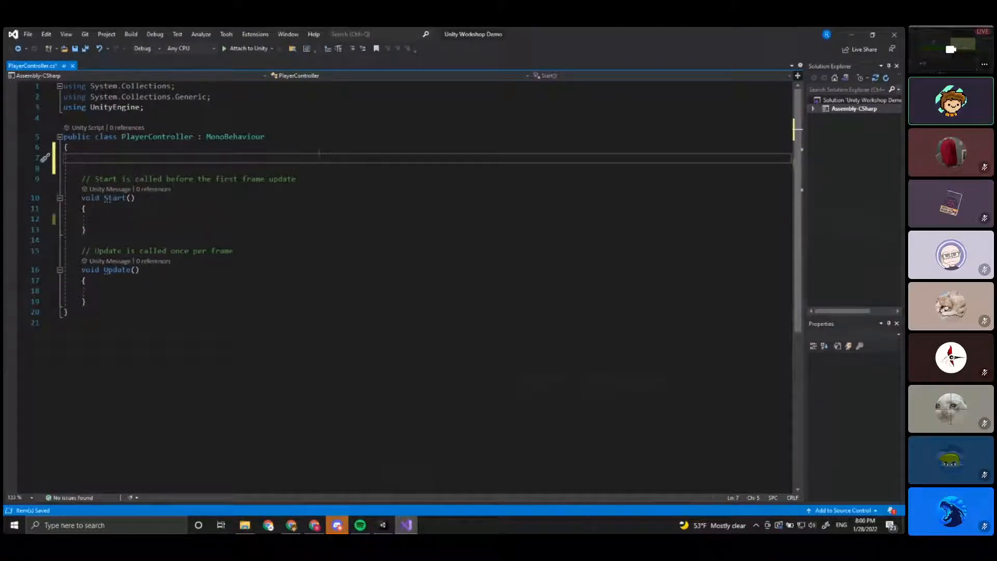
type("Rigidbody")
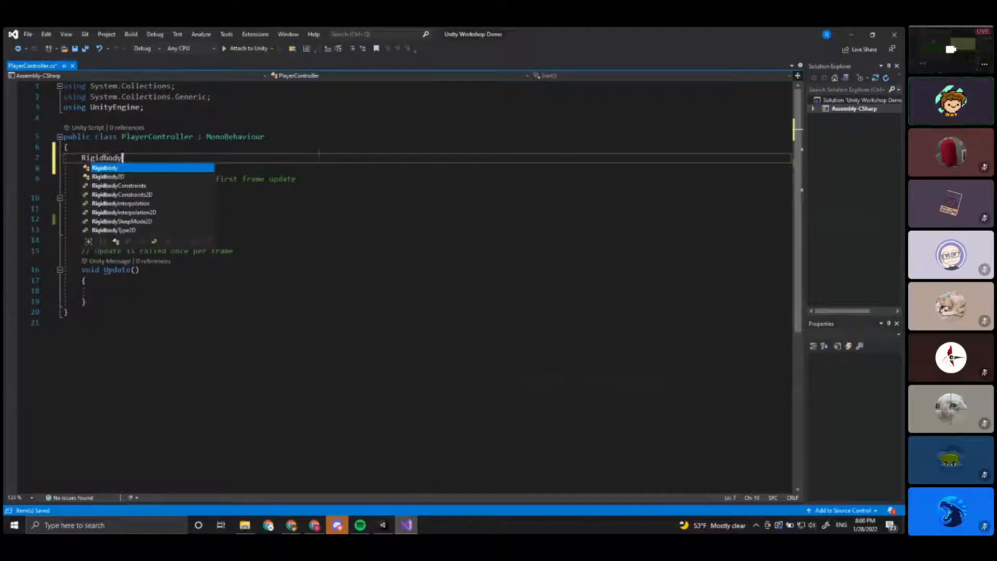
key("Down")
key("Tab")
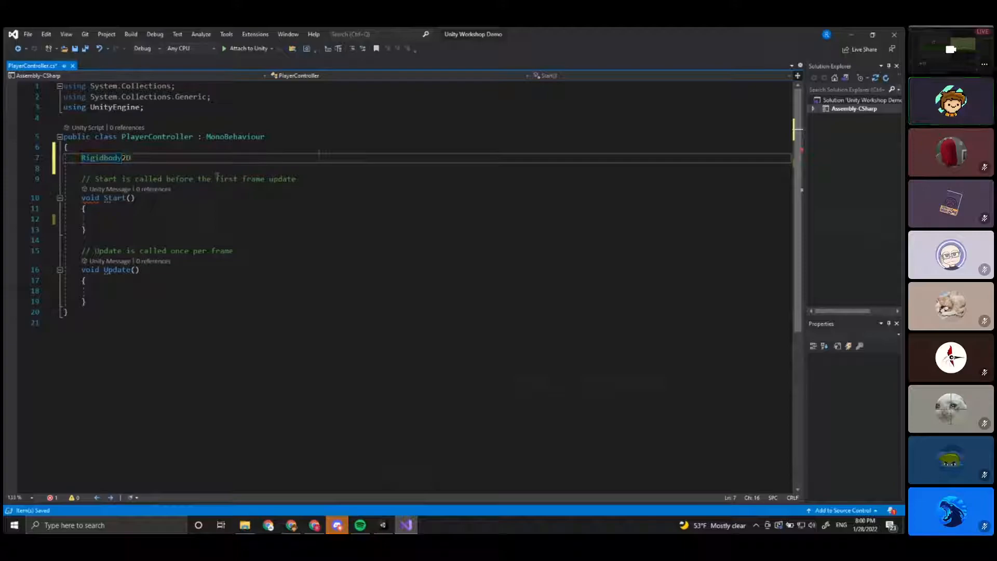
Complete the Rigidbody2D declaration with the variable name playerRigidbody and a closing semicolon.
left_click_drag(131, 157, 81, 158)
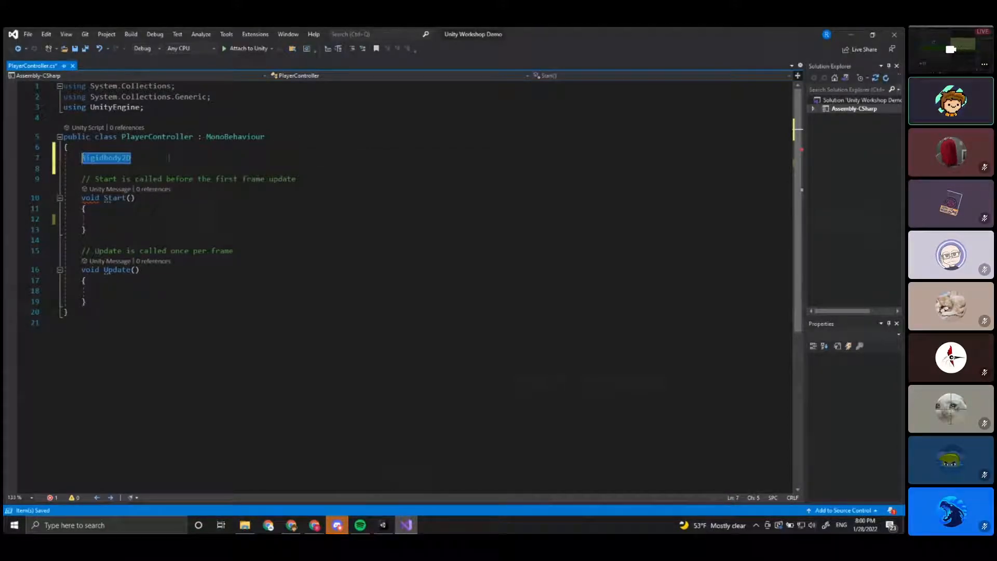
left_click(159, 159)
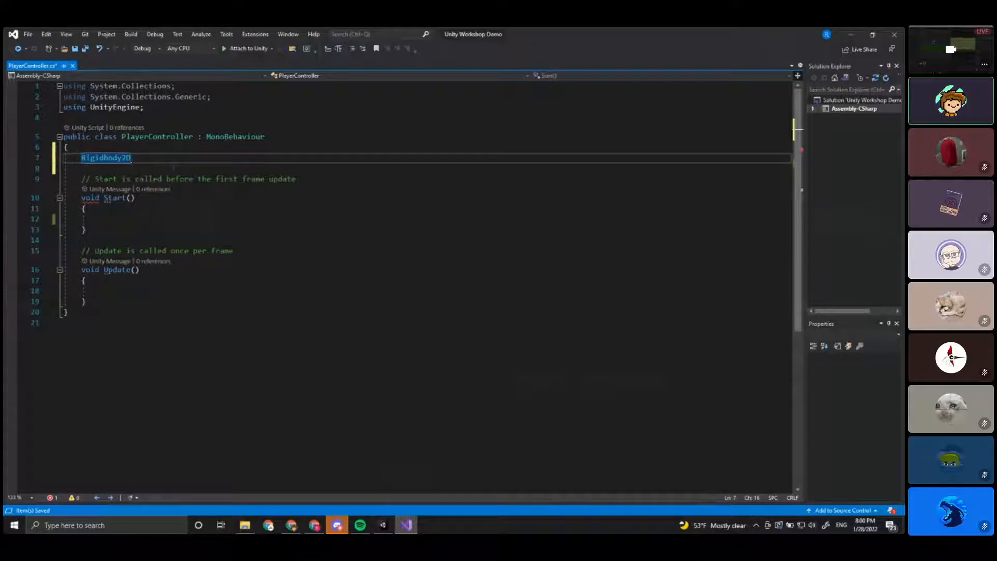
type("playerRi")
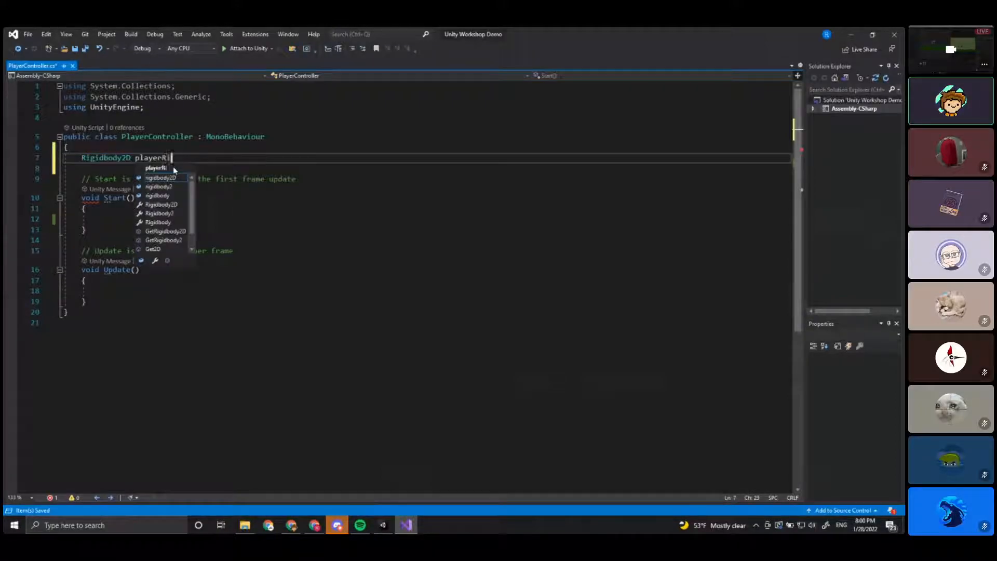
type("gidbody;")
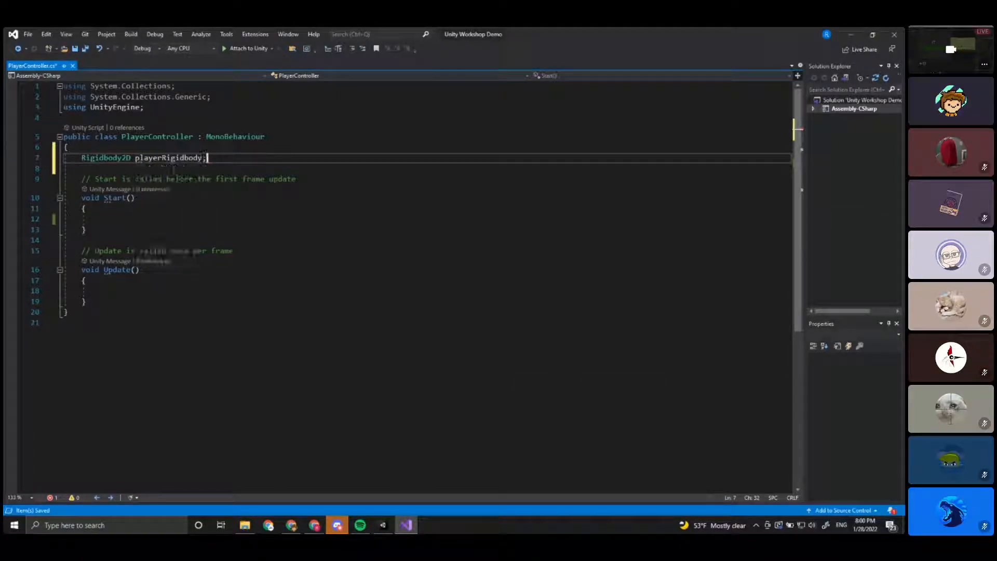
left_click_drag(208, 157, 82, 158)
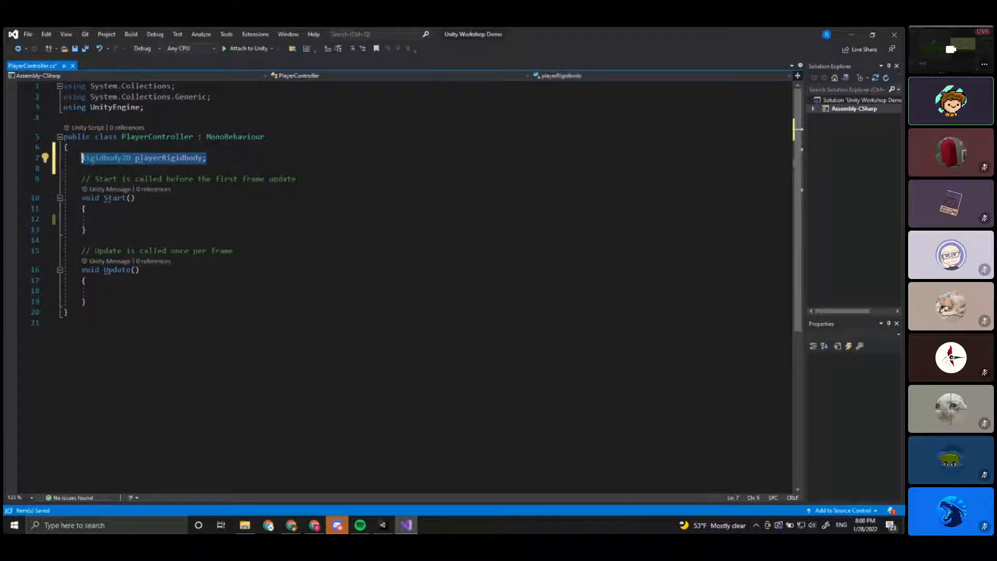
left_click(225, 155)
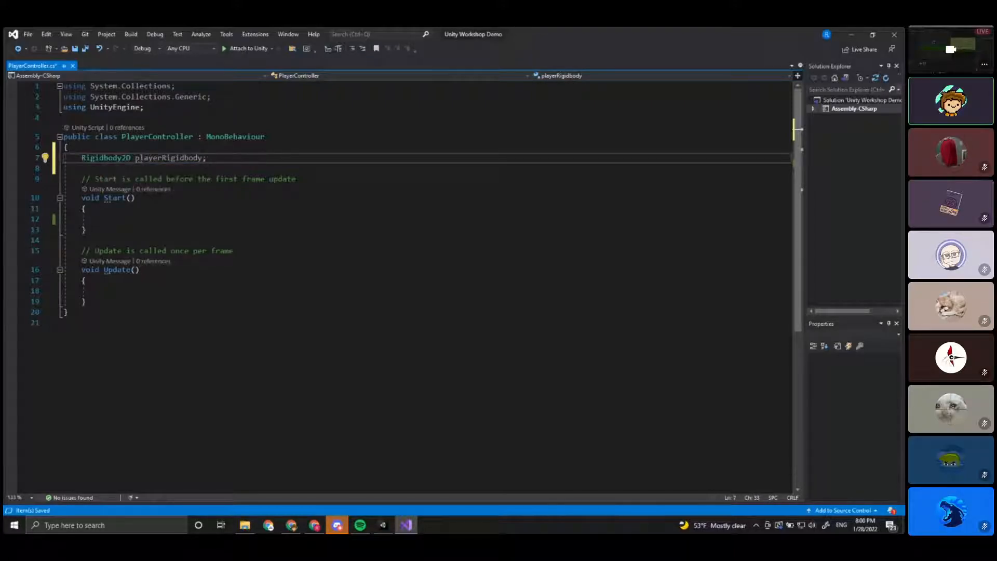
Try private and after it public as the access modifier in front of the playerRigidbody declaration.
key("Home")
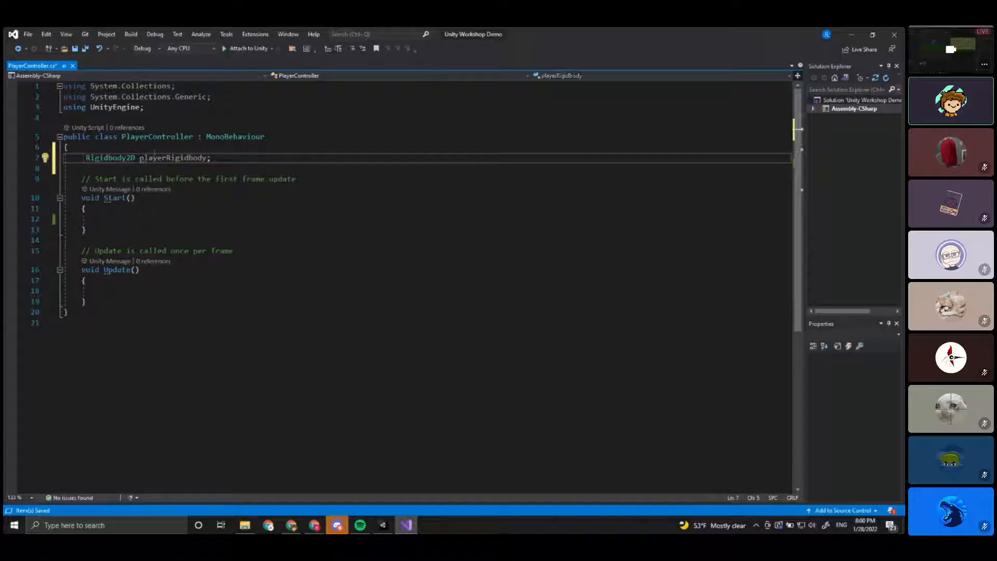
type("priv")
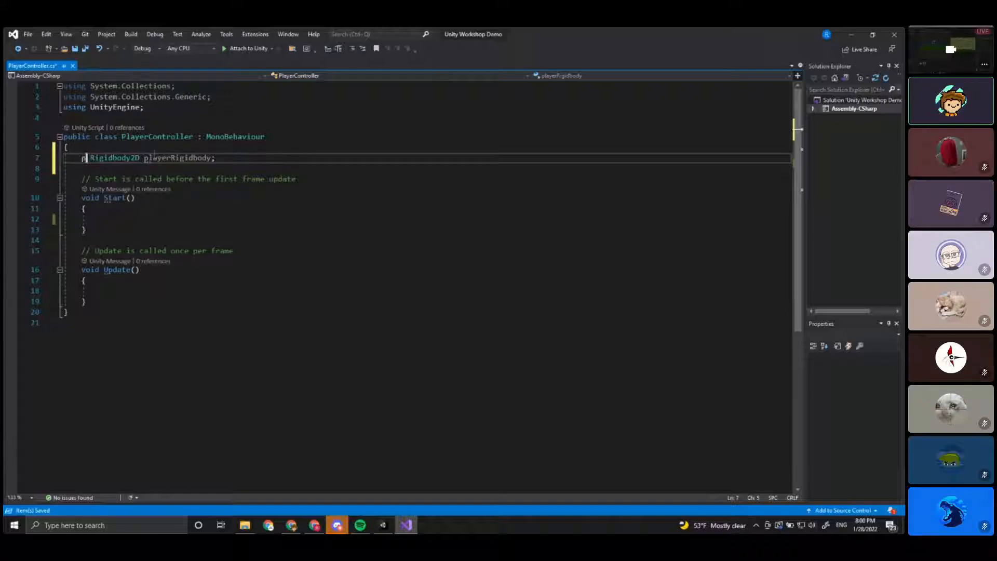
type("a")
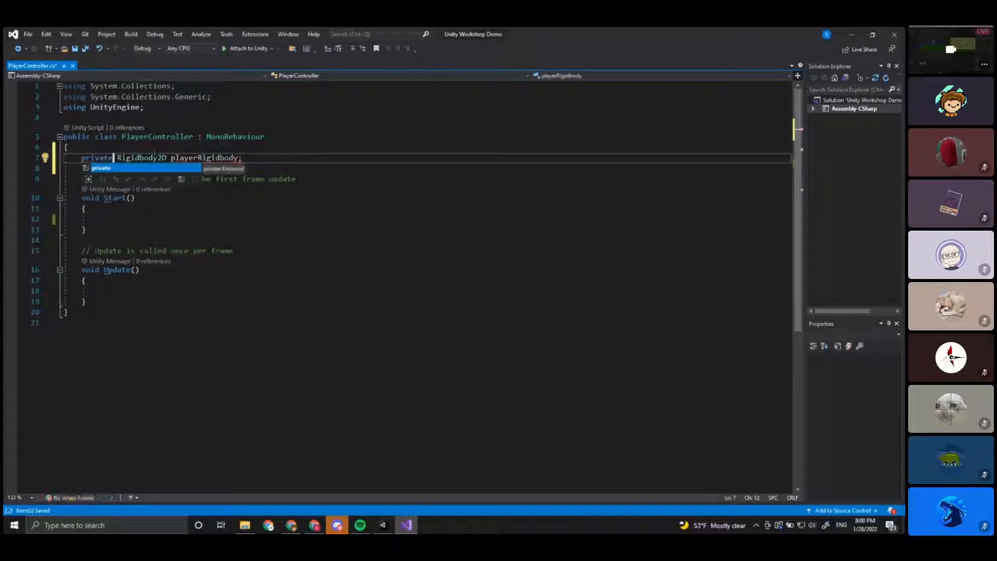
key("BackSpace")
key("BackSpace")
key("BackSpace")
key("BackSpace")
key("BackSpace")
type("publi")
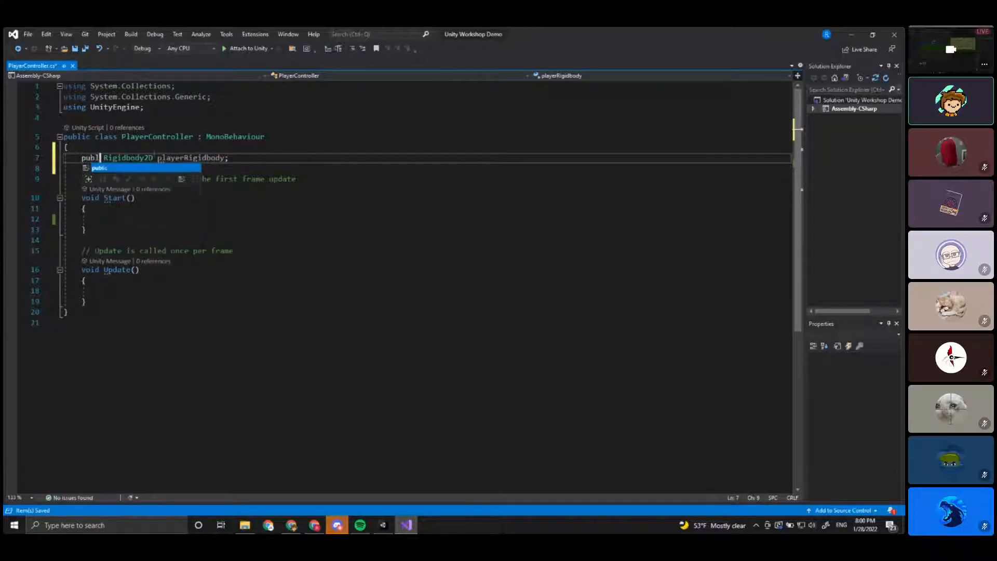
type("c")
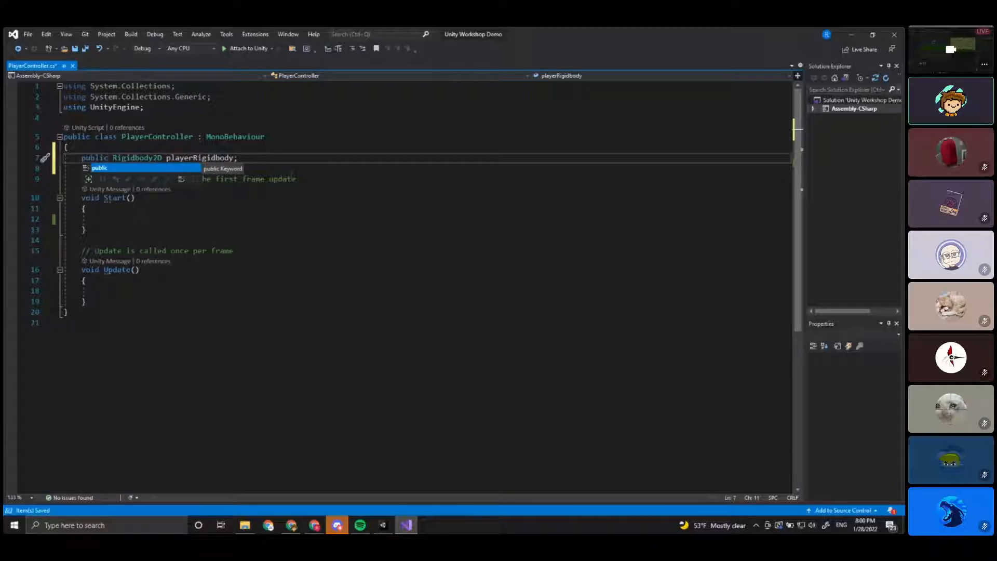
Replace the playerRigidbody field's public access modifier with private.
left_click(320, 217)
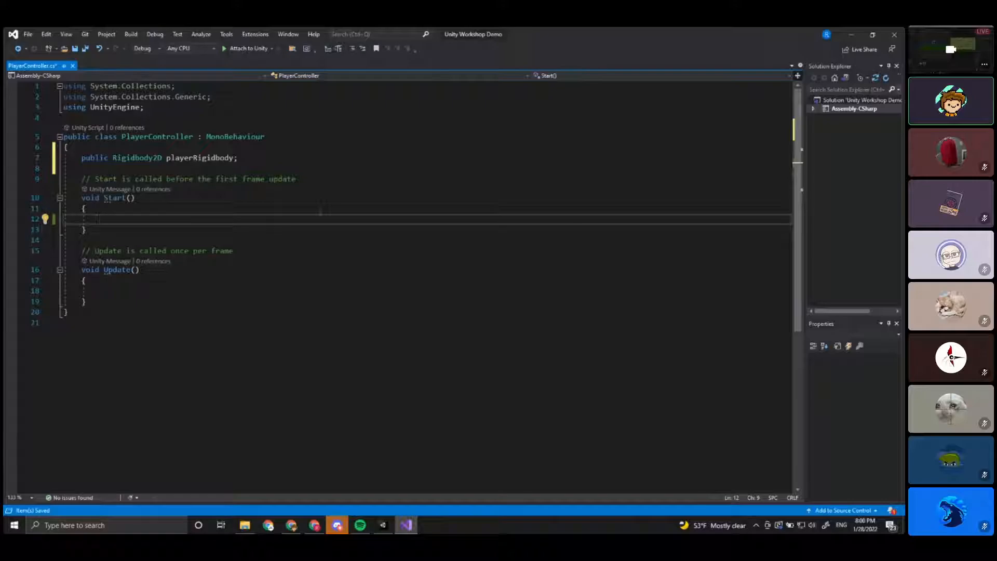
left_click_drag(208, 329, 65, 86)
left_click(118, 158)
double_click(118, 157)
double_click(87, 158)
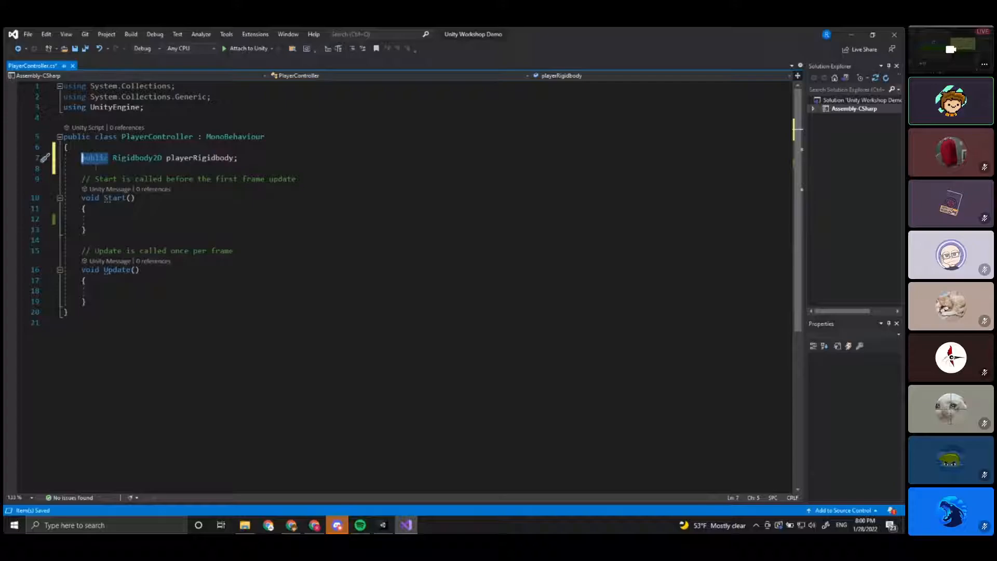
type("private")
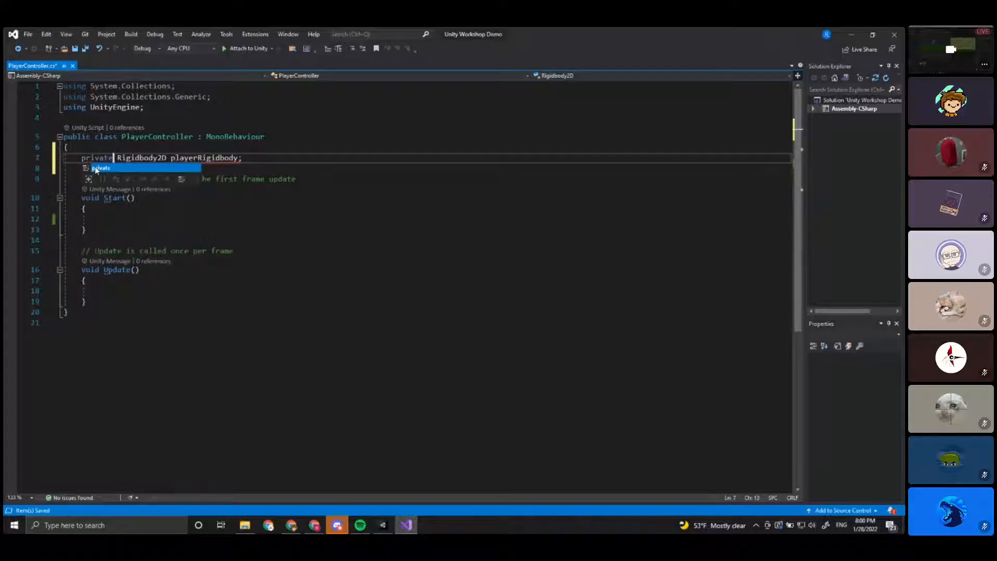
Dismiss the code suggestion and save the script with the private playerRigidbody declaration.
key("Escape")
left_click(273, 212)
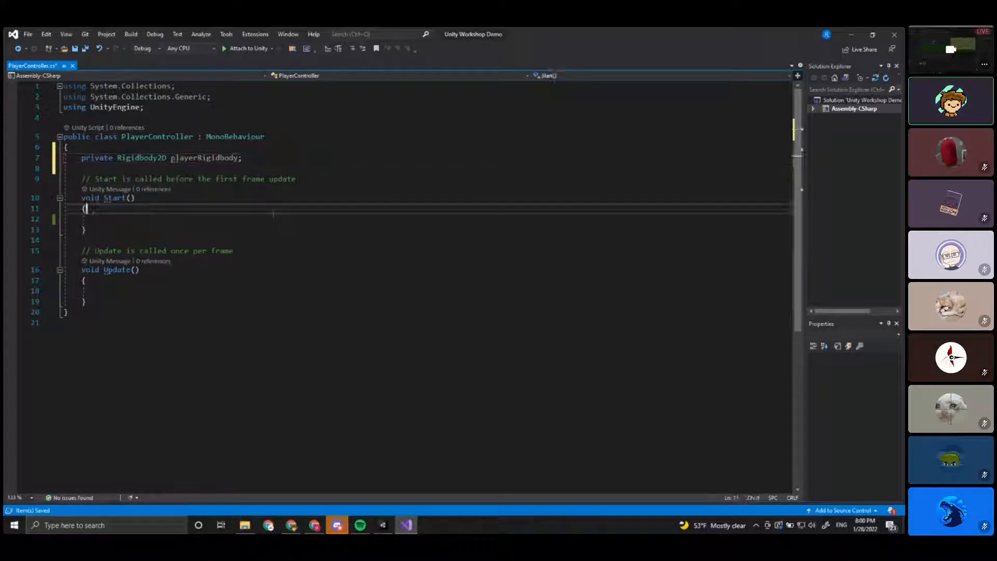
key("ctrl+s")
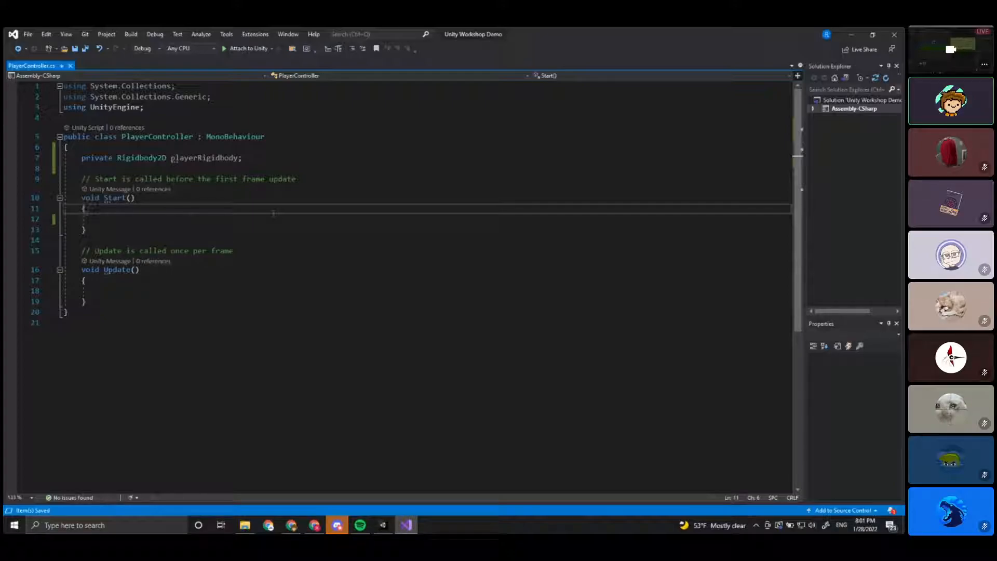
Add the comment "// PRESS CTRL + S AFTER ANY CHANGES!" above the playerRigidbody declaration and save the script.
left_click(286, 169)
left_click(292, 147)
key("Return")
key("Return")
key("Up")
type("//")
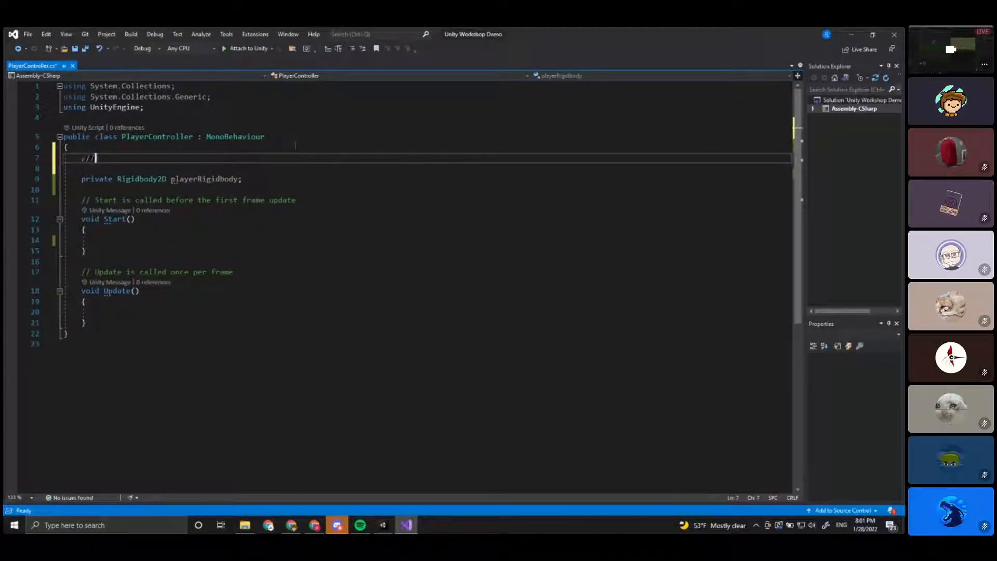
type(" PRESS CTSRL + S TO")
key("BackSpace")
key("BackSpace")
key("BackSpace")
type("AFTER ANY CHANGES!")
key("ctrl+s")
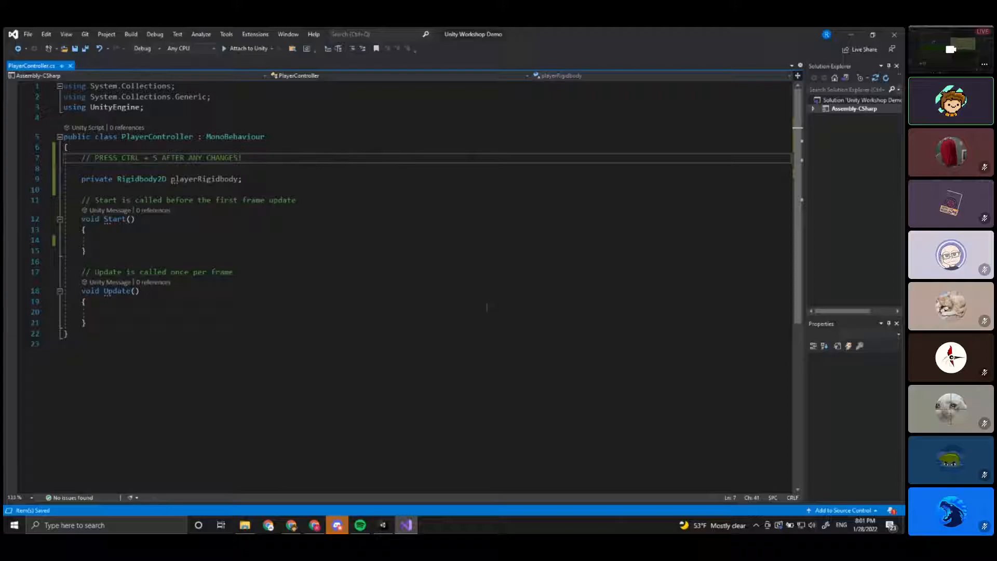
Examine the parts of the playerRigidbody declaration, compare it with the Player's Rigidbody 2D component in Unity, and return to Visual Studio.
left_click(168, 247)
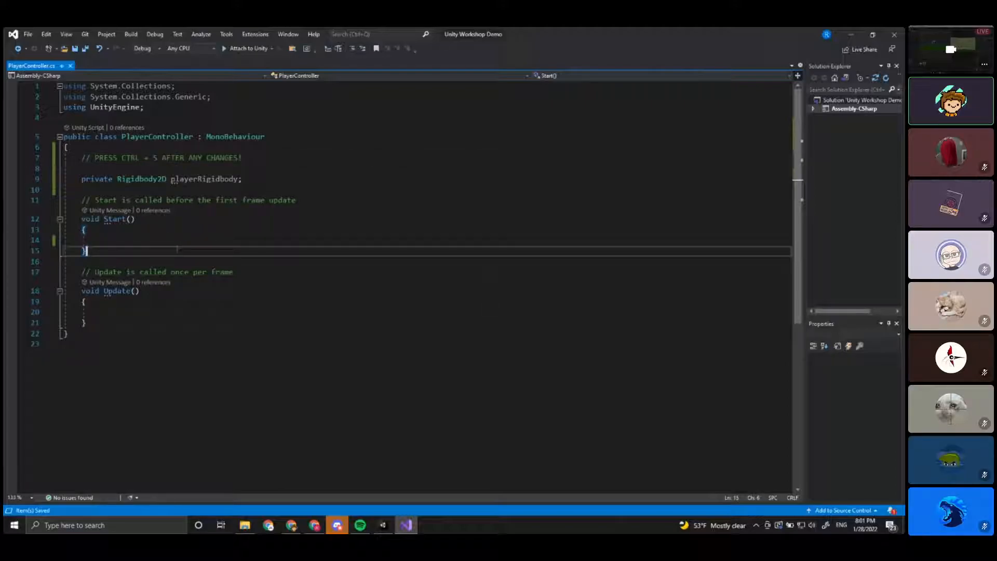
left_click(171, 169)
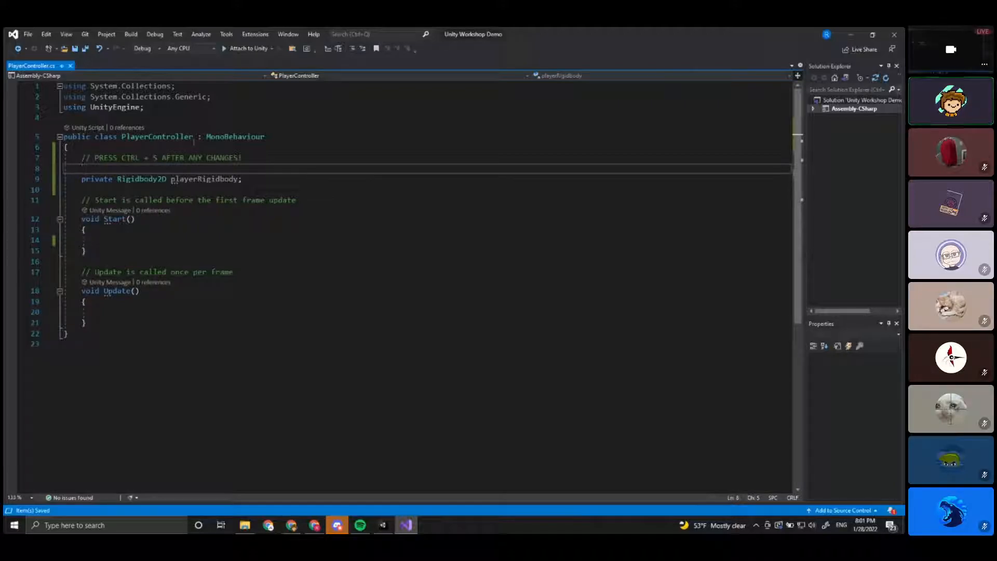
left_click(222, 240)
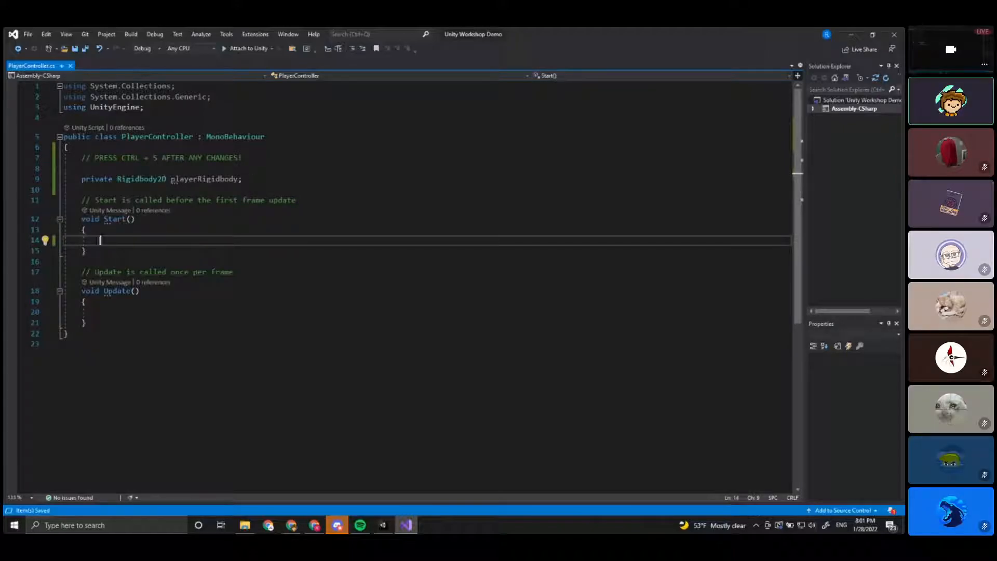
left_click_drag(113, 179, 81, 179)
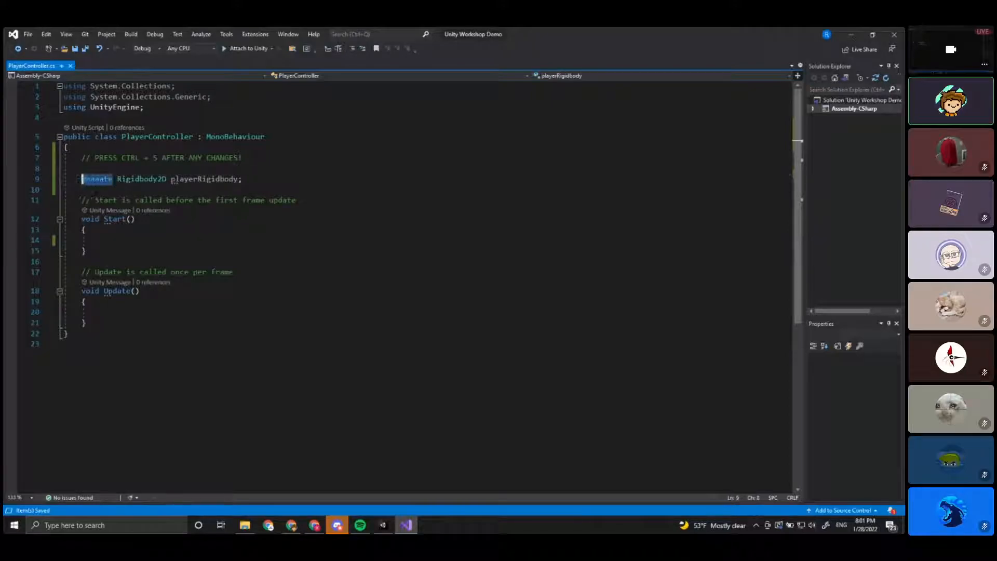
key("ctrl+a")
left_click(82, 262)
left_click_drag(167, 179, 238, 179)
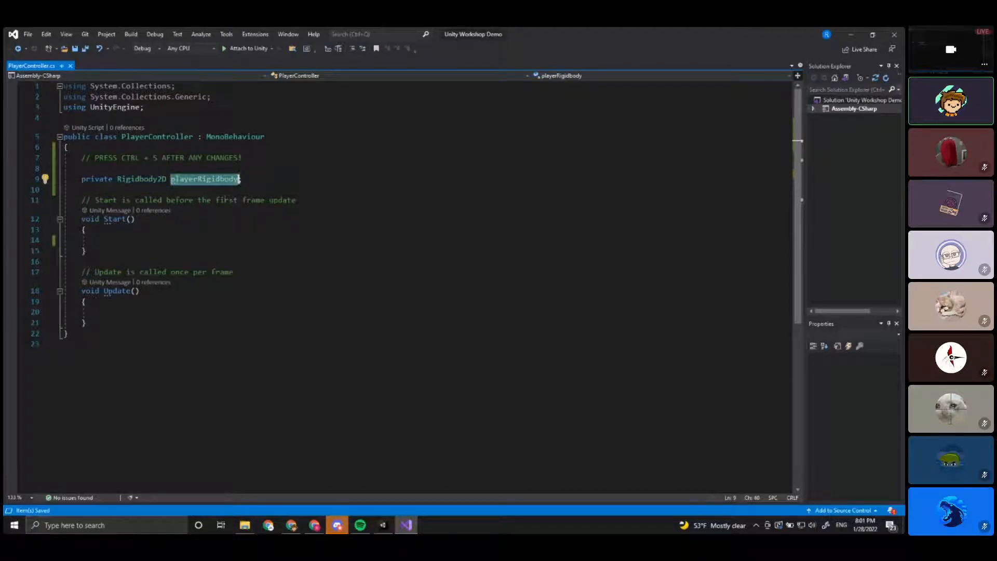
key("alt+Tab")
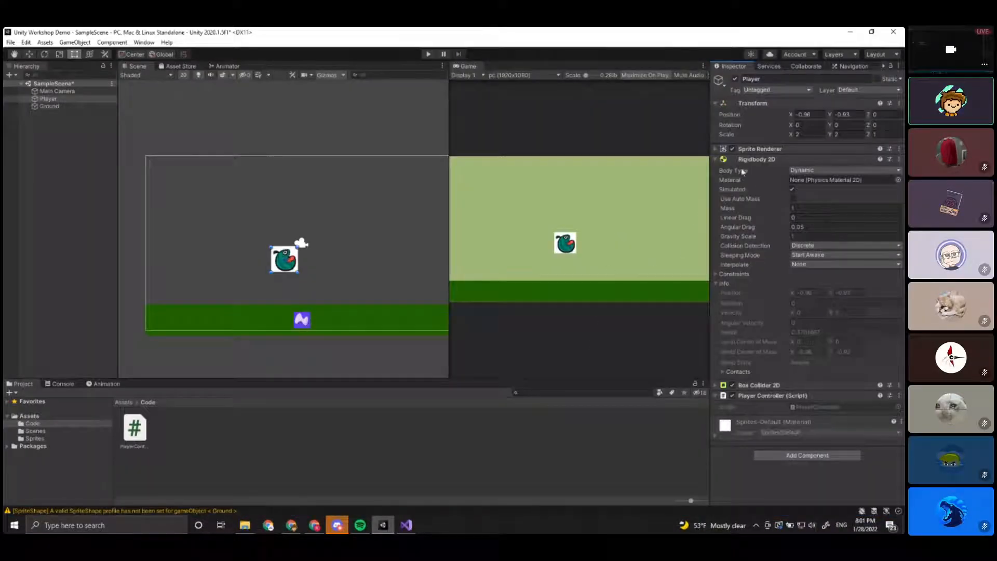
left_click(406, 525)
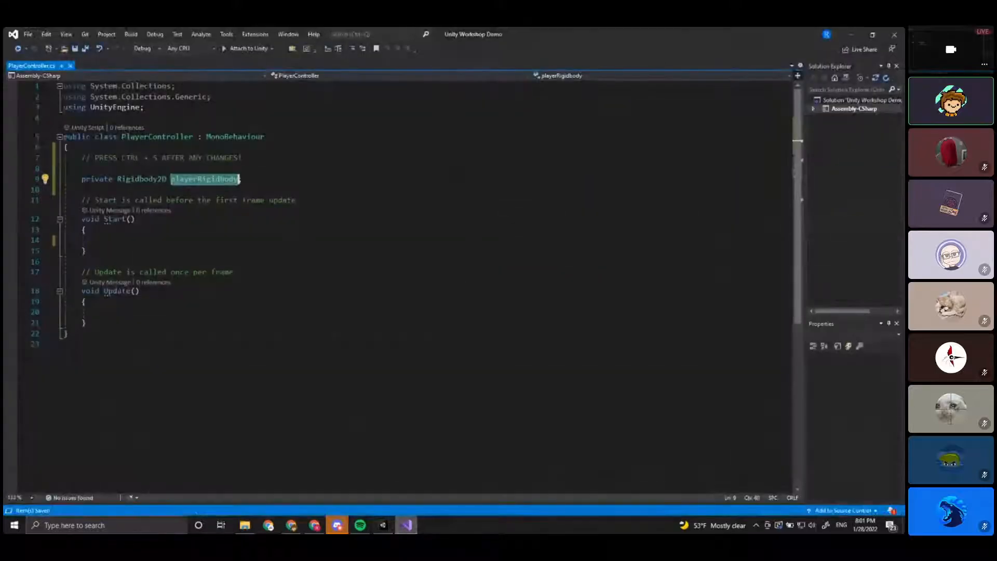
Begin an assignment inside the Start method that sets playerRigidbody to GetComponent with empty angle brackets.
left_click(97, 230)
left_click(97, 239)
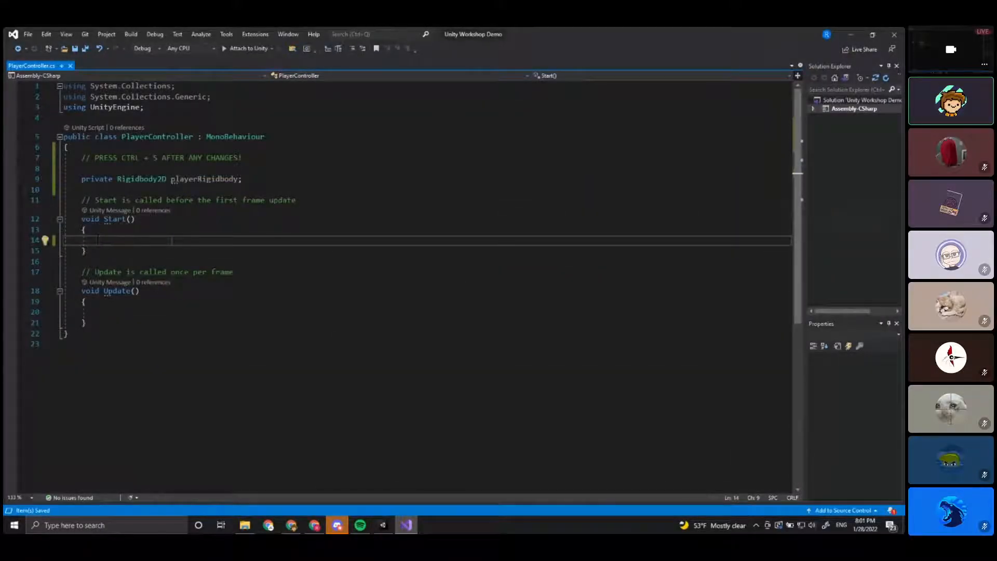
type("p")
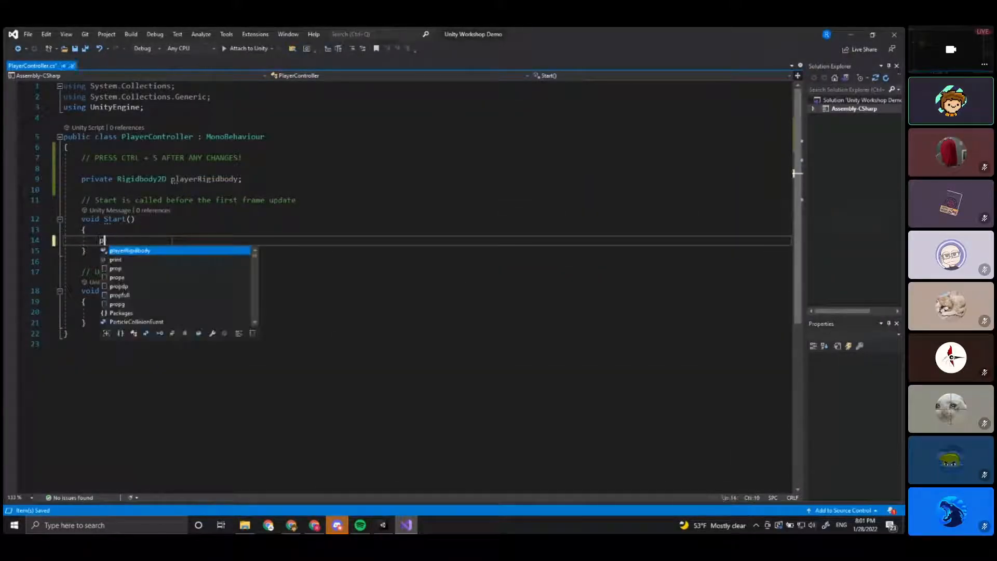
type("layerRigidbody ")
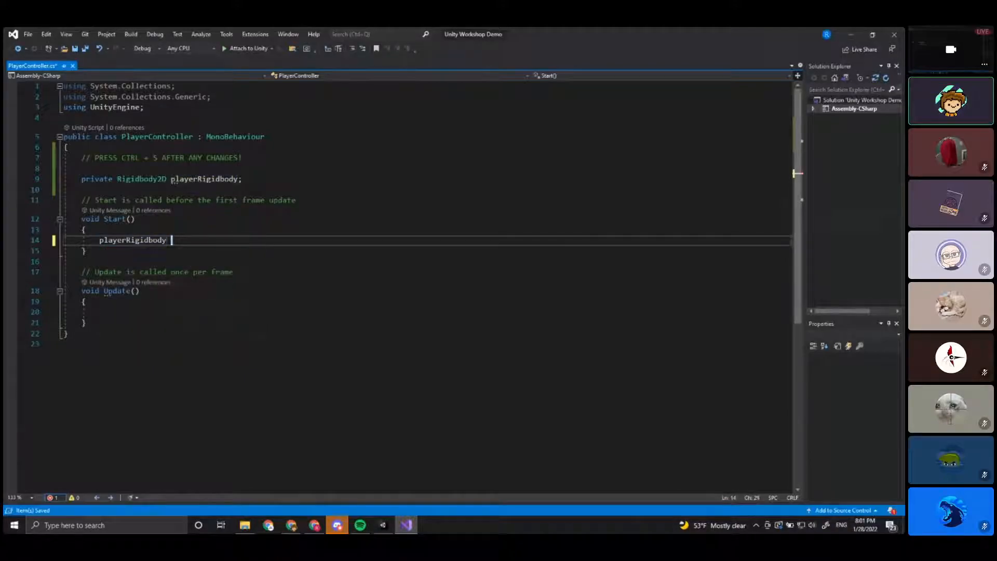
type("= get")
key("Down")
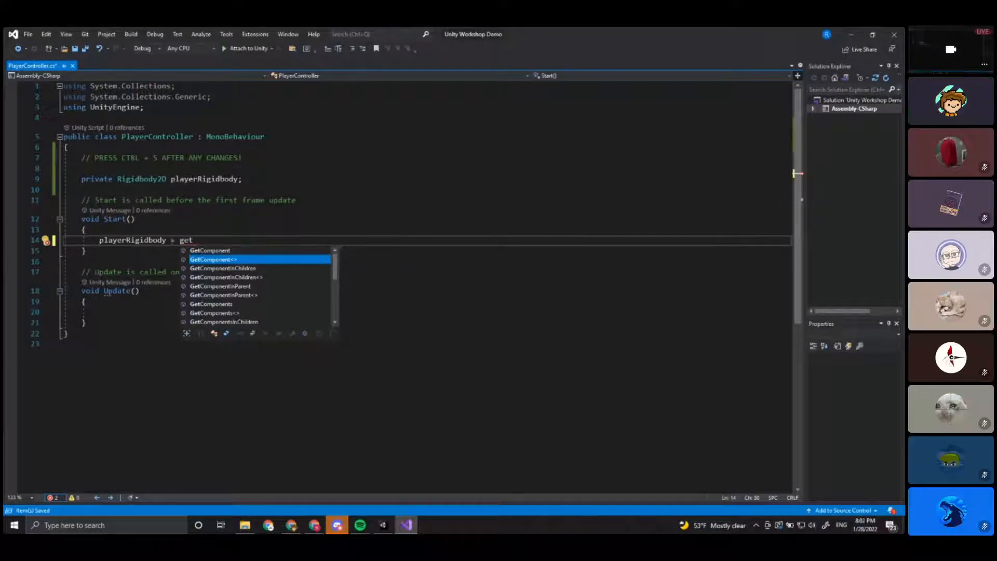
key("Tab")
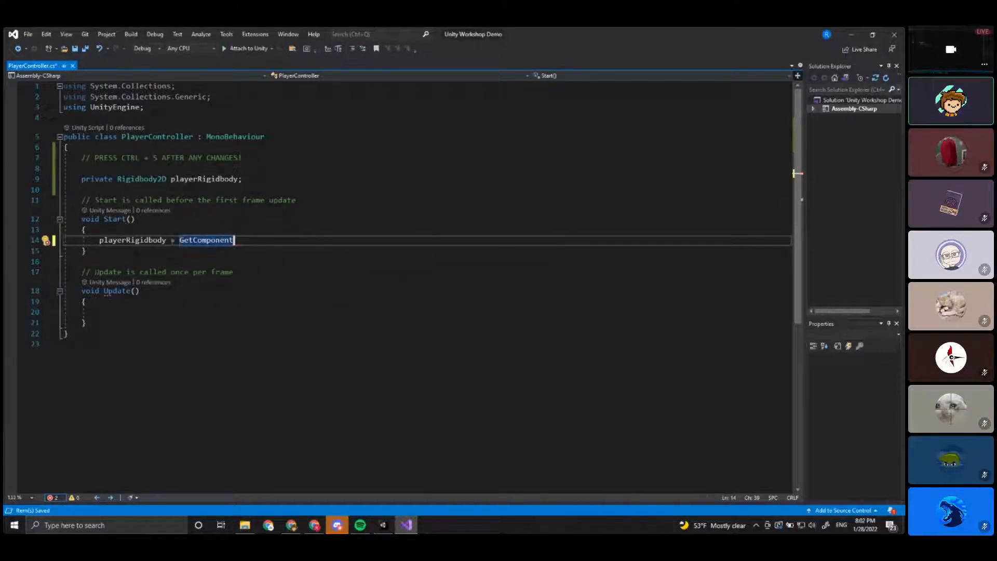
type("<>")
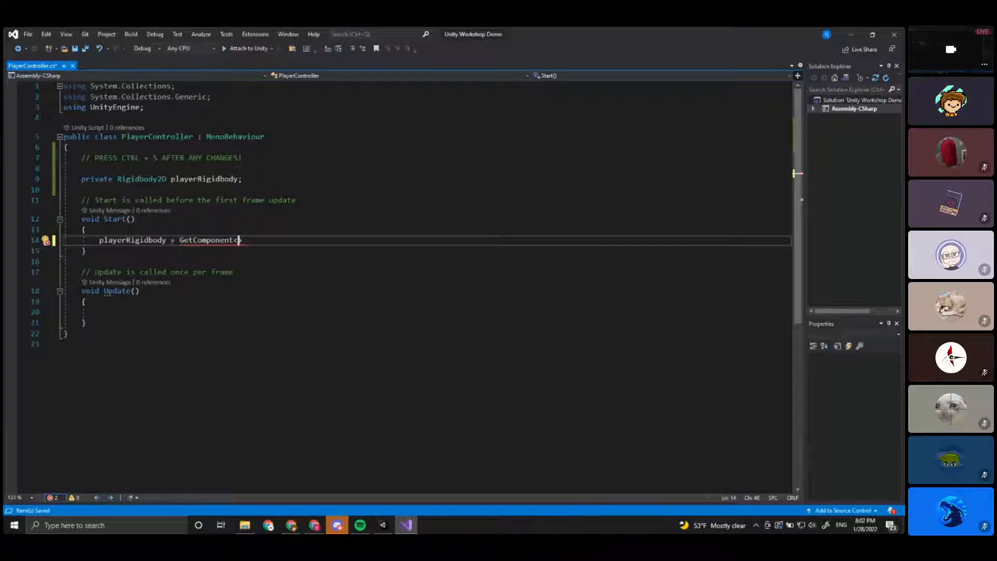
Complete the GetComponent call with the type Rigidbody2D, empty parentheses and a closing semicolon.
type("Roi")
key("BackSpace")
key("BackSpace")
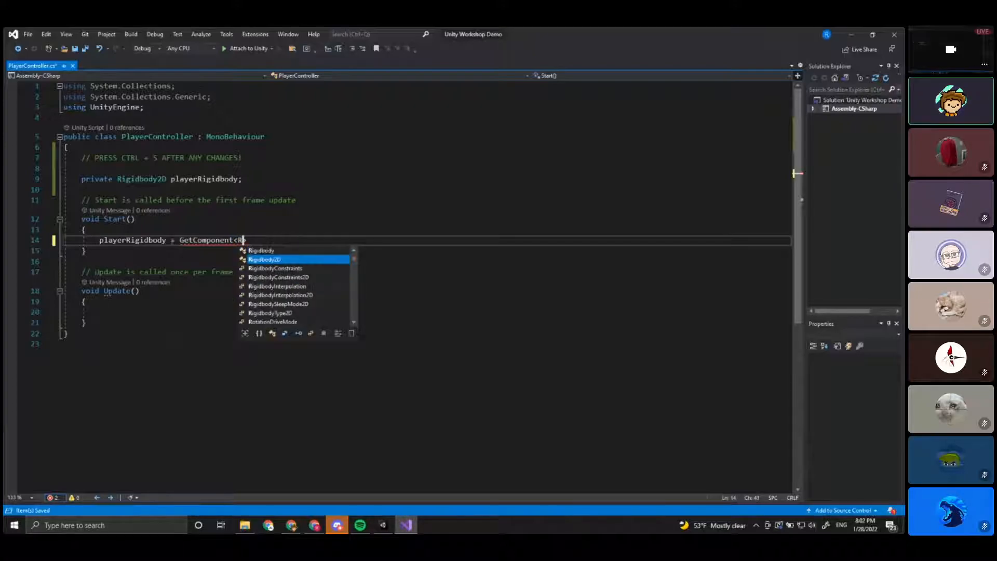
type("igid>")
key("Tab")
key("Right")
type("();")
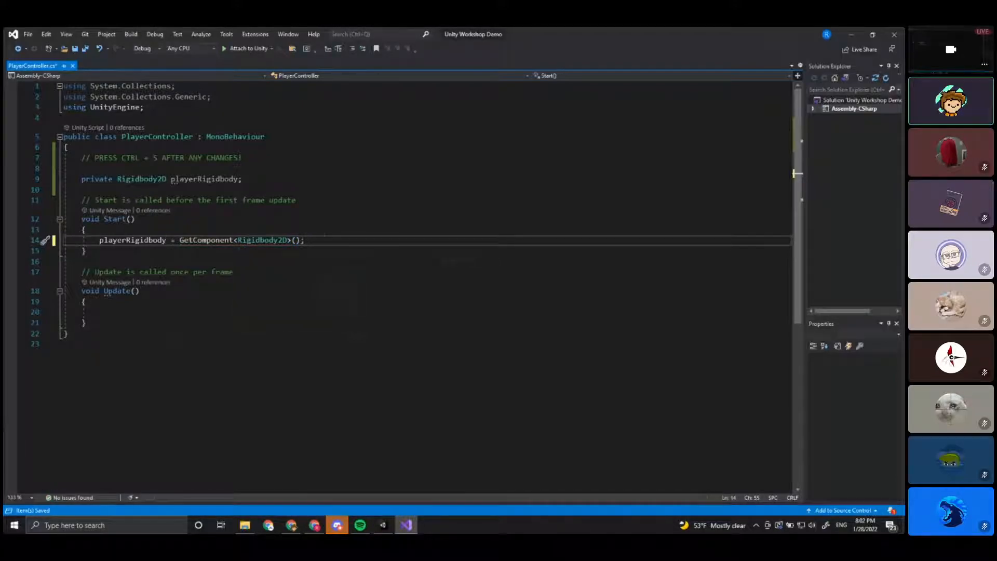
key("shift+Left")
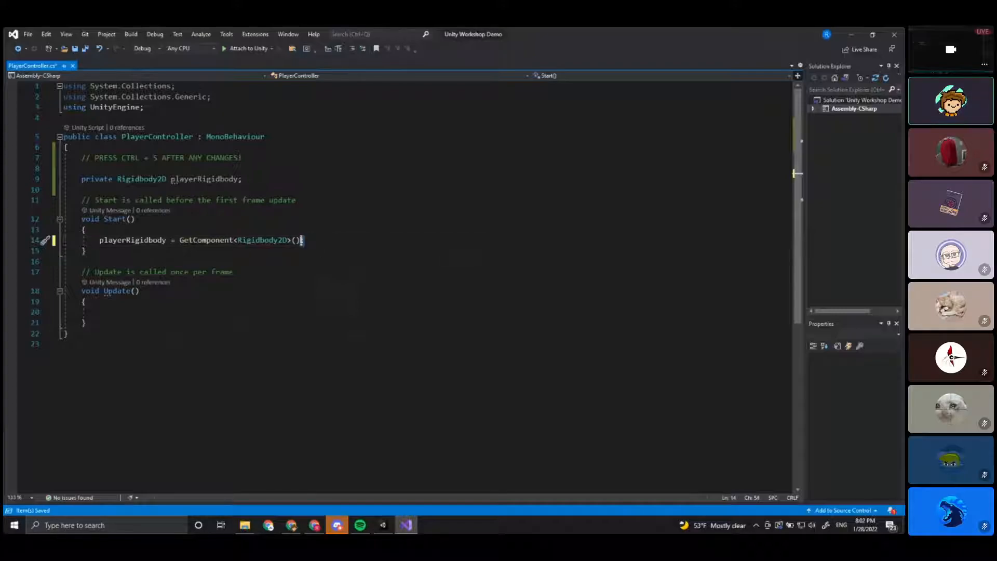
type(",")
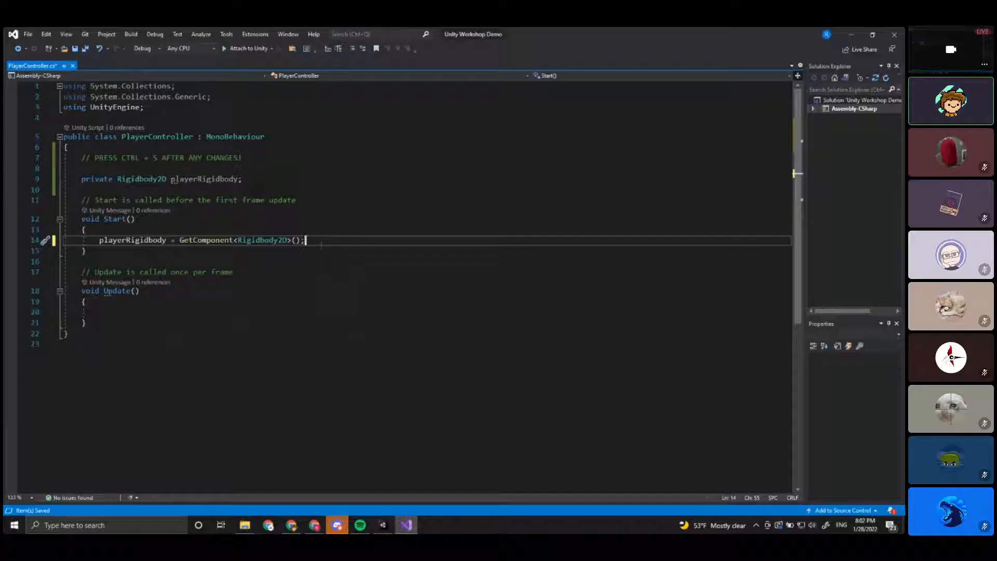
Examine both sides of the playerRigidbody assignment against its declaration and the Player's components in Unity, and return to Visual Studio.
left_click_drag(319, 240, 99, 241)
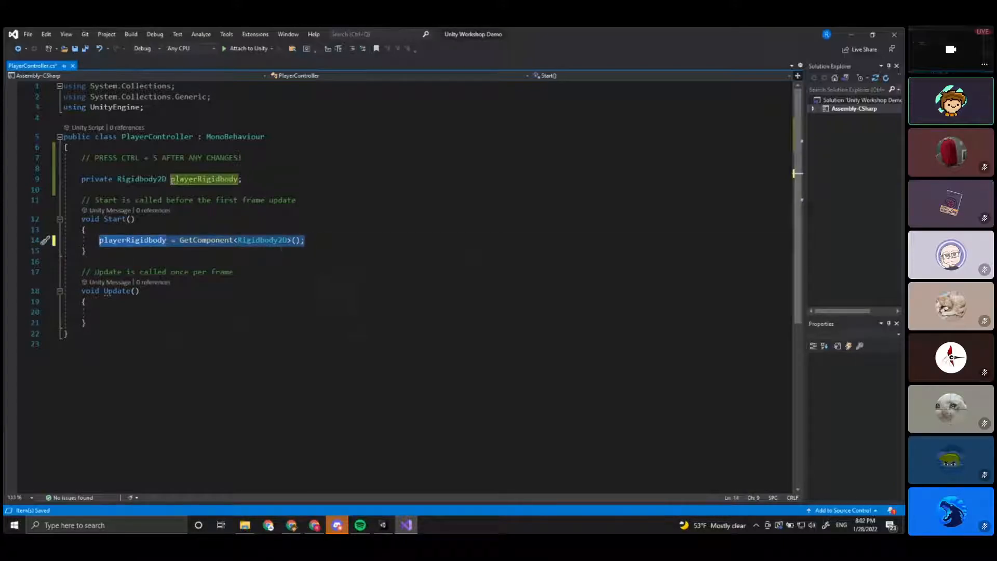
left_click(310, 240)
left_click_drag(167, 240, 100, 241)
left_click_drag(239, 179, 171, 179)
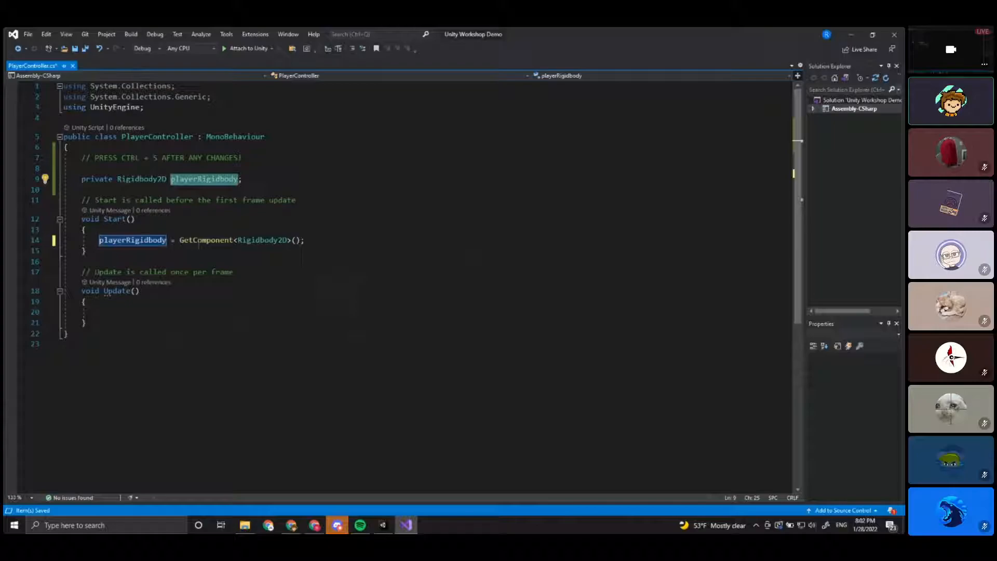
left_click(173, 240)
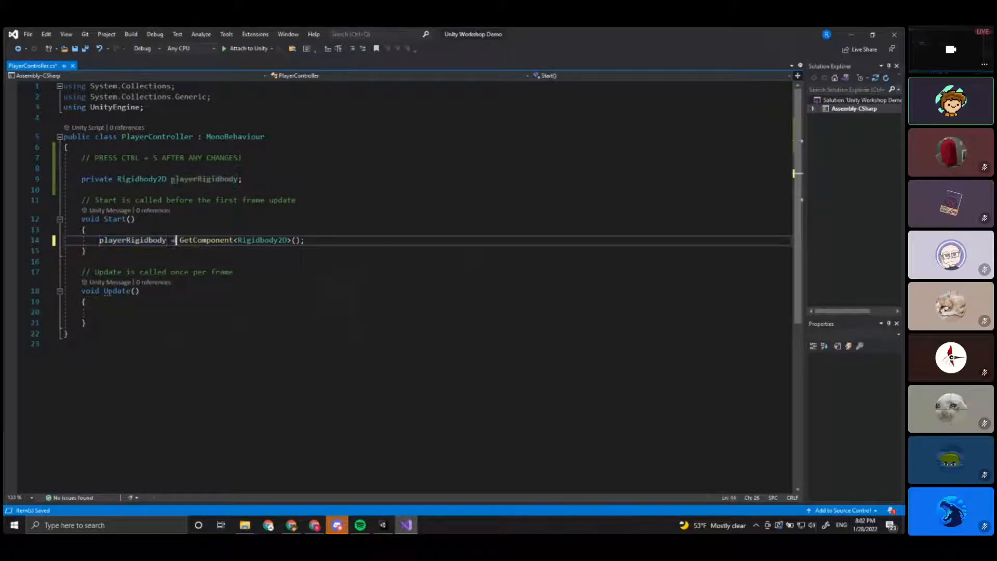
left_click_drag(305, 240, 175, 240)
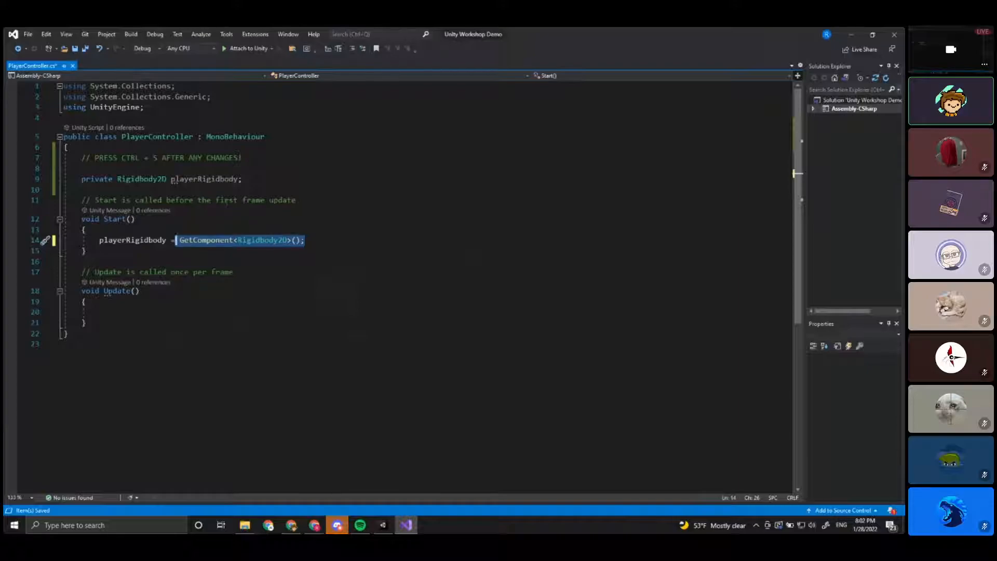
left_click(305, 240)
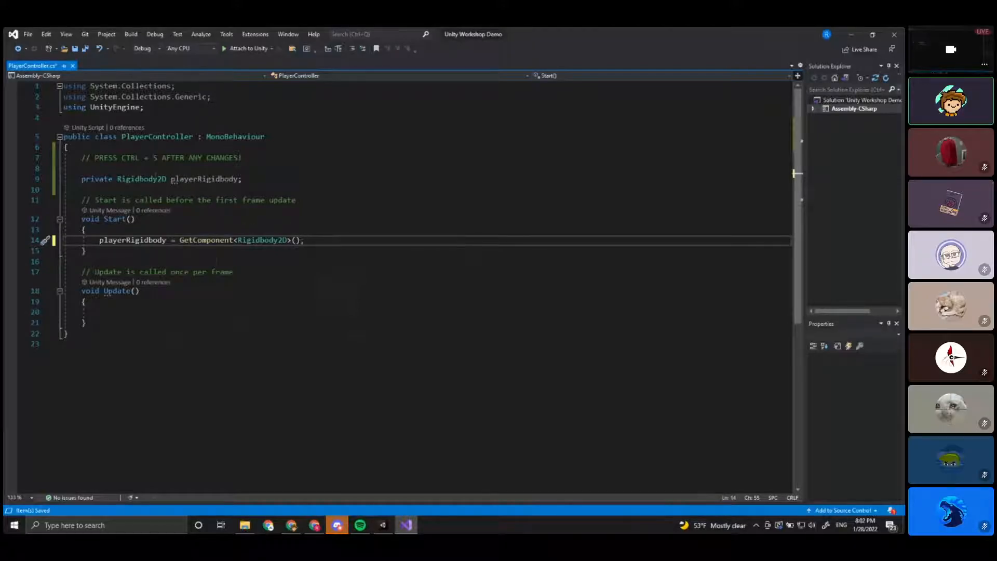
left_click(382, 524)
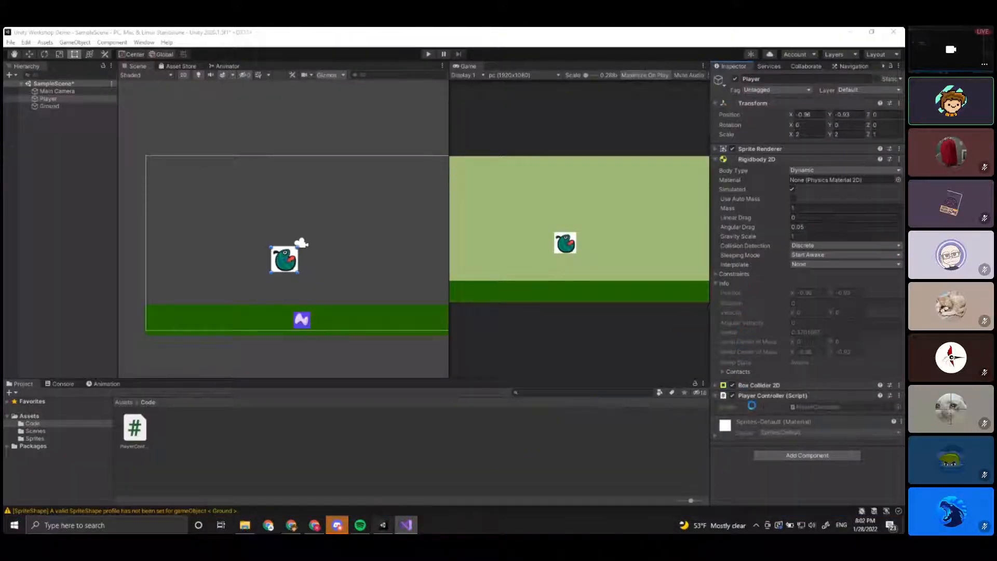
left_click(406, 524)
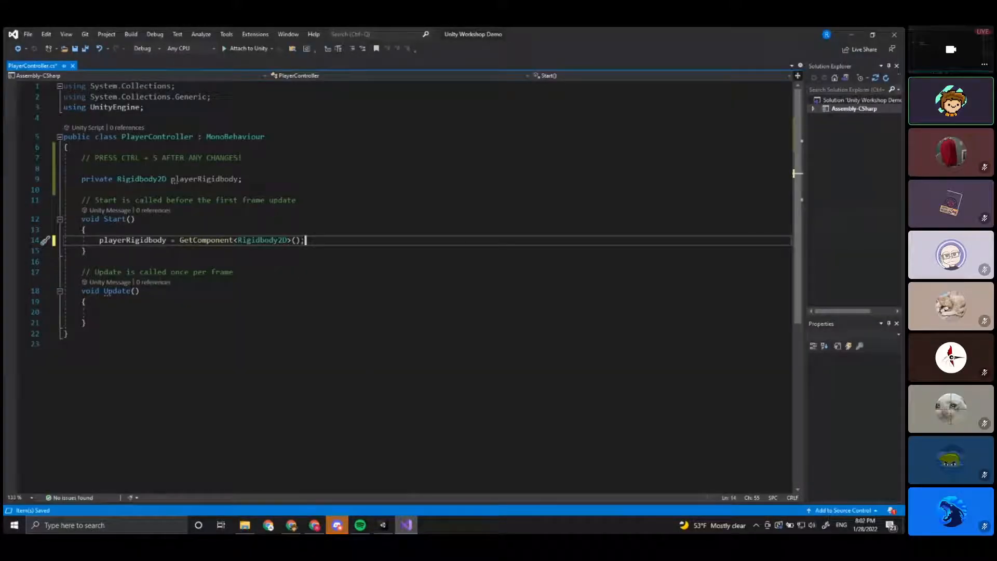
left_click_drag(306, 240, 179, 240)
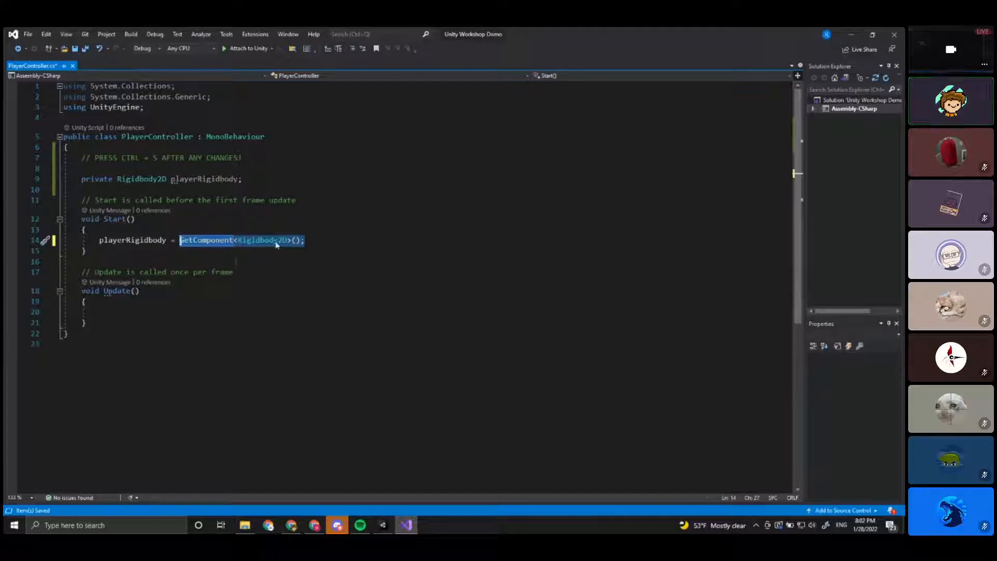
left_click(167, 240)
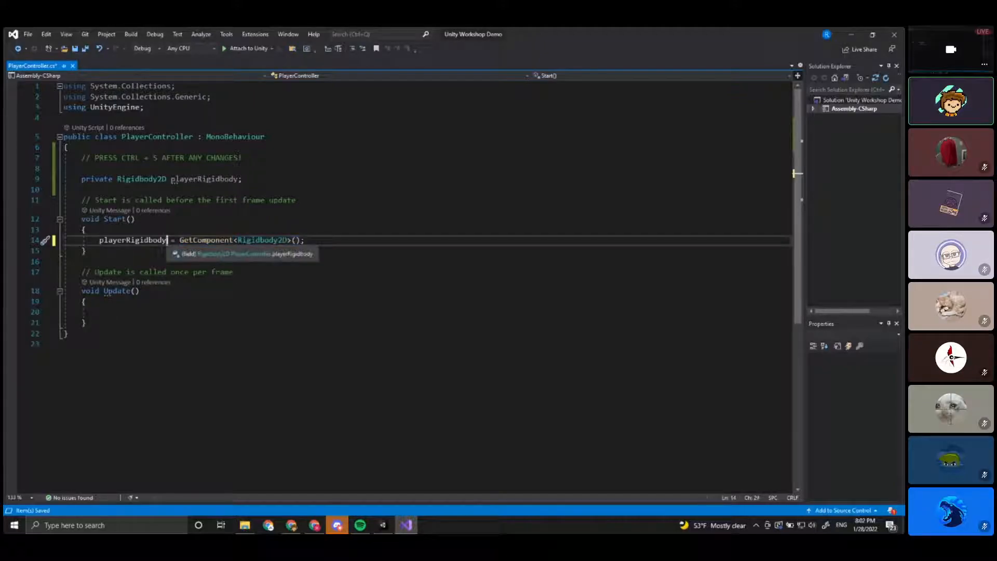
Save the assignment, add an if statement with an empty condition and body inside the Update method, and save again.
key("ctrl+s")
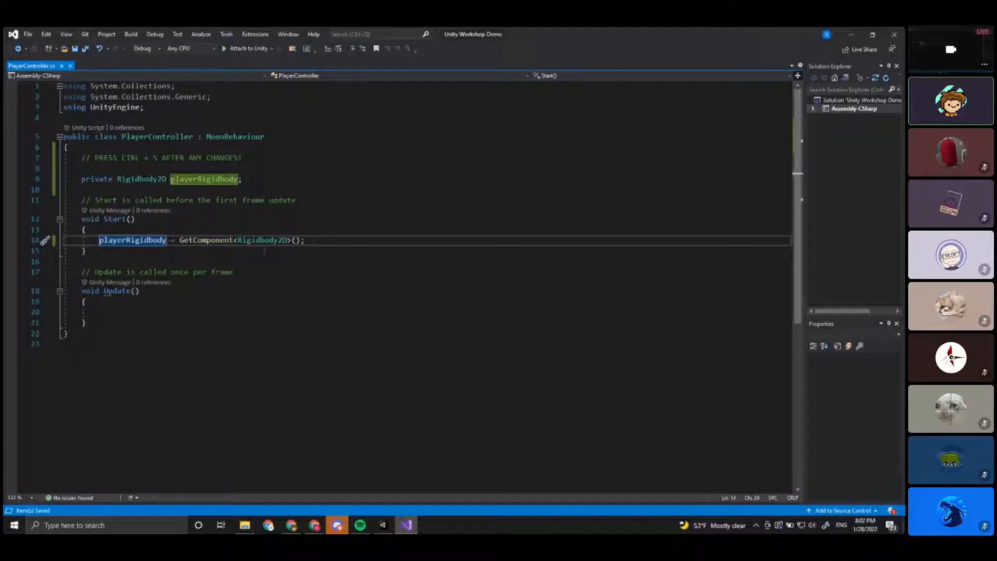
key("End")
left_click(186, 317)
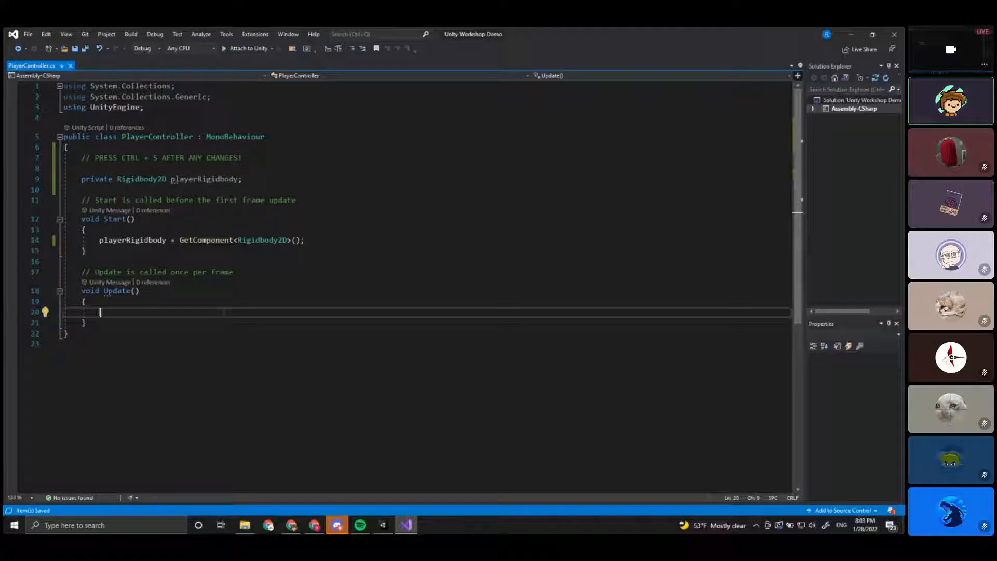
type("if")
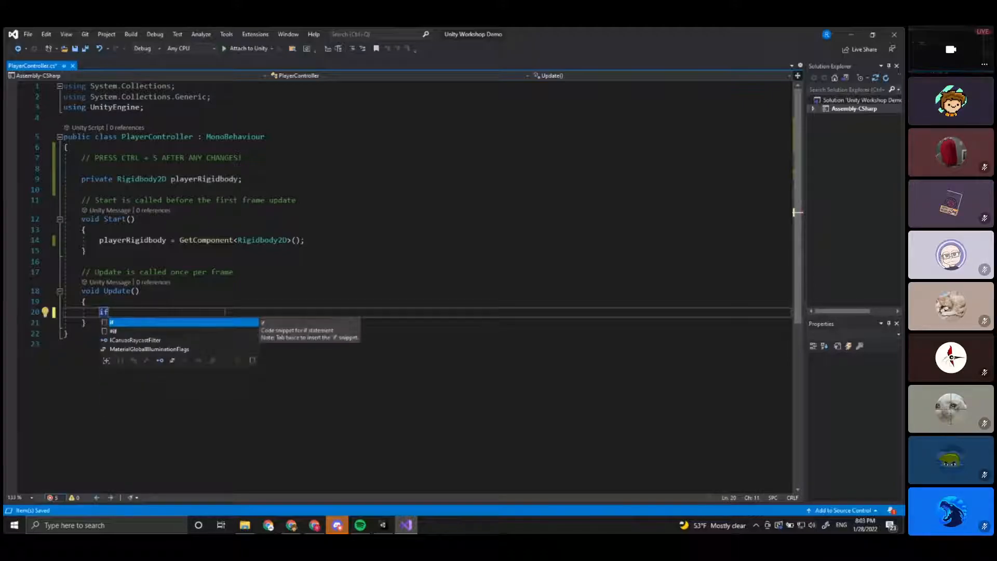
type(" () {")
key("Return")
key("Return")
key("ctrl+s")
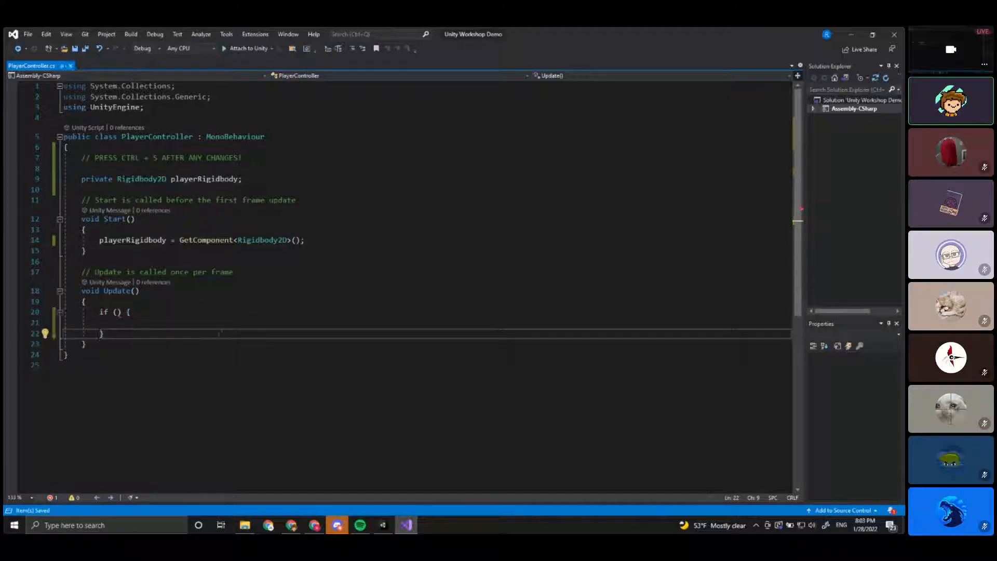
type("}")
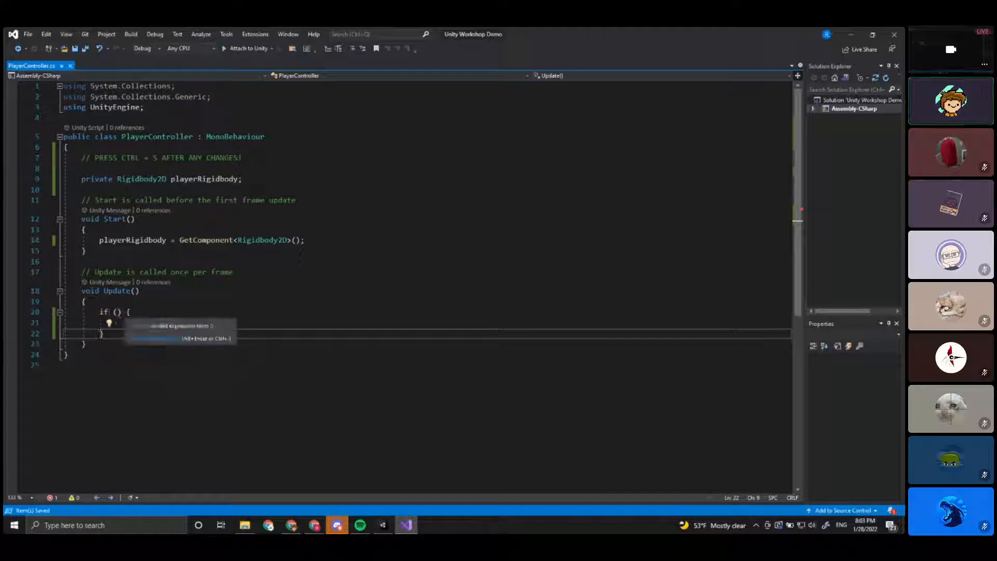
Enter Input.GetKeyDown with empty parentheses as the condition of the if statement in the Update method.
left_click(116, 312)
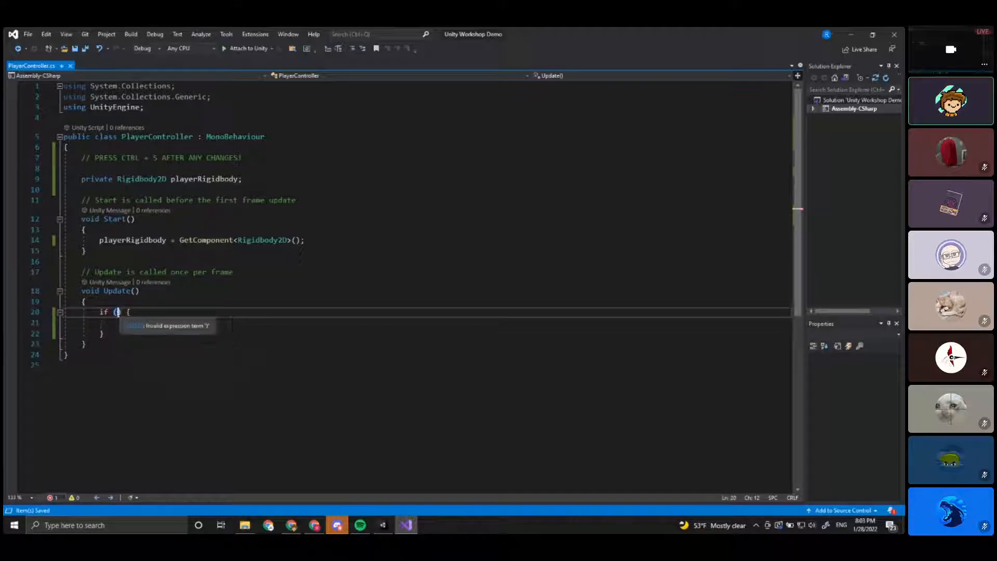
mouse_move(117, 313)
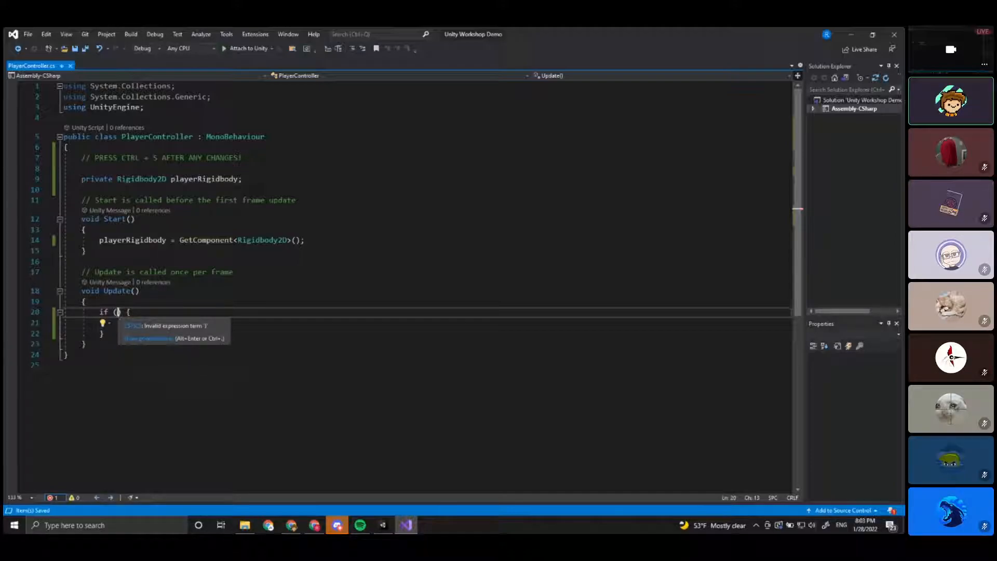
type("input")
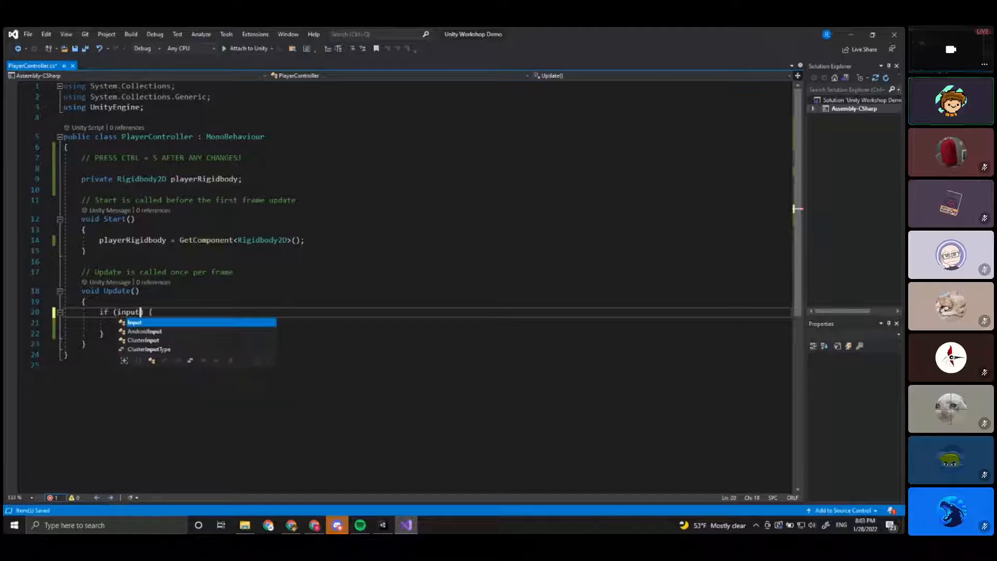
type(".getke")
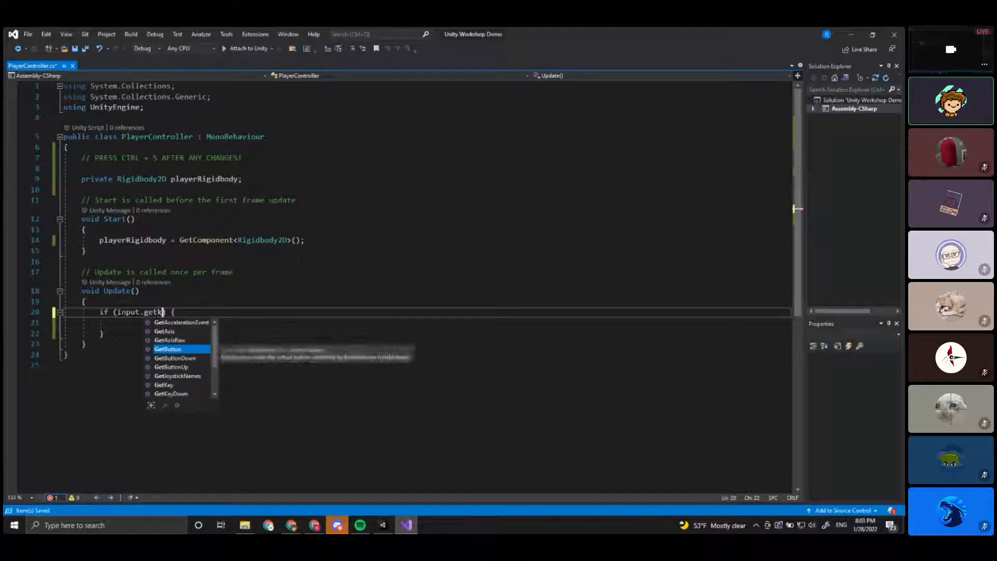
type("yd")
key("Tab")
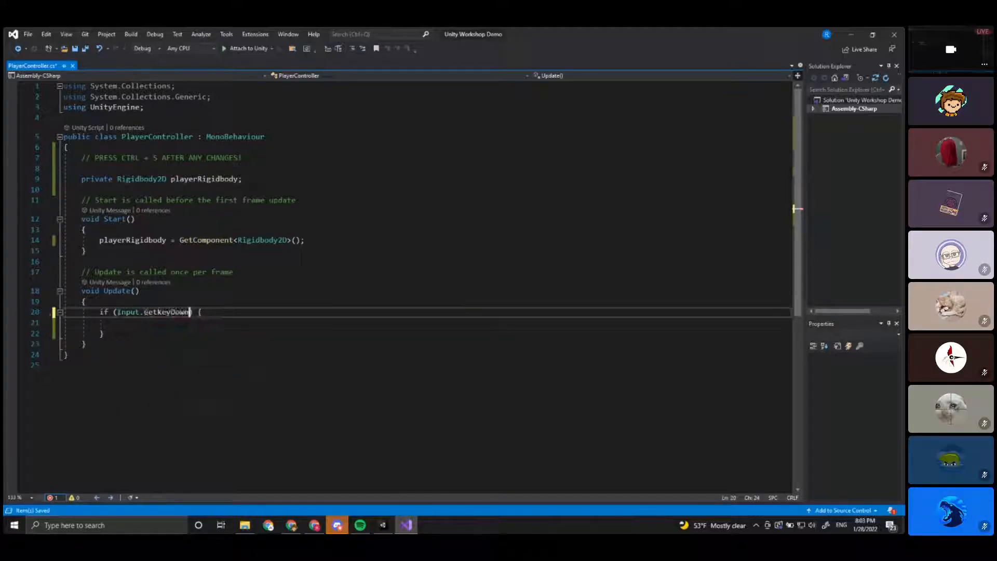
type("()")
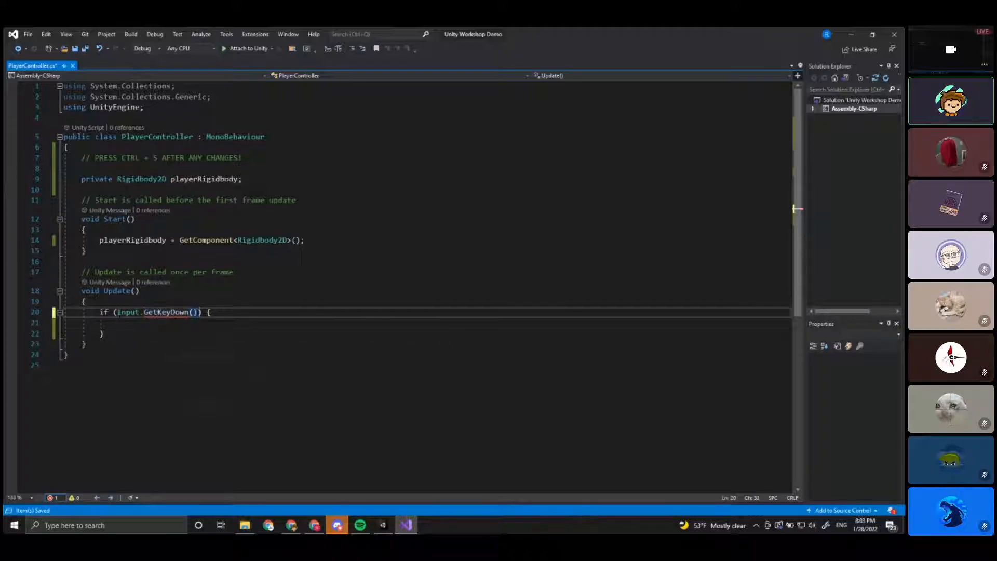
Give GetKeyDown the argument KeyCode.RightArrow and save the script.
type("keycode")
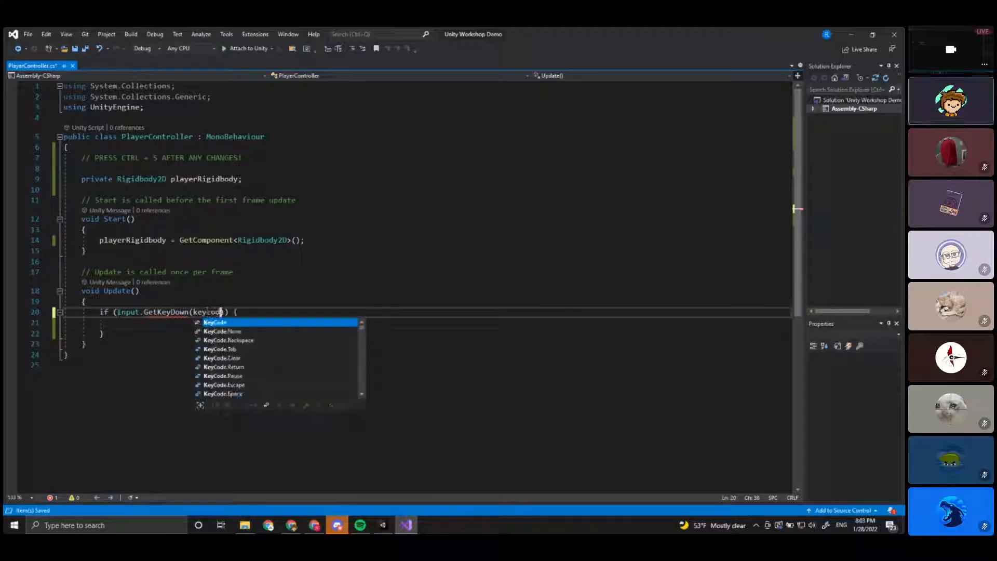
type("/")
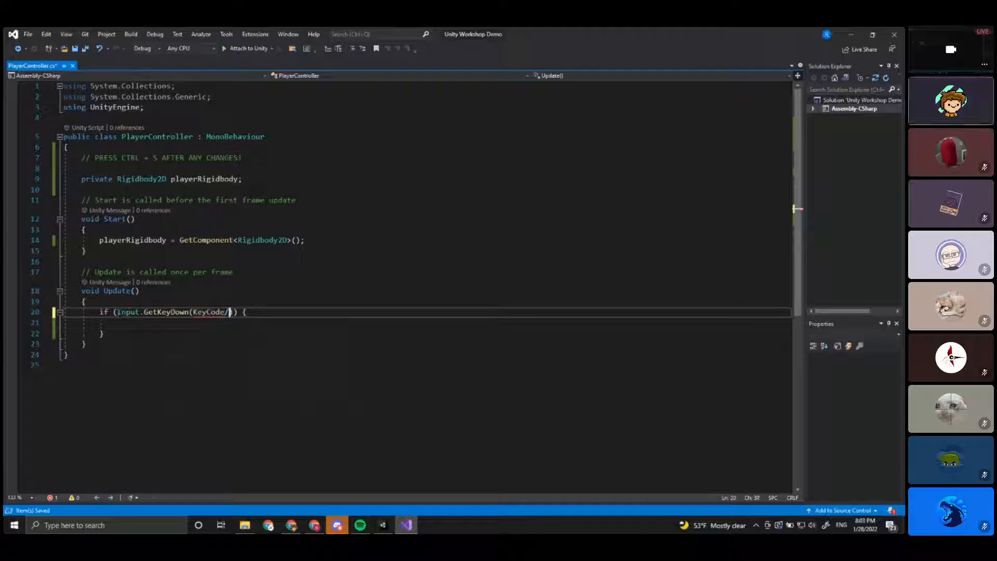
key("BackSpace")
type(".rig")
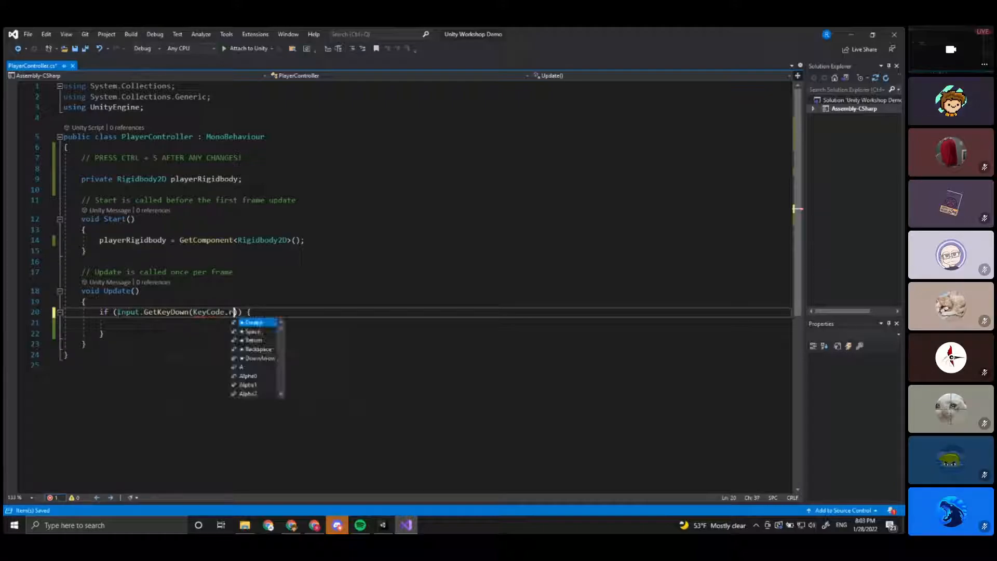
key("Down")
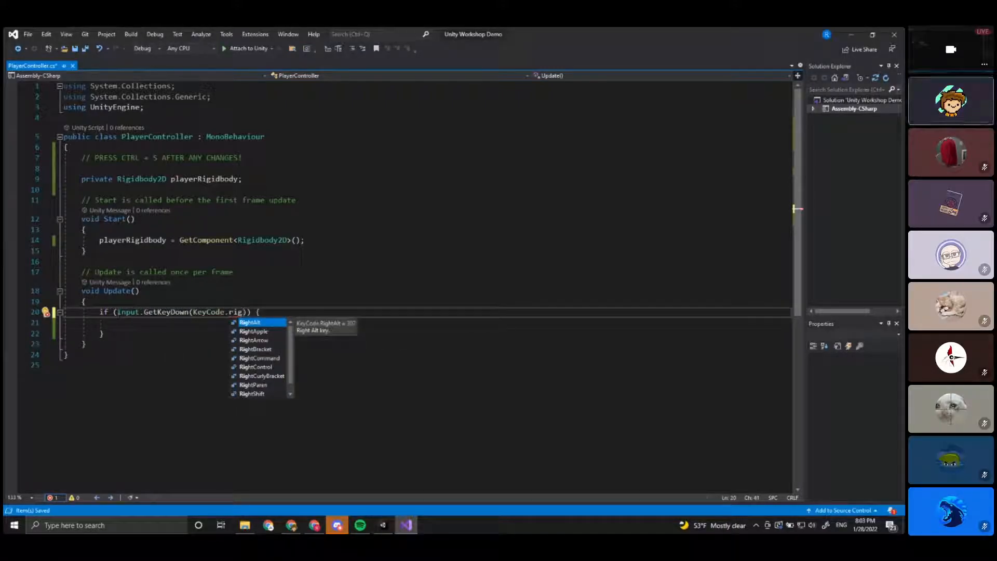
key("Tab")
key("BackSpace")
key("BackSpace")
key("BackSpace")
key("BackSpace")
key("BackSpace")
key("BackSpace")
key("BackSpace")
key("BackSpace")
key("BackSpace")
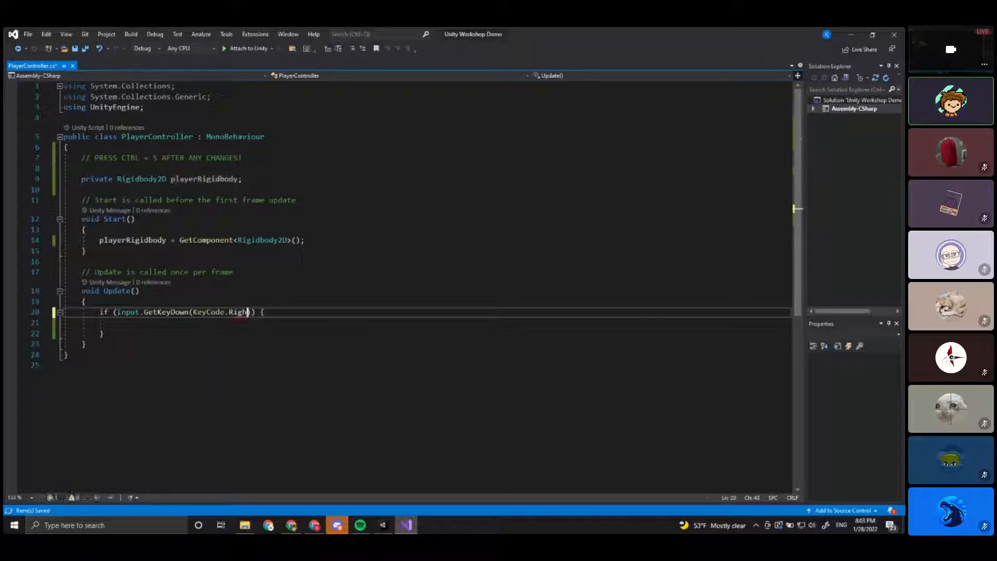
type("RightArrow")
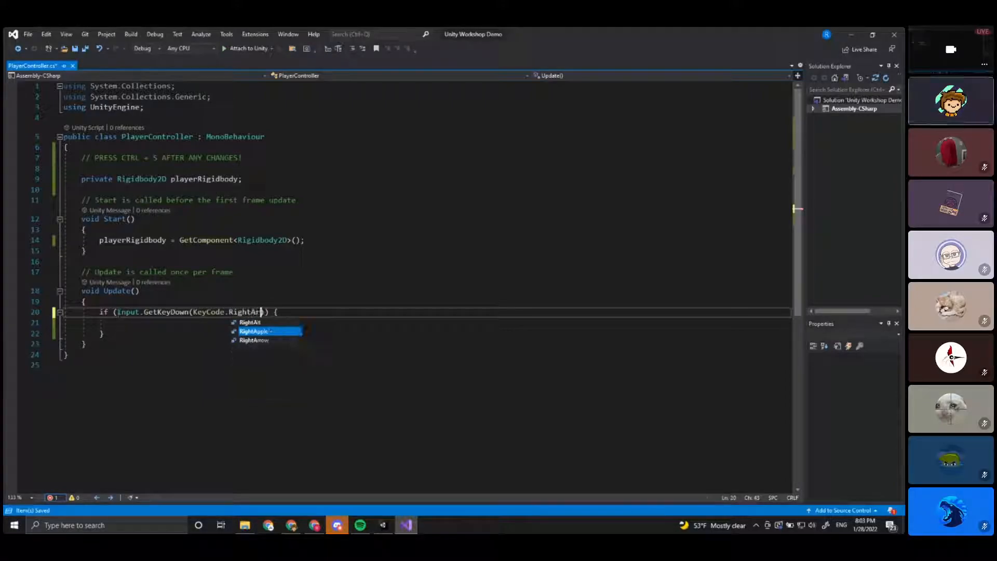
key("Tab")
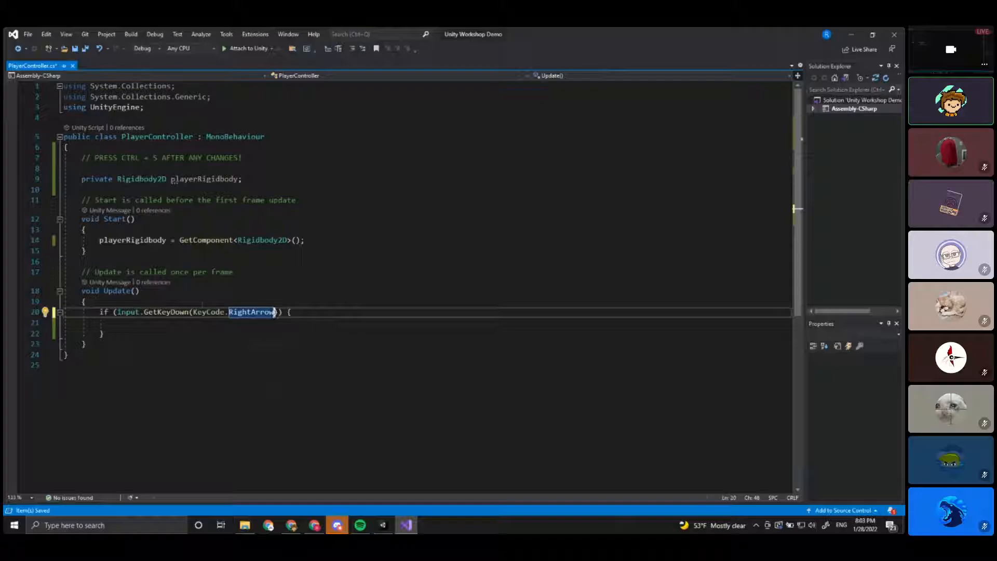
key("Down")
key("ctrl+s")
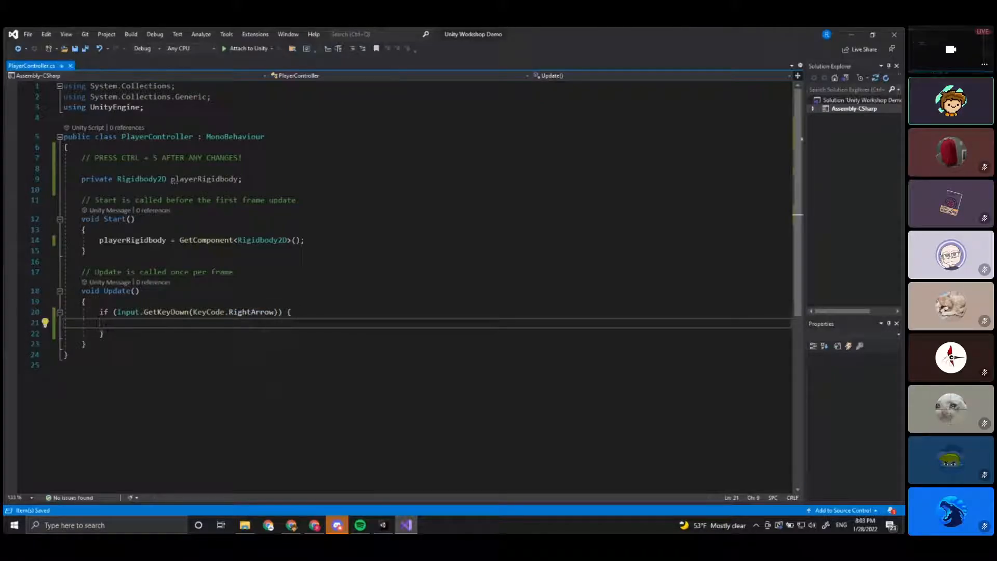
Examine the parts of the if condition: Input, the GetKeyDown method and its KeyCode.RightArrow argument.
left_click_drag(116, 311, 280, 313)
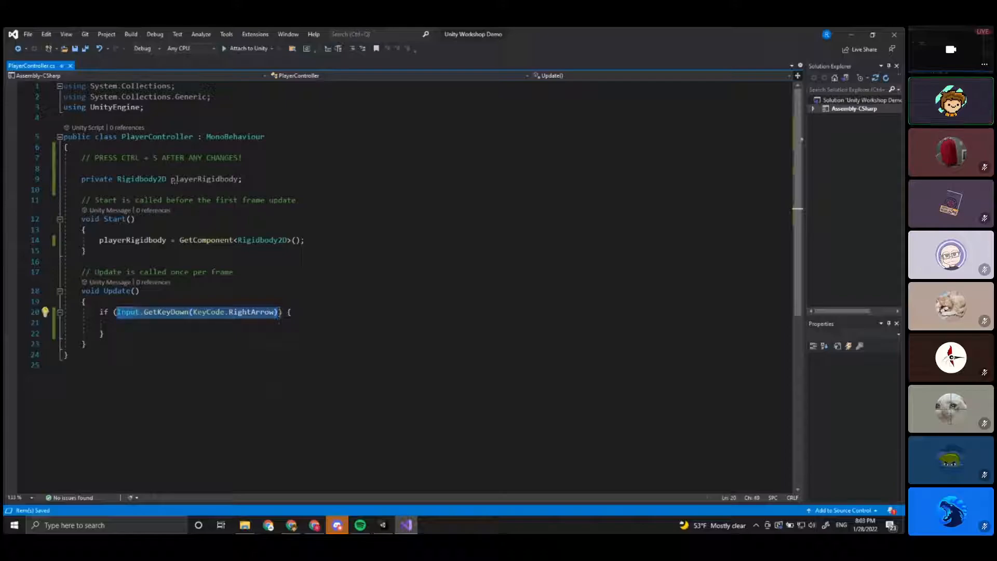
left_click(289, 323)
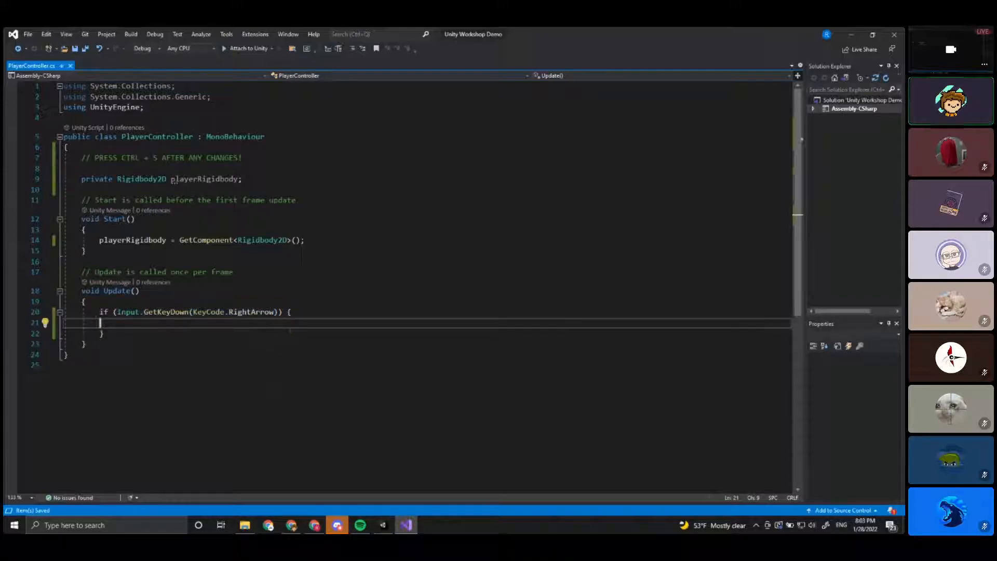
left_click_drag(140, 311, 117, 312)
left_click(144, 311)
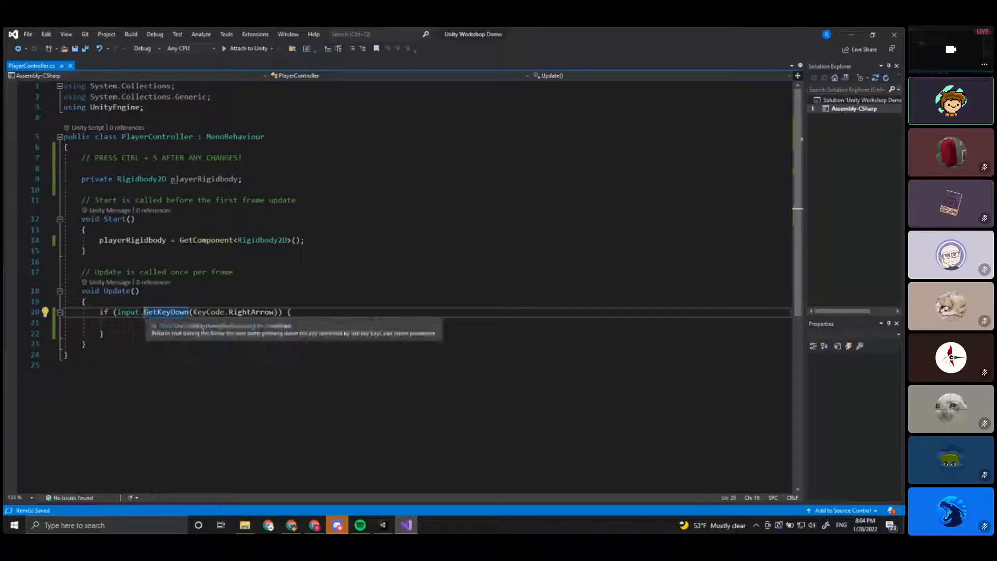
left_click_drag(192, 311, 279, 312)
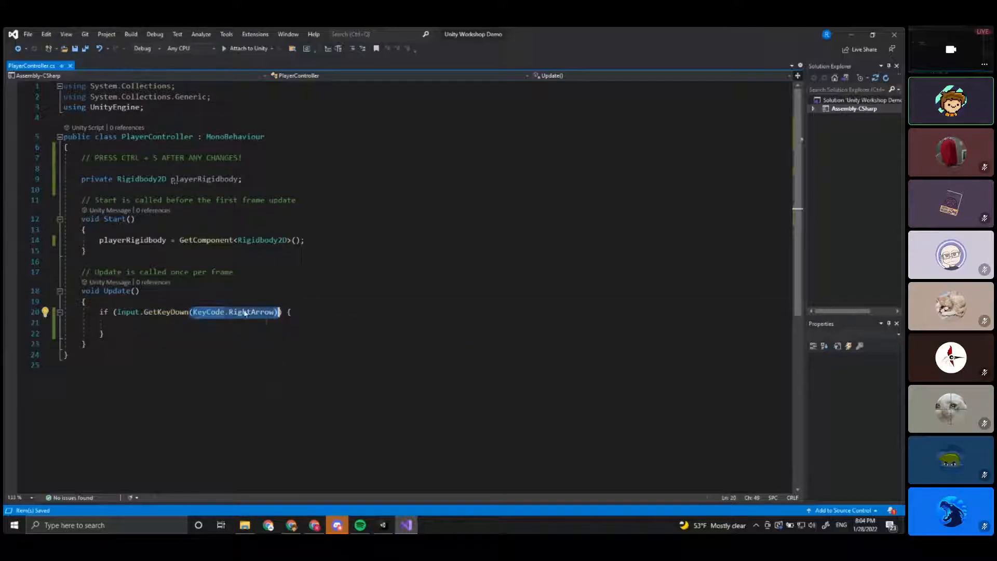
left_click(296, 311)
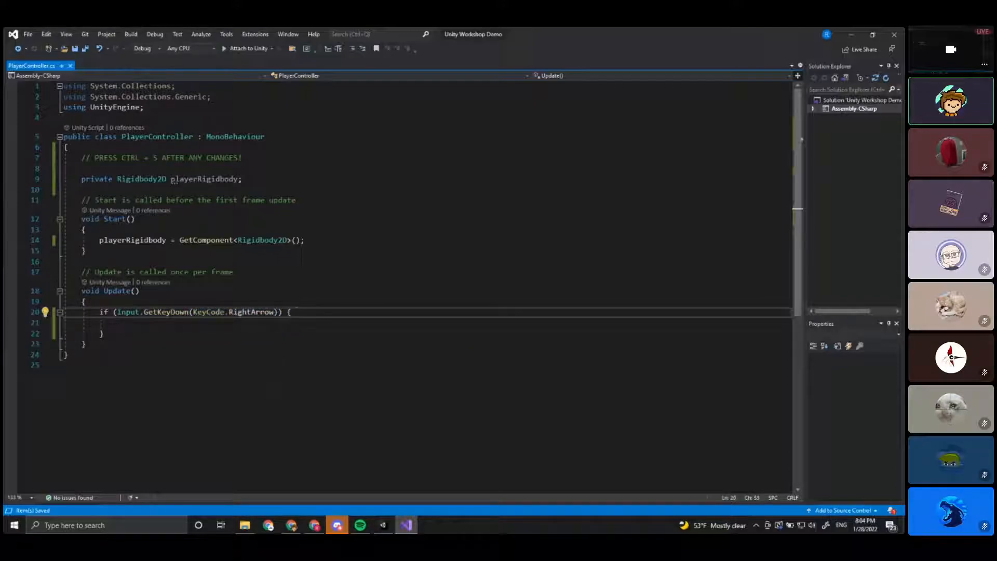
Add an indented playerRigidbody.AddForce(); call inside the if body and save the script.
left_click(226, 324)
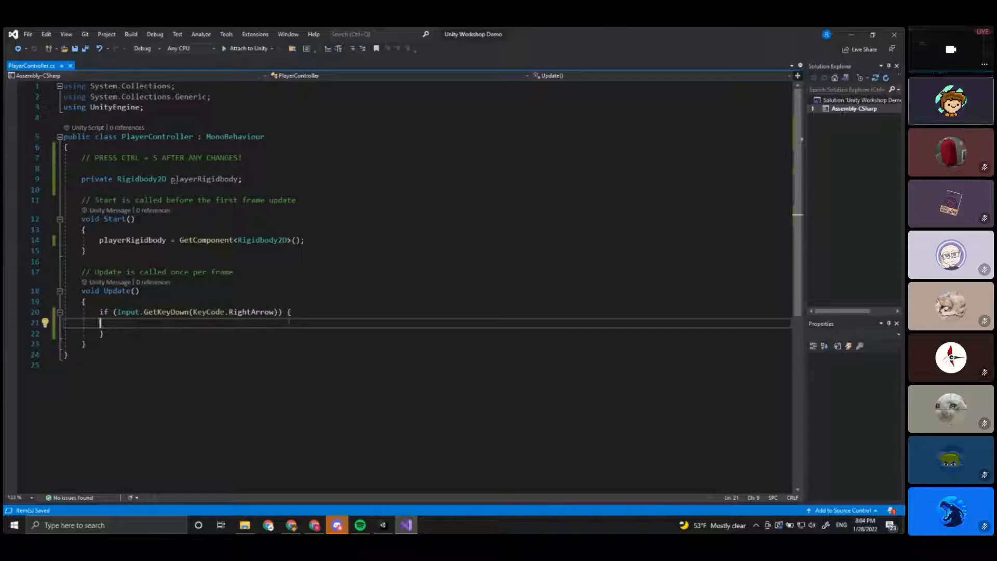
key("Tab")
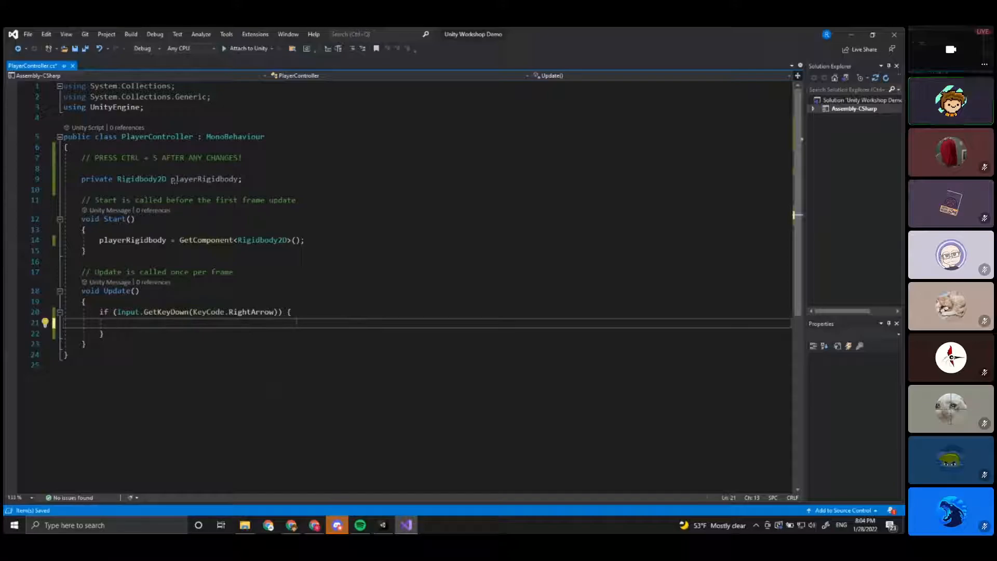
type("playerRigidbody")
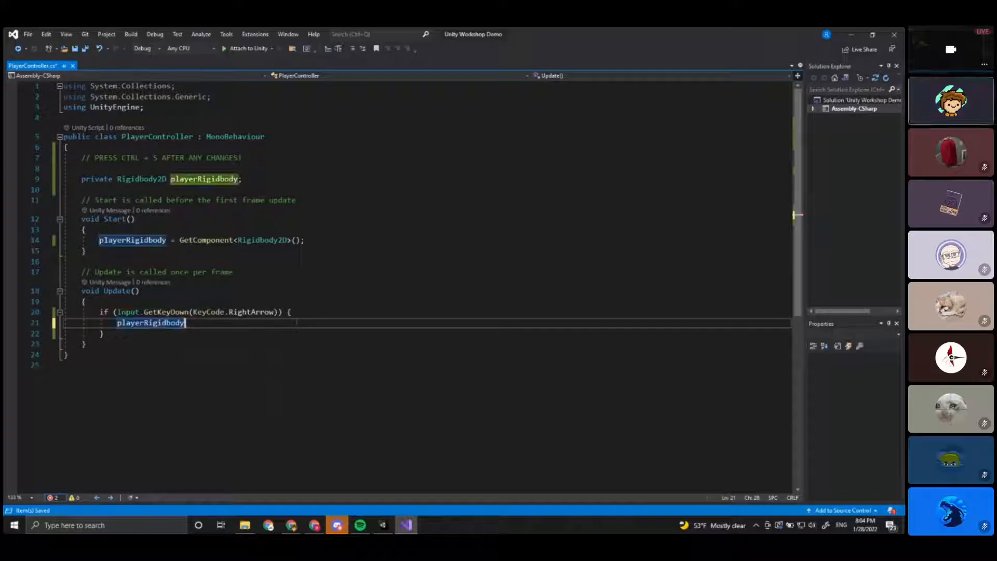
type(".AddForce")
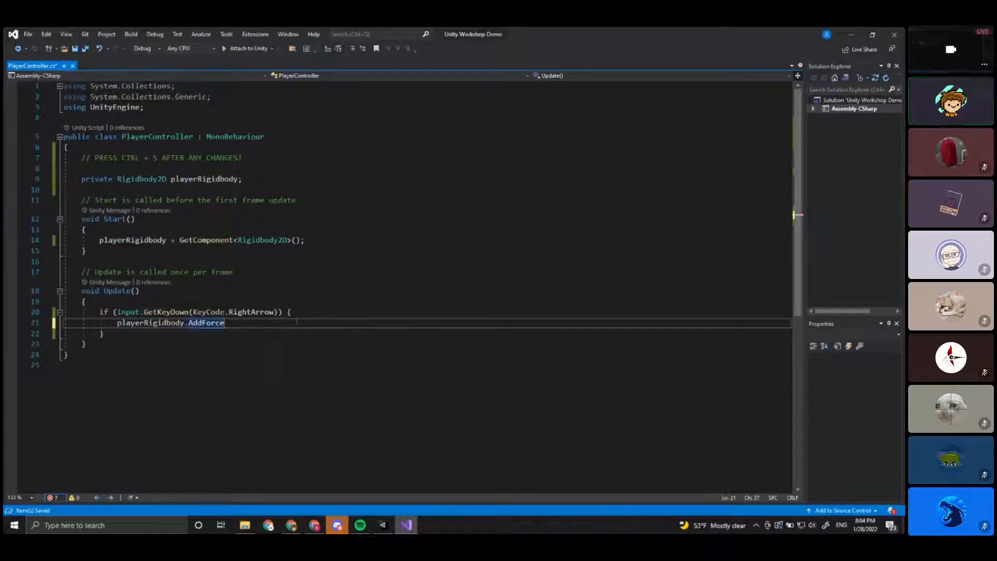
type("();")
key("ctrl+s")
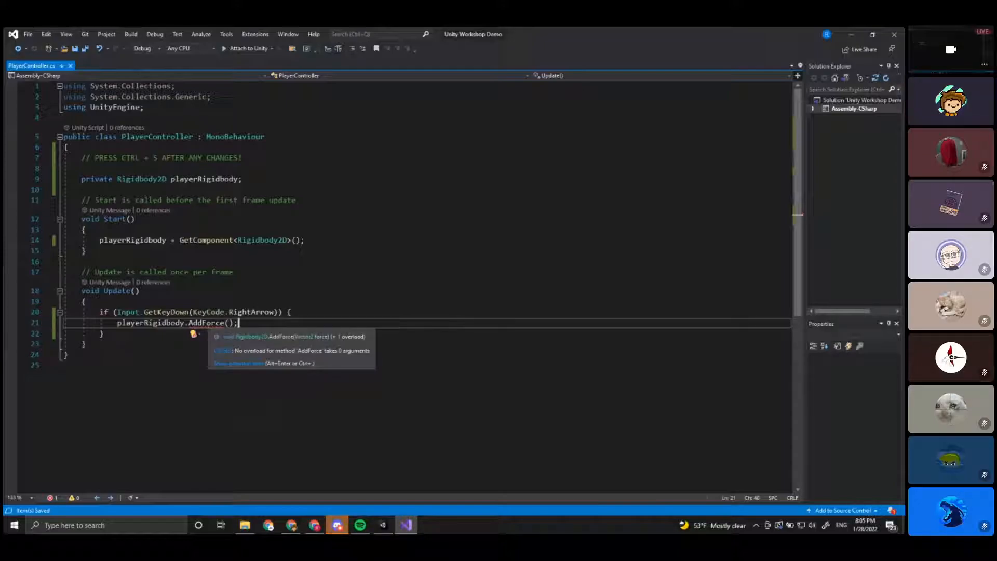
Switch to Paint with a blank canvas.
left_click(137, 529)
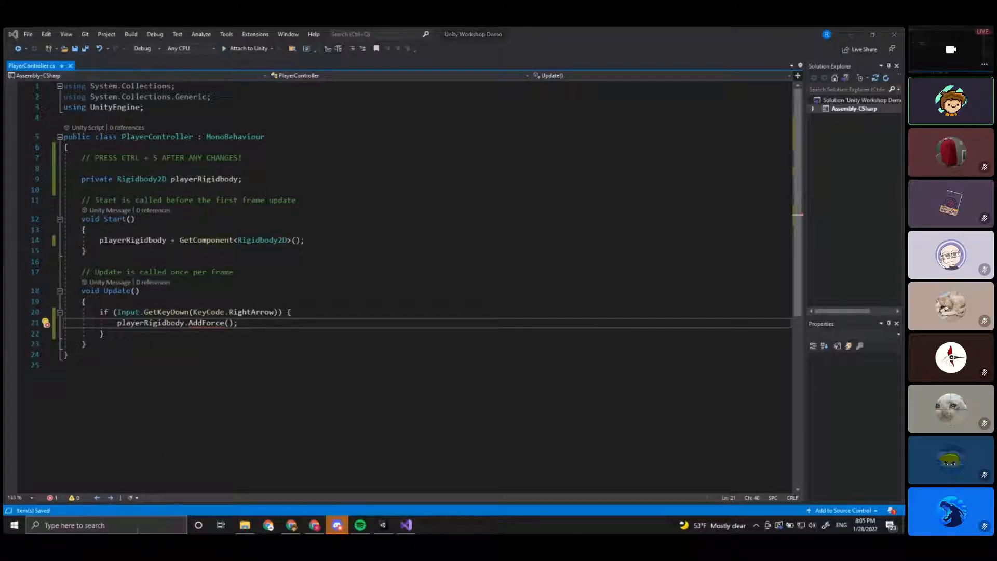
type("paint")
key("Return")
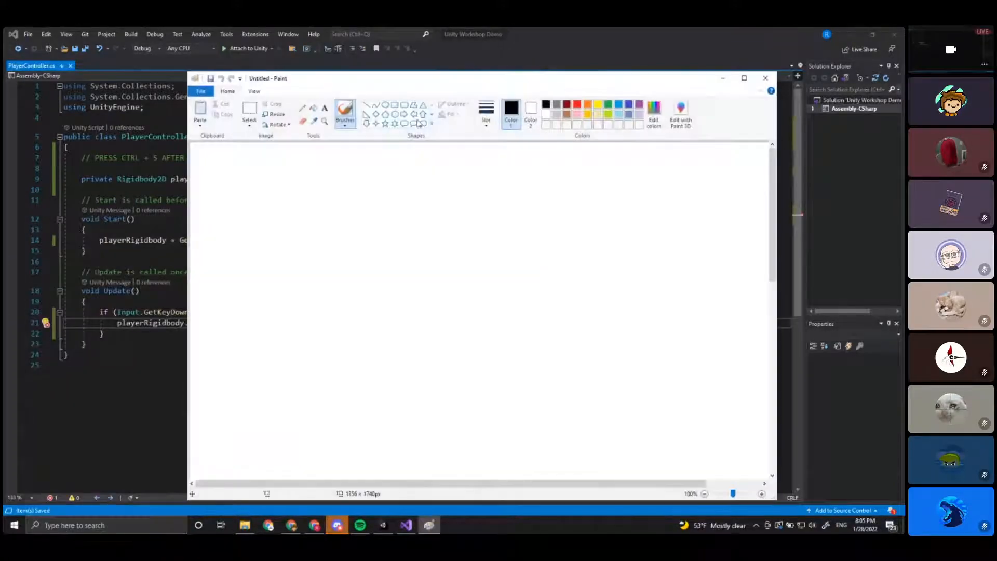
left_click(608, 105)
left_click_drag(362, 295, 519, 286)
key("ctrl+z")
Draw a red horizontal axis and a green vertical axis crossing it in the middle of the canvas.
left_click(576, 104)
left_click_drag(377, 302, 523, 301)
left_click(608, 104)
left_click_drag(445, 228, 458, 363)
Label the axes in black: 0,0 at the origin, 0,1 above, 0,-1 below, 1,0 to the right and -1,0 to the left.
left_click(543, 106)
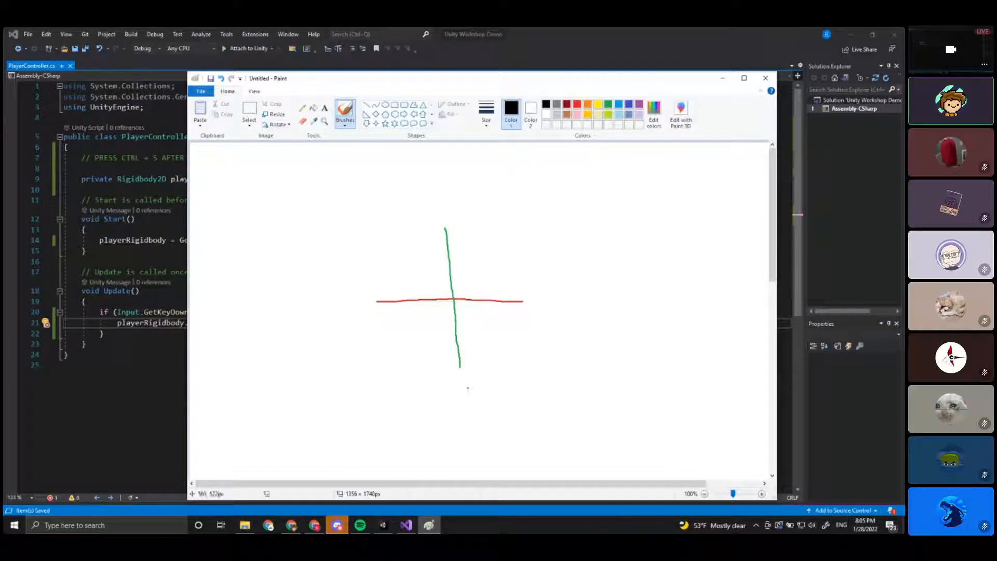
left_click_drag(457, 288, 470, 295)
left_click_drag(435, 213, 436, 213)
left_click_drag(445, 219, 445, 223)
left_click_drag(443, 368, 453, 379)
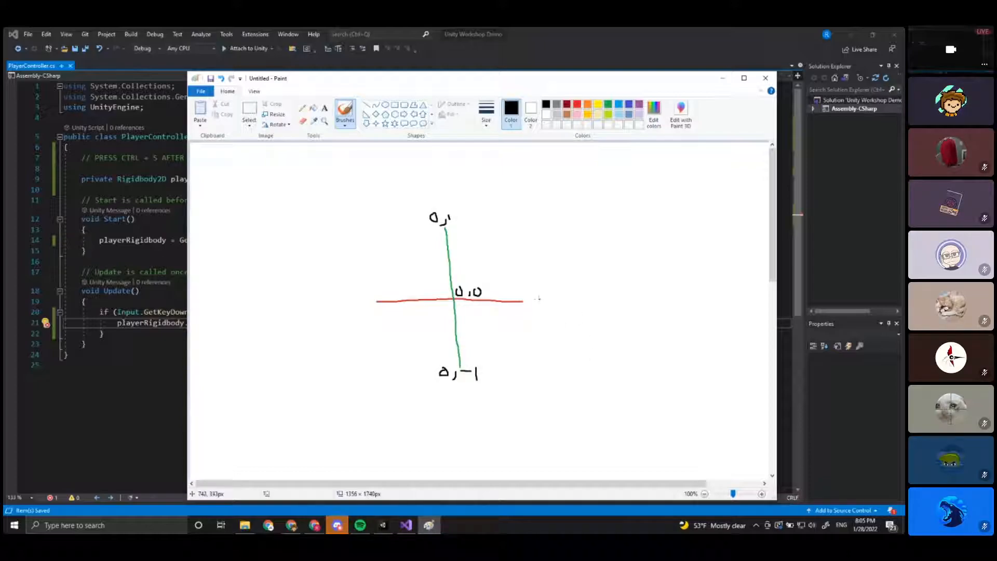
left_click_drag(533, 299, 534, 309)
mouse_move(542, 303)
left_mouse_down()
mouse_move(538, 312)
mouse_move(549, 307)
left_mouse_up()
mouse_move(335, 305)
left_mouse_down()
mouse_move(353, 312)
mouse_move(361, 299)
left_mouse_up()
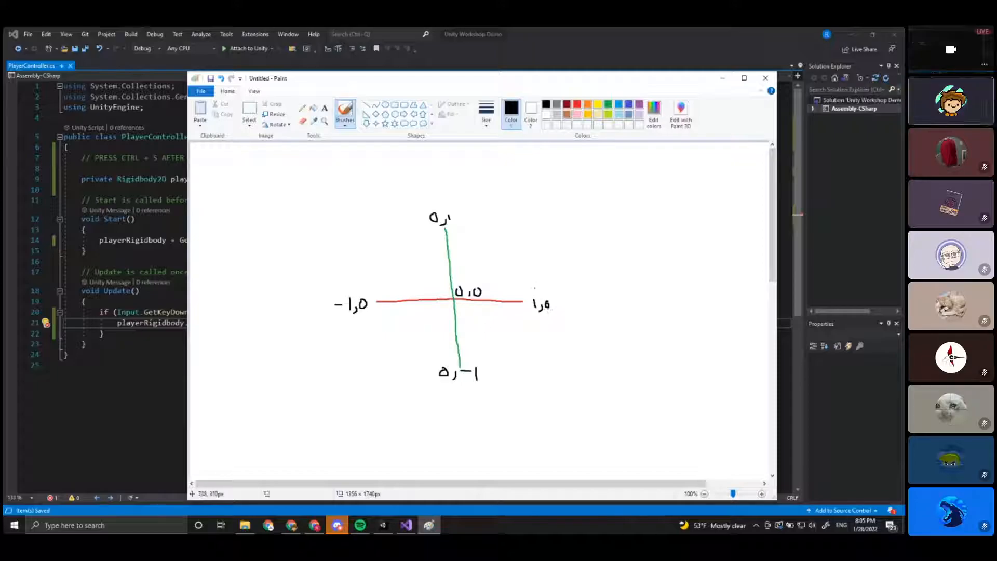
Draw a right-pointing arrow in the upper-right quadrant and parentheses around the 1,0 label, and return to Visual Studio.
mouse_move(465, 250)
left_mouse_down()
mouse_move(517, 252)
mouse_move(503, 268)
left_mouse_up()
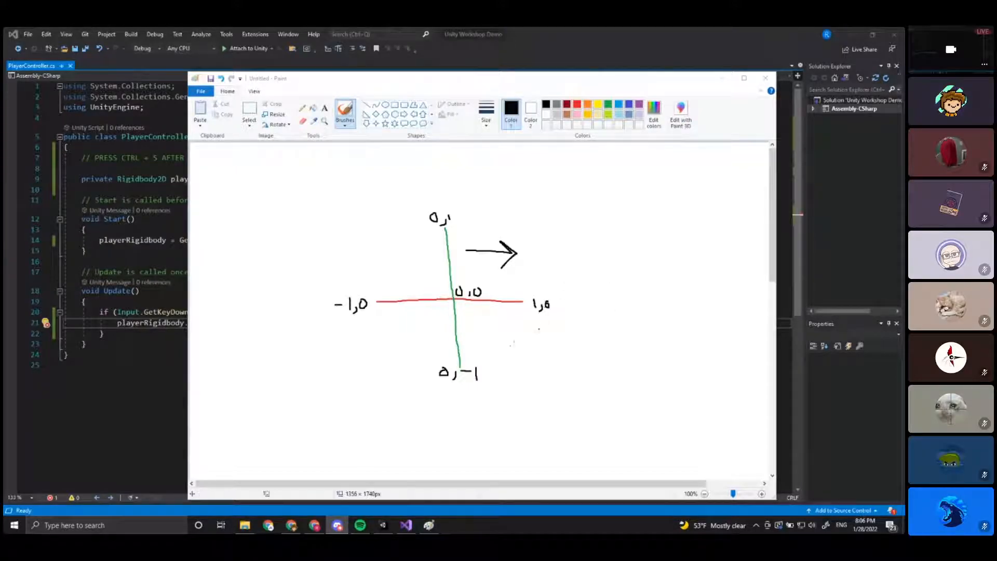
mouse_move(527, 298)
left_mouse_down()
mouse_move(526, 313)
mouse_move(554, 315)
left_mouse_up()
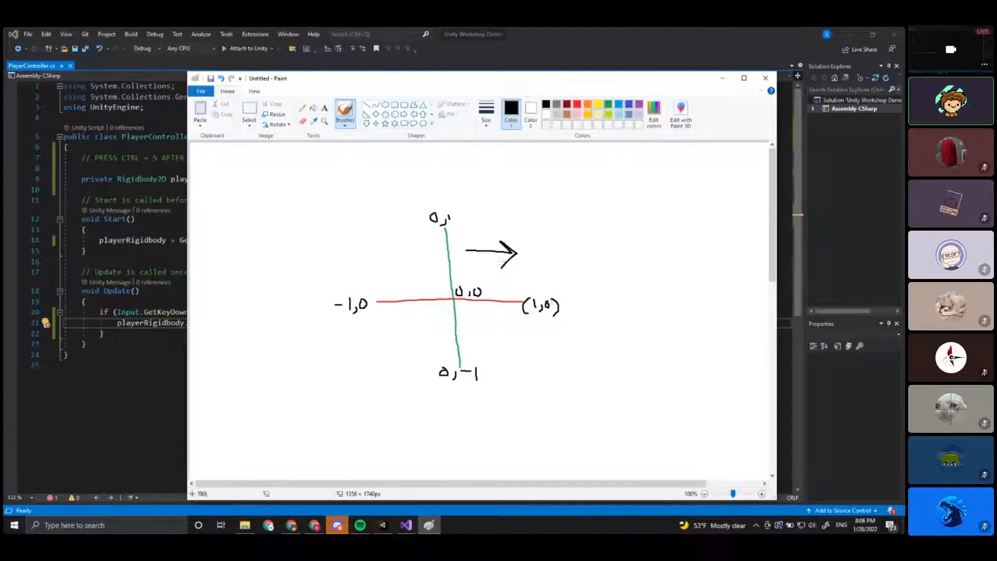
left_click(722, 81)
Pass new Vector2(0,1) as the argument of the AddForce call.
left_click(230, 323)
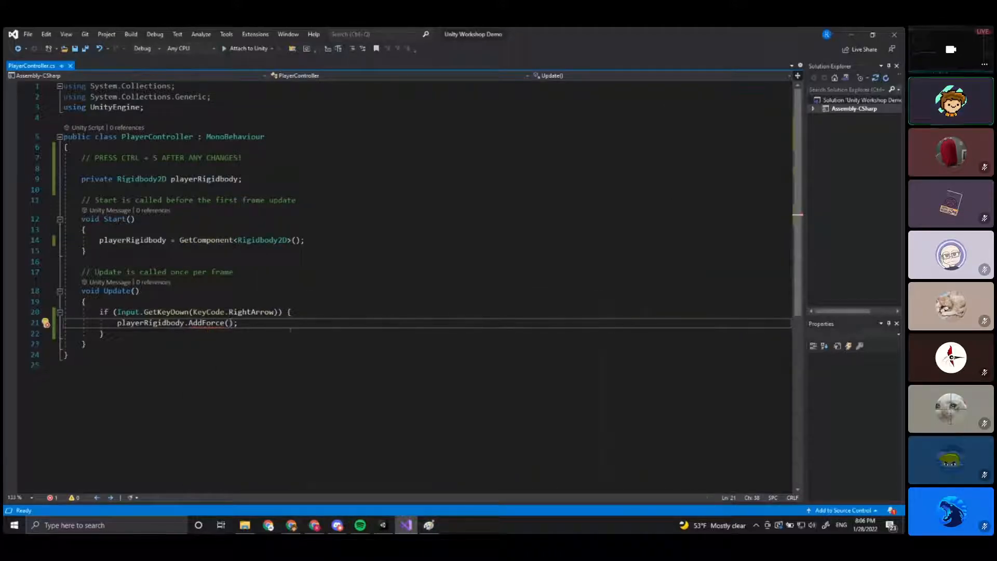
mouse_move(227, 323)
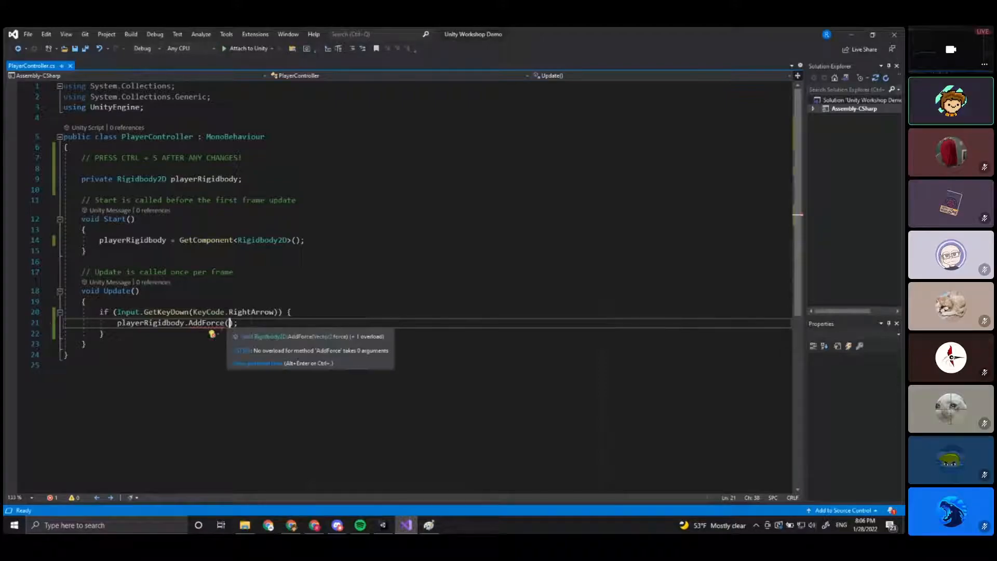
type("new Vector2")
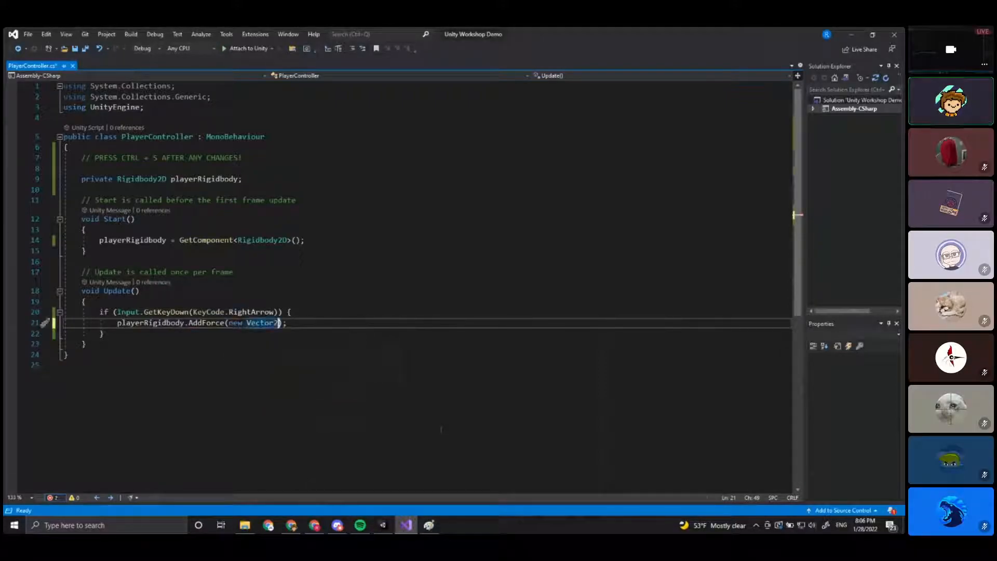
type("(")
key("Left")
type("0,1")
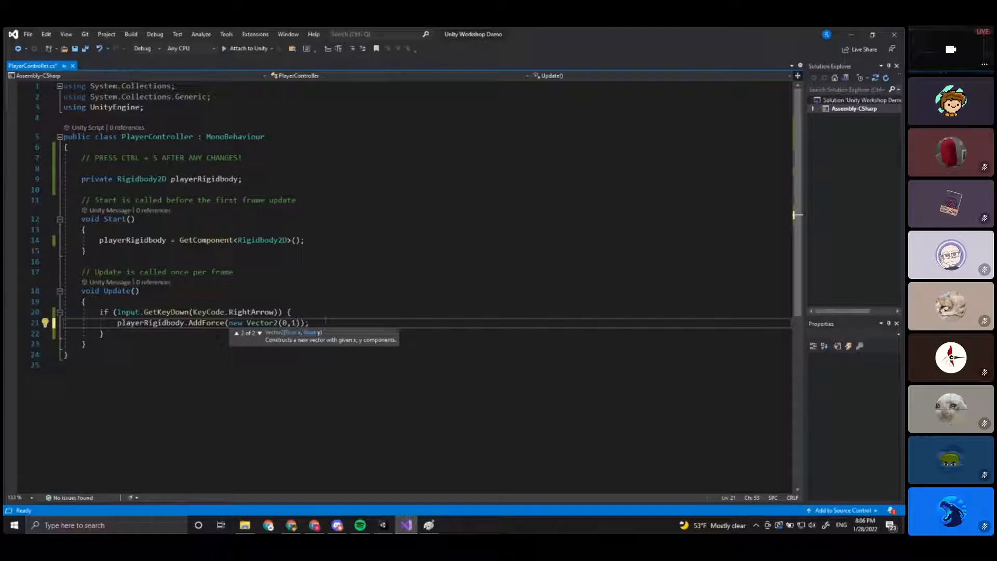
Clear the Vector2 arguments in the AddForce call and handwrite (x,y) with (+1,0) below it beside the arrow in the Paint sketch.
key("End")
left_click_drag(295, 323, 283, 322)
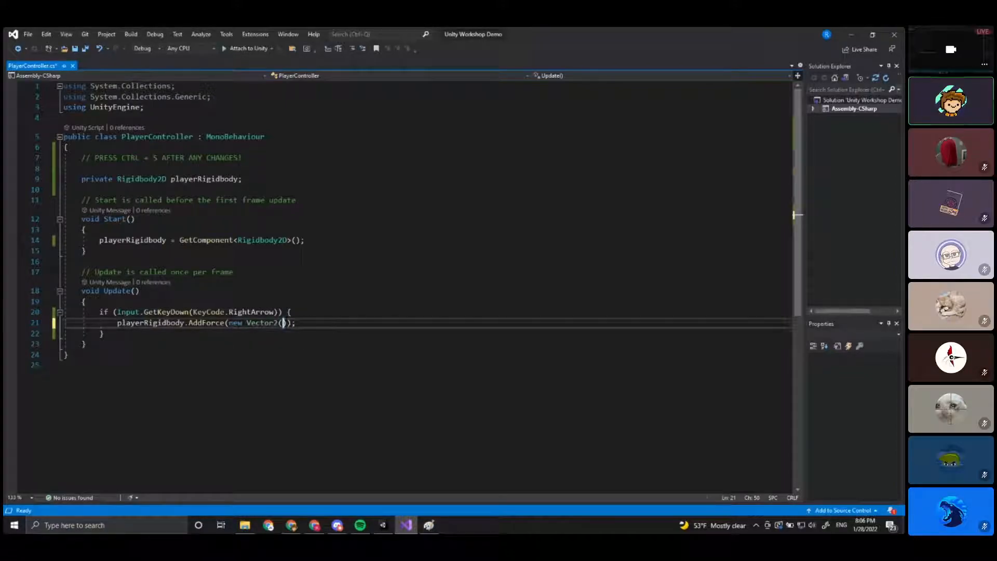
left_click(429, 525)
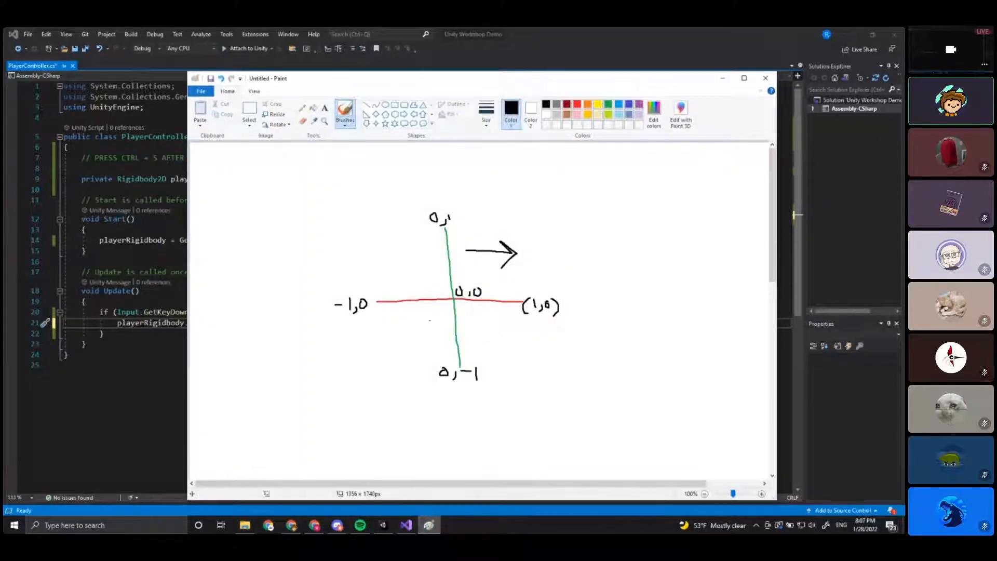
mouse_move(559, 199)
left_mouse_down()
mouse_move(556, 220)
mouse_move(579, 226)
left_mouse_up()
mouse_move(587, 212)
left_mouse_down()
mouse_move(597, 239)
mouse_move(618, 213)
mouse_move(613, 223)
left_mouse_up()
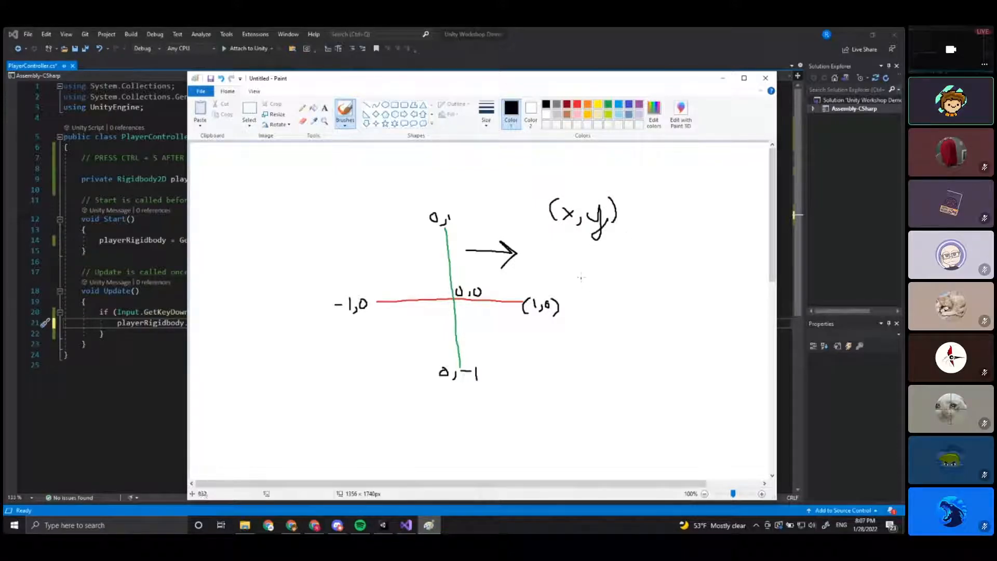
mouse_move(561, 253)
left_mouse_down()
mouse_move(559, 270)
mouse_move(573, 264)
mouse_move(590, 276)
mouse_move(611, 257)
mouse_move(627, 264)
mouse_move(620, 270)
left_mouse_up()
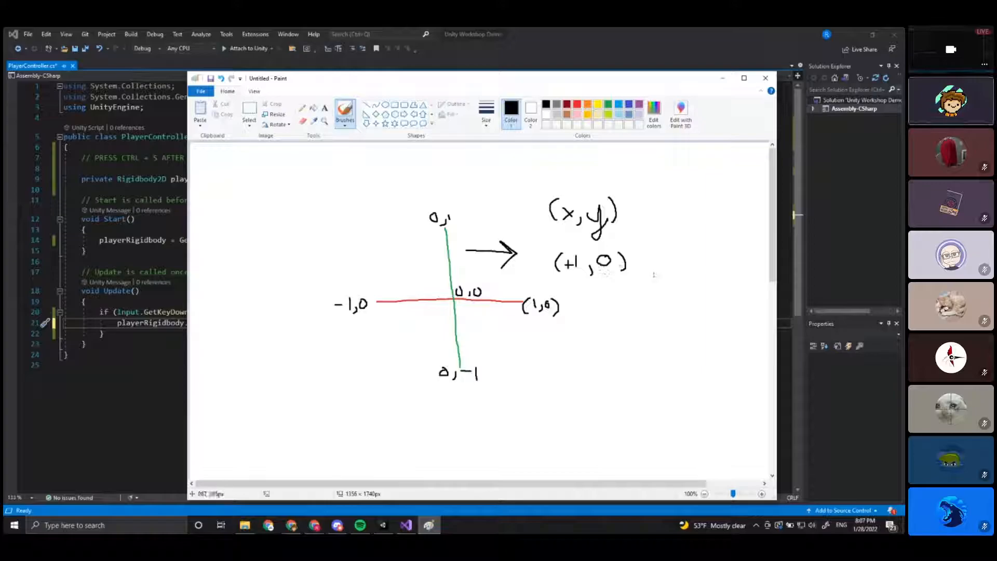
left_click(722, 78)
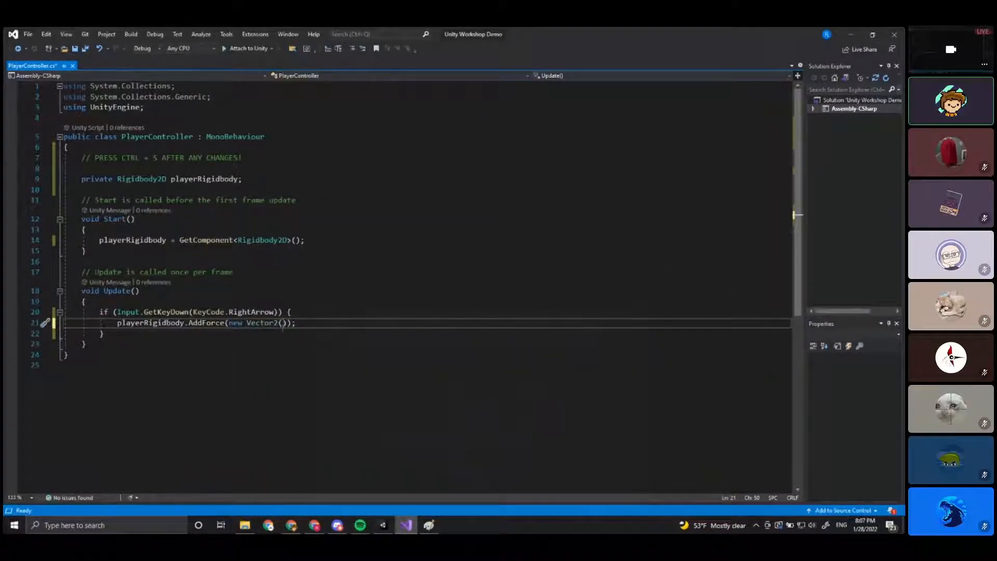
Enter 1,0 as the Vector2 arguments of the AddForce call and save the script.
type("1,0")
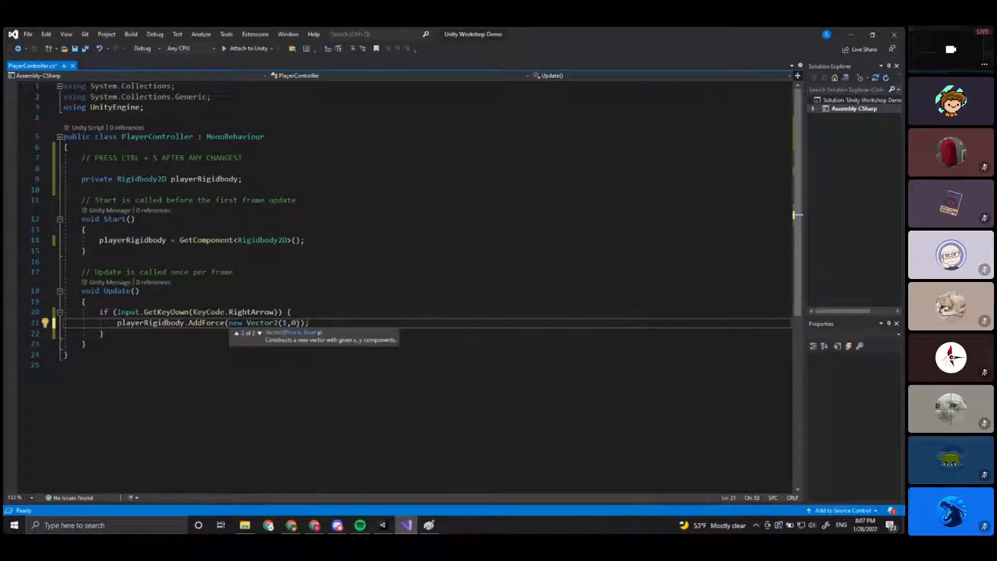
key("End")
key("ctrl+s")
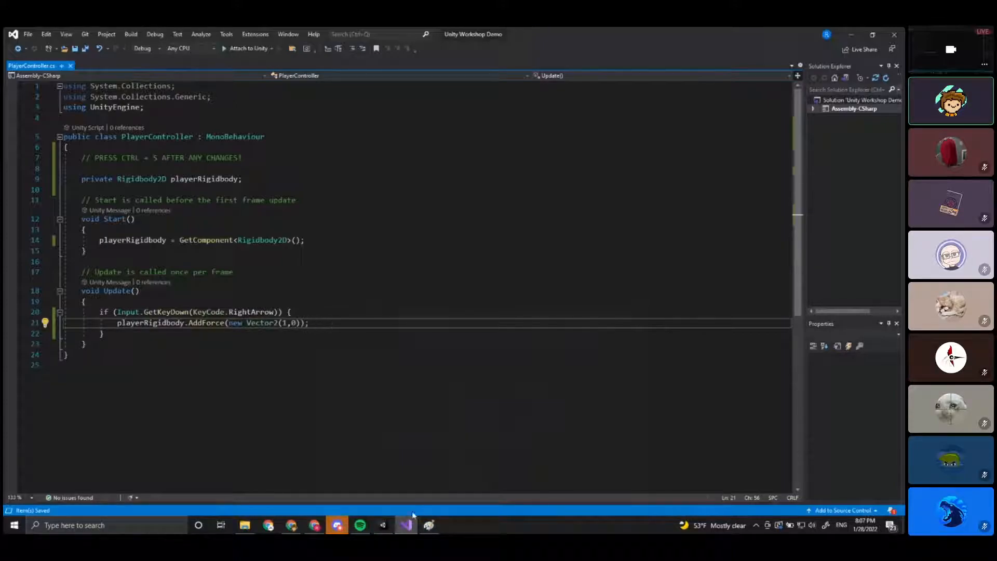
Switch to Unity and play-test the Player's rightward movement twice, the second time without maximizing the Game view.
left_click(382, 526)
left_click(530, 278)
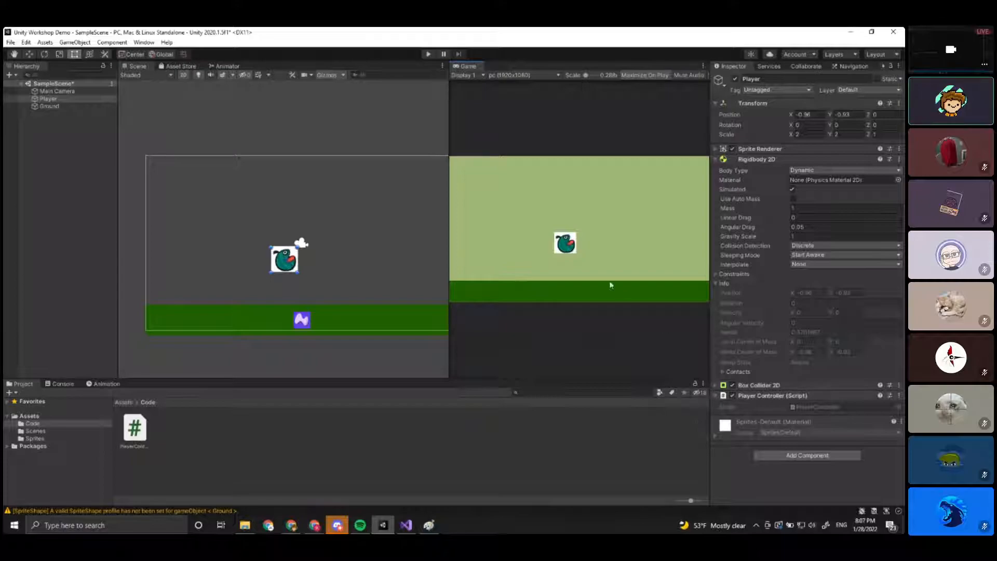
left_click(428, 54)
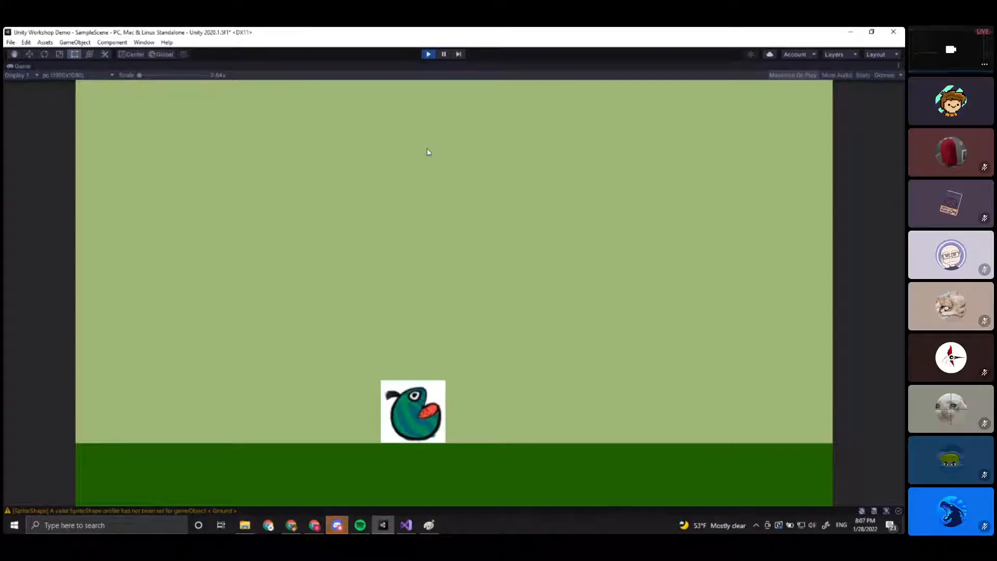
left_click(429, 54)
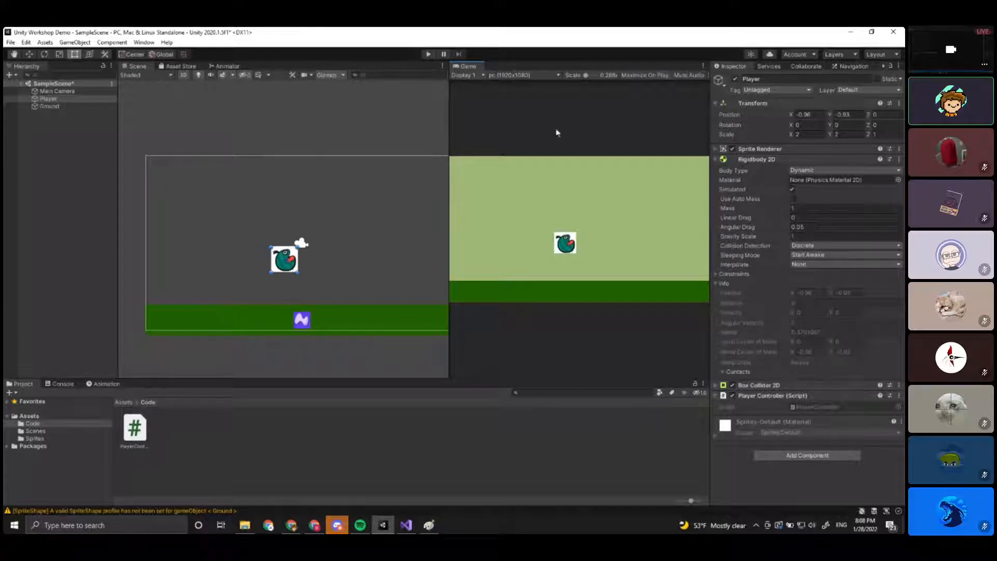
left_click(428, 54)
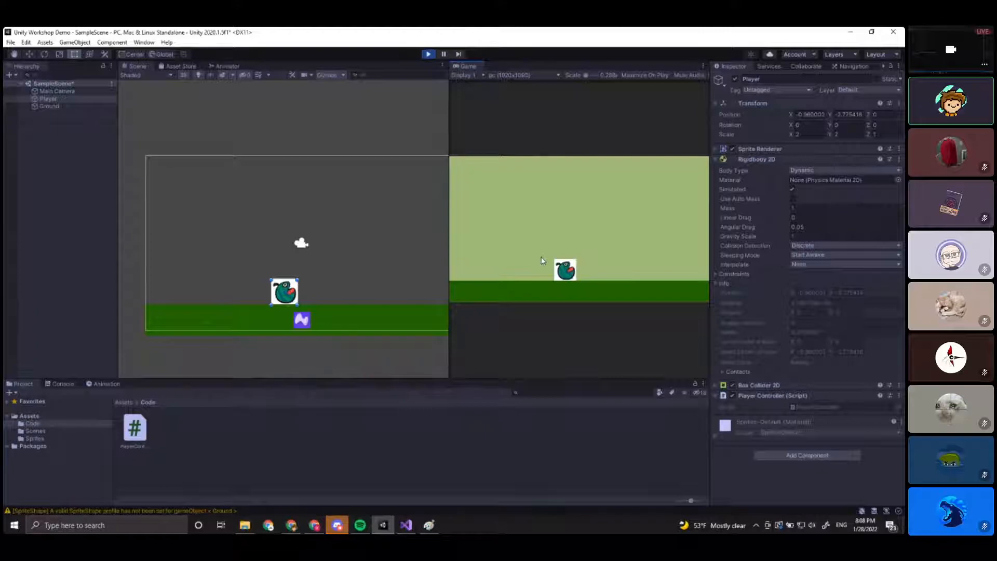
left_click(428, 54)
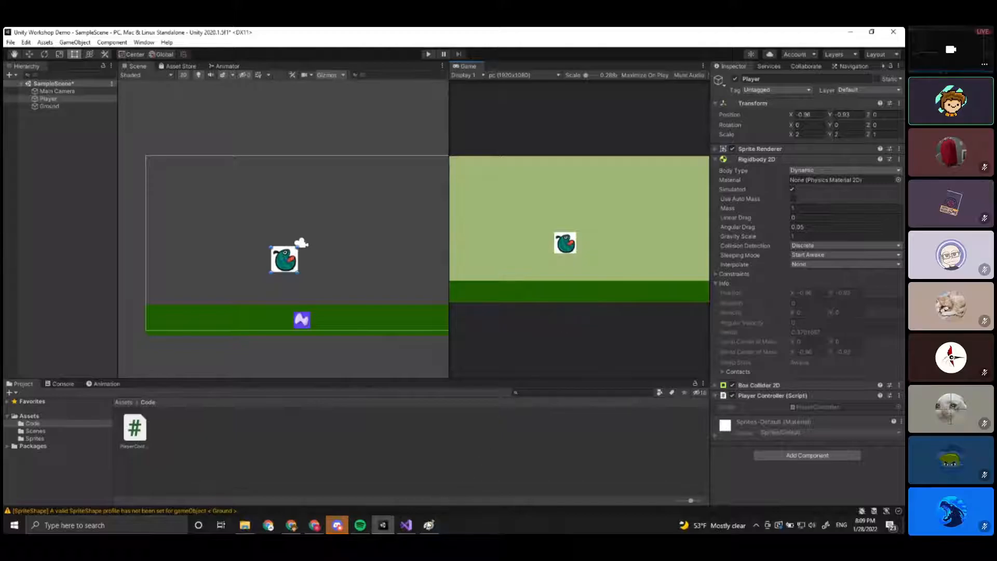
Return to Visual Studio, set the x value of the AddForce vector to 20 and save the script.
left_click(407, 525)
left_click(287, 325)
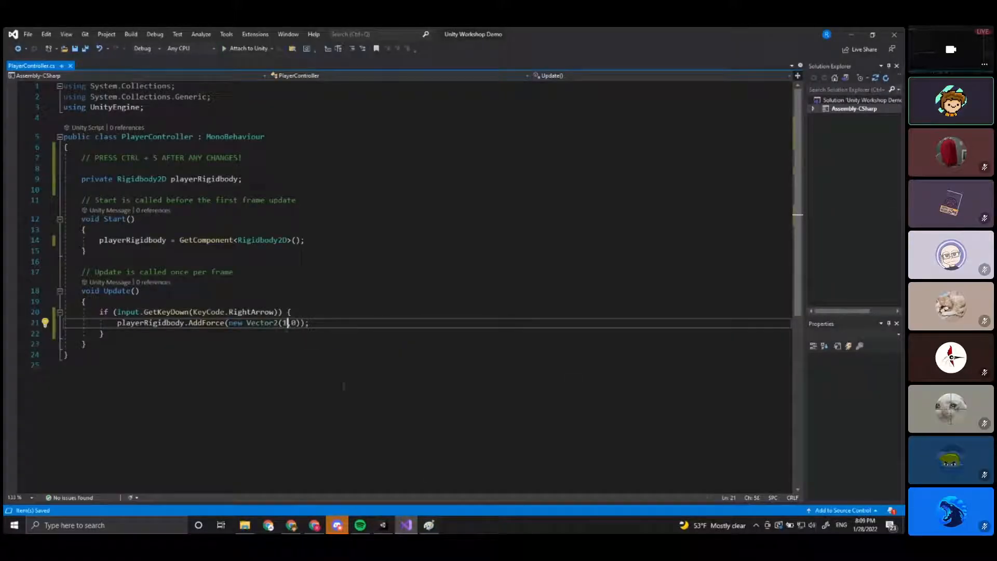
key("BackSpace")
type("20")
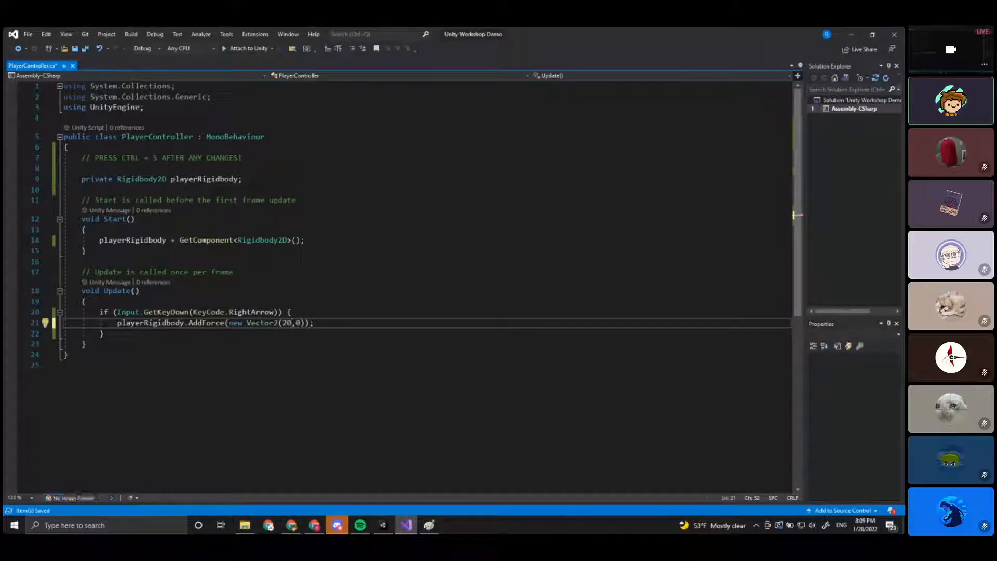
left_click(330, 322)
key("ctrl+s")
Return to Unity and run the scene to test the Player's movement with the 20,0 force, ending play mode when done.
left_click(851, 35)
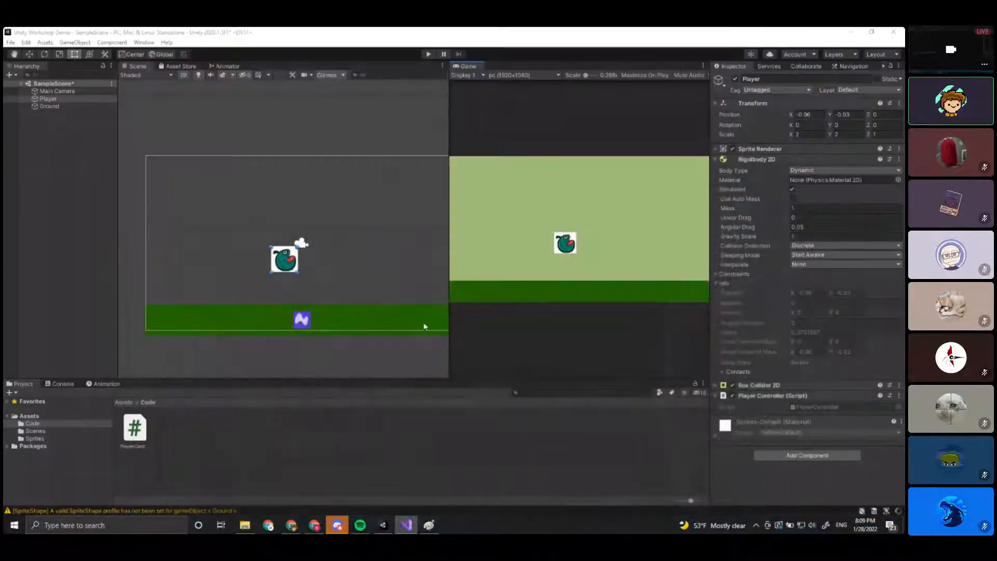
left_click(428, 54)
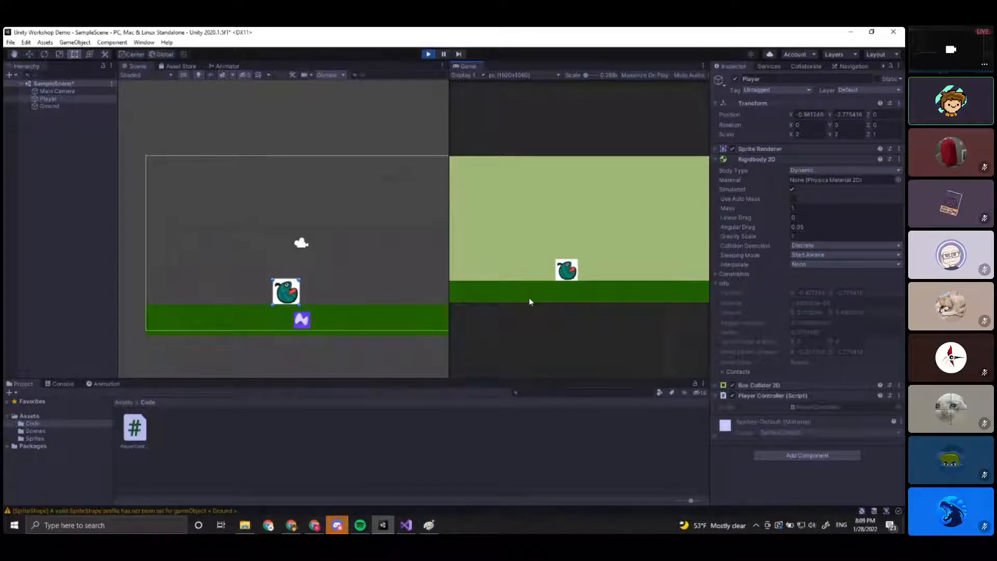
left_click(428, 54)
Switch to Visual Studio, set the x value of the AddForce vector to 100 and save the script.
left_click(406, 525)
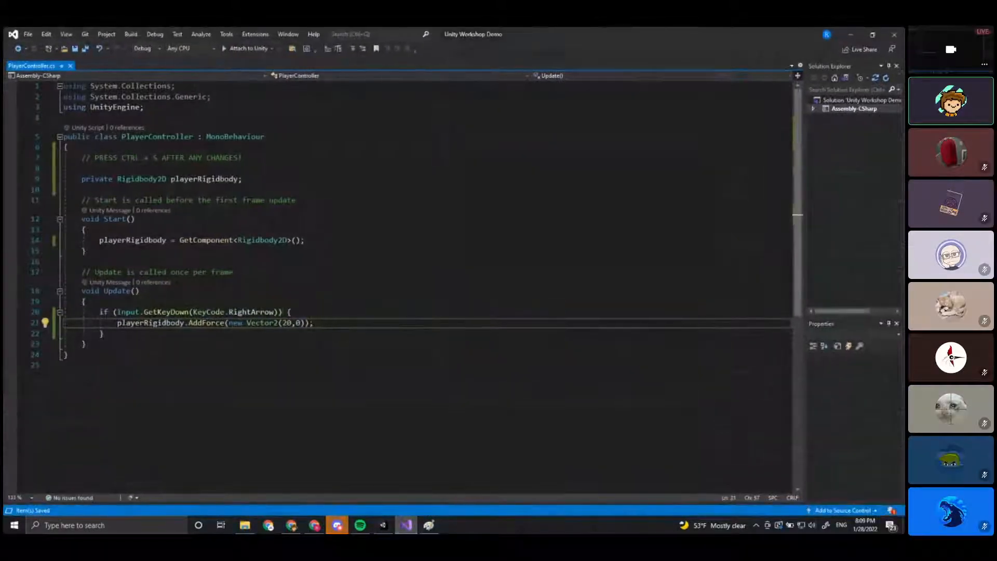
left_click(286, 323)
key("Right")
key("BackSpace")
key("BackSpace")
type("100")
key("Up")
key("ctrl+s")
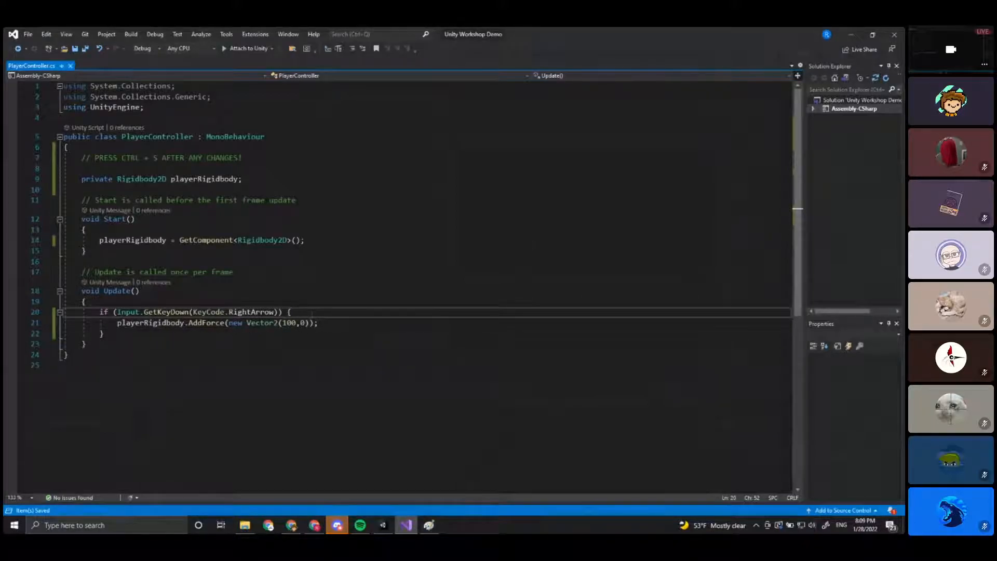
Return to Unity and play the scene, pushing the Player to the right several times to test the 100,0 force.
left_click(849, 36)
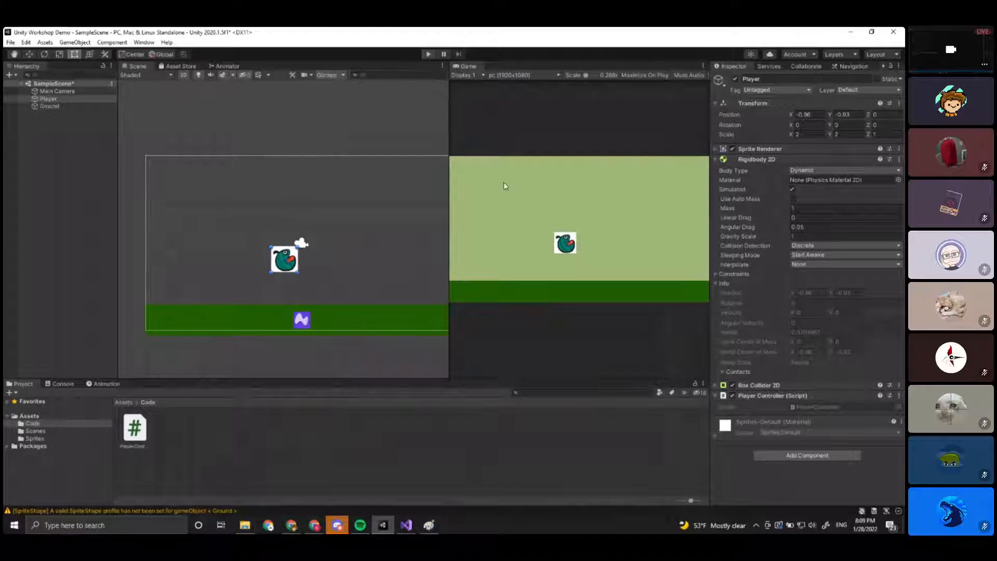
key("ctrl+p")
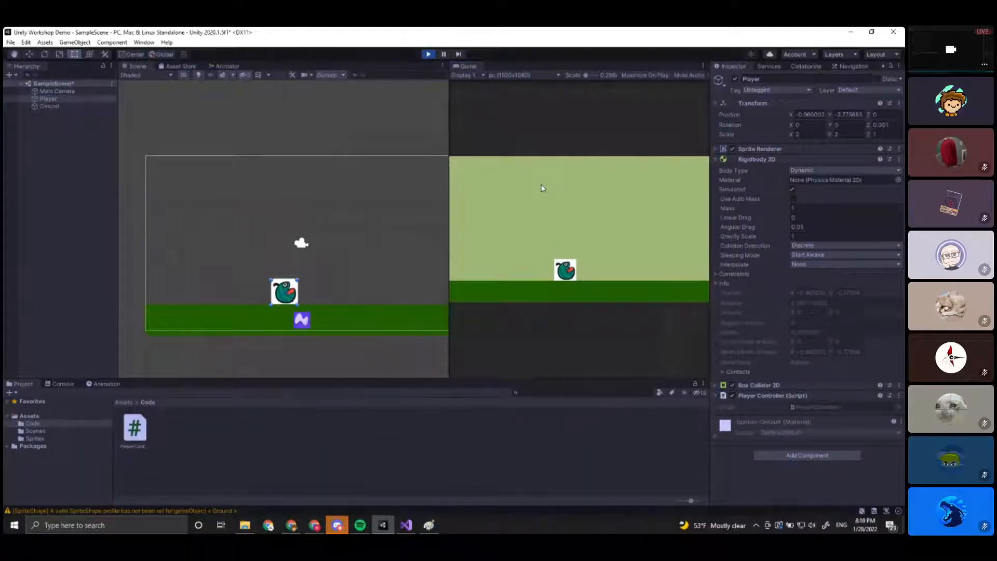
key("d")
key("d")
key("d")
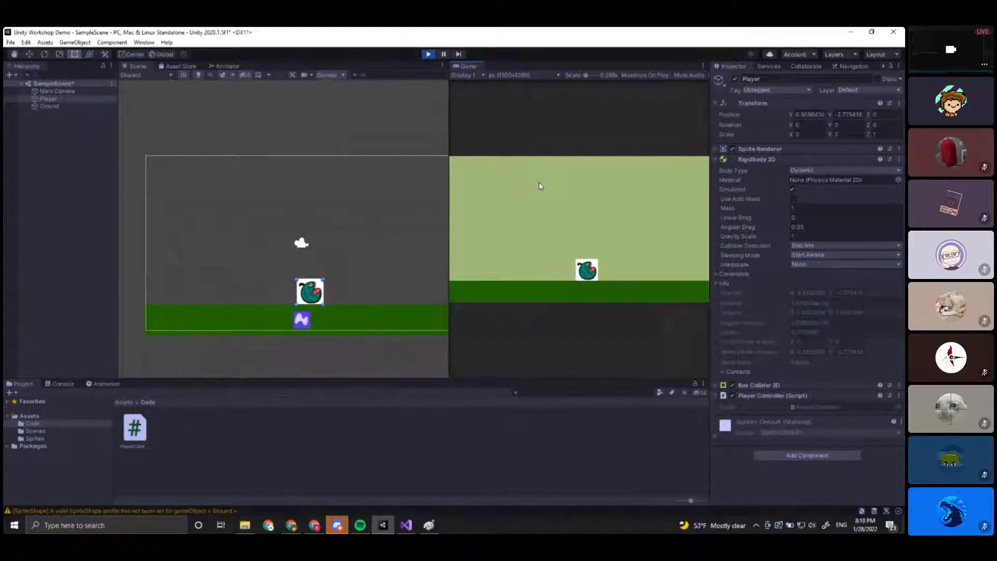
key("d")
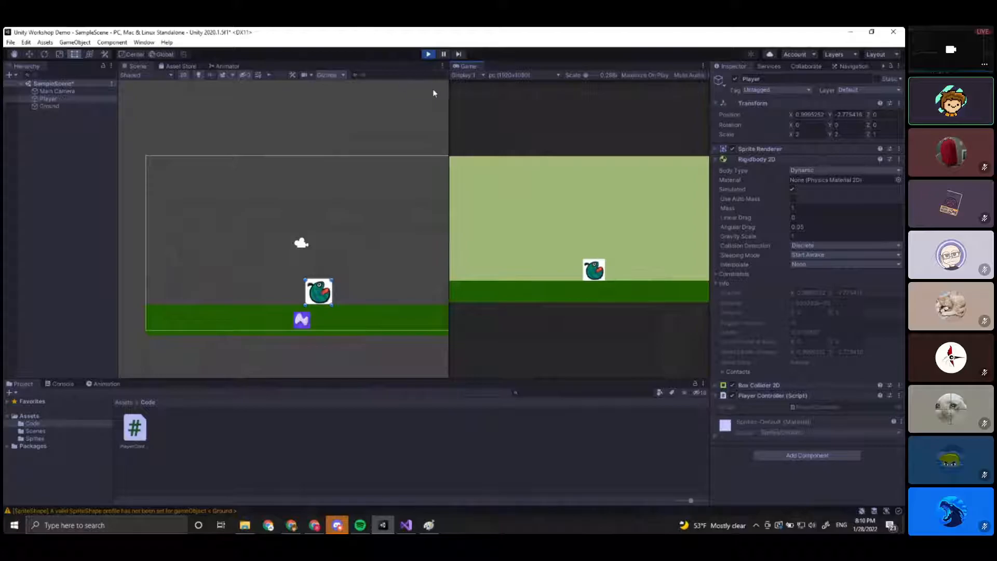
Stop play mode, switch to Visual Studio and make the RightArrow condition in PlayerController.cs use Input.GetKey.
key("ctrl+p")
left_click(406, 525)
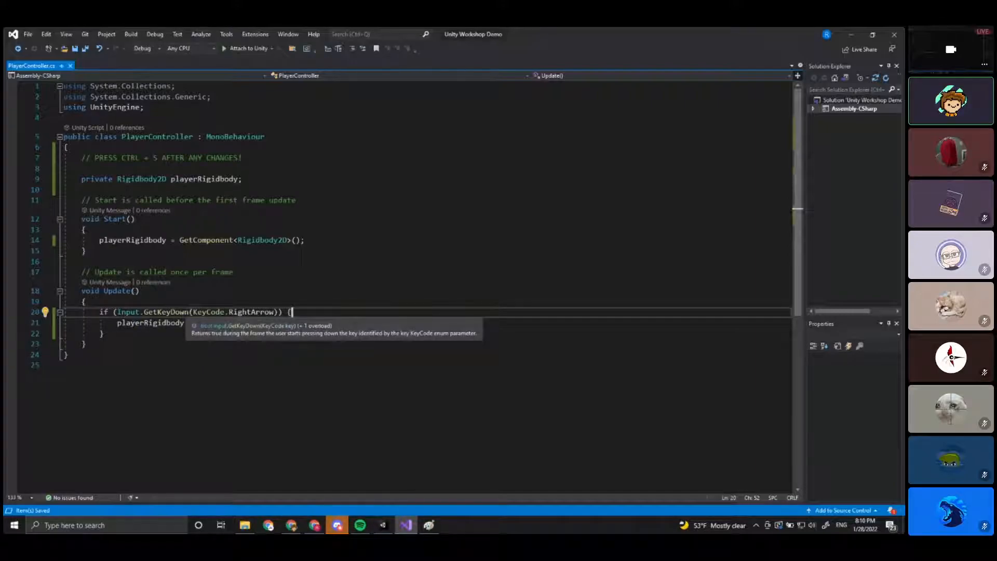
left_click_drag(188, 311, 172, 311)
key("BackSpace")
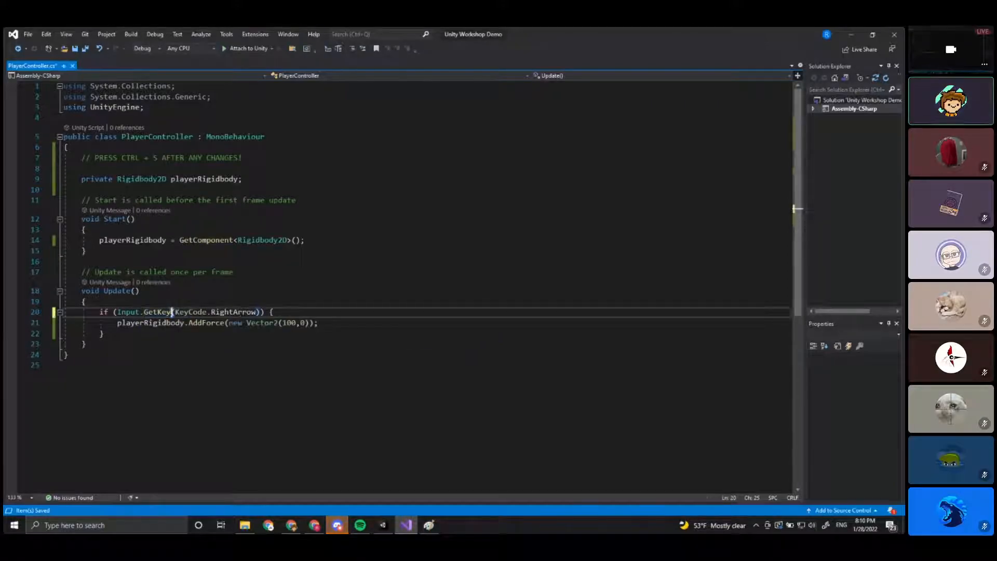
left_click(285, 312)
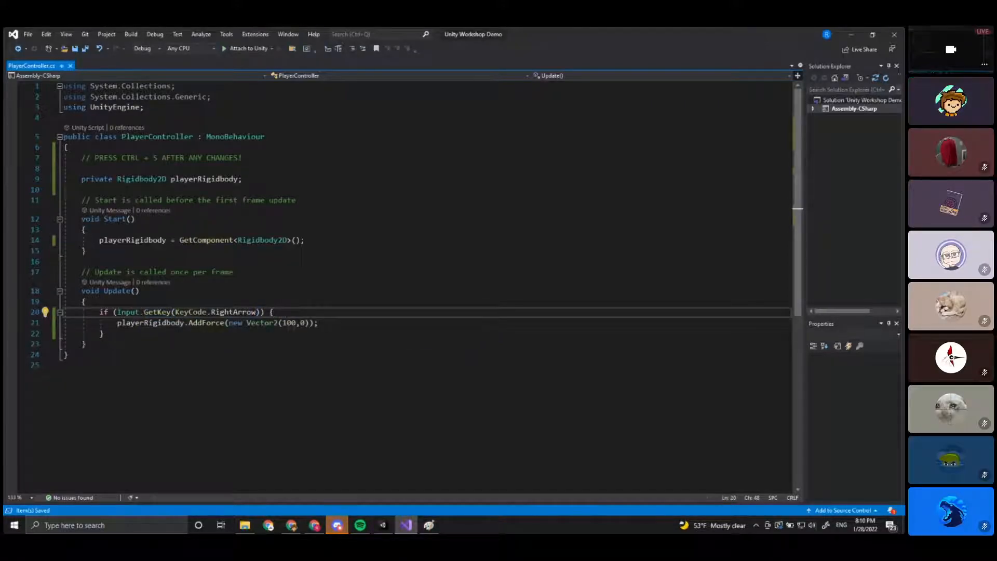
Set the RightArrow AddForce vector to Vector2(10,0) and save the script.
left_click(296, 322)
key("BackSpace")
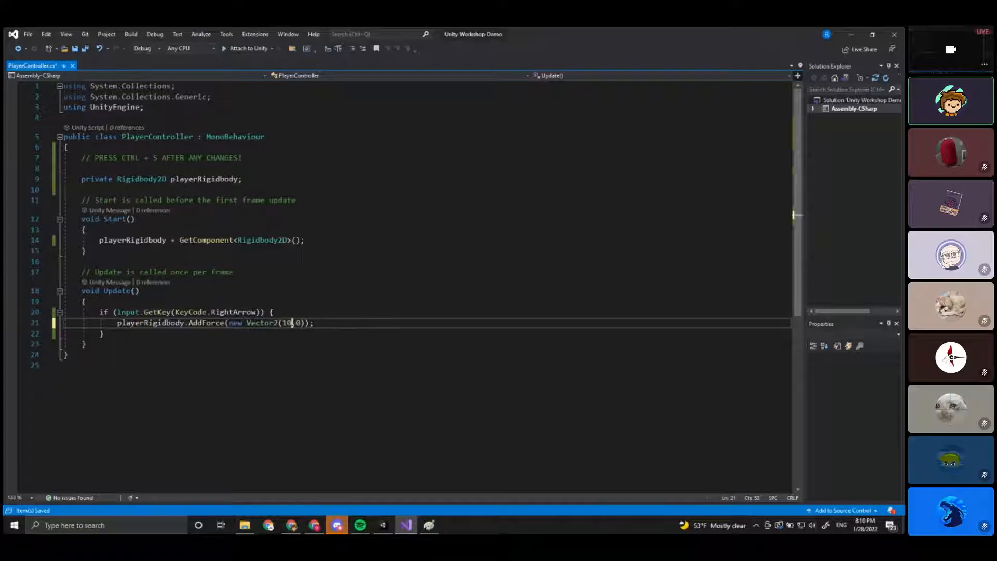
left_click(335, 323)
key("ctrl+s")
Switch to Unity and play-test the player's rightward movement, then stop the game.
left_click(383, 524)
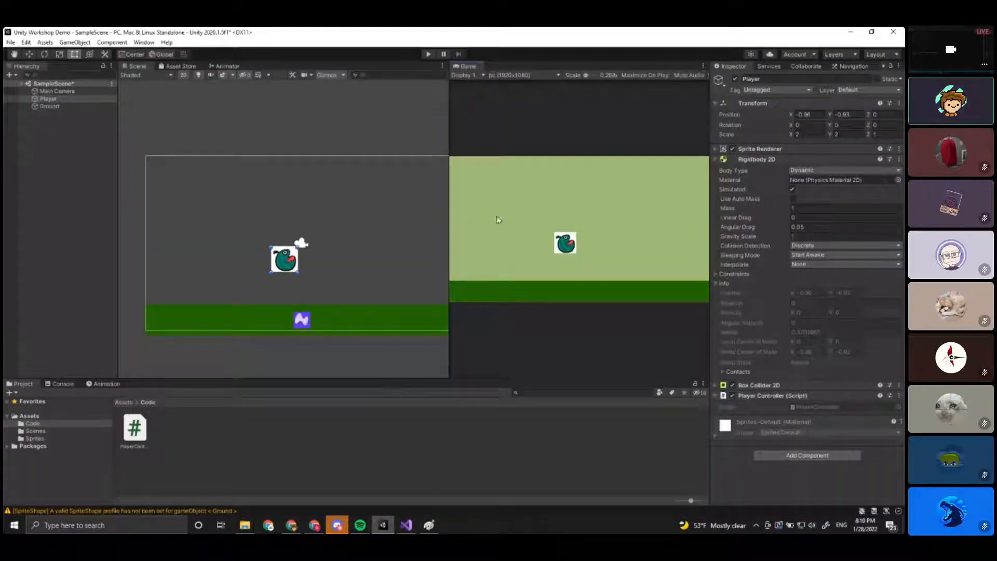
left_click(429, 54)
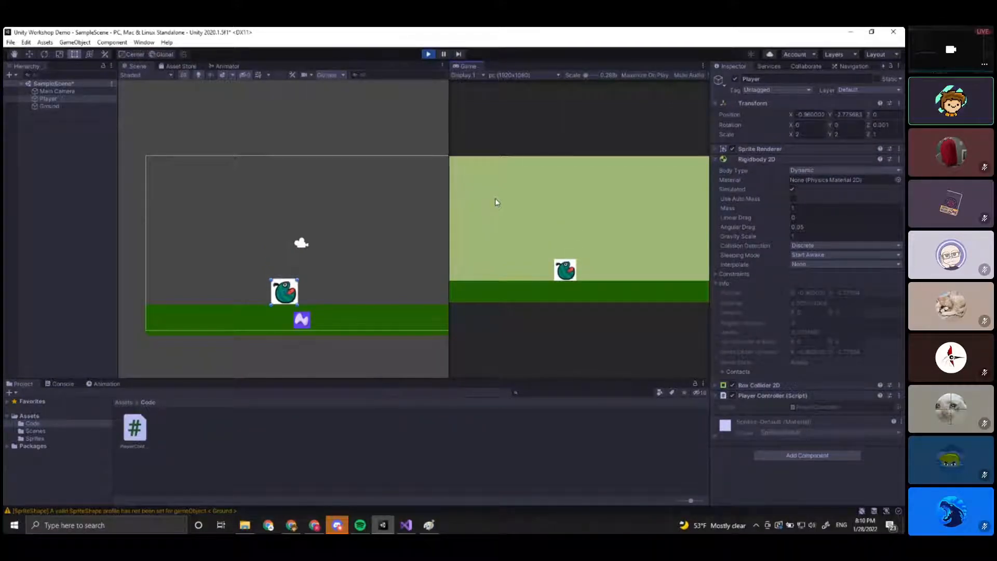
key("d")
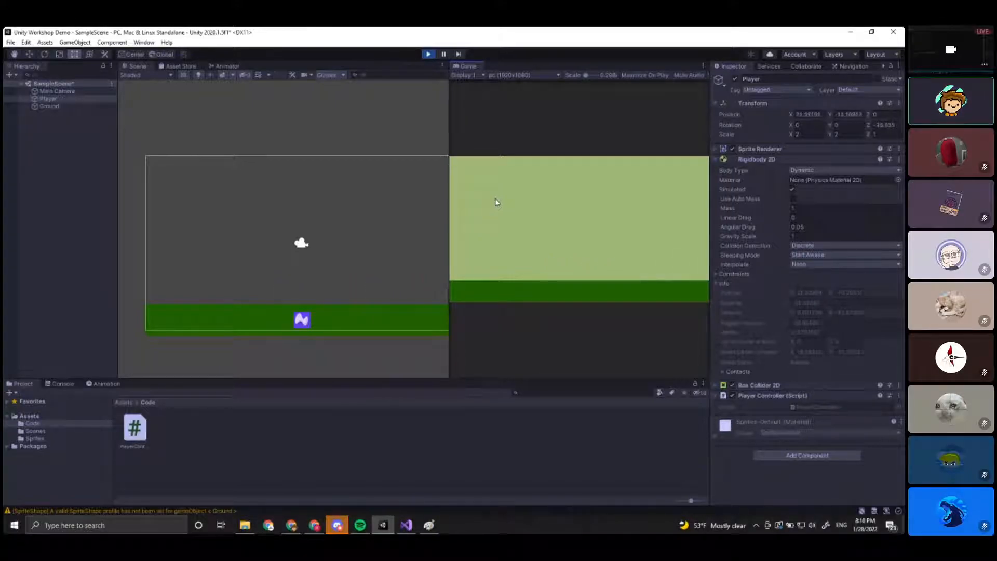
left_click(428, 54)
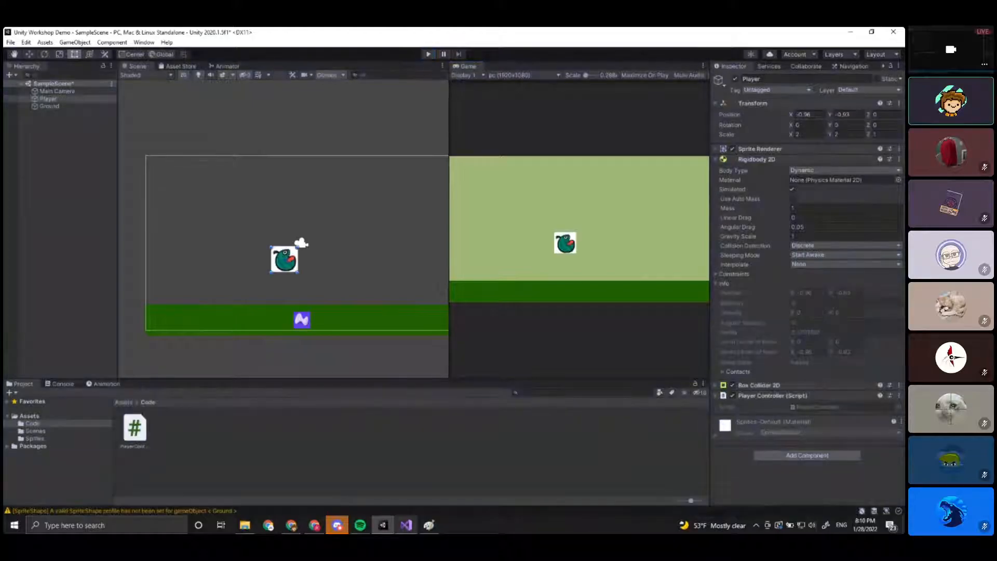
Back in Visual Studio, duplicate the RightArrow if block directly below itself in Update() and save the script.
key("alt+Tab")
key("Down")
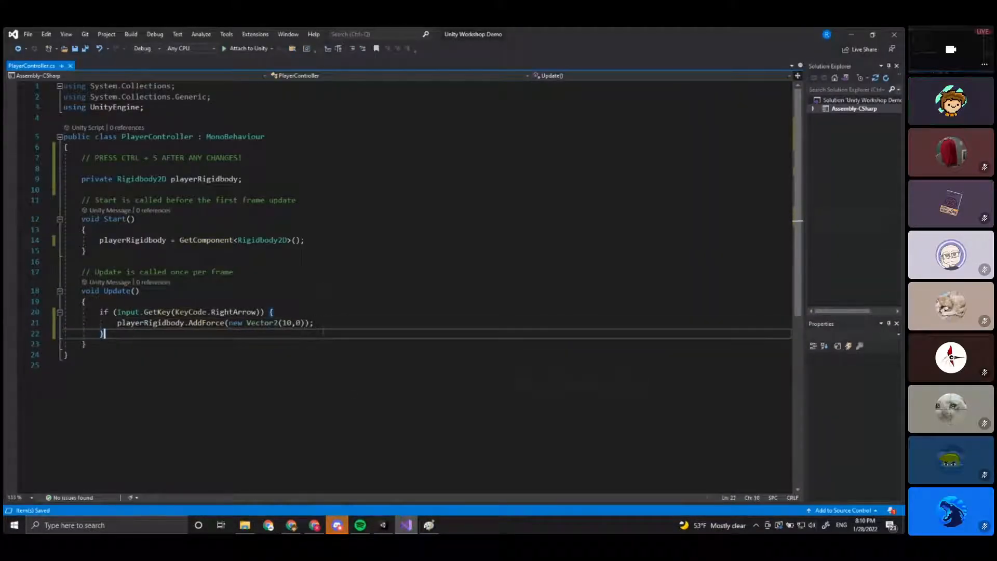
key("Up")
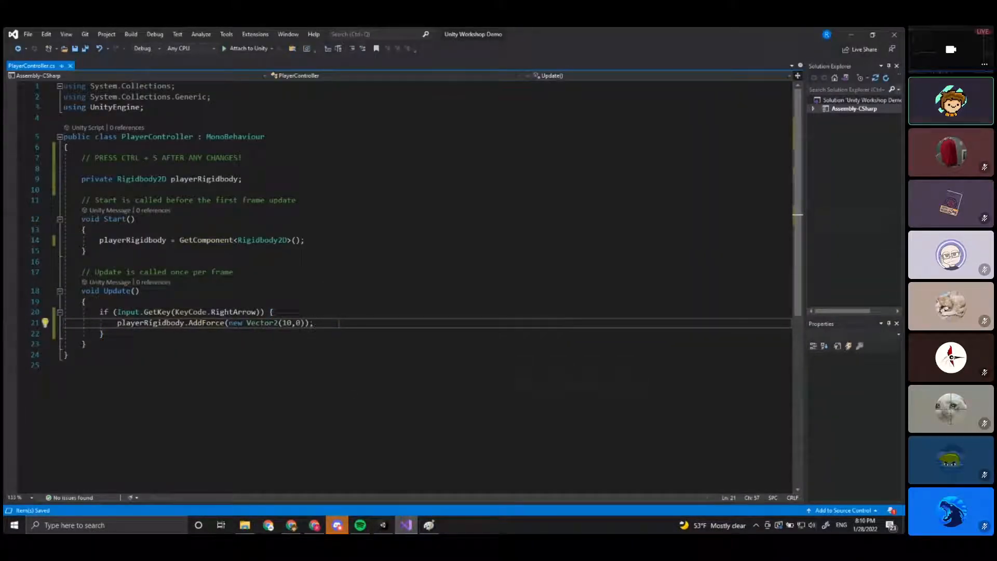
left_click_drag(114, 334, 99, 313)
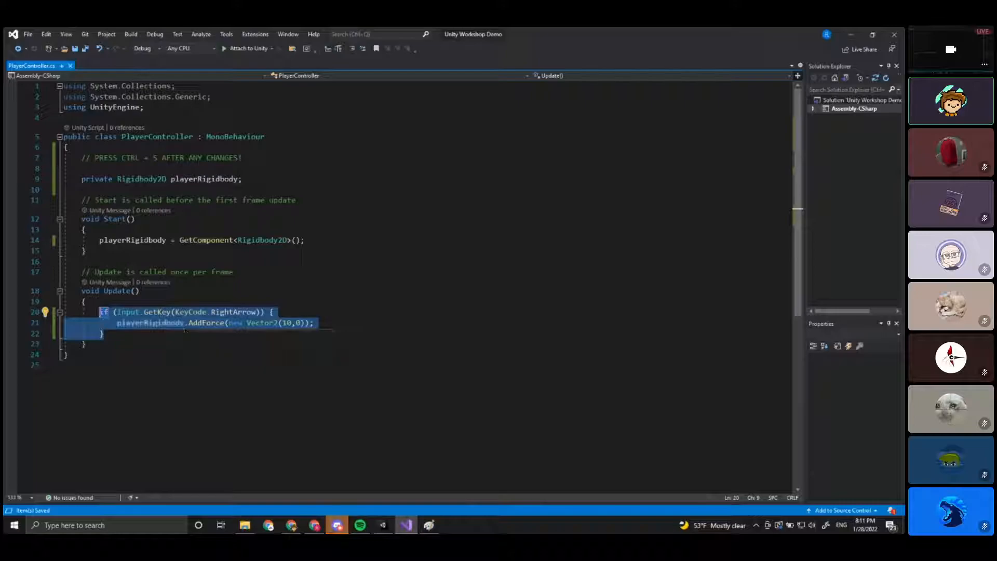
left_click(134, 334)
key("Return")
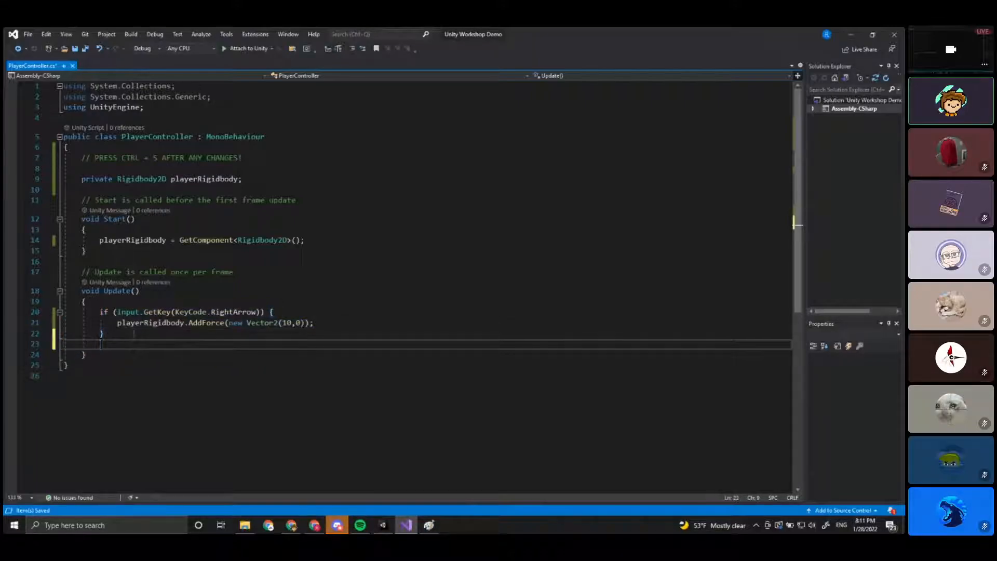
type("if (Input.GetKey(KeyCode.RightArrow)) {     playerRigidbody.AddForce(new Vector2(10, 0)); }")
key("ctrl+s")
Change the key code in the duplicated if condition to LeftArrow and save the script.
left_click_drag(206, 332, 100, 312)
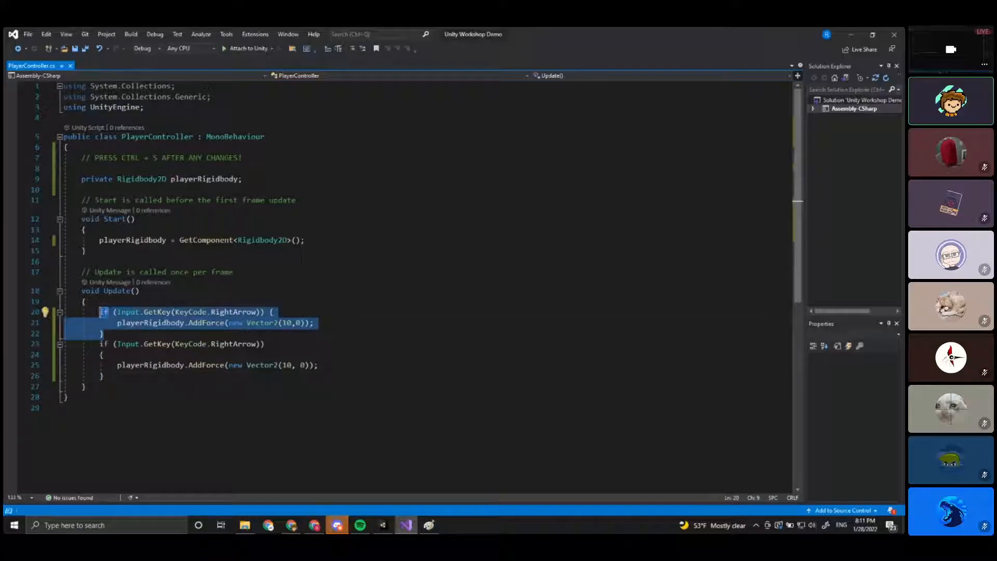
left_click_drag(103, 375, 100, 345)
left_click(105, 333)
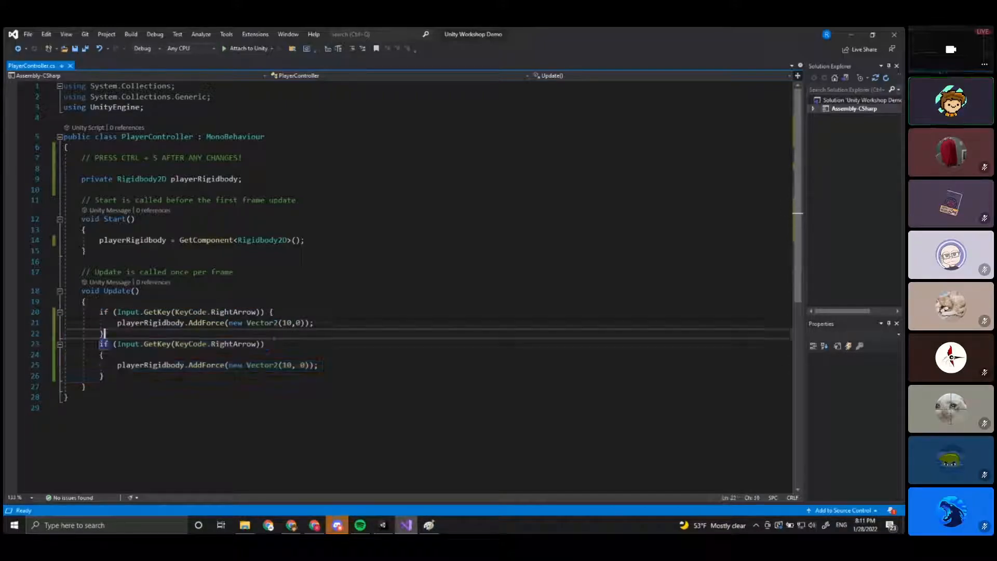
left_click_drag(234, 344, 211, 344)
type("Left")
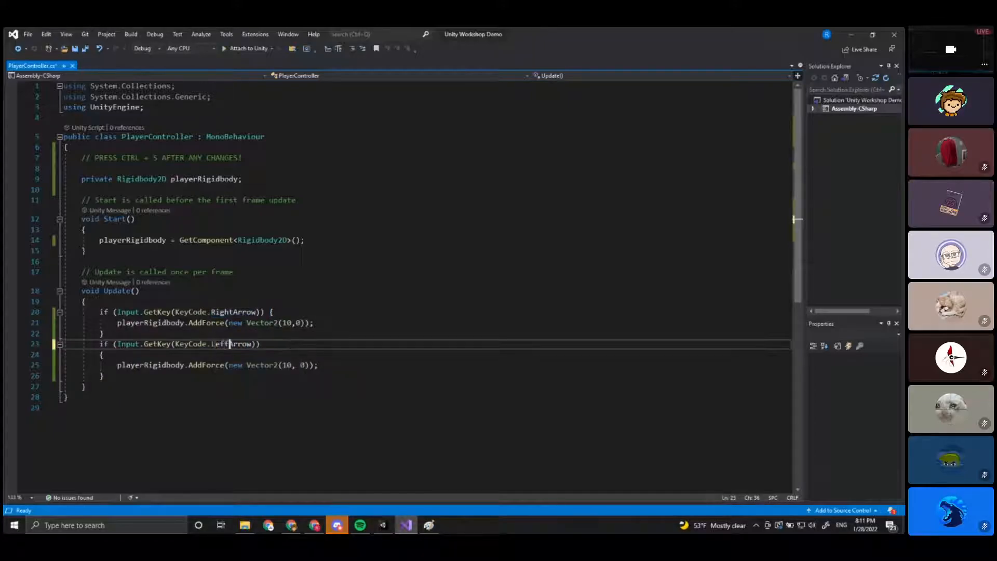
key("End")
key("ctrl+s")
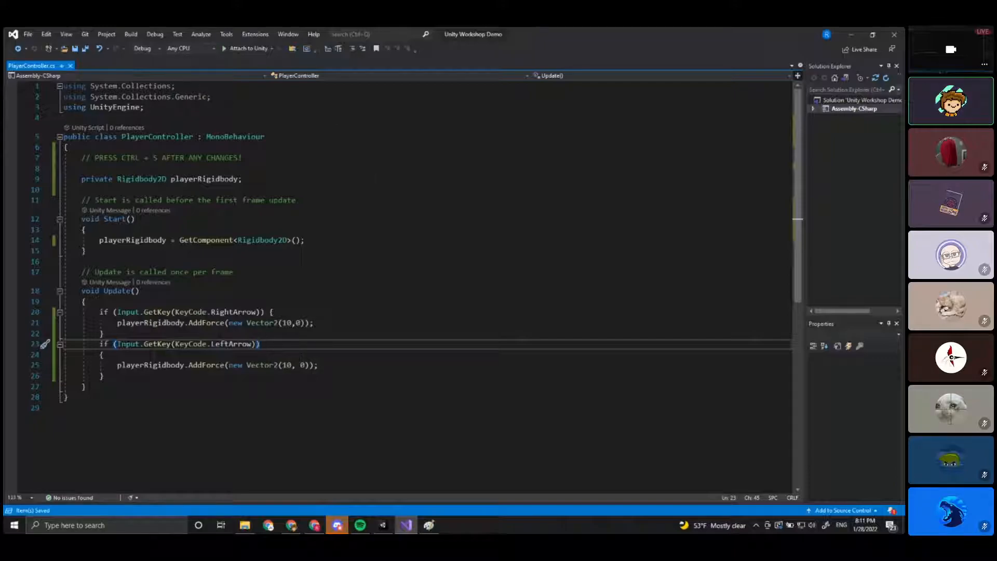
Set the force in the LeftArrow block to Vector2(-10, 0) and save the script.
left_click_drag(309, 365, 246, 365)
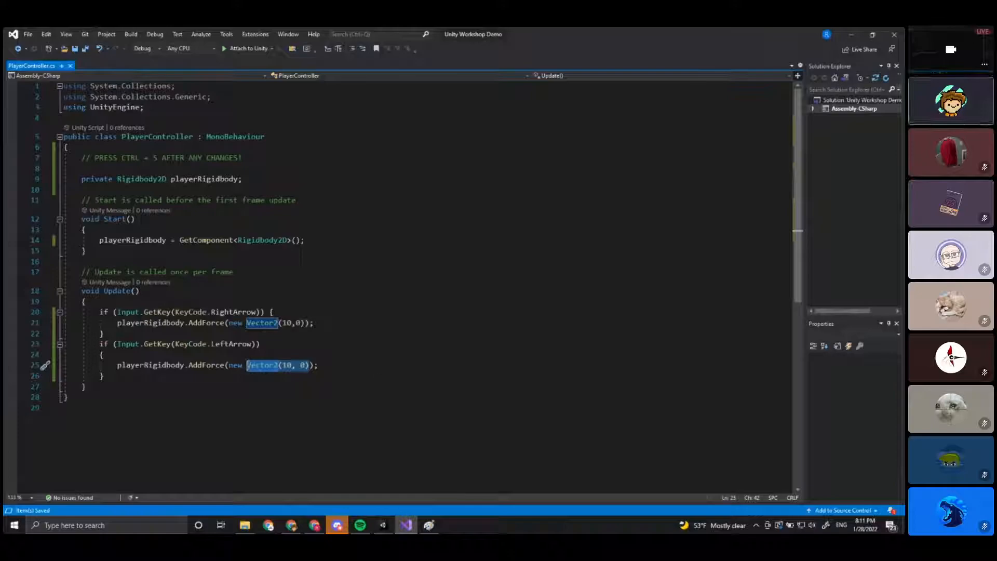
left_click(320, 366)
left_click(283, 366)
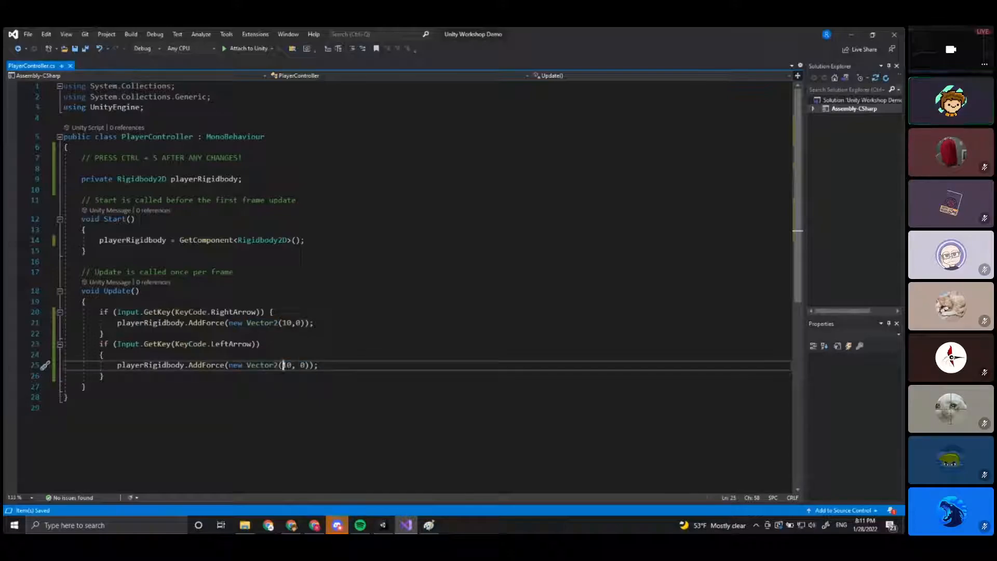
type("-")
left_click(352, 350)
key("ctrl+s")
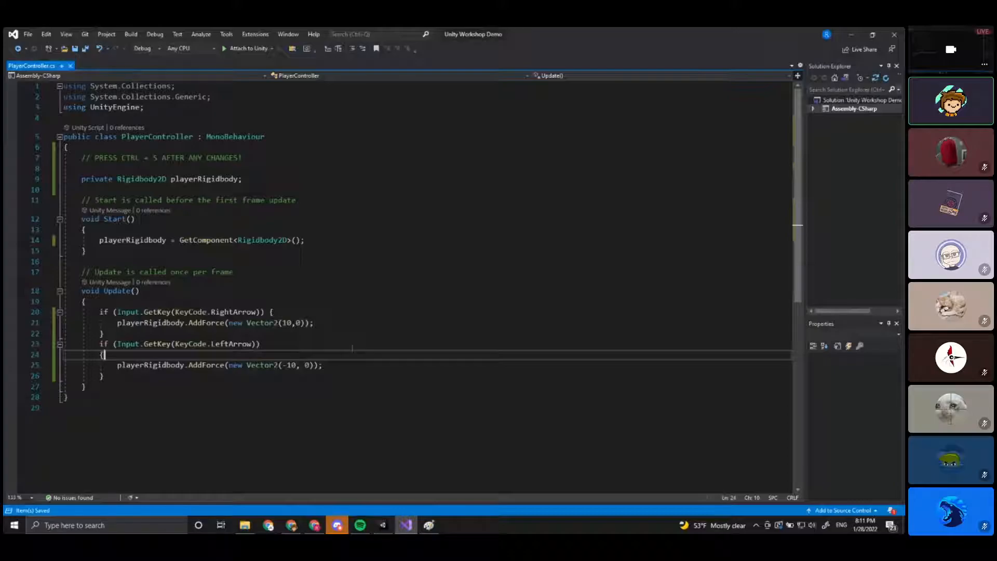
Switch to Unity and play-test moving the player right and left with the arrow keys, then stop the game.
left_click(383, 528)
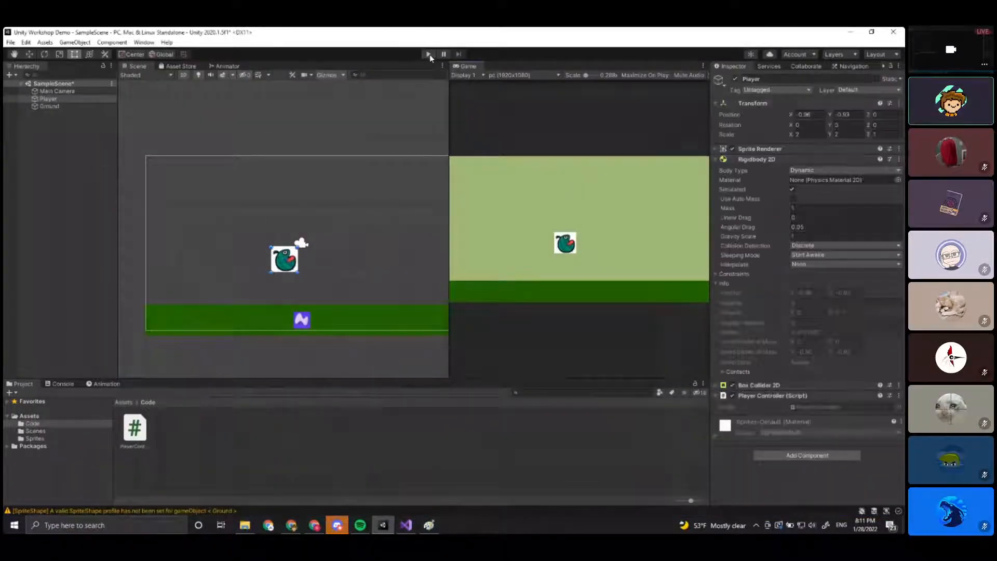
left_click(429, 55)
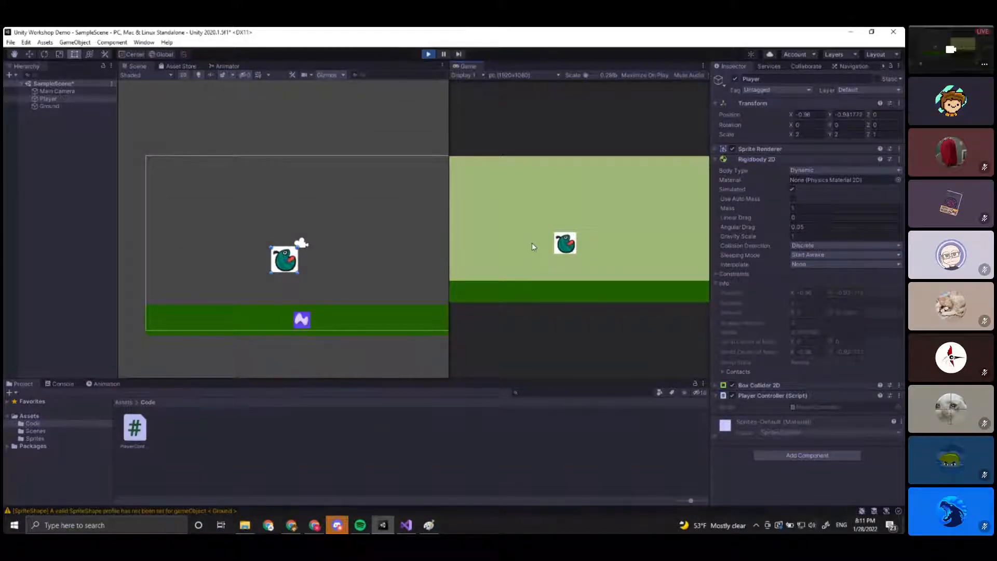
key("Right")
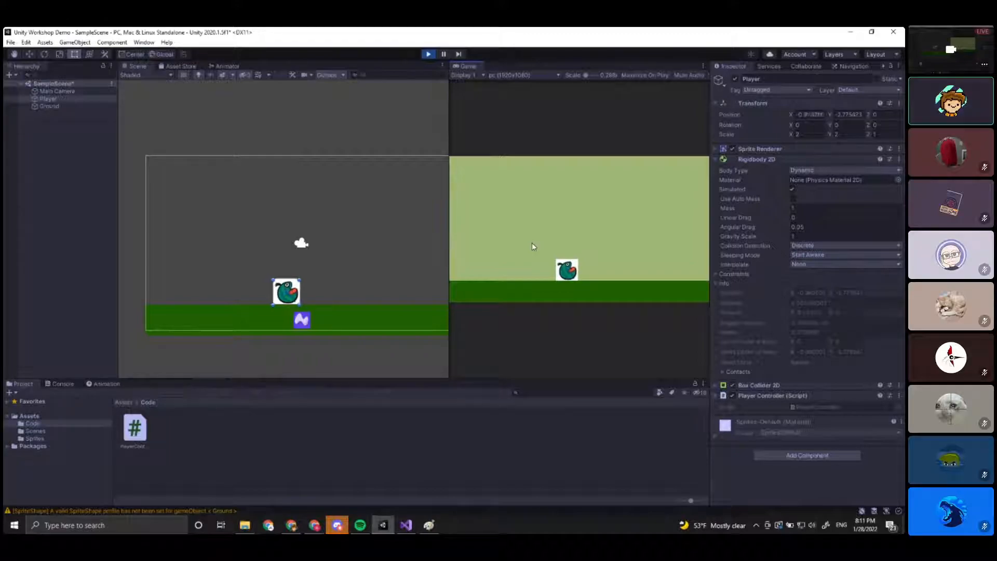
key("Left")
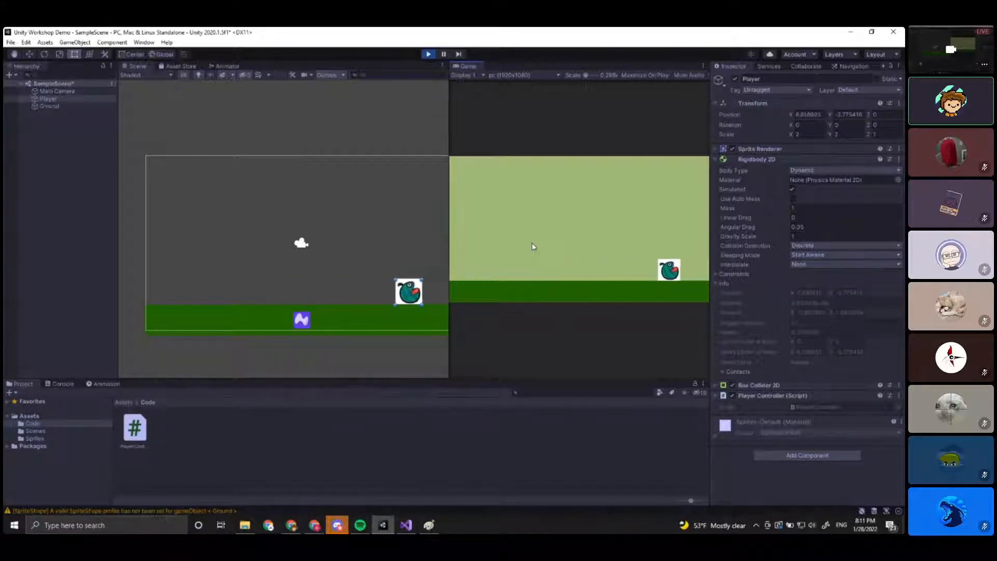
key("Right")
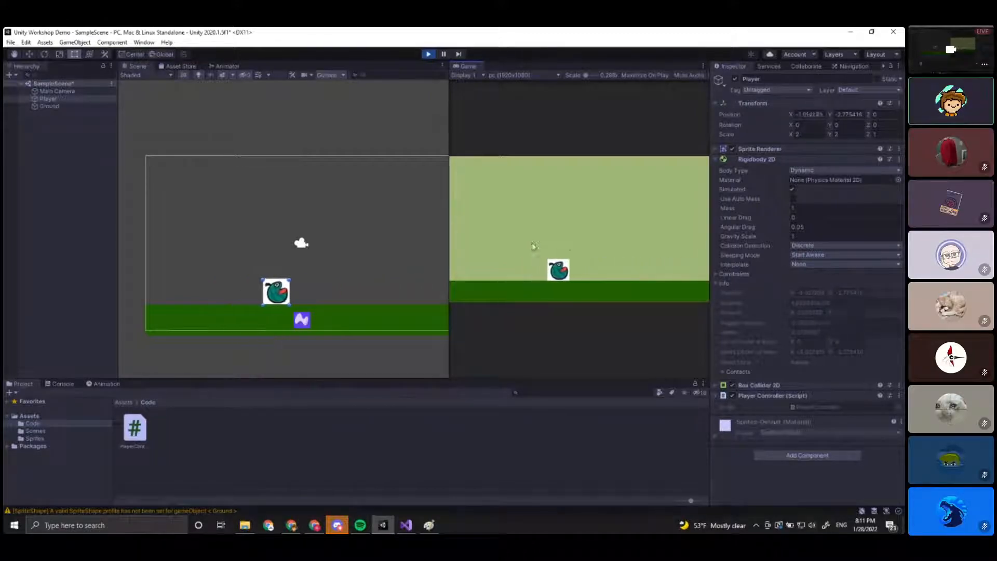
key("Left")
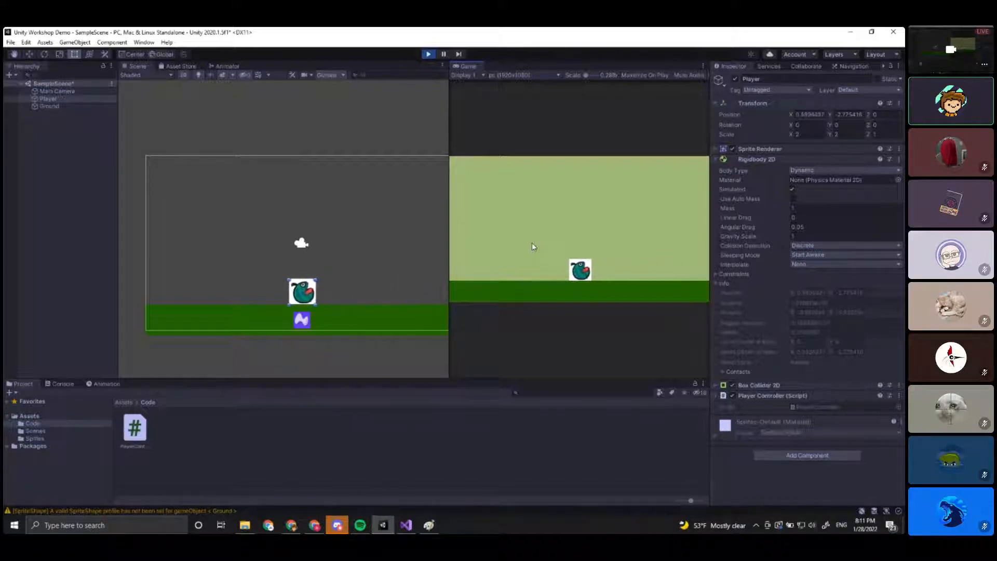
key("Right")
key("Left")
key("Right")
key("Left")
key("Right")
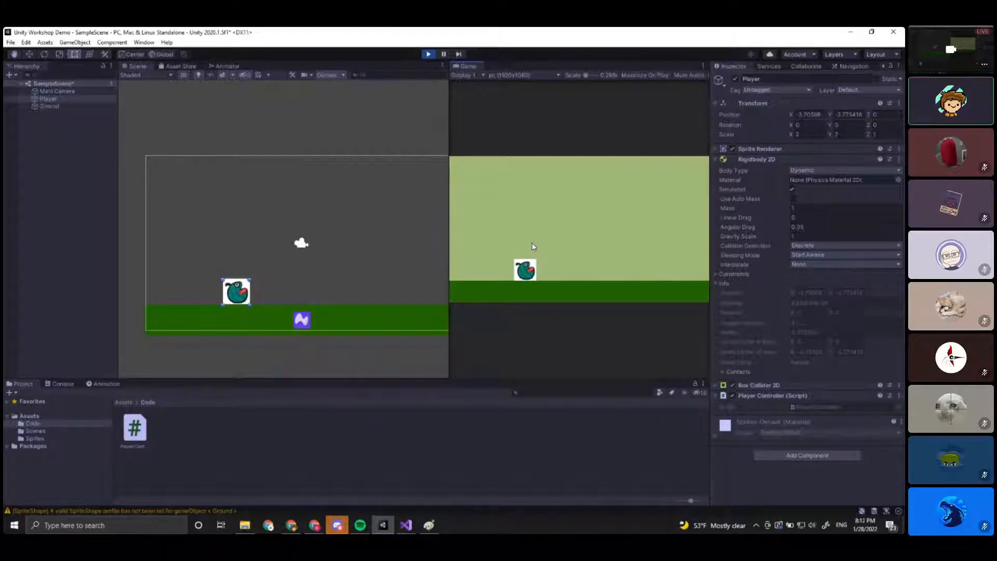
left_click(428, 55)
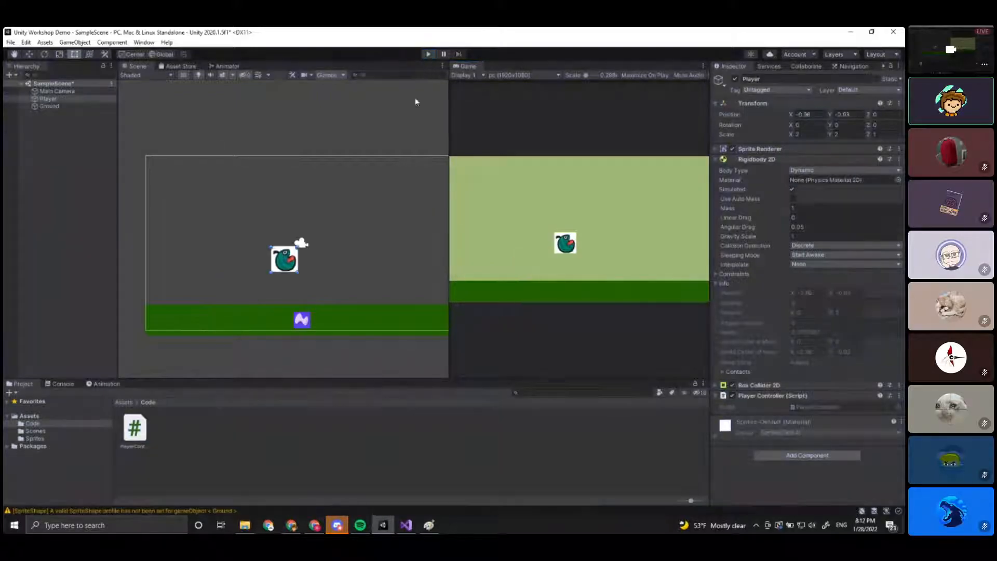
Return to Visual Studio and add empty lines below the LeftArrow block inside Update().
left_click(406, 525)
left_click(161, 376)
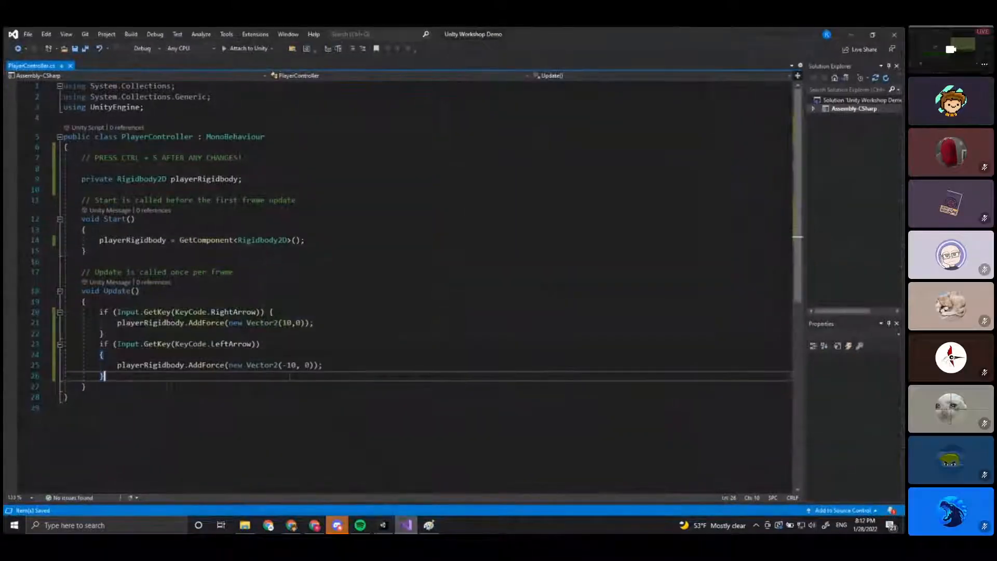
key("Return")
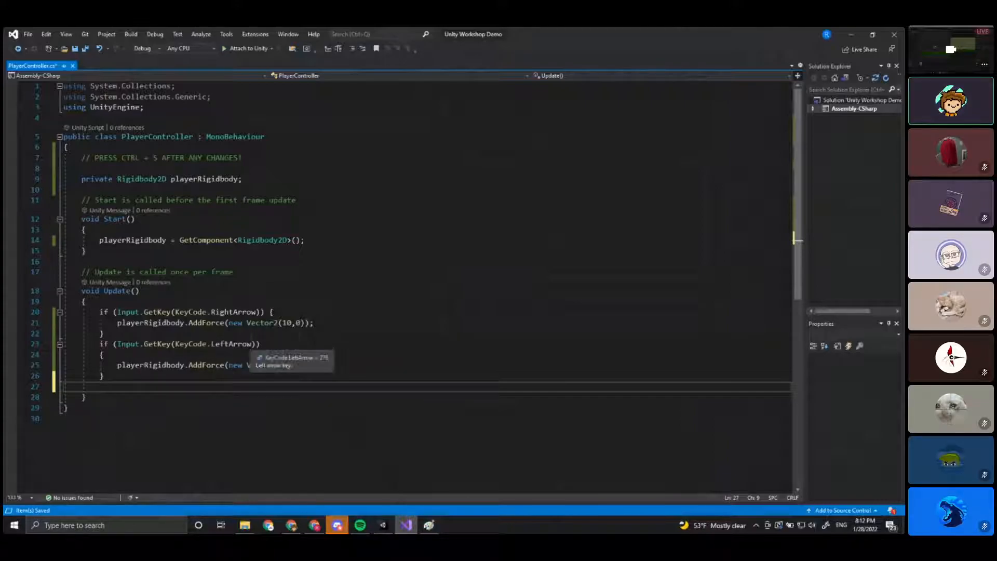
left_click_drag(255, 344, 194, 344)
key("ctrl+shift+Left")
key("ctrl+shift+Left")
key("ctrl+shift+Left")
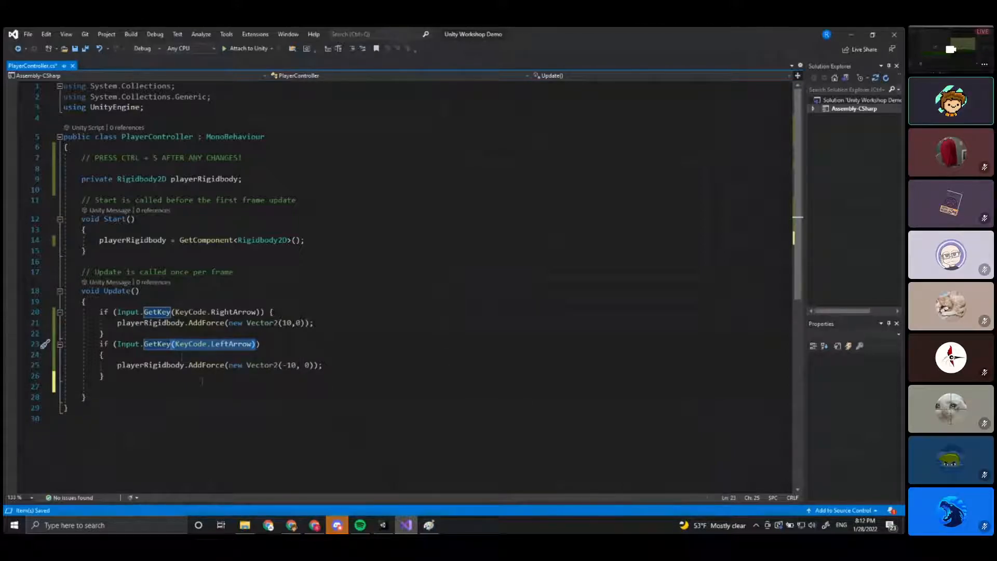
left_click(180, 377)
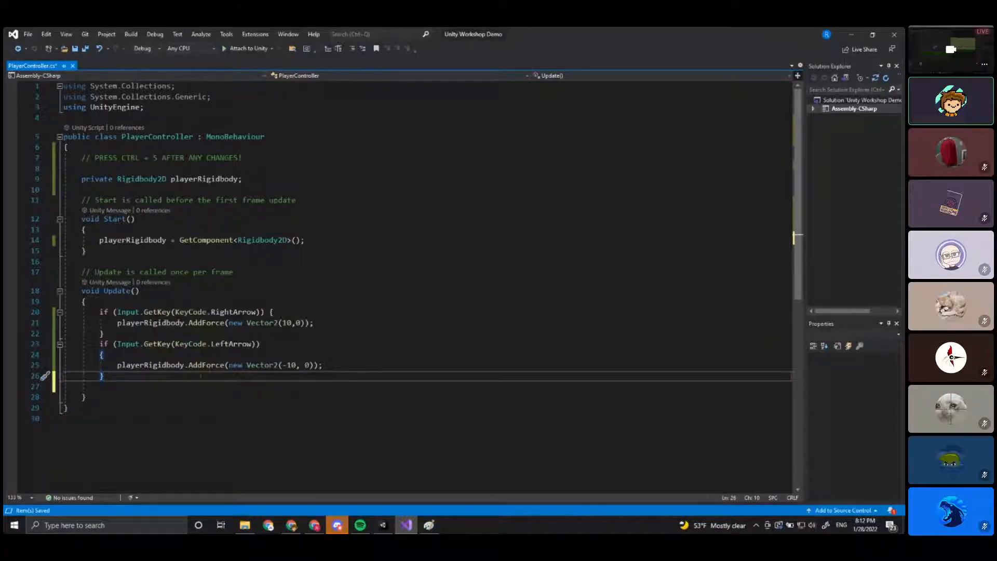
key("Return")
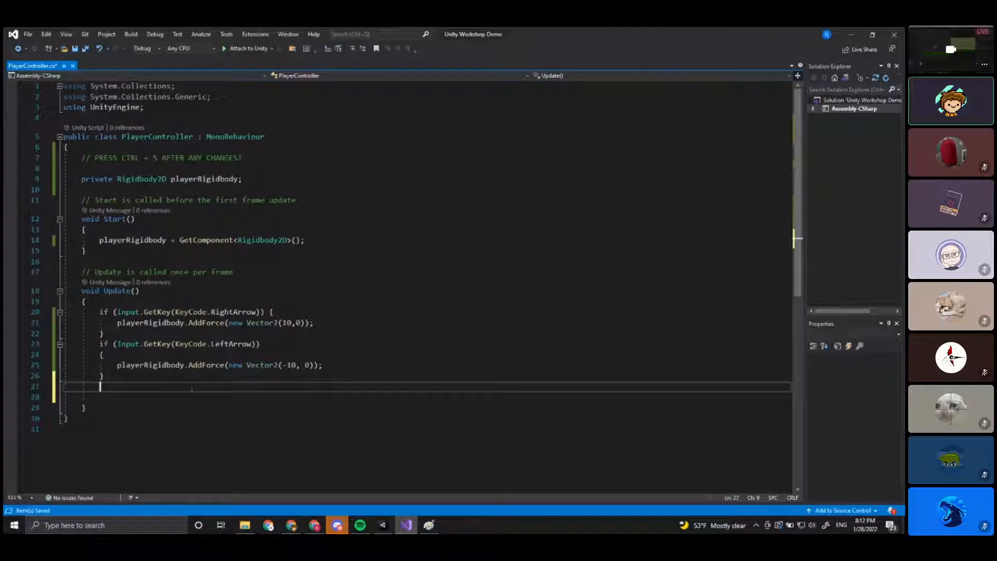
Draft the example Input.GetKeyDown(KeyCode.Space) on the empty line below the LeftArrow block and remove it from the script.
type("Inp")
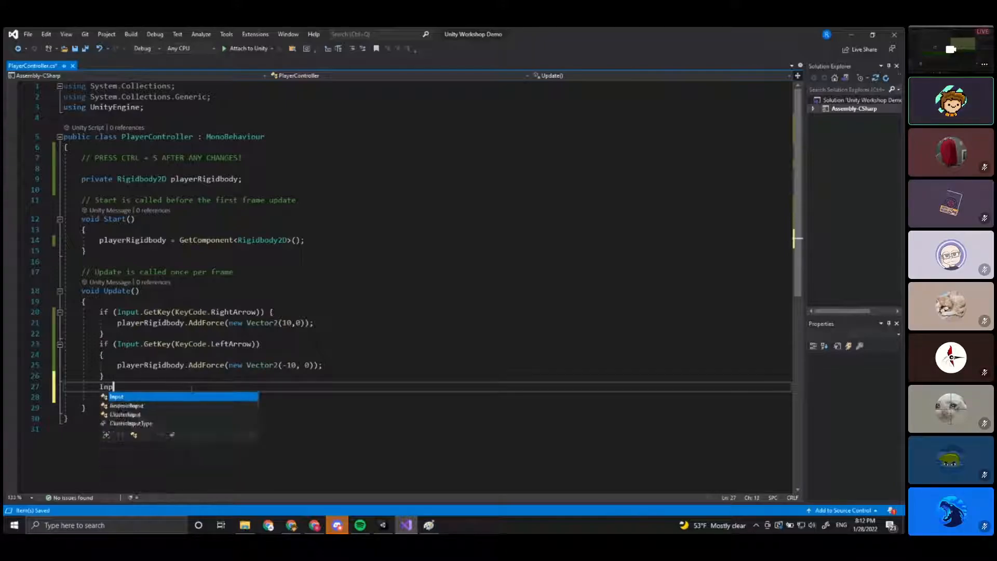
type("ut.getkey")
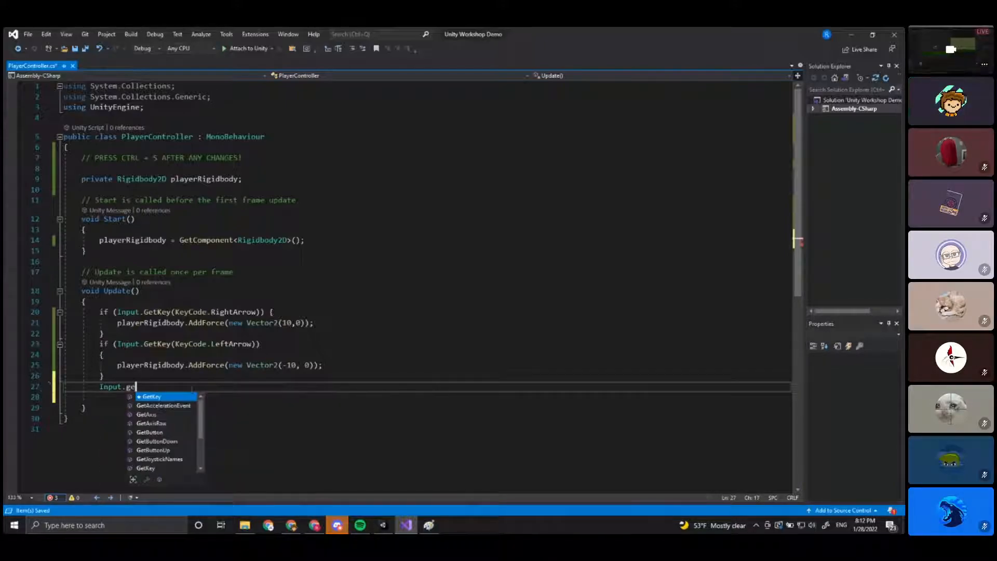
key("Down")
key("Down")
key("Tab")
type("()")
key("BackSpace")
key("BackSpace")
type("(Keyco")
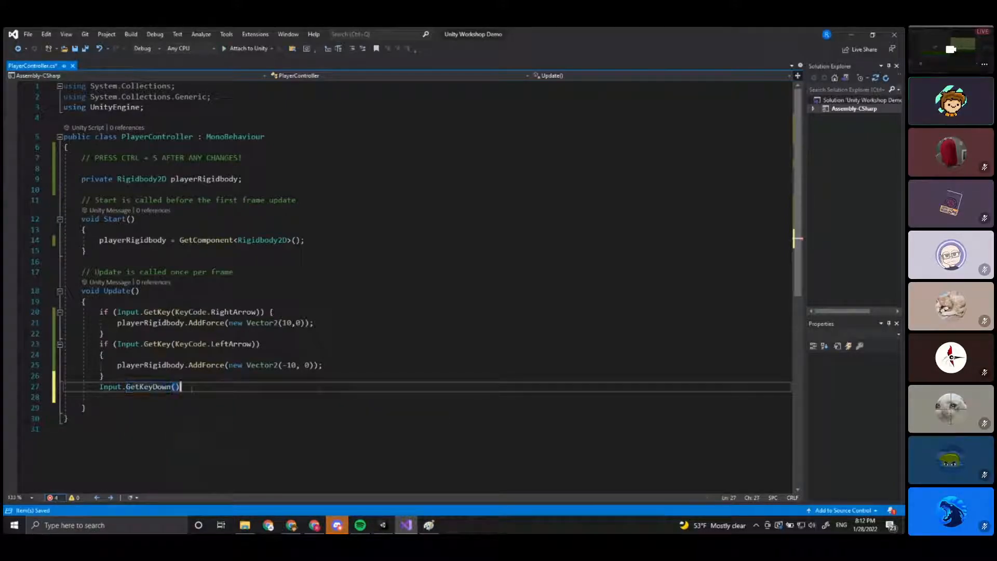
key("Down")
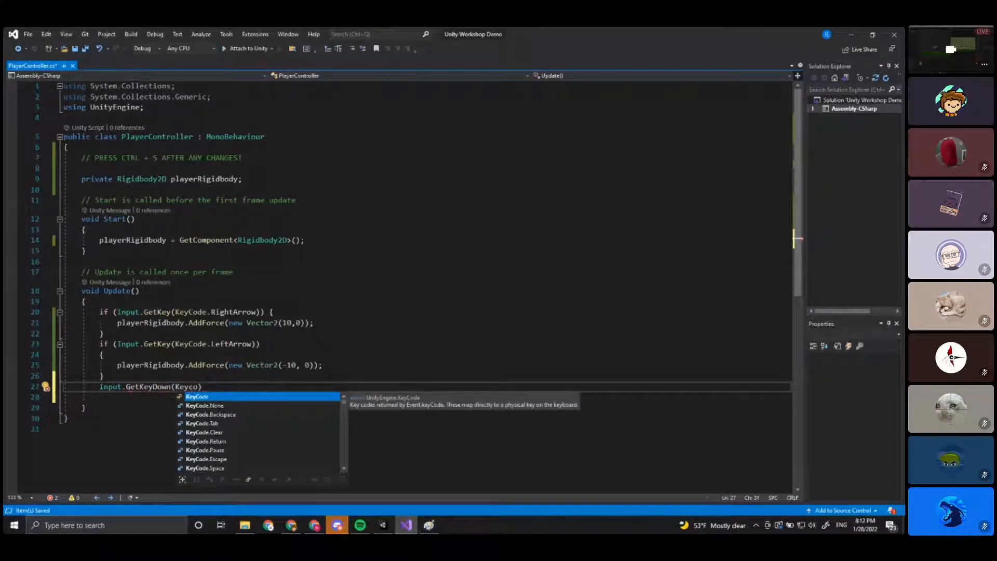
key("Tab")
type(".space")
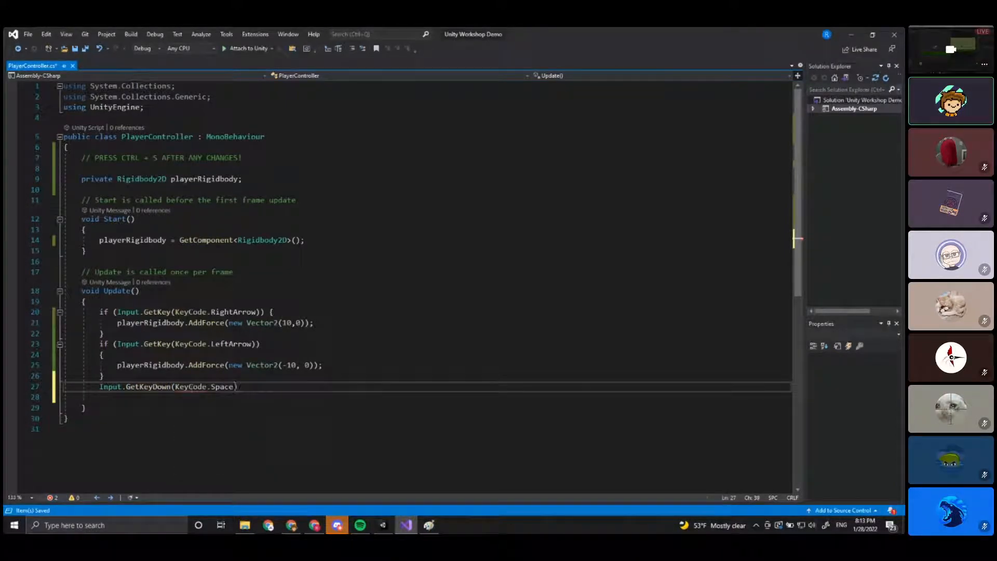
left_click_drag(254, 386, 99, 388)
key("BackSpace")
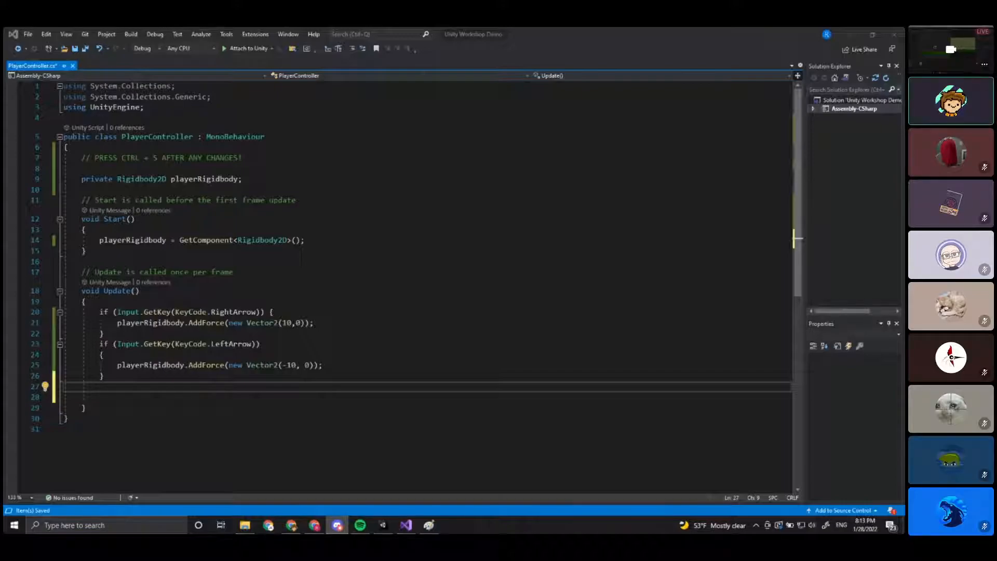
Switch to Discord's off-topic channel in a maximized window and begin a message with a code block tagged csharp.
left_click_drag(905, 31, 414, 134)
left_click(706, 130)
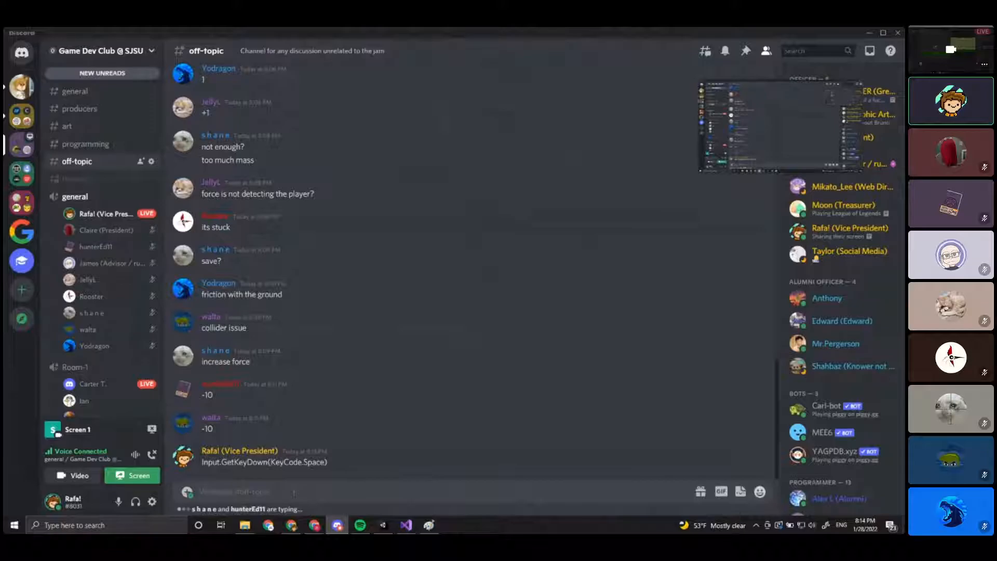
type("```")
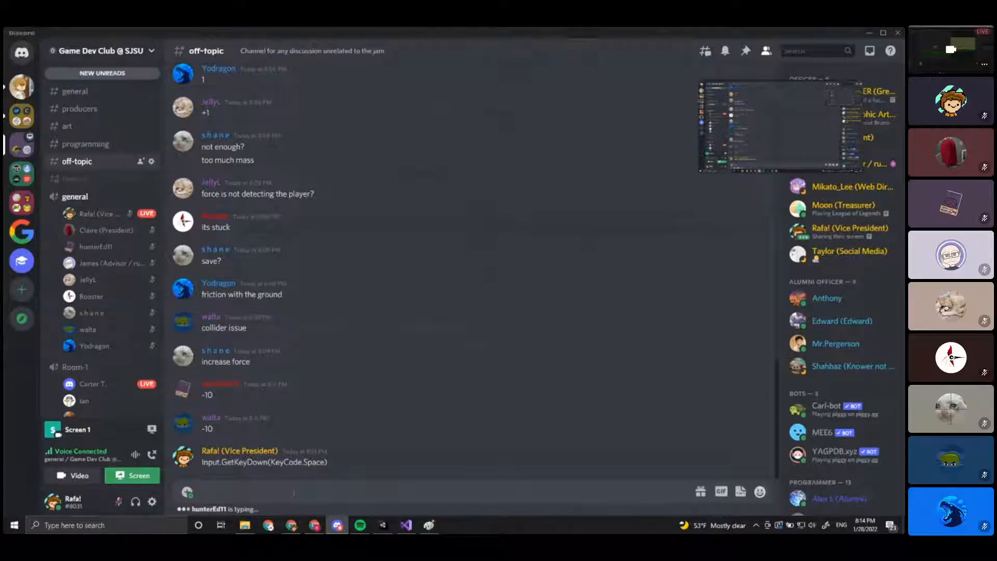
type("csharp")
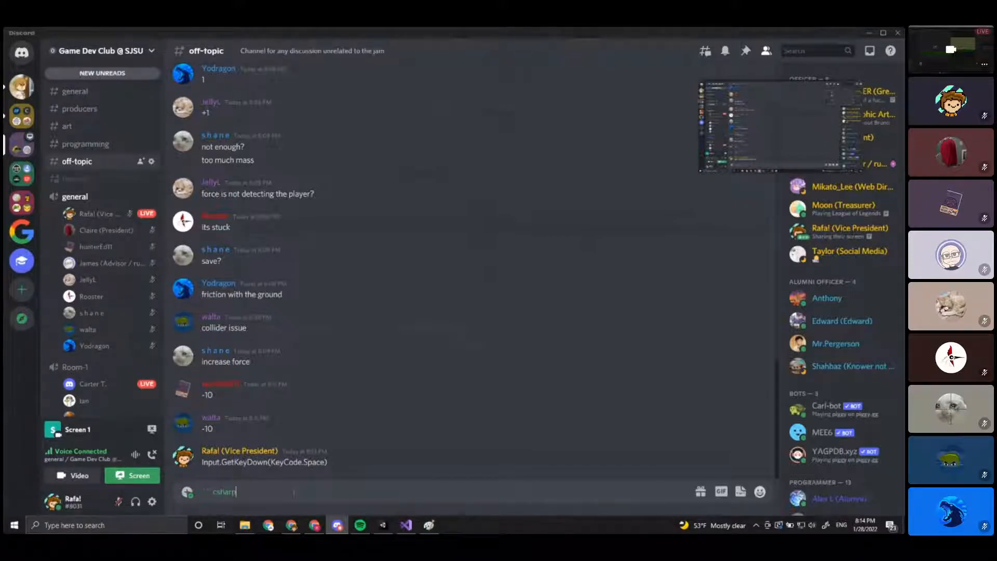
Try a different language tag on the drafted code block and change it back to csharp.
key("BackSpace")
key("BackSpace")
key("BackSpace")
key("BackSpace")
key("BackSpace")
key("BackSpace")
type("thon")
key("BackSpace")
key("BackSpace")
key("BackSpace")
key("BackSpace")
key("BackSpace")
key("BackSpace")
type("csharp")
Complete the code block with an empty private void code(){ } method and post the message.
key("shift+Return")
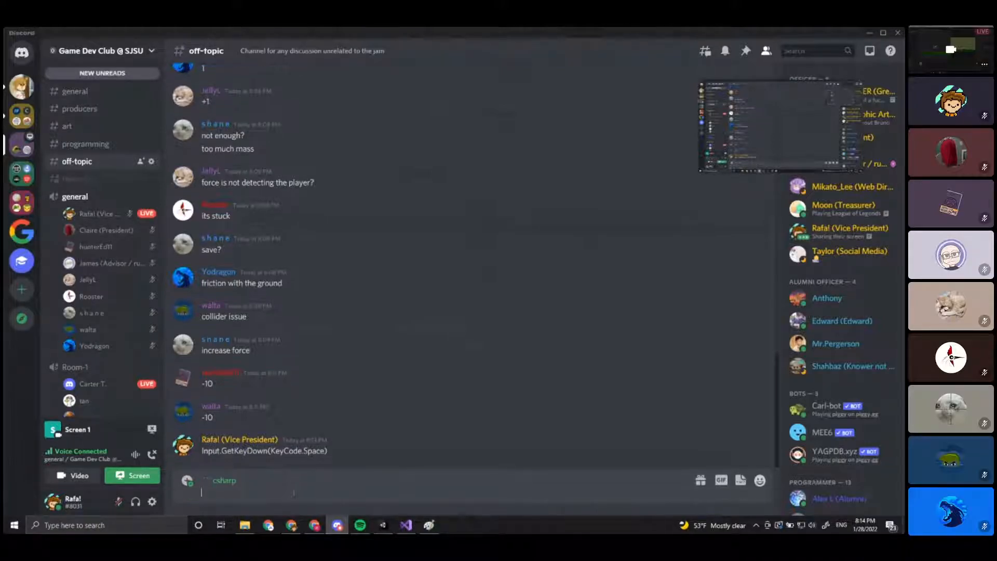
type("```")
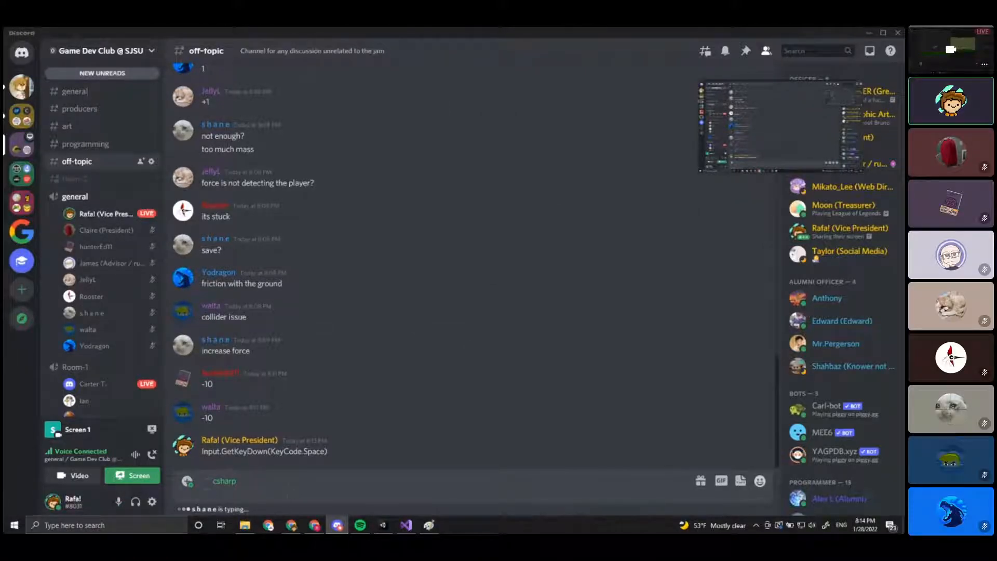
key("shift+Return")
type("priv")
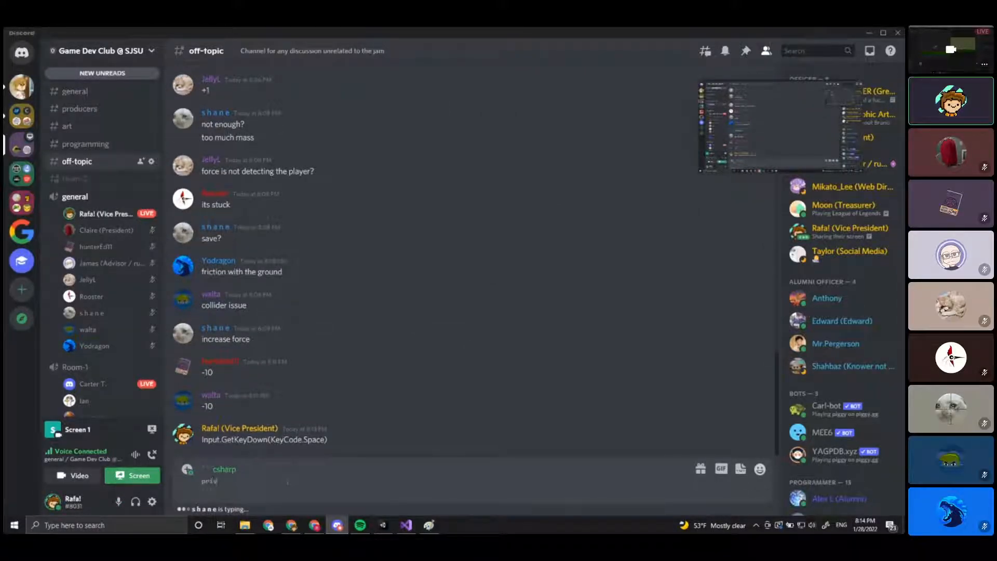
type("ate void ")
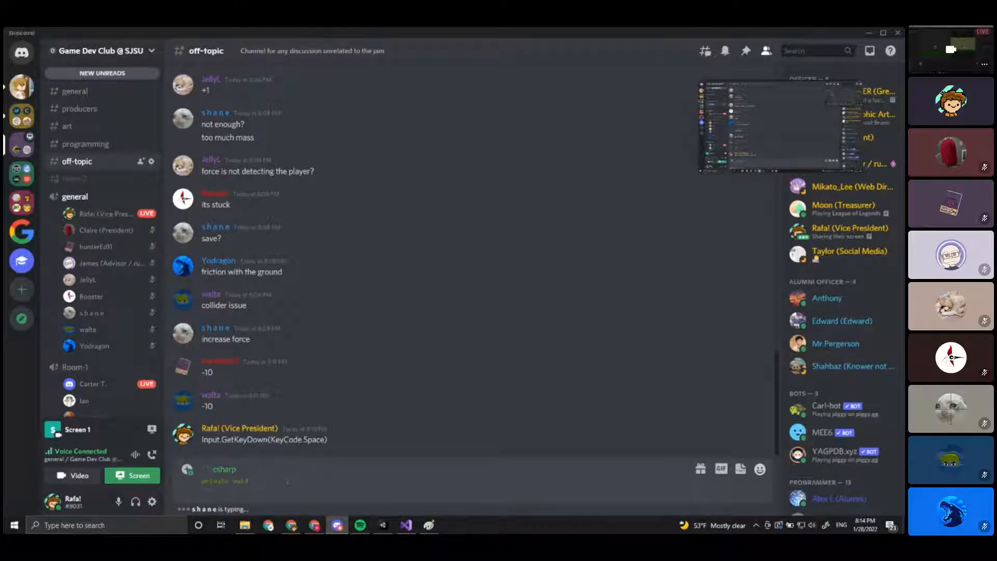
type("name(){}")
key("shift+Return")
key("shift+Return")
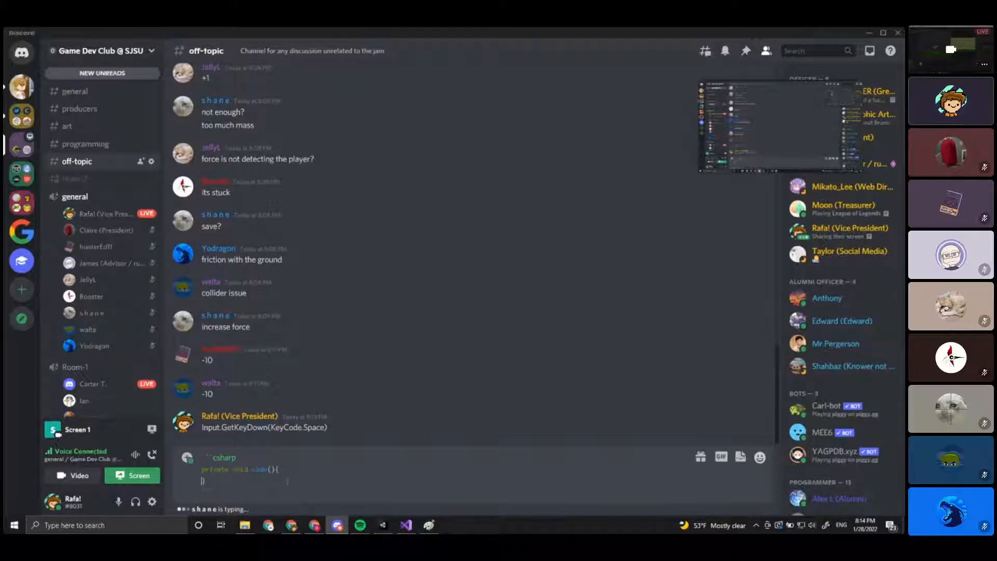
key("Return")
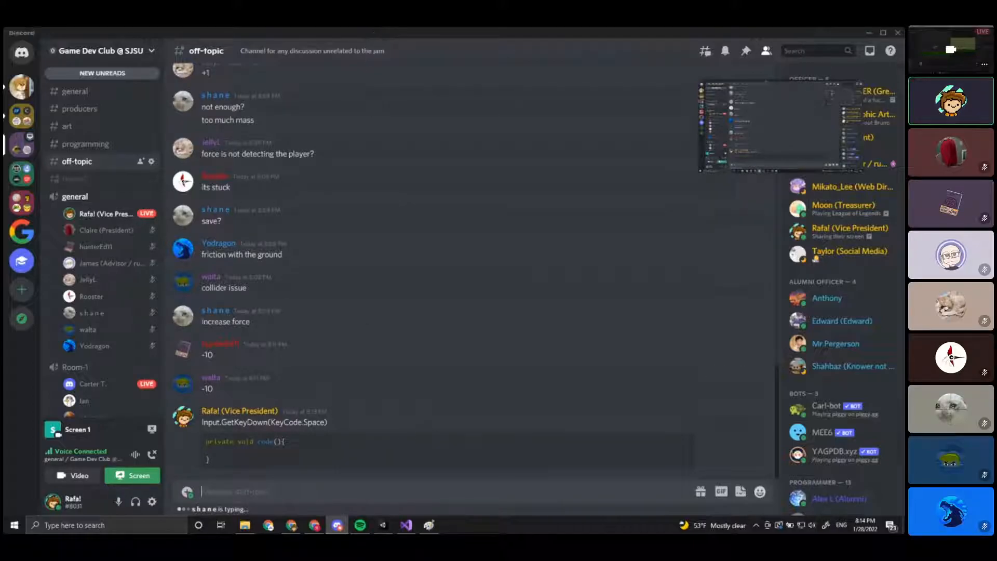
Bring Discord back over the code editor and draft a new message containing an empty csharp code block.
key("alt+Tab")
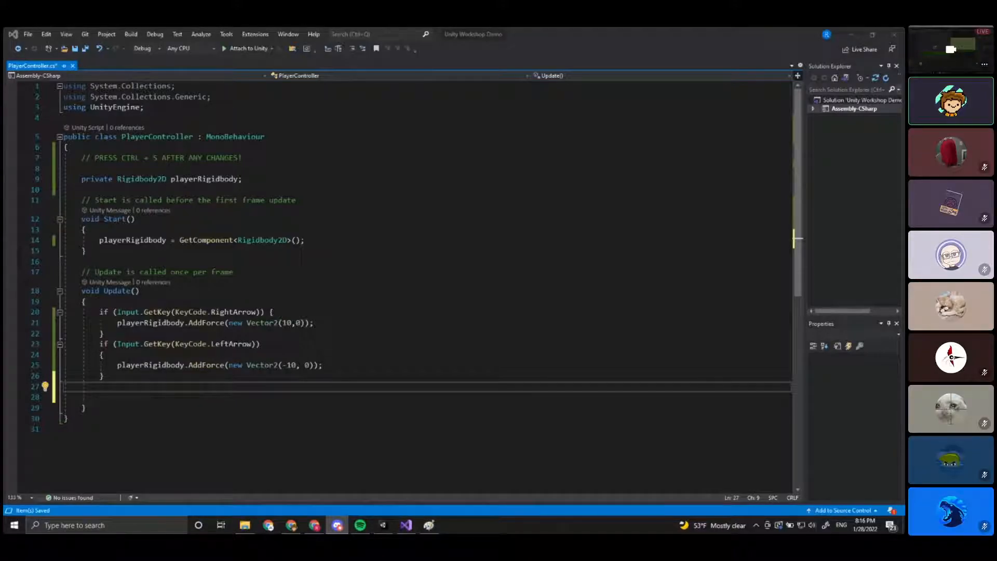
left_click_drag(905, 36, 354, 145)
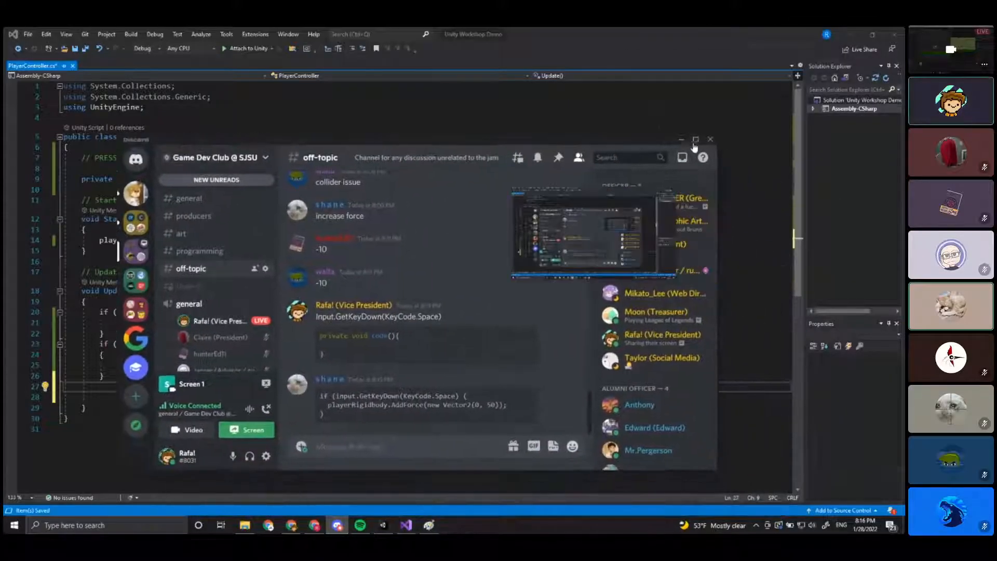
left_click(695, 139)
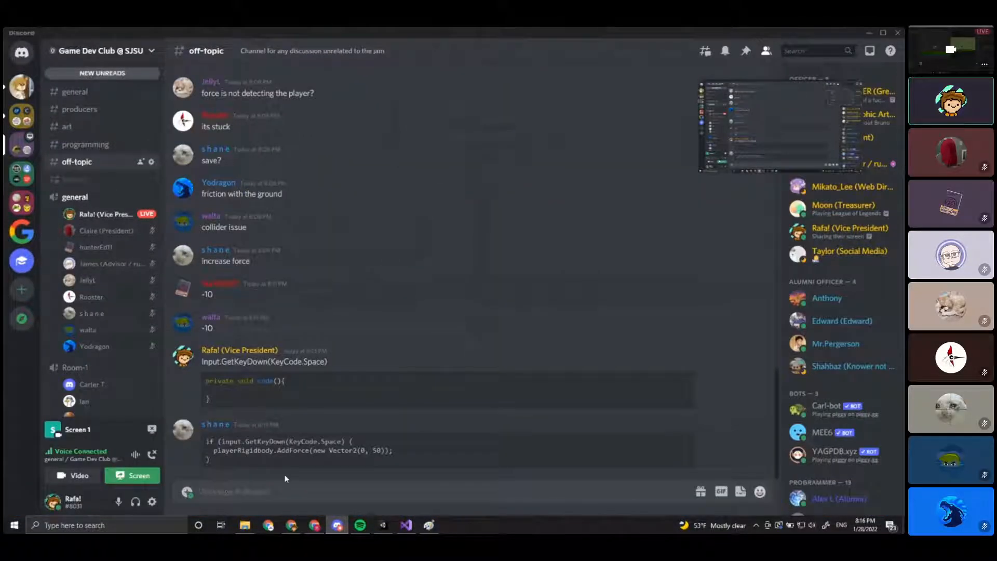
type("```")
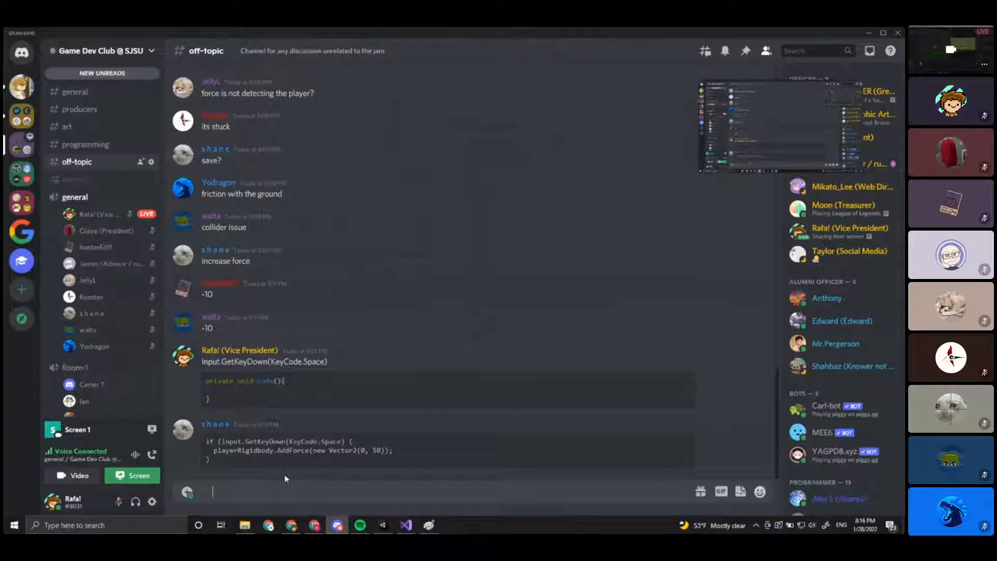
key("ctrl+shift+m")
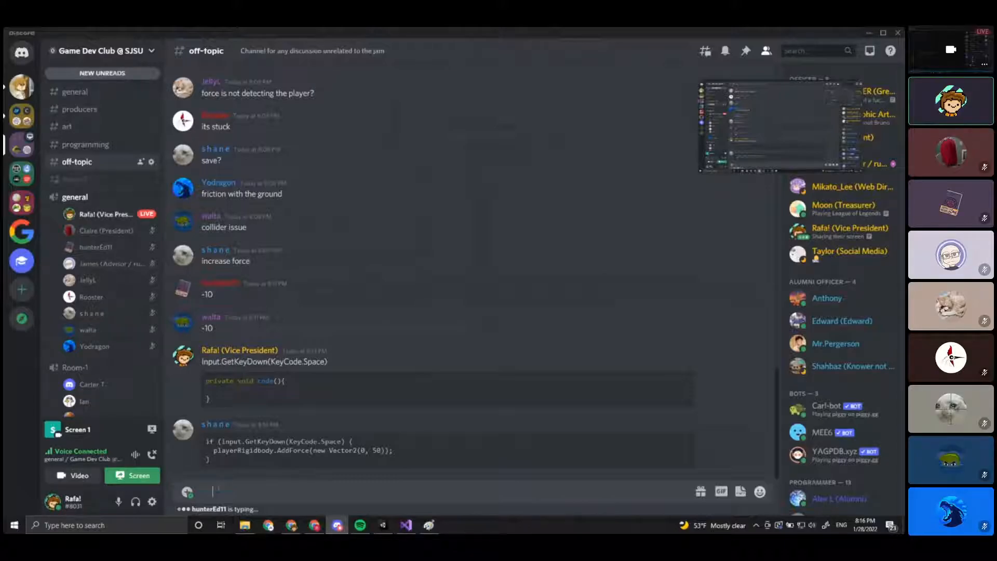
left_click_drag(213, 492, 209, 492)
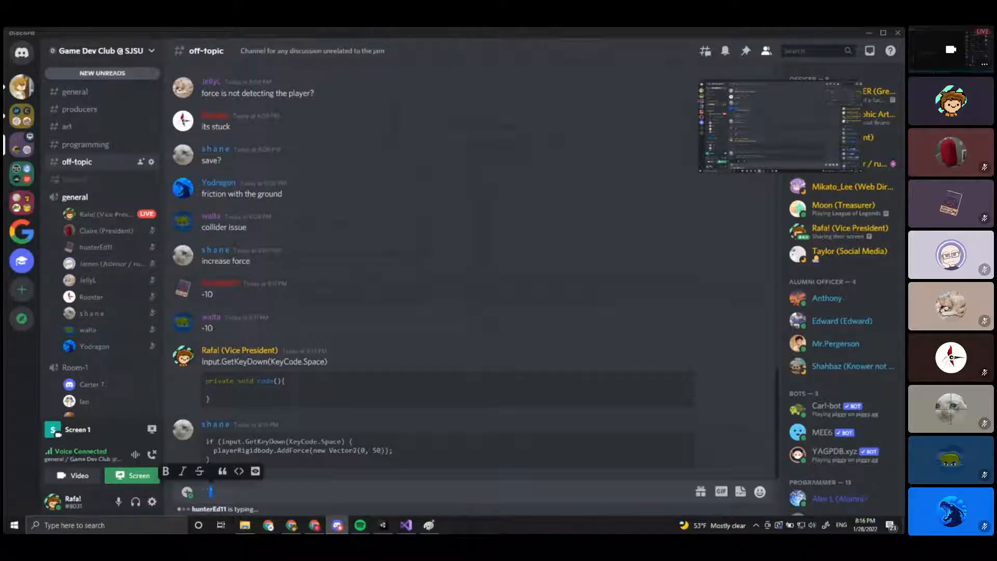
key("BackSpace")
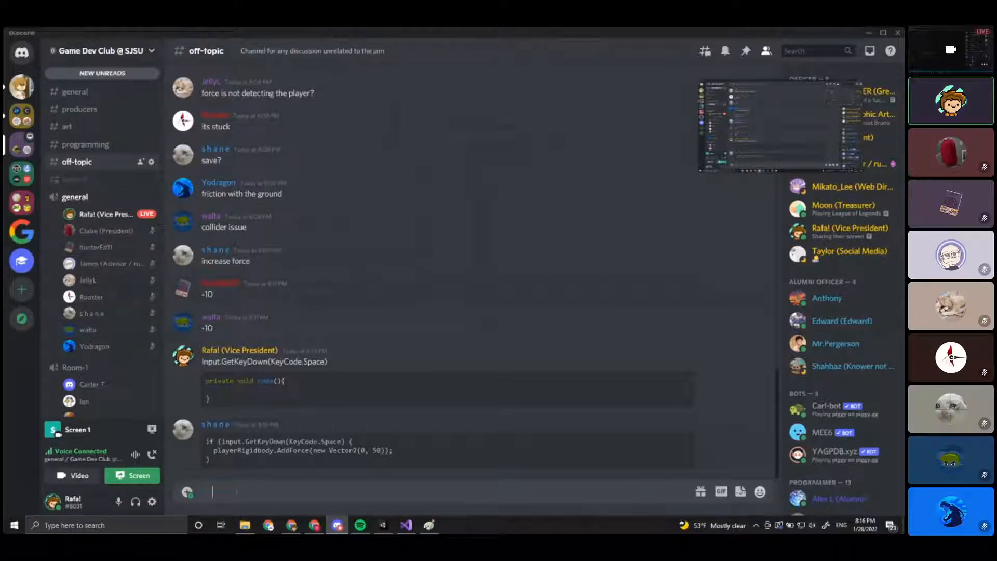
type("csharp")
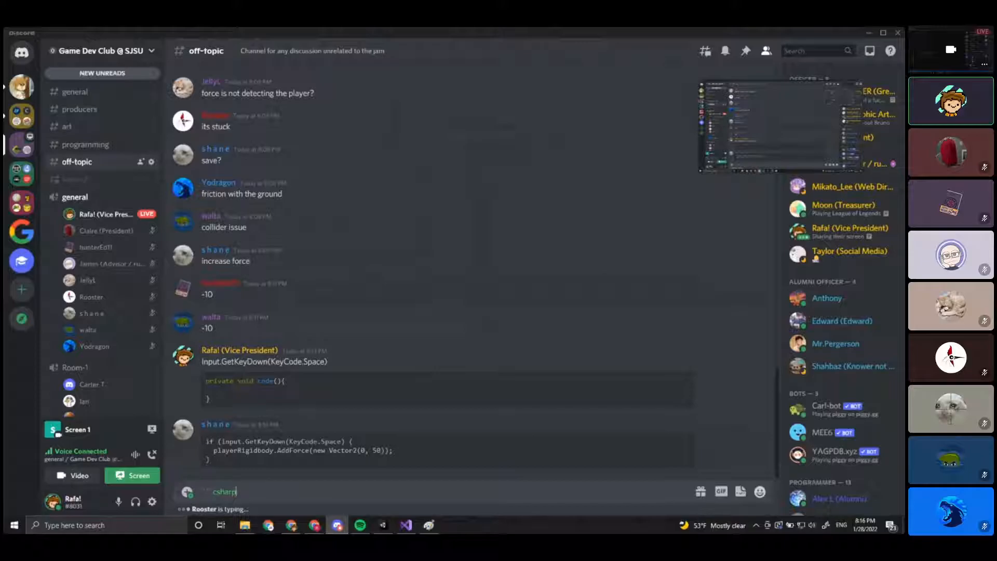
key("shift+Return")
key("shift+Return")
key("shift+Return")
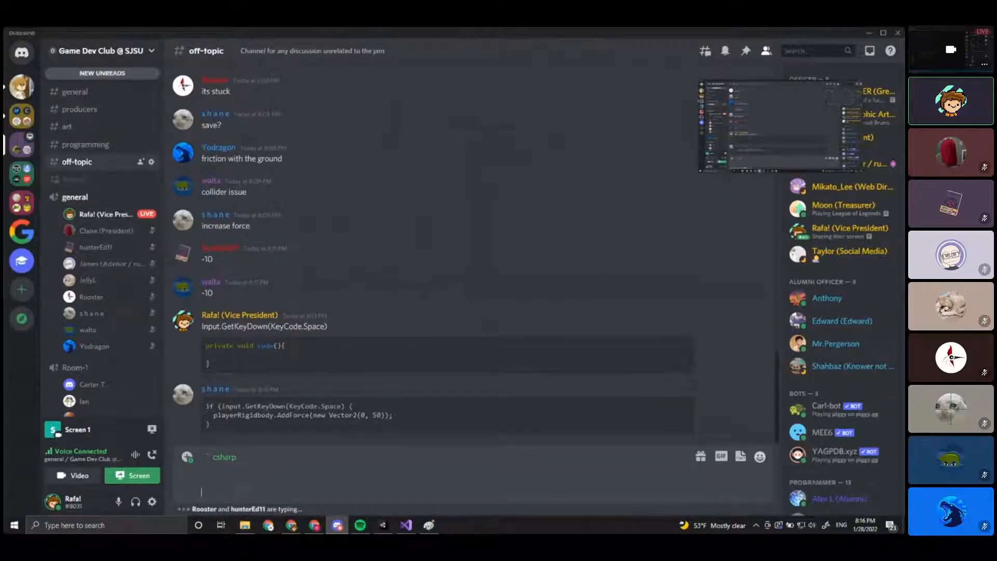
type("```")
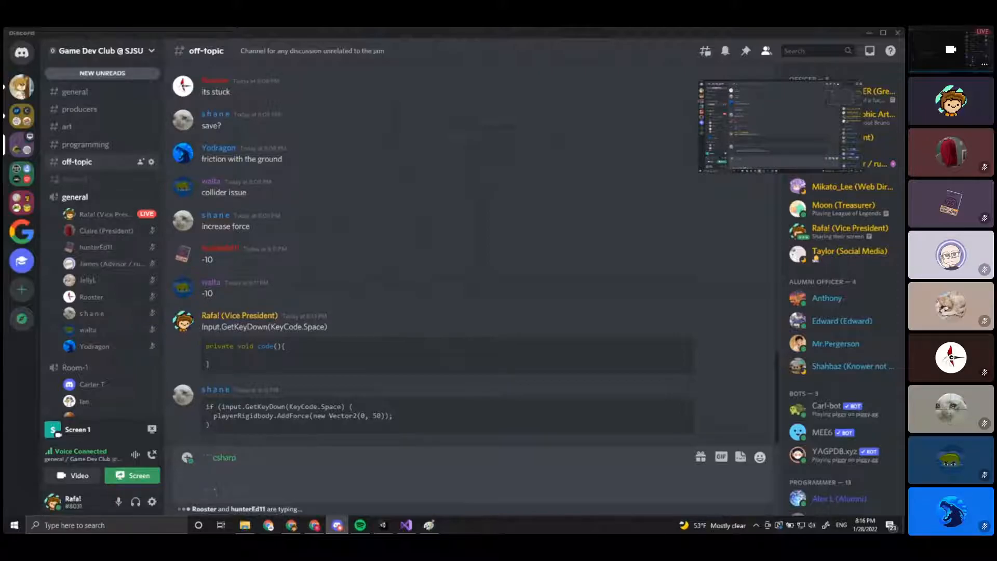
Discard the drafted code block message and move Discord away to return to Visual Studio.
left_click(229, 471)
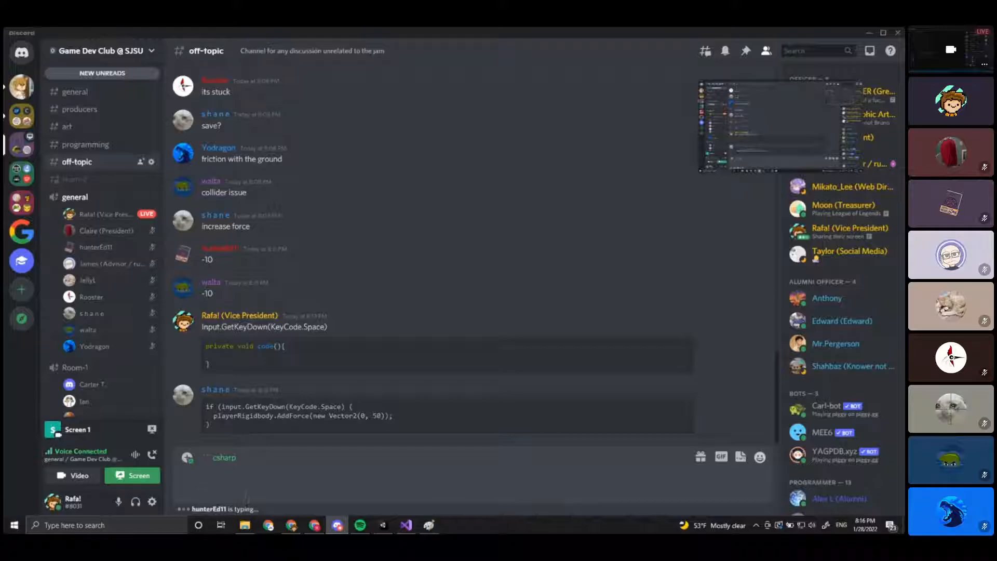
key("ctrl+a")
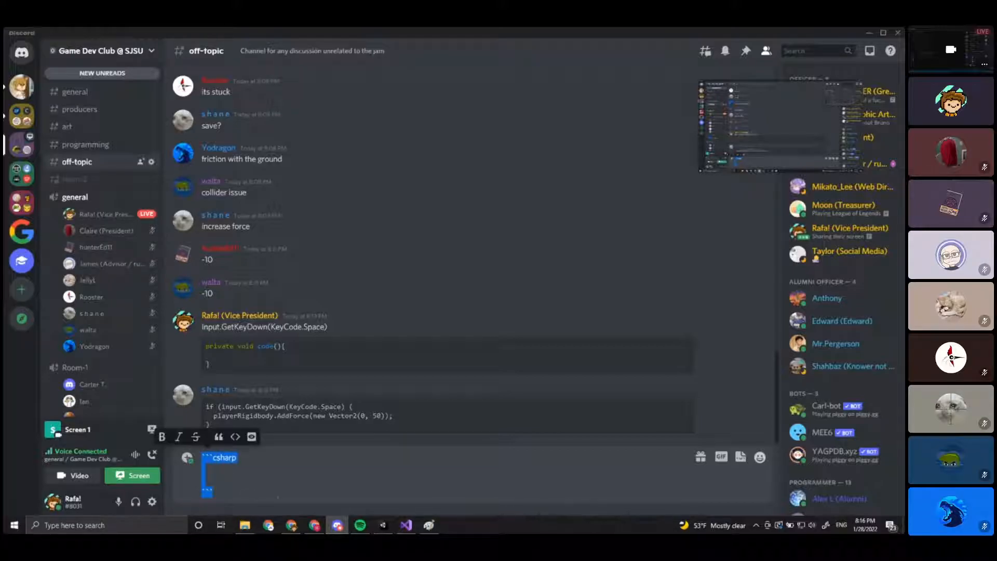
key("BackSpace")
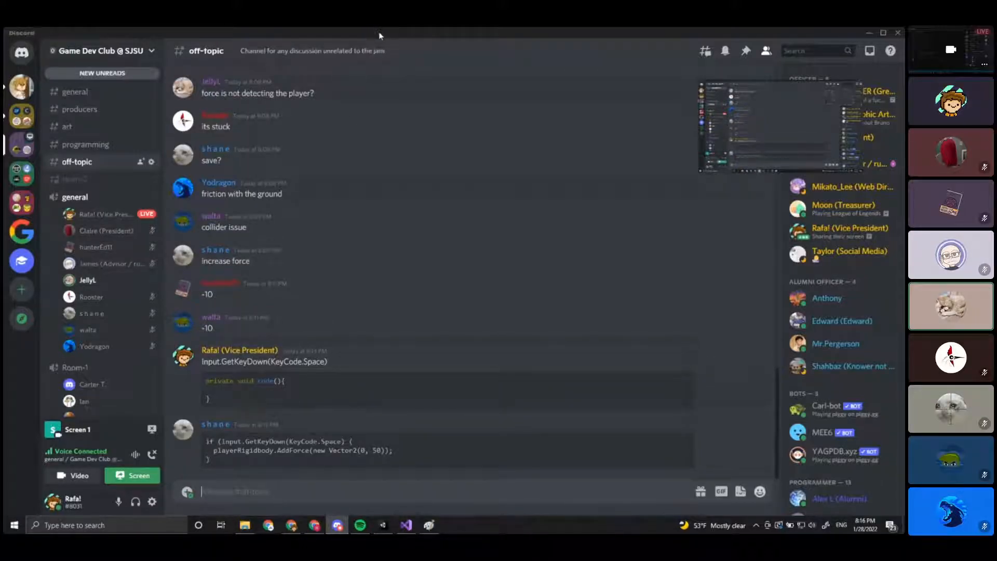
left_click_drag(379, 32, 904, 96)
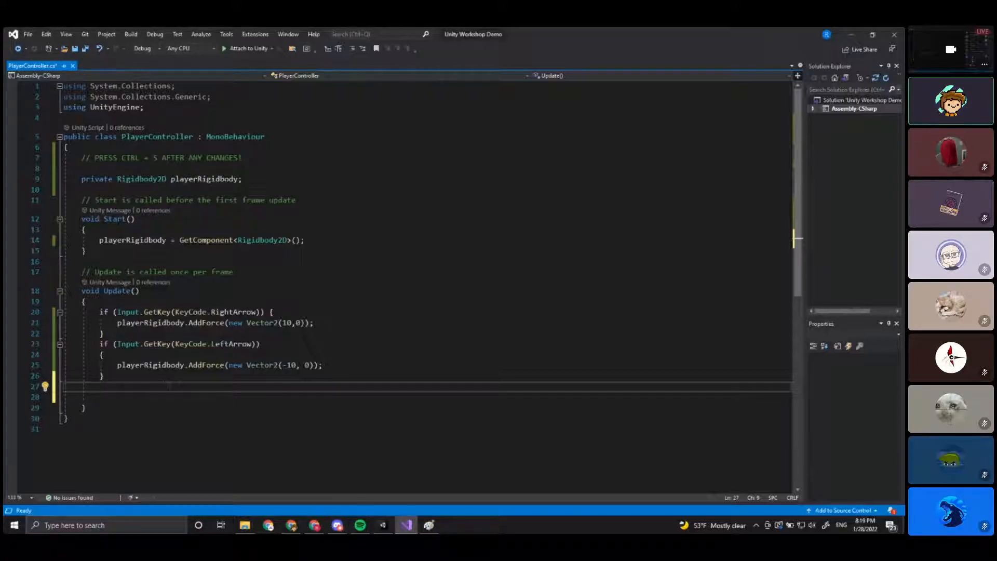
Add an if block for Input.GetKeyDown(KeyCode.Space) below the LeftArrow block, containing playerRigidbody.AddForce(Vector2.up * 50), and indent its lines.
type("if (Input.GetKeyDown(KeyCode.Space)){ playerRigidbody.AddForce(Vector2.up * 50); }")
key("Left")
key("Tab")
key("Tab")
key("Up")
key("Home")
key("Tab")
key("Tab")
key("Tab")
key("Up")
key("End")
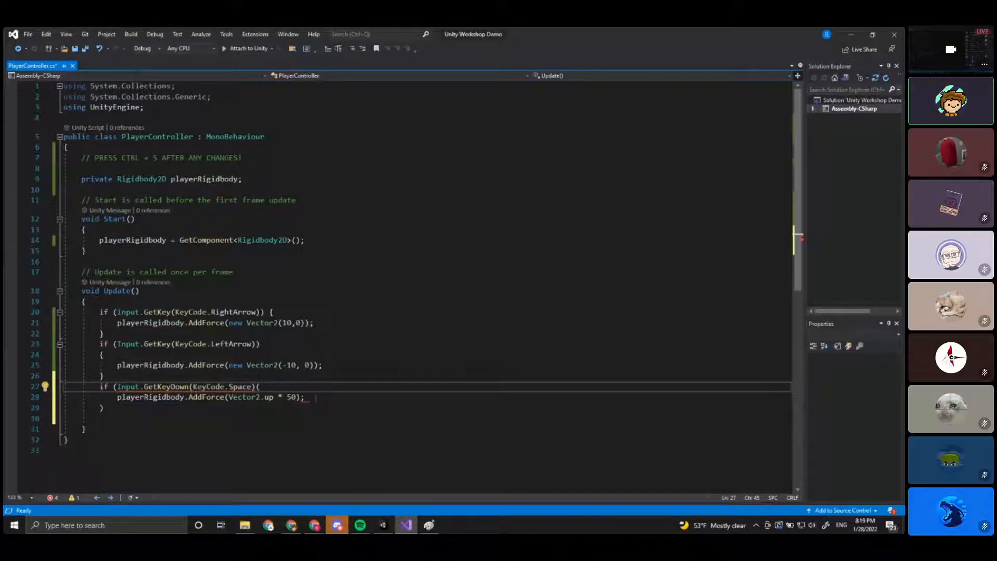
Replace the parentheses enclosing the Space block's body with opening and closing curly braces.
mouse_move(254, 387)
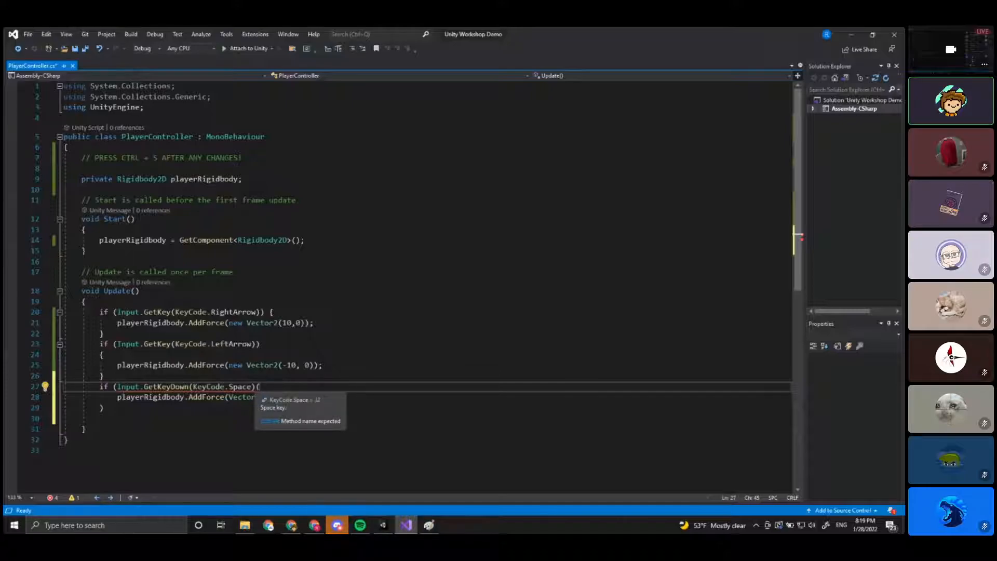
key("BackSpace")
type("{")
key("BackSpace")
key("Delete")
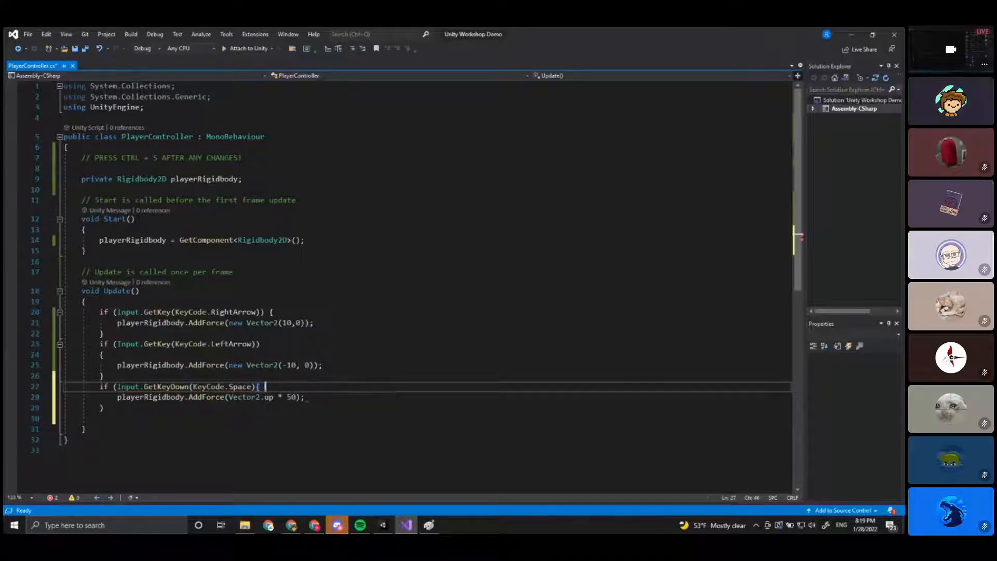
left_click(152, 410)
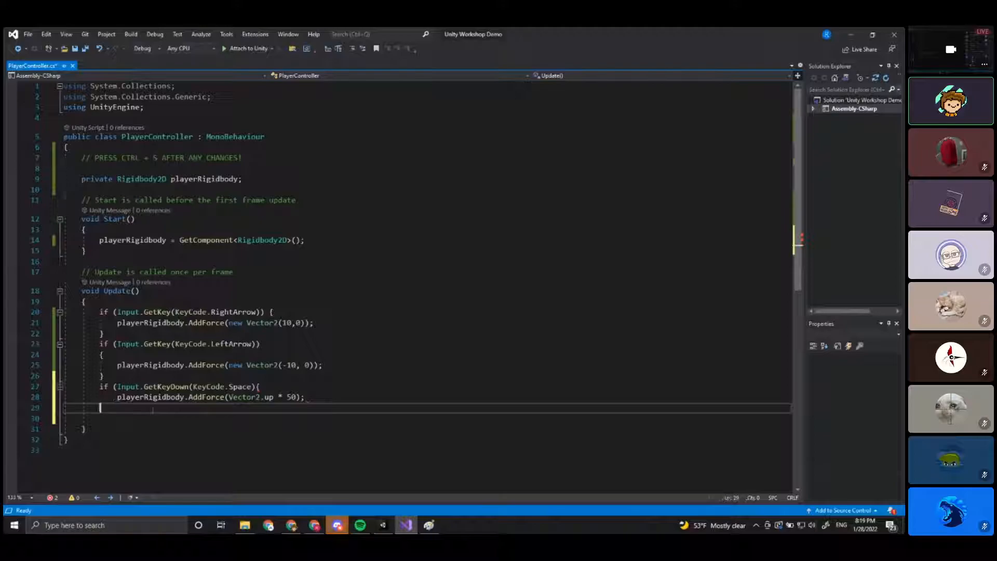
left_click(258, 386)
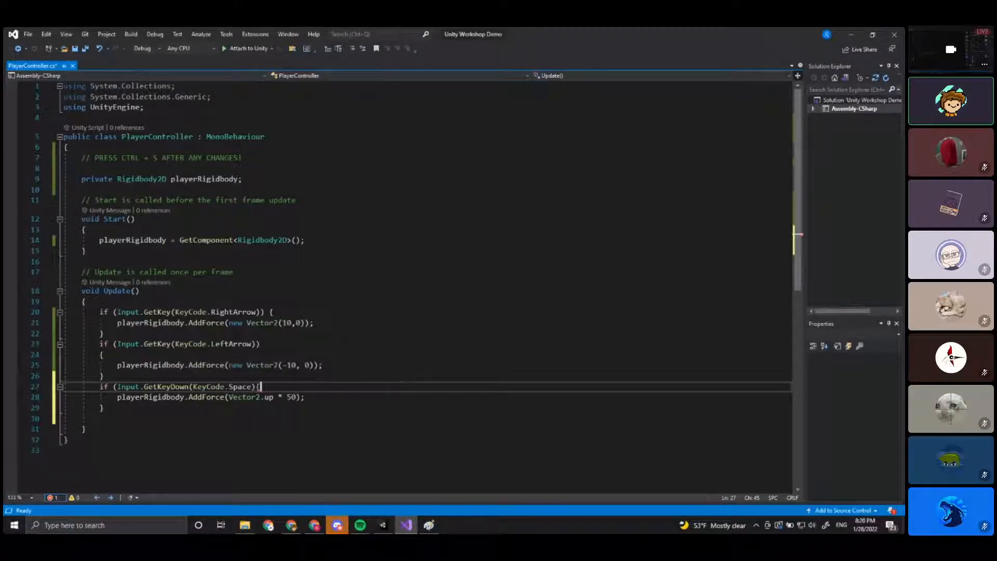
Remove Vector2.up from the Space block's AddForce call, re-enter Vector2 and browse its member suggestions.
left_click_drag(274, 397, 229, 397)
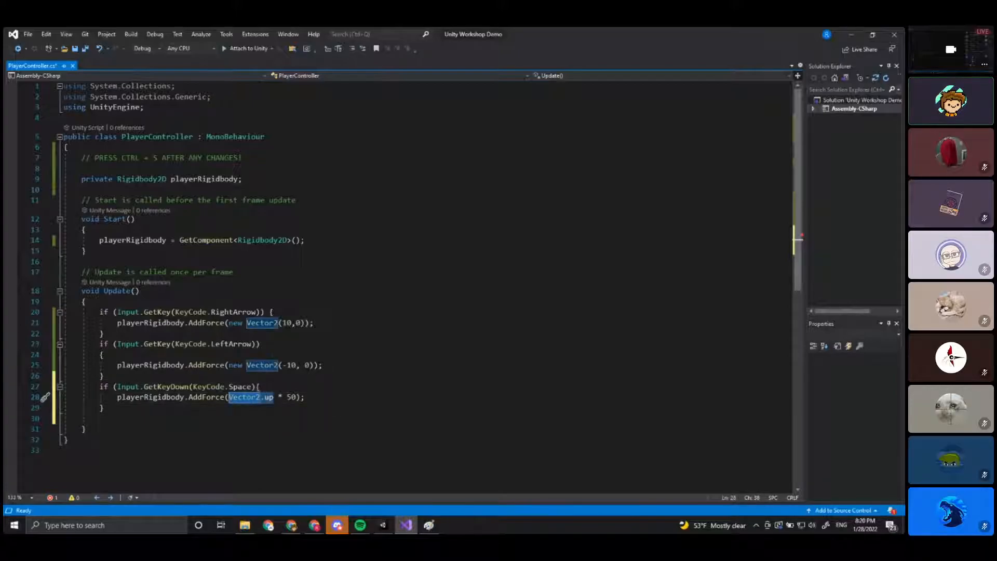
key("BackSpace")
type("Vector")
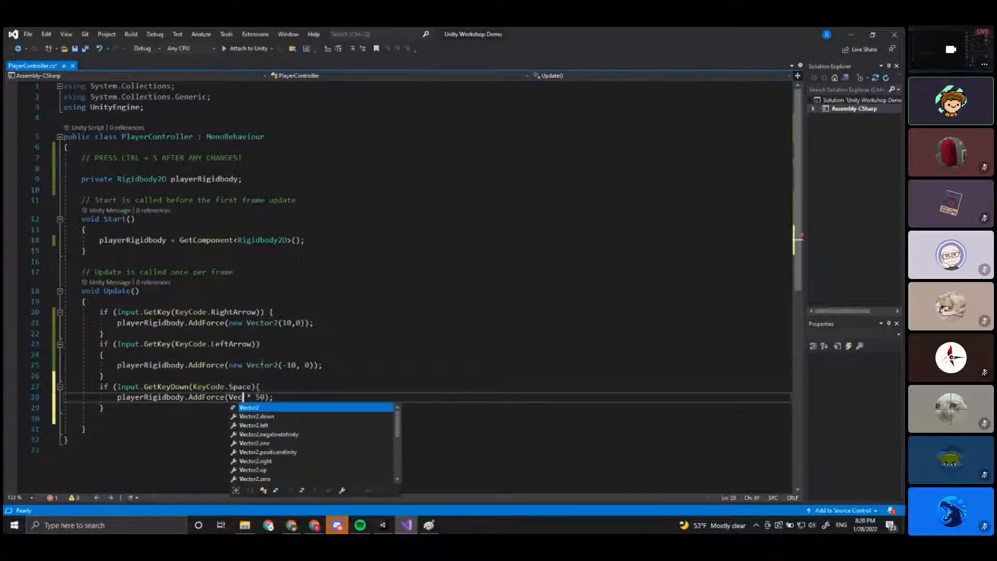
key("Tab")
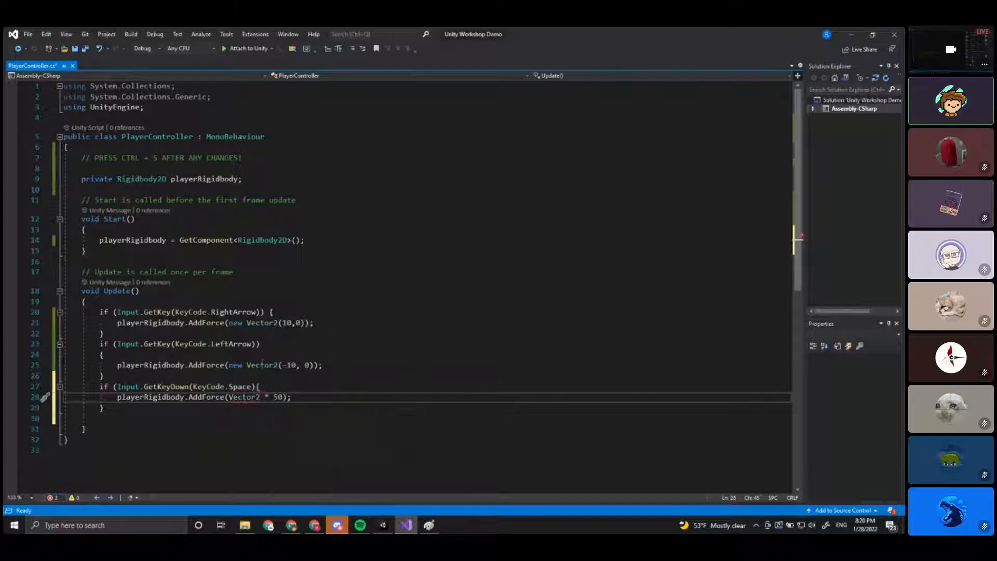
type(".")
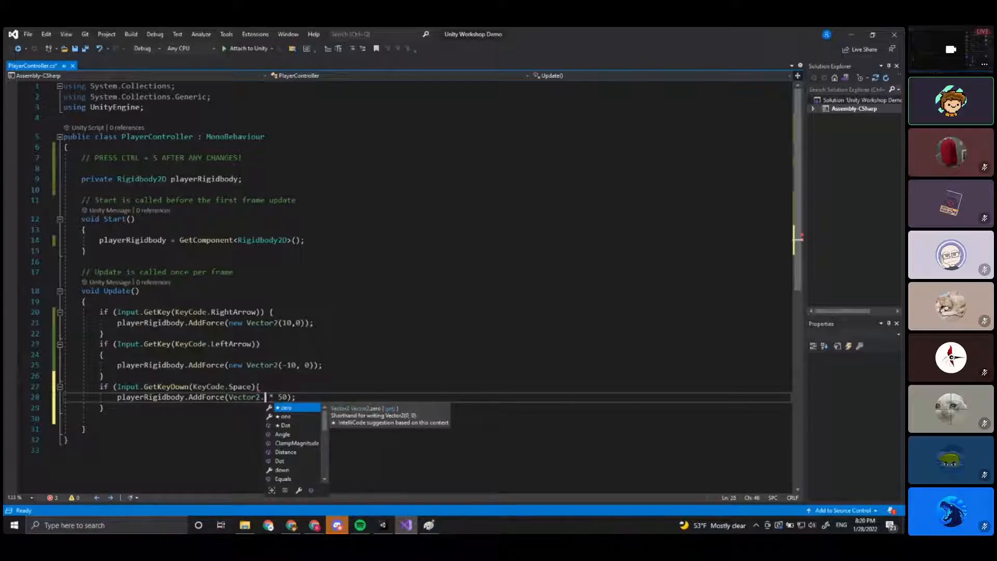
key("Down")
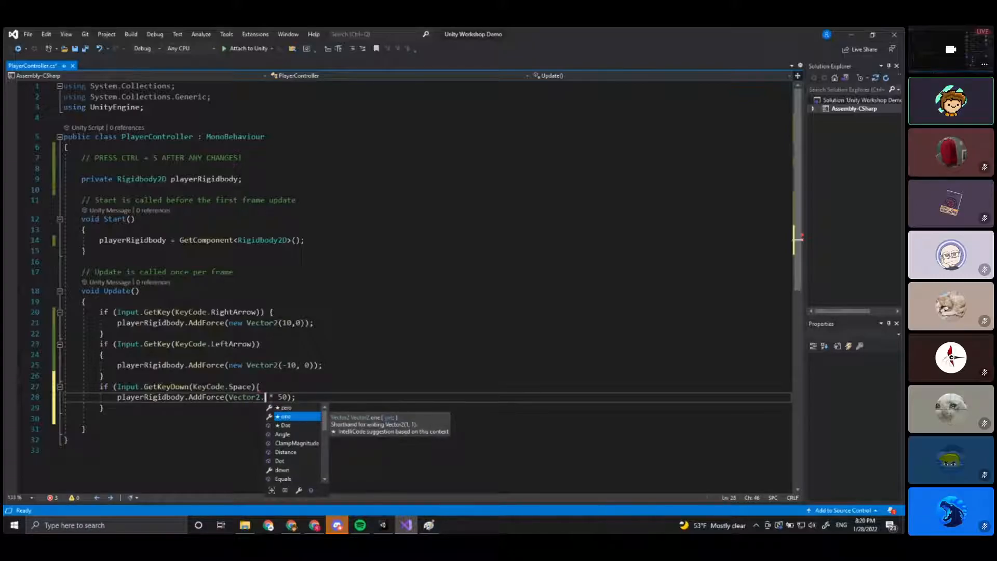
scroll(274, 443, "down", 4)
scroll(289, 447, "down", 2)
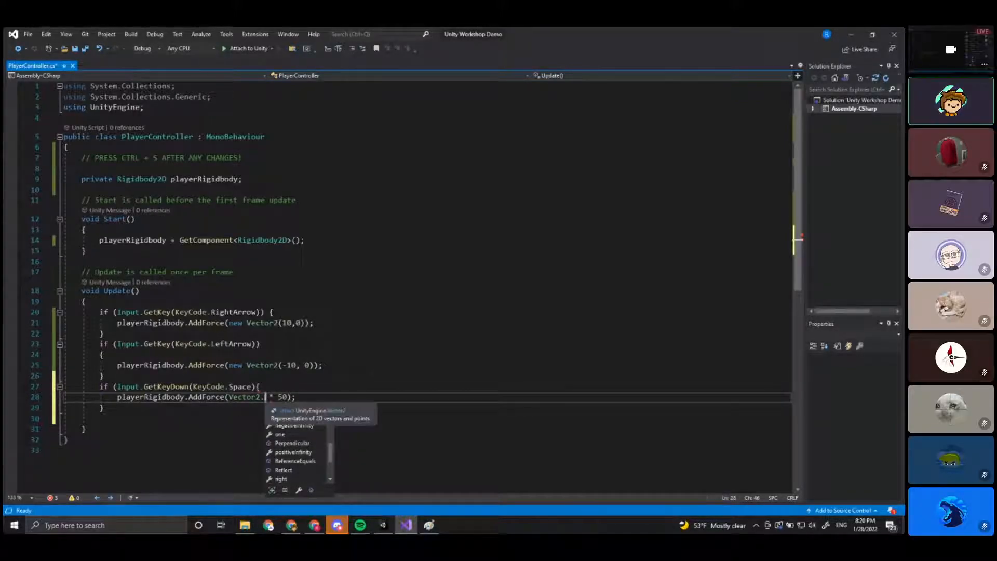
Try Vector2's right member in the Space block's AddForce call, and replace it with up.
key("BackSpace")
type(".ri")
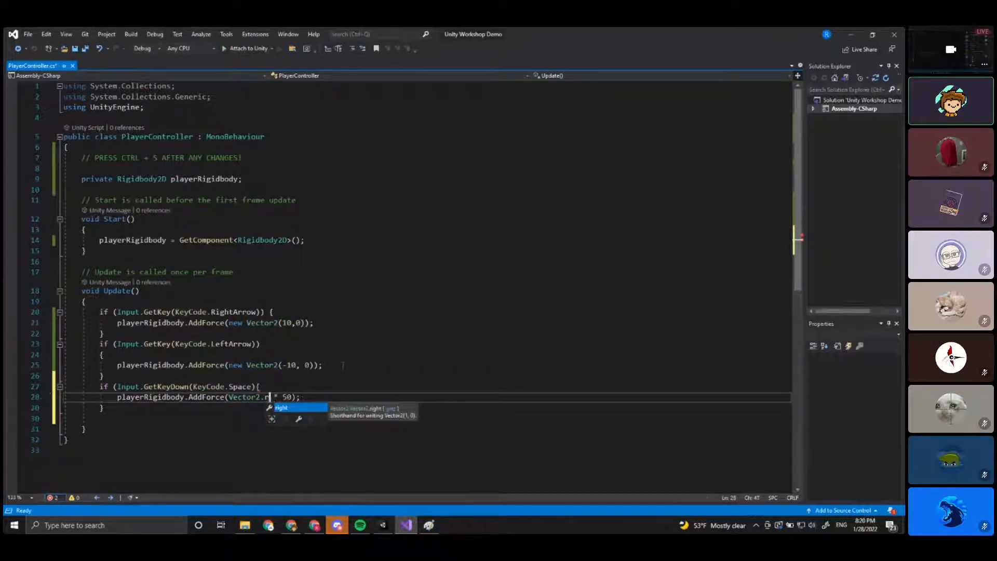
key("BackSpace")
key("BackSpace")
type("up")
key("Tab")
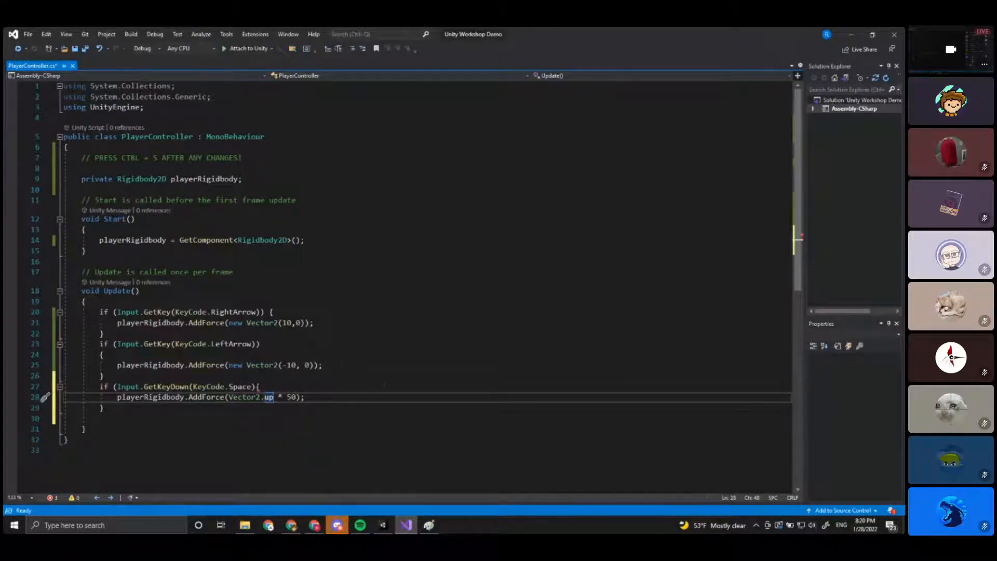
left_click(305, 397)
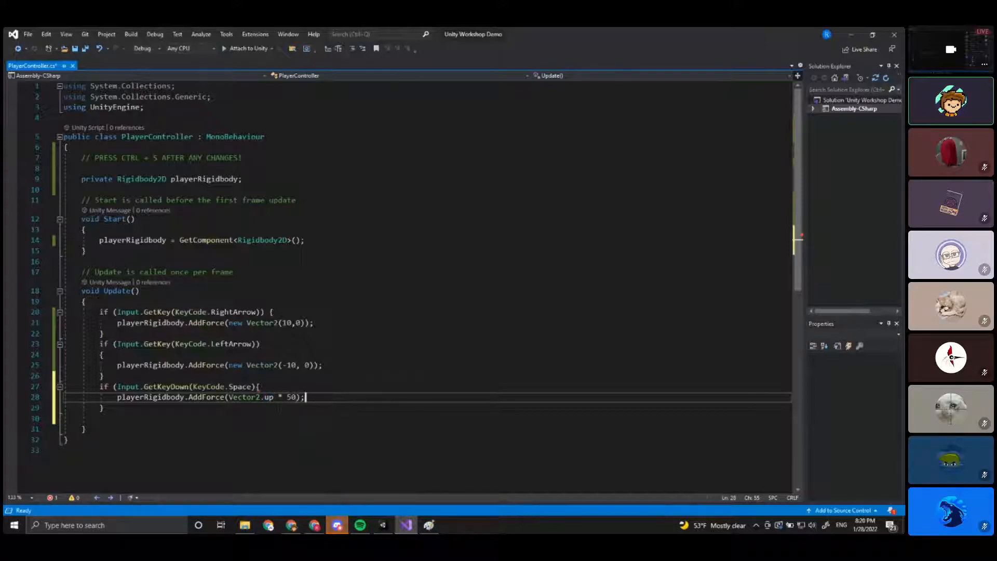
left_click_drag(297, 397, 284, 397)
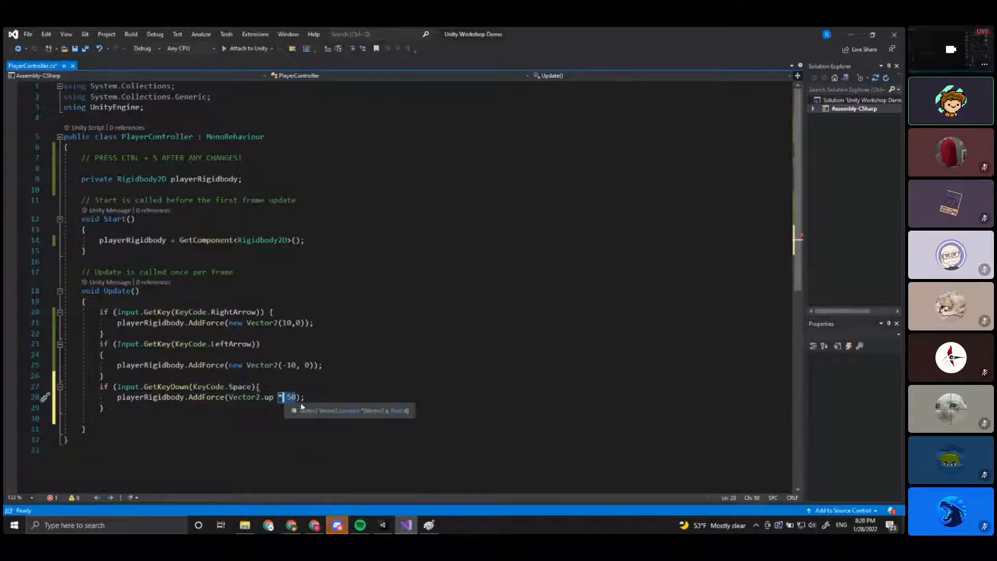
left_click(296, 398)
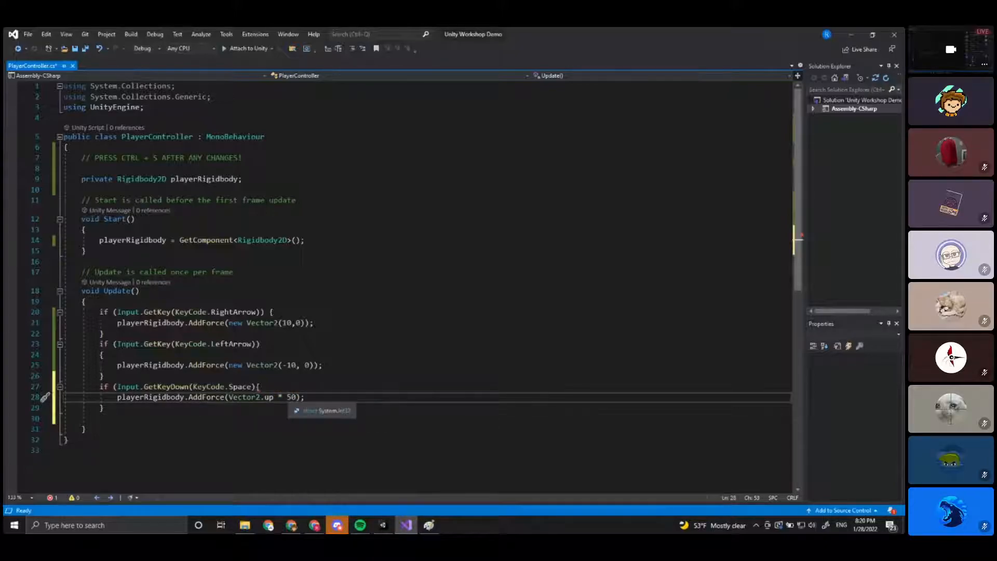
Replace the Space block with an input.GetKeyDown(KeyCode.Space) version that applies AddForce(new Vector2(0, 10)).
left_click_drag(104, 408, 104, 393)
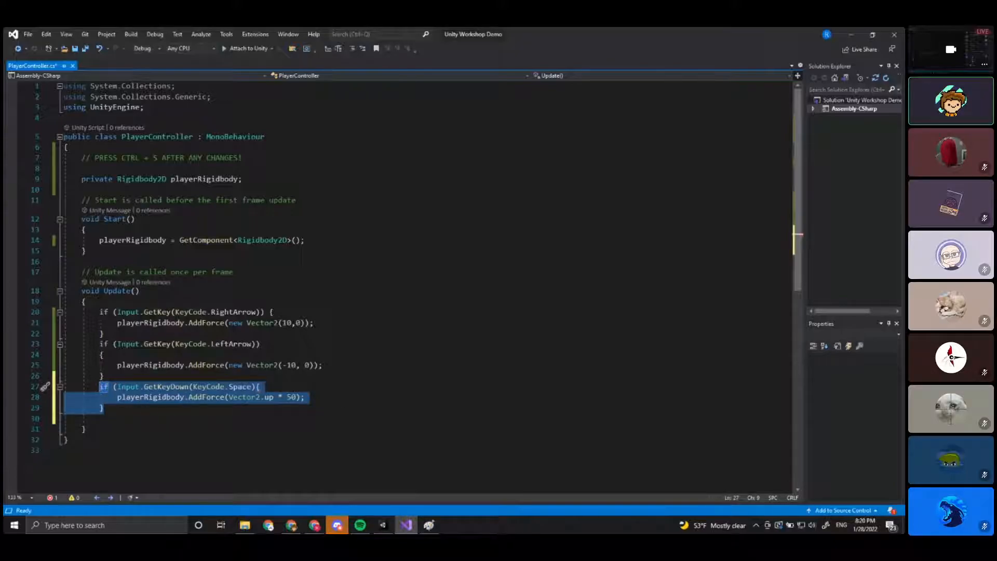
key("BackSpace")
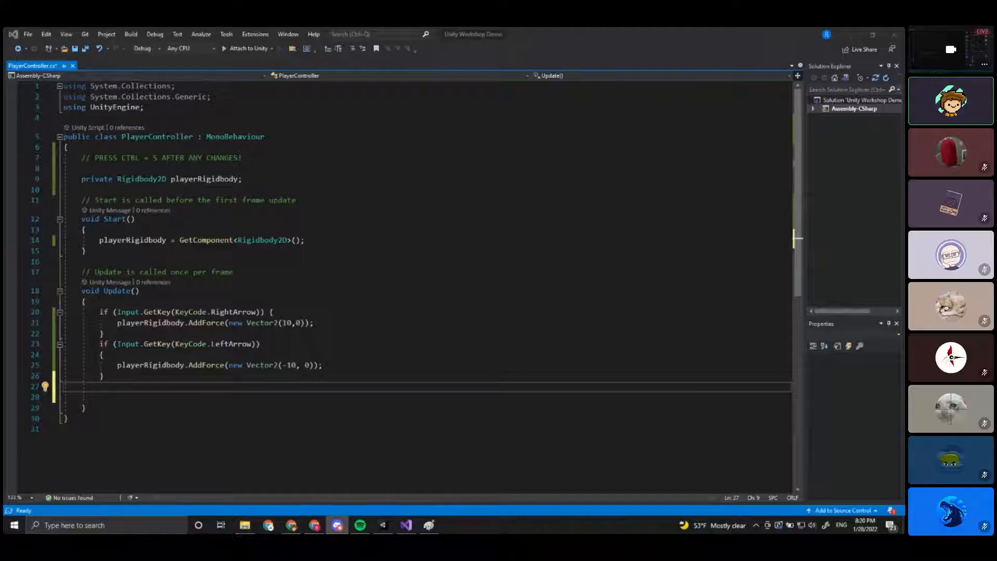
key("alt+Tab")
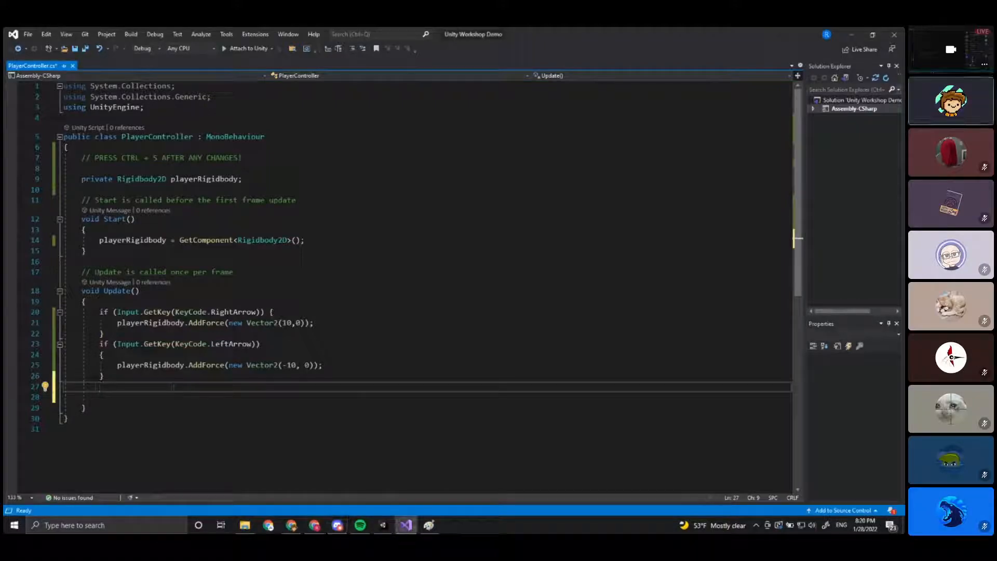
key("ctrl+z")
left_click(270, 387)
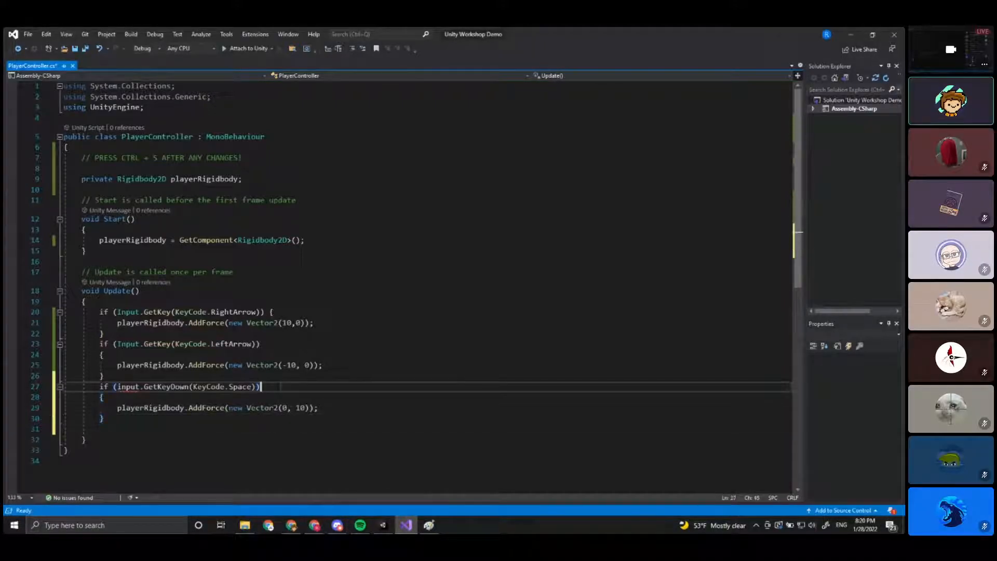
Capitalize input as Input in the Space condition and save the script.
left_click(119, 387)
key("ctrl+s")
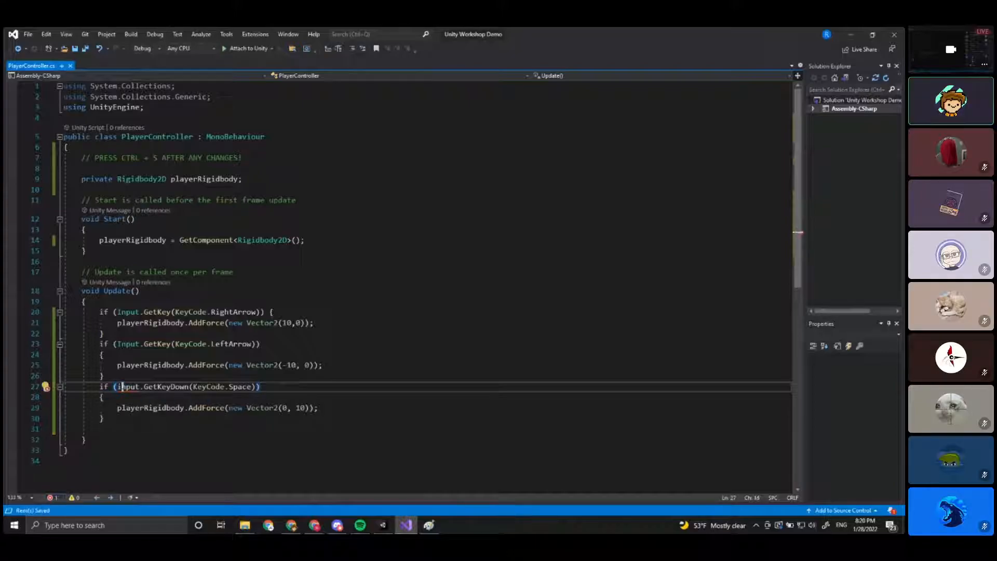
key("BackSpace")
type("I")
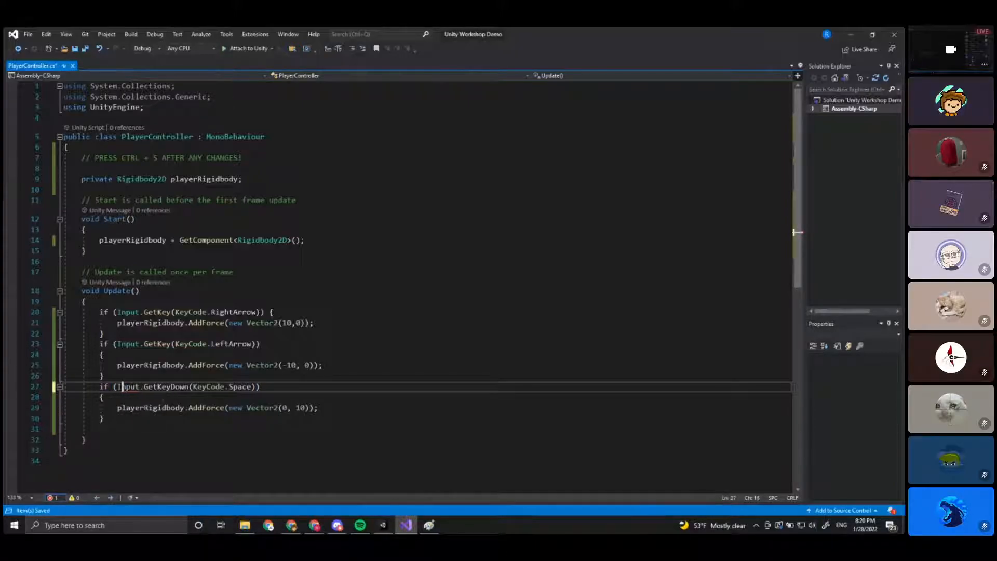
key("End")
key("ctrl+s")
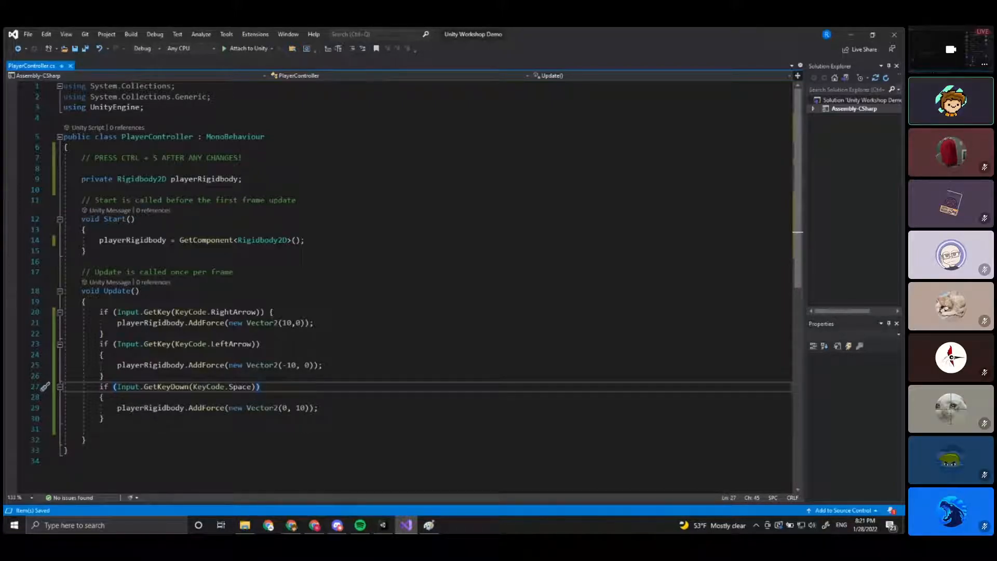
Replace the Space block with an Input.GetKeyDown(KeyCode.Space) version containing playerRigidbody.AddForce(new Vector2(0, 40), and align its closing brace with the opening one.
key("alt+Tab")
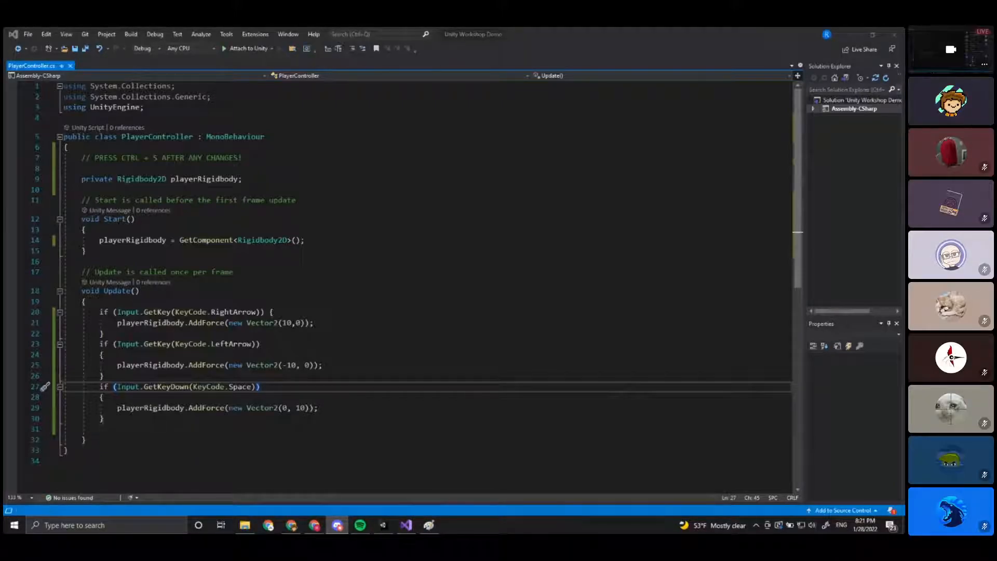
left_click_drag(105, 418, 99, 387)
type("if (Input.GetKeyDown(KeyCode.Space))         {             playerRigidbody.AddForce(new Vector2(0, 40) }")
left_click(104, 398)
left_click(63, 419)
key("Tab")
key("Tab")
key("Tab")
key("shift+Tab")
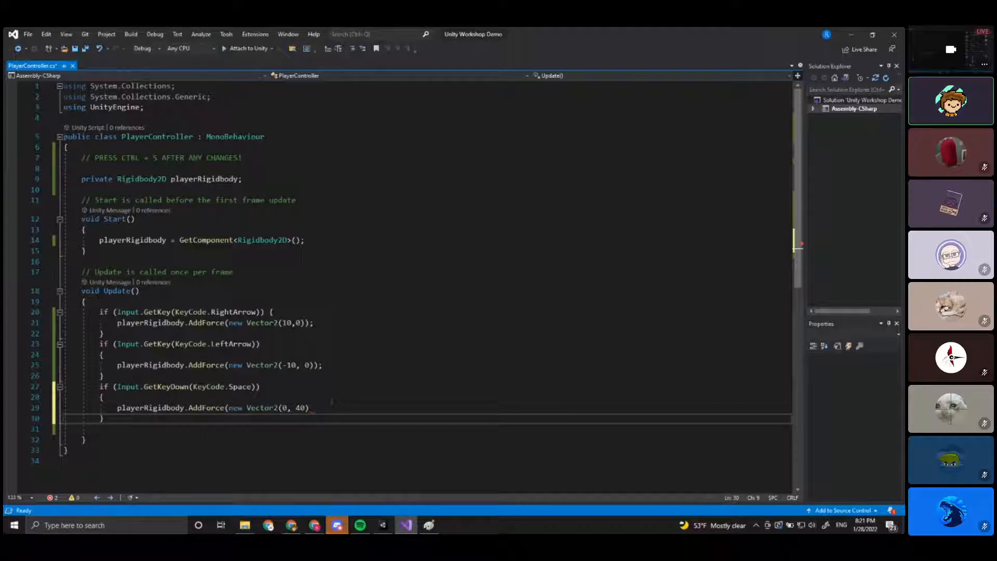
Complete the Space block's AddForce line as AddForce(new Vector2(0, 40)); and save the script.
left_click(323, 408)
type(");")
key("Left")
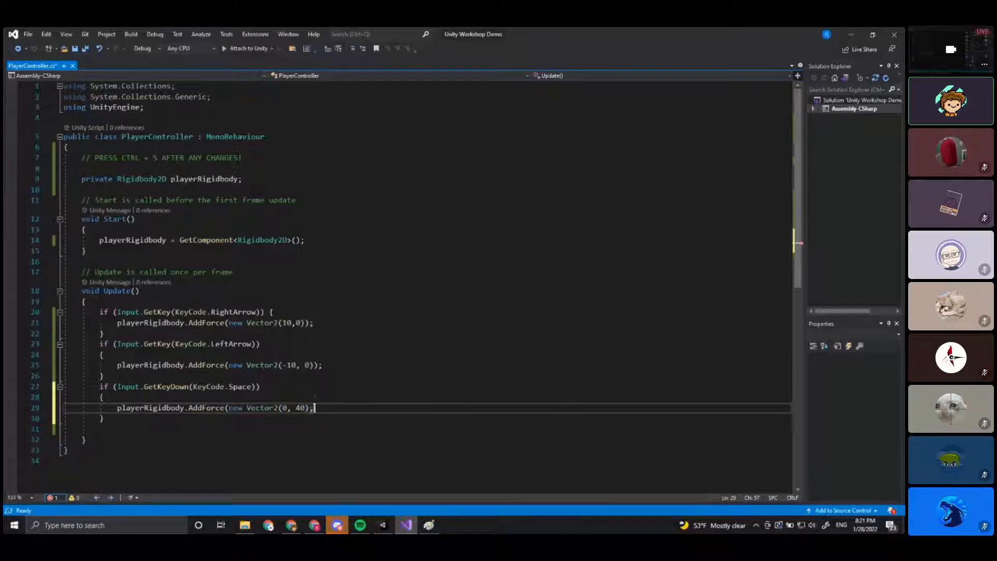
key("Right")
left_click(297, 380)
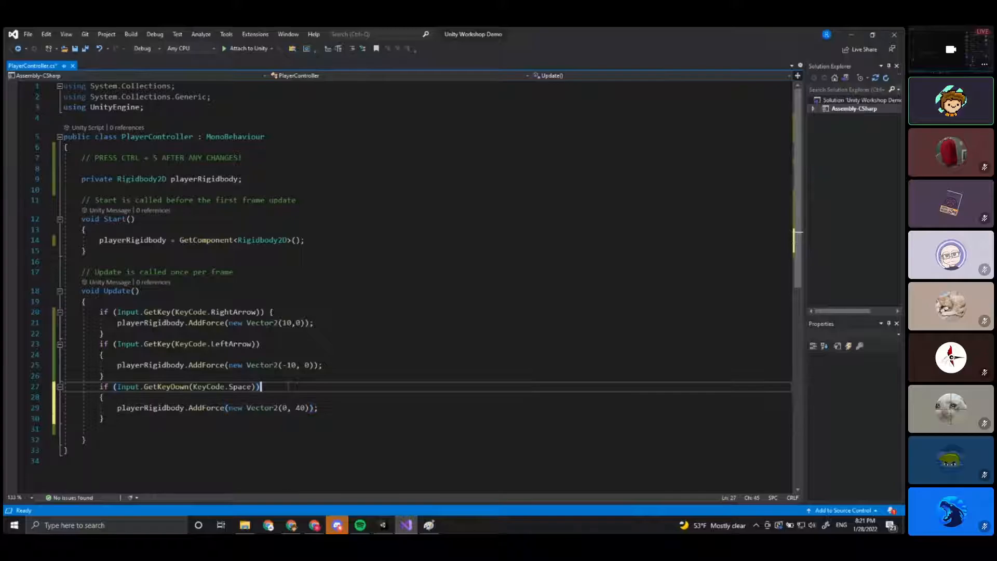
key("ctrl+s")
left_click(330, 408)
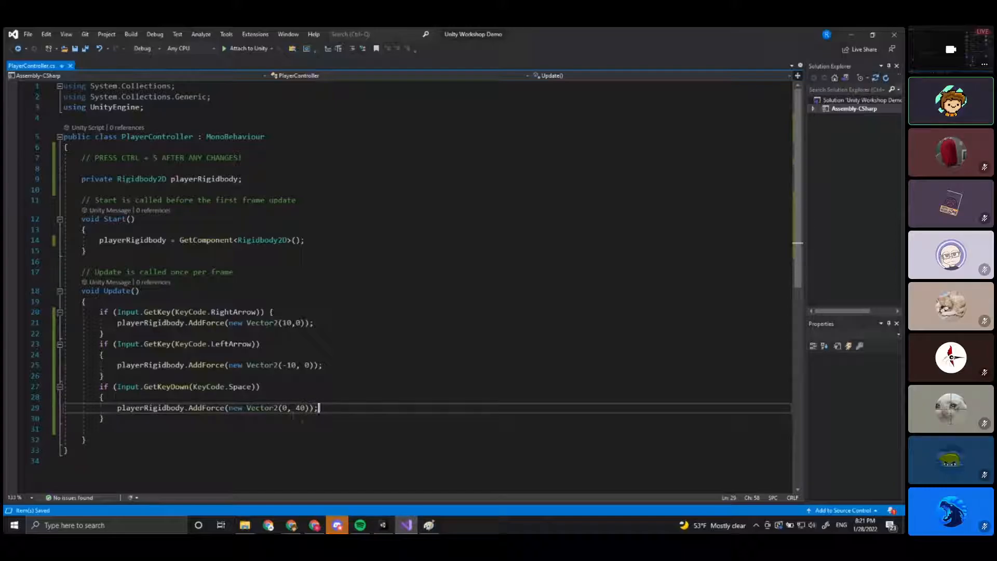
Switch to Unity and run the scene to test the player controls, stop it and return to Visual Studio.
key("Up")
key("Up")
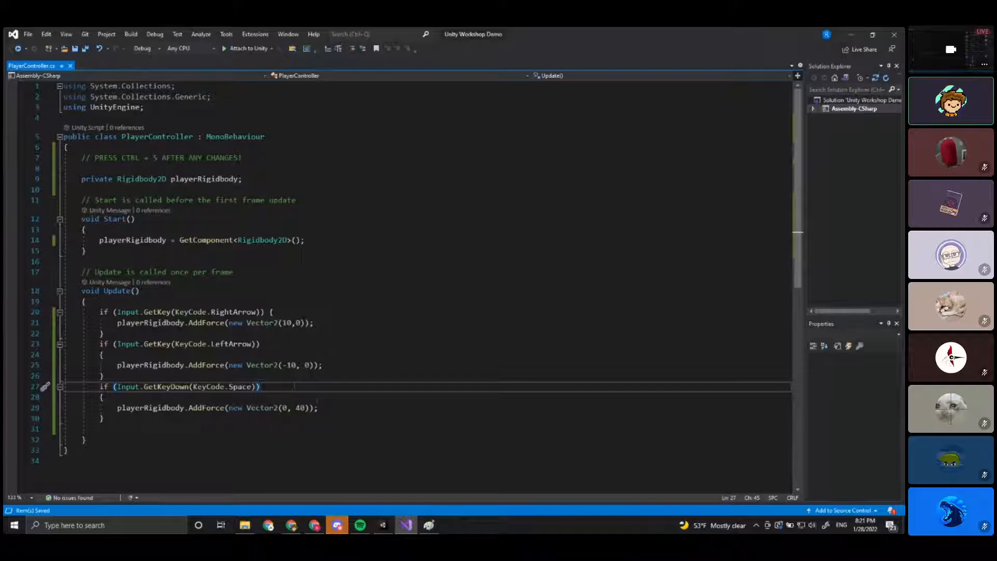
left_click(383, 525)
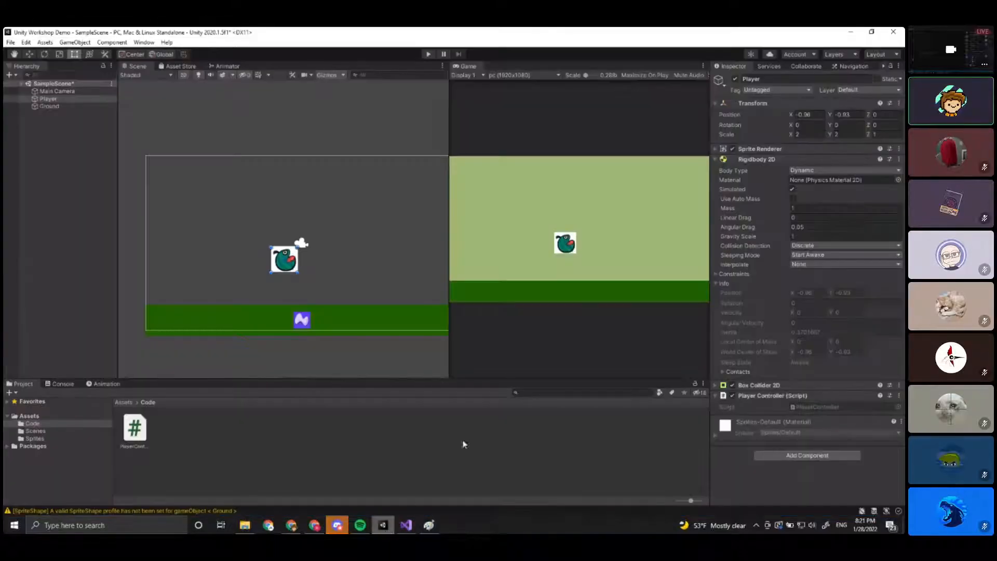
left_click(428, 54)
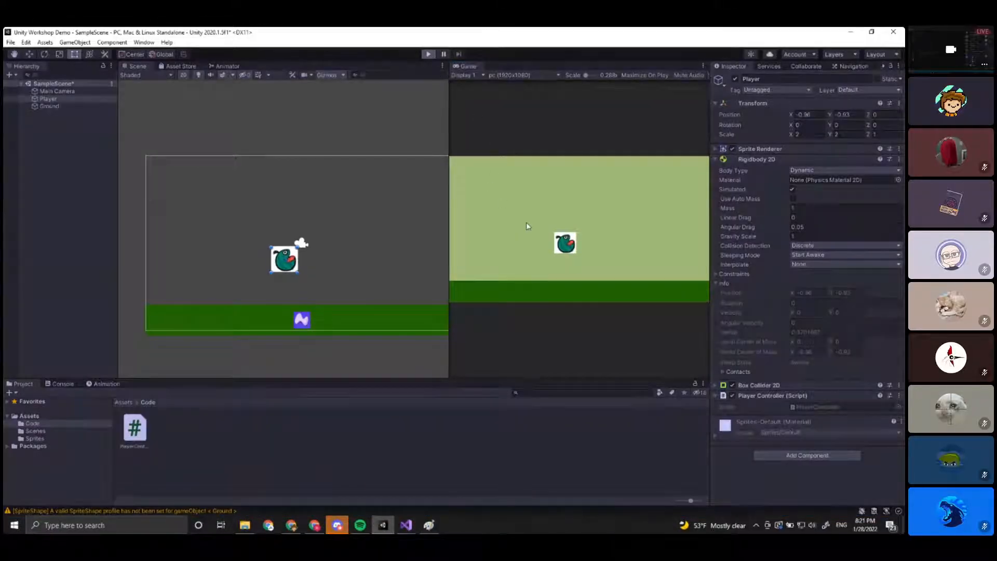
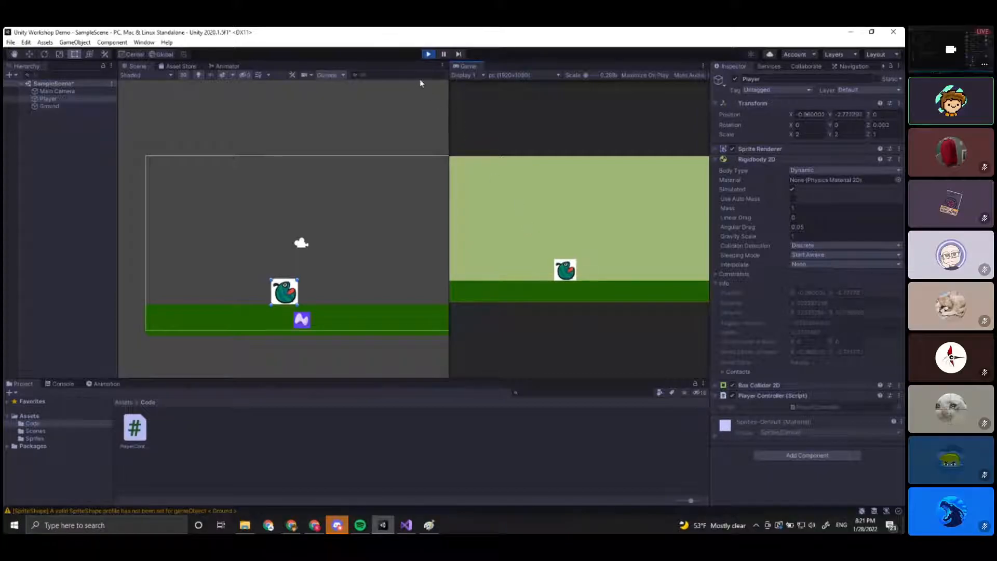
left_click(428, 54)
left_click(406, 525)
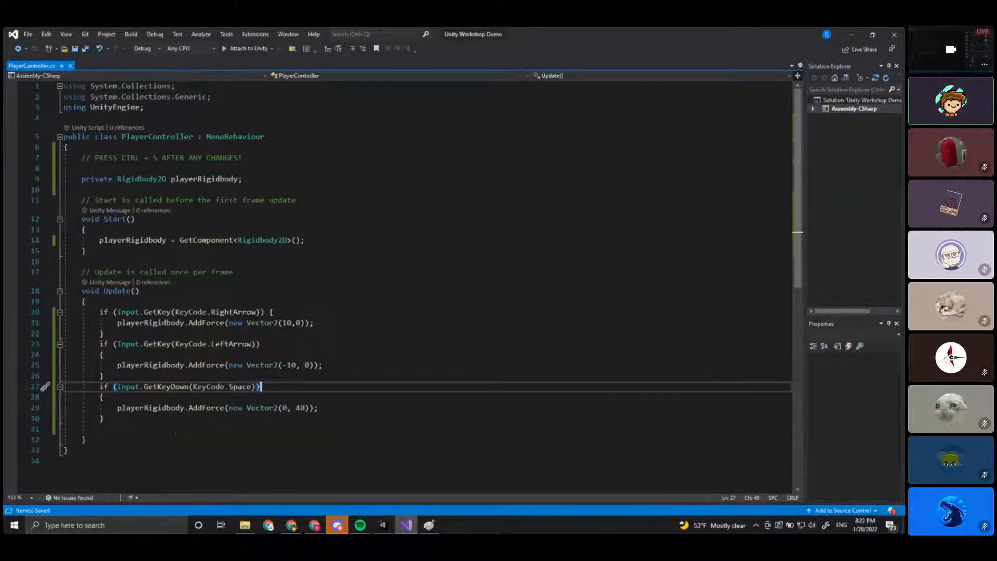
Delete the blank line below the Space block and set the RightArrow force to Vector2(1,0).
left_click(156, 427)
key("BackSpace")
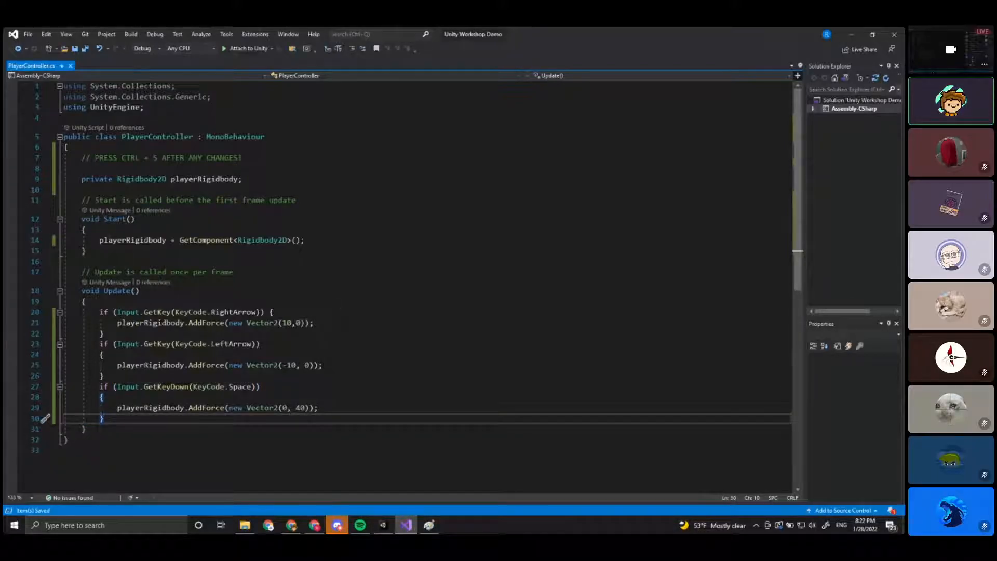
left_click(299, 322)
key("BackSpace")
key("BackSpace")
type(",")
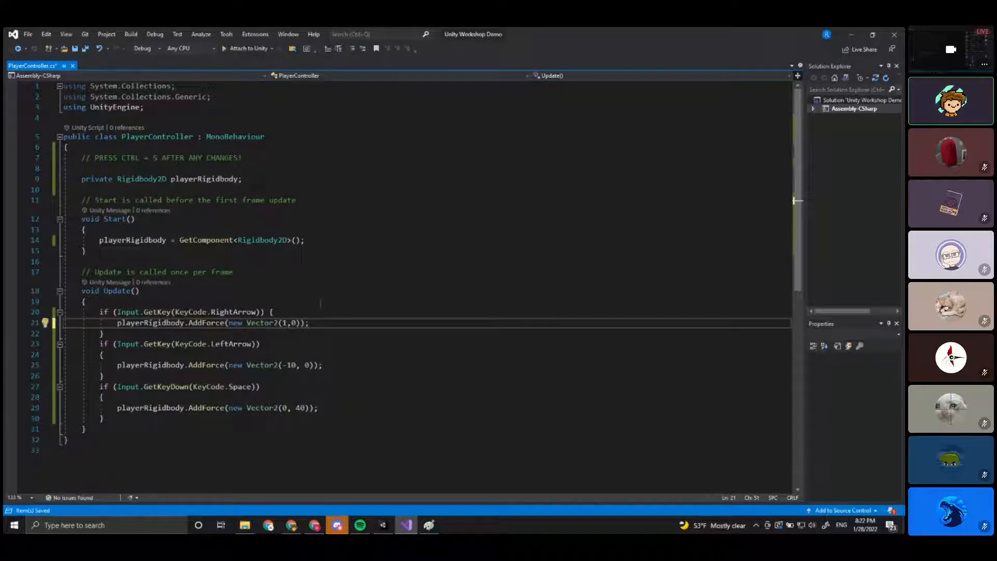
Try 100 as the upward force in the Space block's Vector2, and restore it to 40.
left_click(310, 408)
key("BackSpace")
key("BackSpace")
type("100")
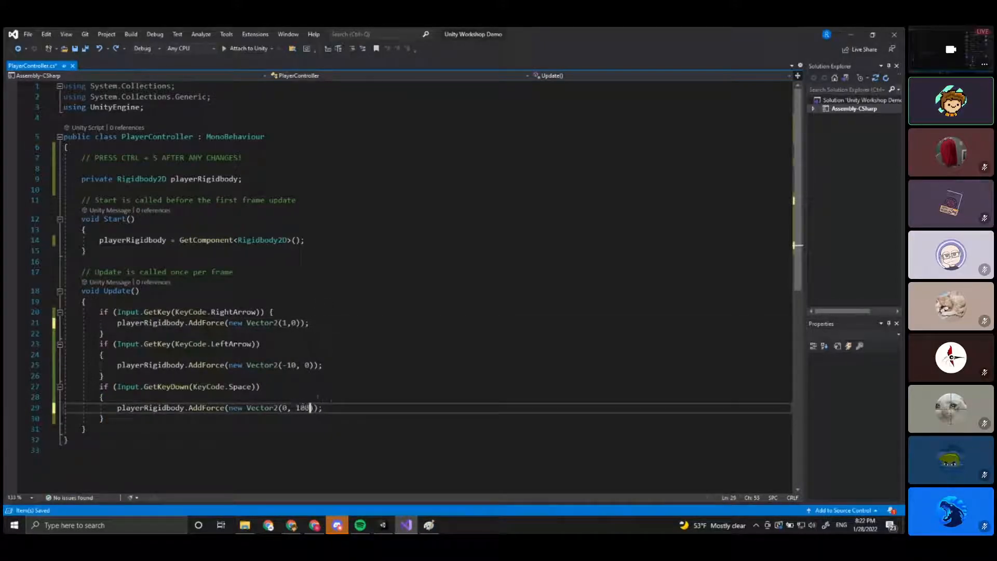
key("BackSpace")
key("BackSpace")
key("BackSpace")
type("4")
Save the PlayerController script.
left_click(341, 364)
left_click(358, 356)
key("ctrl+s")
Declare private float jumpForce; below the playerRigidbody field, separated by a blank line.
left_click(270, 179)
key("Return")
key("Return")
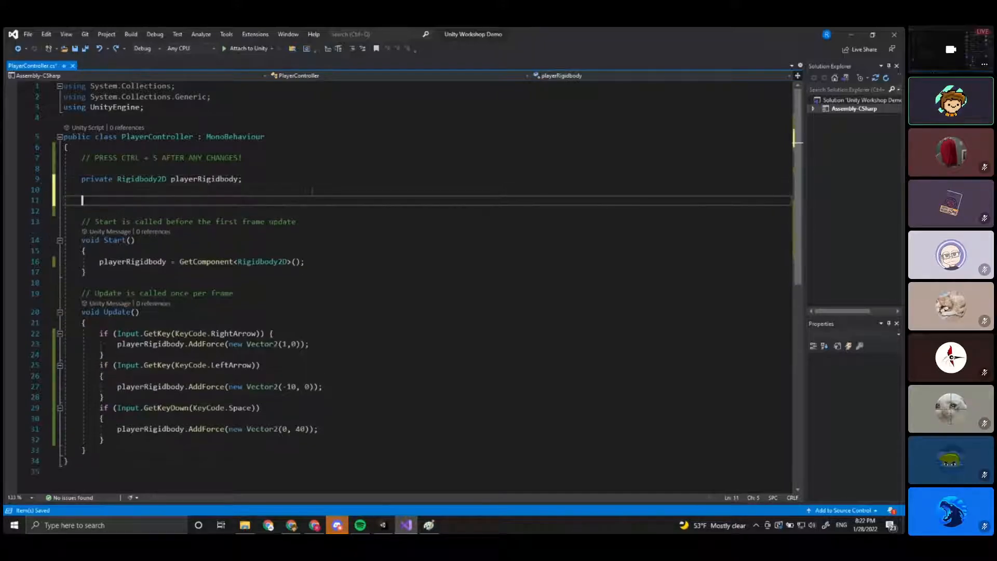
type("private ")
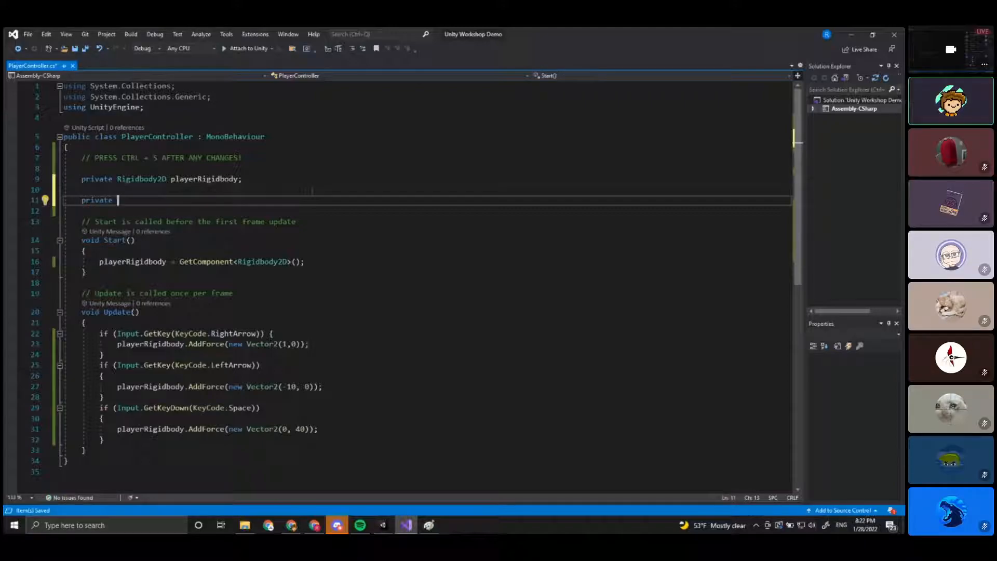
type("float")
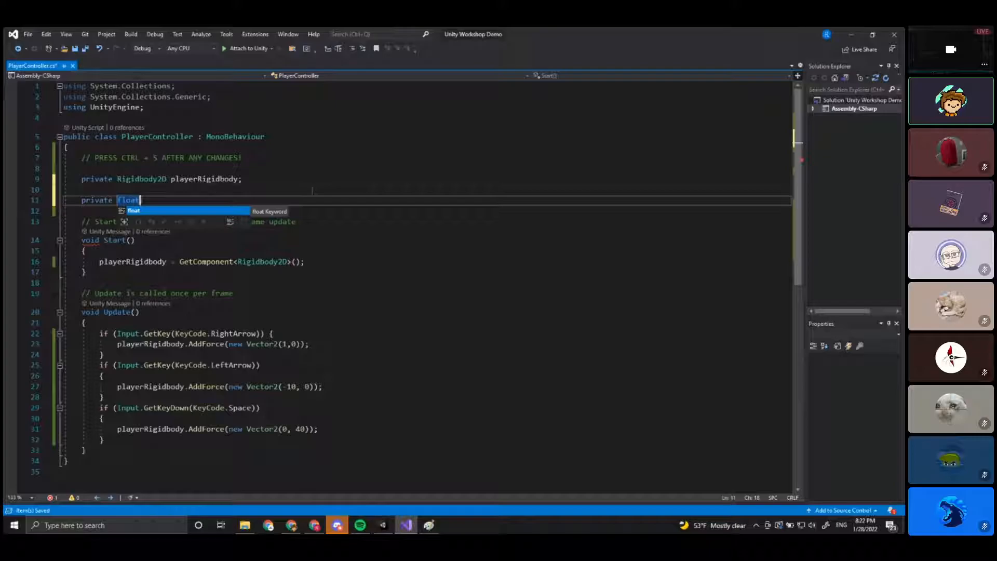
type(" jumpForce;")
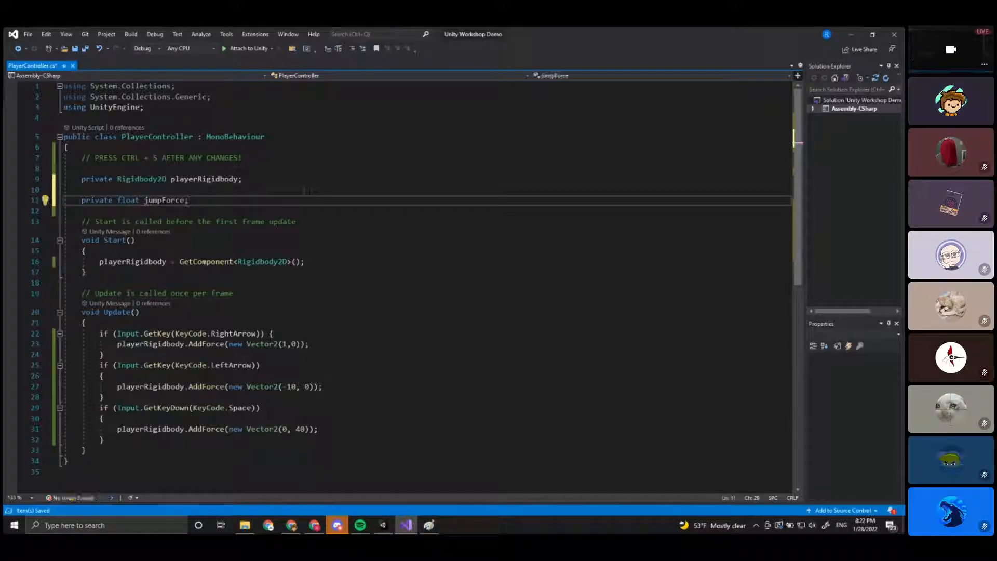
Replace the upward force of 40 in the Space block's Vector2 with jumpForce and save the script.
key("ctrl+s")
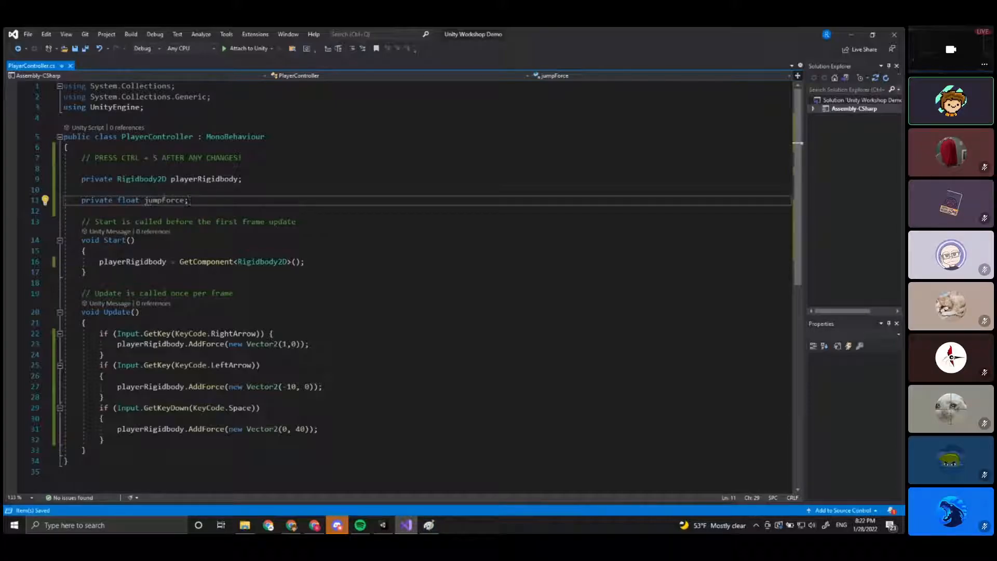
left_click(306, 430)
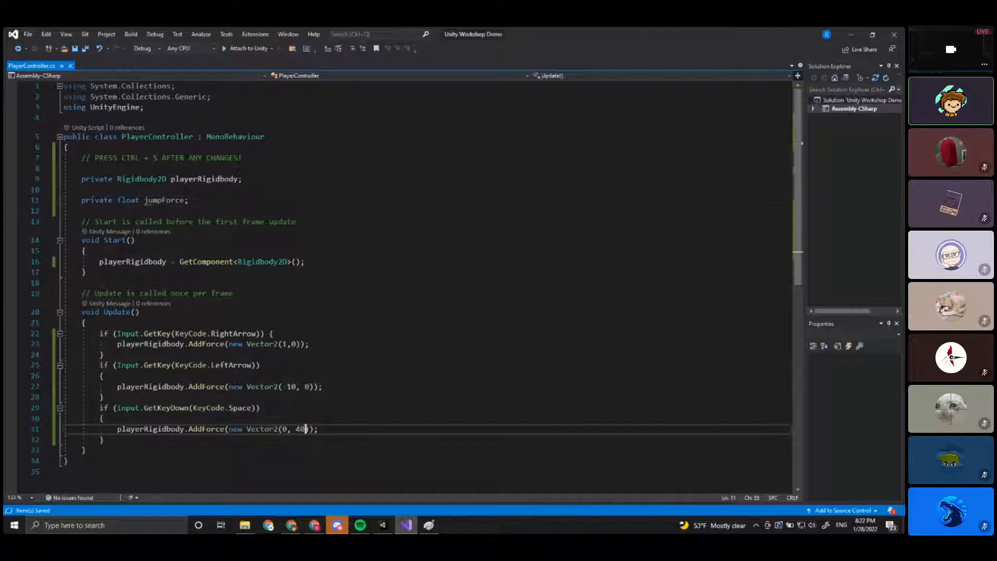
double_click(300, 429)
type("jumpForce")
left_click(85, 323)
key("ctrl+s")
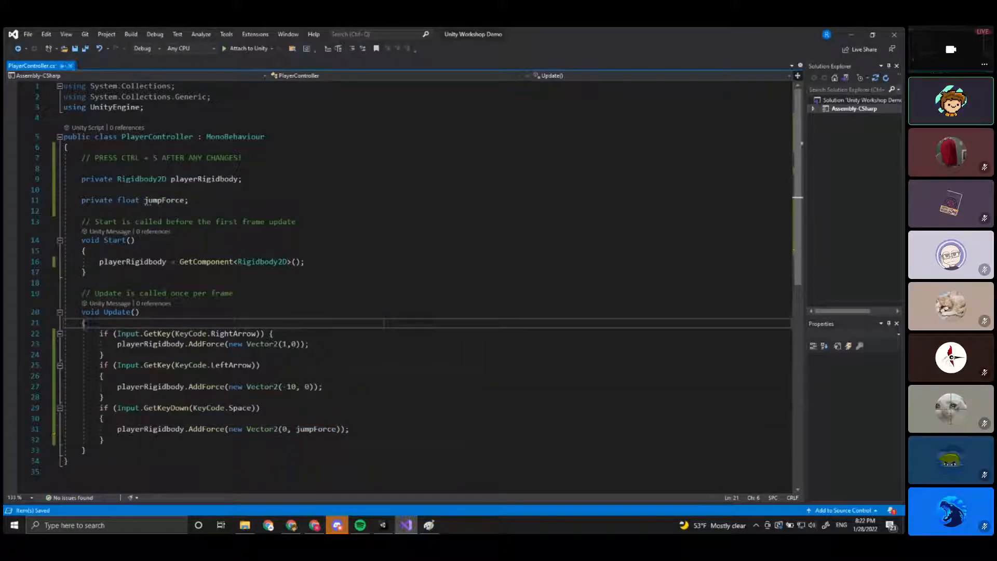
Add a [SerializeField] attribute on its own line above the jumpForce declaration and save the script.
left_click_drag(189, 200, 145, 200)
left_click(191, 201)
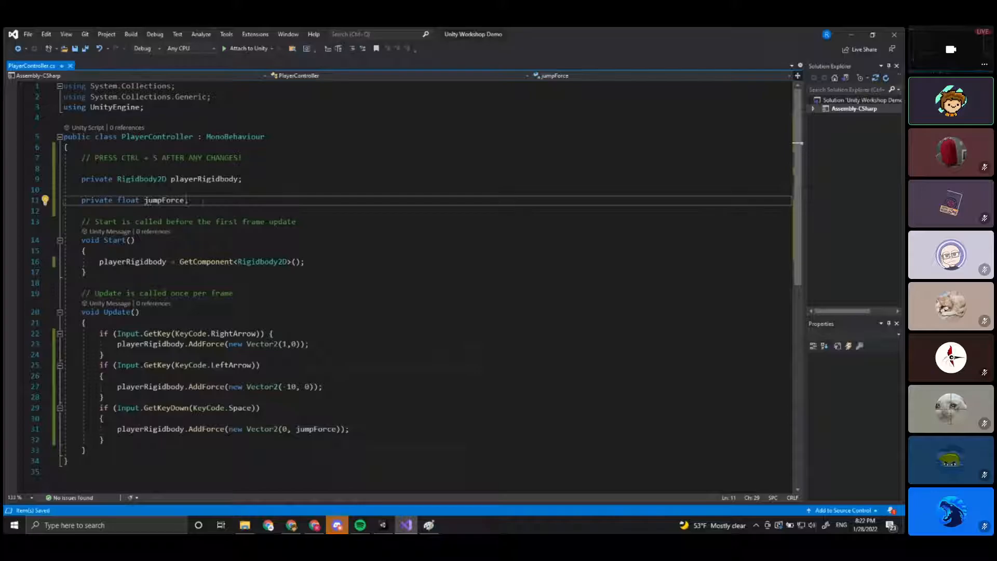
left_click(242, 190)
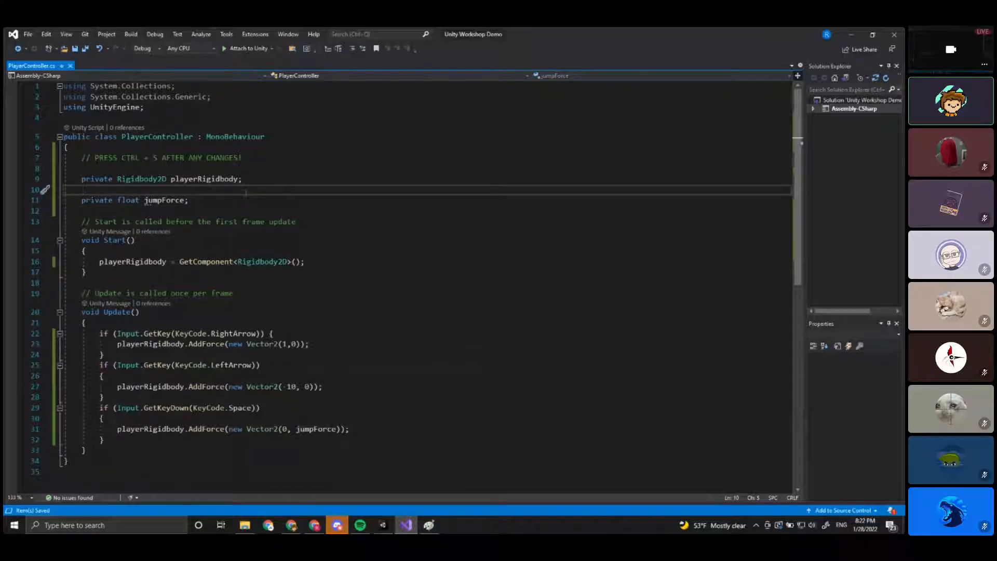
key("Return")
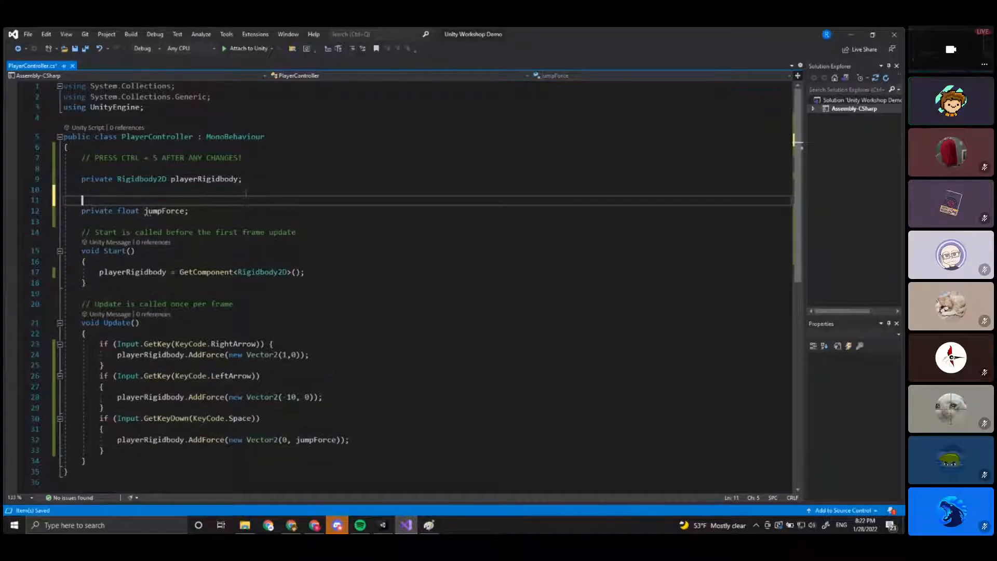
type("[]")
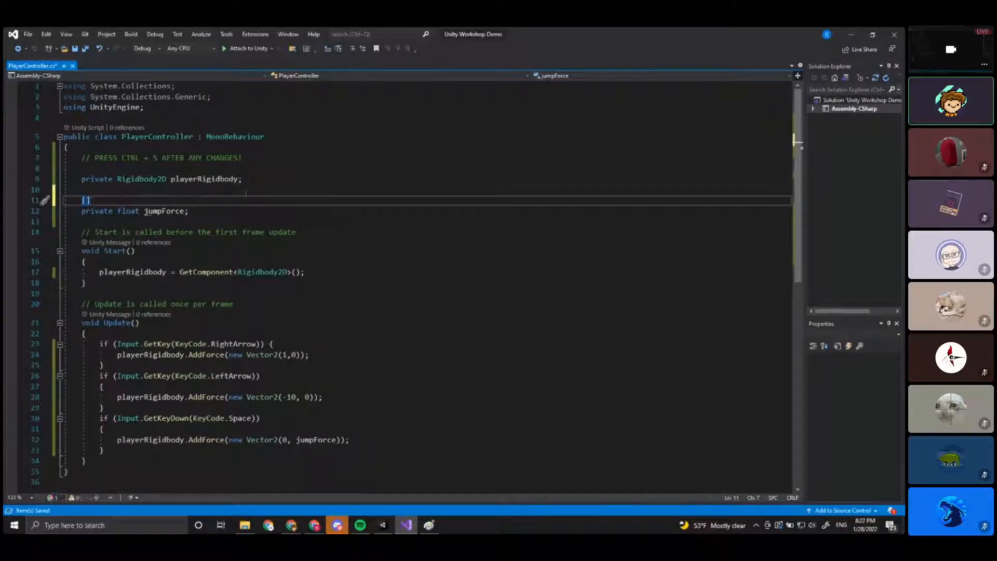
key("Left")
type("SerializeField")
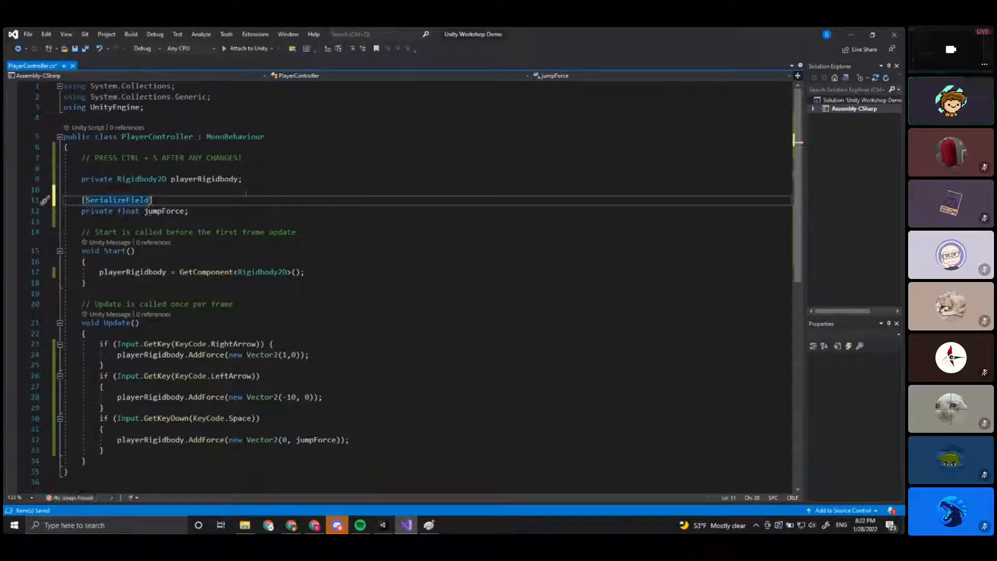
left_click(208, 207)
key("ctrl+s")
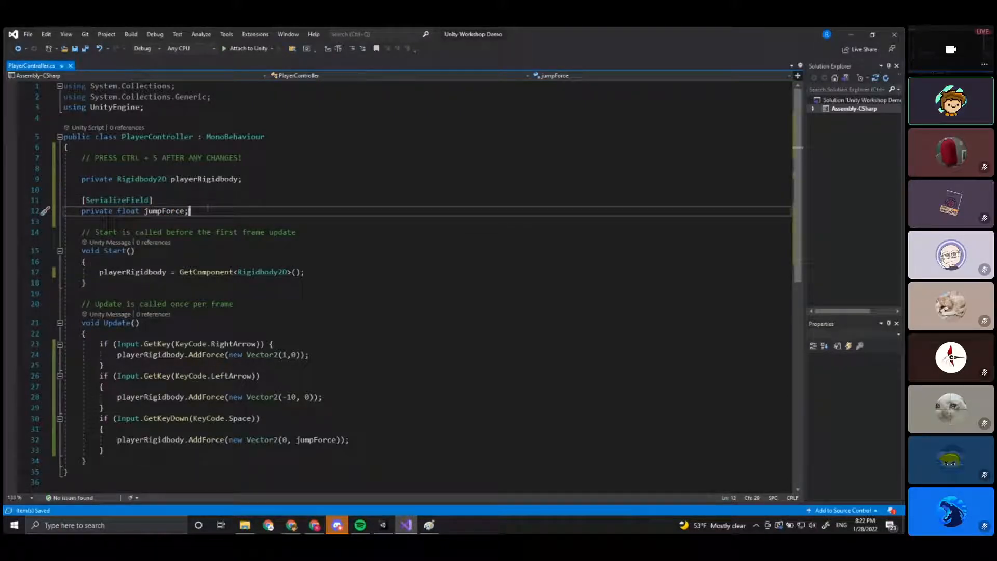
Switch to Unity and save the scene.
key("shift+Home")
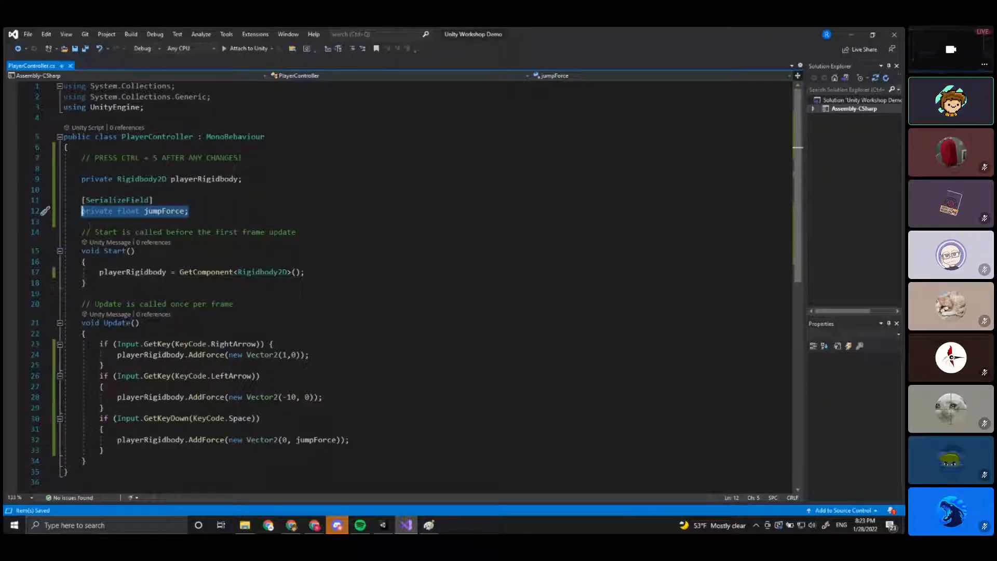
left_click(202, 215)
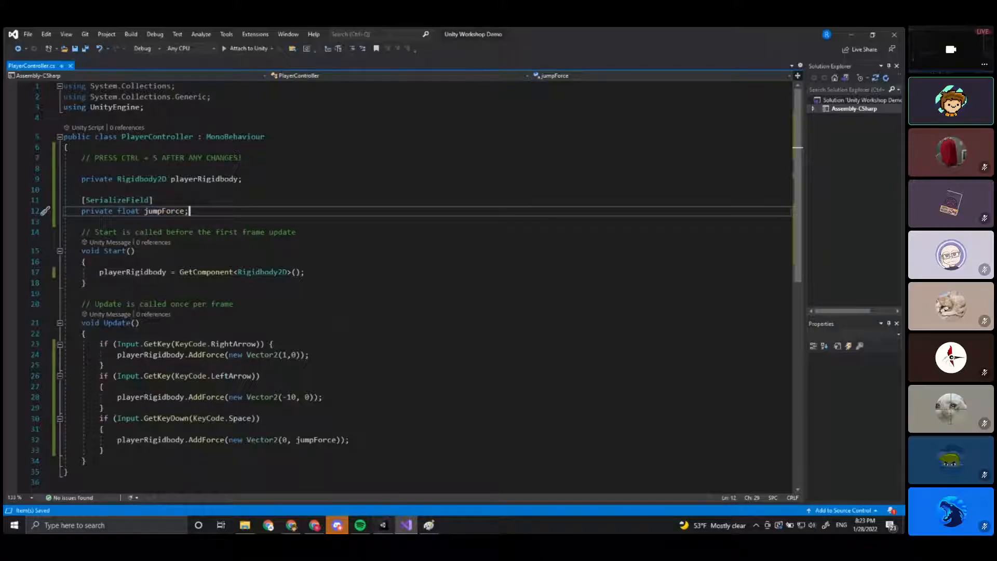
left_click(392, 524)
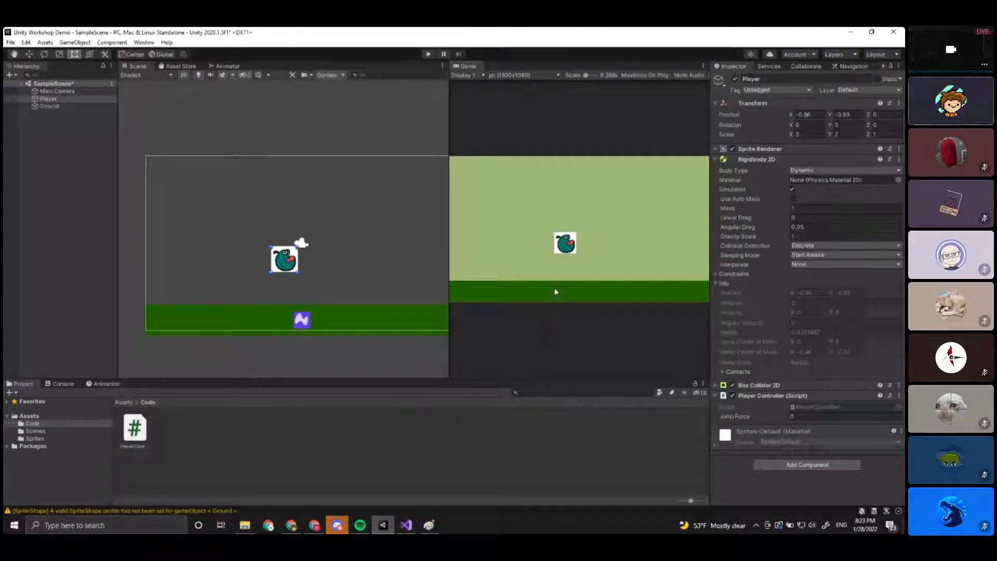
left_click(531, 439)
key("ctrl+s")
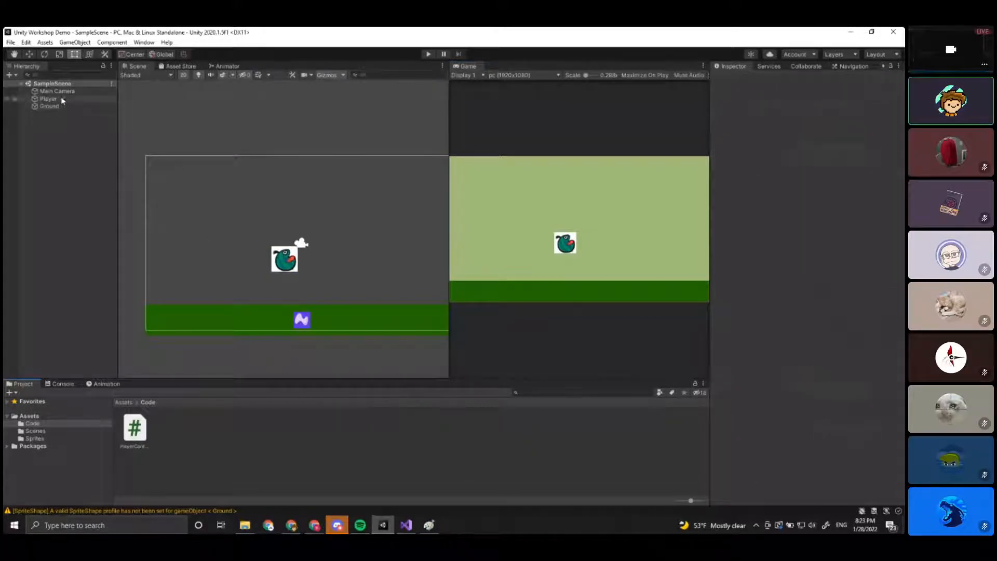
Set the Player's Jump Force to 100 in its Player Controller script component and save the scene.
left_click(48, 99)
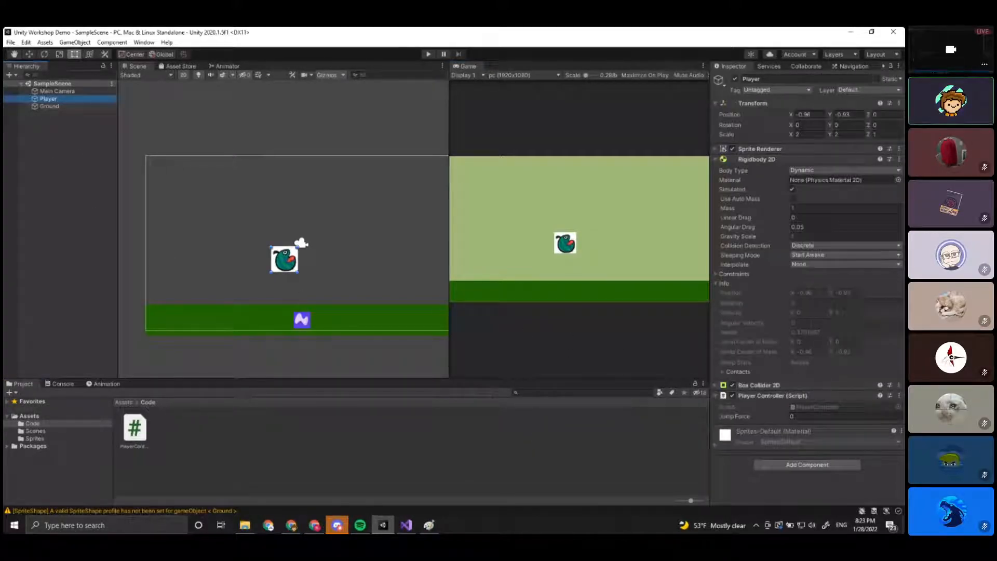
left_click(826, 415)
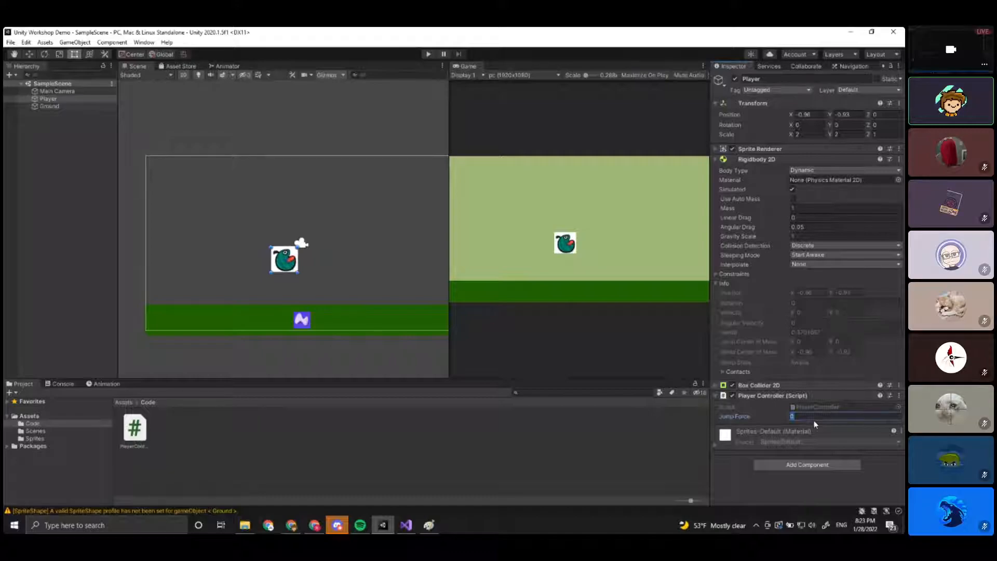
left_click(590, 460)
key("ctrl+s")
Play-test the scene twice to try the player's movement and jump, stopping the game after each run.
left_click(429, 55)
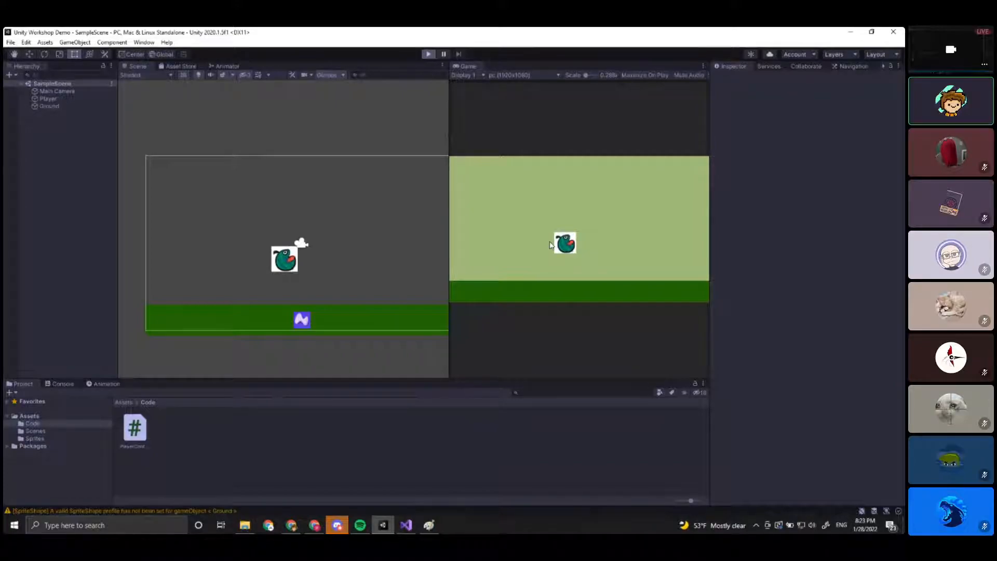
key("Left")
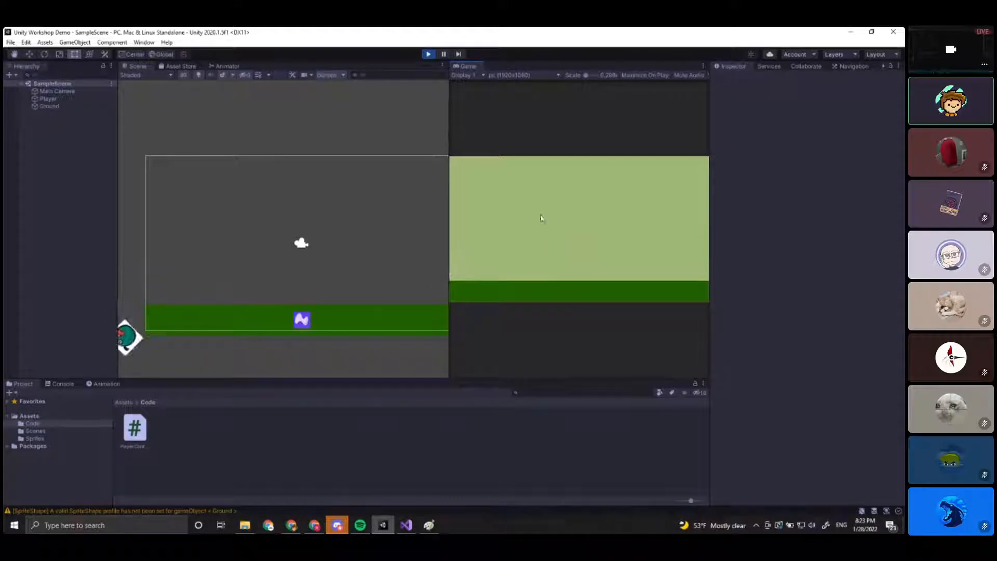
left_click(429, 55)
left_click(429, 55)
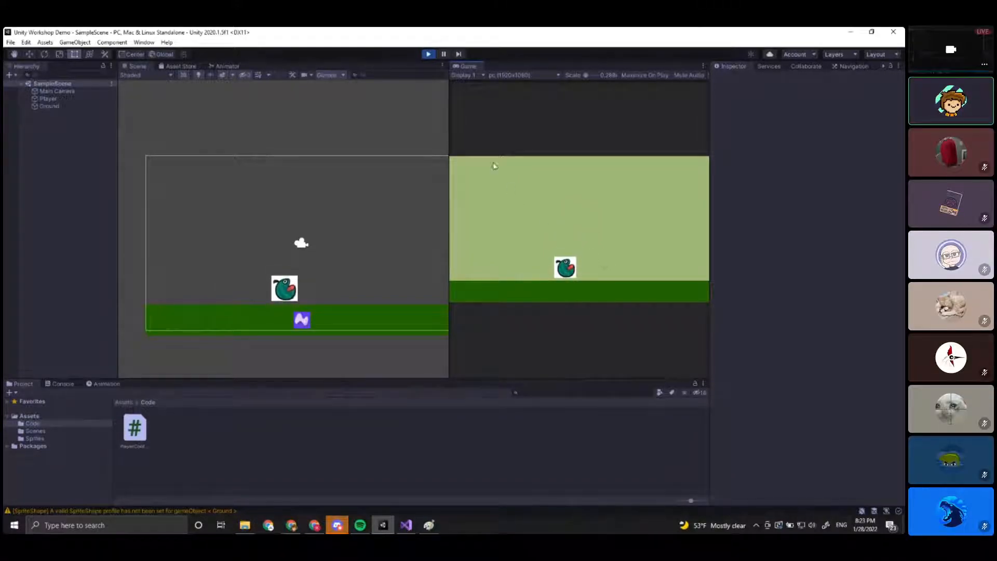
left_click(429, 54)
Set the Player's Jump Force to 300 in its Player Controller script component.
left_click(58, 107)
left_click(54, 100)
left_click(841, 417)
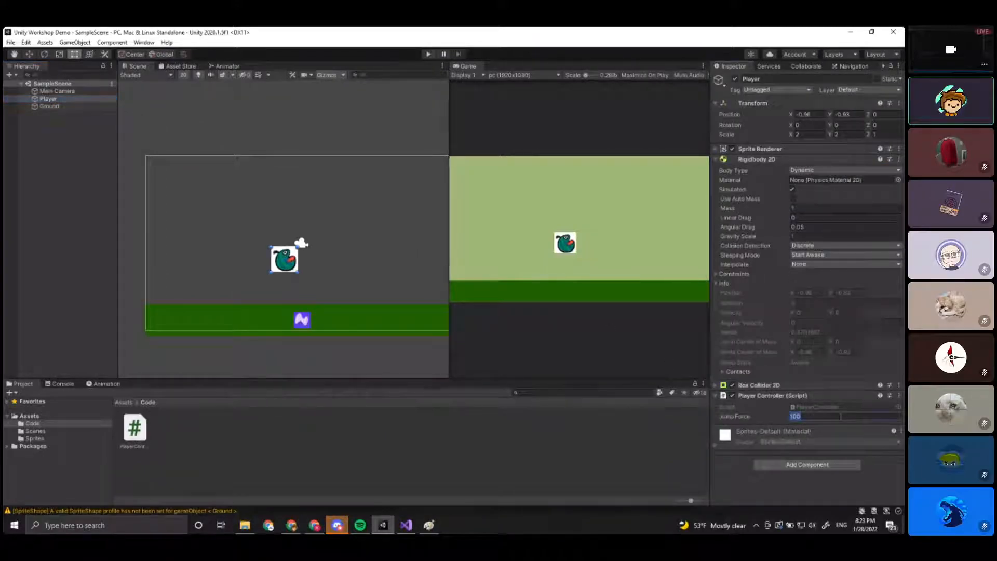
left_click(624, 440)
Run the game and test jumping while moving the player left and right.
left_click(428, 55)
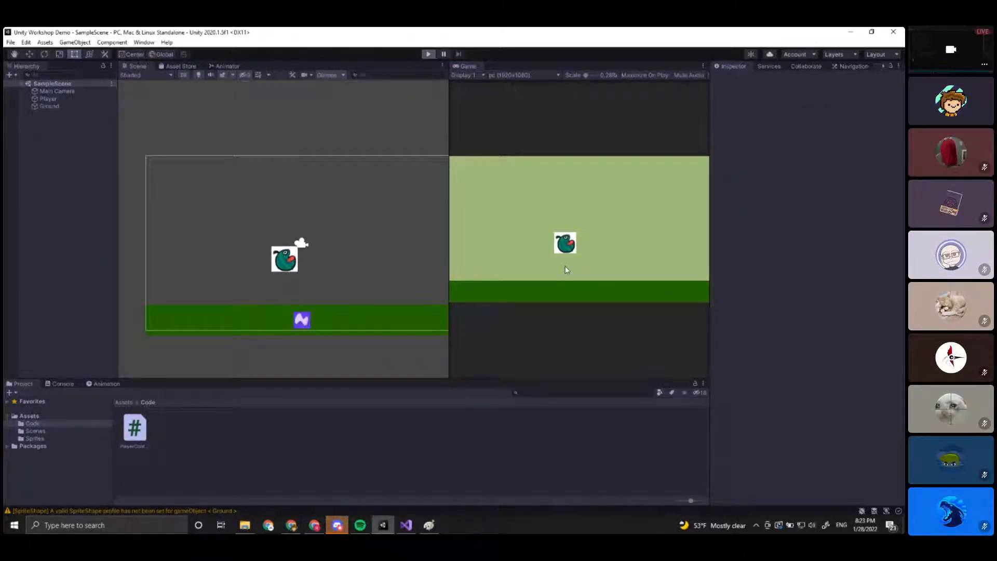
key("space")
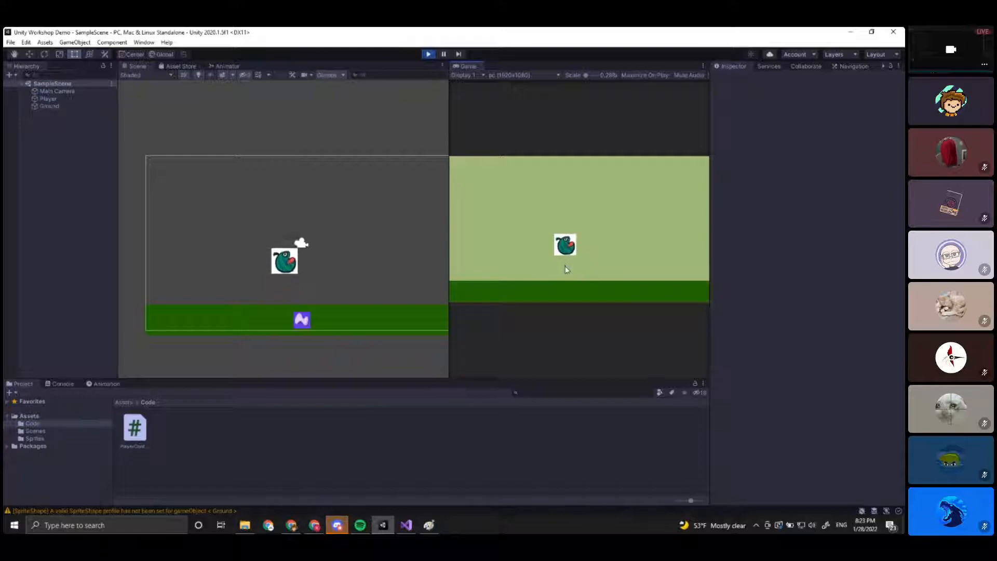
key("space")
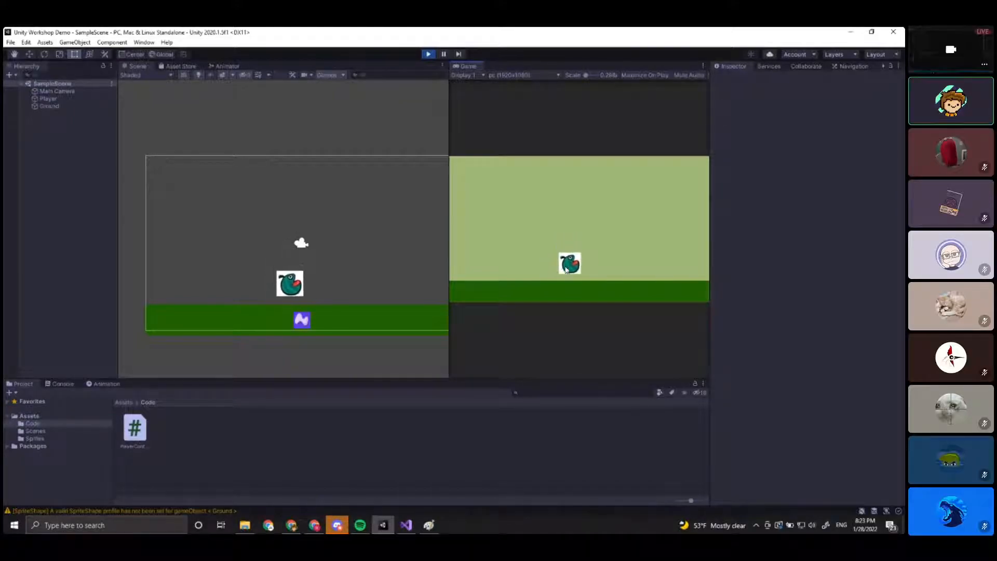
key("Left")
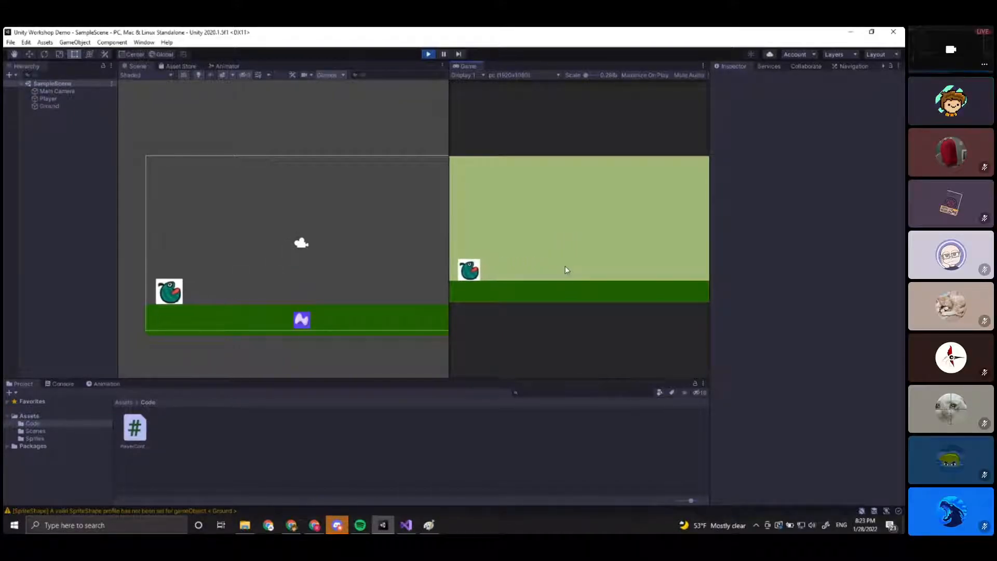
key("space")
key("space")
key("Right")
key("space")
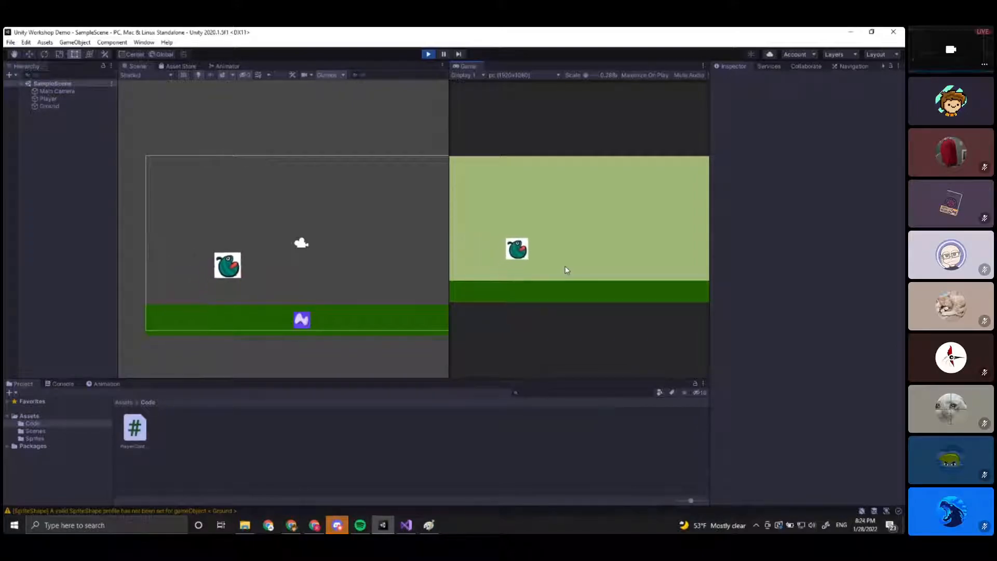
key("space")
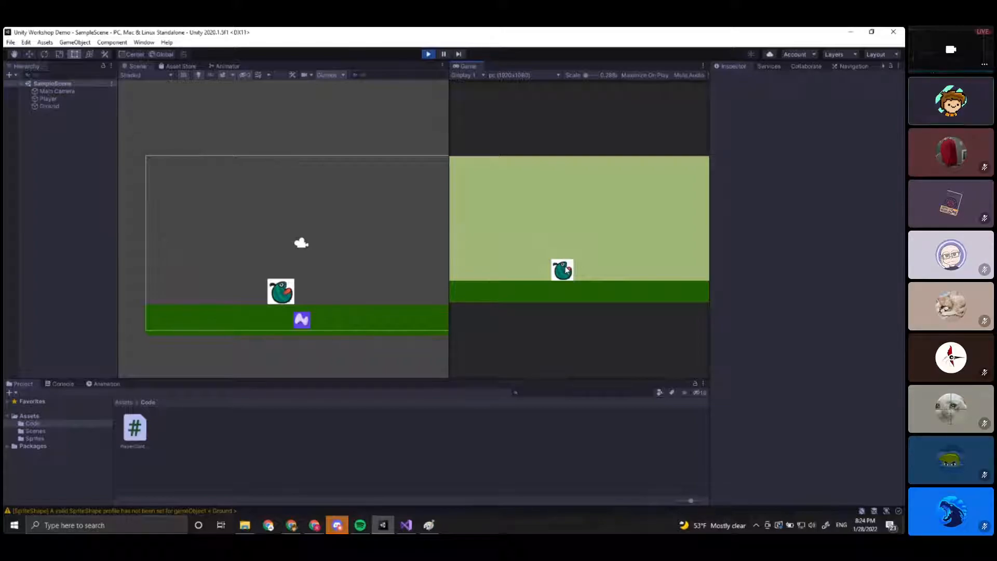
Check the PlayerController script in Visual Studio, return to the running game in Unity to test repeated jumps, and stop it.
left_click(405, 525)
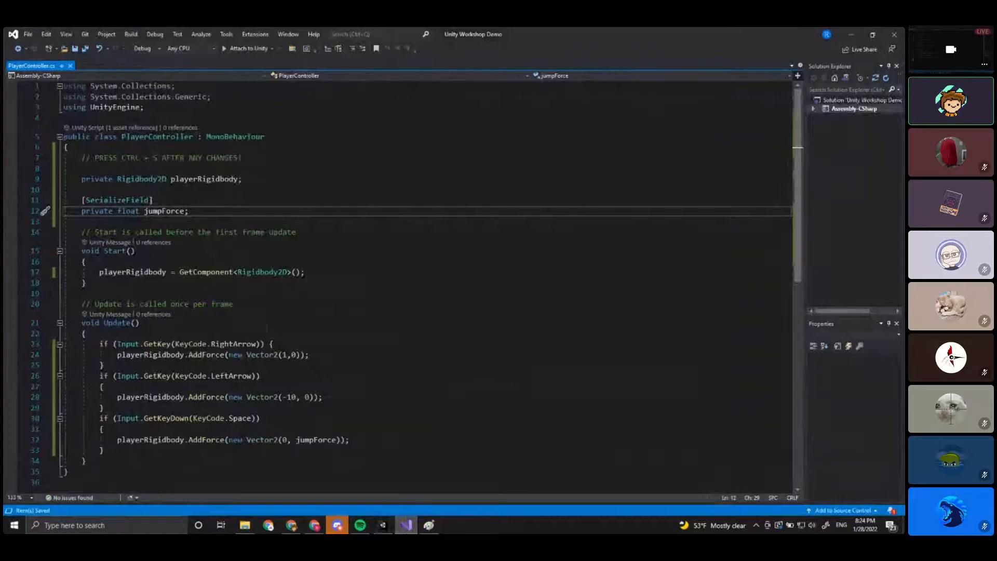
left_click(849, 35)
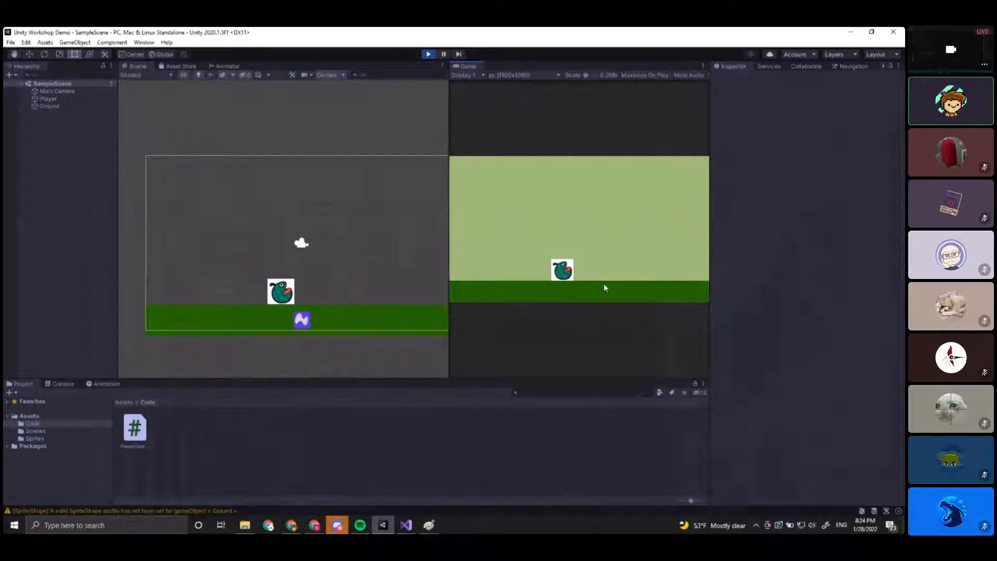
key("space")
key("space")
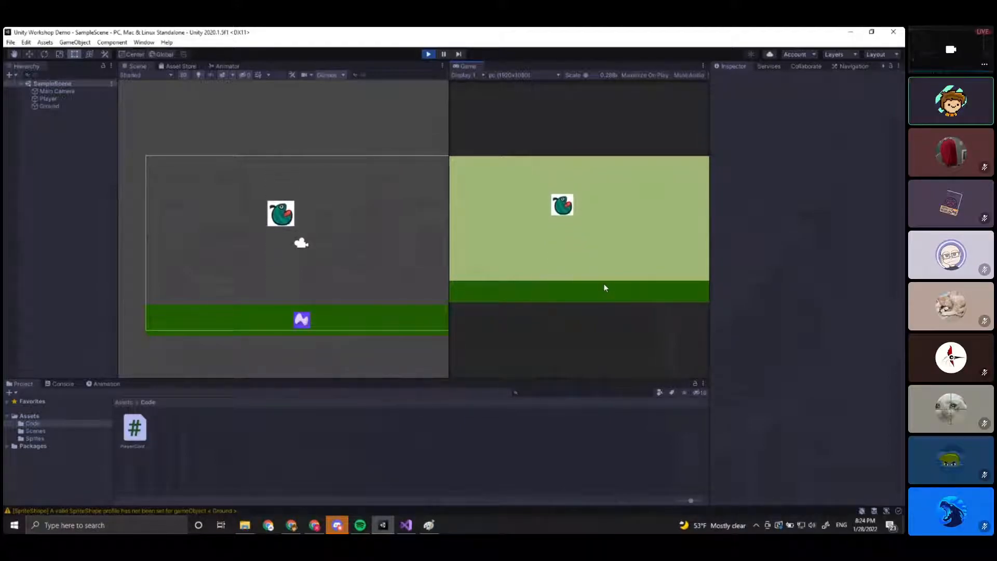
key("space")
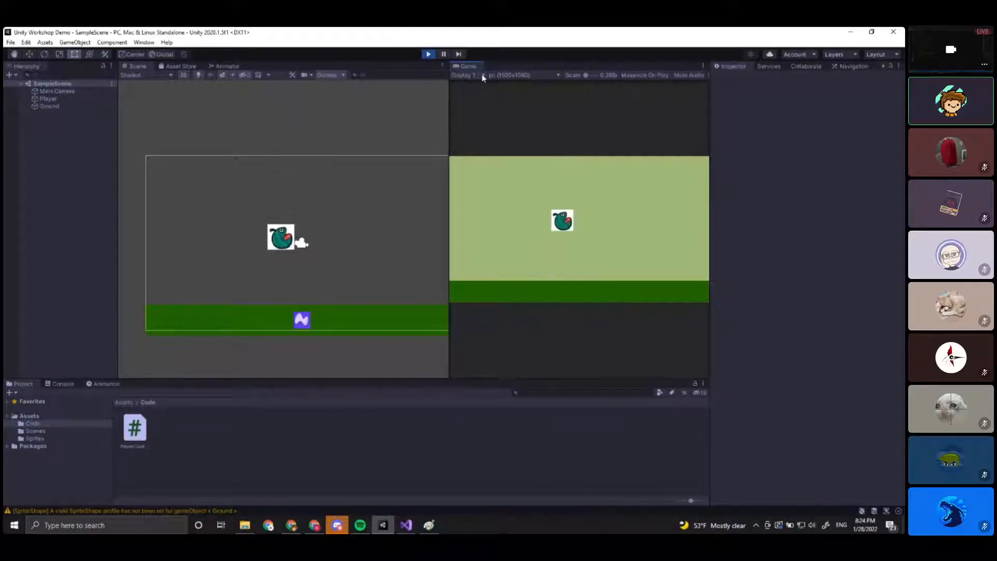
left_click(429, 54)
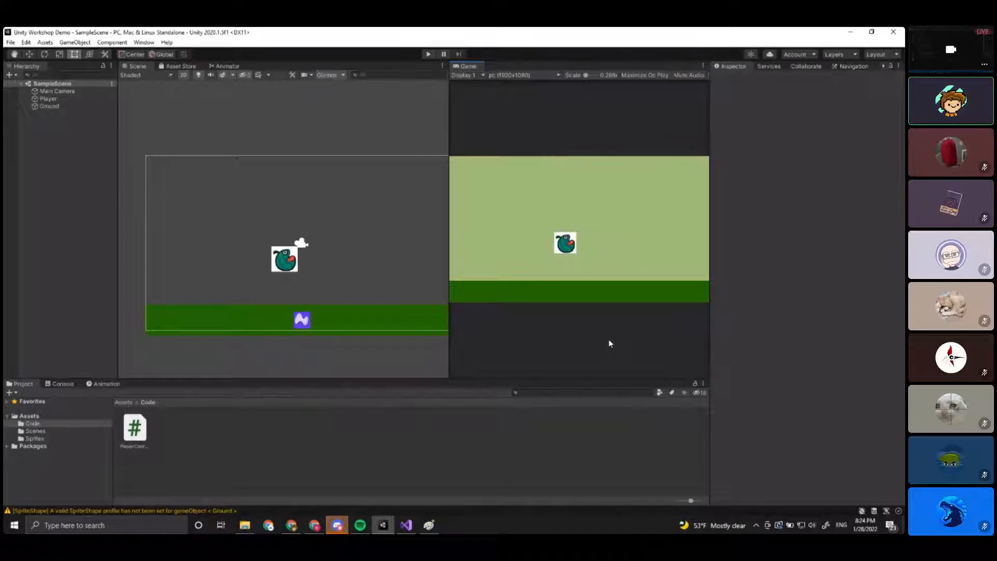
Run the game again to test several consecutive mid-air jumps with leftward movement, and stop it.
left_click(428, 54)
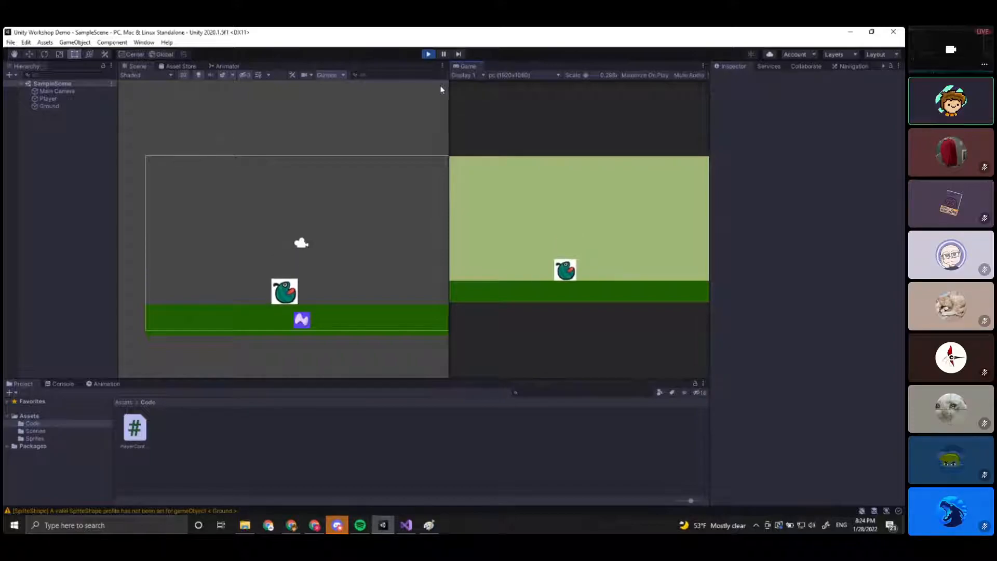
key("space")
key("space")
key("space")
key("space")
key("a")
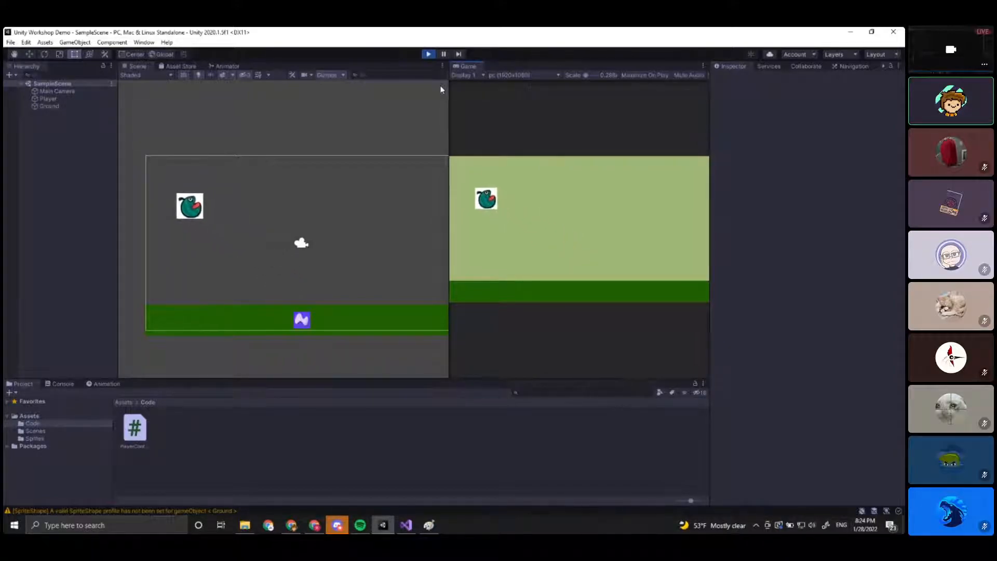
left_click(428, 54)
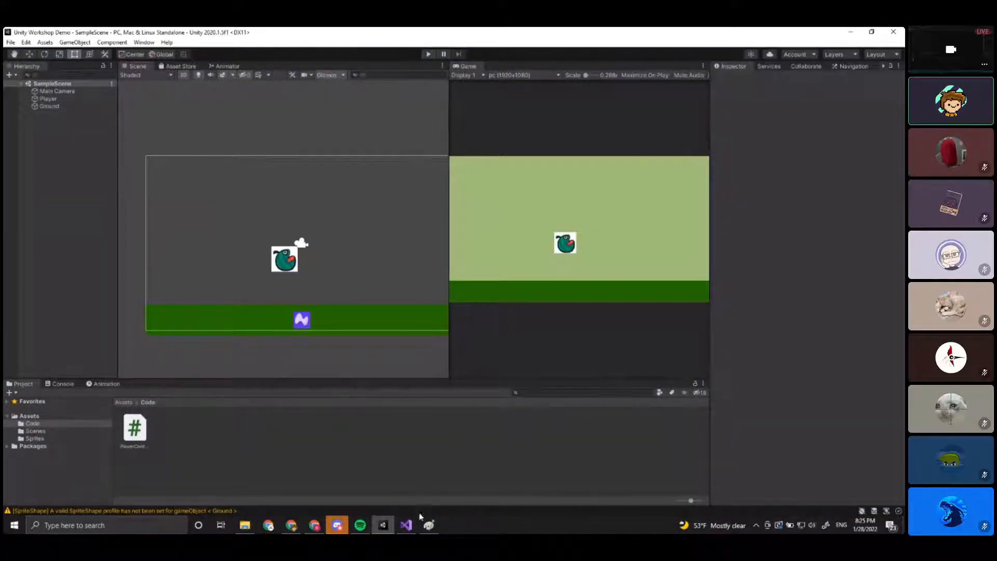
Move the Player up and slightly right in the scene to about X -0.57, Y -0.14.
scroll(372, 348, "up", 2)
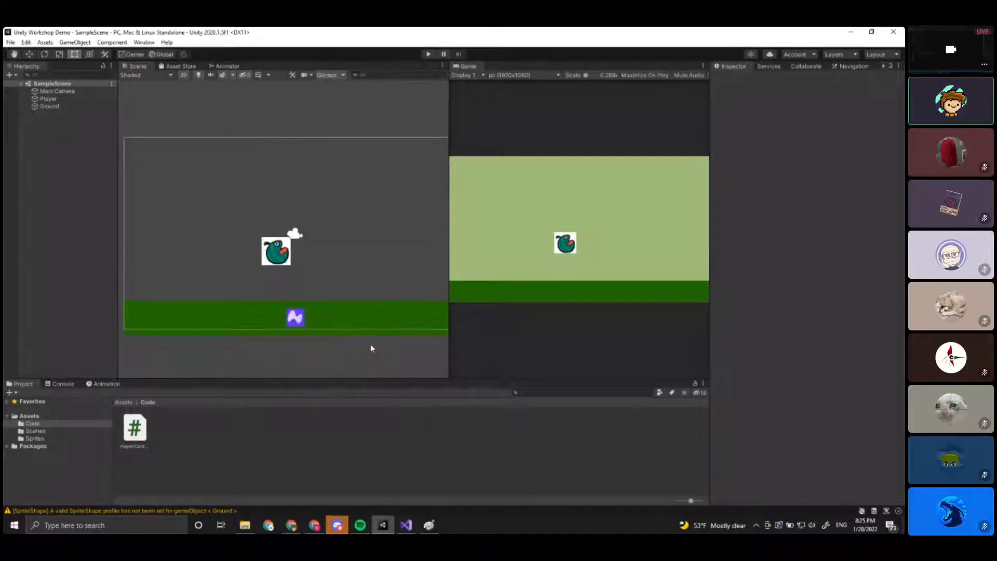
left_click(270, 245)
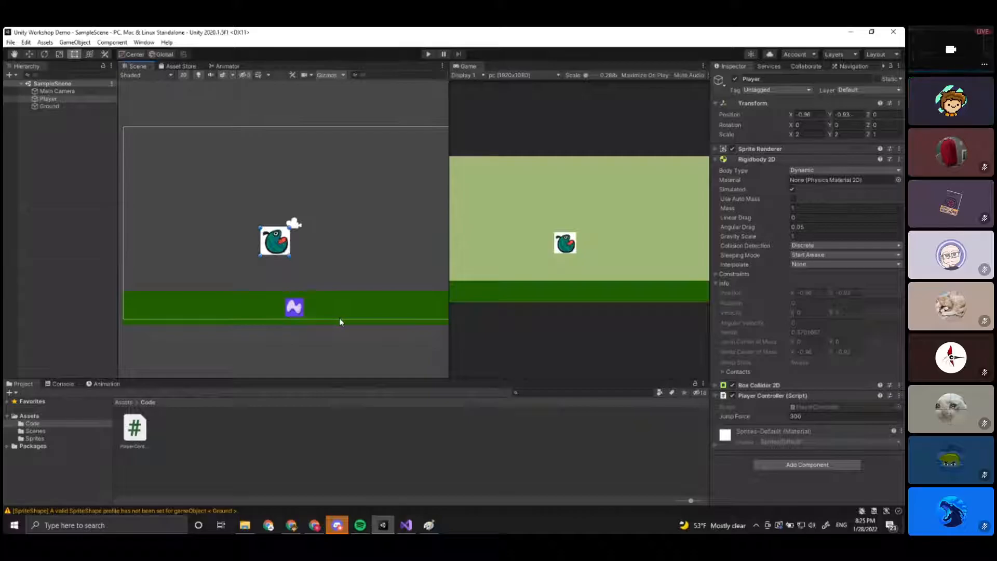
left_click(335, 304)
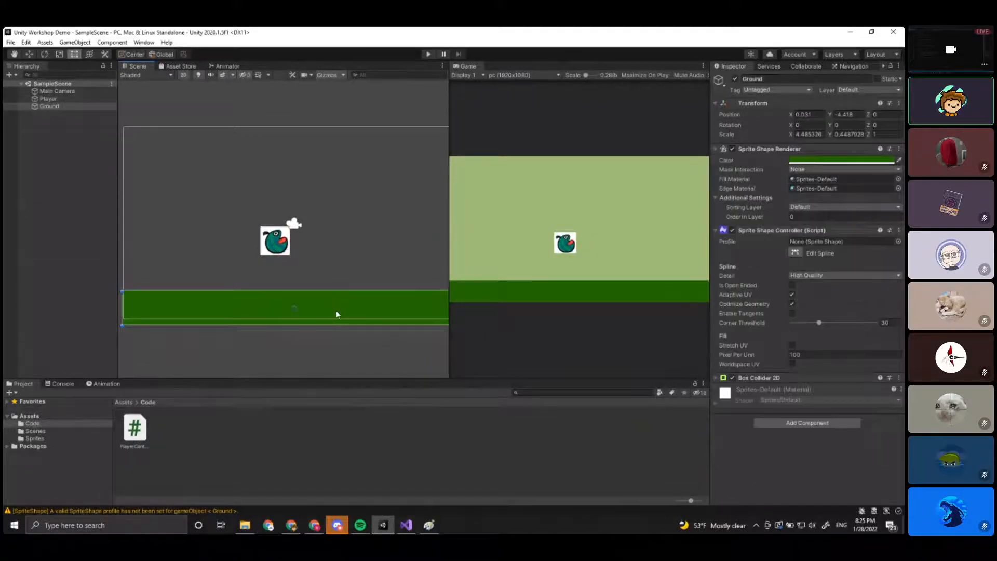
left_click(272, 250)
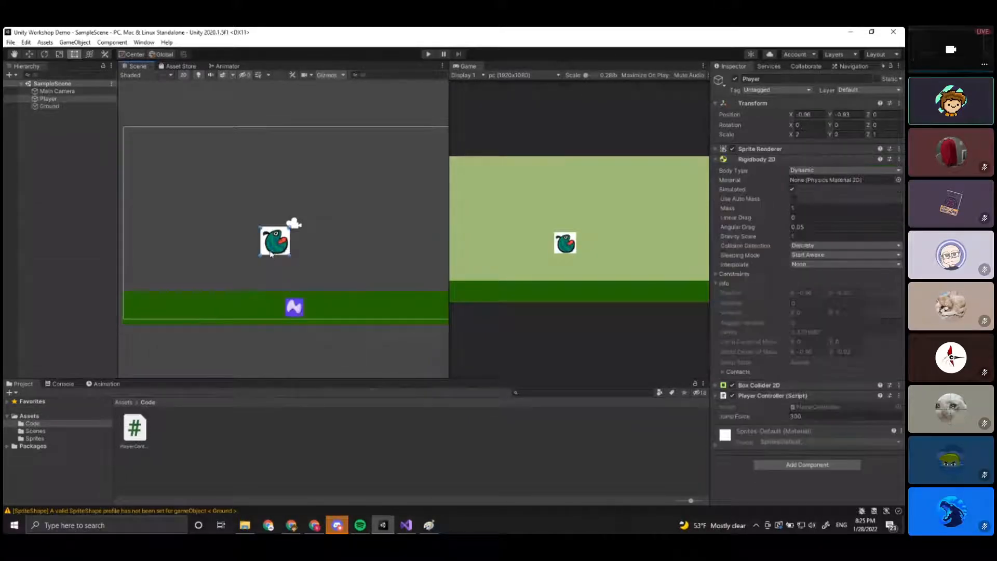
left_click_drag(281, 250, 289, 235)
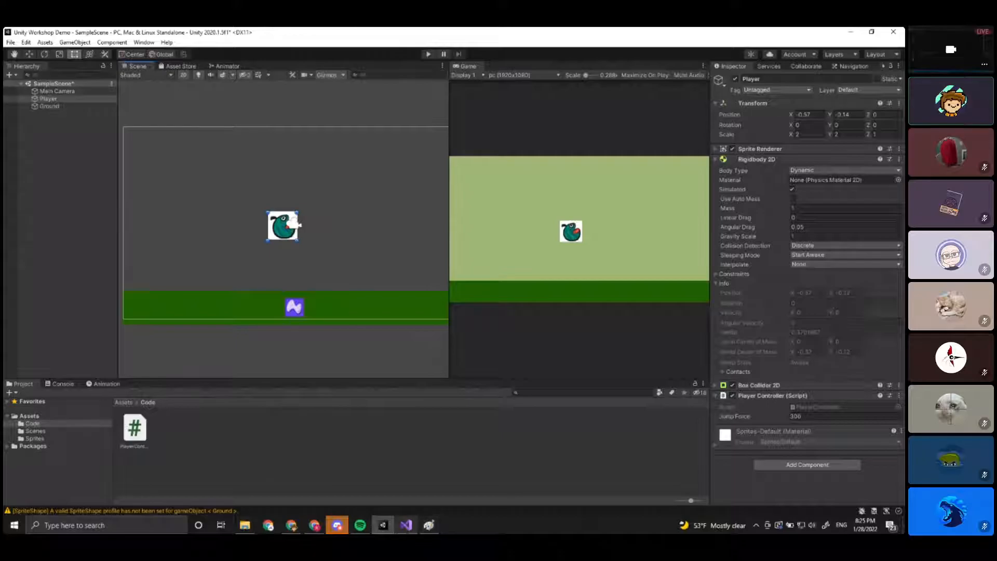
Switch to Visual Studio and add an empty OnCollisionEnter(Collision collision) method below Update in the PlayerController script.
left_click(406, 525)
scroll(394, 259, "down", 2)
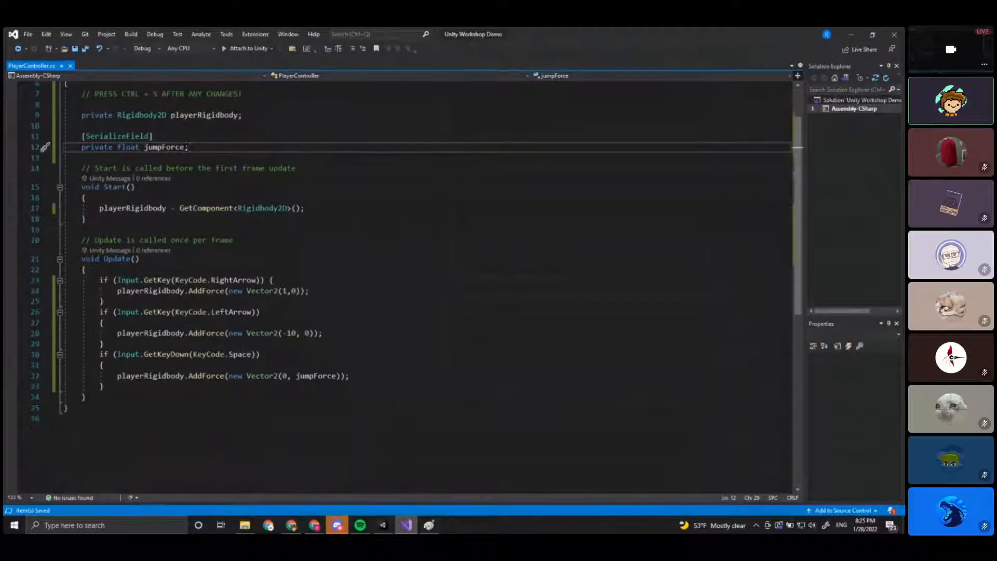
left_click(86, 397)
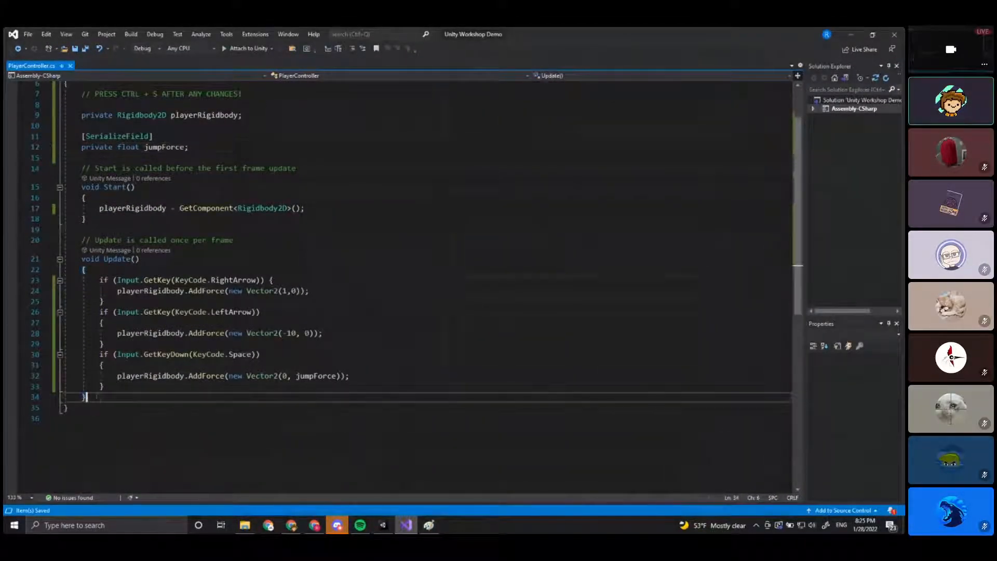
key("Return")
key("Return")
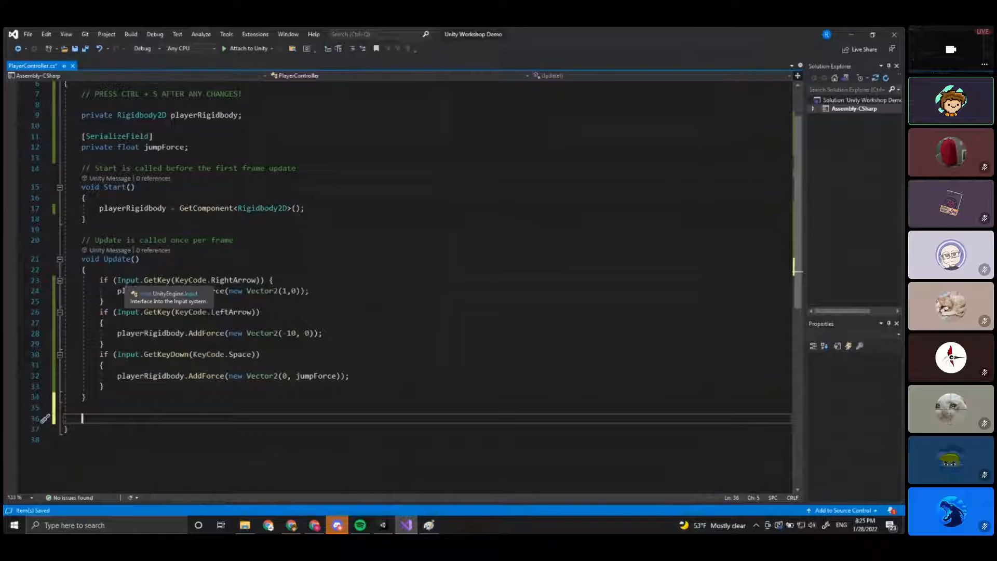
type("void oncol")
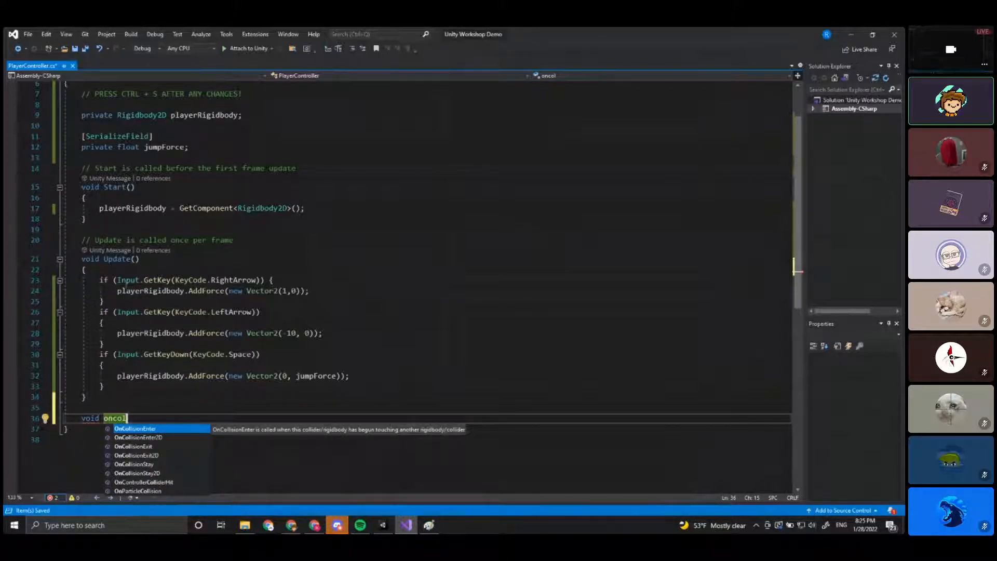
key("Tab")
scroll(415, 286, "down", 2)
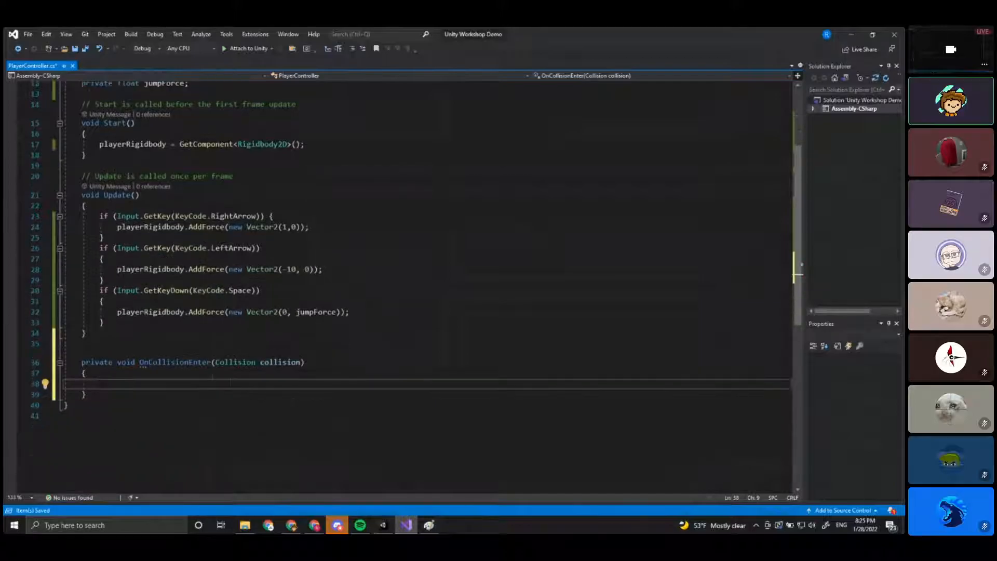
left_click_drag(81, 362, 307, 362)
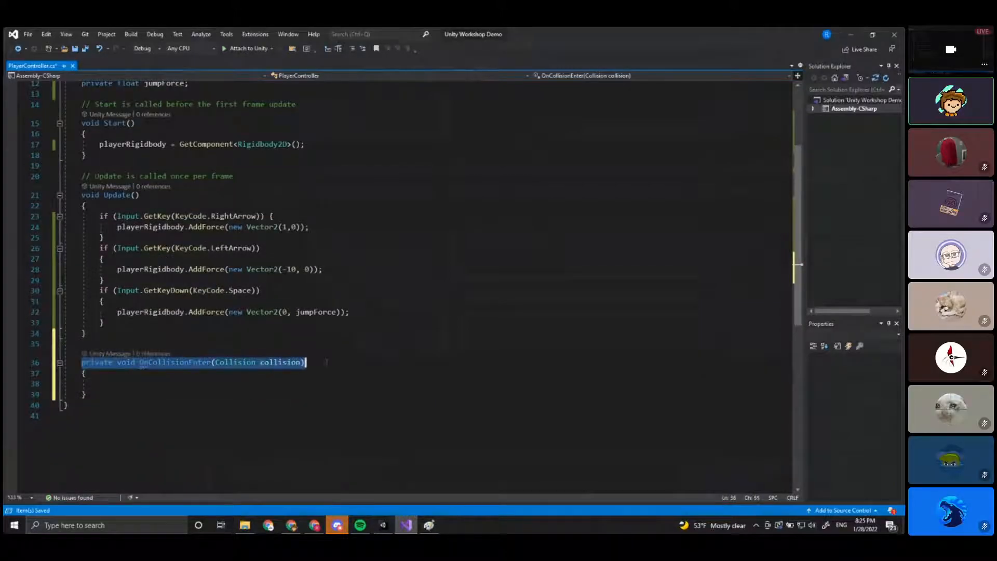
left_click(295, 383)
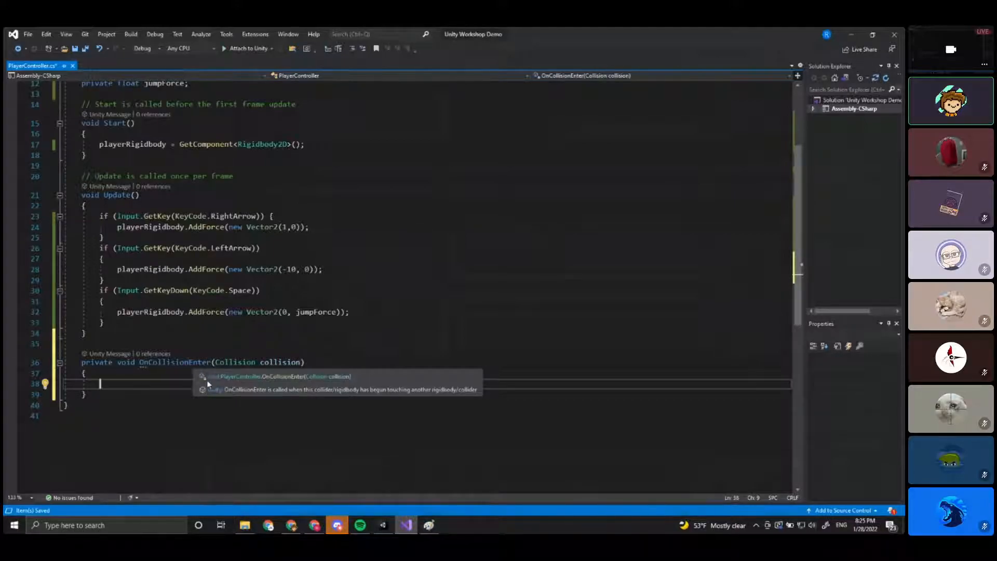
Switch to Unity, select the Ground object, and toggle its active state off and back on.
left_click(383, 525)
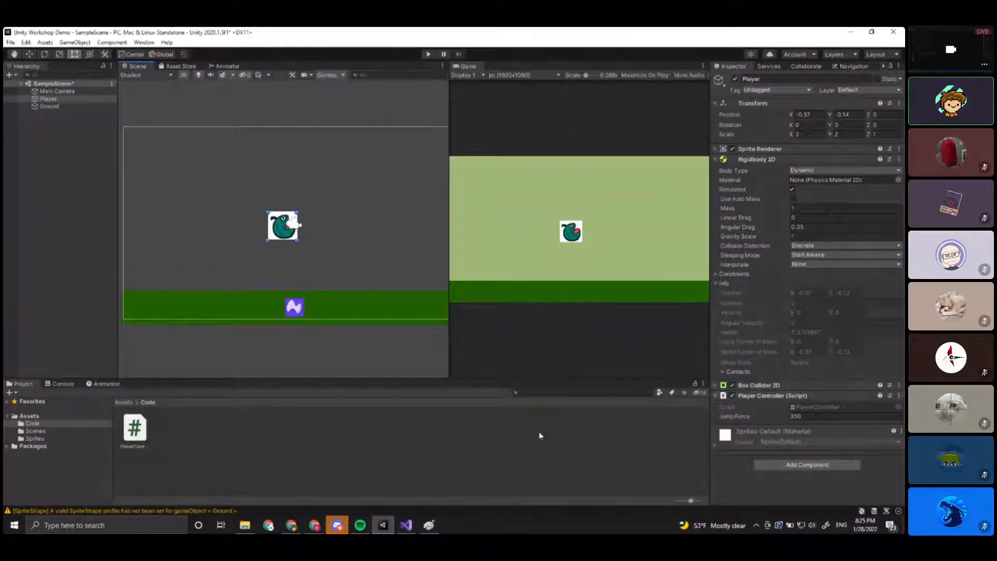
left_click(60, 107)
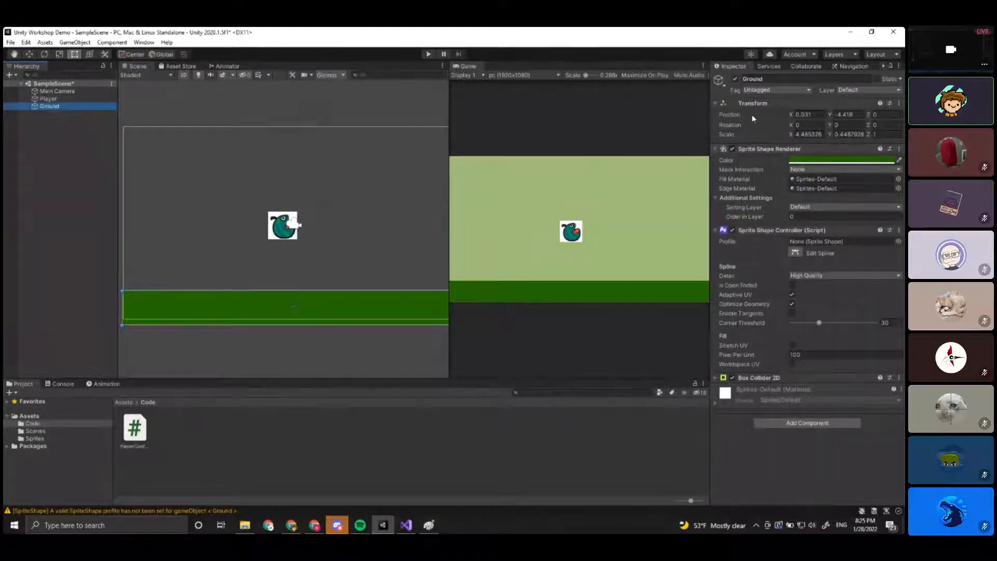
left_click(750, 79)
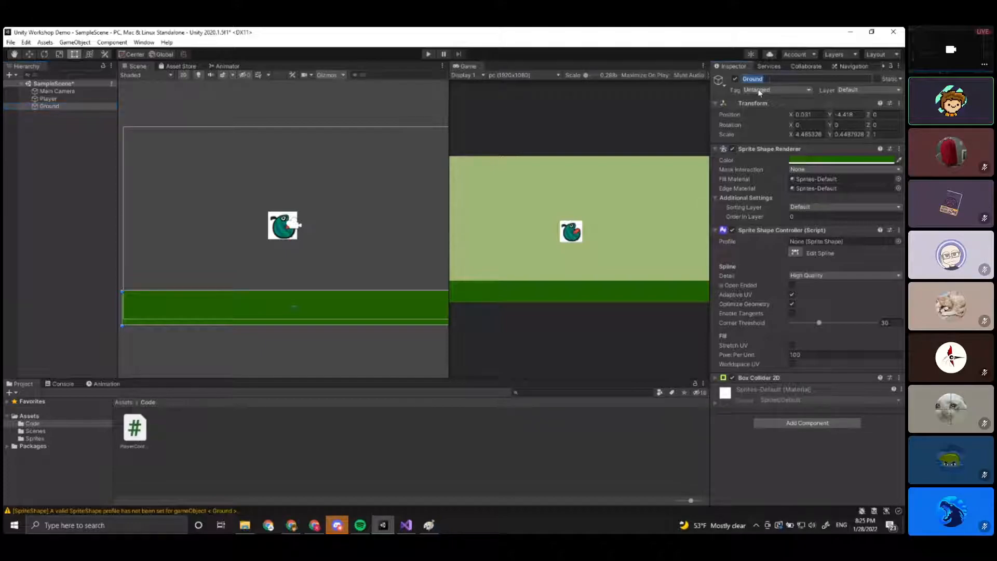
left_click(735, 79)
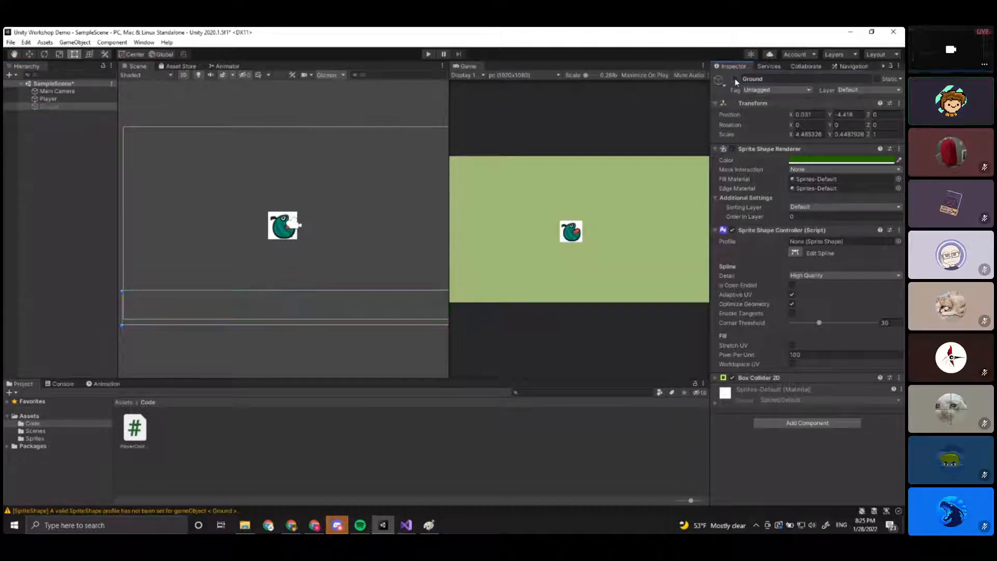
left_click(734, 79)
left_click(735, 79)
left_click(734, 79)
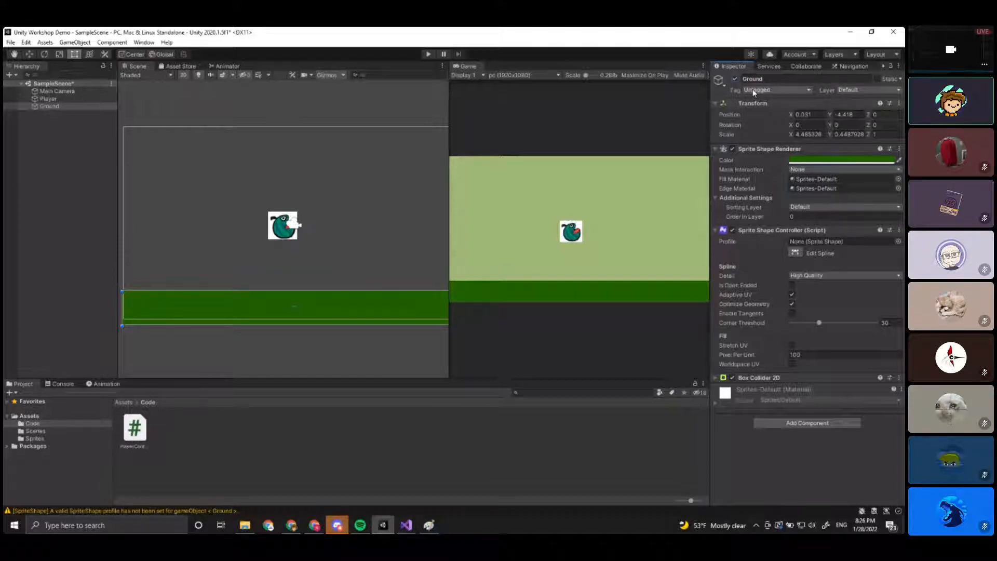
Create a new tag named Ground in the project's tag list.
left_click(753, 89)
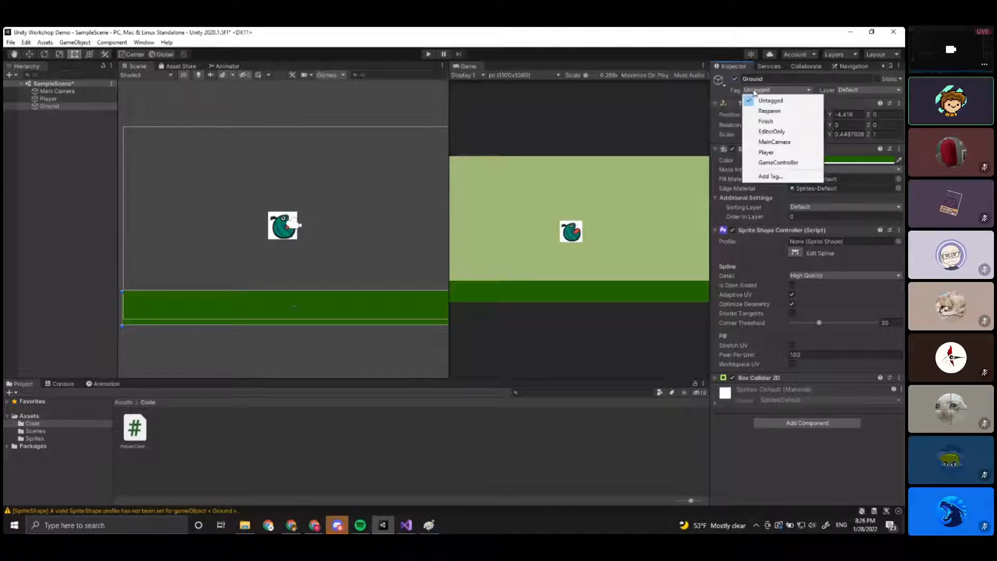
left_click(770, 177)
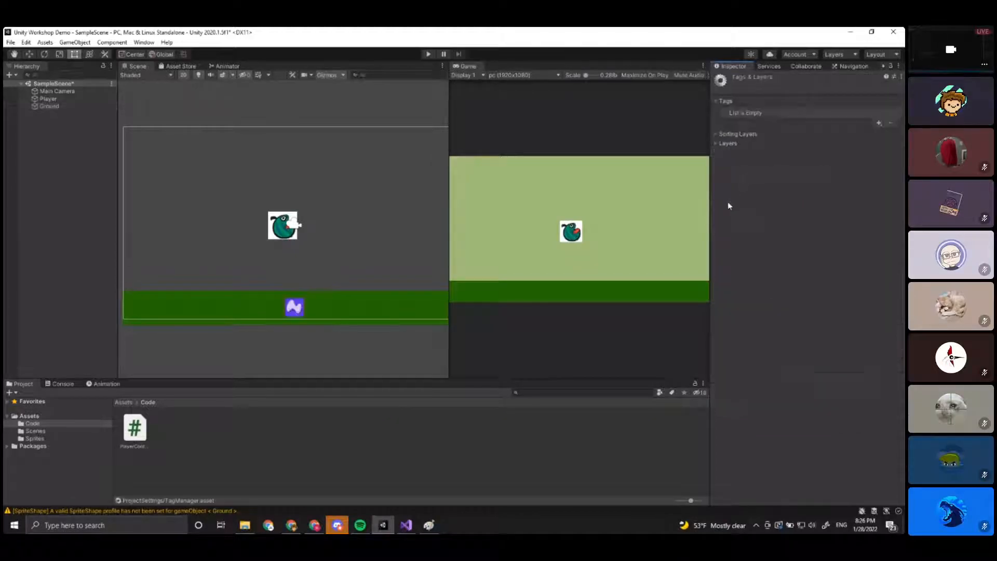
left_click(880, 124)
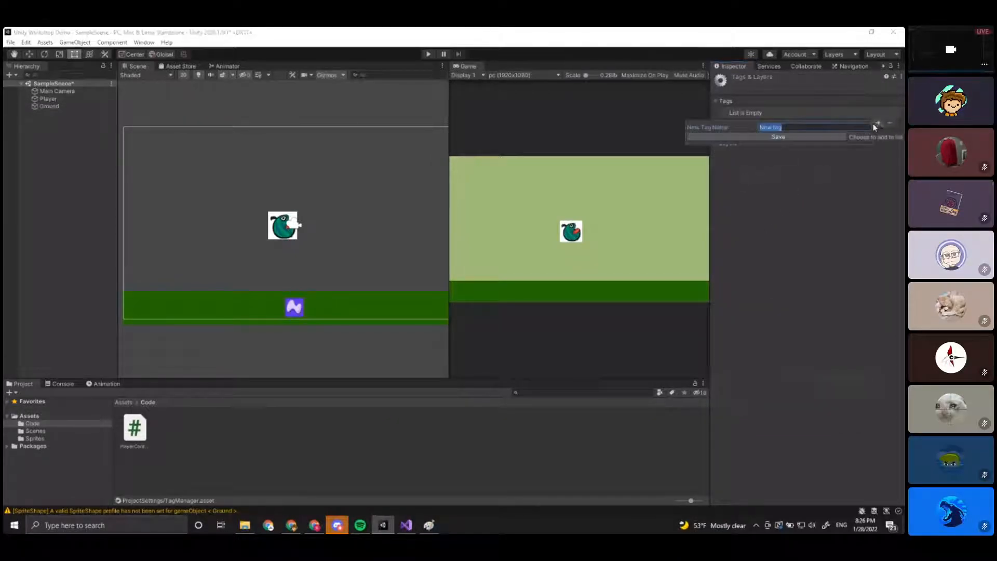
type("Ground")
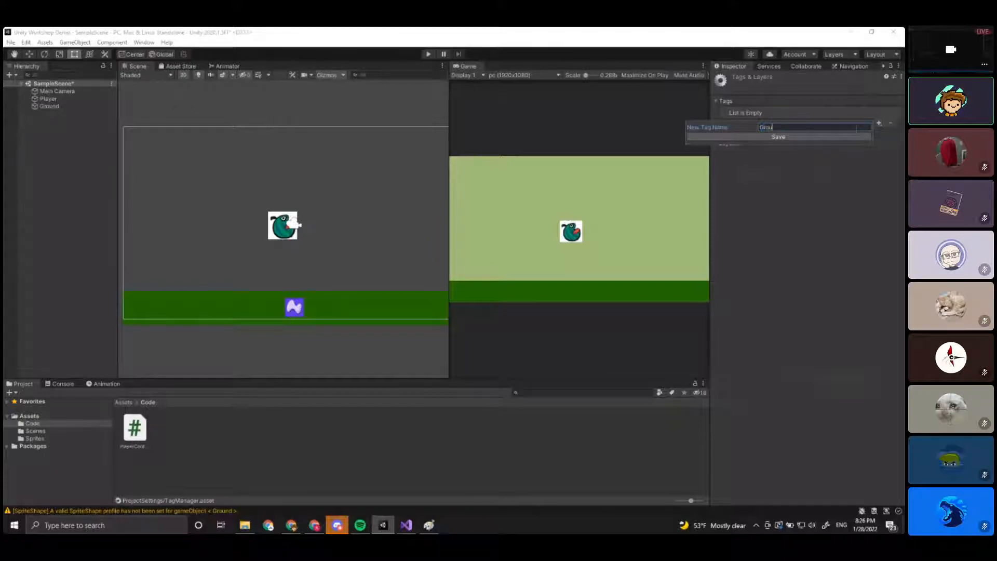
key("Return")
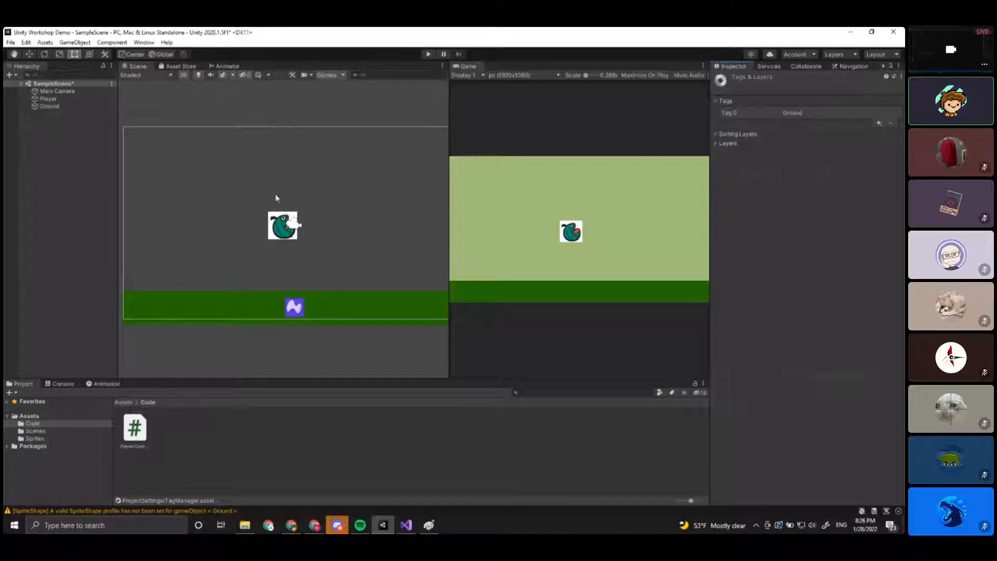
Assign the Ground tag to the Ground object and recheck its tag selection.
left_click(61, 107)
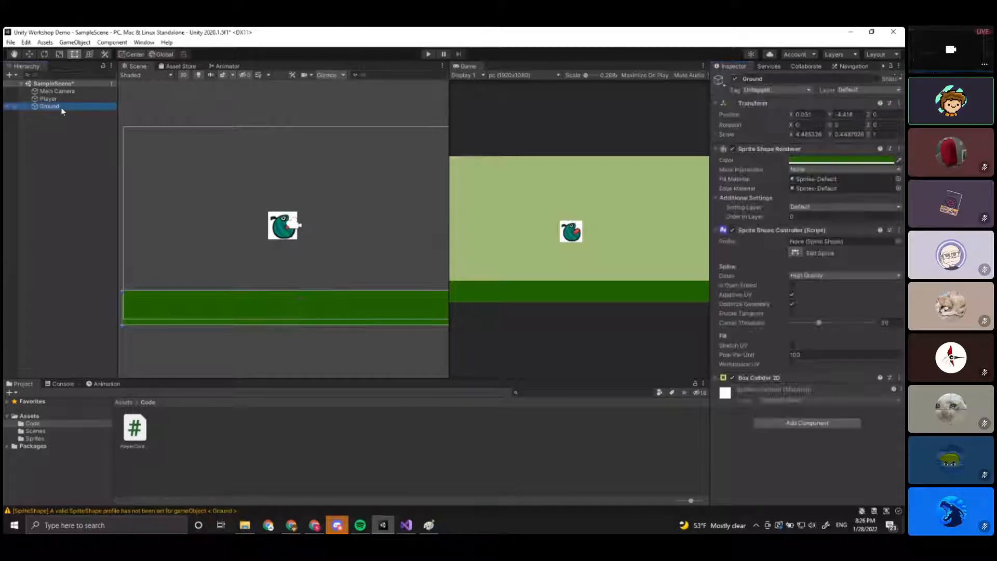
left_click(758, 91)
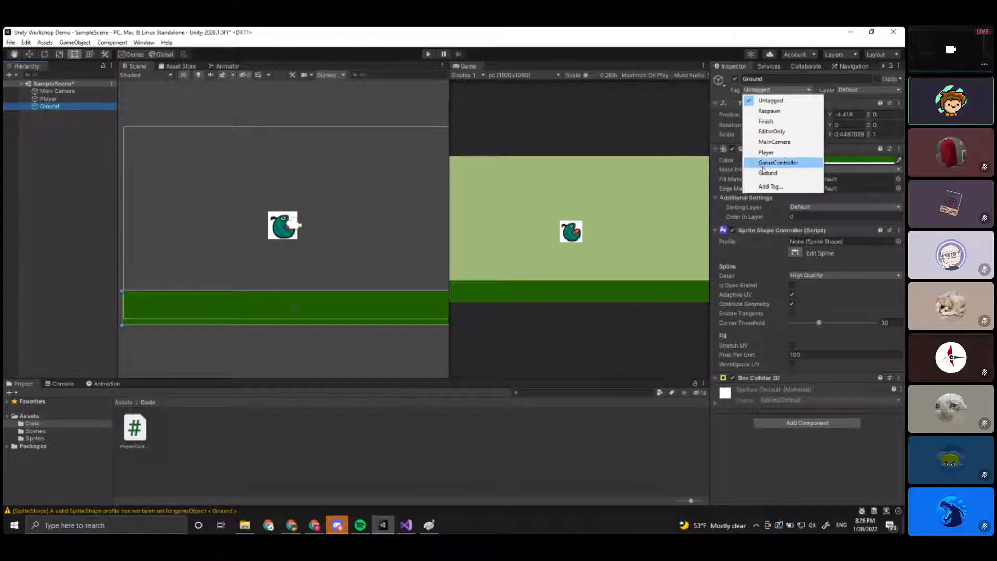
left_click(764, 173)
left_click(789, 92)
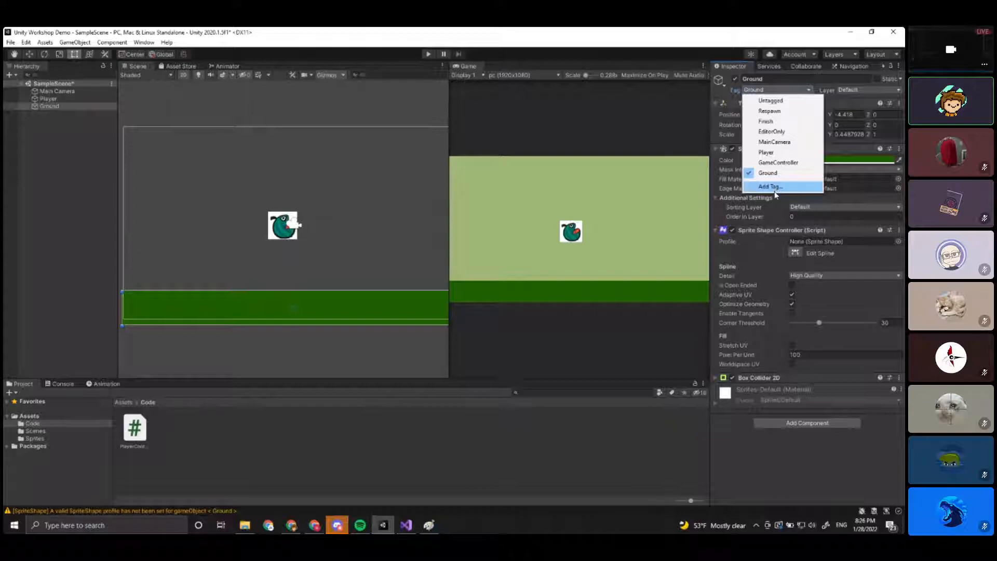
left_click(736, 456)
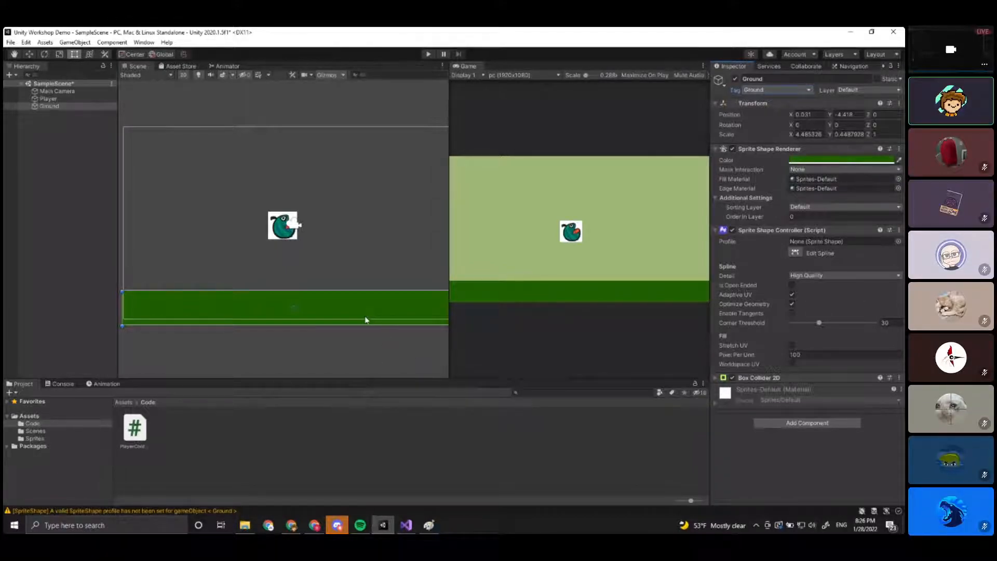
left_click(769, 91)
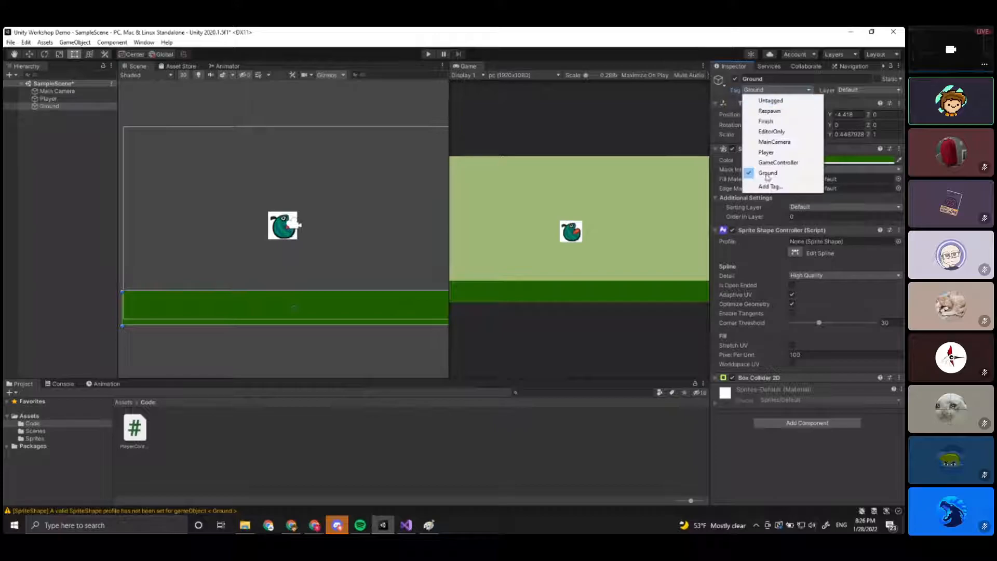
left_click(746, 431)
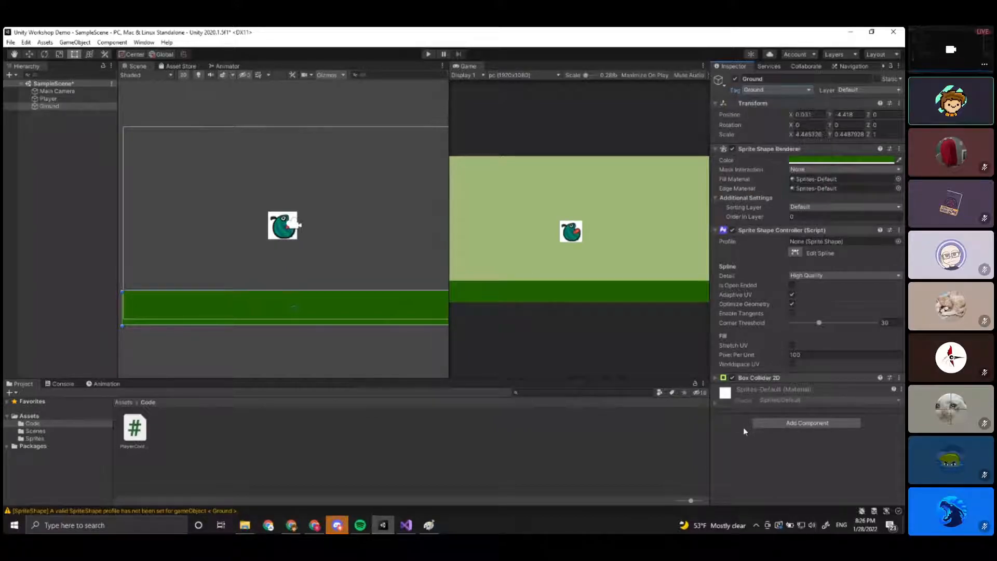
Switch to Visual Studio and declare a private bool canJump below the jumpForce field in the PlayerController script.
left_click(406, 525)
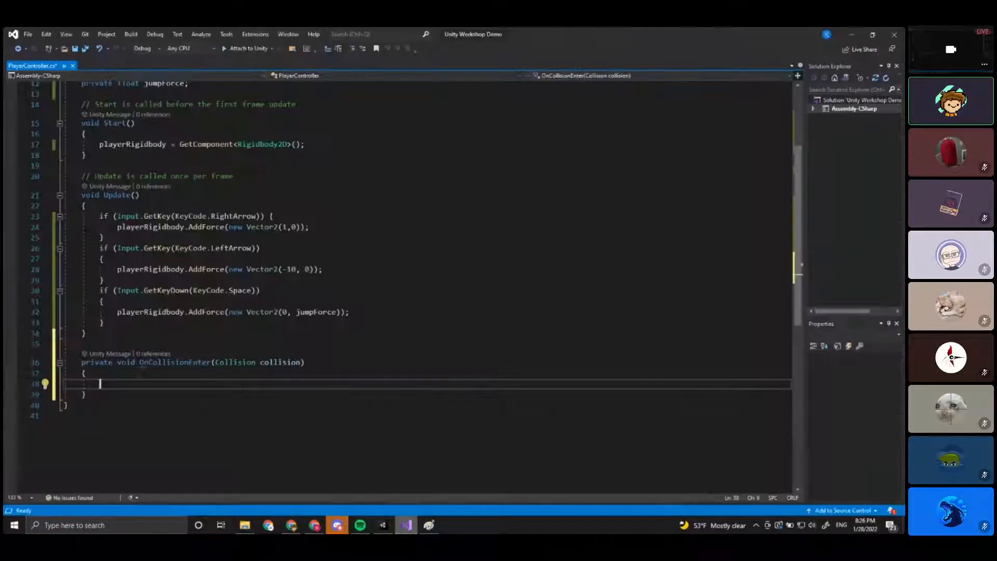
scroll(405, 286, "up", 4)
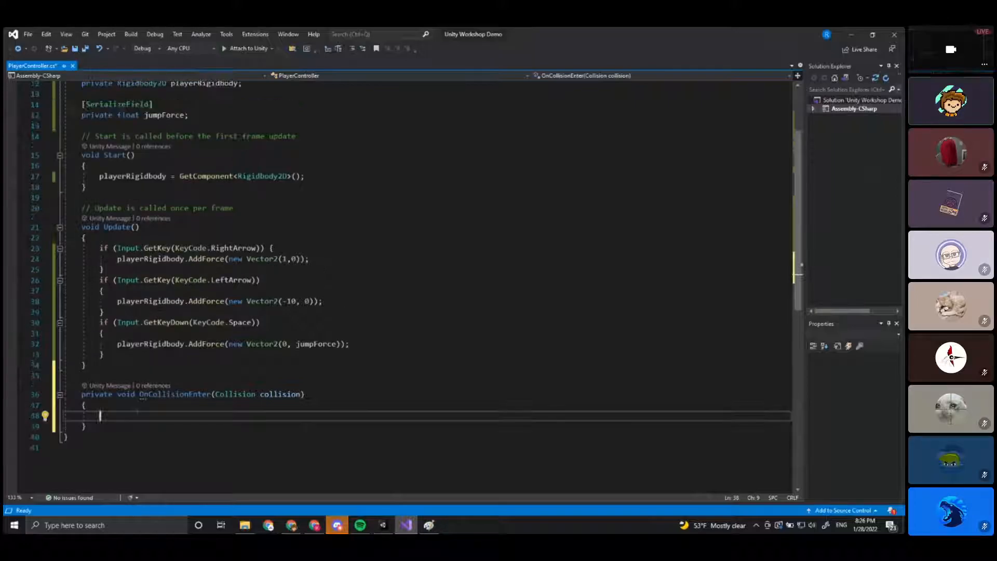
left_click(221, 211)
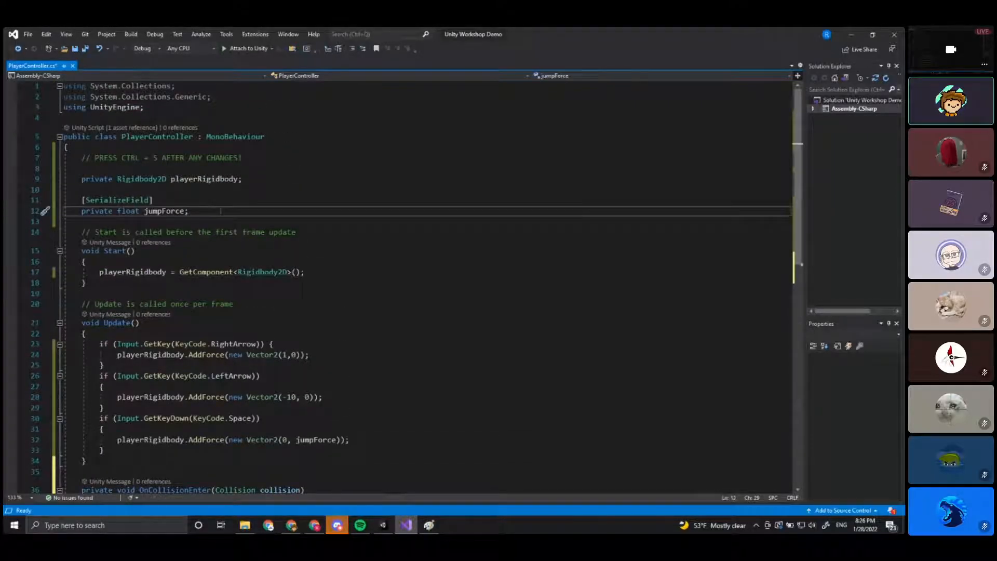
key("Return")
key("Return")
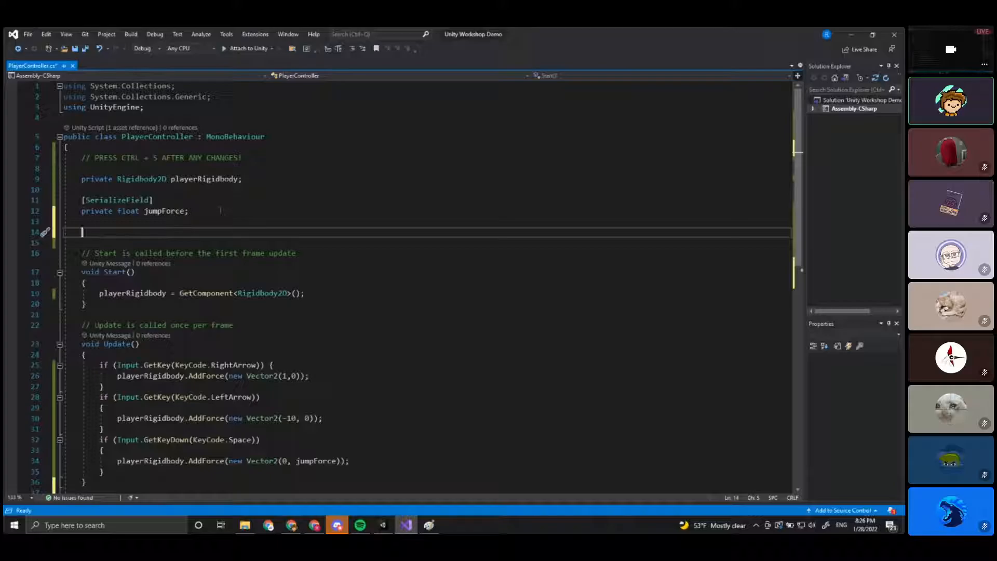
type("priva")
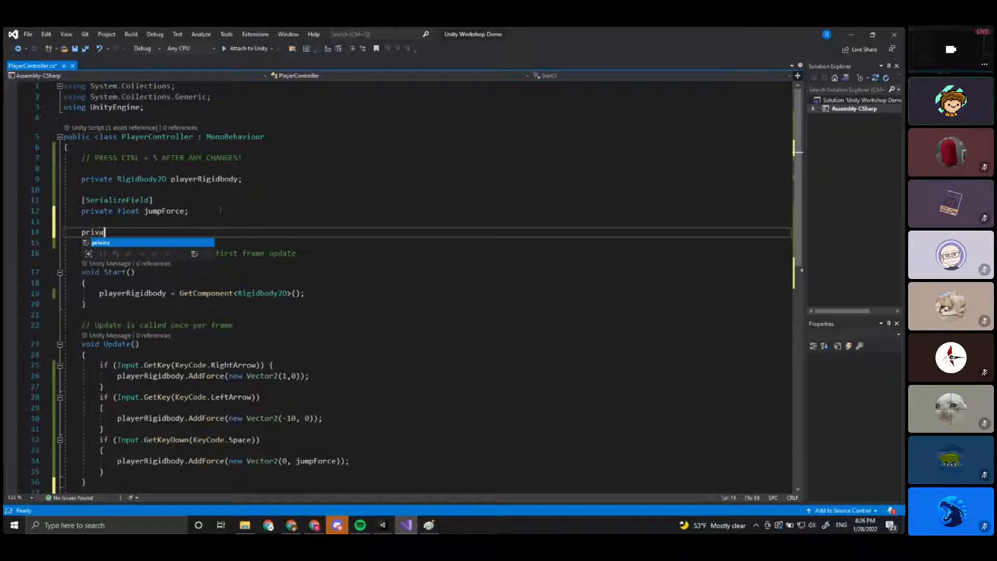
type("te bool")
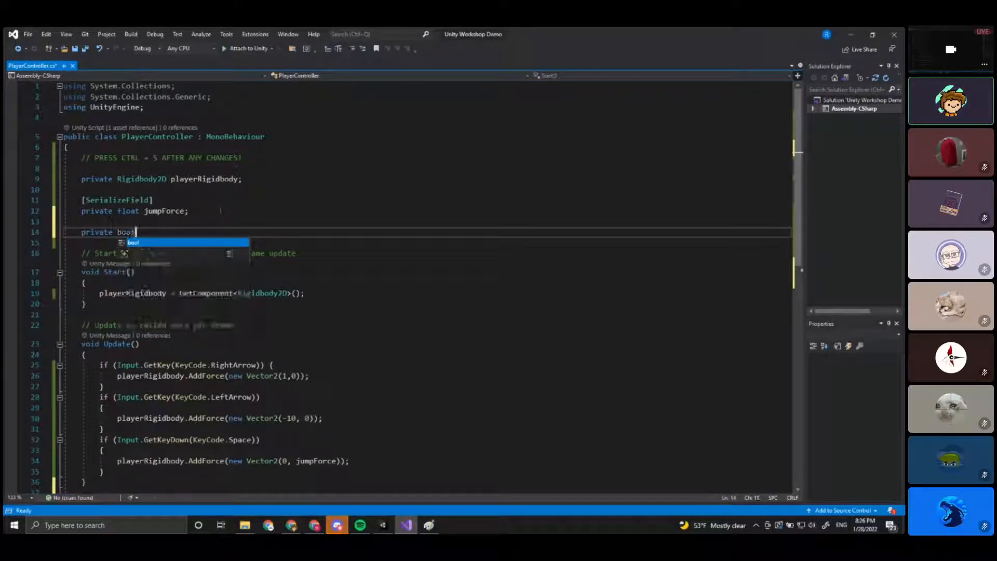
type(" canJump;")
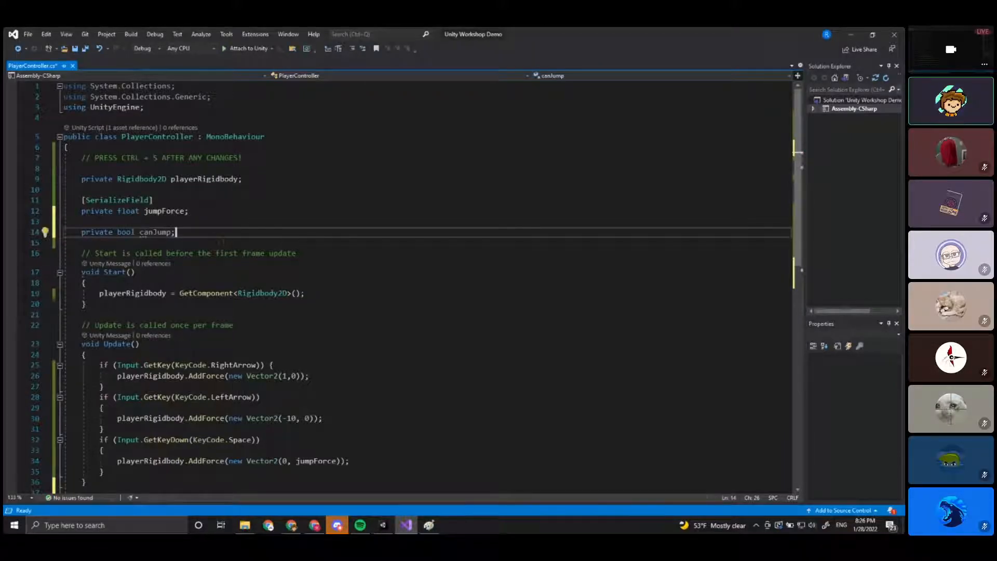
left_click_drag(81, 232, 133, 232)
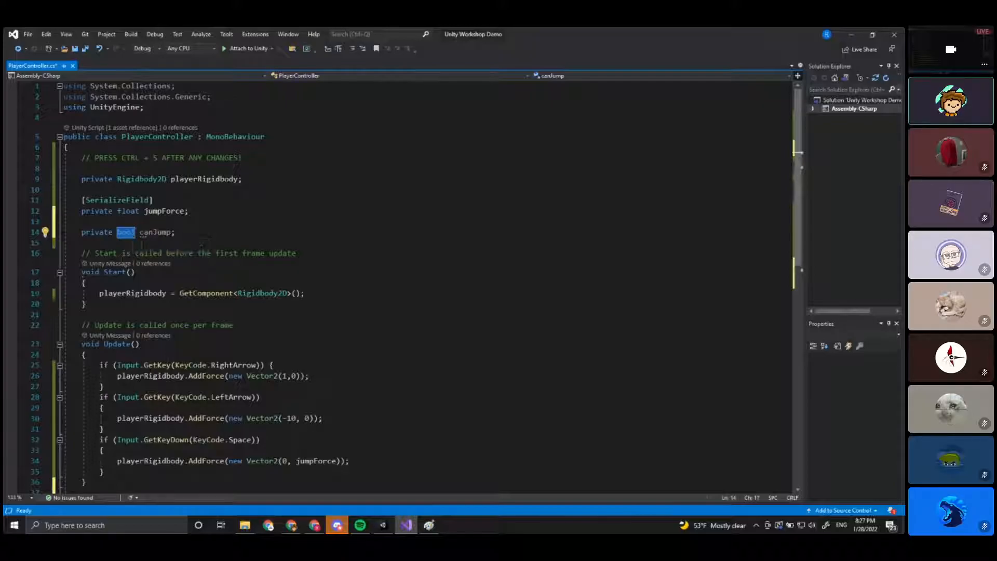
left_click_drag(175, 232, 140, 233)
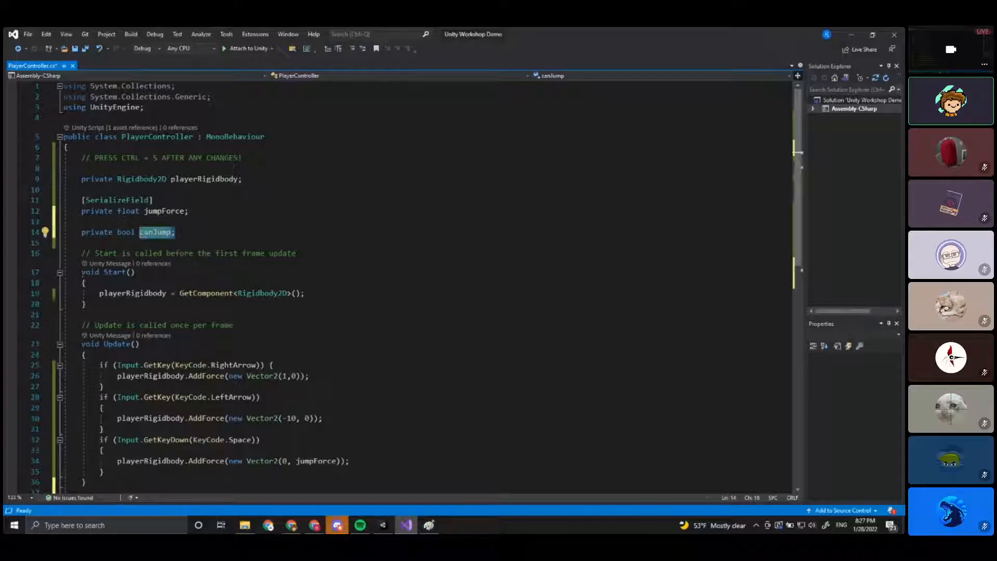
scroll(207, 260, "down", 4)
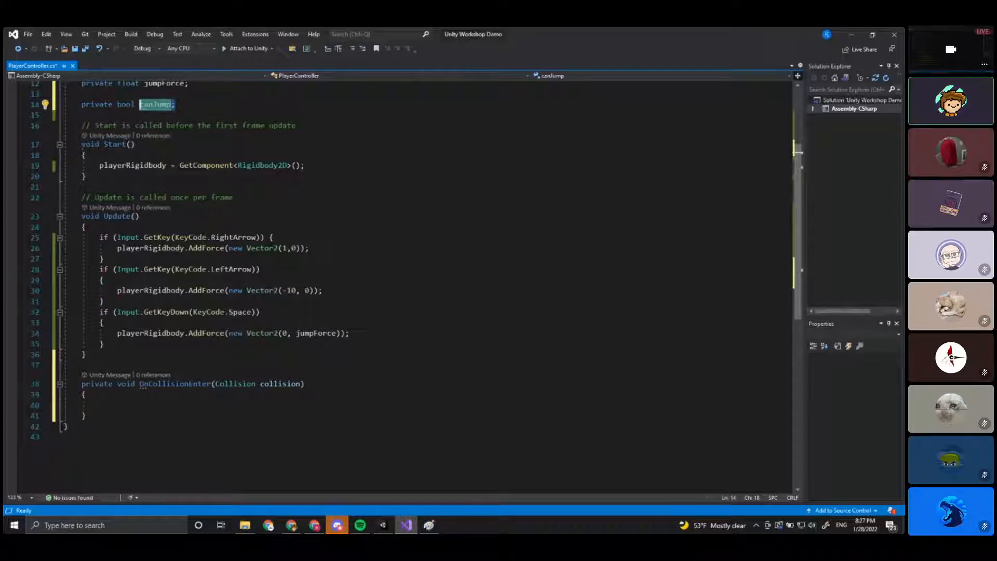
left_click(176, 104)
left_click_drag(177, 104, 139, 104)
Add an if block with empty braces to OnCollisionEnter checking collision.gameObject.tag == "text", and save the script.
left_click(239, 407)
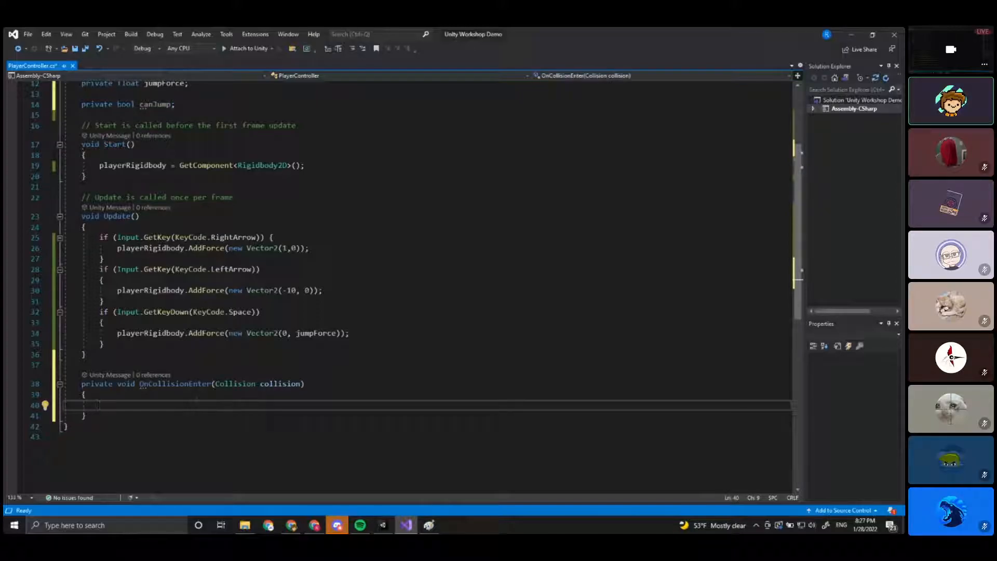
scroll(313, 383, "up", 1)
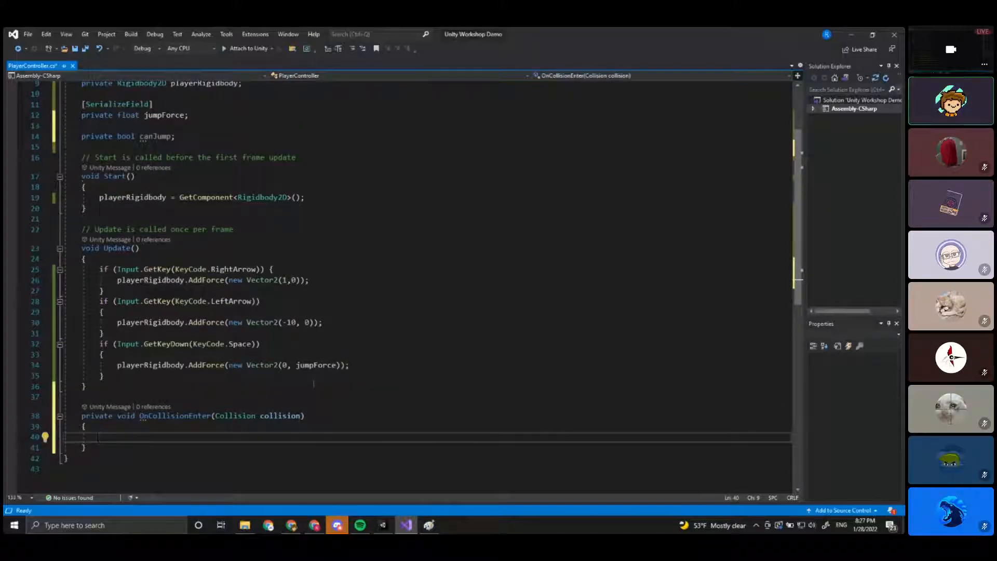
type("if")
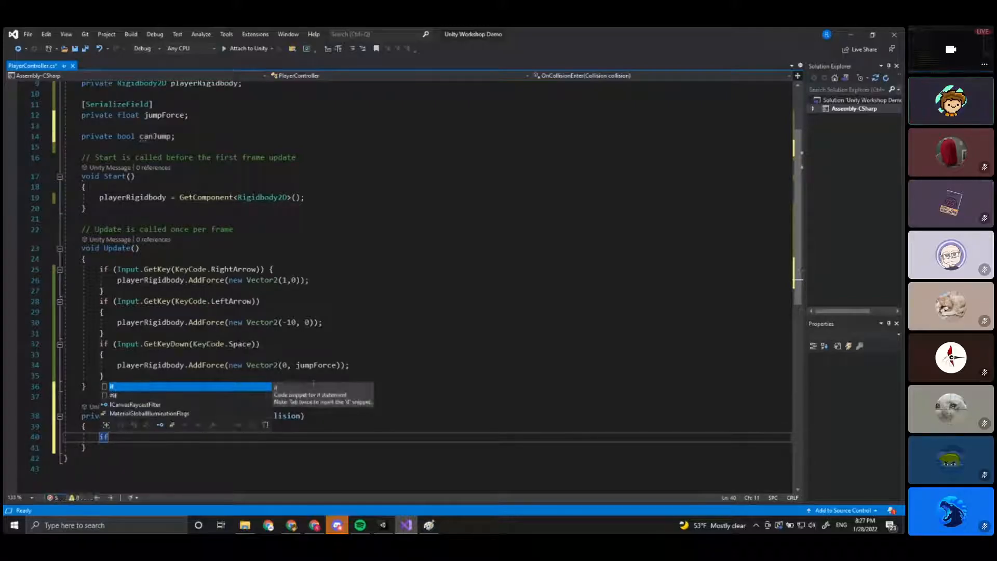
type("(")
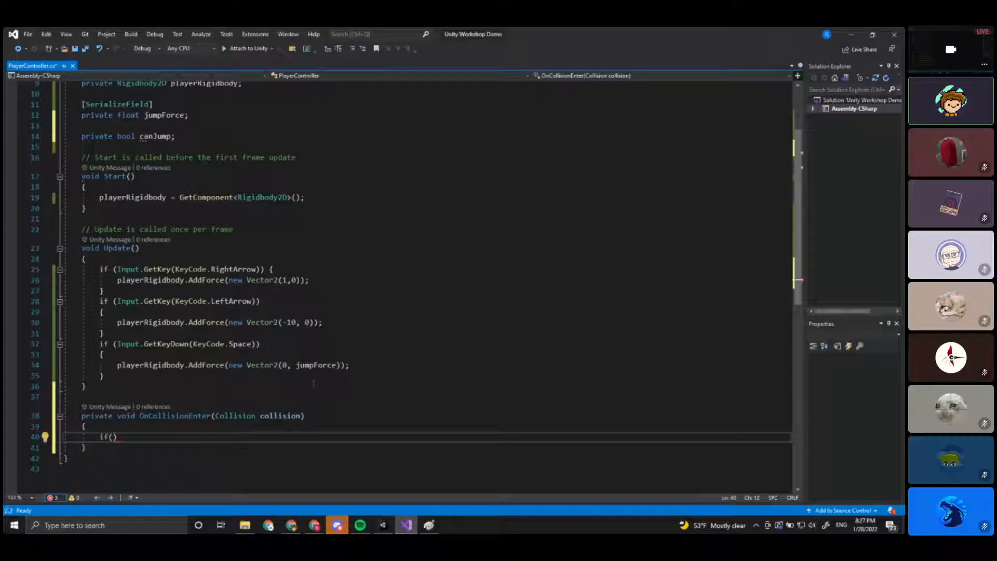
type("collision")
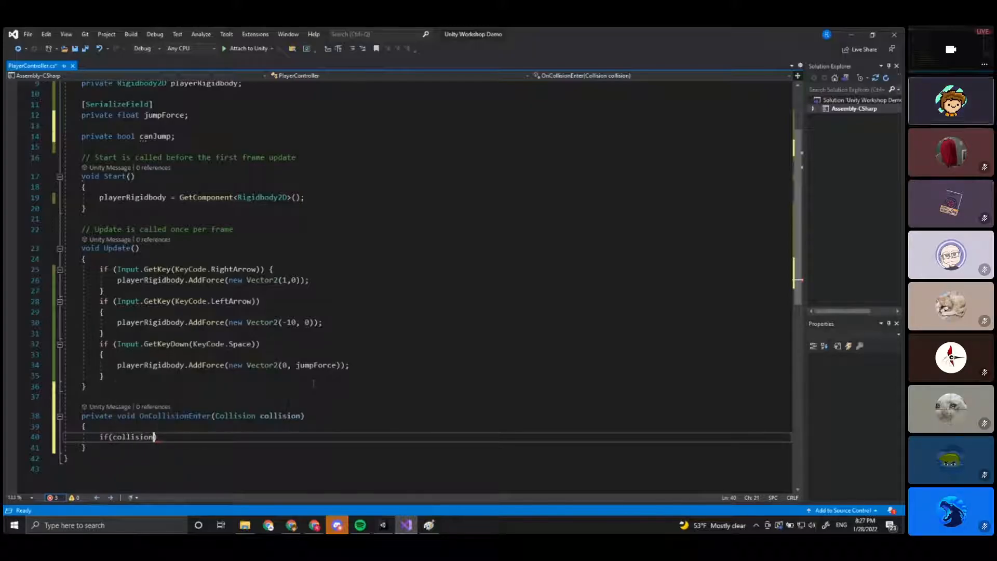
type(".gameObject")
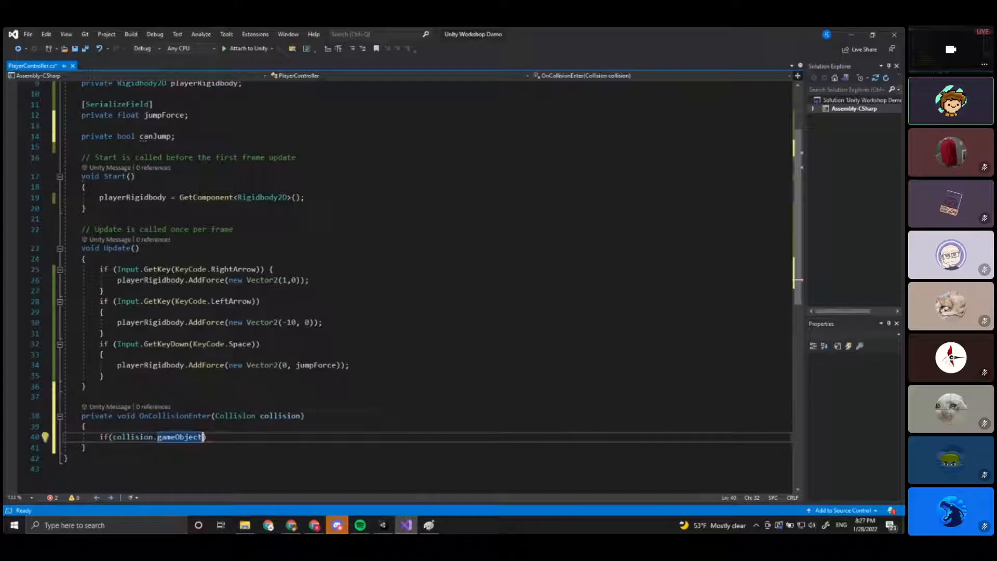
type(".tag")
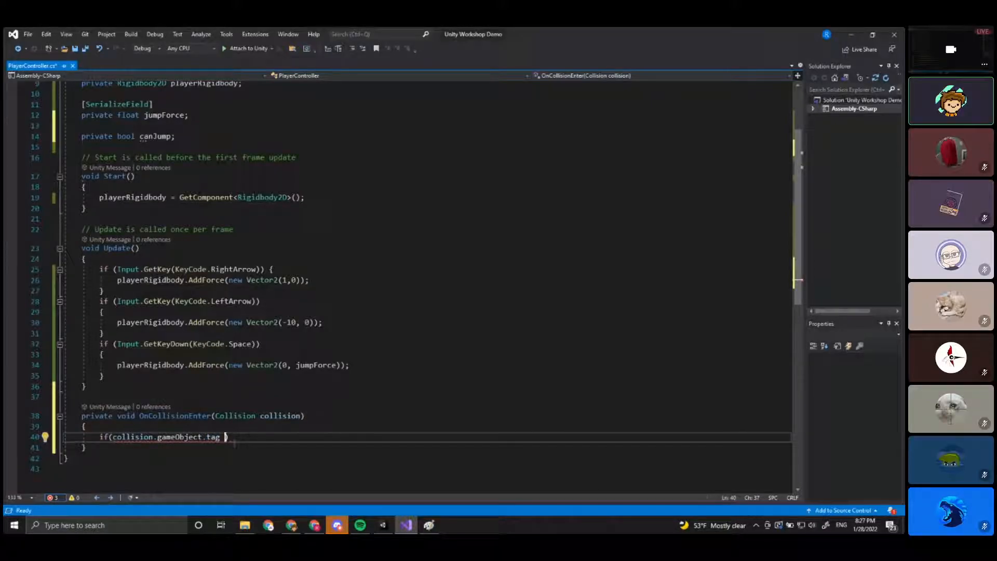
type(" == \"\"")
key("Left")
type("text")
key("Right")
key("Right")
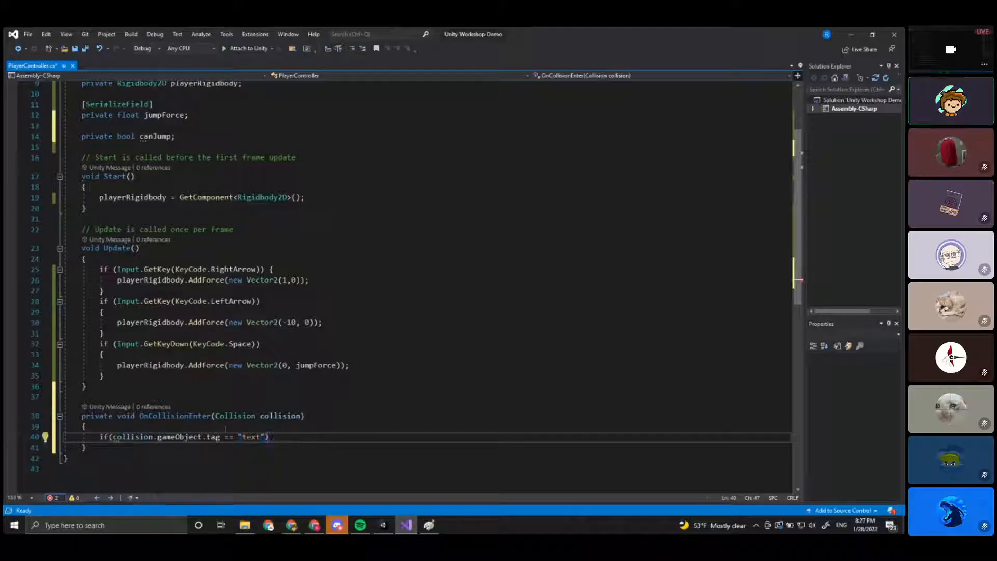
type("{}")
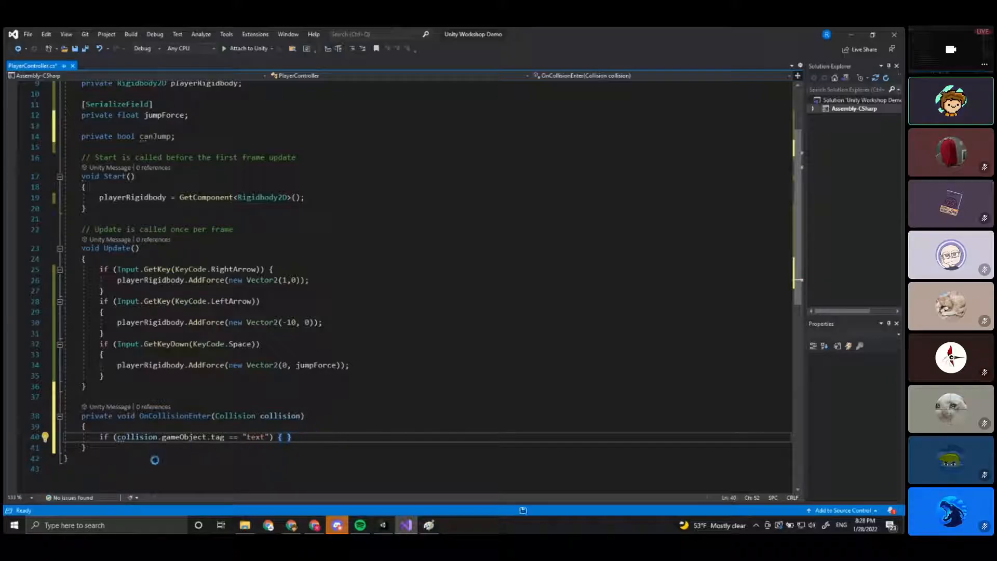
key("ctrl+s")
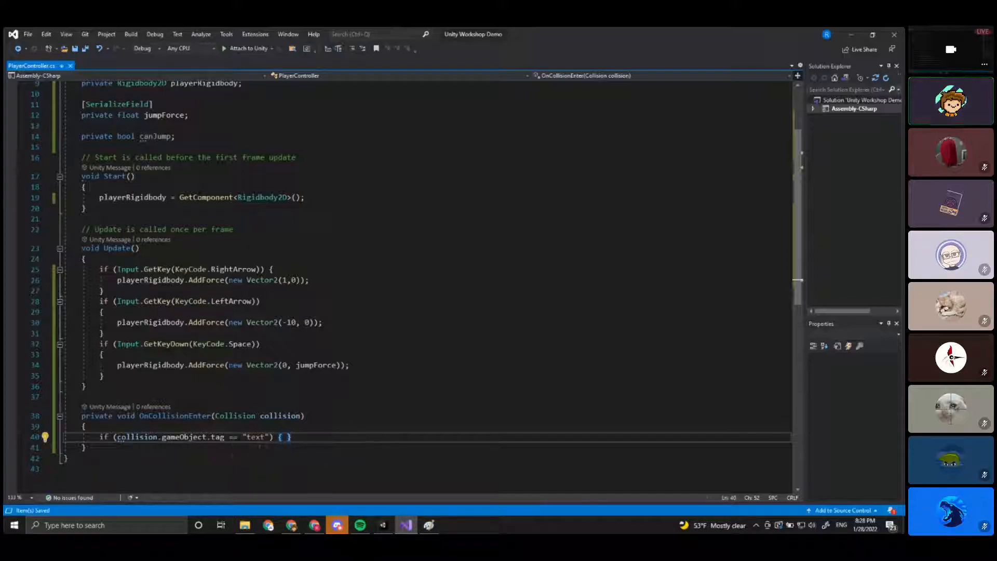
Check the Ground object's tag in Unity, return to Visual Studio, and replace the compared tag text with "ground".
left_click(387, 530)
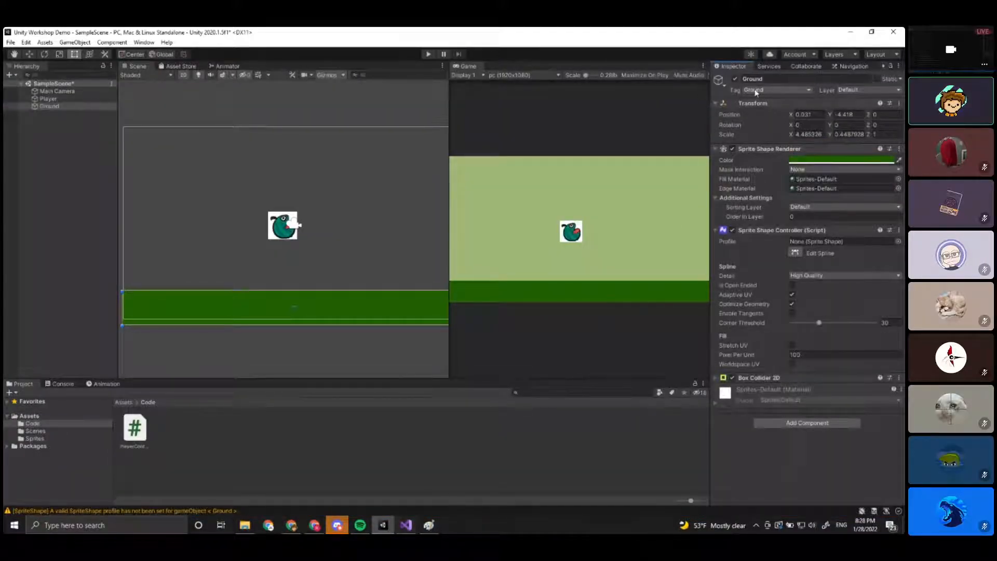
left_click(406, 525)
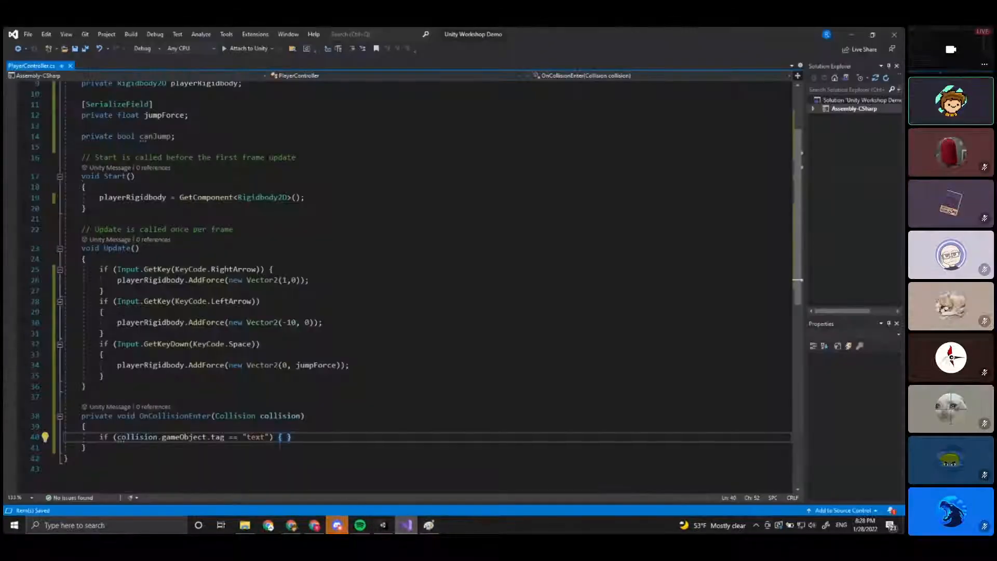
left_click_drag(264, 437, 251, 436)
type("ground")
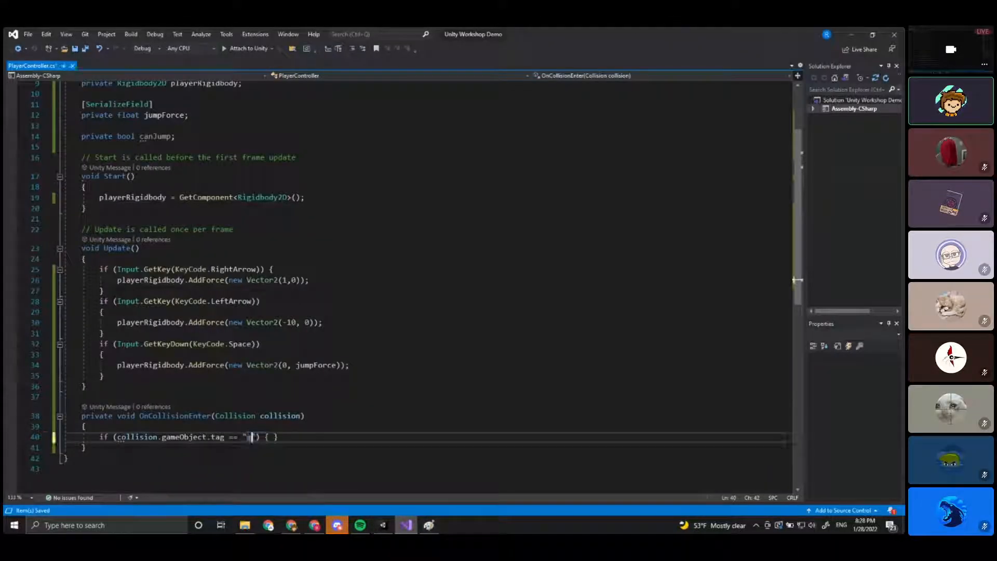
Expand the tag check's braces, add canJump = true; inside, and save the script.
left_click(295, 436)
key("Return")
scroll(281, 304, "up", 3)
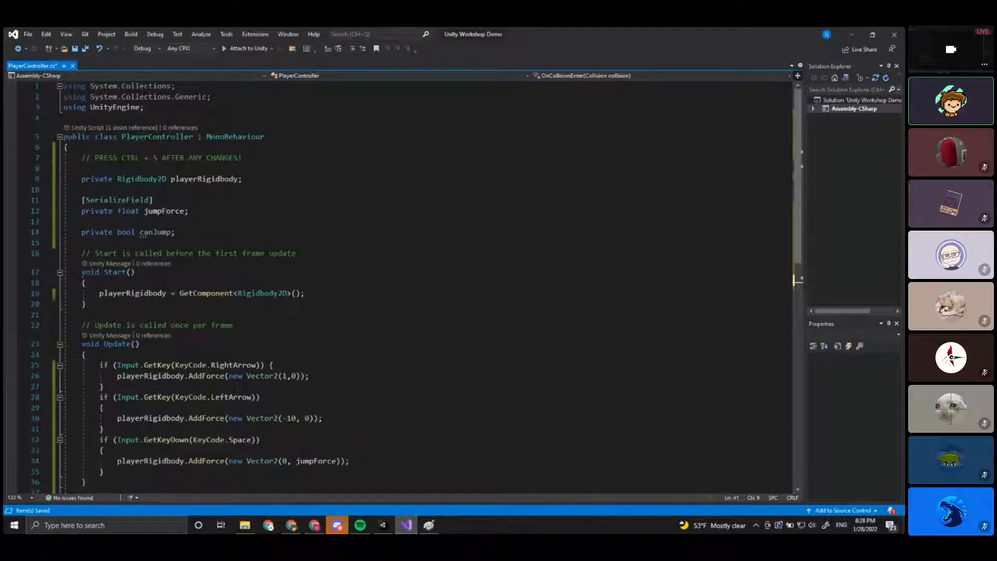
scroll(281, 382, "down", 4)
type("canJump = true;")
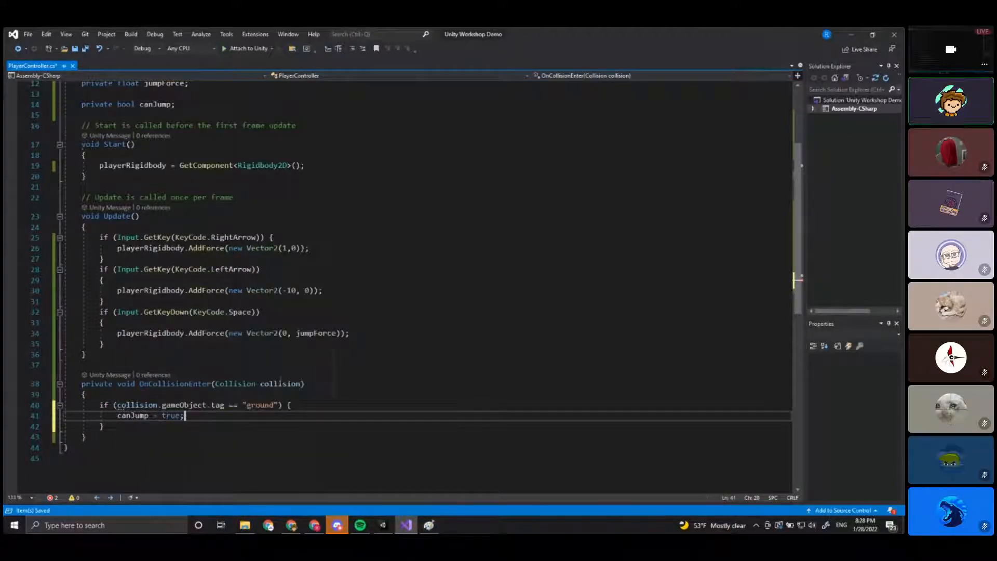
double_click(177, 417)
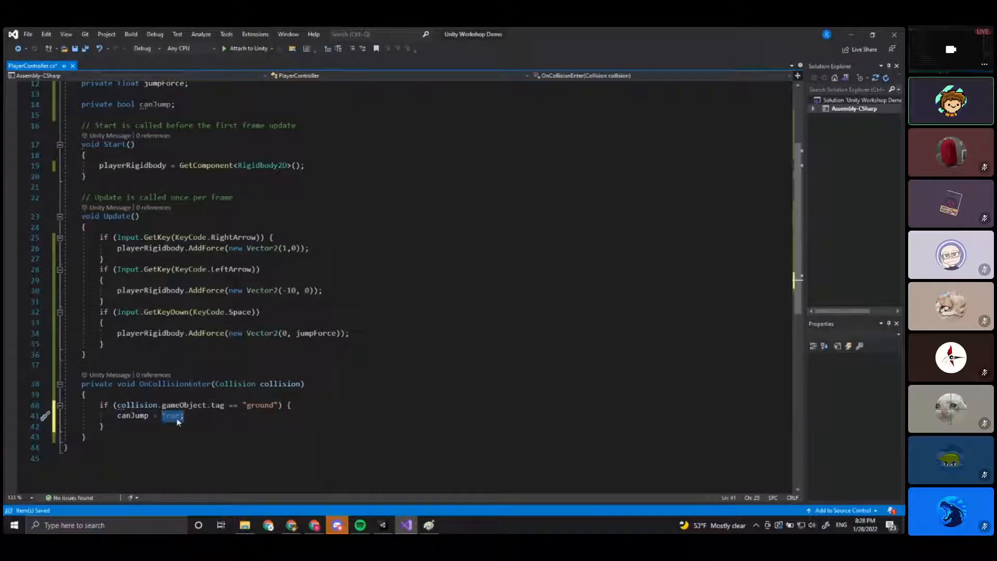
left_click(197, 417)
key("ctrl+s")
Duplicate the OnCollisionEnter method below itself, rename the copy OnCollisionExit, and save the script.
scroll(196, 417, "down", 1)
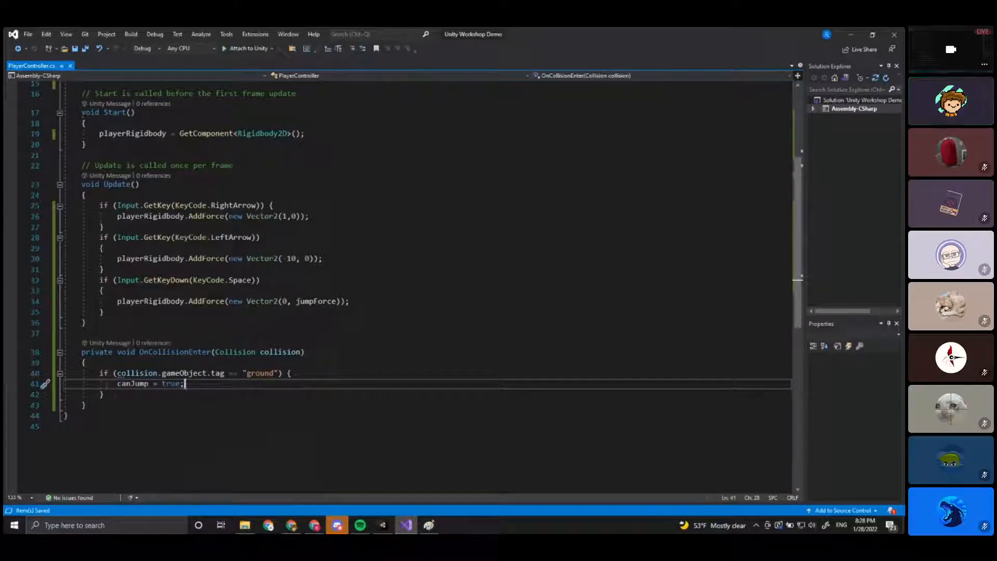
left_click_drag(88, 406, 81, 352)
key("ctrl+c")
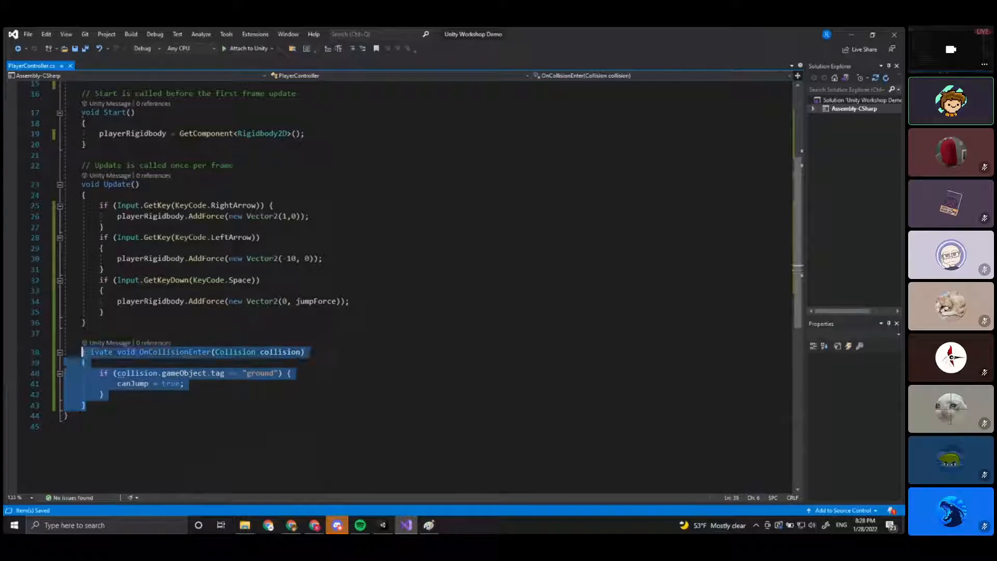
left_click(104, 407)
key("Return")
key("Return")
key("ctrl+v")
scroll(405, 286, "down", 3)
left_click(198, 338)
type("Exit")
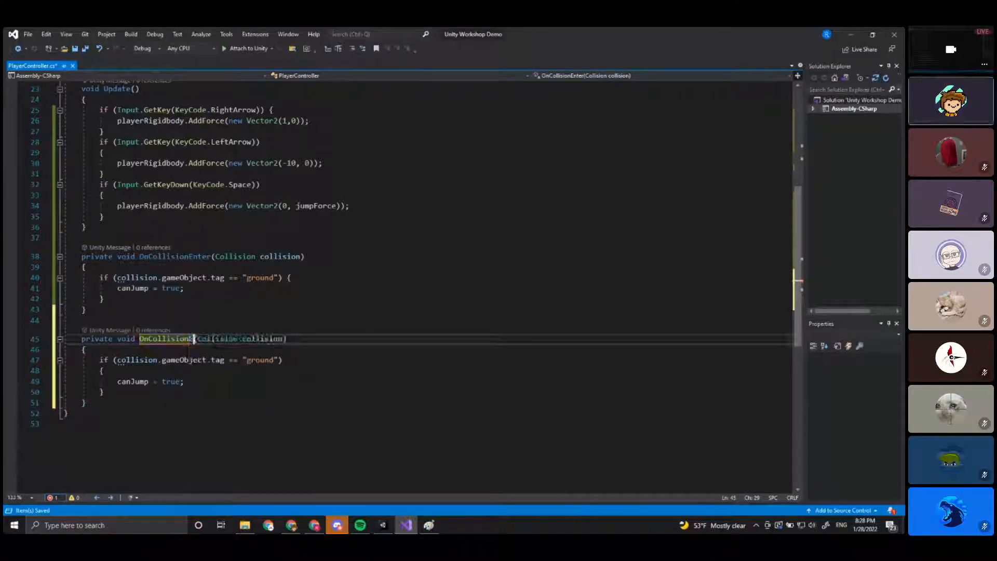
left_click(223, 381)
key("ctrl+s")
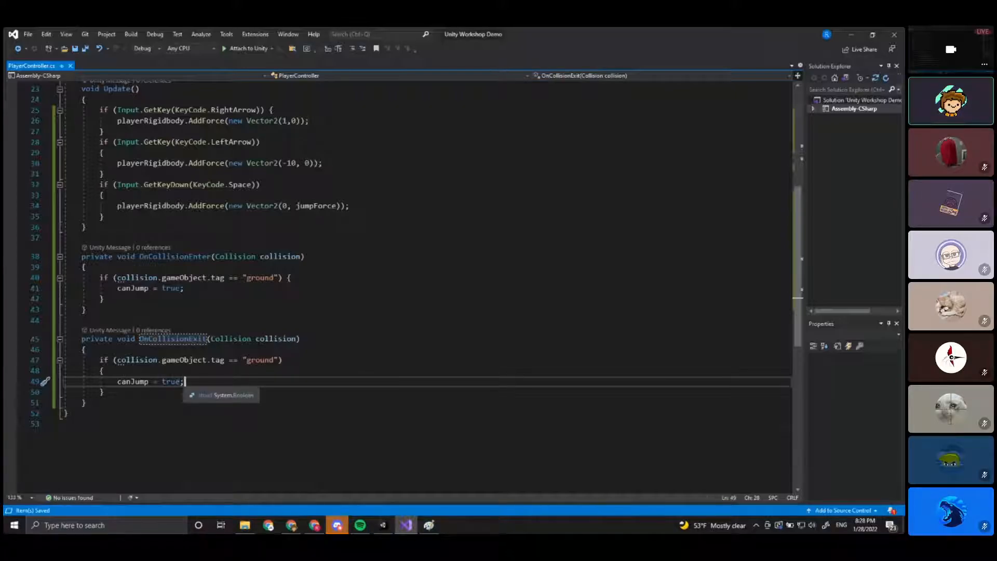
Set canJump to false in the OnCollisionExit method and save the script.
left_click_drag(180, 382, 166, 382)
type("false")
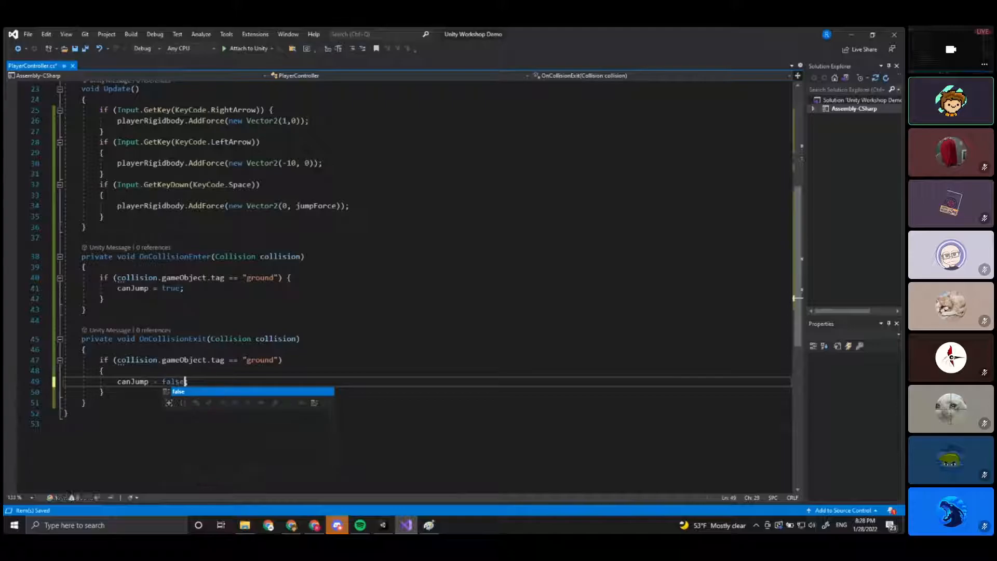
left_click(214, 373)
key("ctrl+s")
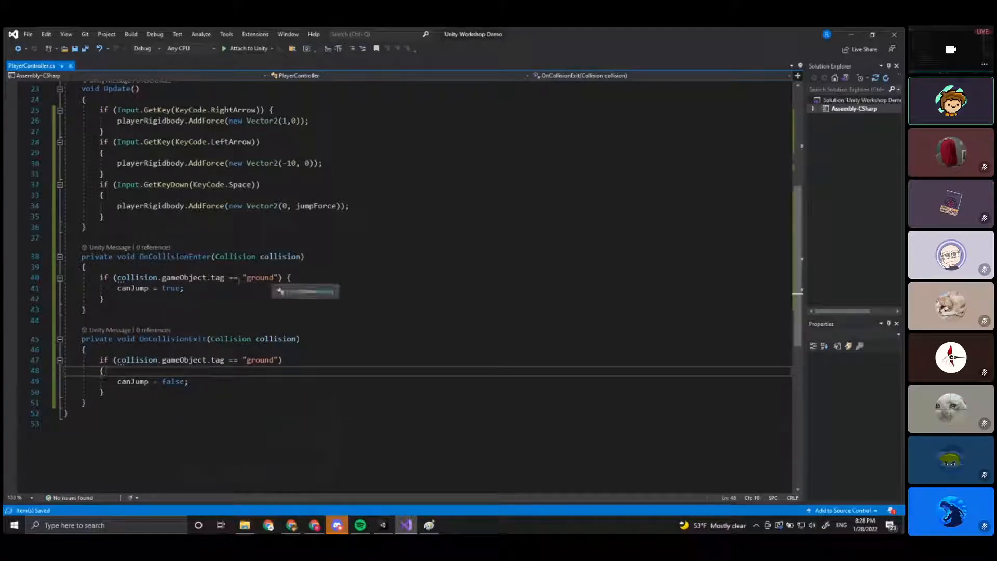
Capitalize the compared tag to "Ground" in both OnCollisionEnter and OnCollisionExit, and save the script.
left_click(251, 277)
key("BackSpace")
type("G")
left_click(251, 359)
key("BackSpace")
type("G")
key("ctrl+s")
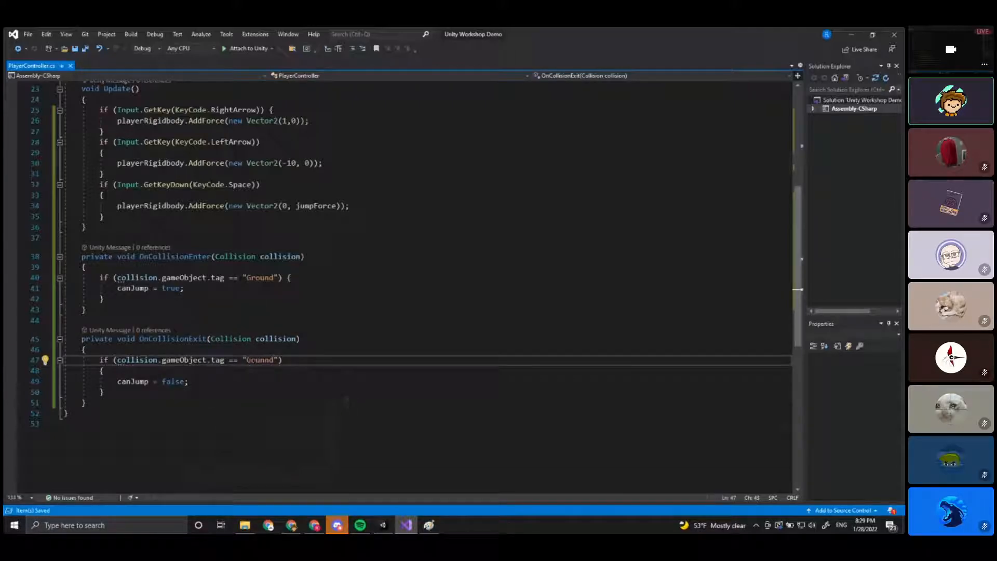
Extend the Space key condition in Update with && canJump == true after the GetKeyDown call.
scroll(346, 400, "up", 2)
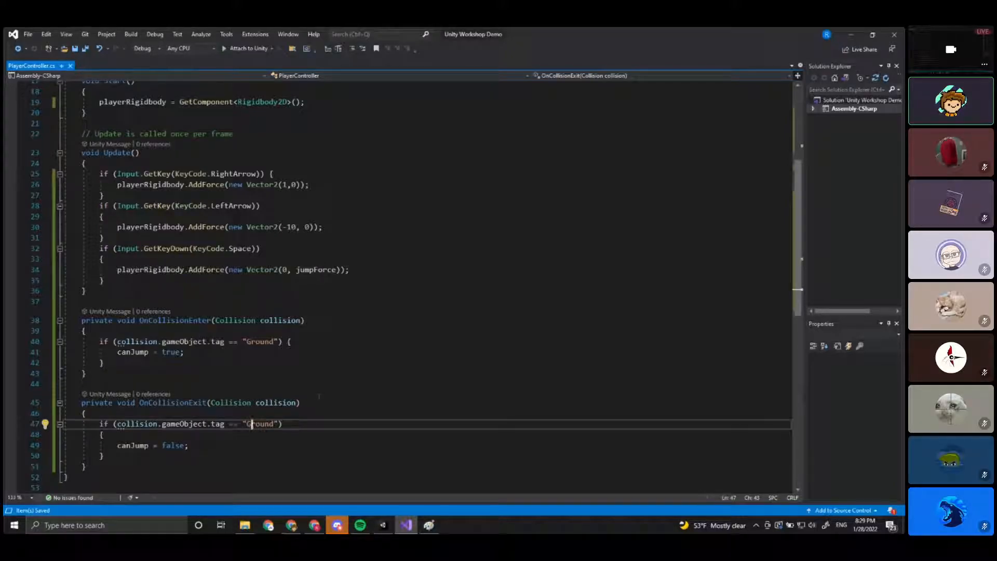
double_click(250, 248)
key("Right")
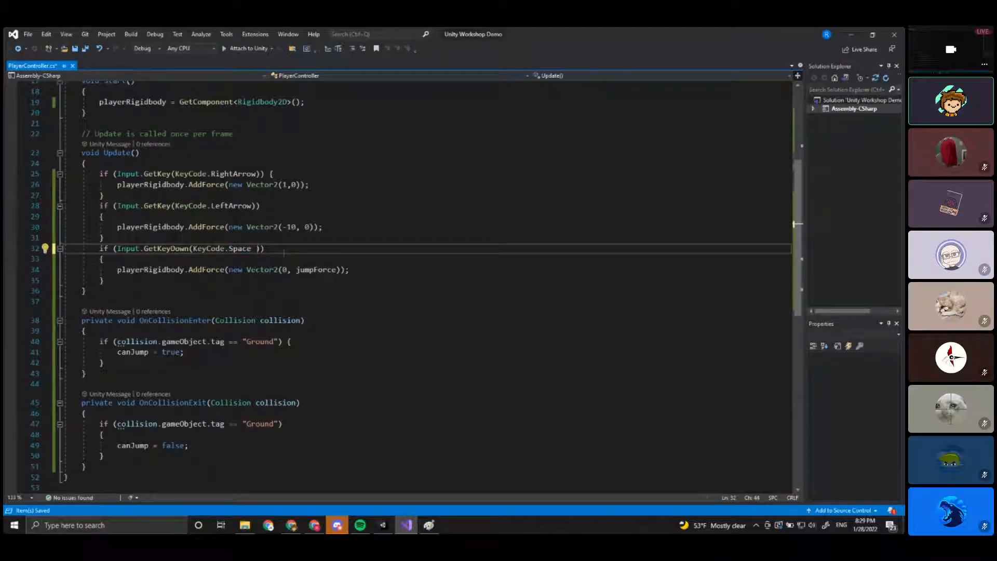
type("&&")
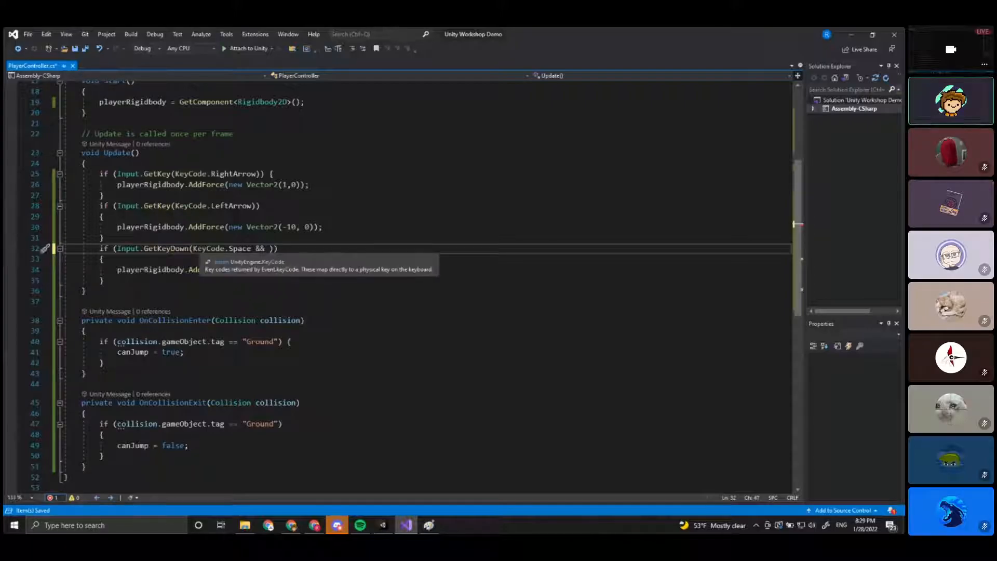
key("BackSpace")
type(") &&")
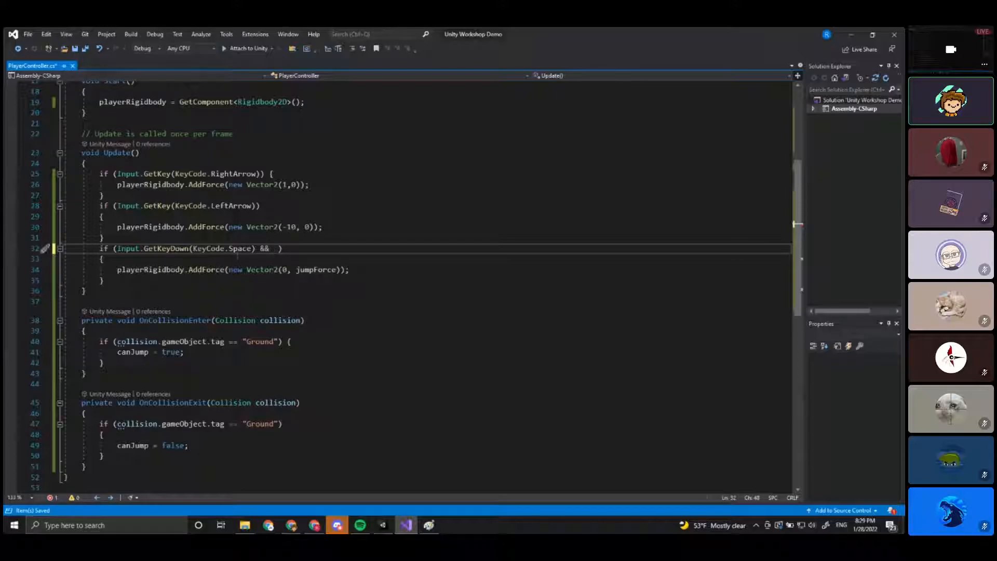
type(" canJump == true")
left_click(398, 213)
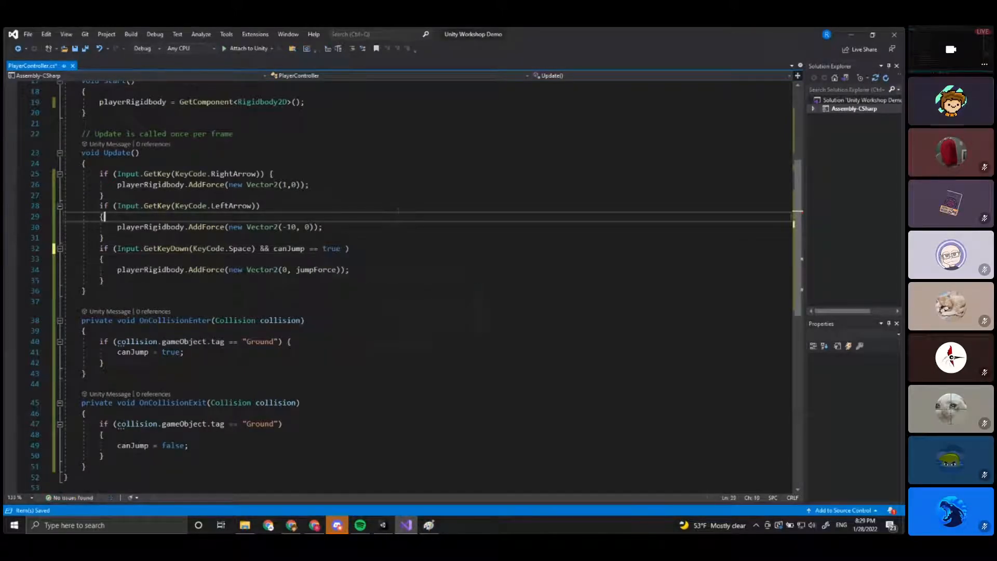
left_click_drag(305, 248, 278, 248)
double_click(331, 248)
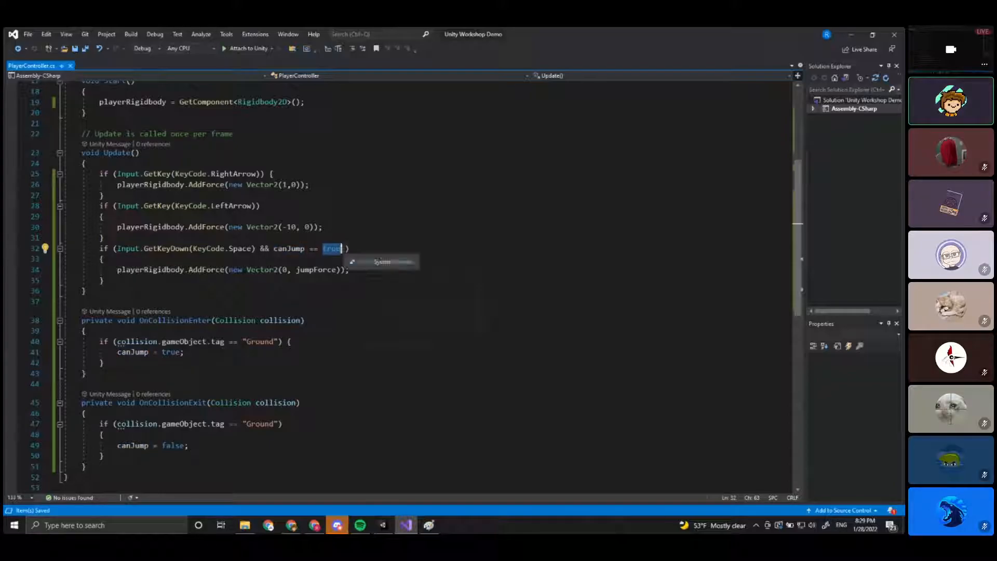
left_click_drag(114, 271, 385, 273)
left_click(383, 249)
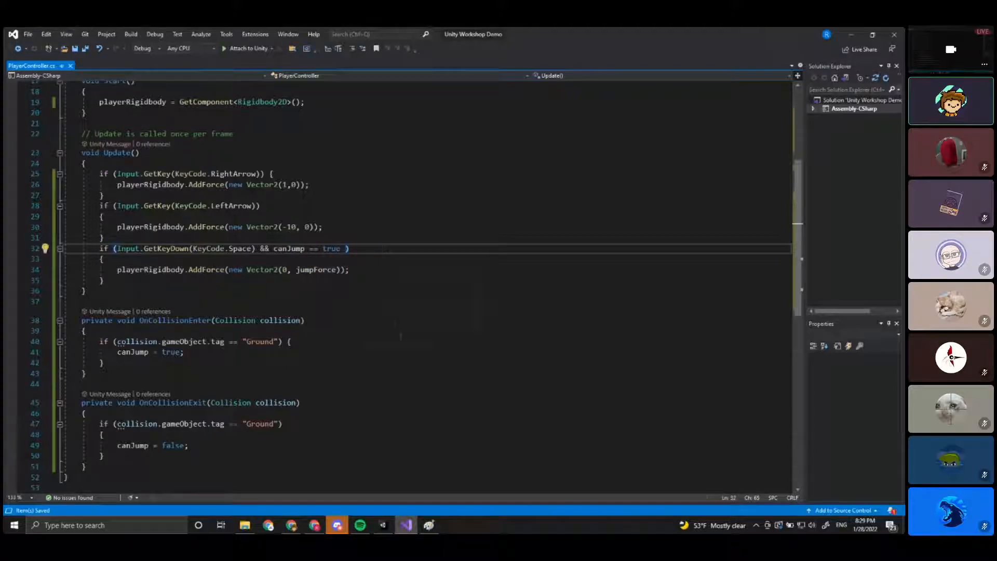
left_click(382, 525)
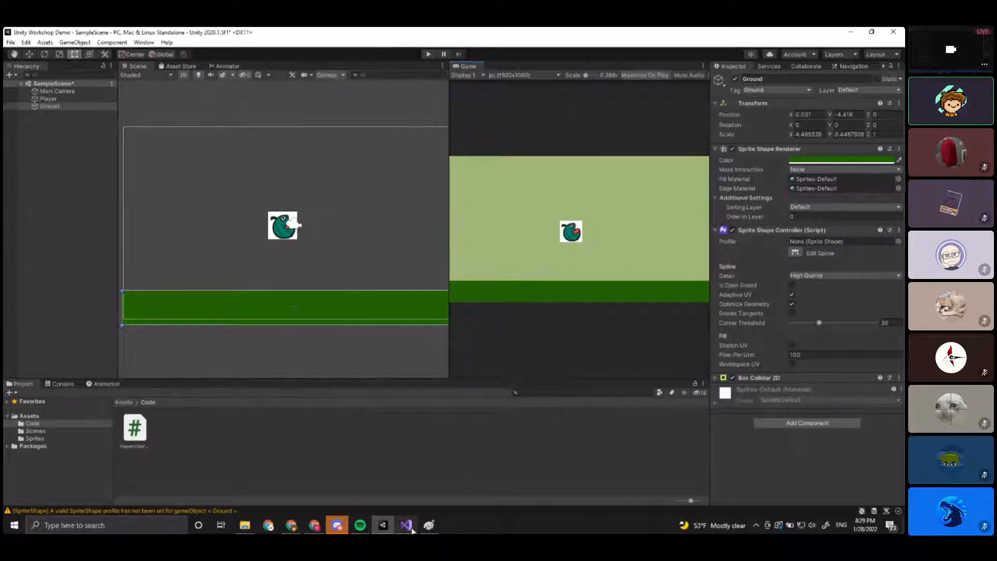
left_click(405, 525)
Change the RightArrow force vector in Update to Vector2(10,0) and save the script.
left_click(437, 370)
scroll(438, 369, "up", 1)
left_click(370, 258)
left_click(290, 216)
type("0")
key("ctrl+s")
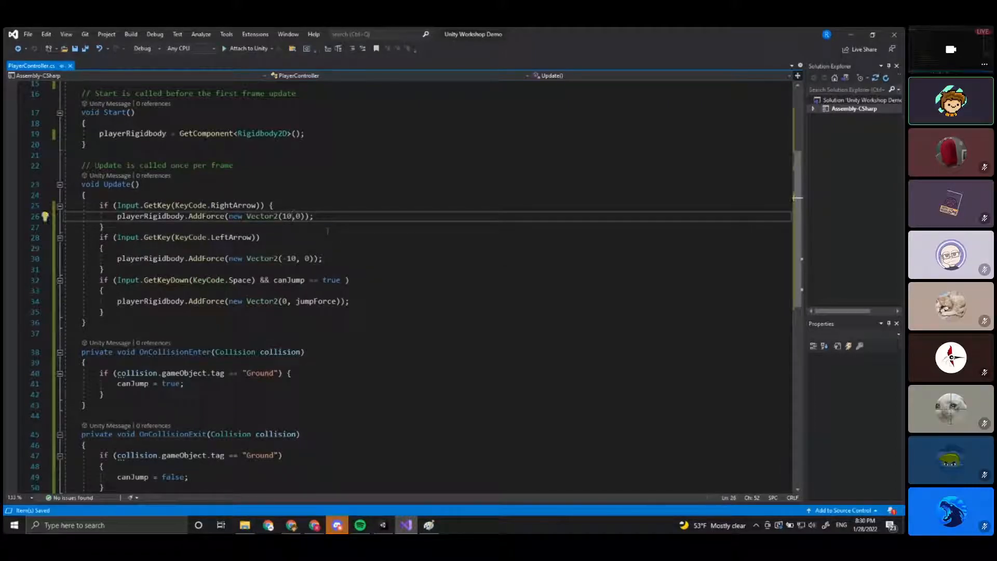
Switch to Unity and run the game to test the player's movement and ground-limited jump, ending with play mode stopped.
left_click(850, 34)
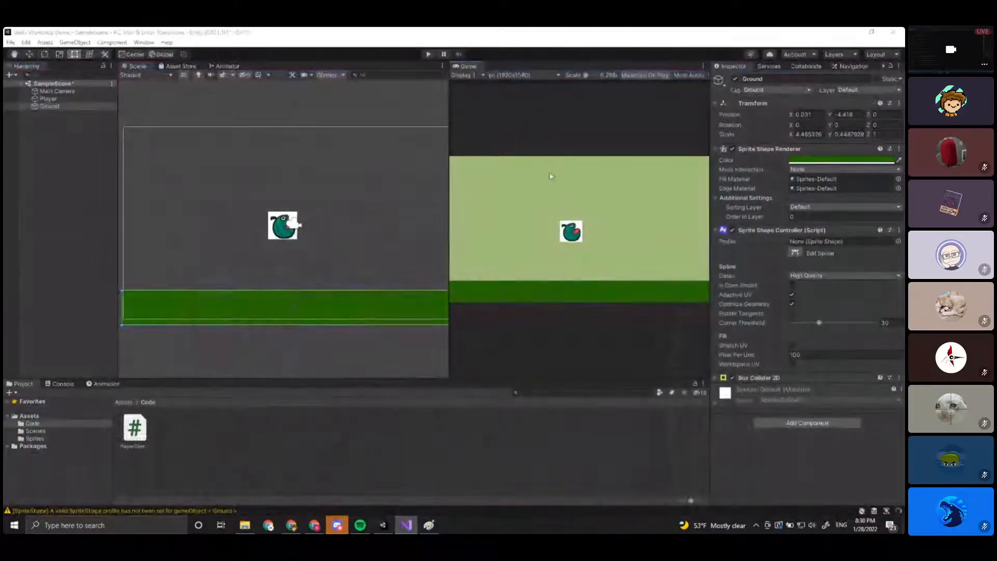
left_click(427, 54)
left_click(428, 55)
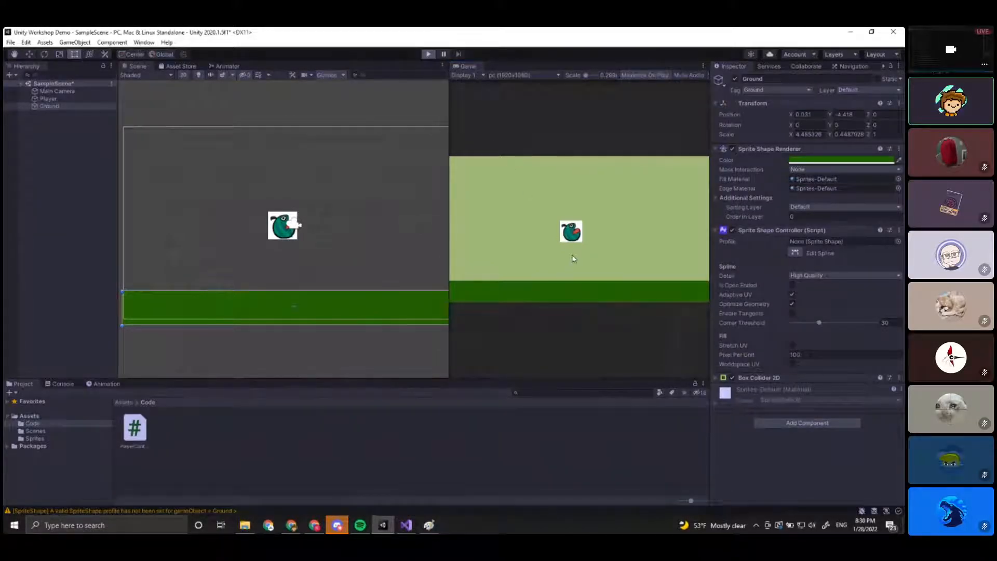
key("d")
key("a")
key("d")
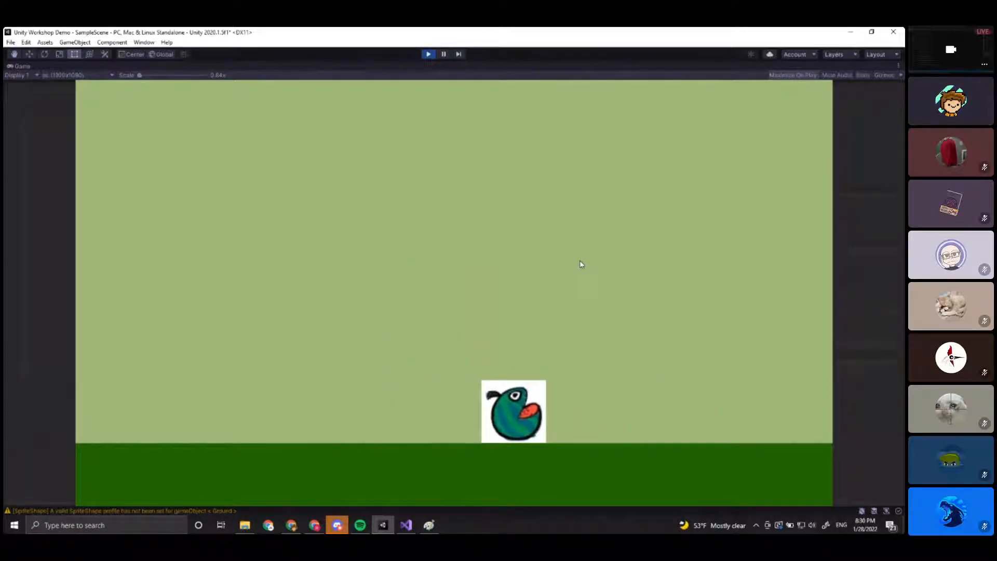
left_click(428, 54)
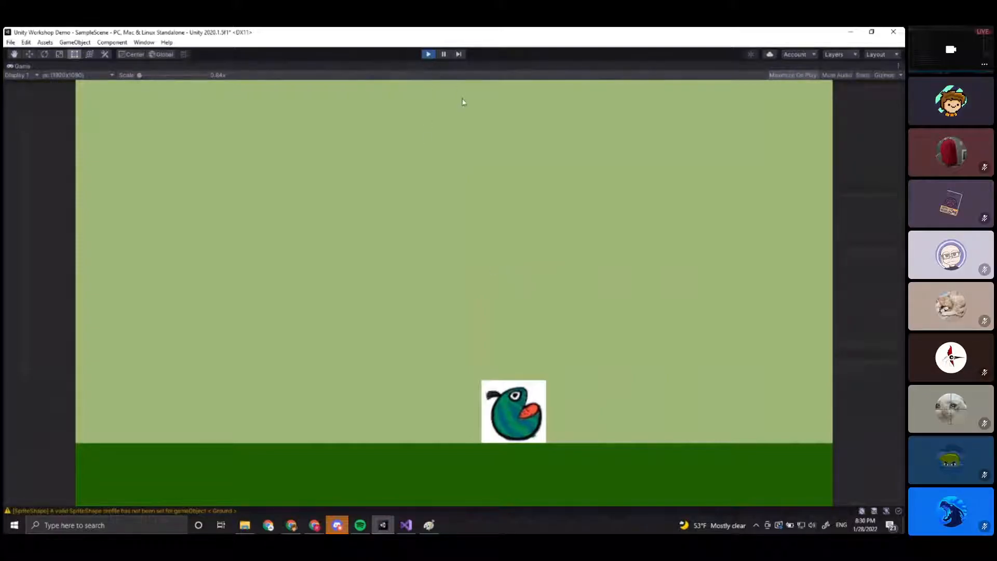
Recheck the Update and collision methods in Visual Studio and clear all messages from Unity's Console.
left_click(408, 525)
left_click(410, 527)
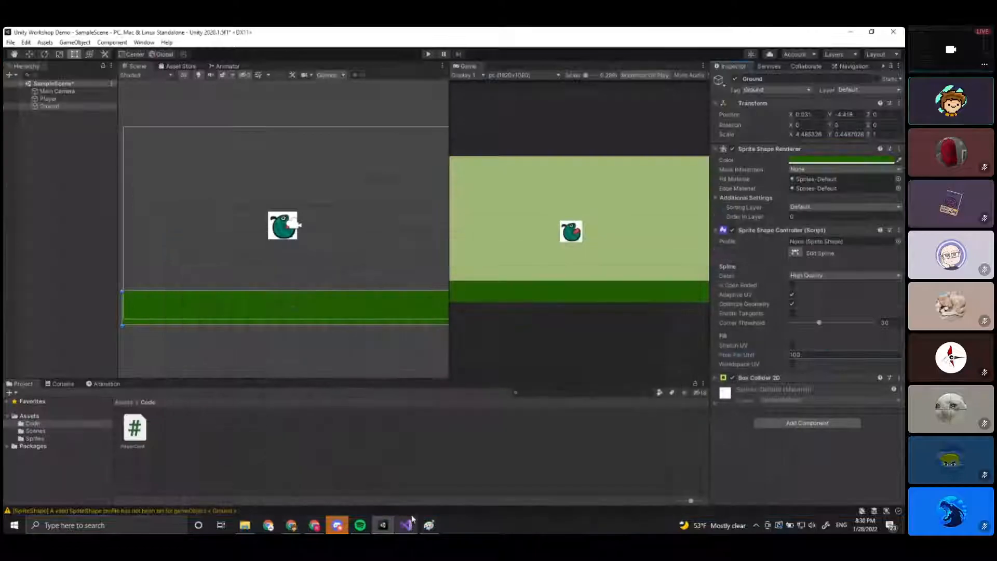
left_click(409, 529)
scroll(350, 387, "down", 2)
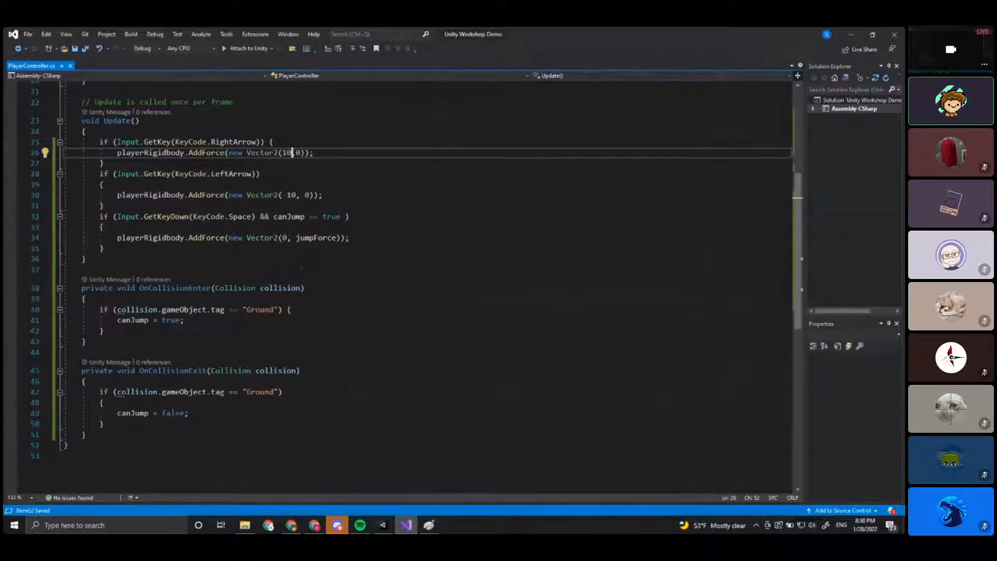
scroll(400, 286, "up", 1)
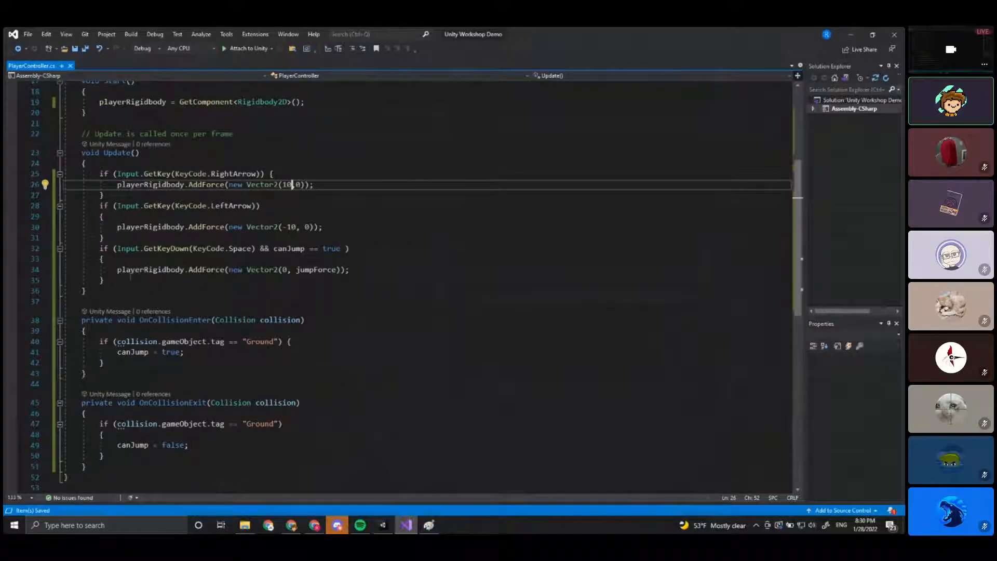
left_click(382, 525)
left_click(60, 383)
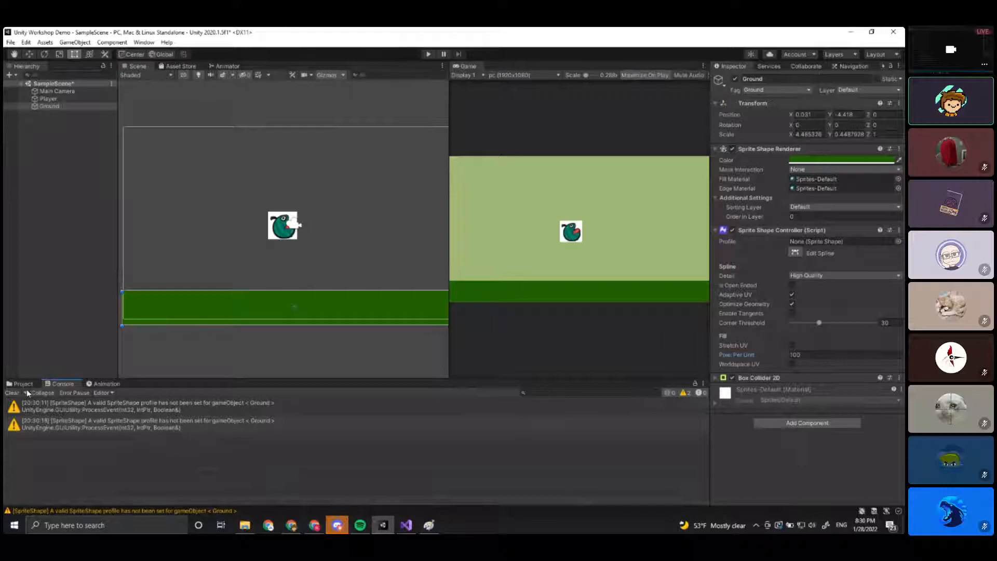
left_click(11, 393)
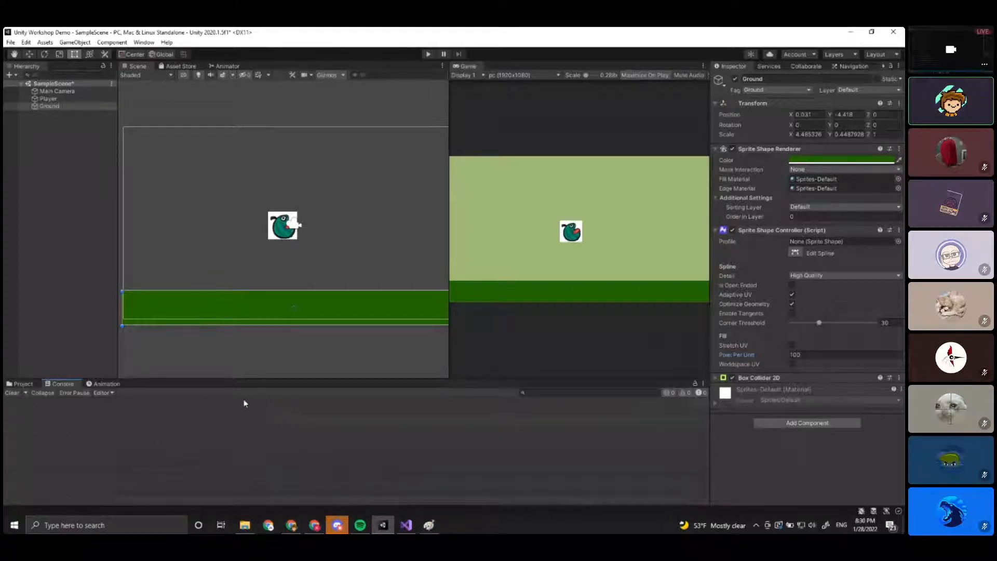
In the PlayerController script in Visual Studio, add print(canJump); at the end of Update and save the script.
left_click(407, 525)
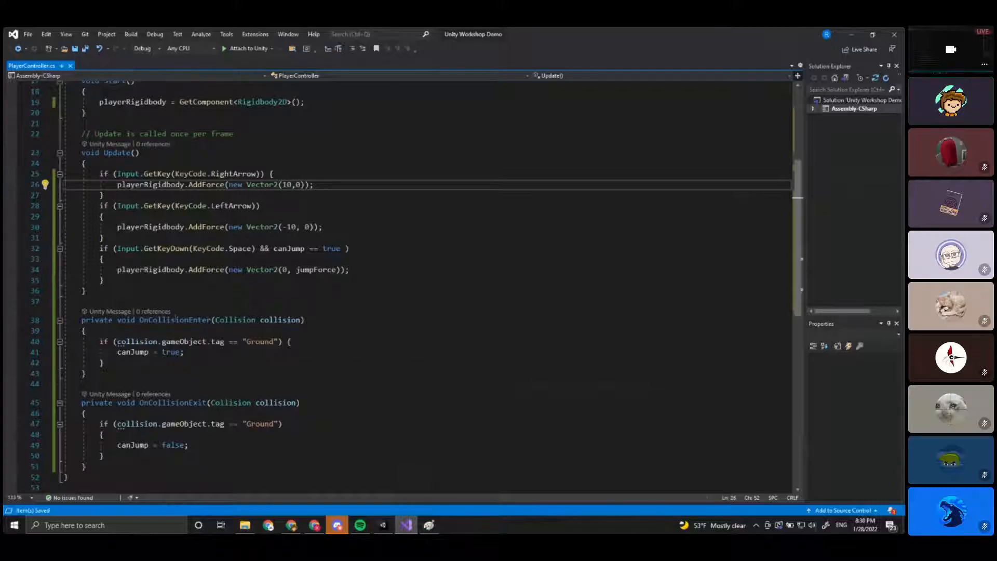
left_click(159, 282)
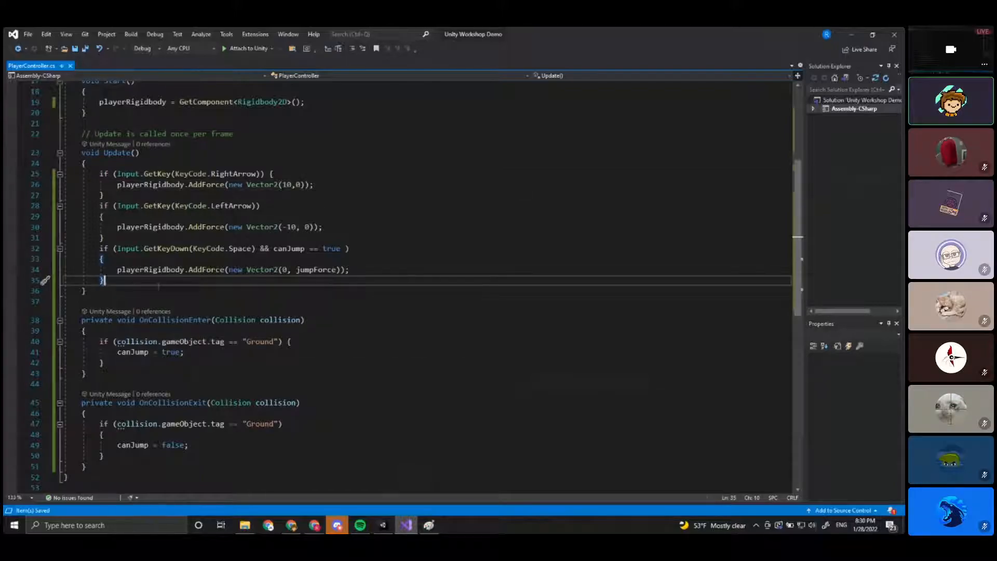
key("Return")
key("Return")
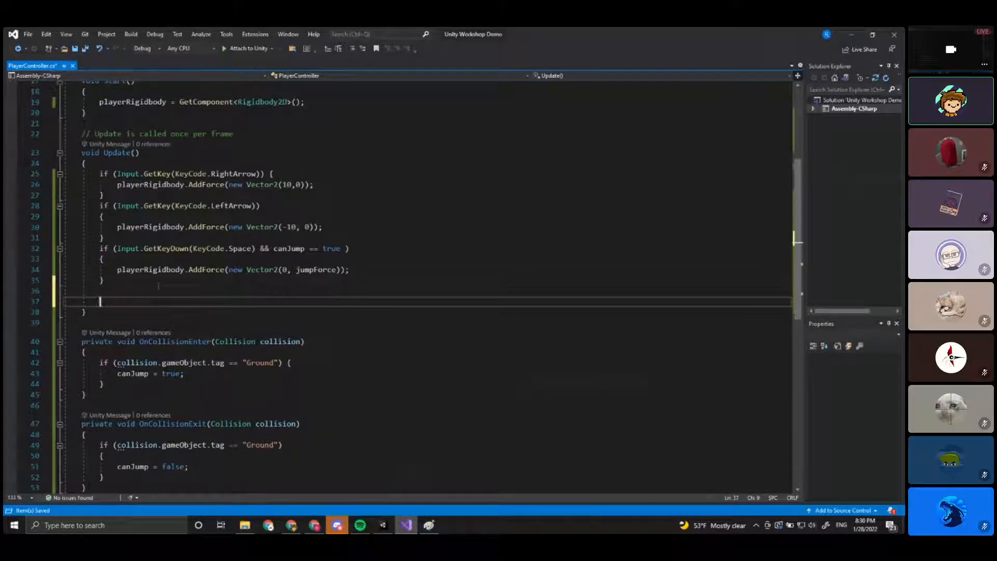
type("print")
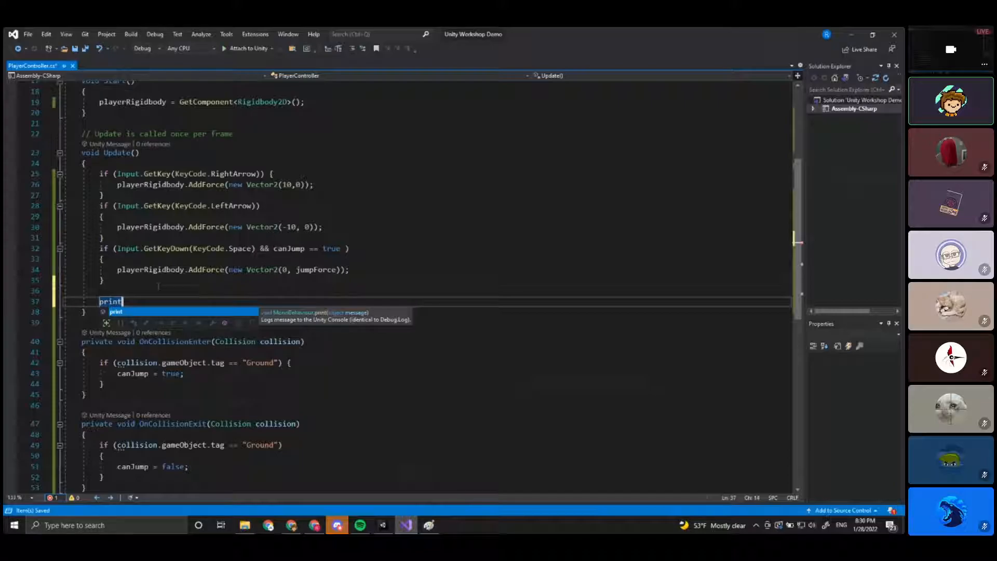
type("()")
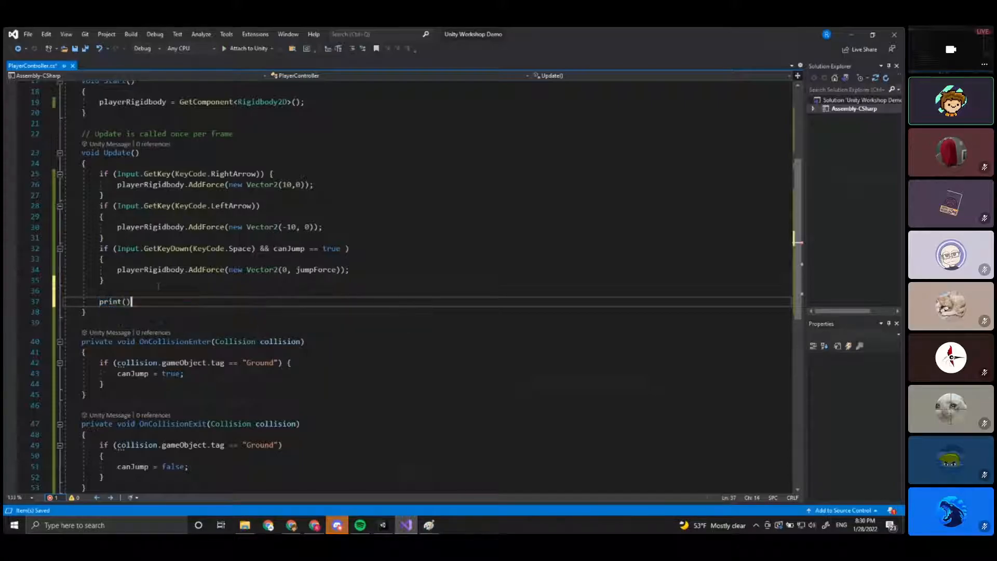
type(";")
key("Left")
key("Left")
scroll(158, 286, "up", 4)
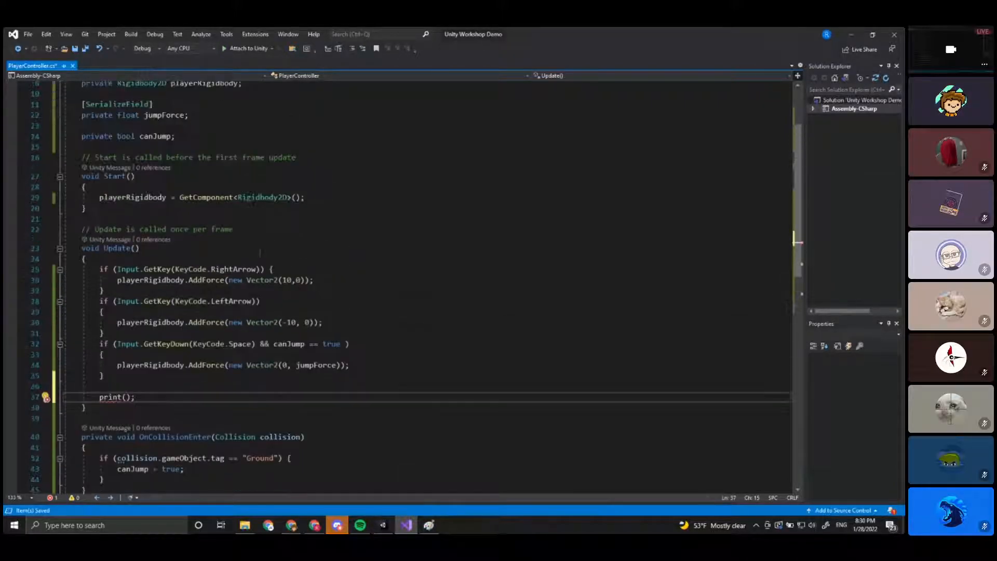
type("canJump")
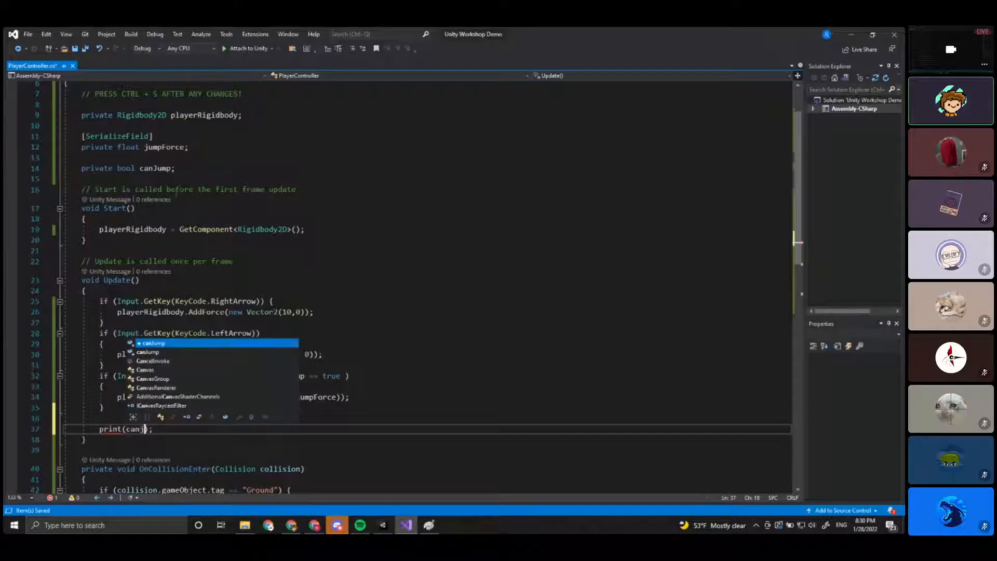
key("End")
key("ctrl+s")
Examine the canJump declaration and its assignments in the OnCollisionEnter and OnCollisionExit methods.
scroll(45, 398, "down", 1)
scroll(207, 412, "down", 1)
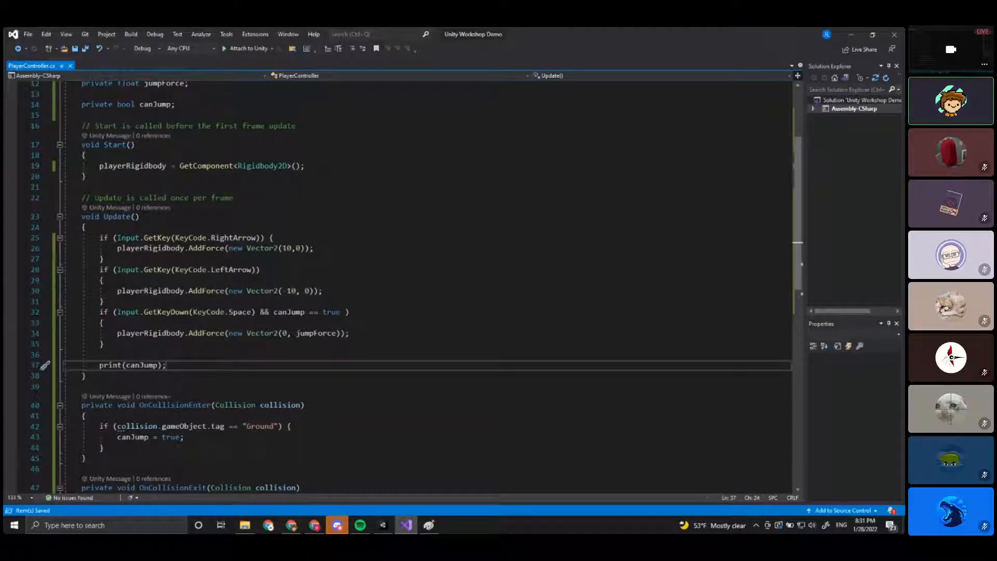
left_click(155, 104)
scroll(171, 219, "down", 3)
left_click(185, 340)
left_click_drag(186, 341, 162, 341)
left_click(212, 434)
left_click(301, 392)
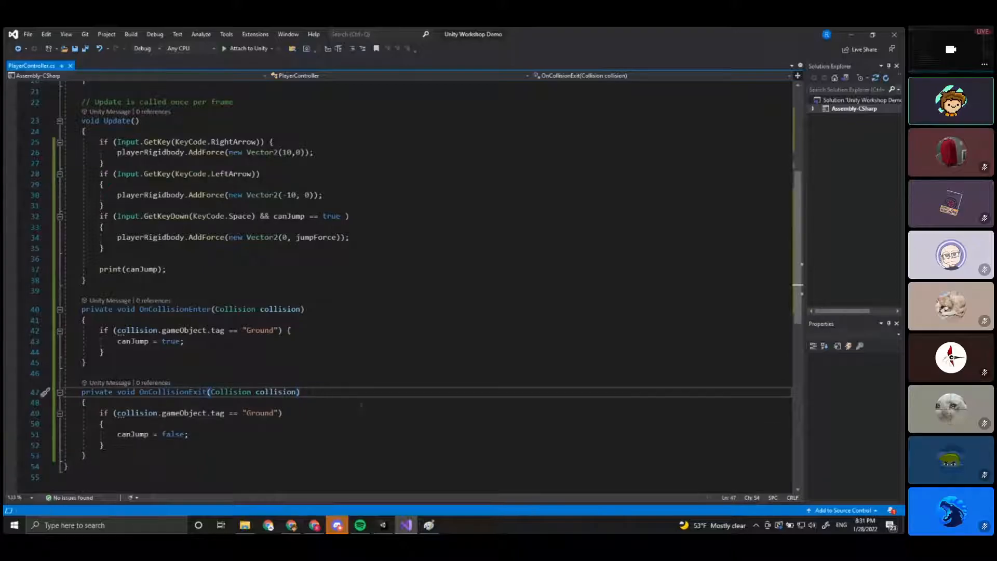
Run the game in Unity and check the canJump values logged in the Console while moving the player left and trying to jump.
left_click(387, 525)
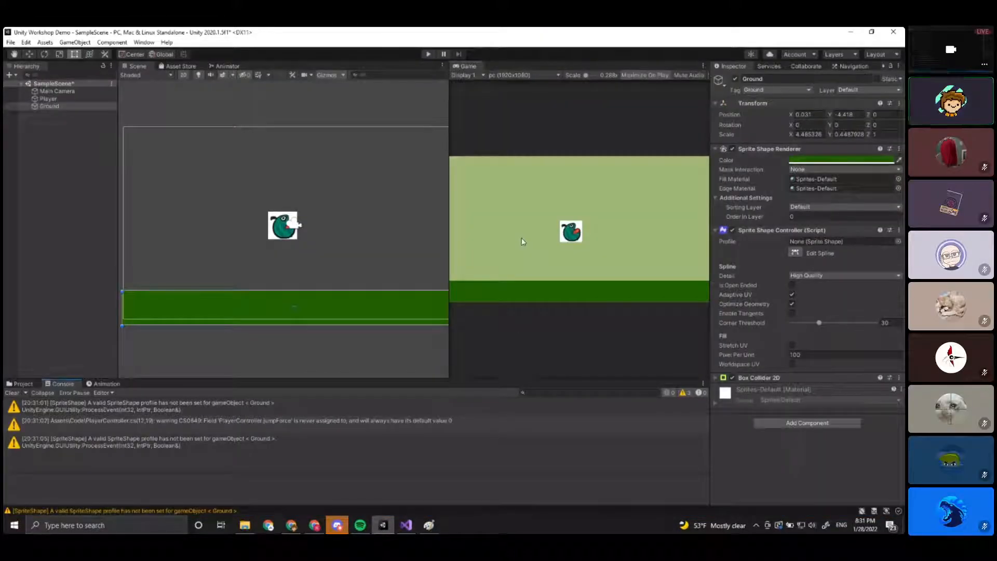
left_click(429, 54)
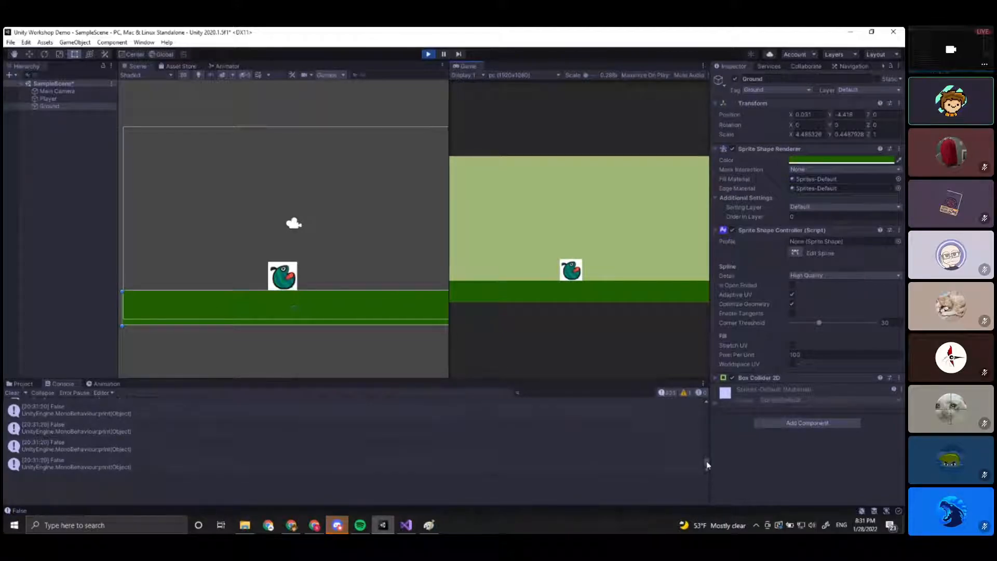
mouse_move(706, 461)
left_mouse_down()
mouse_move(702, 402)
mouse_move(709, 466)
left_mouse_up()
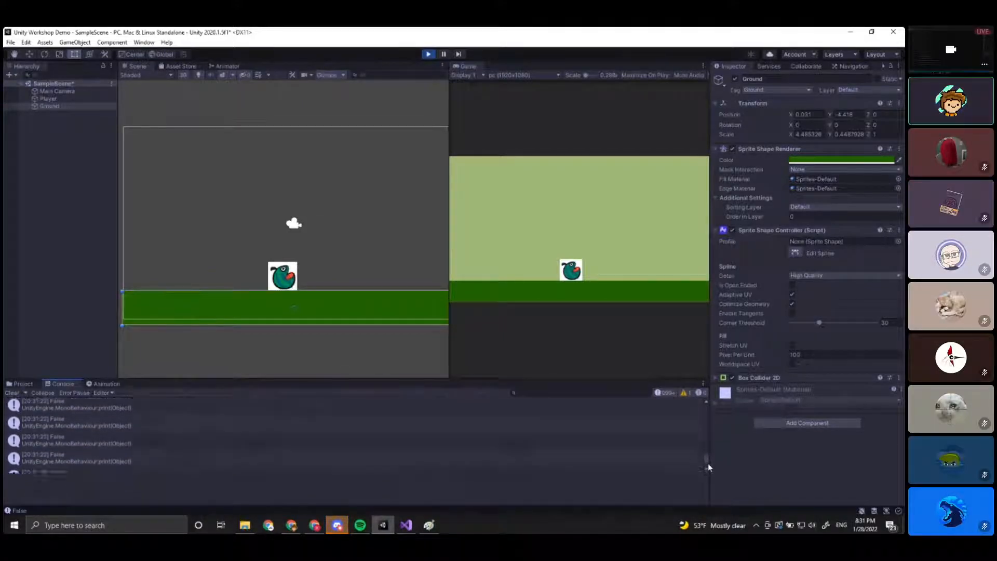
left_click(290, 279)
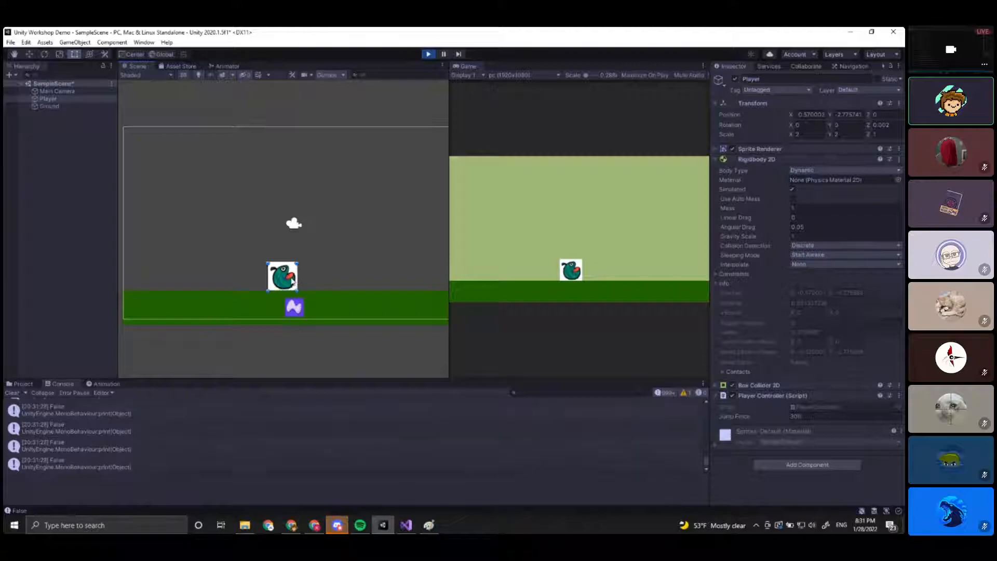
key("space")
key("Left")
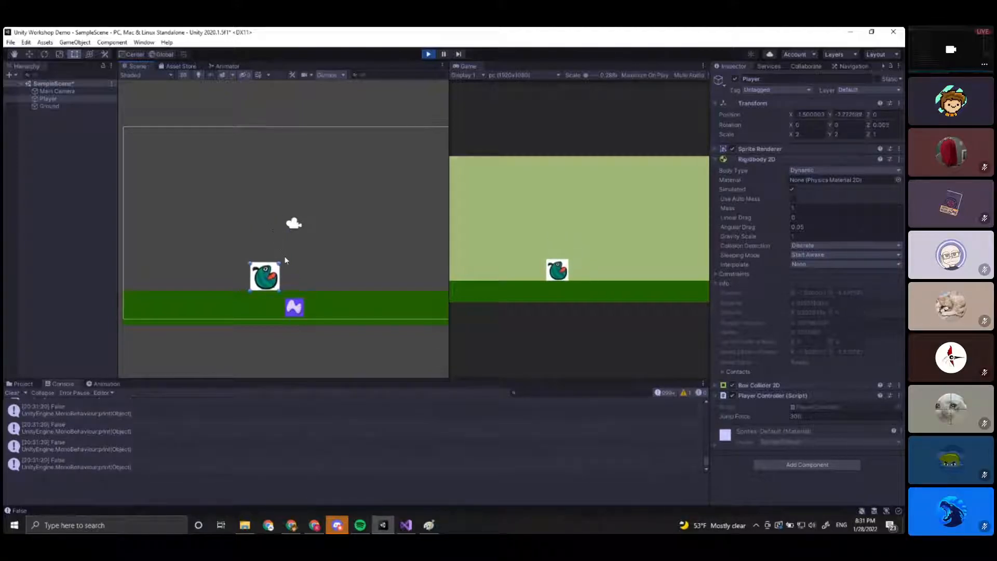
key("space")
key("Left")
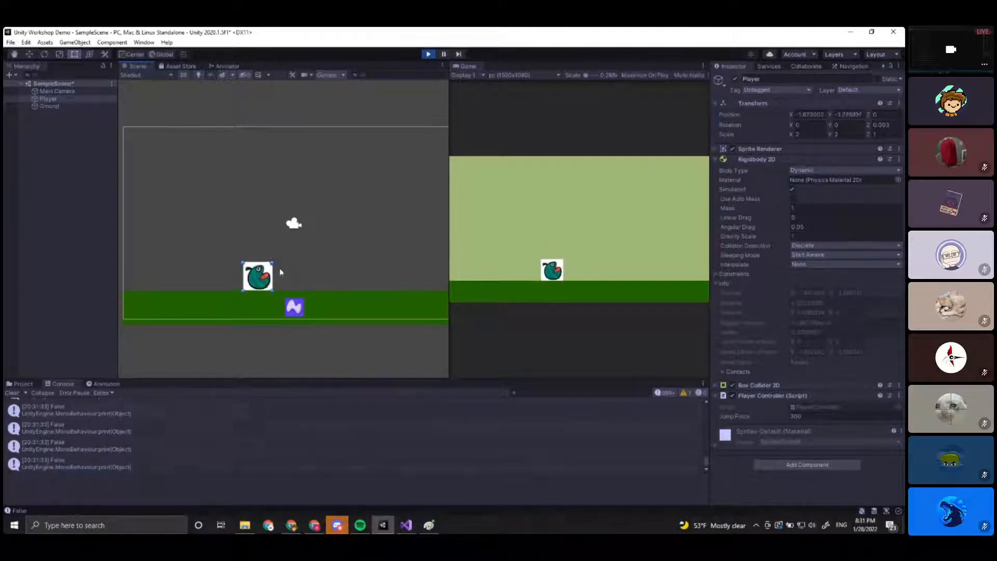
key("space")
key("Left")
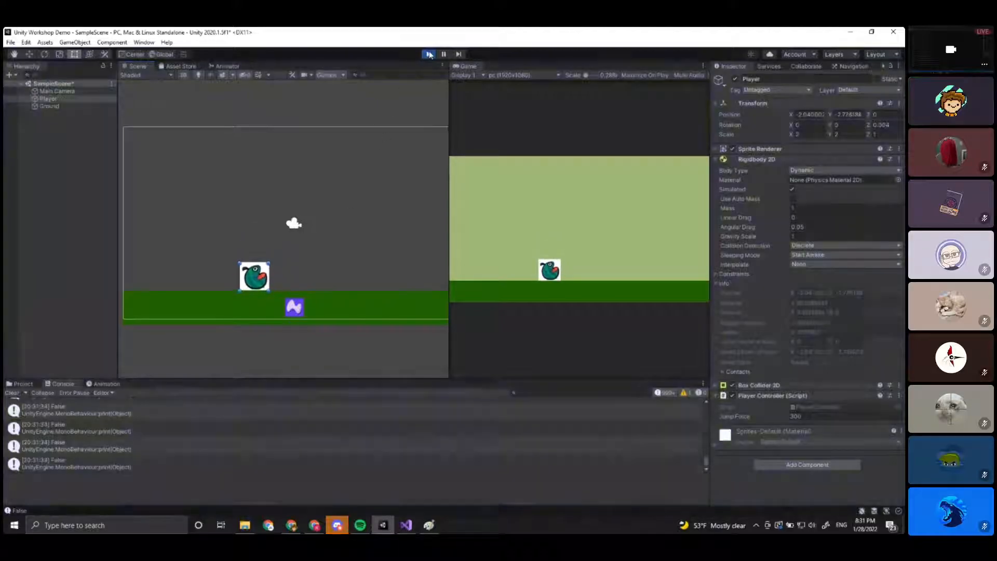
left_click(429, 54)
Check the canJump assignment in OnCollisionEnter, and inspect the Player and Ground objects' components in Unity.
left_click(406, 525)
left_click(105, 352)
left_click_drag(185, 341, 118, 341)
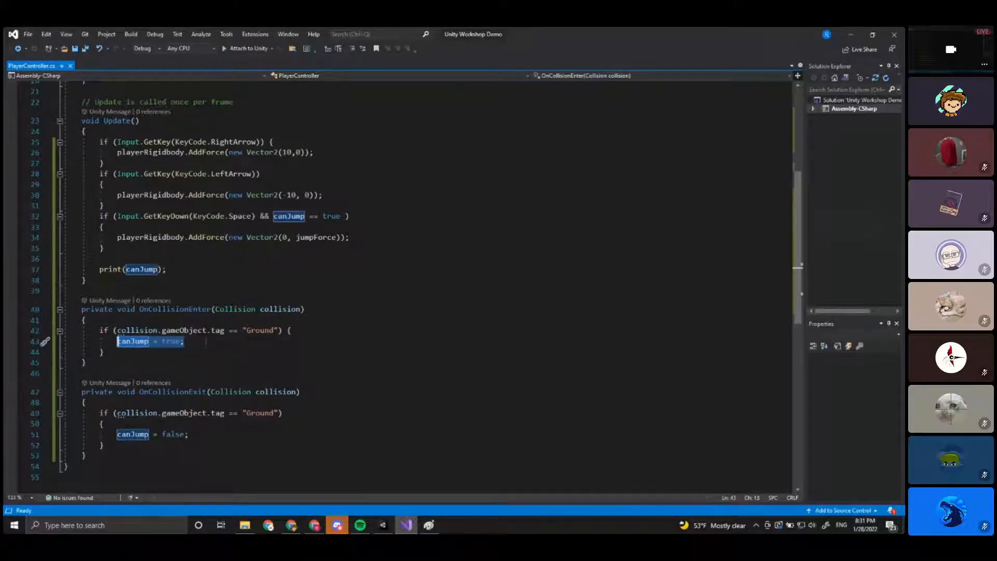
left_click(383, 525)
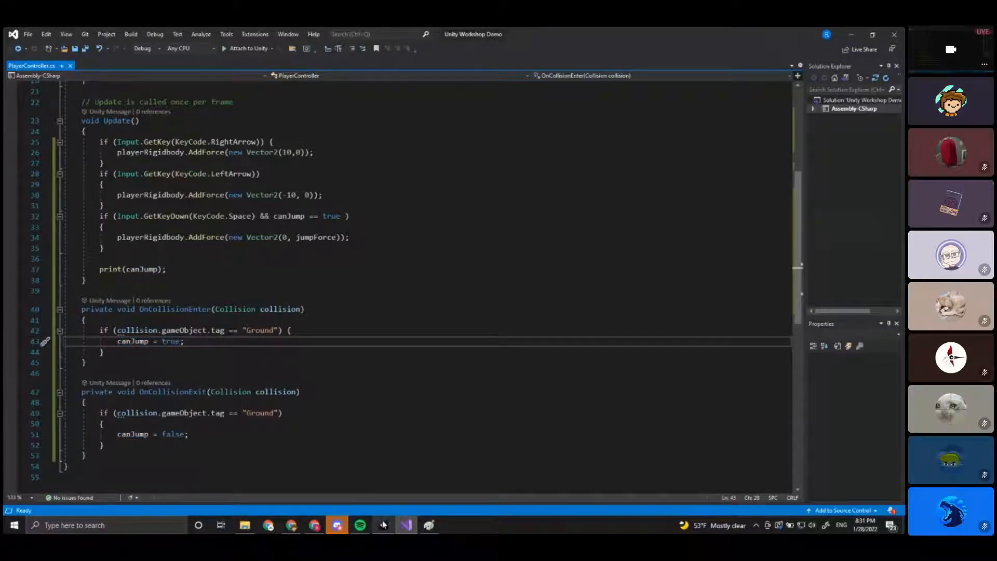
left_click(48, 107)
left_click(58, 99)
left_click(61, 107)
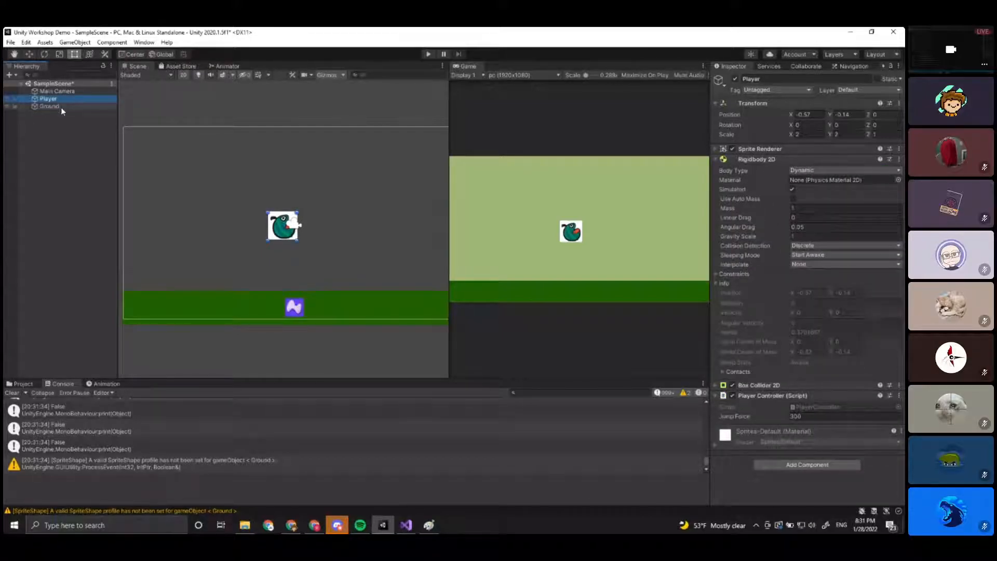
Return to Visual Studio, save the script again and examine the OnCollisionEnter and OnCollisionExit code for the jump problem.
left_click(405, 524)
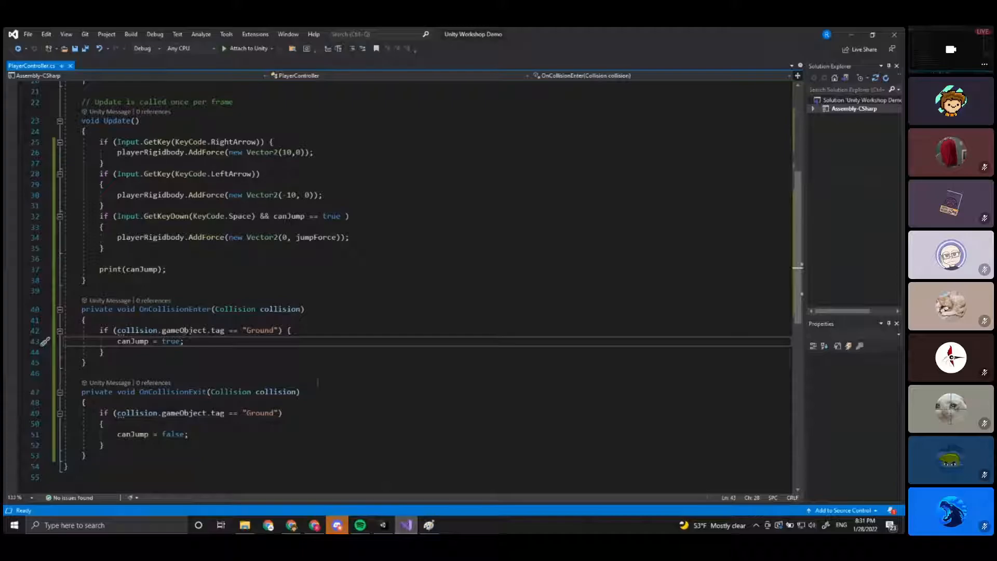
left_click(319, 381)
left_click(242, 341)
key("ctrl+s")
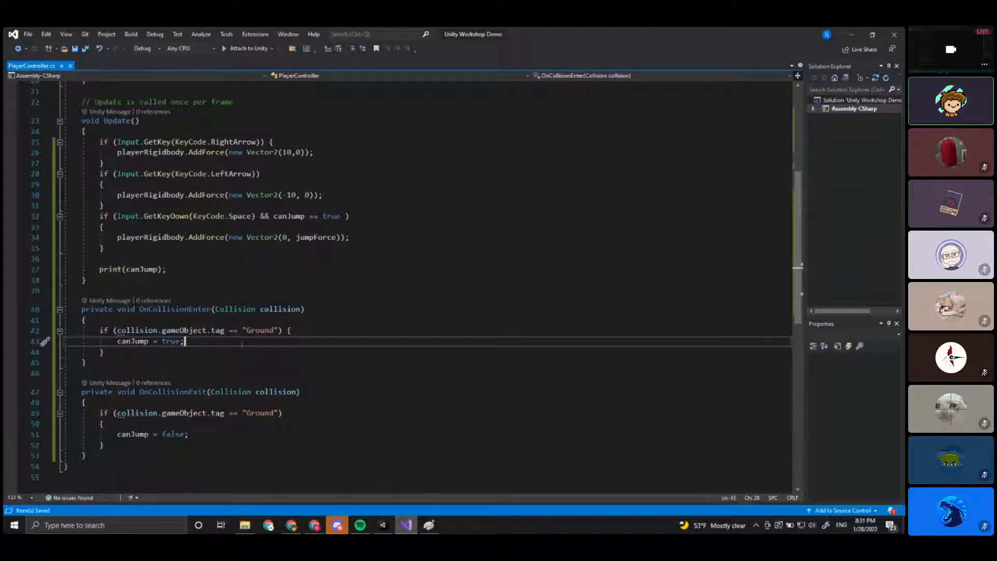
scroll(286, 401, "down", 1)
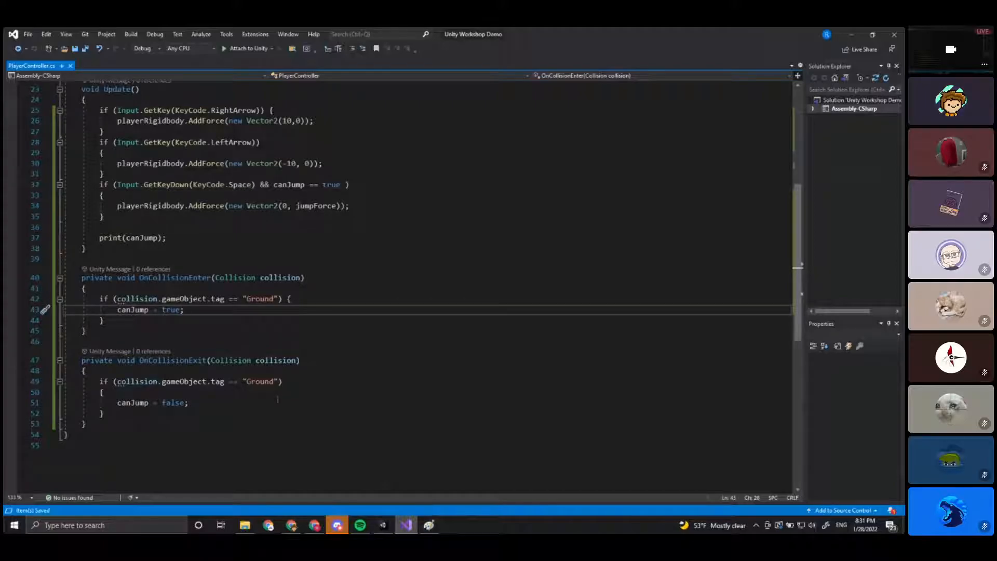
left_click(278, 399)
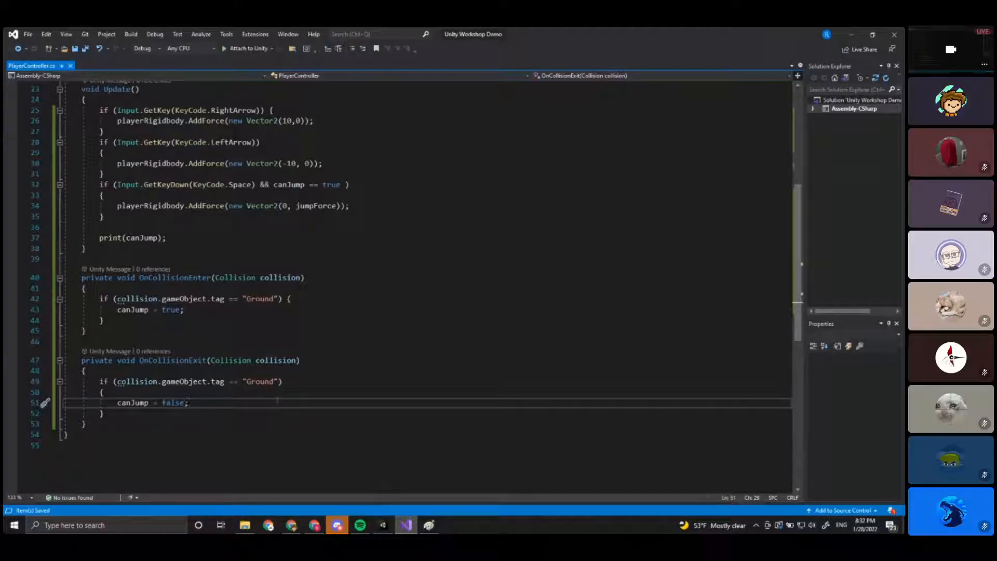
scroll(277, 398, "up", 1)
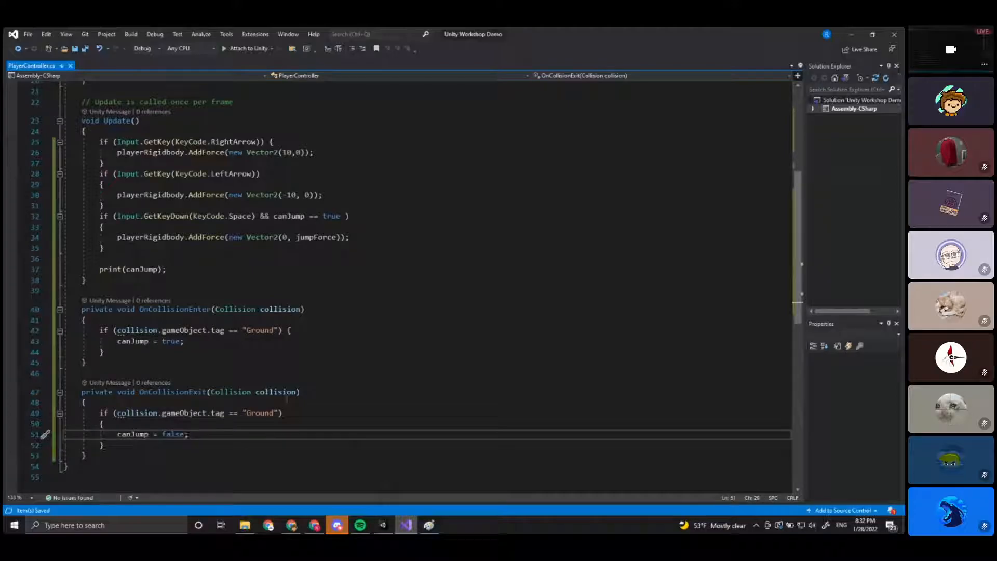
left_click(311, 392)
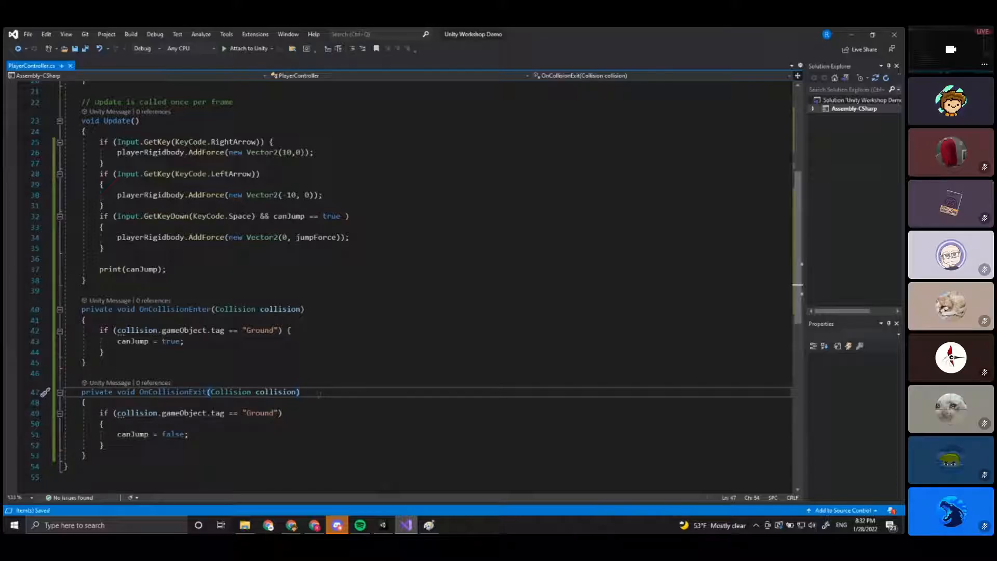
left_click(286, 435)
scroll(324, 402, "up", 1)
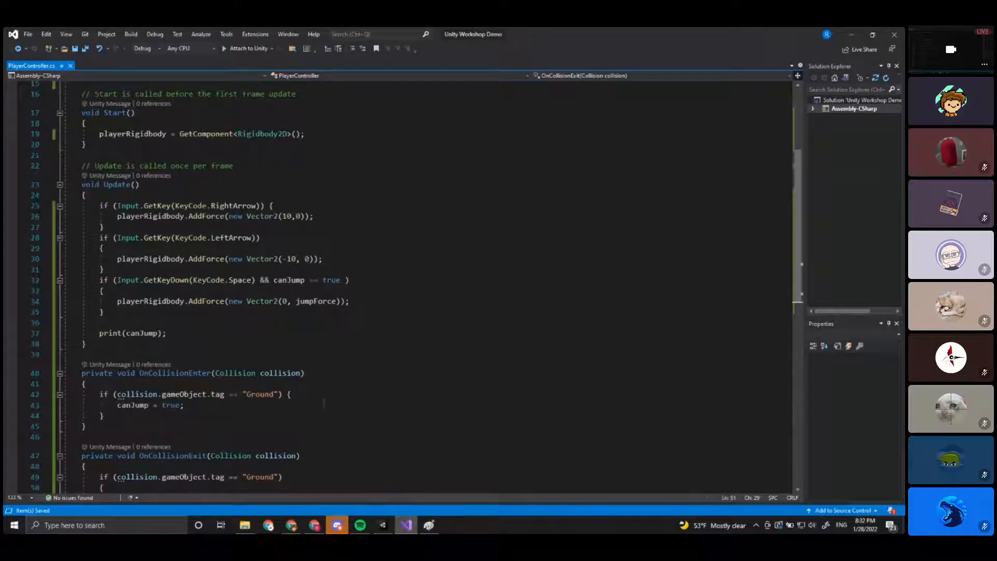
Examine the Space jump condition in Update and the tag checks and canJump assignments in OnCollisionEnter and OnCollisionExit.
scroll(324, 403, "down", 1)
left_click_drag(261, 248, 346, 249)
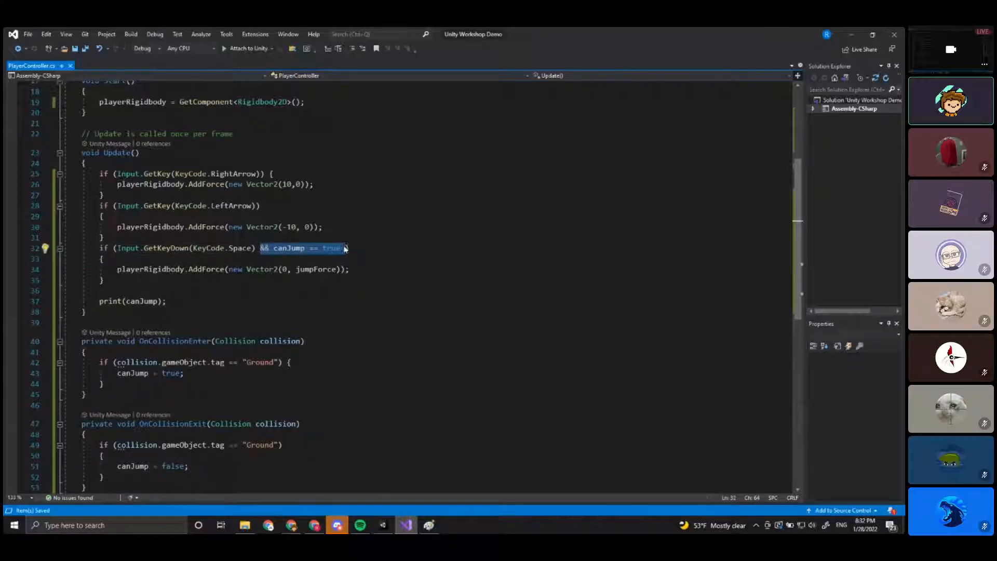
scroll(288, 295, "down", 1)
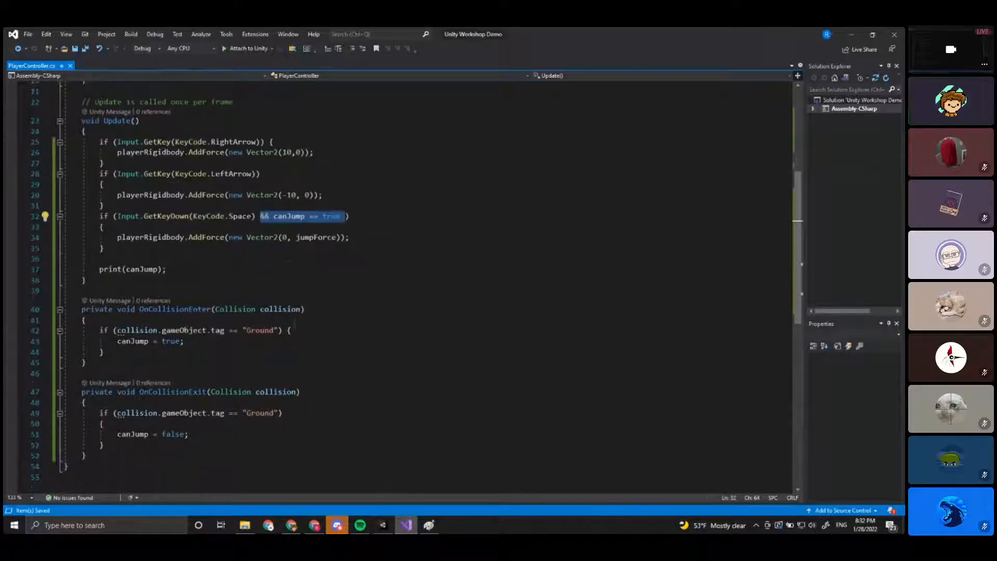
left_click_drag(305, 309, 74, 309)
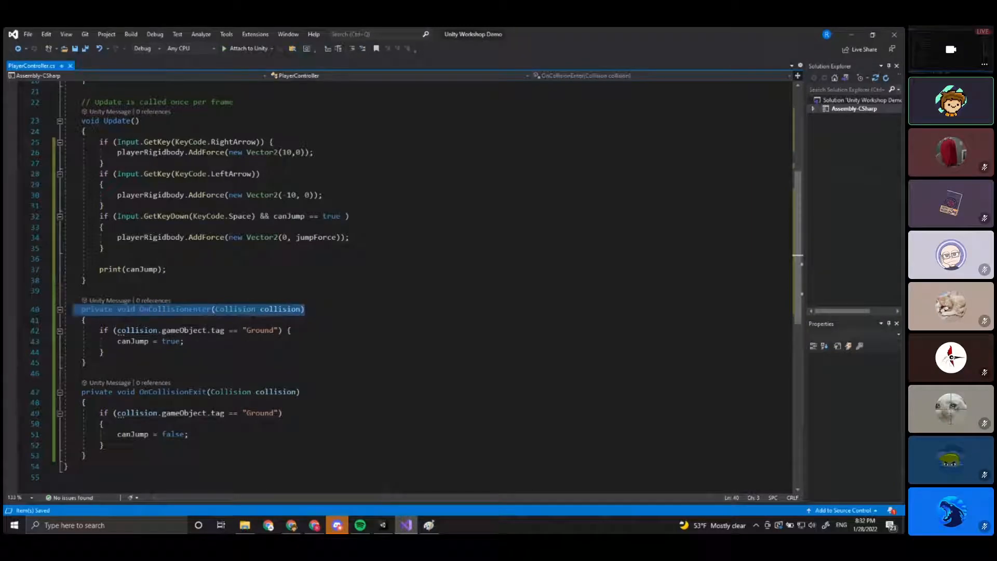
left_click_drag(279, 330, 82, 320)
left_click_drag(184, 341, 135, 341)
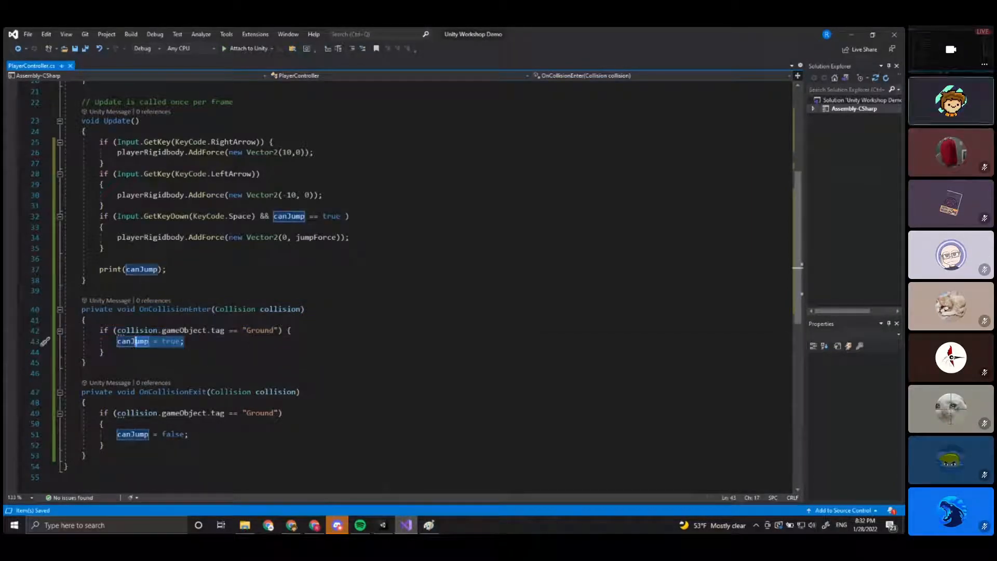
left_click(189, 434)
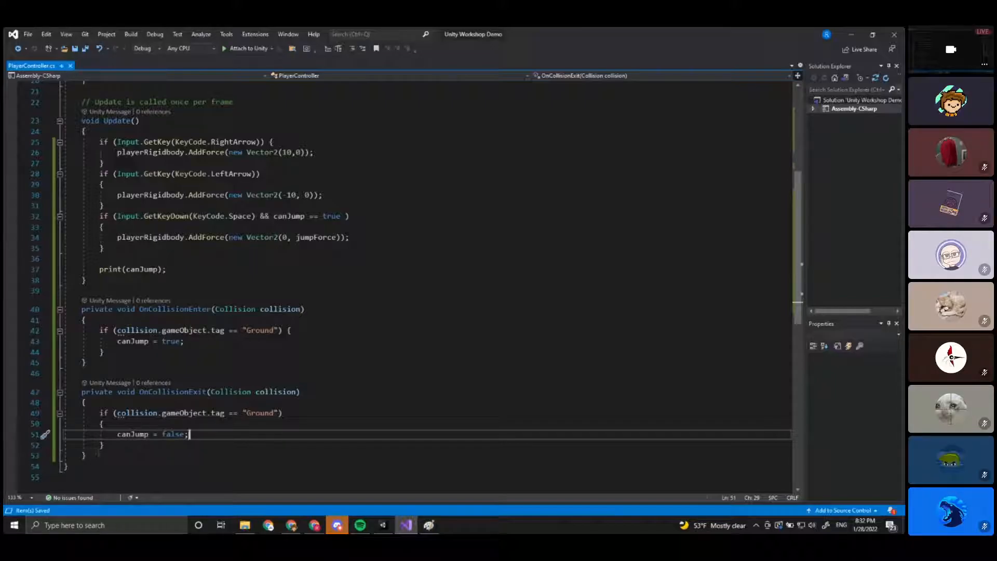
key("alt+Tab")
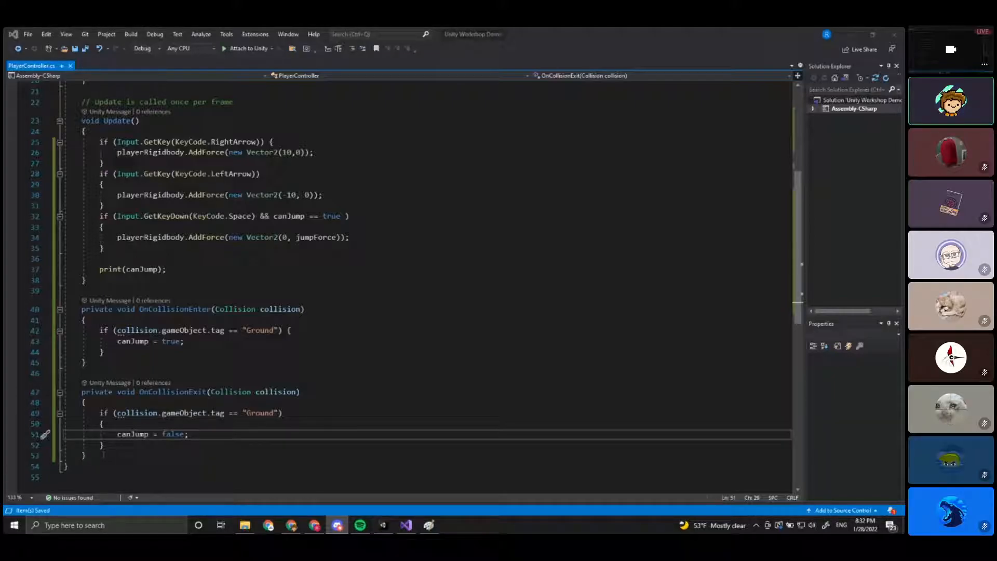
Comment out the whole OnCollisionExit method with a /* */ block and save the script.
left_click(83, 373)
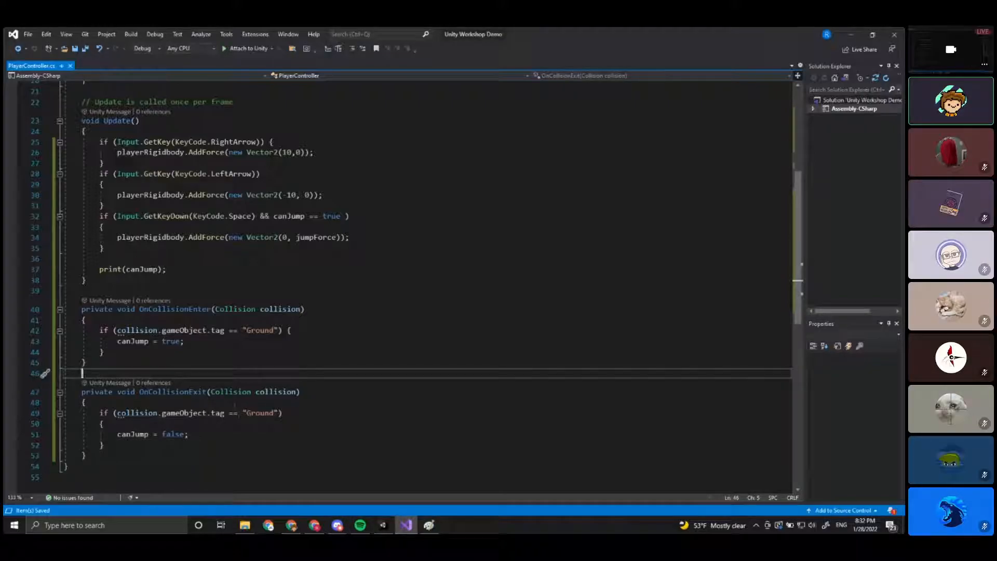
type("/*")
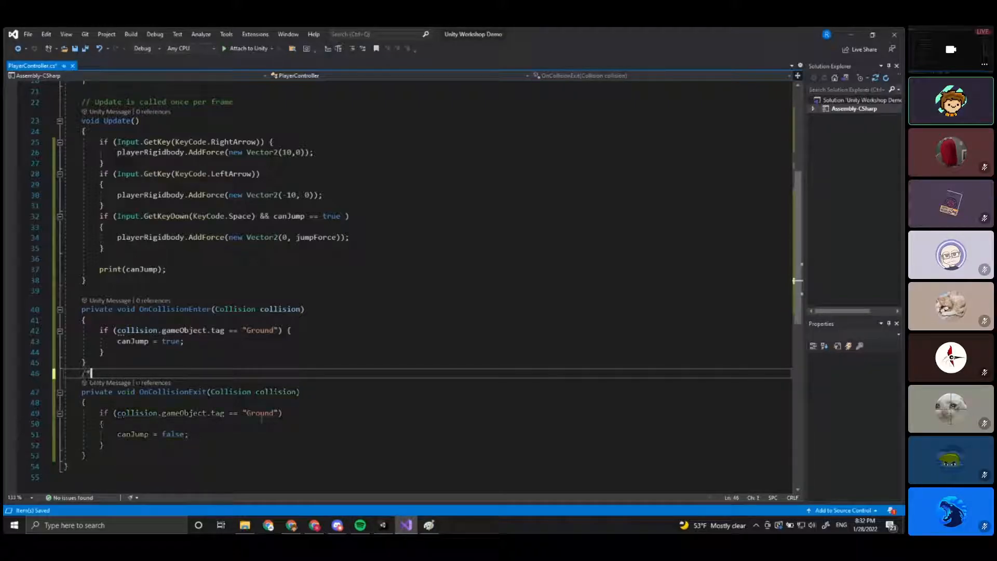
left_click(115, 457)
key("Return")
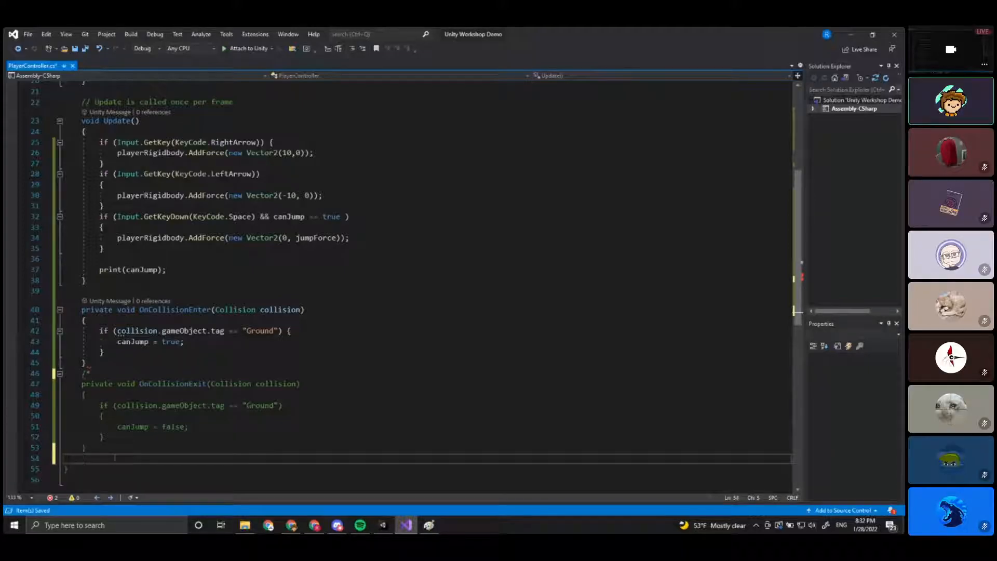
type("*/")
scroll(91, 458, "down", 1)
left_click(89, 341)
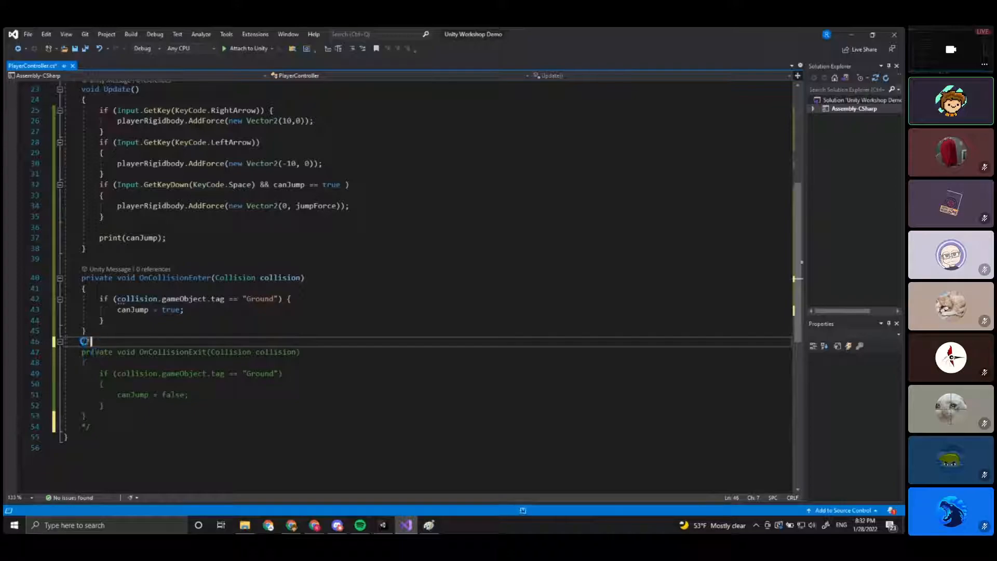
key("ctrl+s")
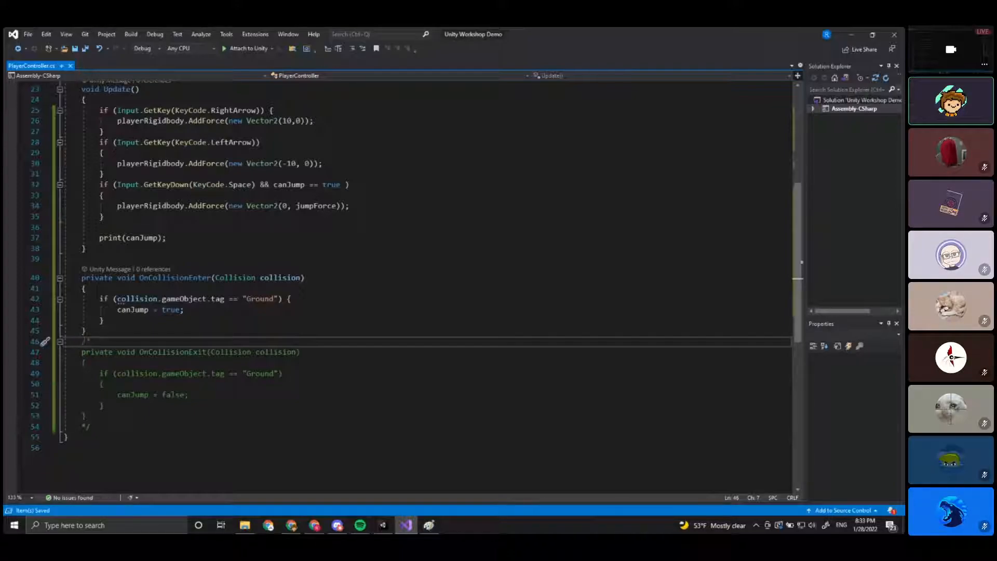
key("Down")
key("Down")
key("Down")
key("Down")
key("Down")
key("Down")
key("Down")
key("Down")
key("Down")
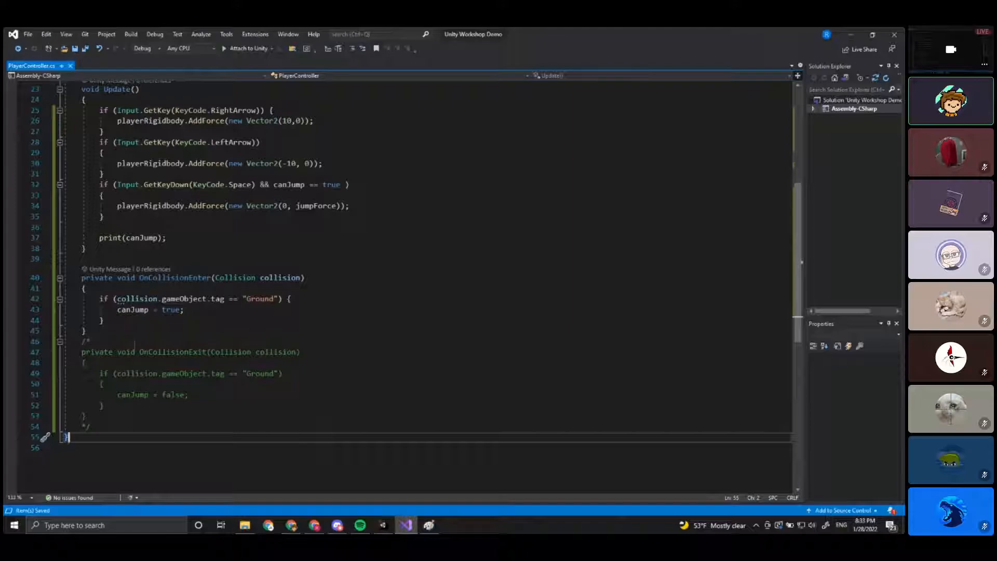
left_click(81, 278)
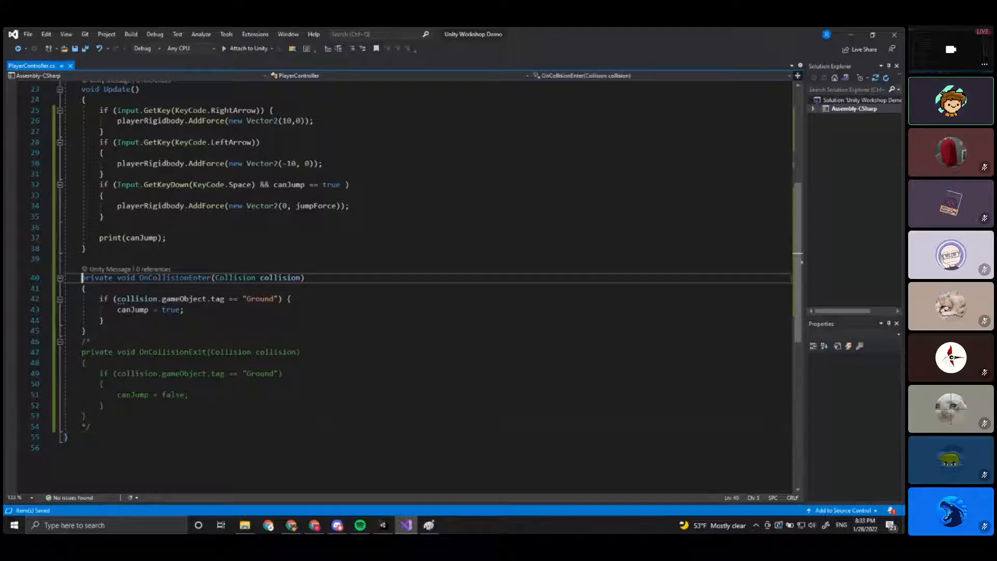
type("//")
key("Down")
key("Home")
type("//")
key("Down")
type("//")
key("ctrl+z")
key("ctrl+z")
key("ctrl+z")
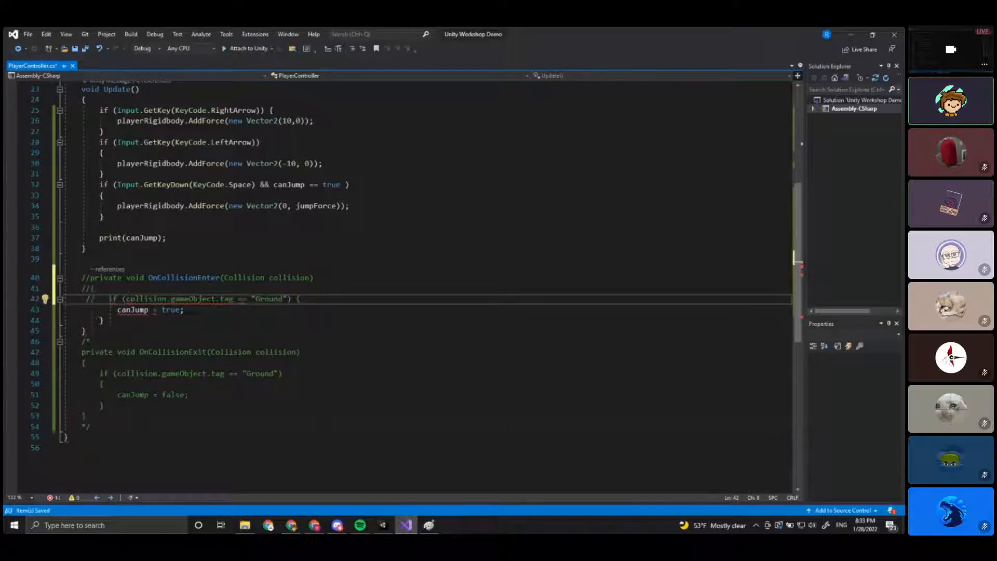
left_click(292, 320)
left_click(330, 270)
Add print("WE TOUCHED GROUND!"); below canJump = true; in OnCollisionEnter and save the script.
scroll(331, 269, "up", 1)
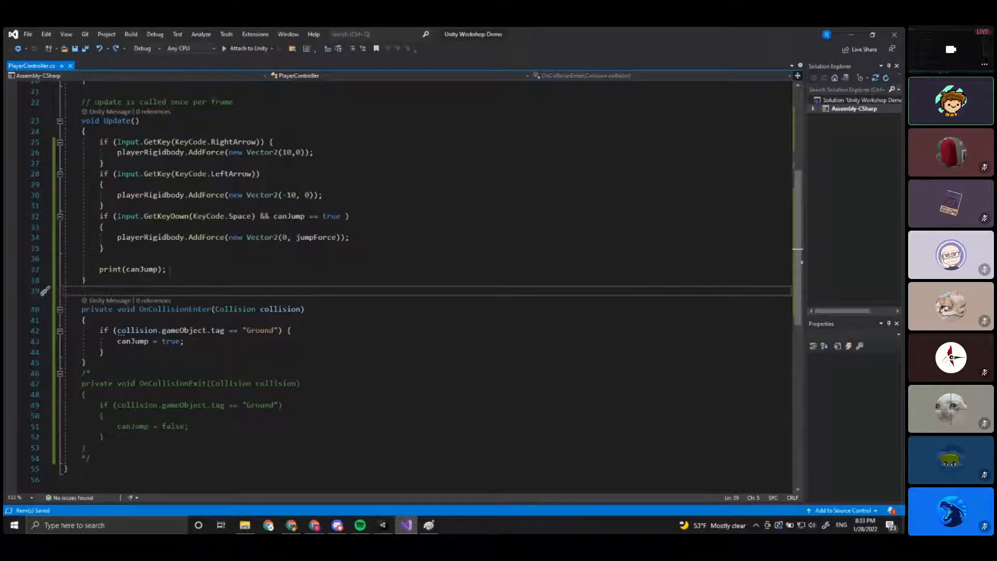
left_click(219, 340)
key("Return")
type("print()")
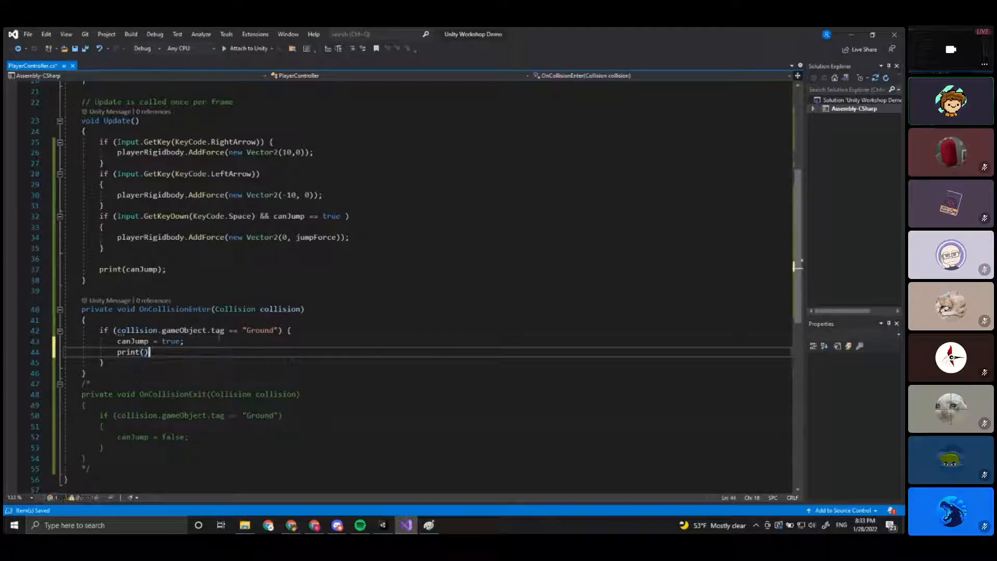
type(";")
key("Left")
key("Left")
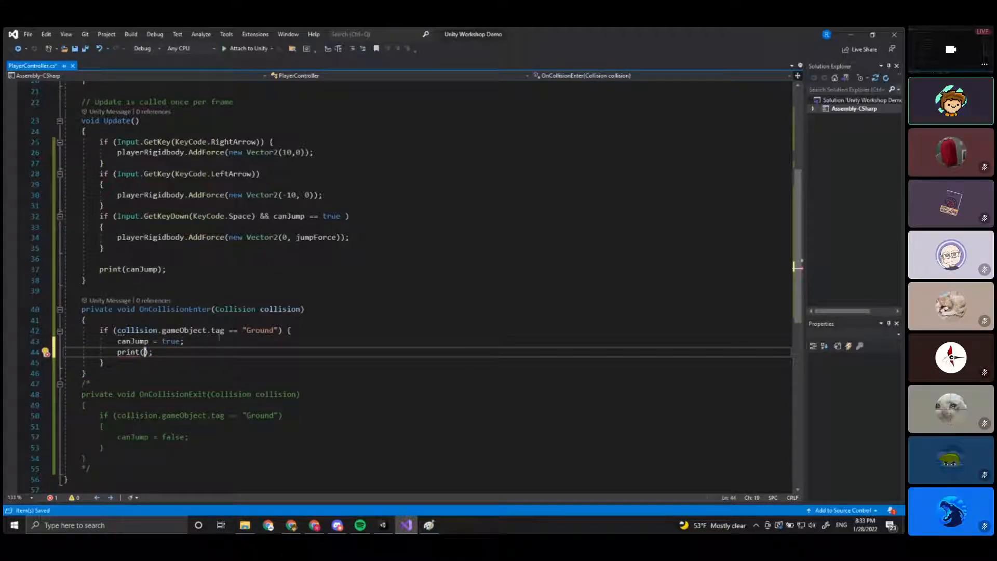
type("\"")
left_click(149, 352)
type("WE TOUCHED GROUND!")
key("ctrl+s")
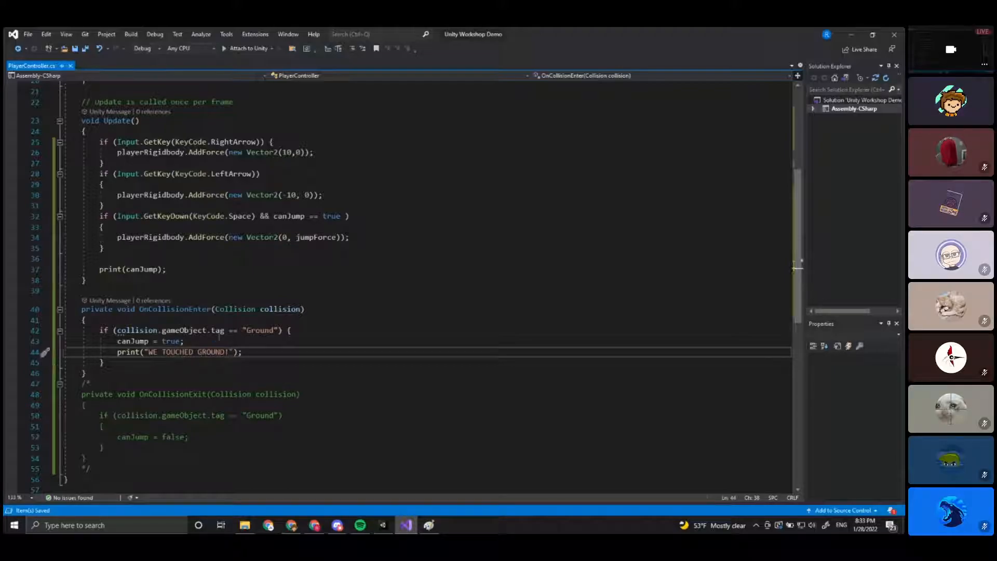
Remove the print(canJump); line from the end of Update and save the script.
left_click_drag(191, 270, 190, 253)
key("BackSpace")
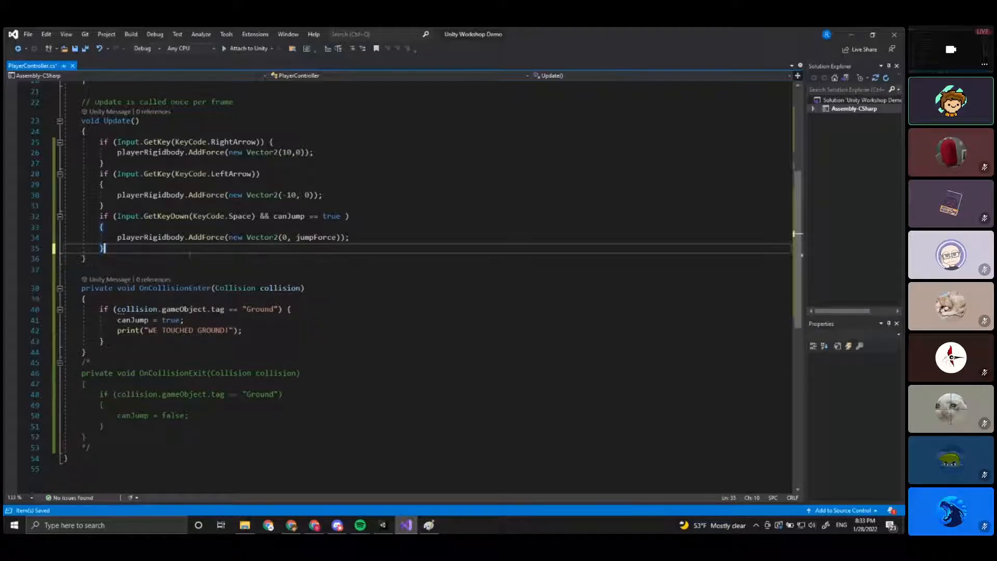
key("ctrl+s")
left_click(254, 330)
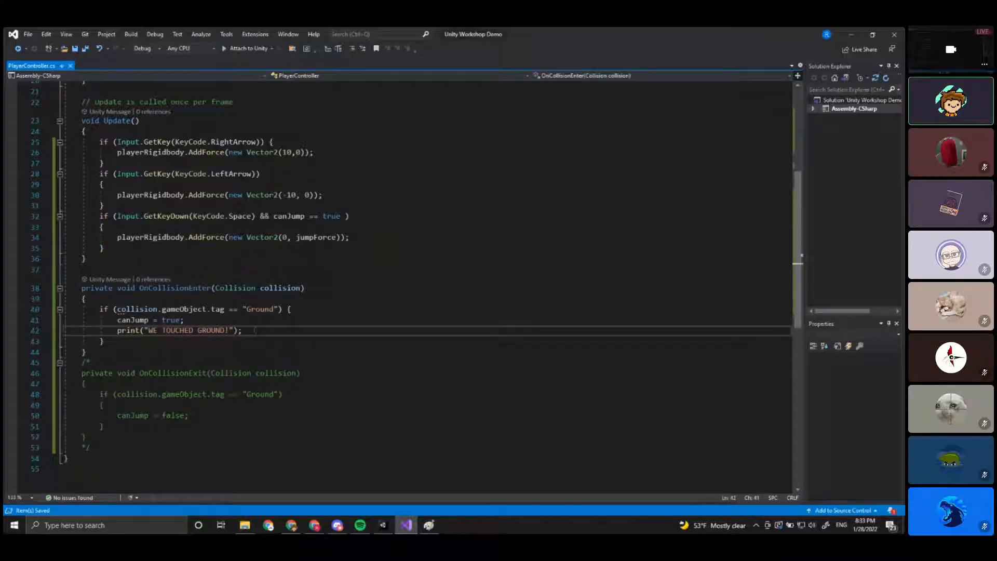
Switch to Unity, clear the Console messages and select the Player object.
left_click(384, 525)
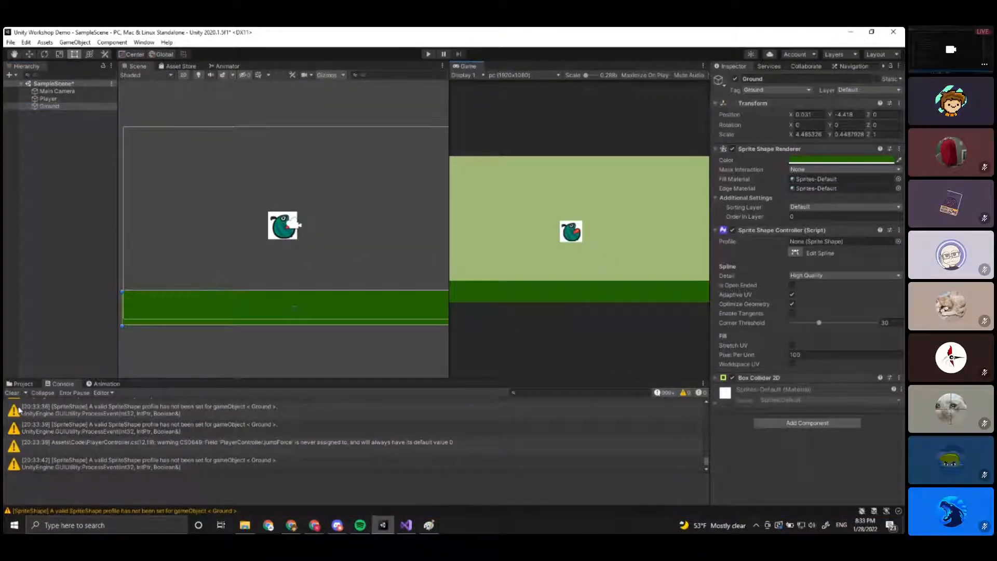
scroll(173, 452, "down", 1)
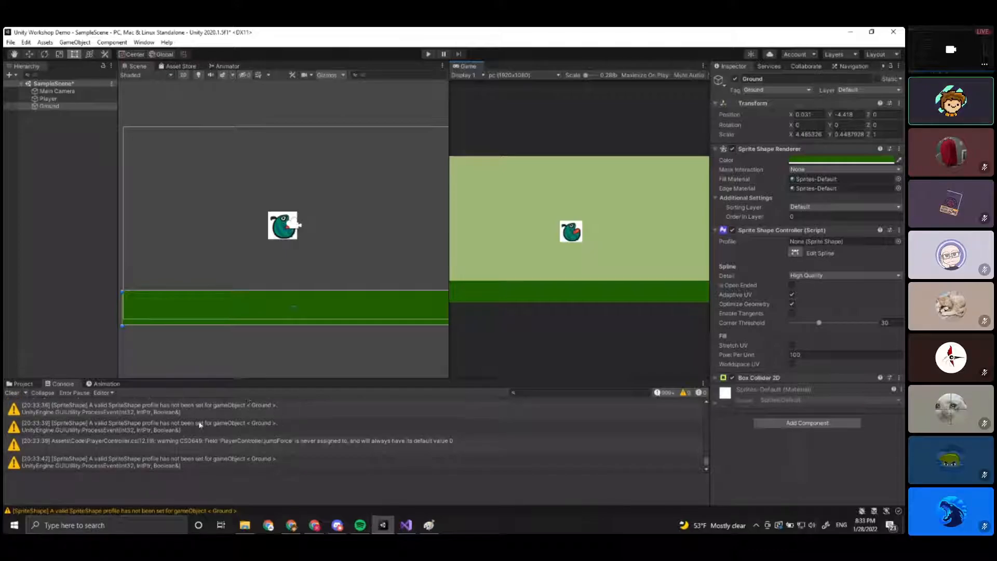
scroll(213, 414, "up", 3)
left_click(13, 393)
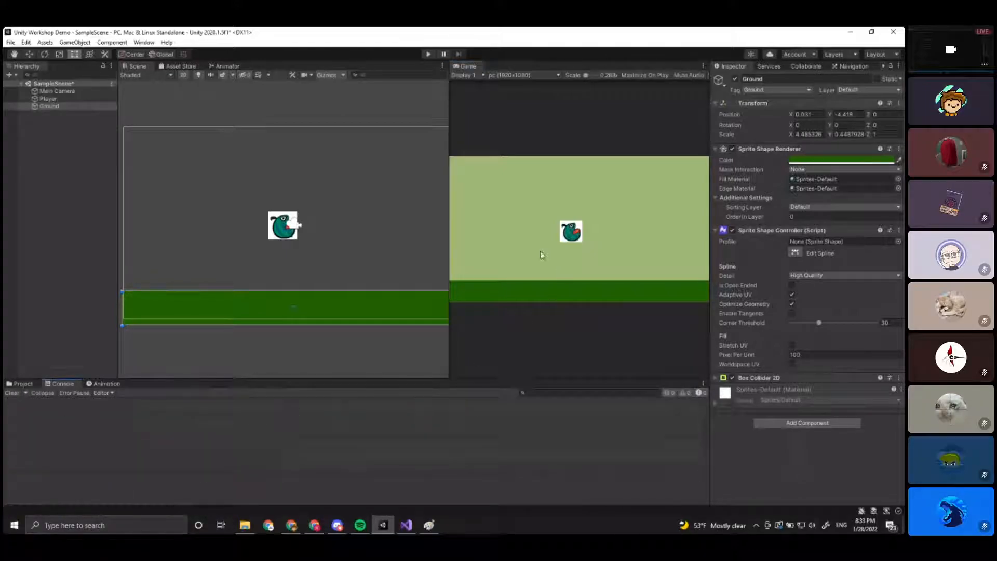
left_click(48, 98)
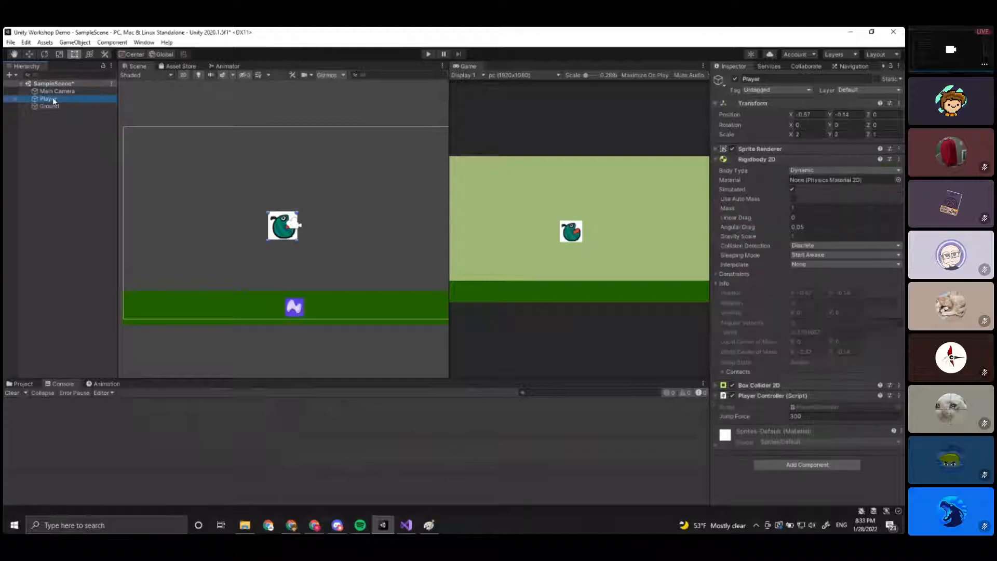
Run the game, try moving left and jumping while checking the Console for the ground message, and stop it.
left_click(428, 54)
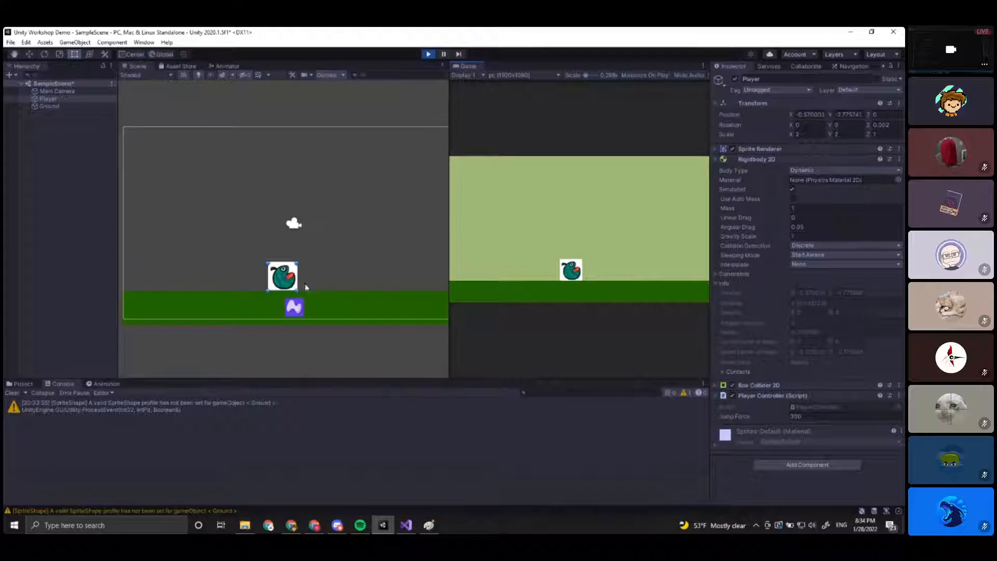
key("space")
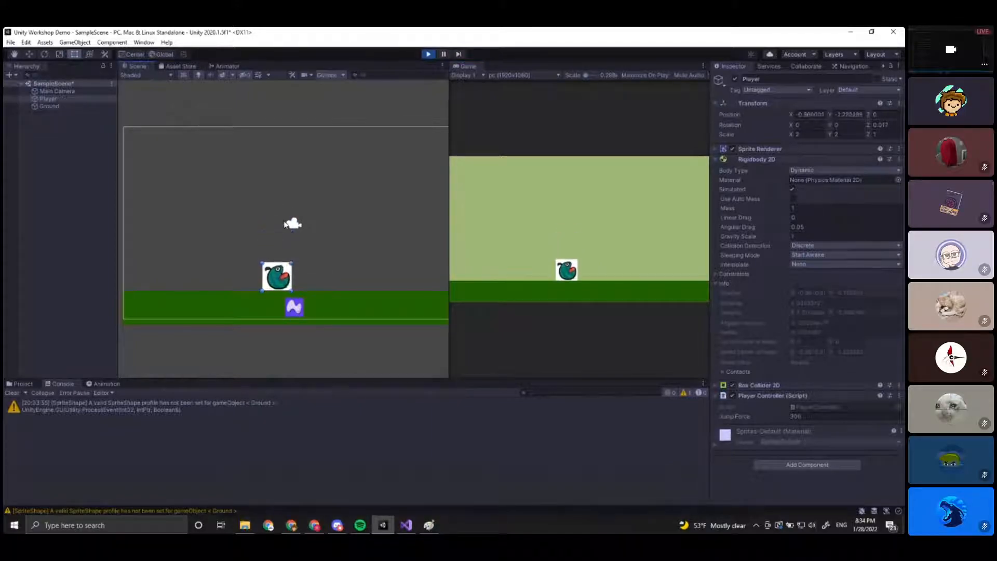
key("space")
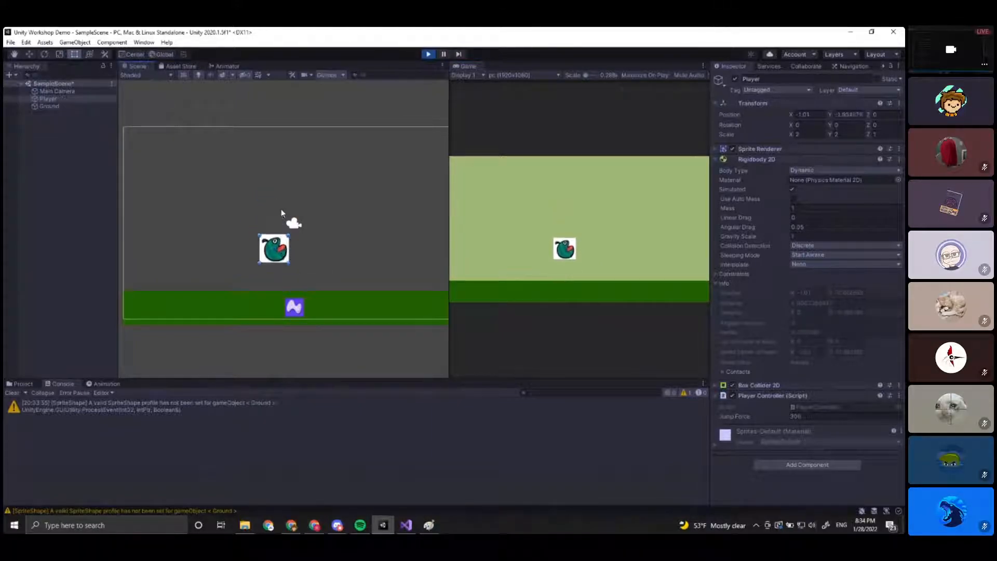
key("space")
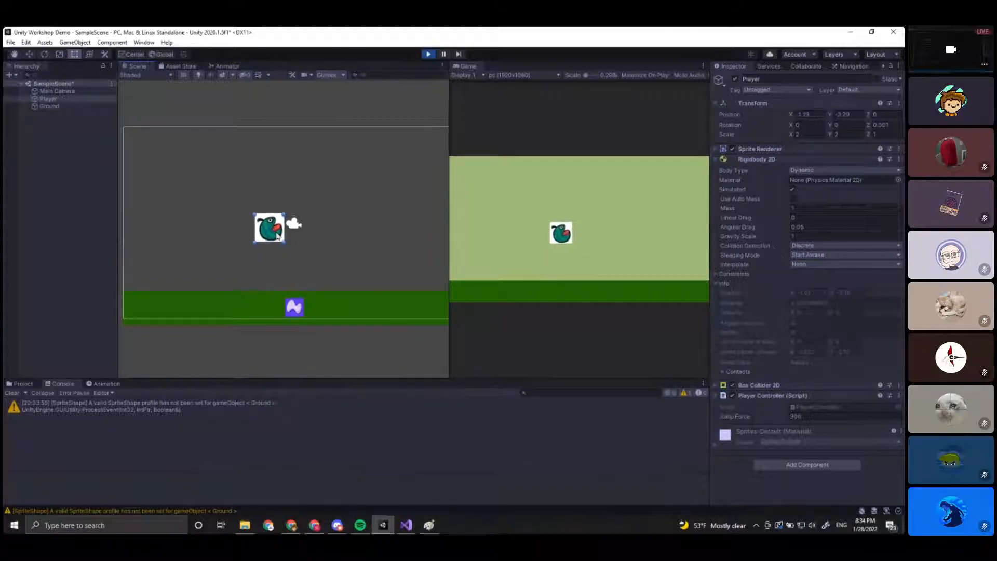
key("space")
key("a")
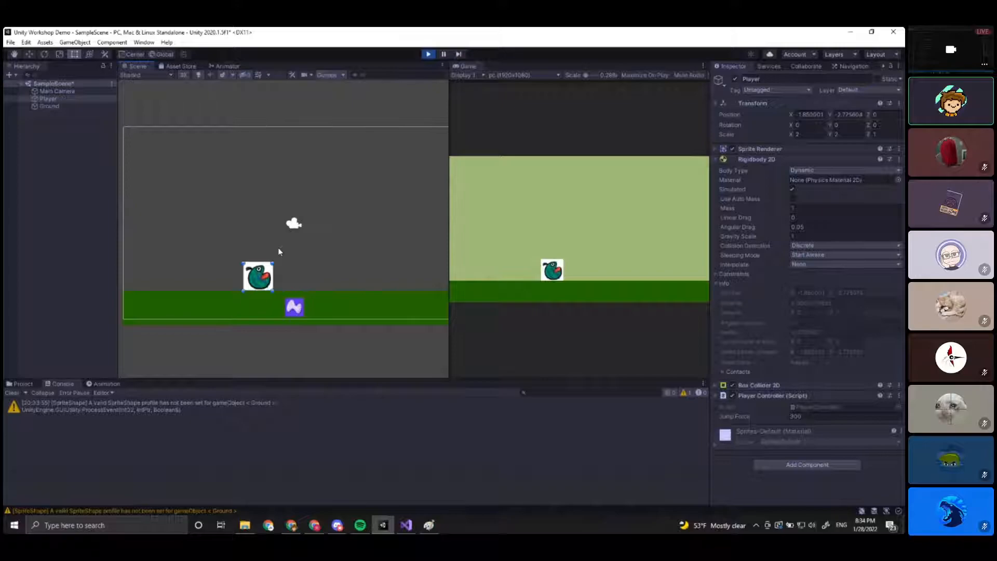
key("space")
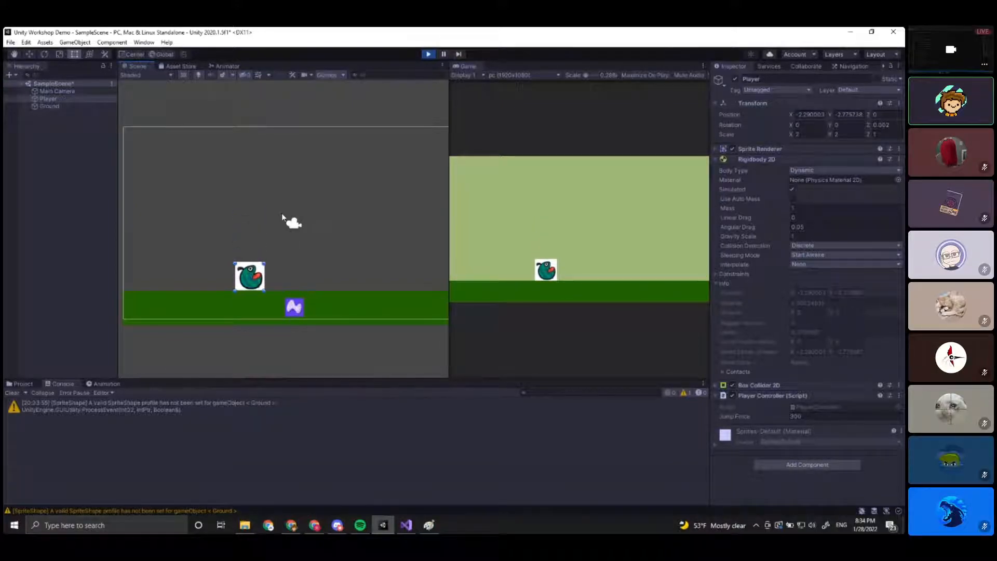
left_click(428, 54)
Check the Ground object's tag, and compare the collider components of the Player and Ground objects.
left_click(82, 107)
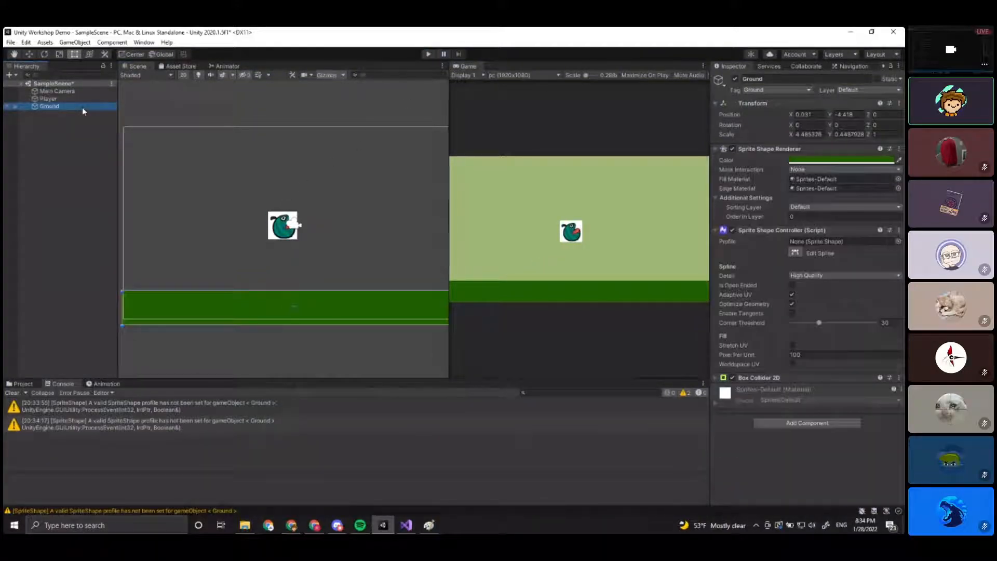
left_click(765, 90)
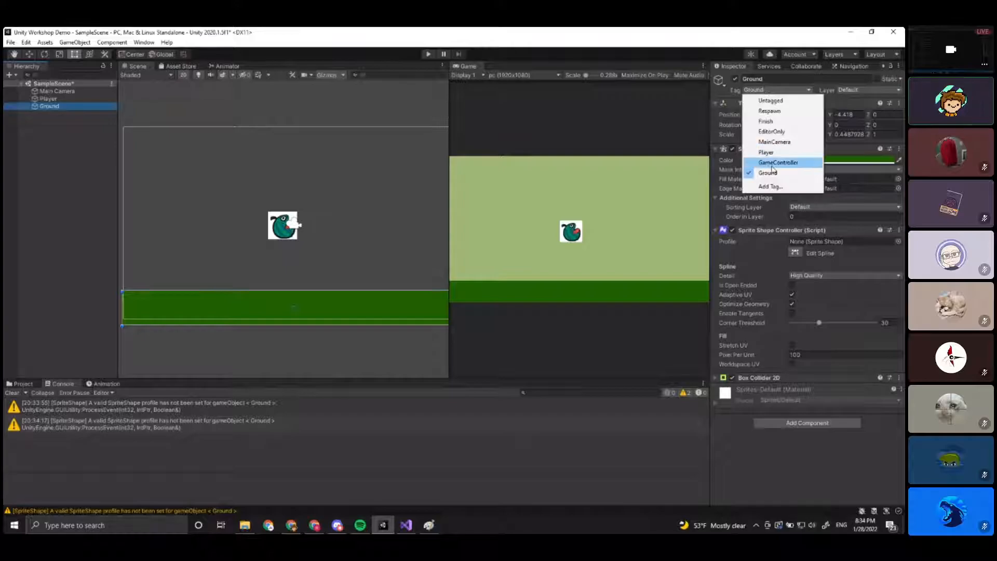
left_click(62, 108)
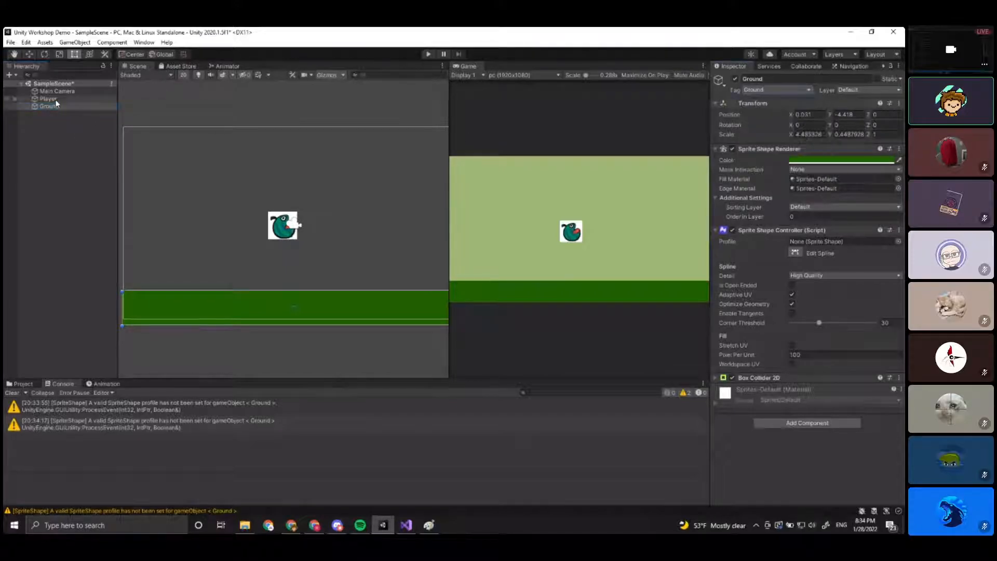
left_click(67, 99)
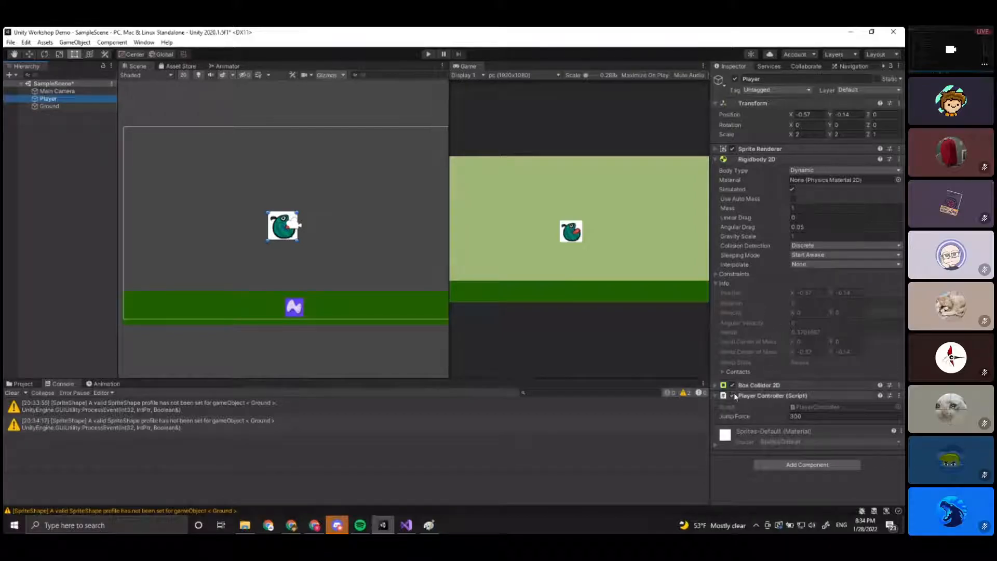
left_click(77, 106)
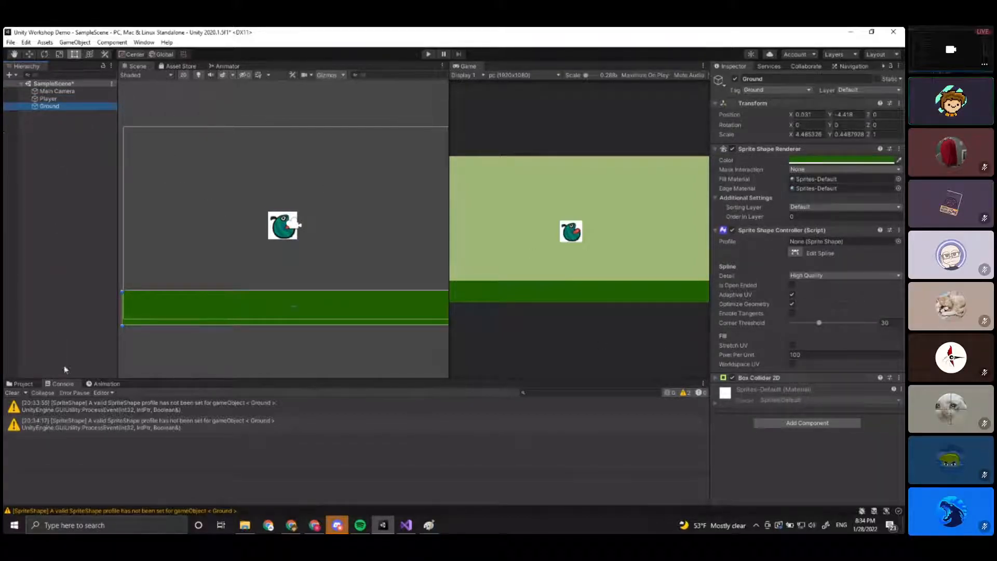
Switch to Visual Studio, delete the blank line above OnCollisionEnter in the PlayerController script, and save it.
left_click(34, 385)
left_click(406, 525)
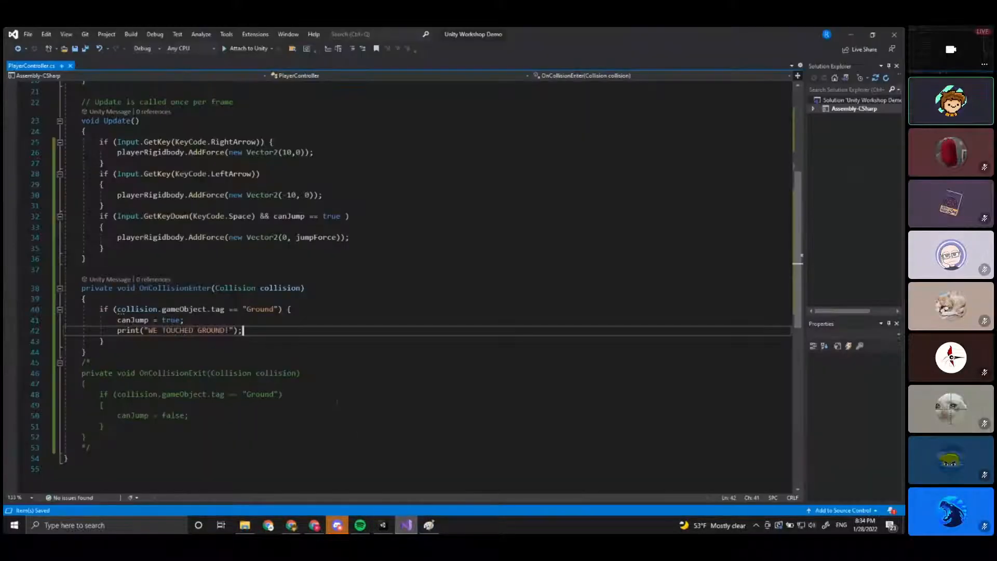
scroll(358, 398, "up", 1)
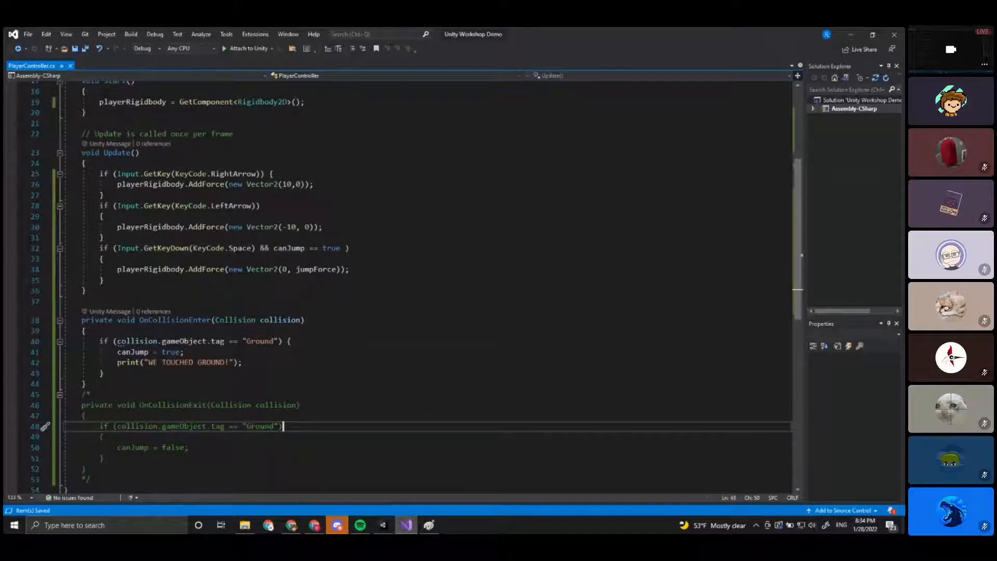
left_click(202, 351)
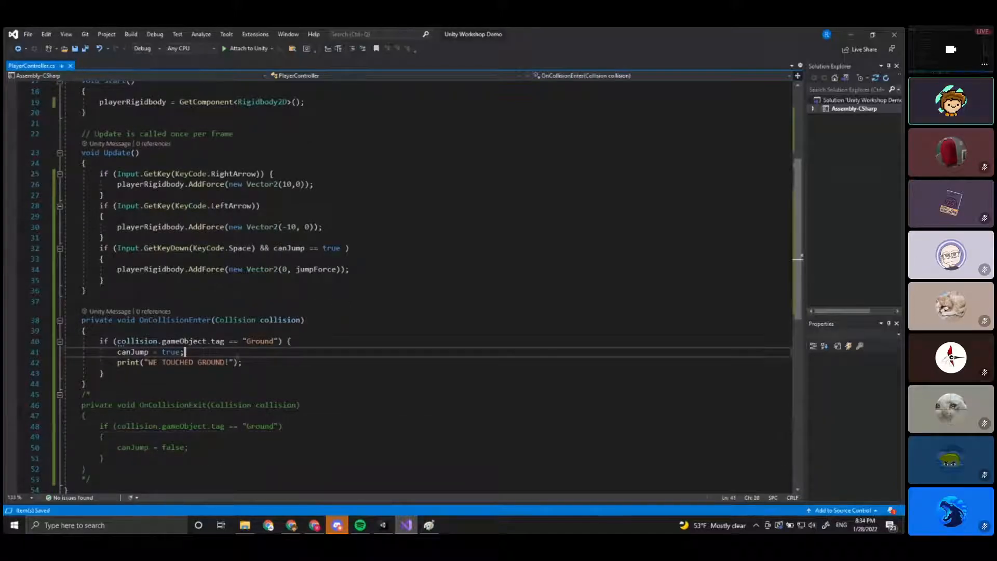
left_click_drag(148, 302, 140, 292)
key("BackSpace")
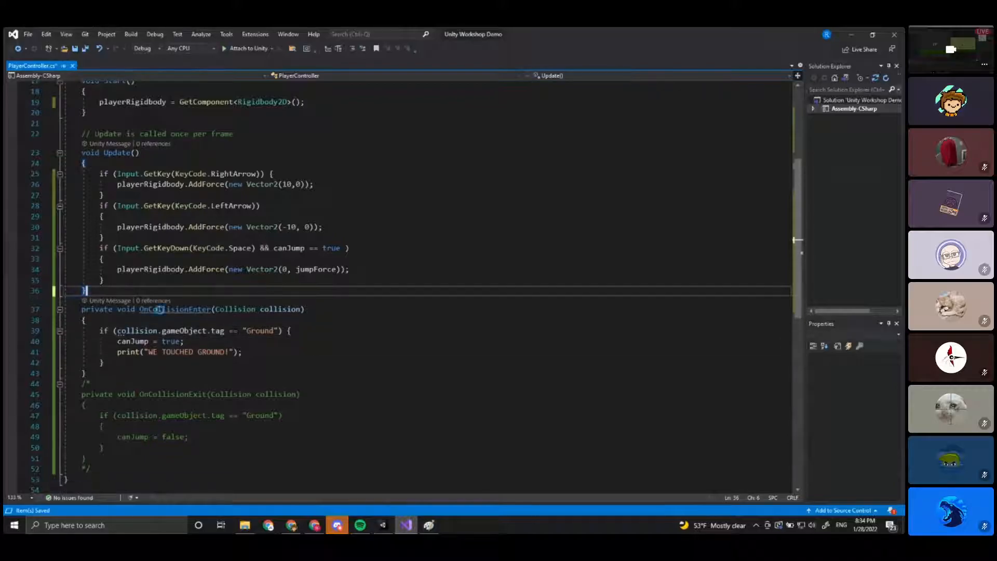
scroll(167, 317, "up", 1)
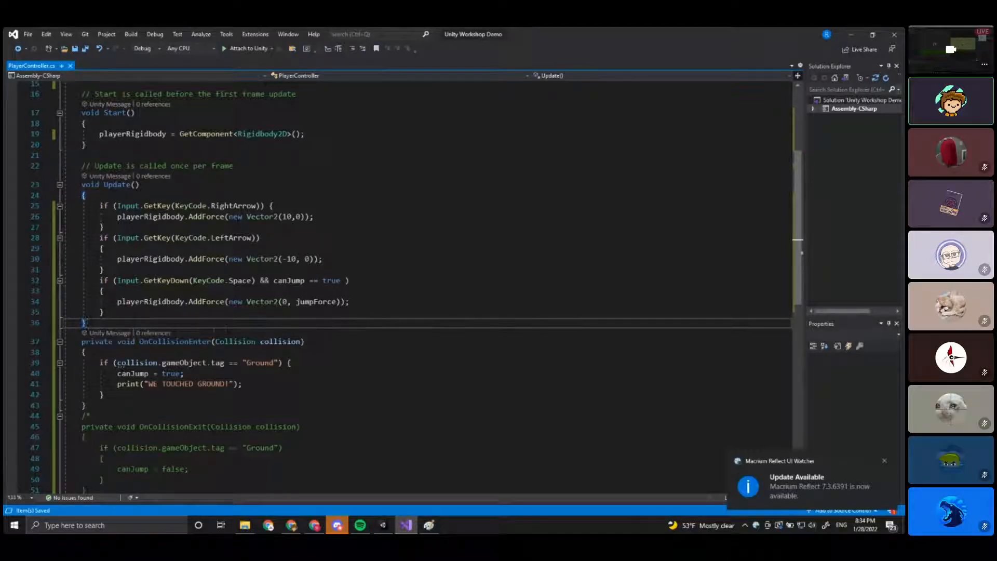
Switch to Unity and raise the top edge of the Ground's Box Collider 2D above the sprite, giving a Y size of about 4.82.
left_click(383, 524)
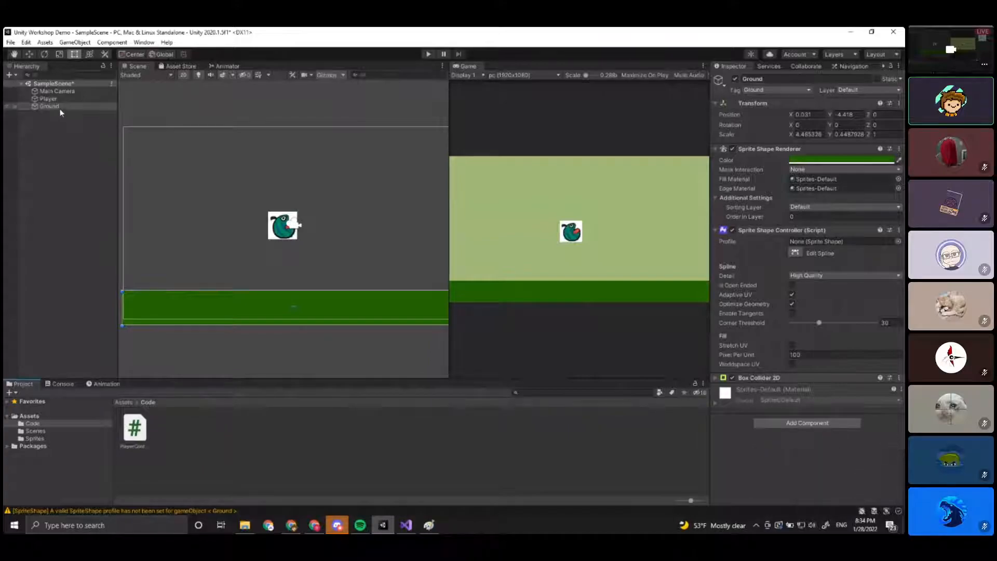
left_click(49, 98)
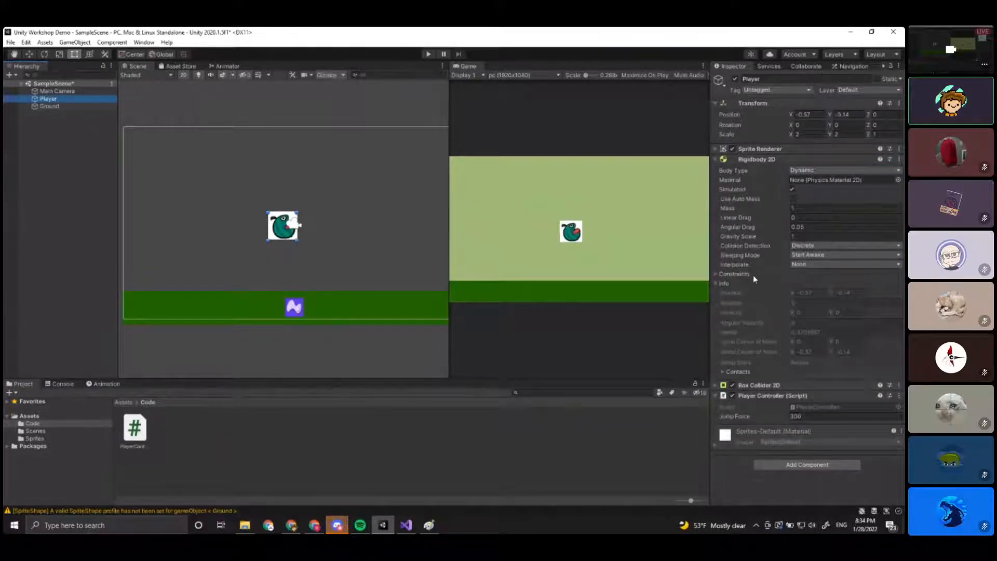
scroll(315, 235, "up", 2)
left_click(339, 311)
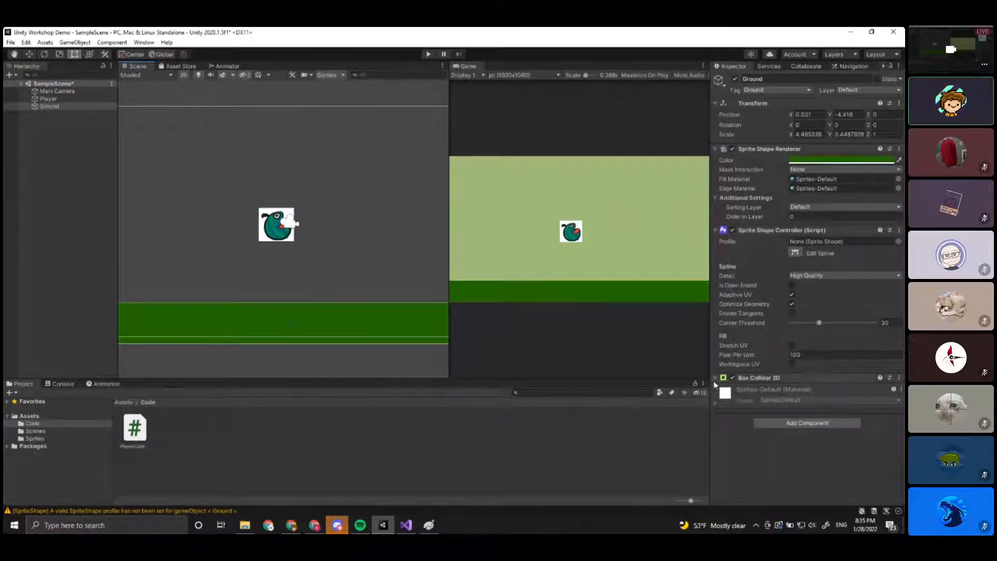
left_click(716, 378)
scroll(727, 384, "down", 1)
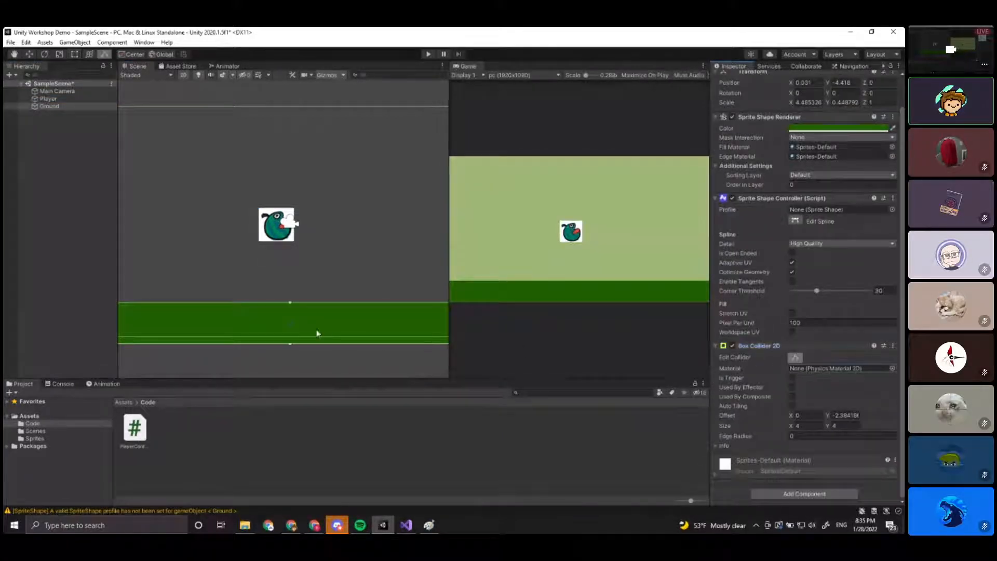
left_click_drag(290, 302, 294, 294)
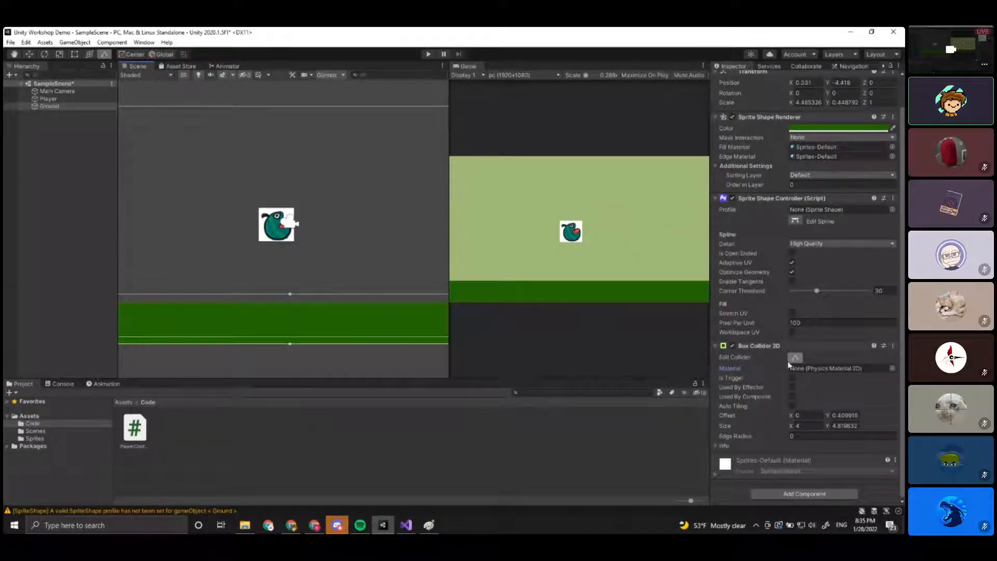
Run the game with the Console showing, try lifting the Player off the ground in the Scene view, and stop it.
left_click(58, 383)
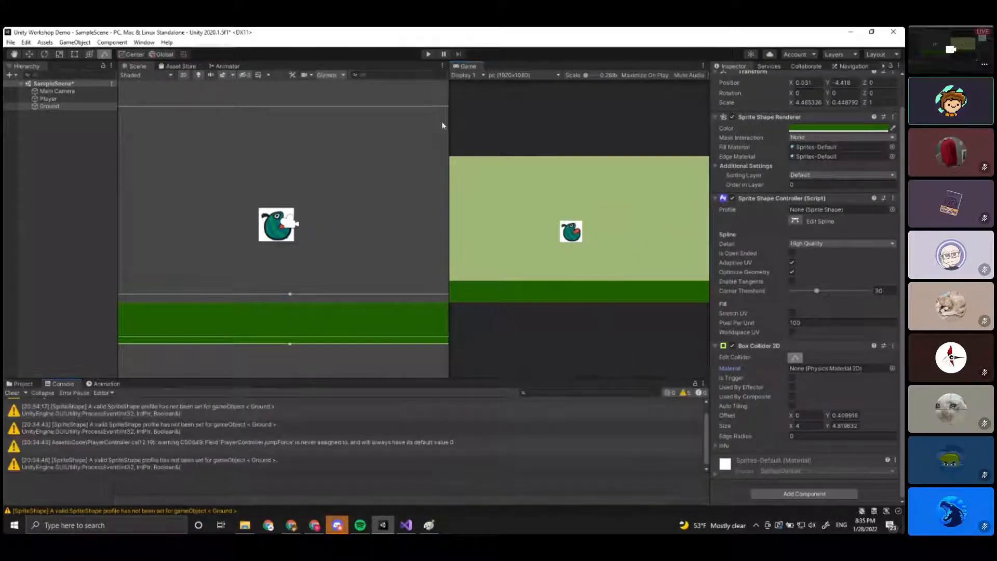
left_click(429, 55)
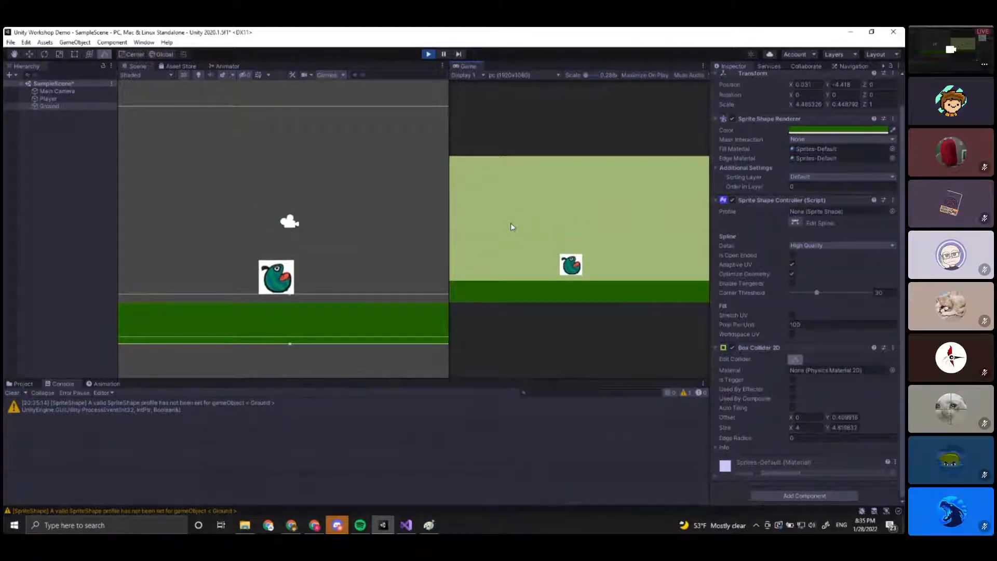
left_click(290, 277)
mouse_move(285, 259)
left_mouse_down()
mouse_move(291, 161)
mouse_move(290, 248)
left_mouse_up()
left_click(278, 277)
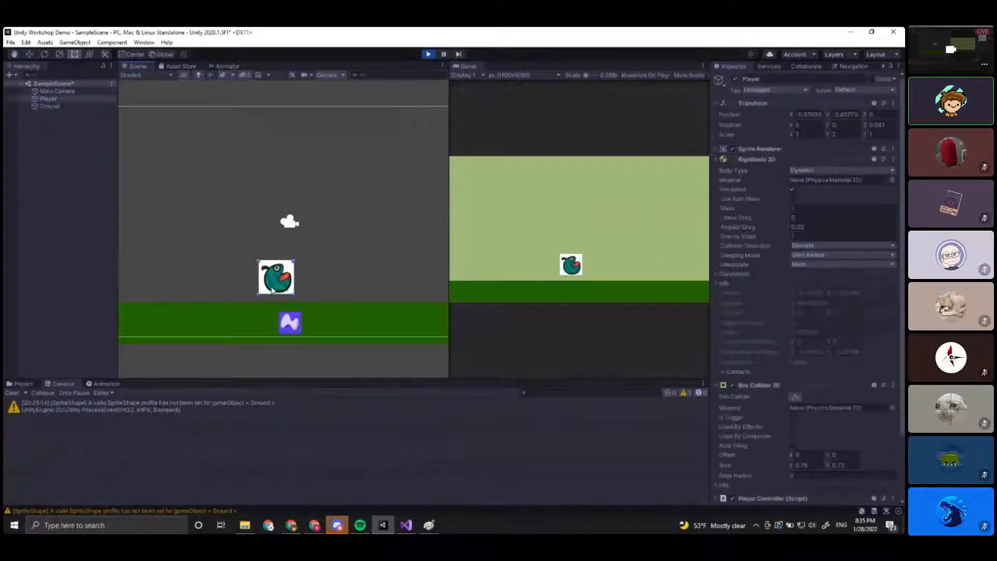
left_click(59, 101)
left_click_drag(275, 282, 232, 187)
left_click_drag(245, 279, 262, 153)
left_click(428, 54)
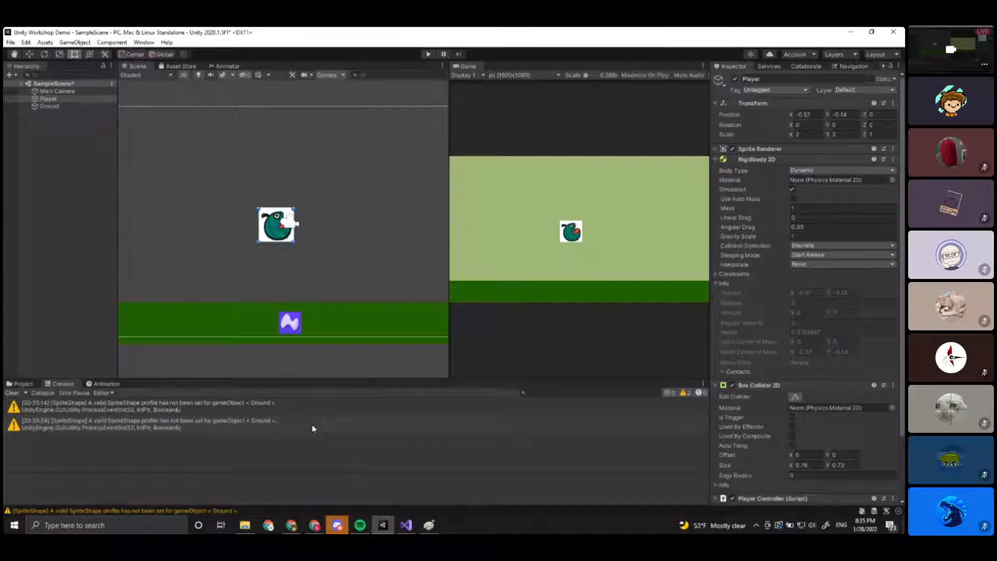
Inspect the SpriteShape profile warnings for the Ground object in the Console, then return to the project files.
left_click(313, 429)
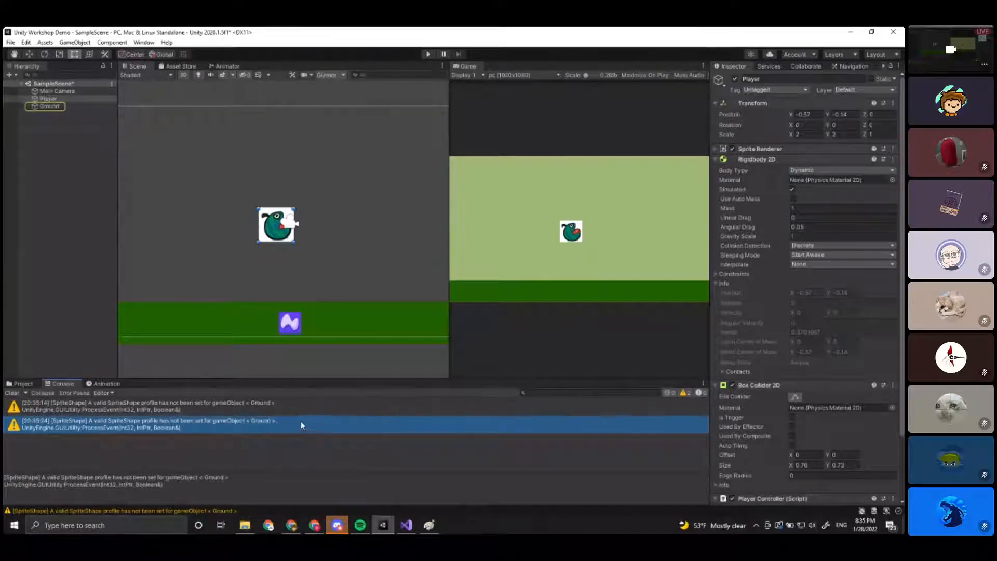
left_click(284, 411)
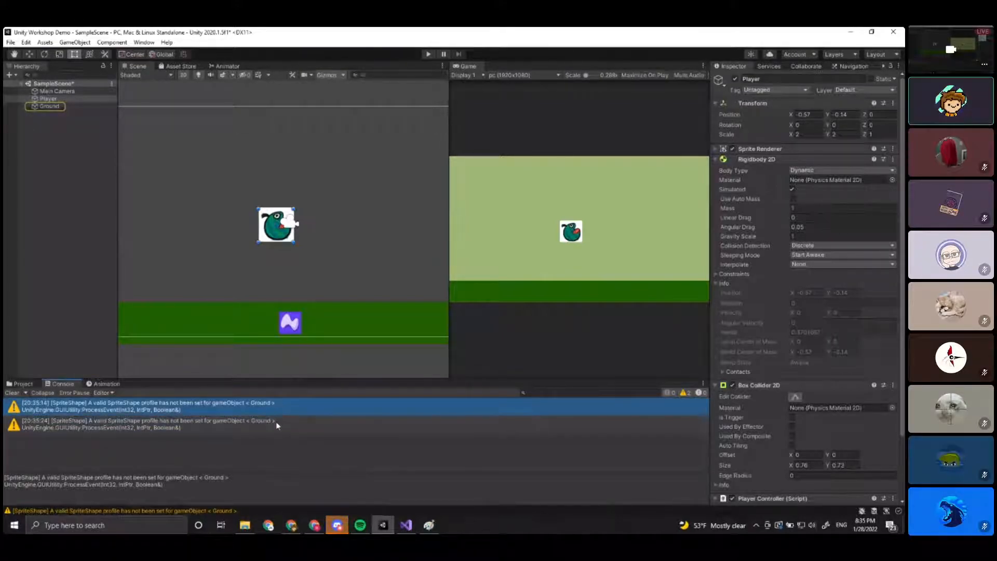
left_click(275, 422)
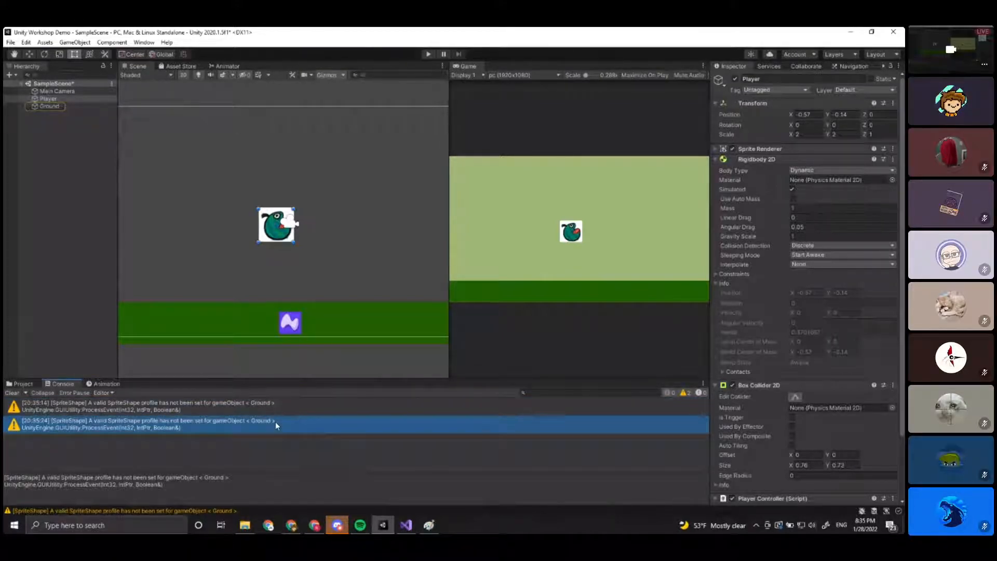
left_click(20, 385)
Switch to Visual Studio, review the collision methods, and remove the comment markers around the OnCollisionExit method.
left_click(406, 525)
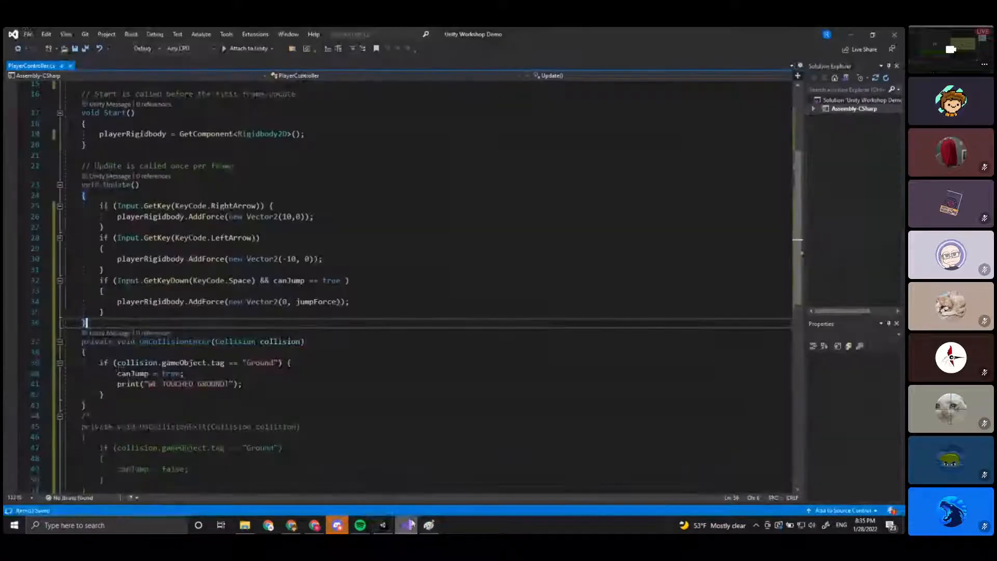
left_click(422, 290)
scroll(423, 378, "down", 2)
scroll(424, 378, "down", 2)
left_click(229, 372)
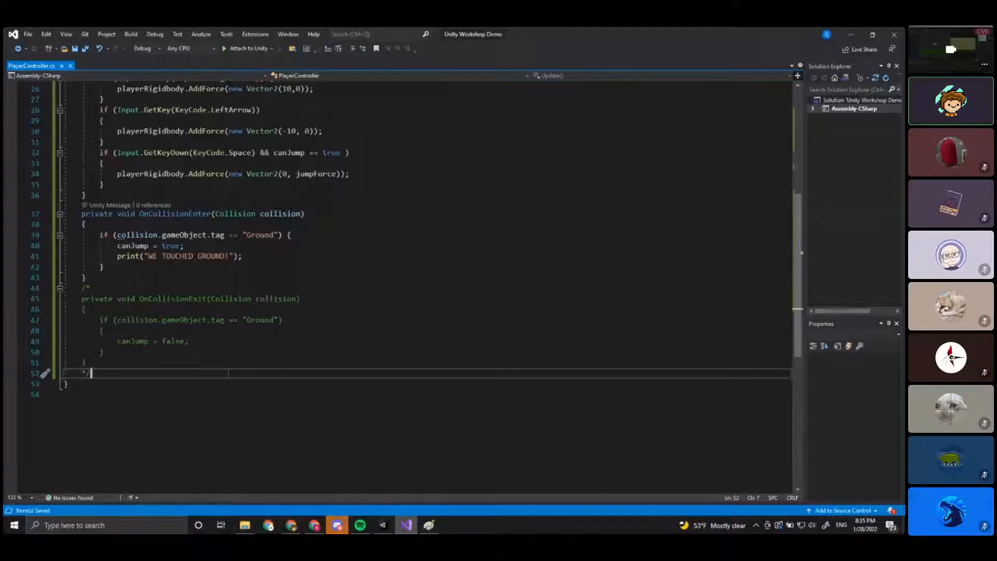
left_click(252, 342)
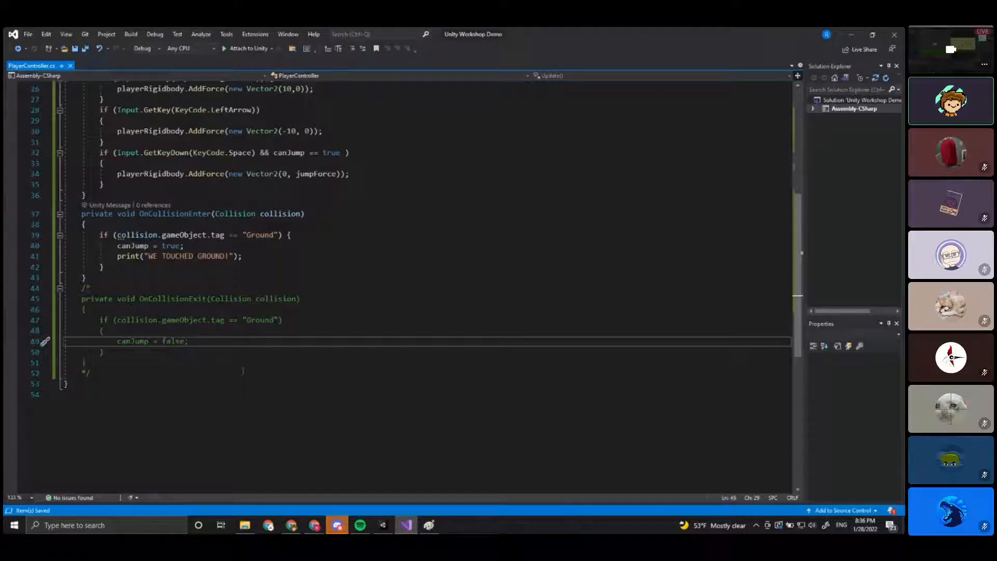
scroll(243, 371, "up", 3)
left_click(97, 384)
key("BackSpace")
key("BackSpace")
left_click(110, 468)
left_click(341, 373)
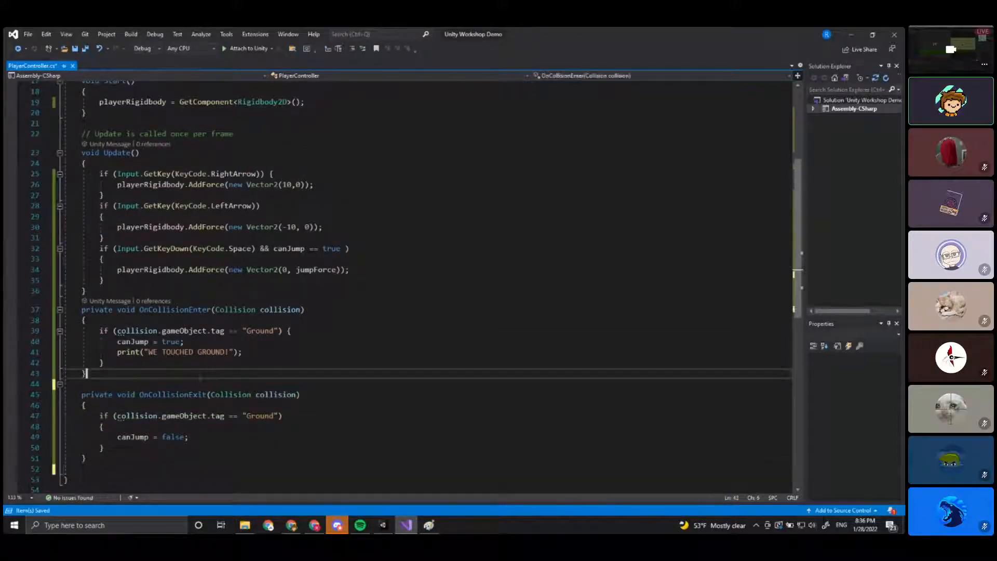
Review the PlayerController script from its beginning and select all of its code.
scroll(341, 343, "up", 6)
left_click(341, 324)
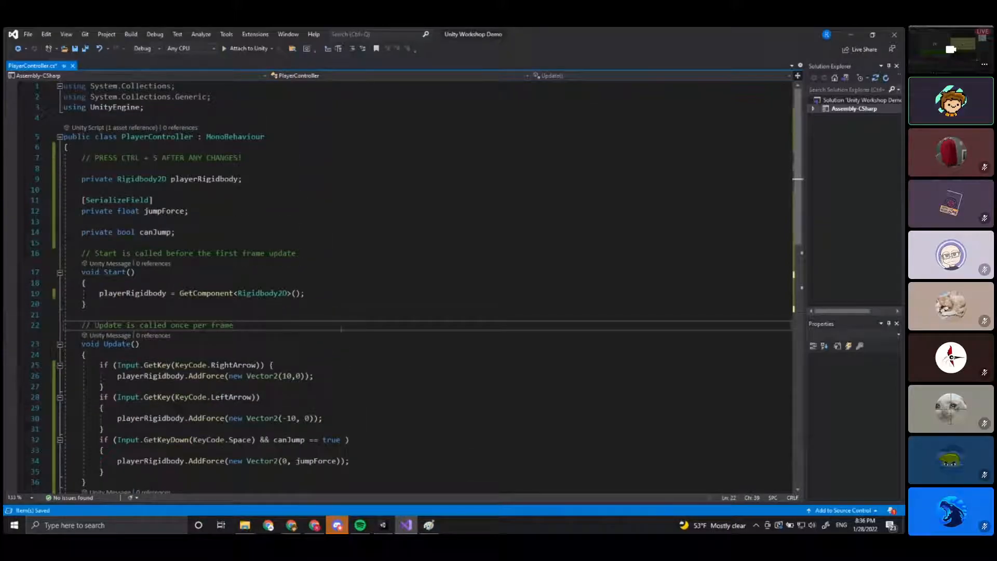
key("ctrl+a")
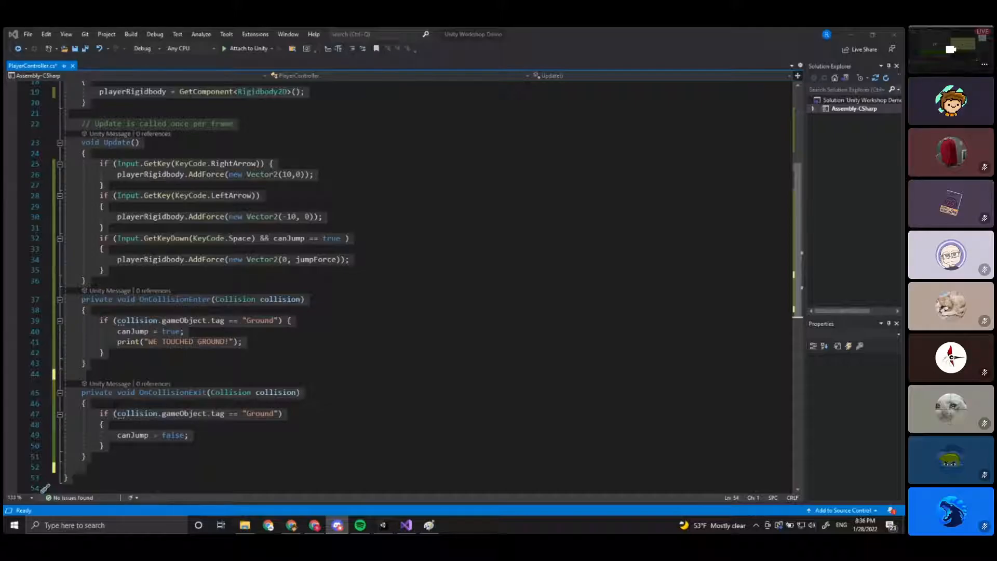
left_click(359, 374)
left_click(383, 525)
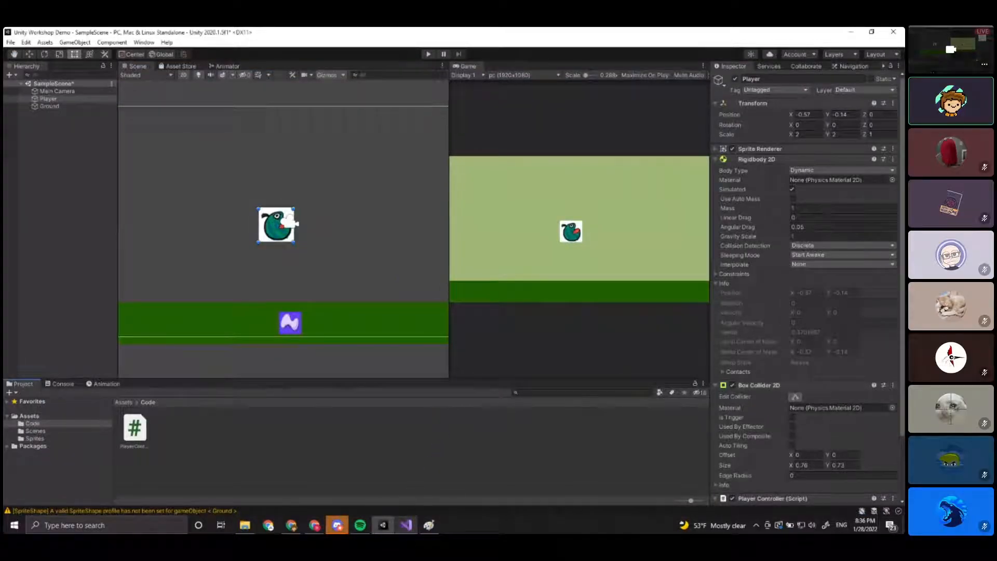
left_click(406, 525)
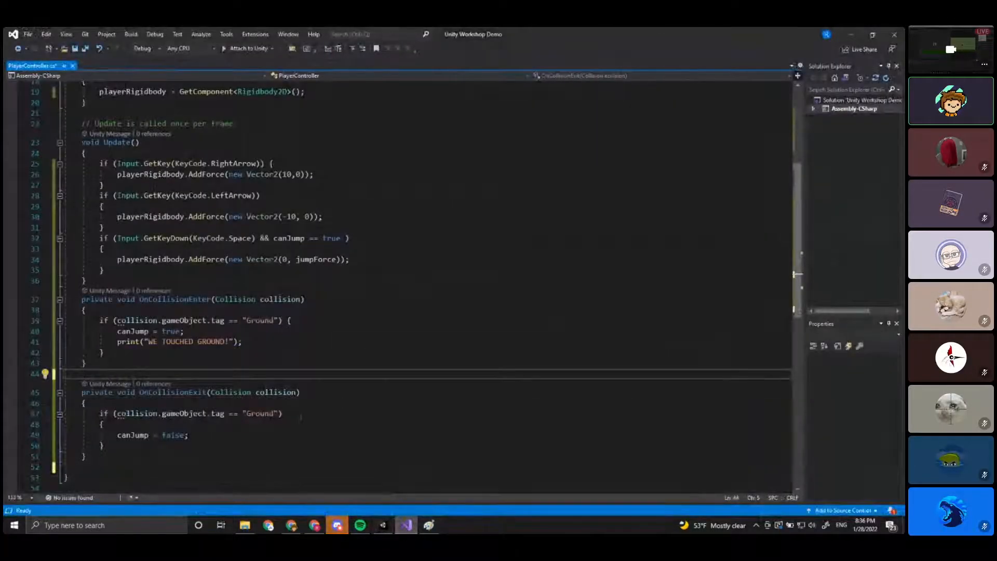
left_click(270, 435)
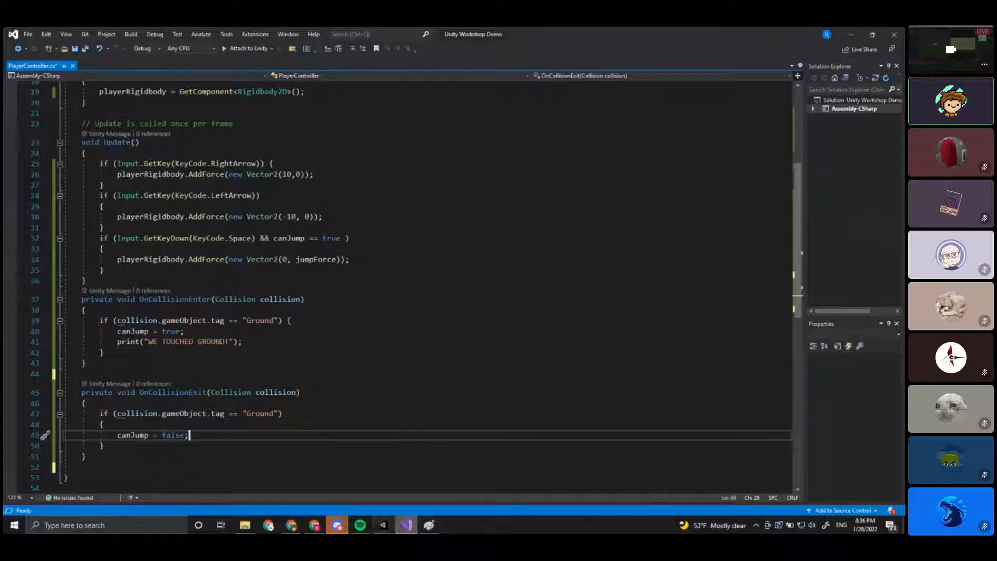
left_click(383, 524)
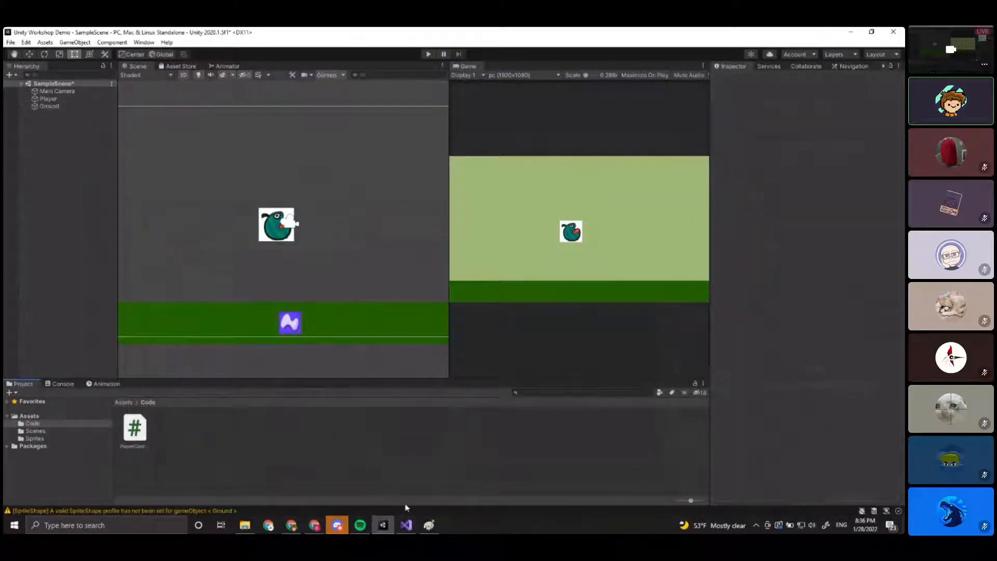
left_click(406, 524)
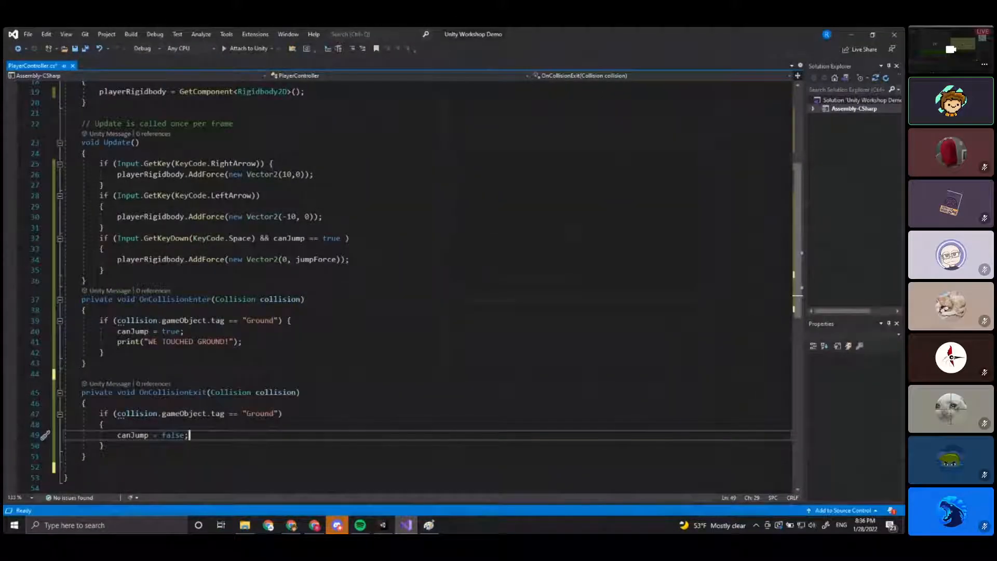
left_click(382, 427)
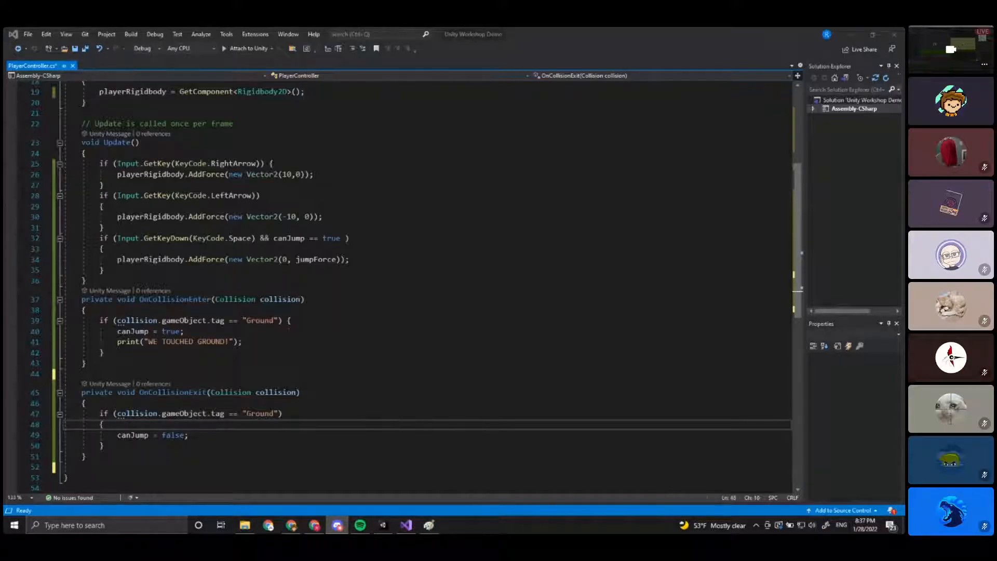
Rename the collision methods to OnCollisionEnter2D and OnCollisionExit2D, save the script, and switch to Unity.
mouse_move(406, 527)
left_click(270, 342)
left_click(212, 300)
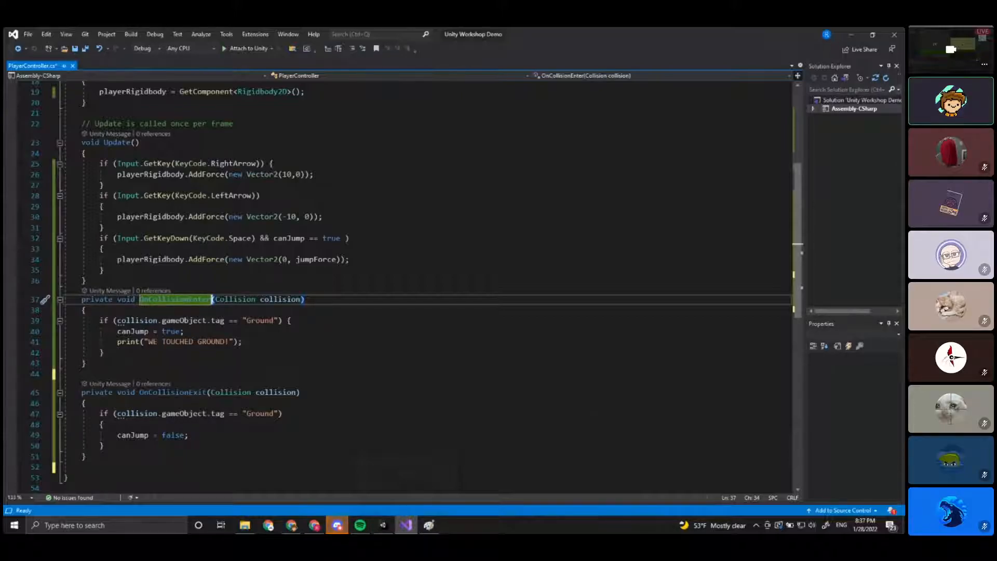
type("2D")
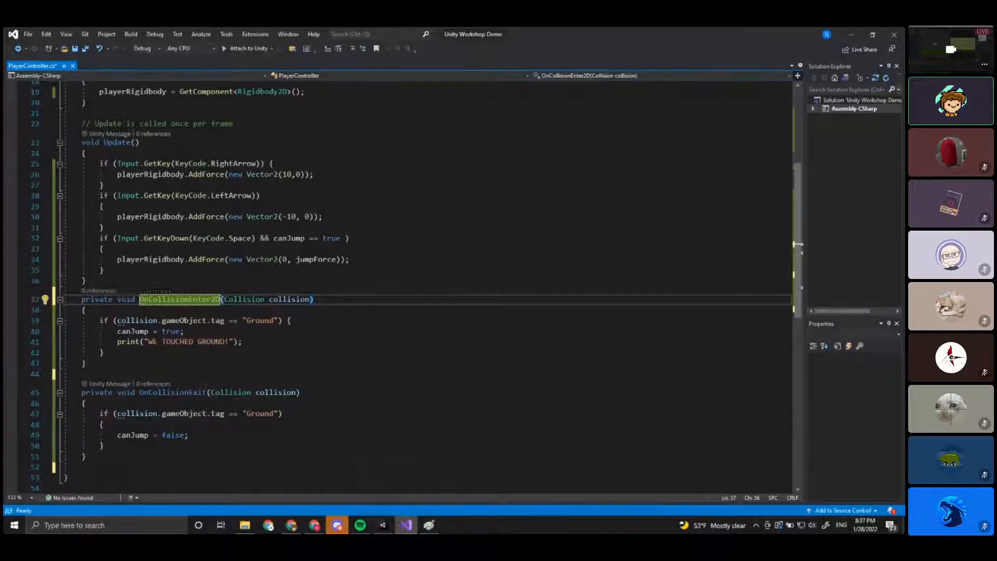
left_click(208, 393)
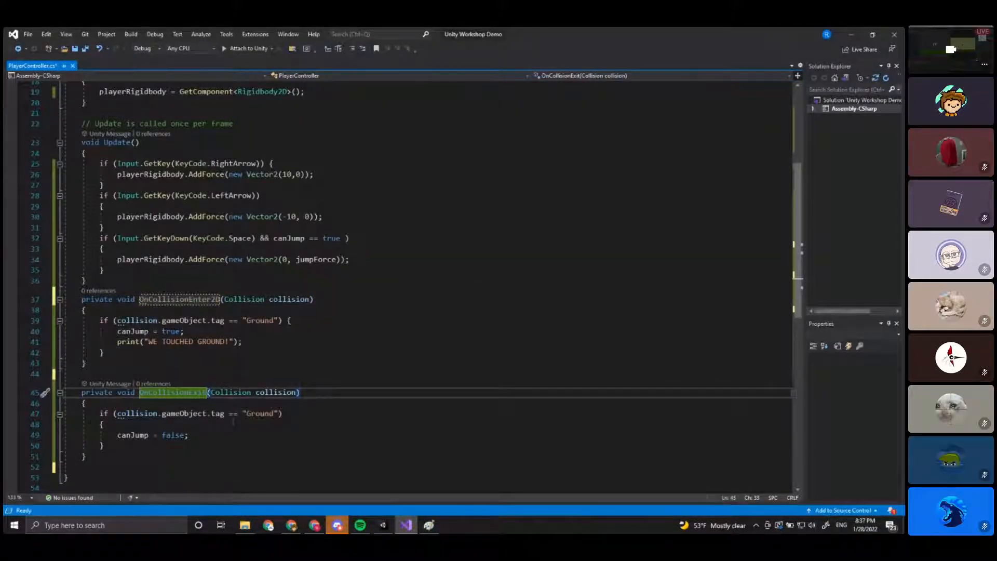
type("2D")
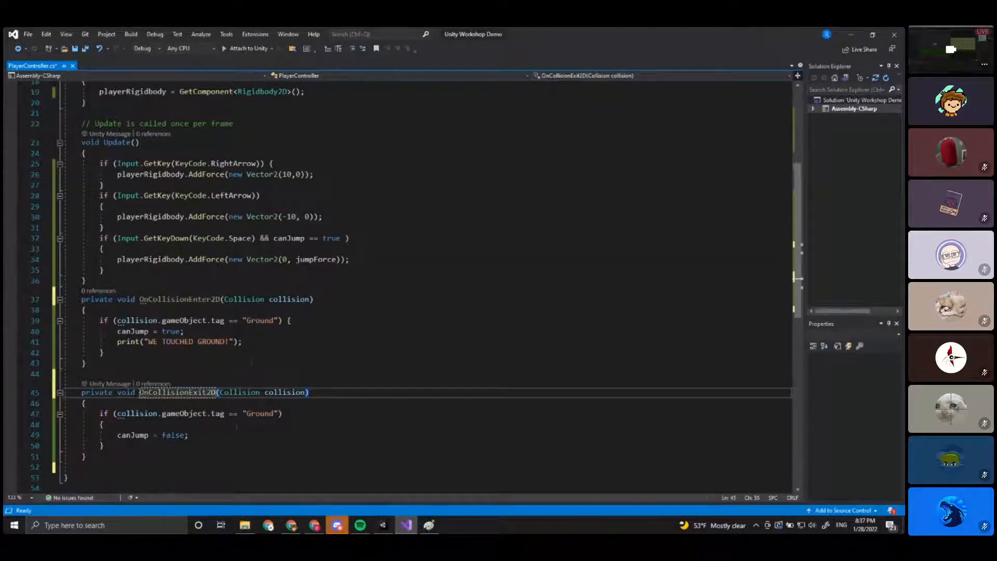
left_click(260, 341)
key("ctrl+s")
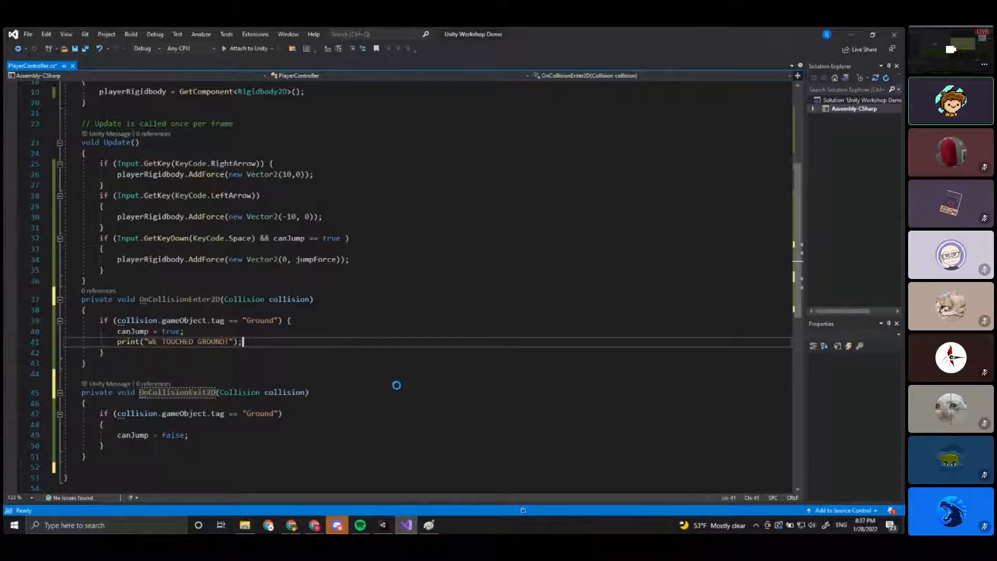
left_click(383, 526)
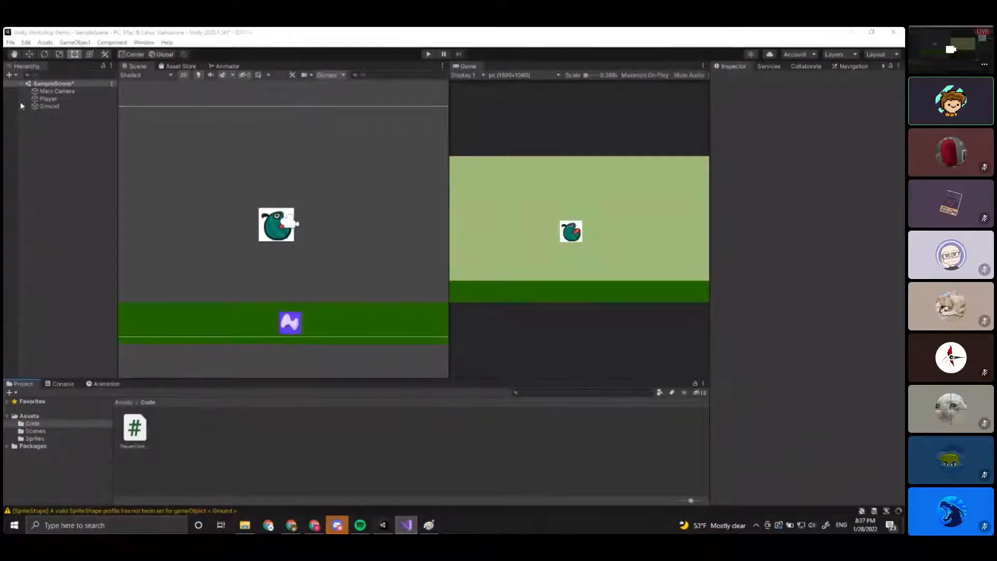
Review the Player object's components in the Inspector, then switch back to Visual Studio.
left_click(52, 99)
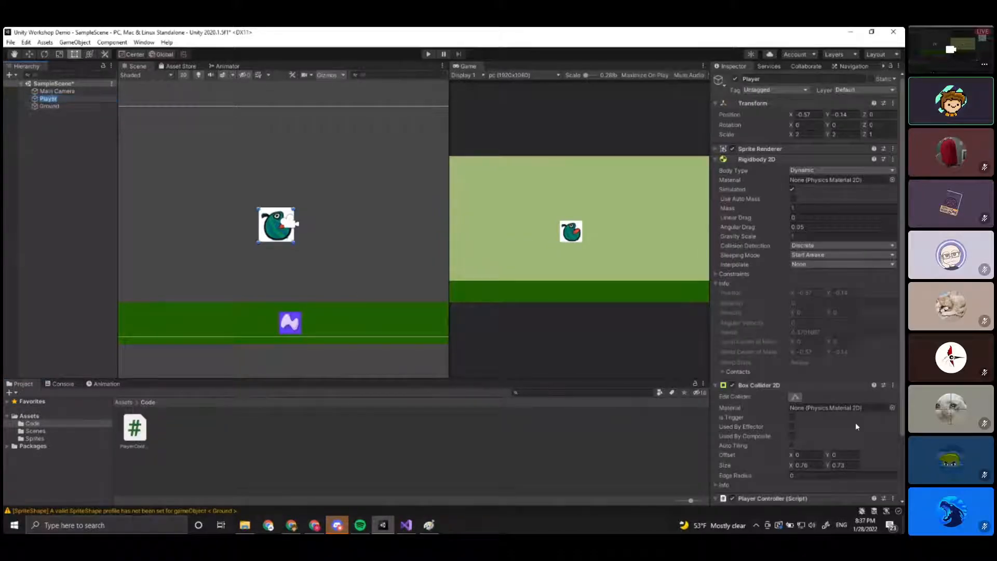
scroll(862, 432, "down", 3)
scroll(778, 395, "up", 3)
left_click(406, 525)
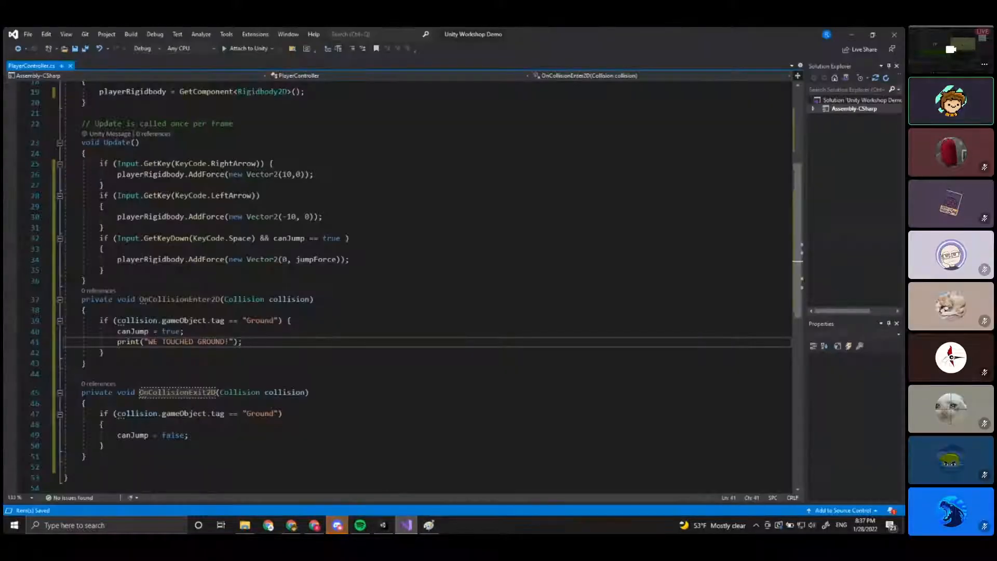
Remove the OnCollisionEnter2D(Collision collision) declaration, including private void, from above its ground-check body.
left_click_drag(209, 299, 219, 299)
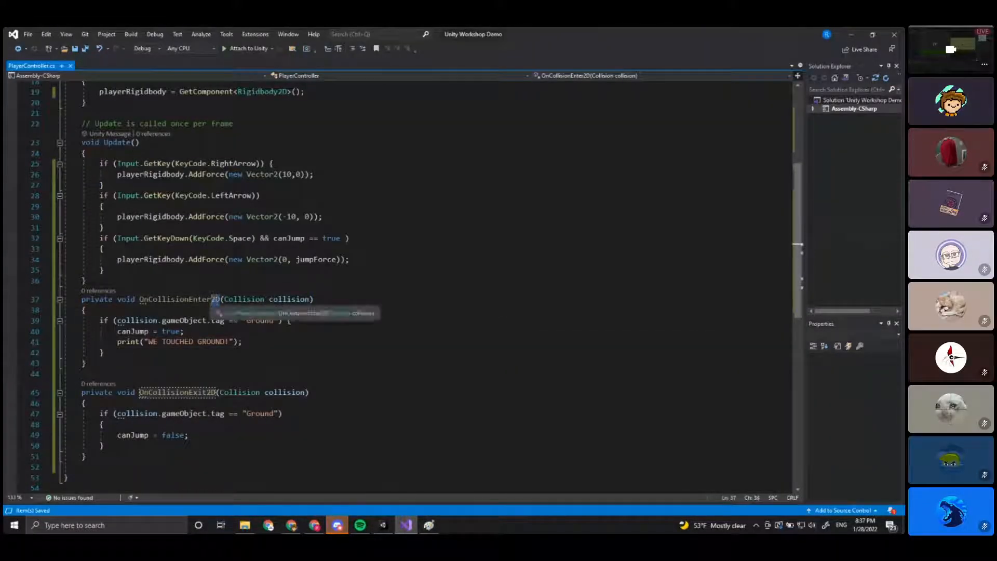
left_click(210, 300)
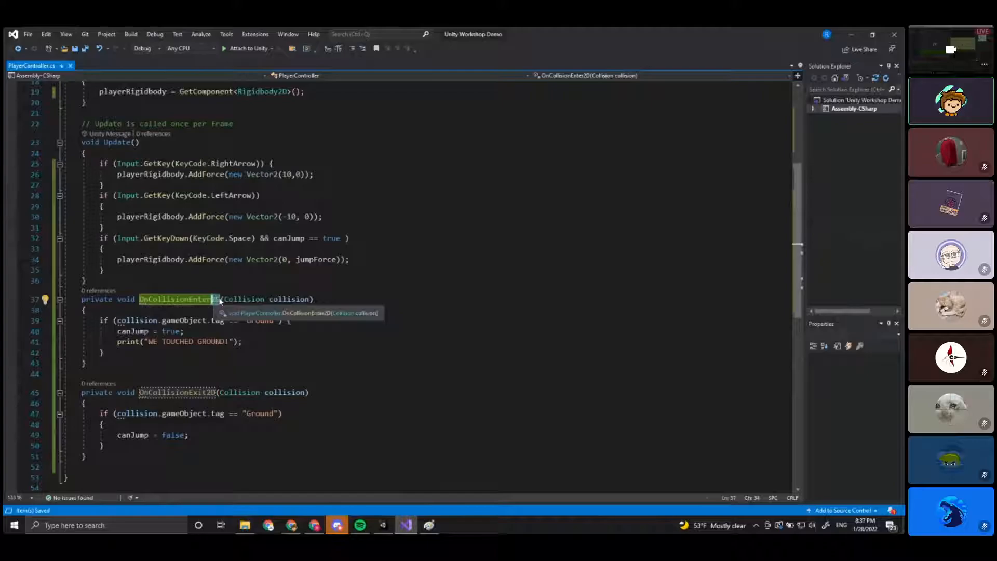
left_click_drag(314, 299, 139, 299)
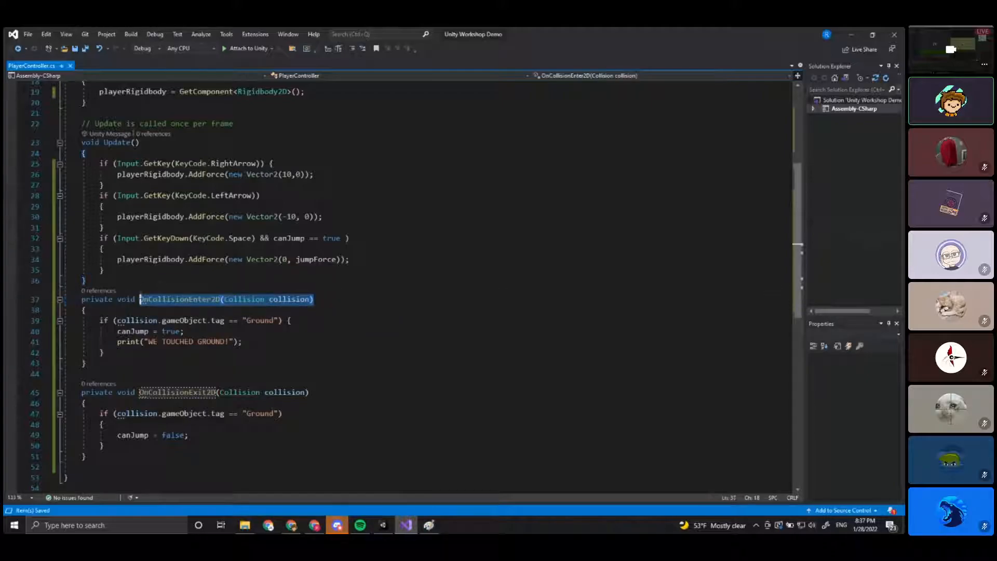
type("oncol")
key("BackSpace")
key("BackSpace")
key("BackSpace")
key("BackSpace")
key("BackSpace")
key("BackSpace")
key("BackSpace")
key("BackSpace")
key("BackSpace")
key("BackSpace")
key("BackSpace")
key("BackSpace")
key("BackSpace")
key("BackSpace")
key("BackSpace")
key("BackSpace")
key("BackSpace")
key("BackSpace")
type("void oncoll")
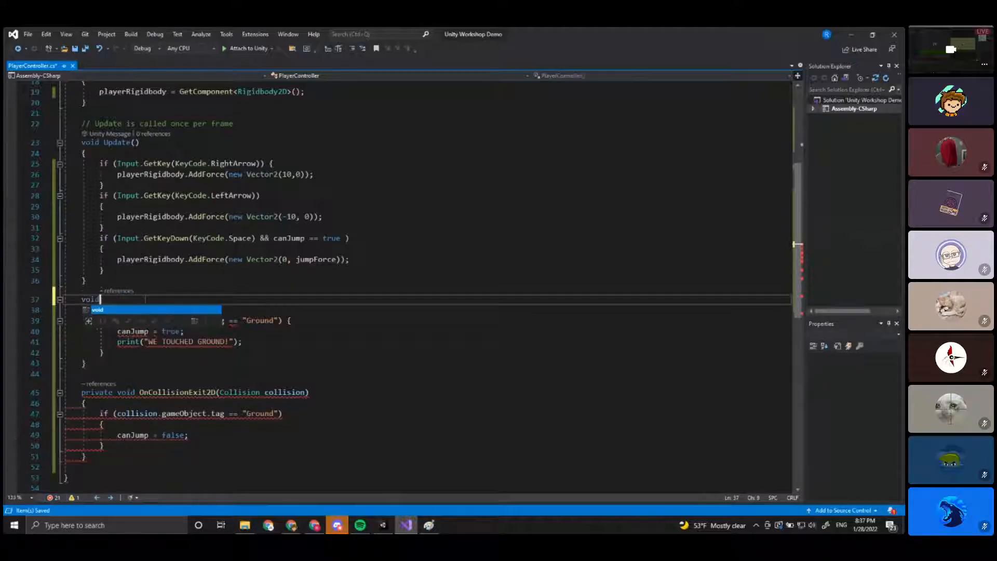
key("BackSpace")
key("BackSpace")
key("BackSpace")
key("BackSpace")
key("BackSpace")
key("BackSpace")
key("BackSpace")
key("BackSpace")
key("BackSpace")
key("BackSpace")
key("BackSpace")
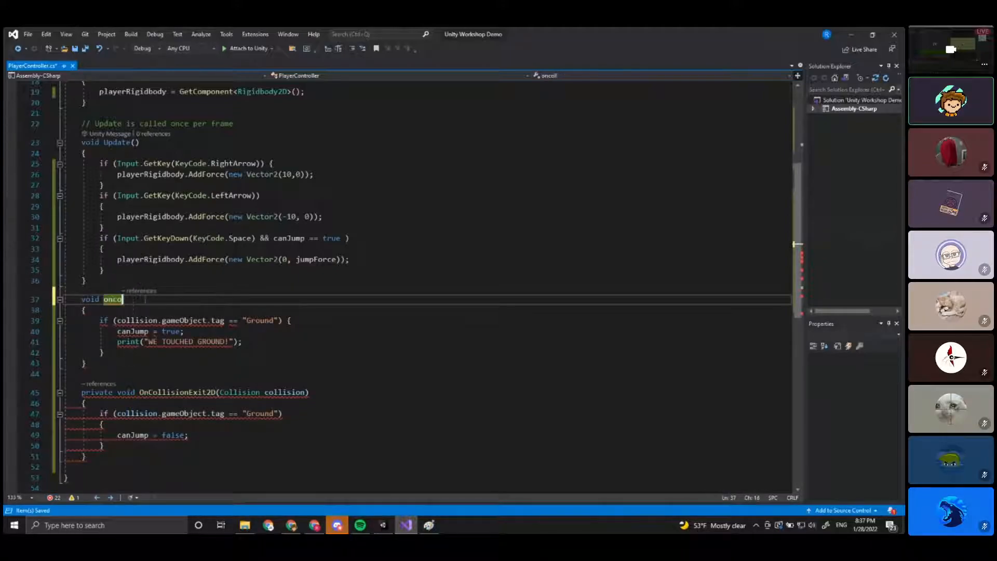
key("Return")
key("Up")
type("void onco")
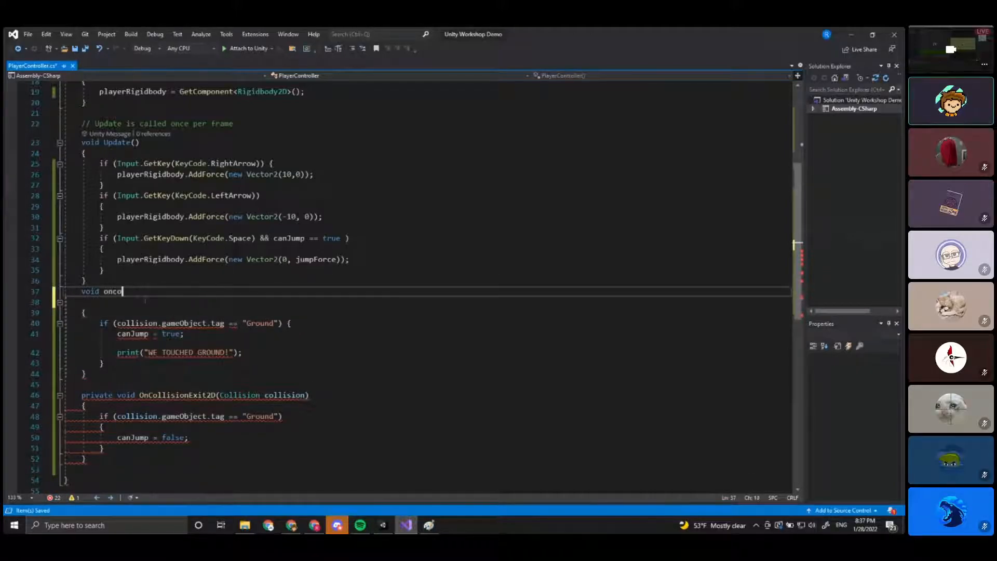
key("BackSpace")
key("BackSpace")
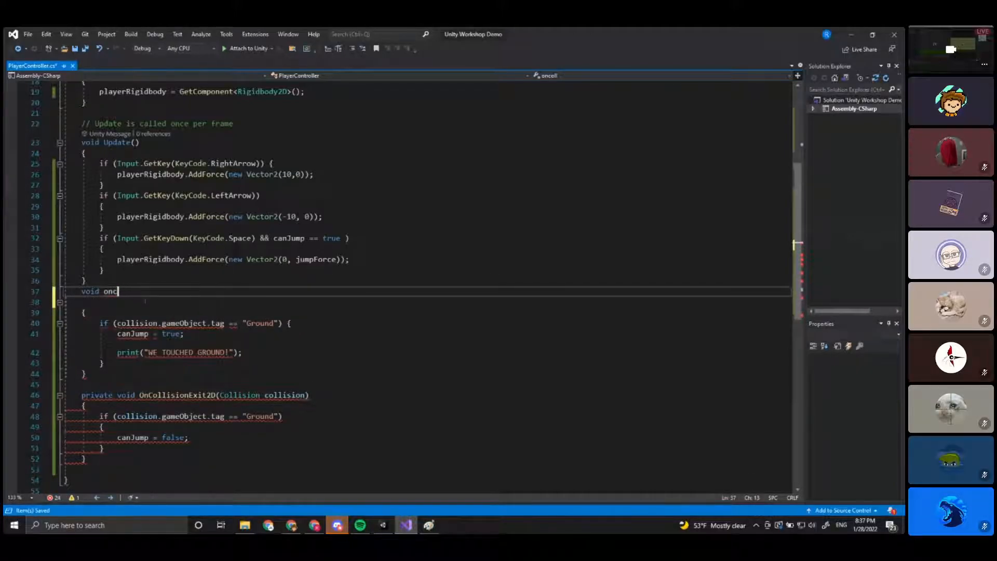
key("ctrl+BackSpace")
Insert the auto-completed OnCollisionEnter2D(Collision2D collision) method after Update, above the leftover ground-check body.
type("o")
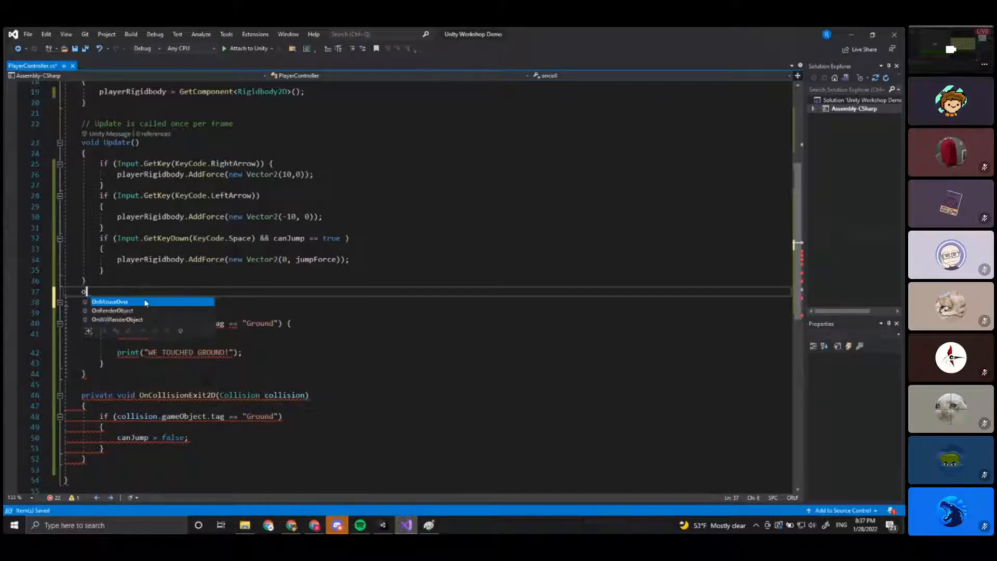
type("n2D collisio")
key("Down")
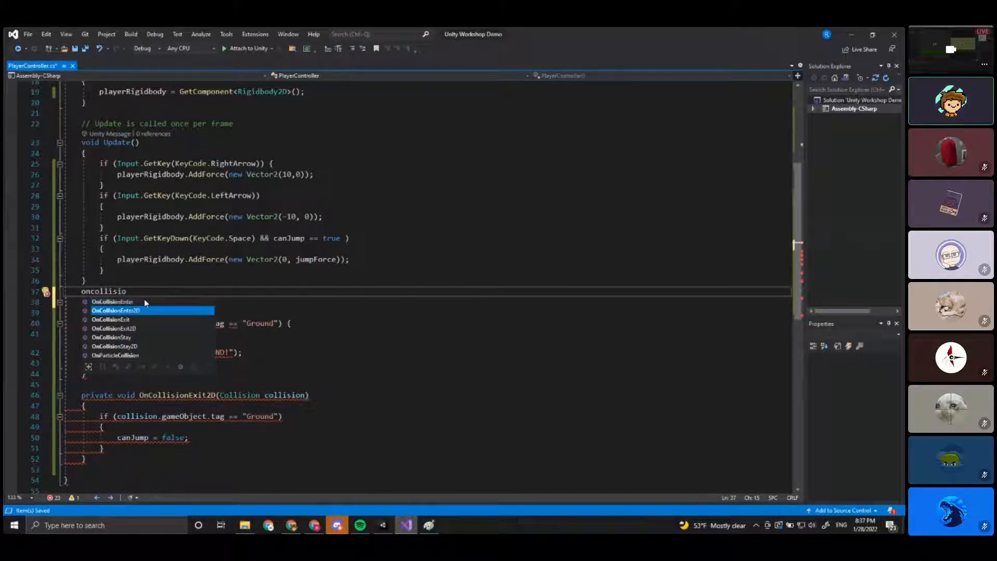
key("Return")
Move the "Ground" tag check into the new OnCollisionEnter2D method and delete the old body's leftover braces.
left_click_drag(221, 299, 212, 300)
left_click_drag(104, 404, 100, 363)
key("ctrl+x")
left_click(121, 320)
key("ctrl+v")
left_click(121, 395)
left_click_drag(118, 415, 99, 375)
key("BackSpace")
scroll(104, 375, "down", 2)
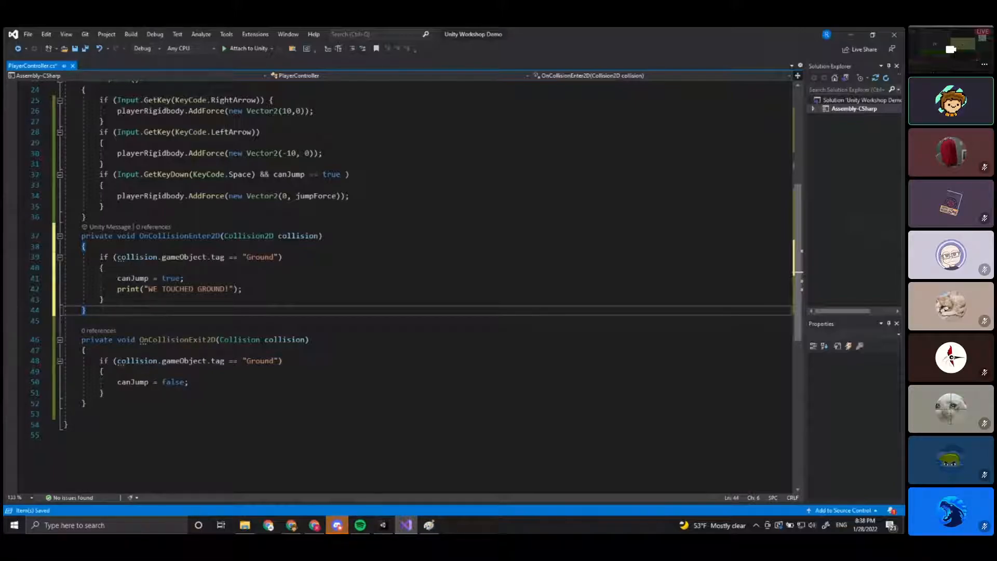
Replace the old OnCollisionExit2D method with the auto-completed OnCollisionExit2D(Collision2D collision) version.
left_click_drag(99, 404, 92, 323)
key("BackSpace")
type("oncollisio")
key("Down")
key("Down")
key("Return")
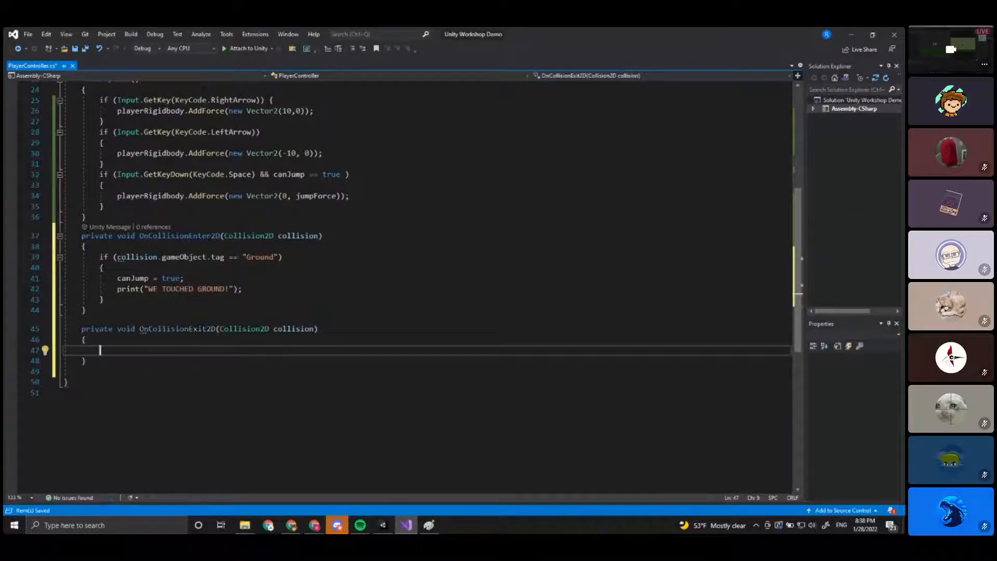
Copy the "Ground" tag check from OnCollisionEnter2D into OnCollisionExit2D and set canJump to false there.
left_click_drag(104, 300, 100, 256)
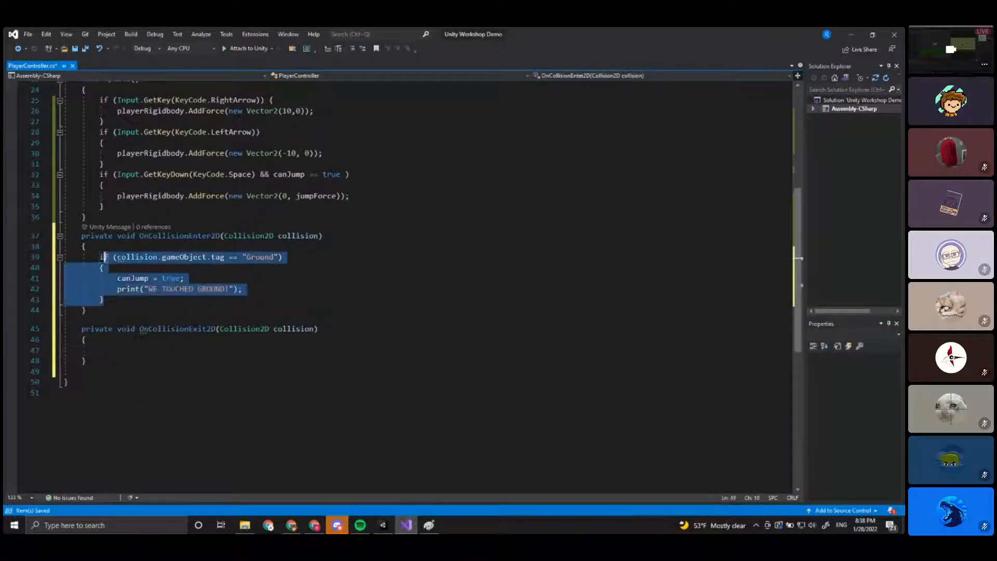
key("ctrl+c")
left_click(134, 347)
key("ctrl+v")
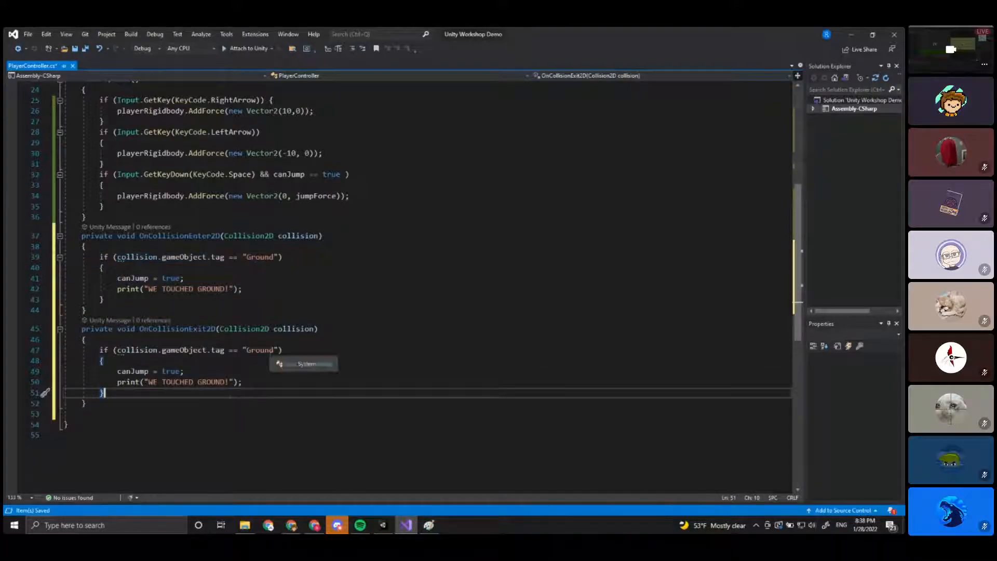
left_click_drag(180, 371, 162, 371)
type("f")
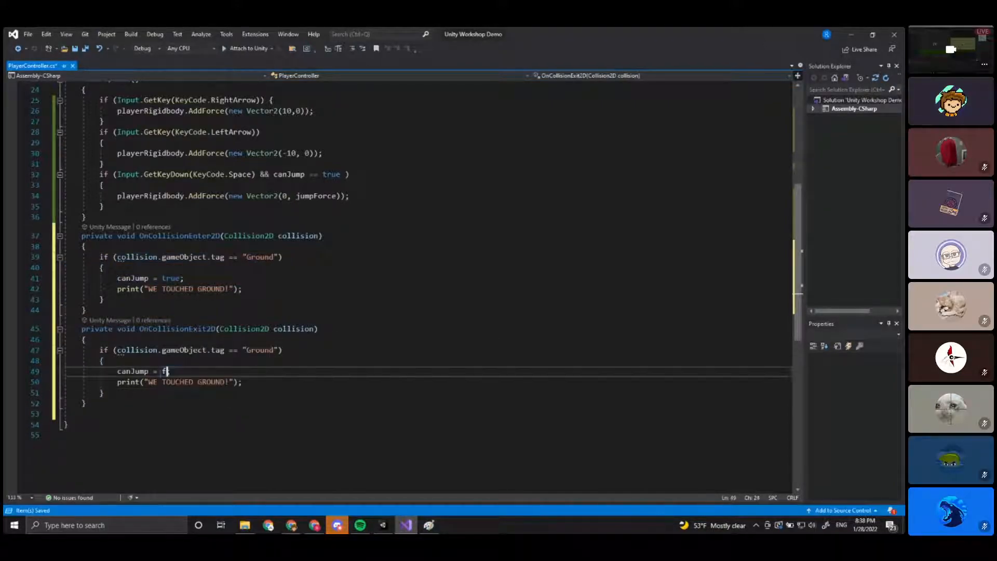
type("alse;")
left_click(248, 349)
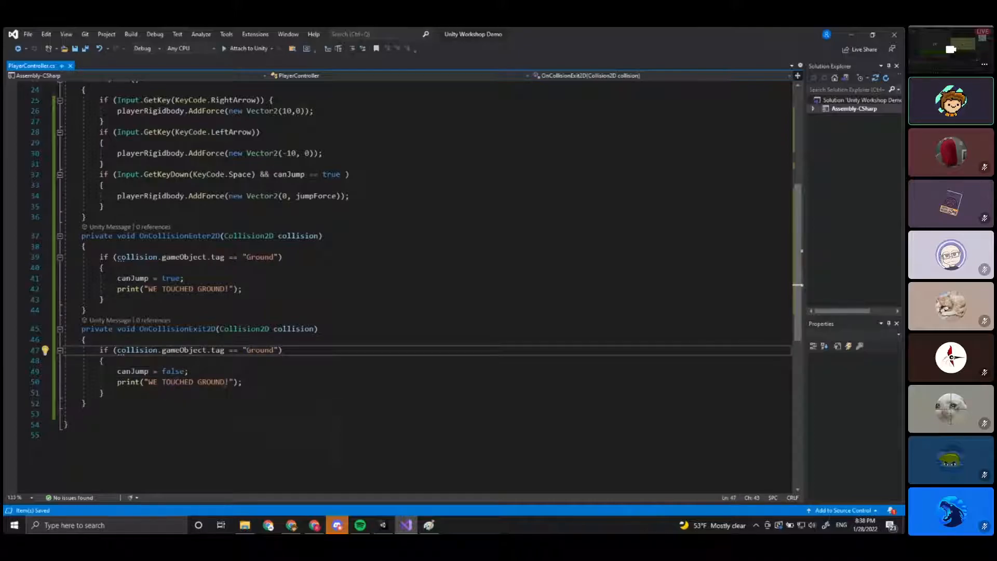
Change the print message in OnCollisionExit2D to "WE left the GROUND!", save the script, and switch to Unity.
double_click(164, 381)
key("BackSpace")
type("left the")
key("ctrl+s")
left_click(362, 278)
left_click(362, 329)
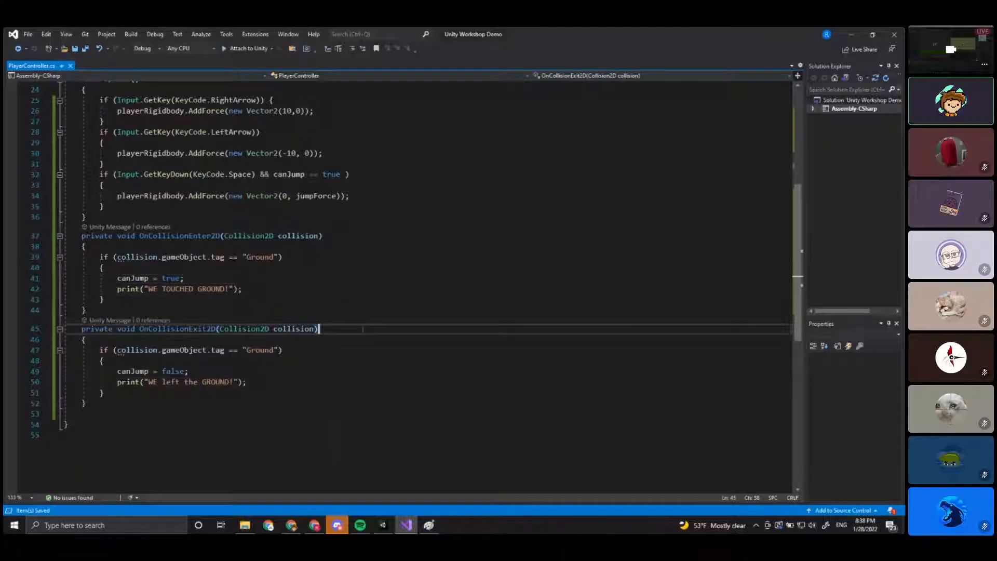
left_click(382, 525)
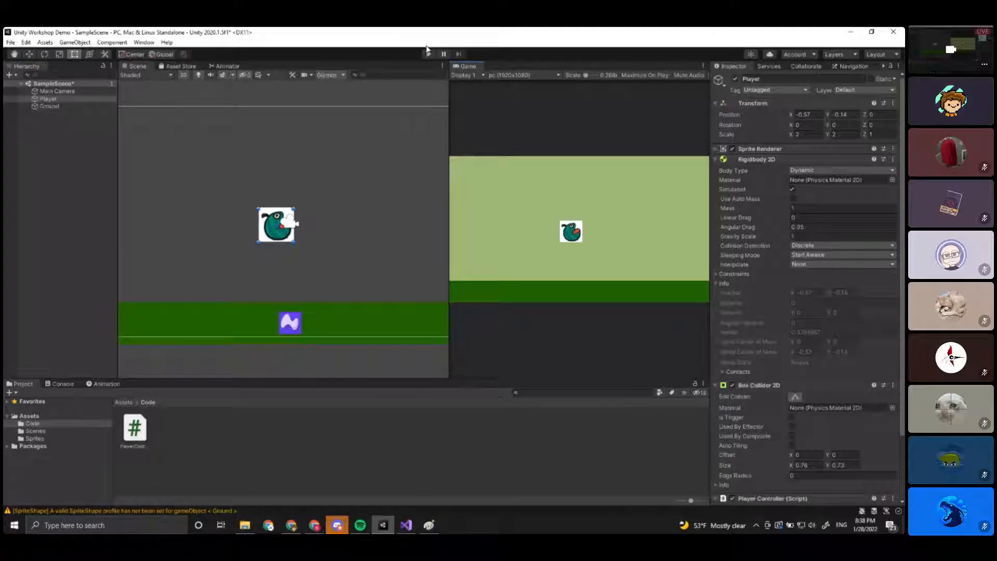
Run the scene with the Console shown and make the player jump repeatedly to check the ground contact messages.
left_click(429, 54)
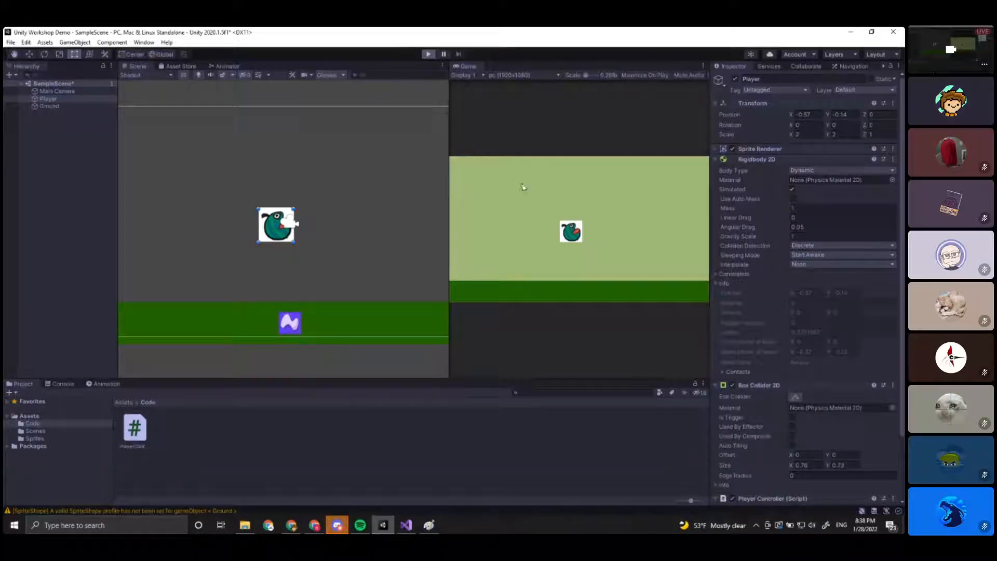
left_click(65, 383)
left_click(107, 427)
left_click(619, 268)
key("space")
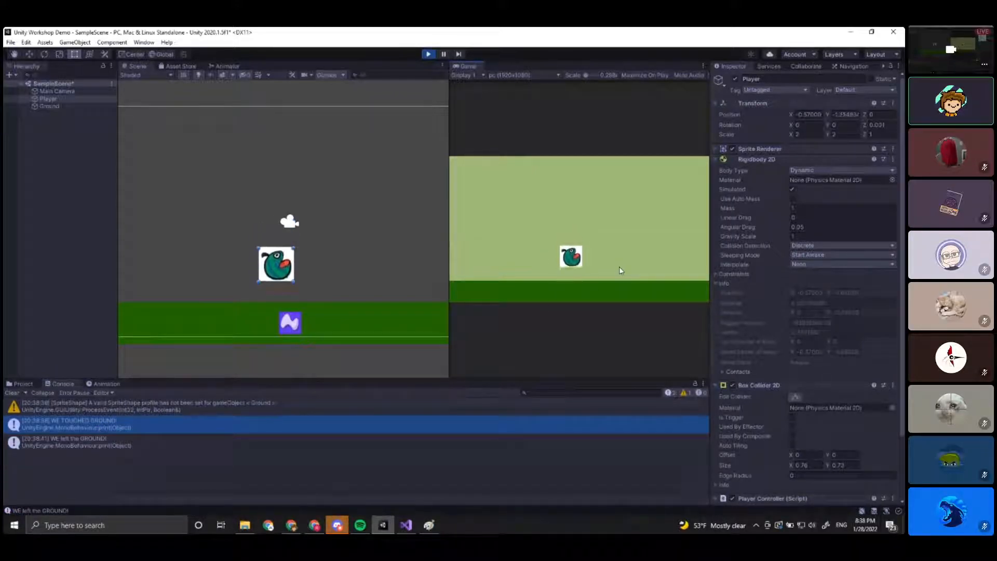
key("space")
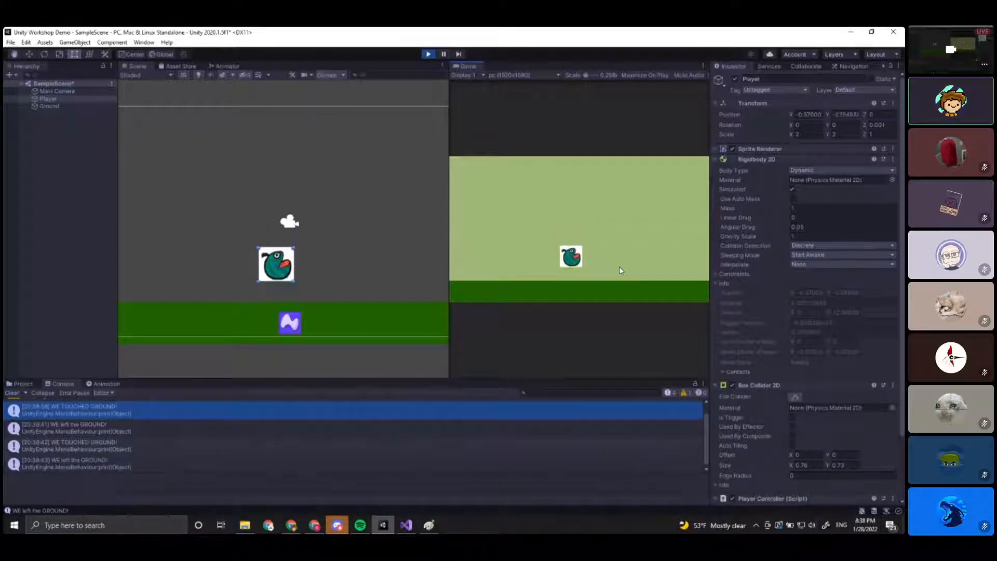
key("space")
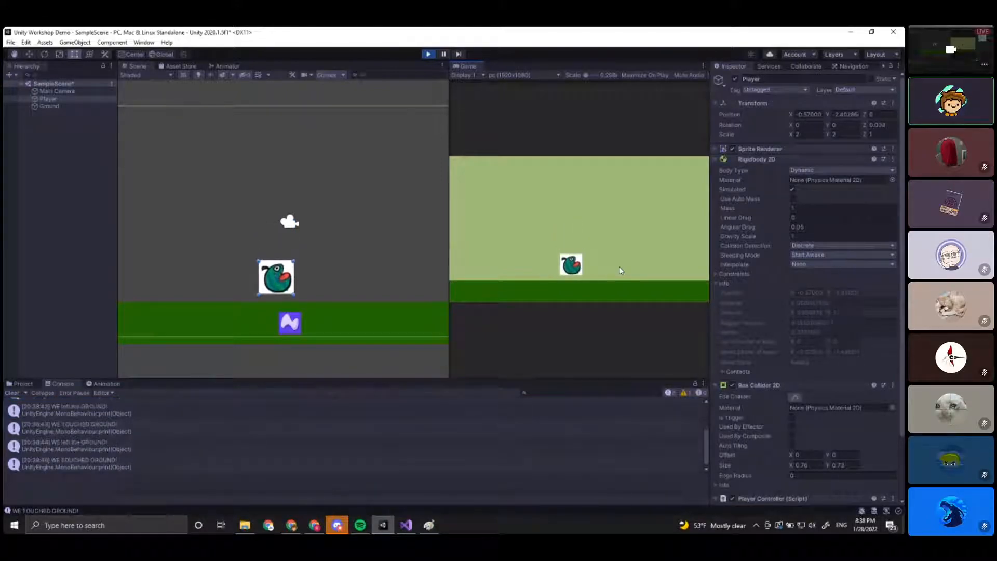
key("space")
key("space")
key("space")
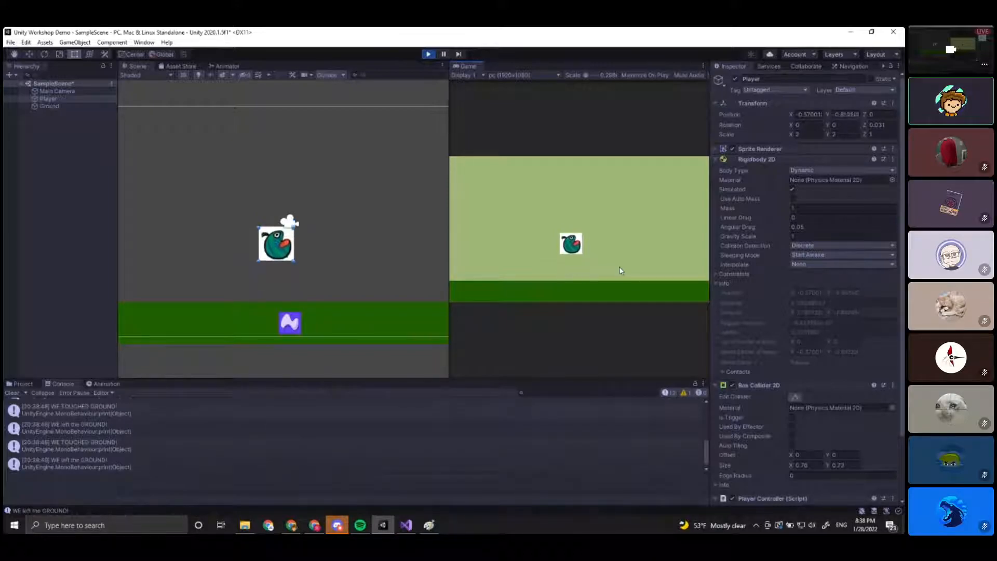
key("space")
key("space")
key("space")
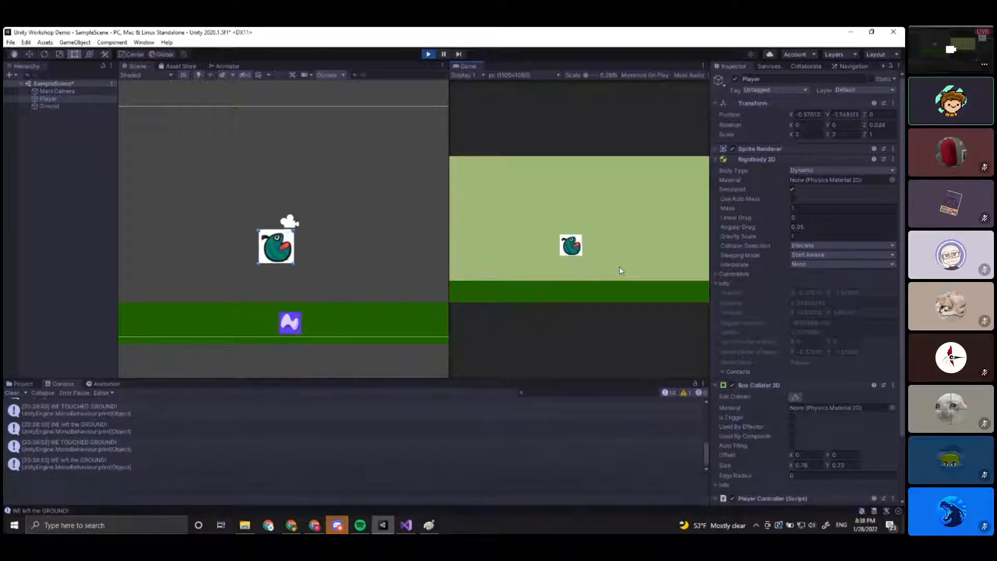
Test moving the player left and right while jumping in the running game.
key("a")
key("space")
key("d")
key("space")
key("a")
key("space")
key("d")
key("space")
key("space")
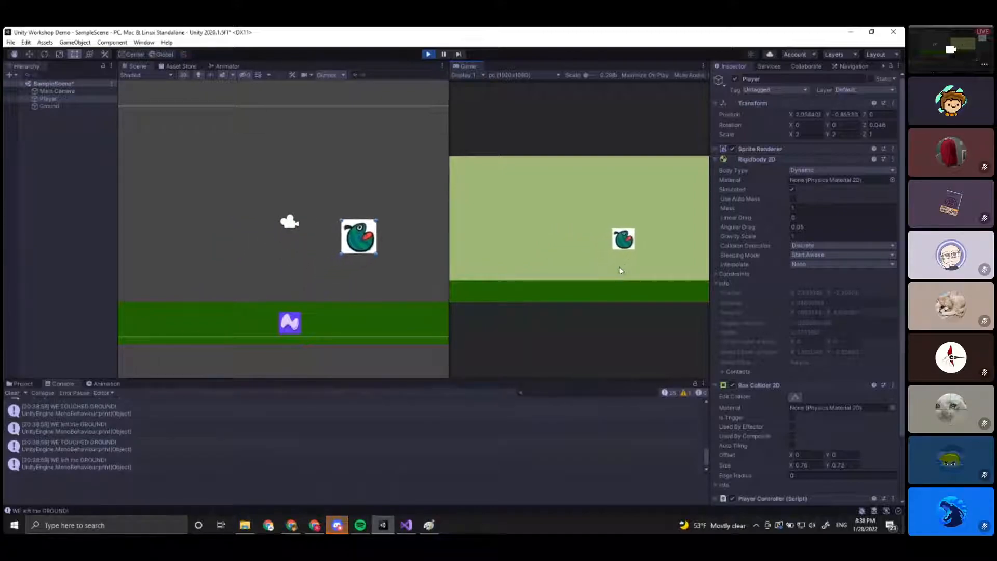
key("a")
key("space")
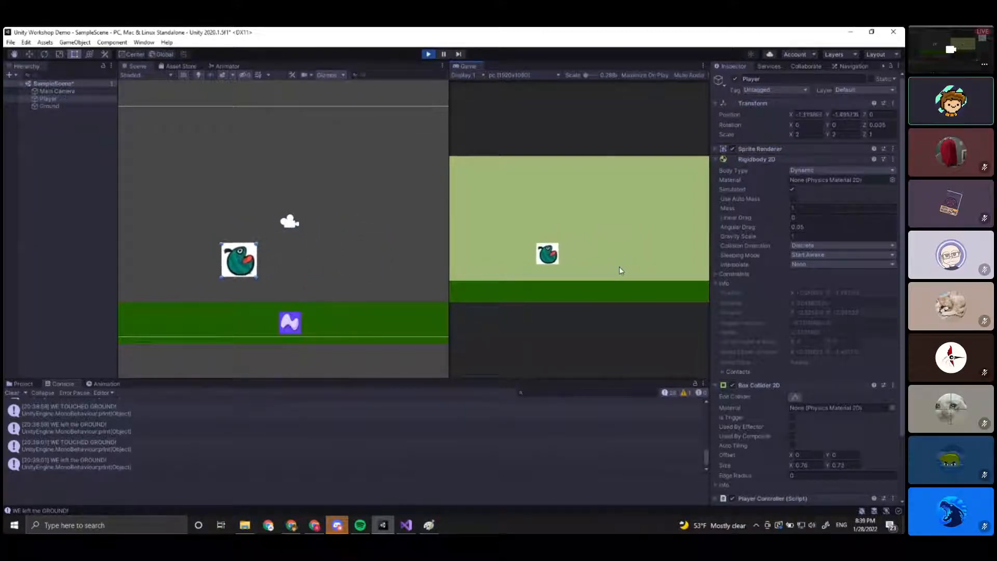
key("d")
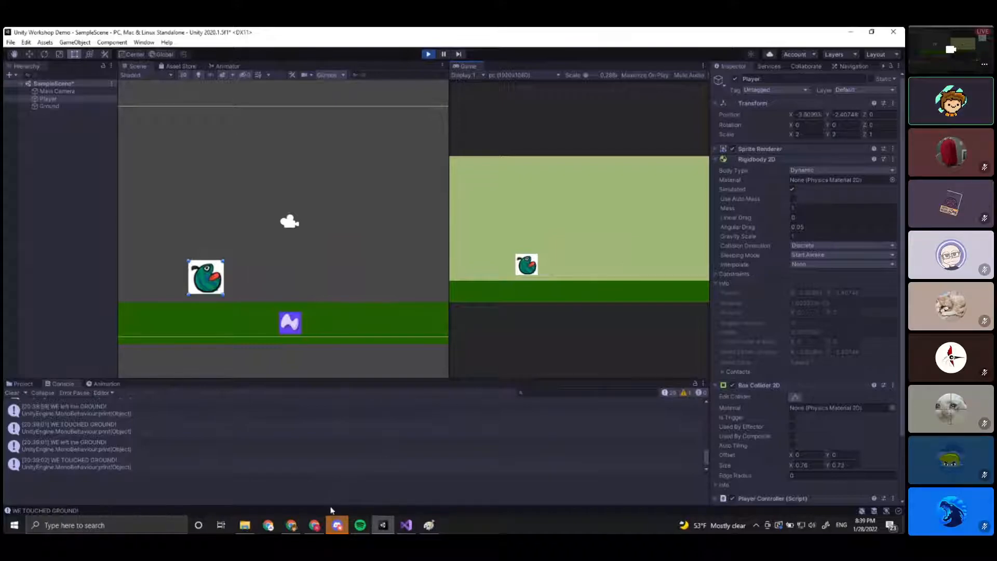
Switch to Chrome, search the Unity Scripting API documentation for "colliders", and open the Cloth.capsuleColliders page.
left_click(290, 528)
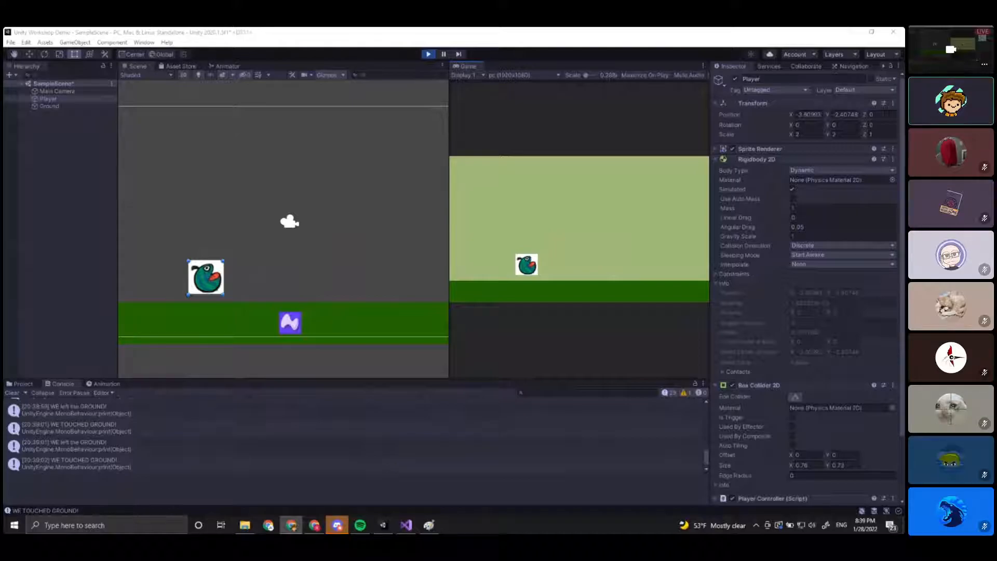
left_click_drag(904, 174, 529, 178)
left_click(642, 174)
left_click(119, 179)
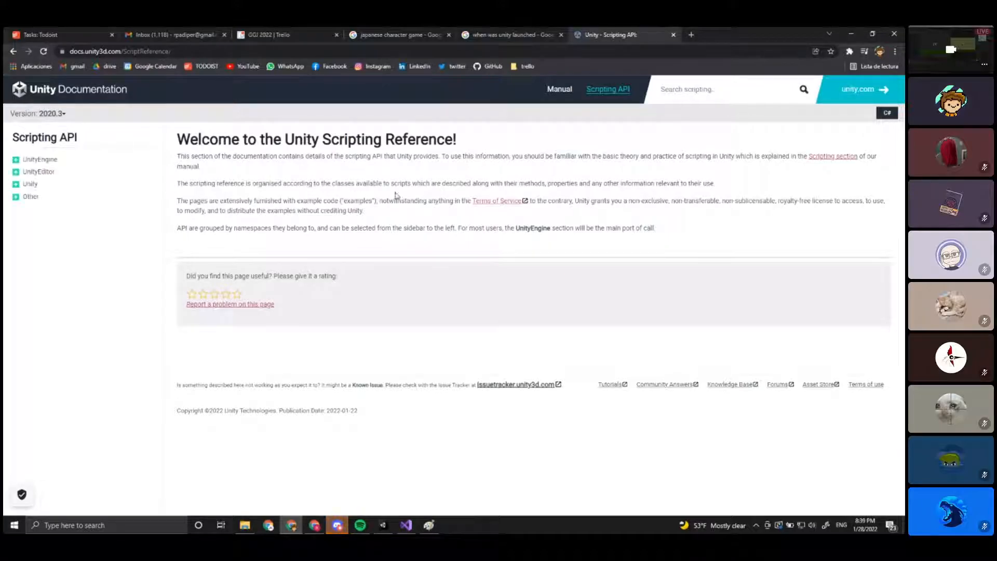
left_click(709, 91)
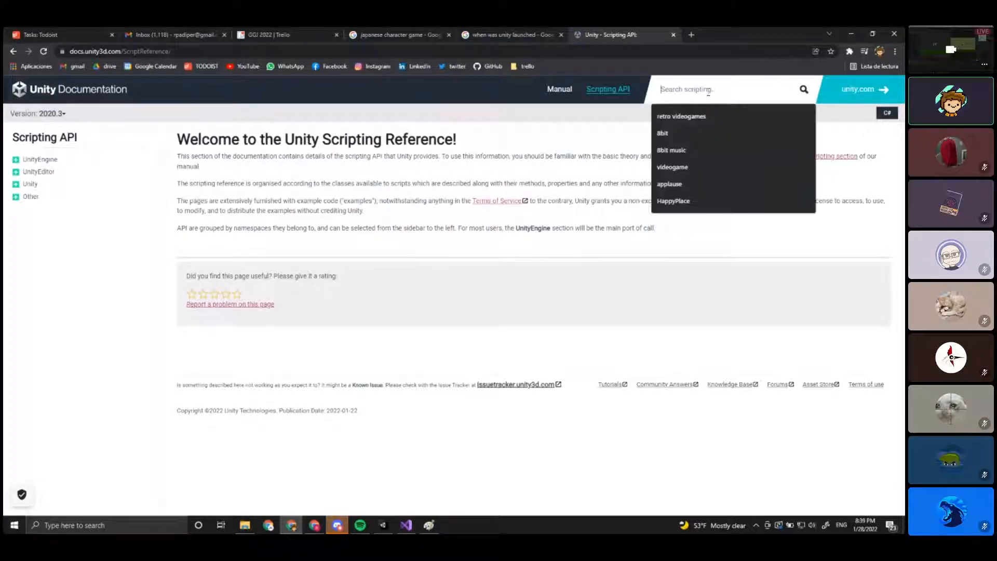
type("colliders")
key("Return")
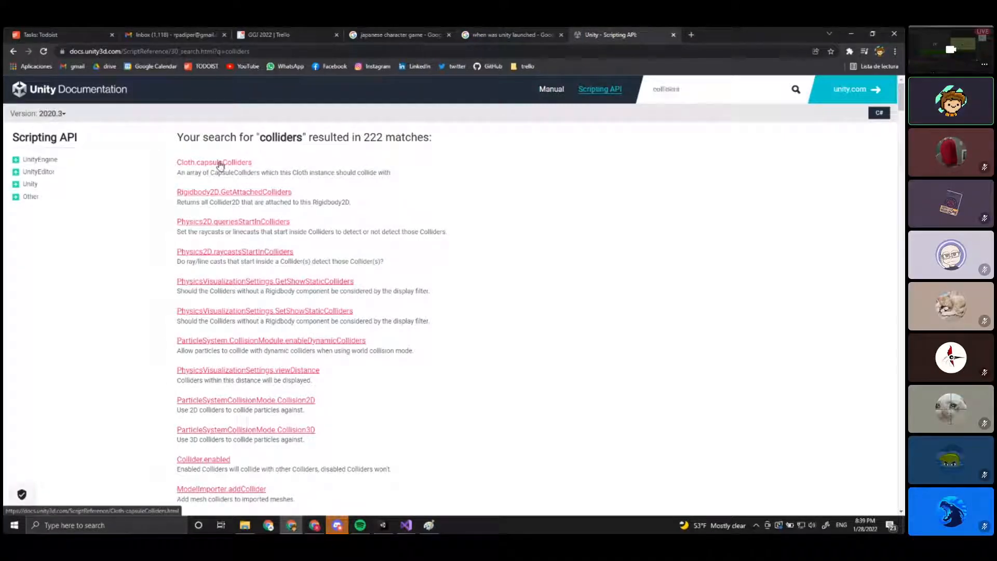
left_click(220, 166)
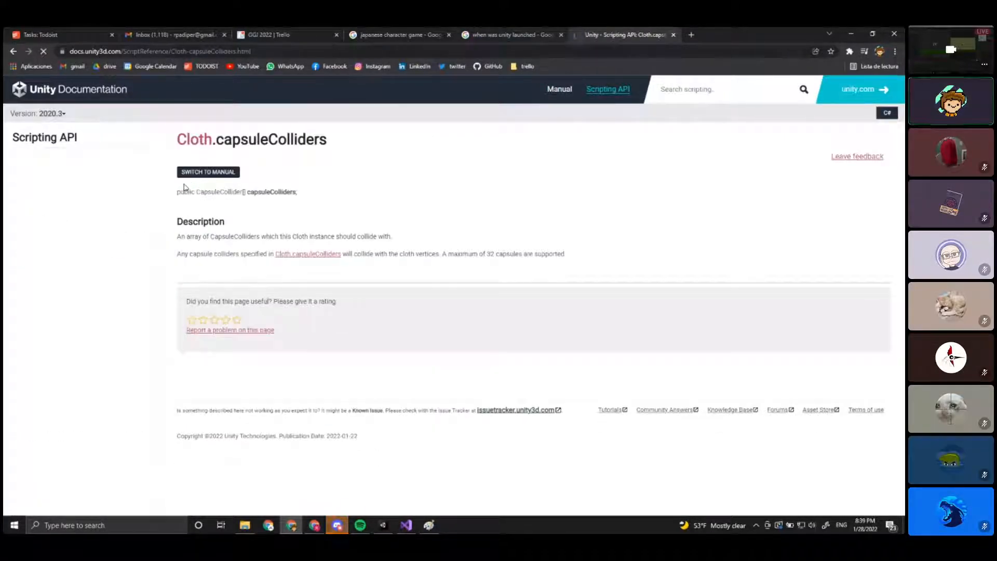
Switch to Visual Studio, select the entire PlayerController script, and look through the code up to its beginning.
left_click(406, 525)
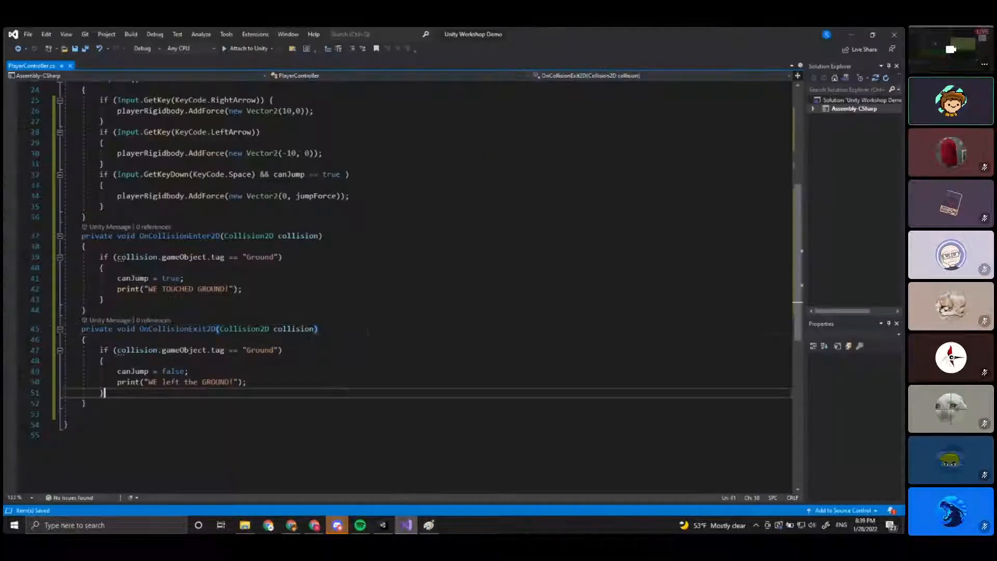
scroll(415, 285, "up", 5)
key("ctrl+a")
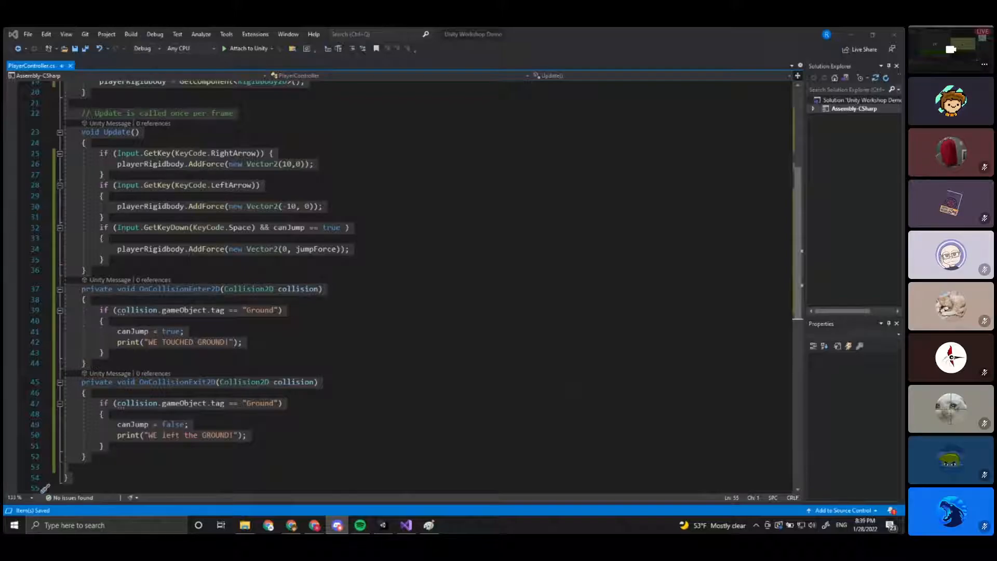
left_click(433, 385)
scroll(433, 394, "up", 4)
scroll(432, 393, "up", 3)
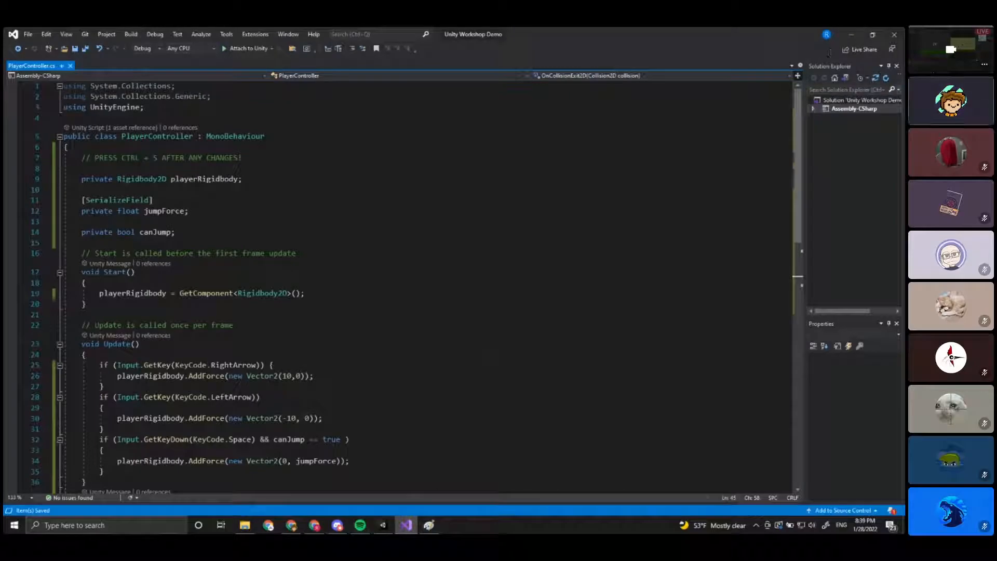
Switch to Chrome, open YouTube in a new tab, and search for "brackeys".
key("alt+Tab")
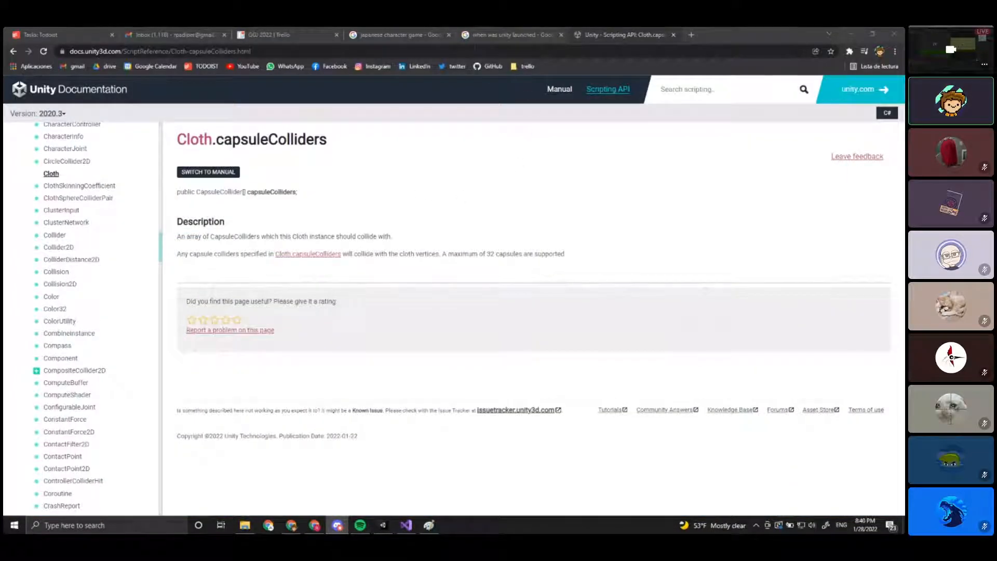
left_click(692, 36)
left_click(246, 67)
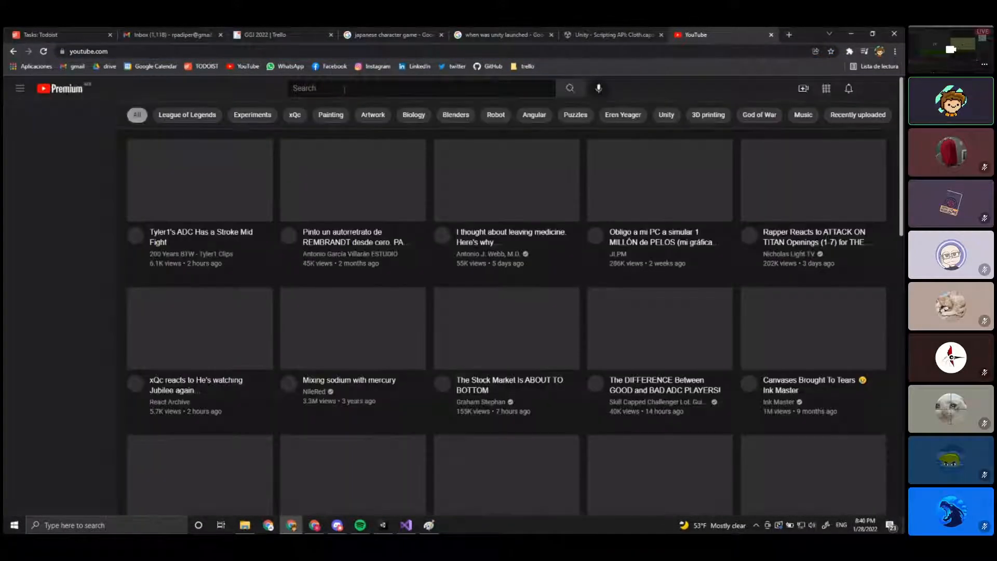
type("brackeys")
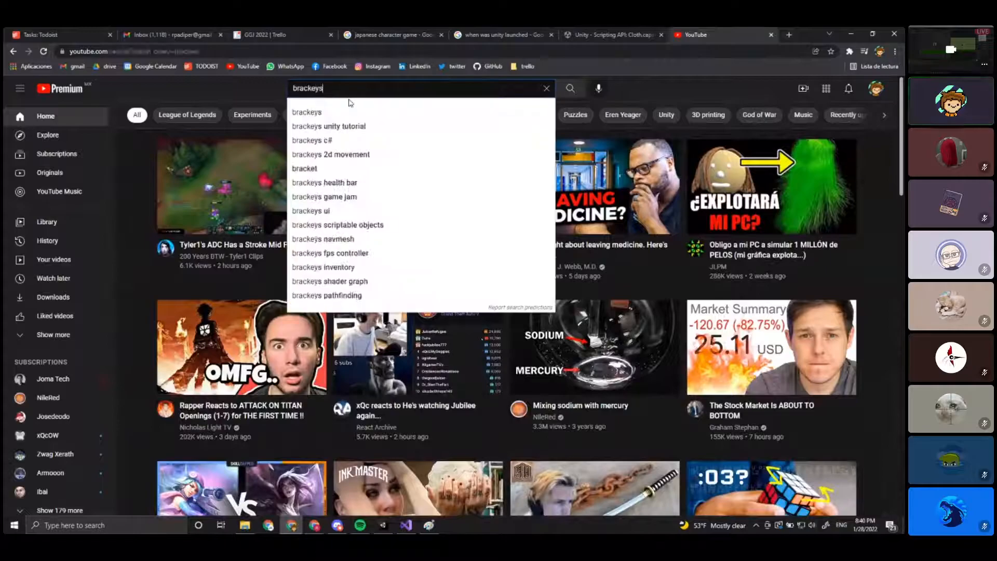
key("Return")
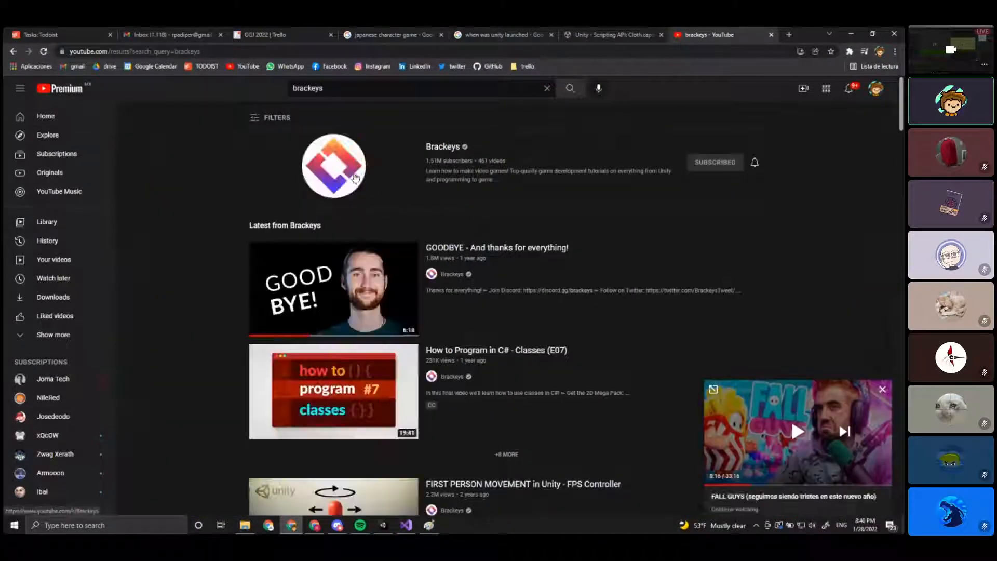
Open the Brackeys channel and browse its uploaded videos, then return to the Unity documentation page.
left_click(341, 168)
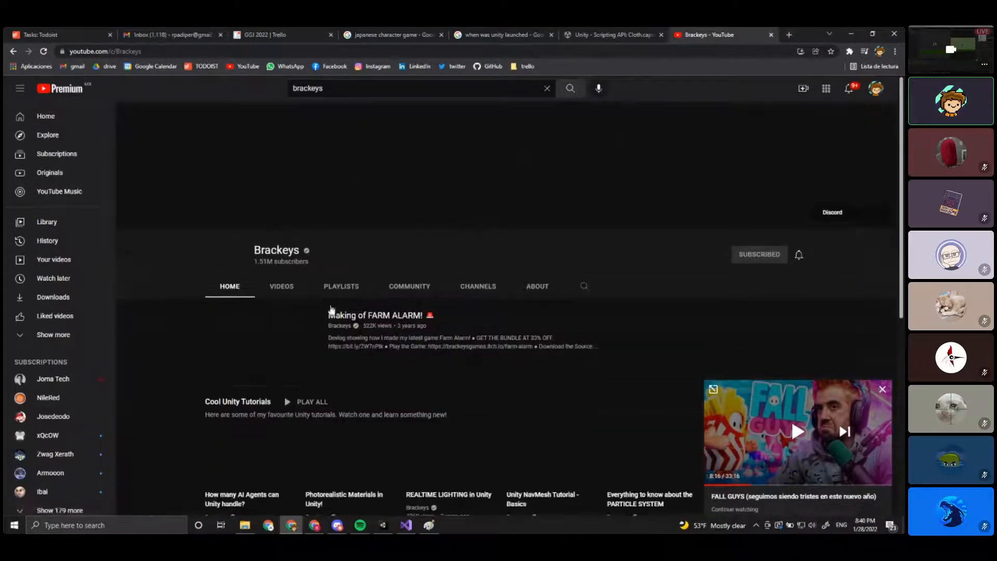
left_click(281, 287)
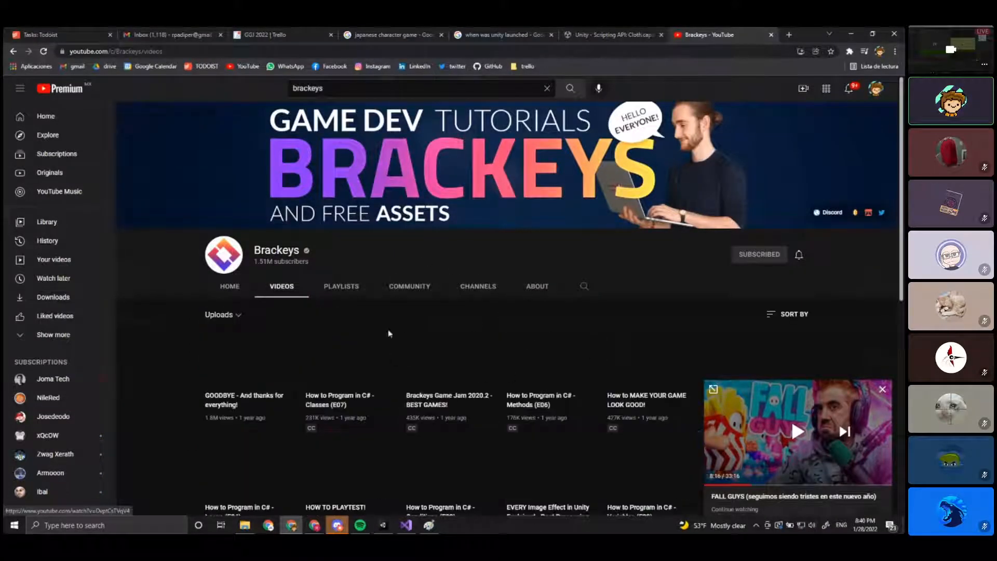
scroll(476, 372, "down", 5)
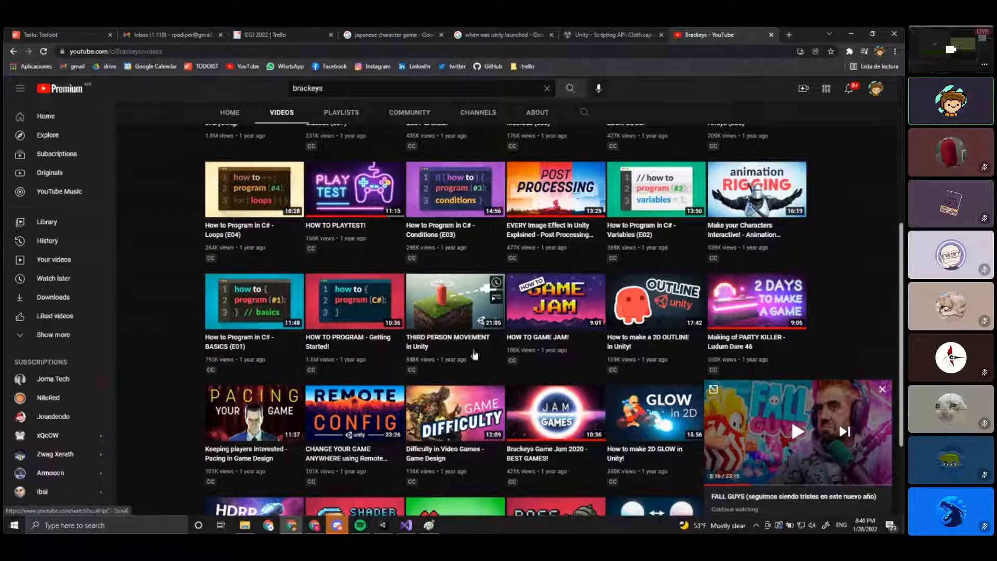
left_click(609, 34)
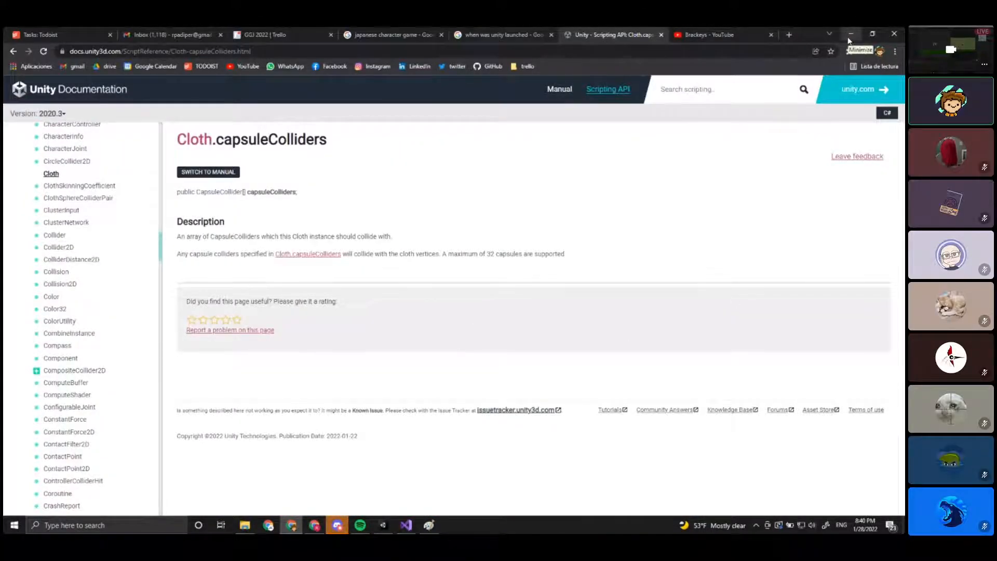
Switch to Unity, select the Ground object, and start editing its Box Collider 2D shape.
left_click(850, 36)
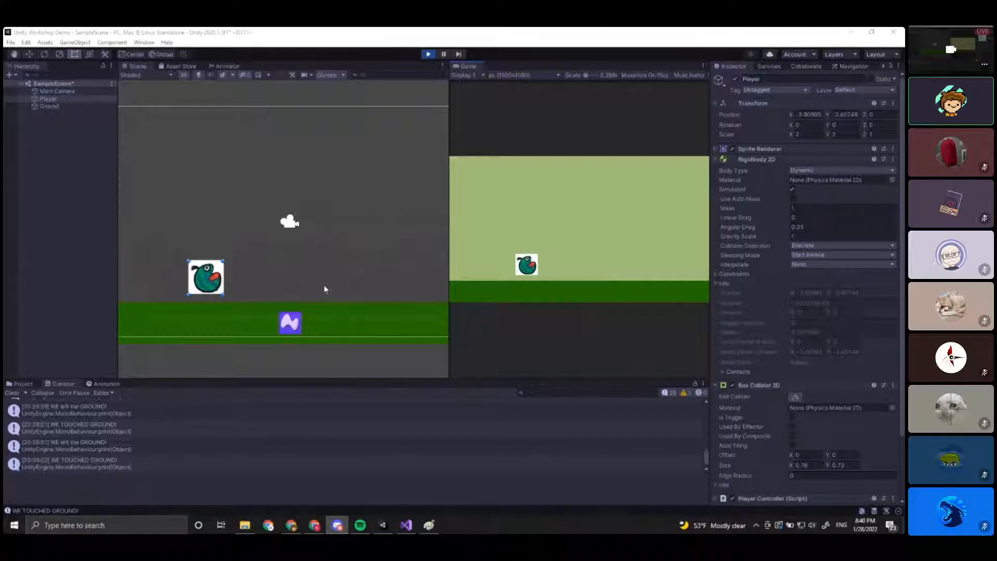
scroll(324, 290, "down", 3)
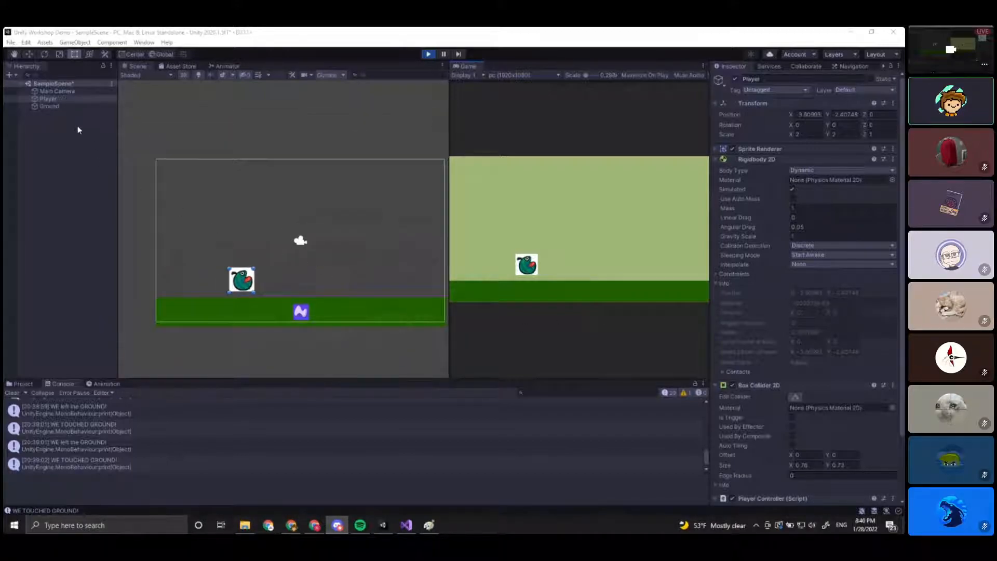
left_click(50, 106)
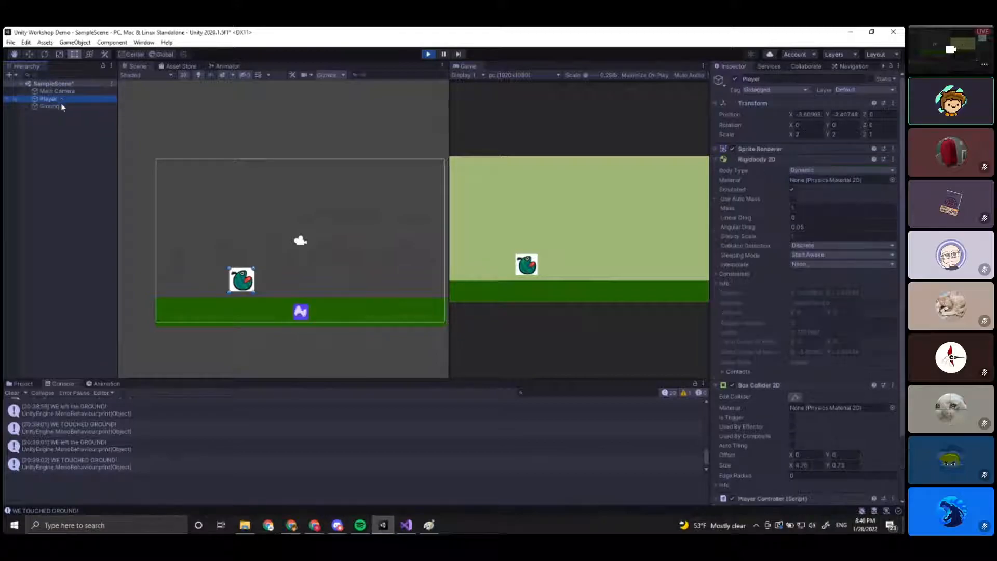
middle_click_drag(448, 311, 434, 292)
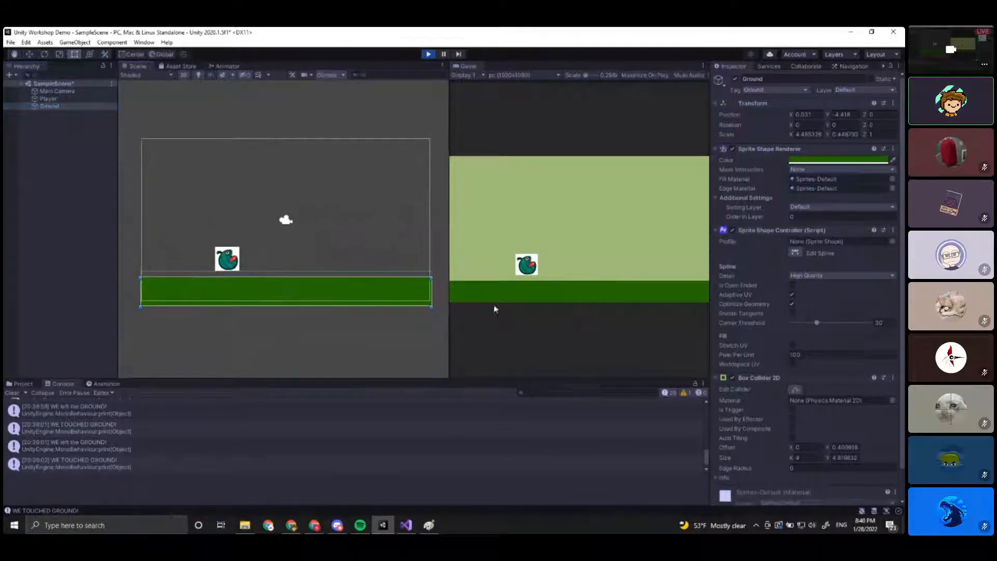
scroll(771, 314, "down", 2)
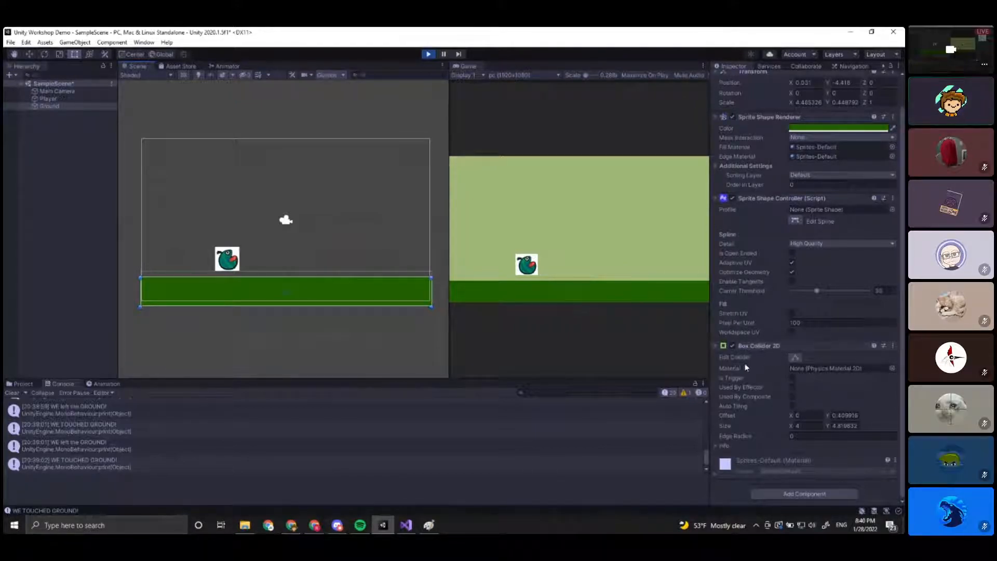
left_click(795, 358)
Raise the top edge of the Ground's box collider to a height of about 14.72 in play mode and try to save the scene.
scroll(335, 301, "up", 1)
mouse_move(359, 308)
middle_mouse_down()
mouse_move(337, 286)
mouse_move(415, 293)
mouse_move(351, 304)
middle_mouse_up()
left_click_drag(318, 272, 318, 197)
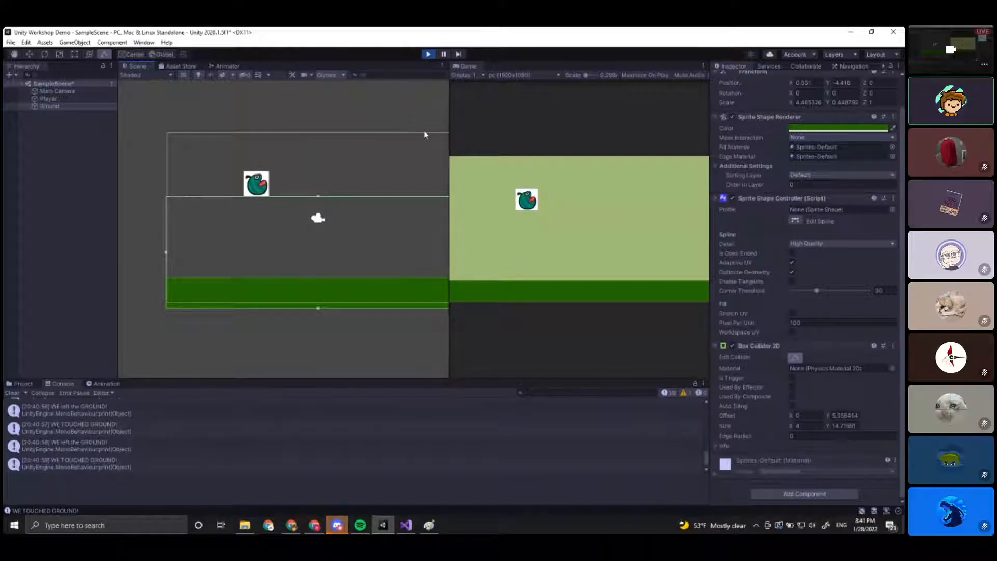
key("ctrl+s")
key("ctrl+s")
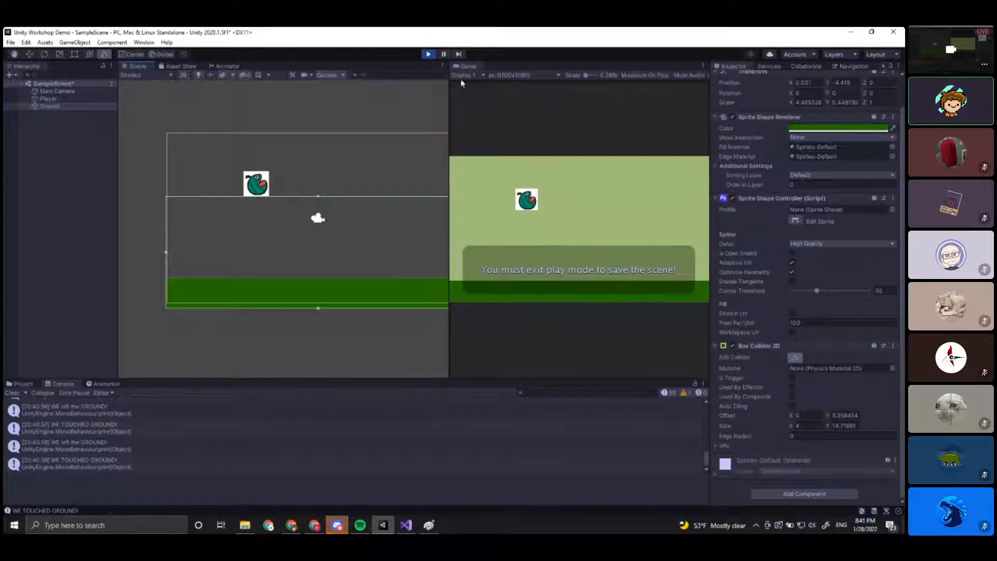
Exit play mode, lower the Ground collider's top edge onto the green surface at a height of about 4.14, and rerun the scene.
left_click(428, 54)
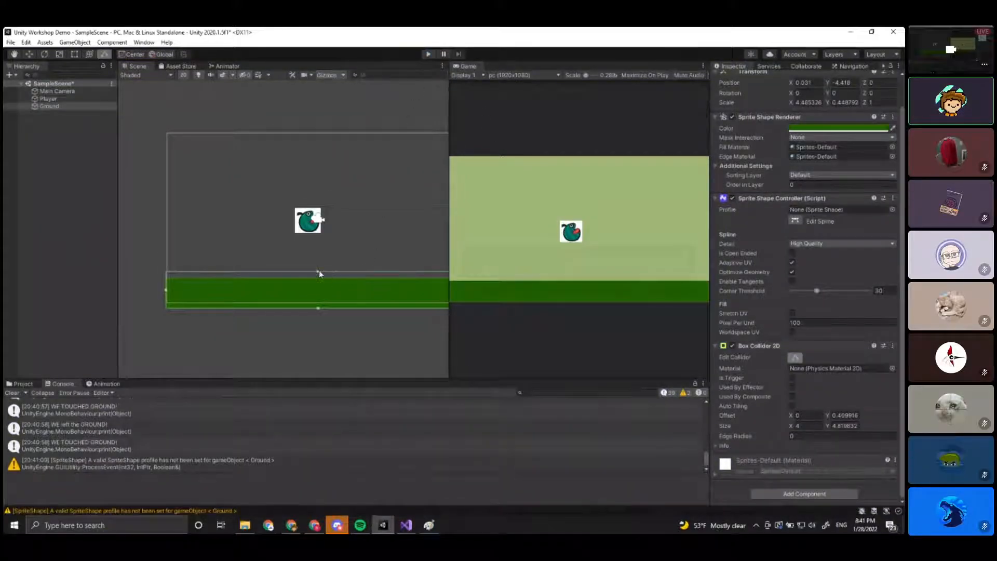
left_click_drag(319, 273, 319, 279)
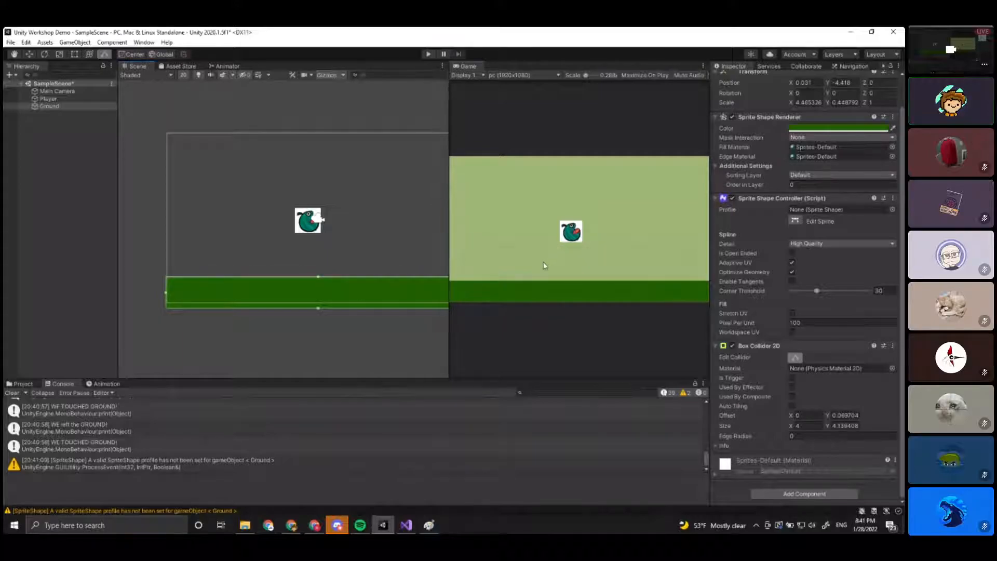
left_click(426, 54)
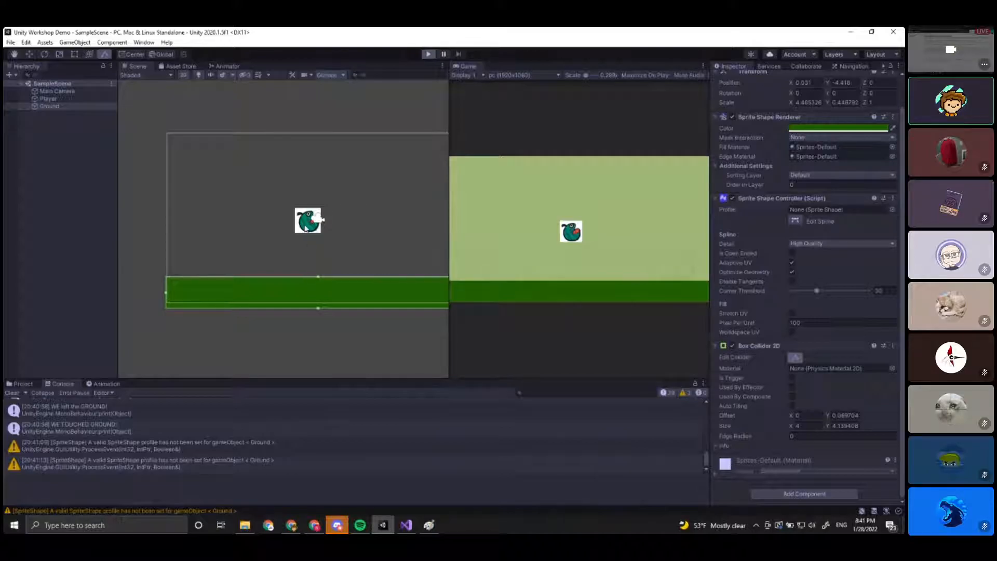
Lift the player off the ground in the running scene and drop it to check the collider contact, then stop the game.
left_click(309, 265)
left_click_drag(308, 268, 358, 213)
left_click(311, 270)
left_click_drag(313, 271, 390, 182)
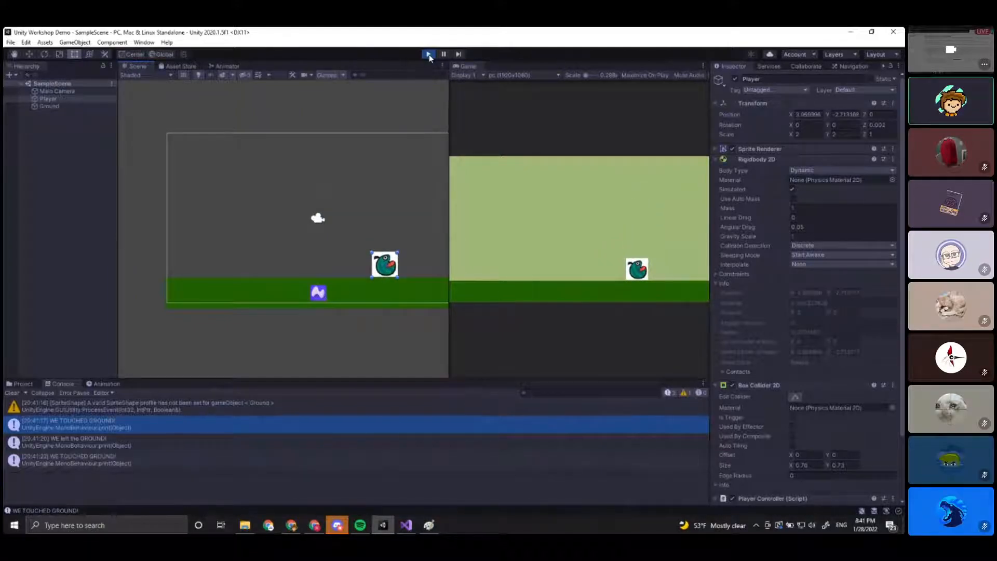
left_click(428, 54)
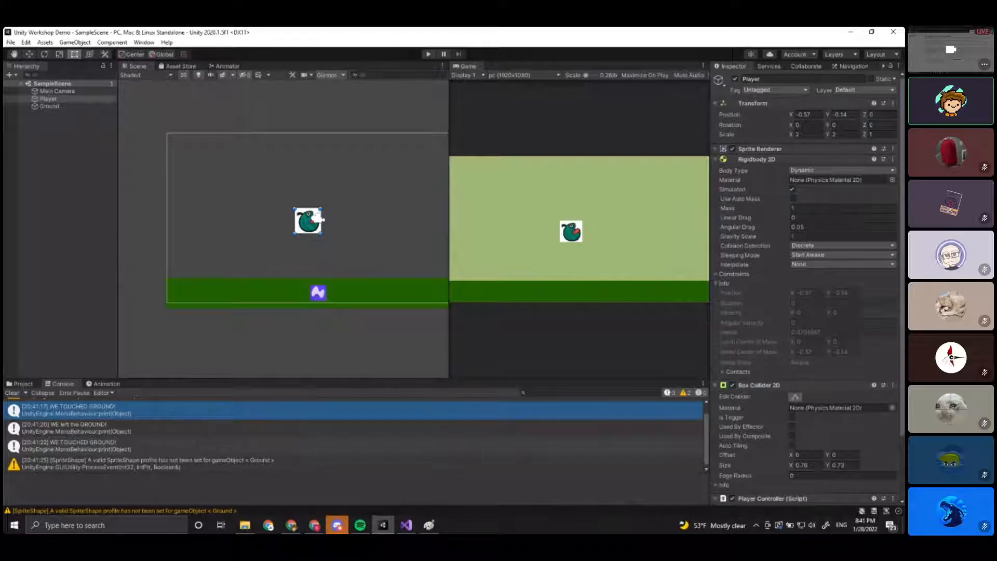
Run the scene again to watch the player land on the ground, then exit play mode.
left_click(429, 54)
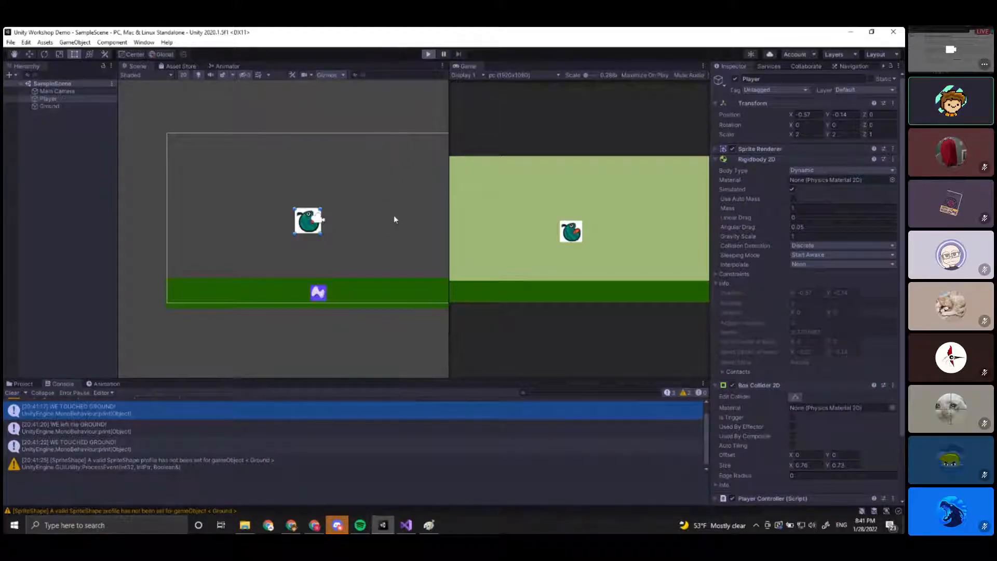
left_click(428, 54)
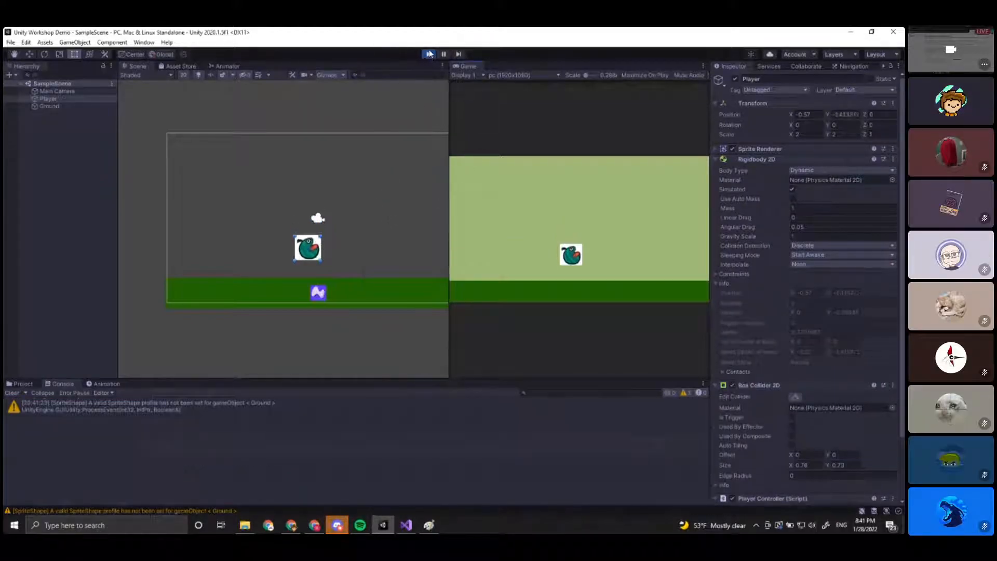
left_click(428, 54)
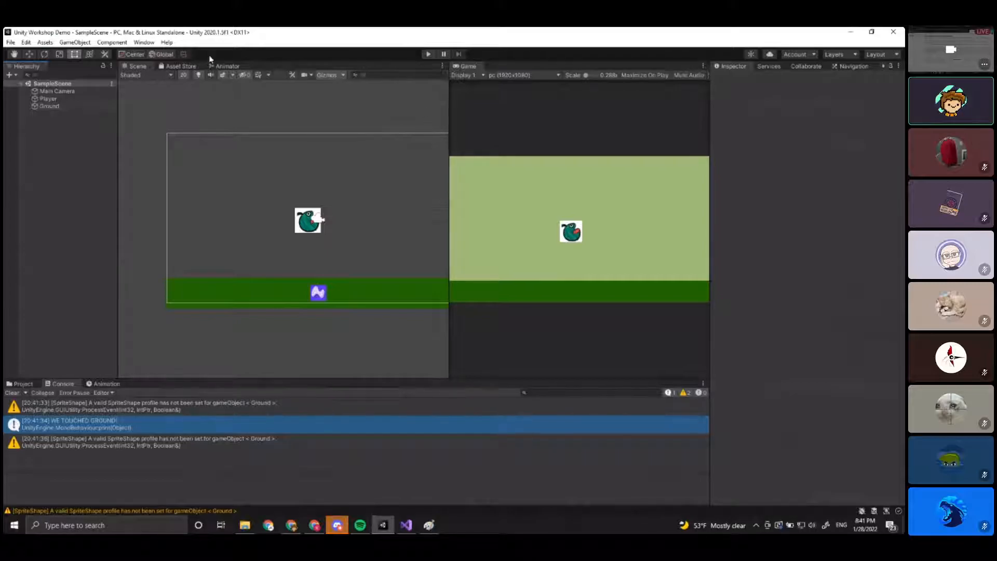
Select the Player object and show the project's Code assets folder.
left_click(66, 101)
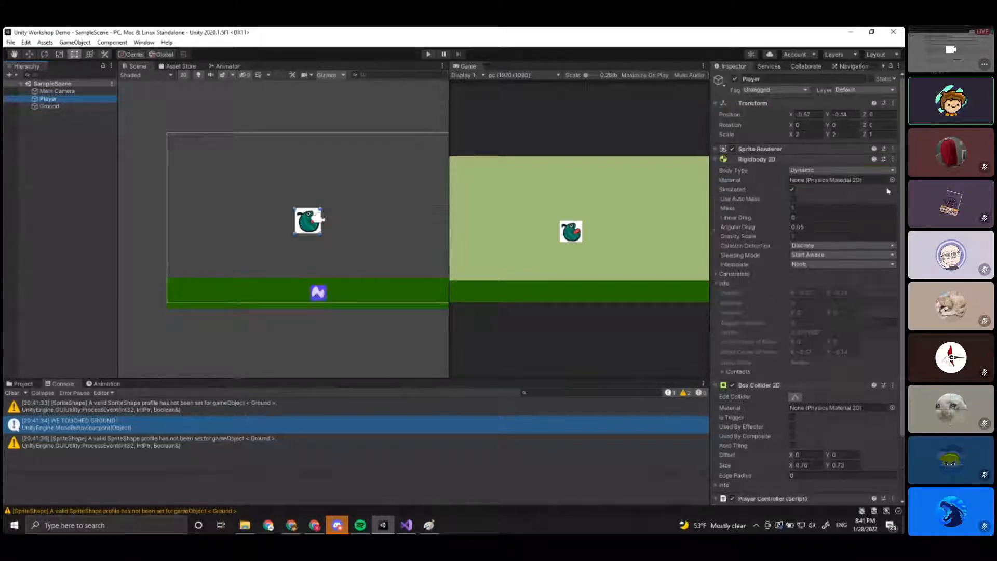
left_click(22, 384)
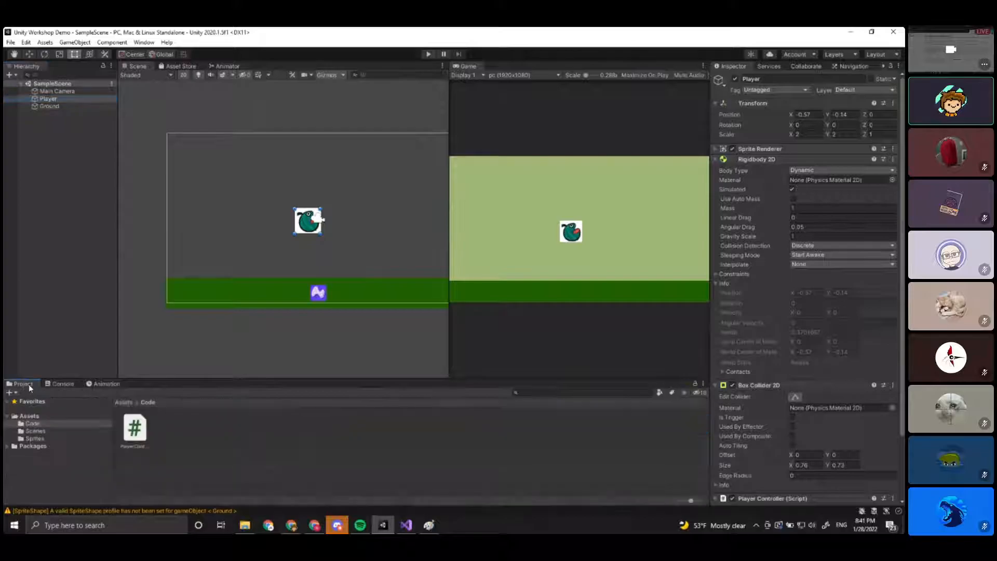